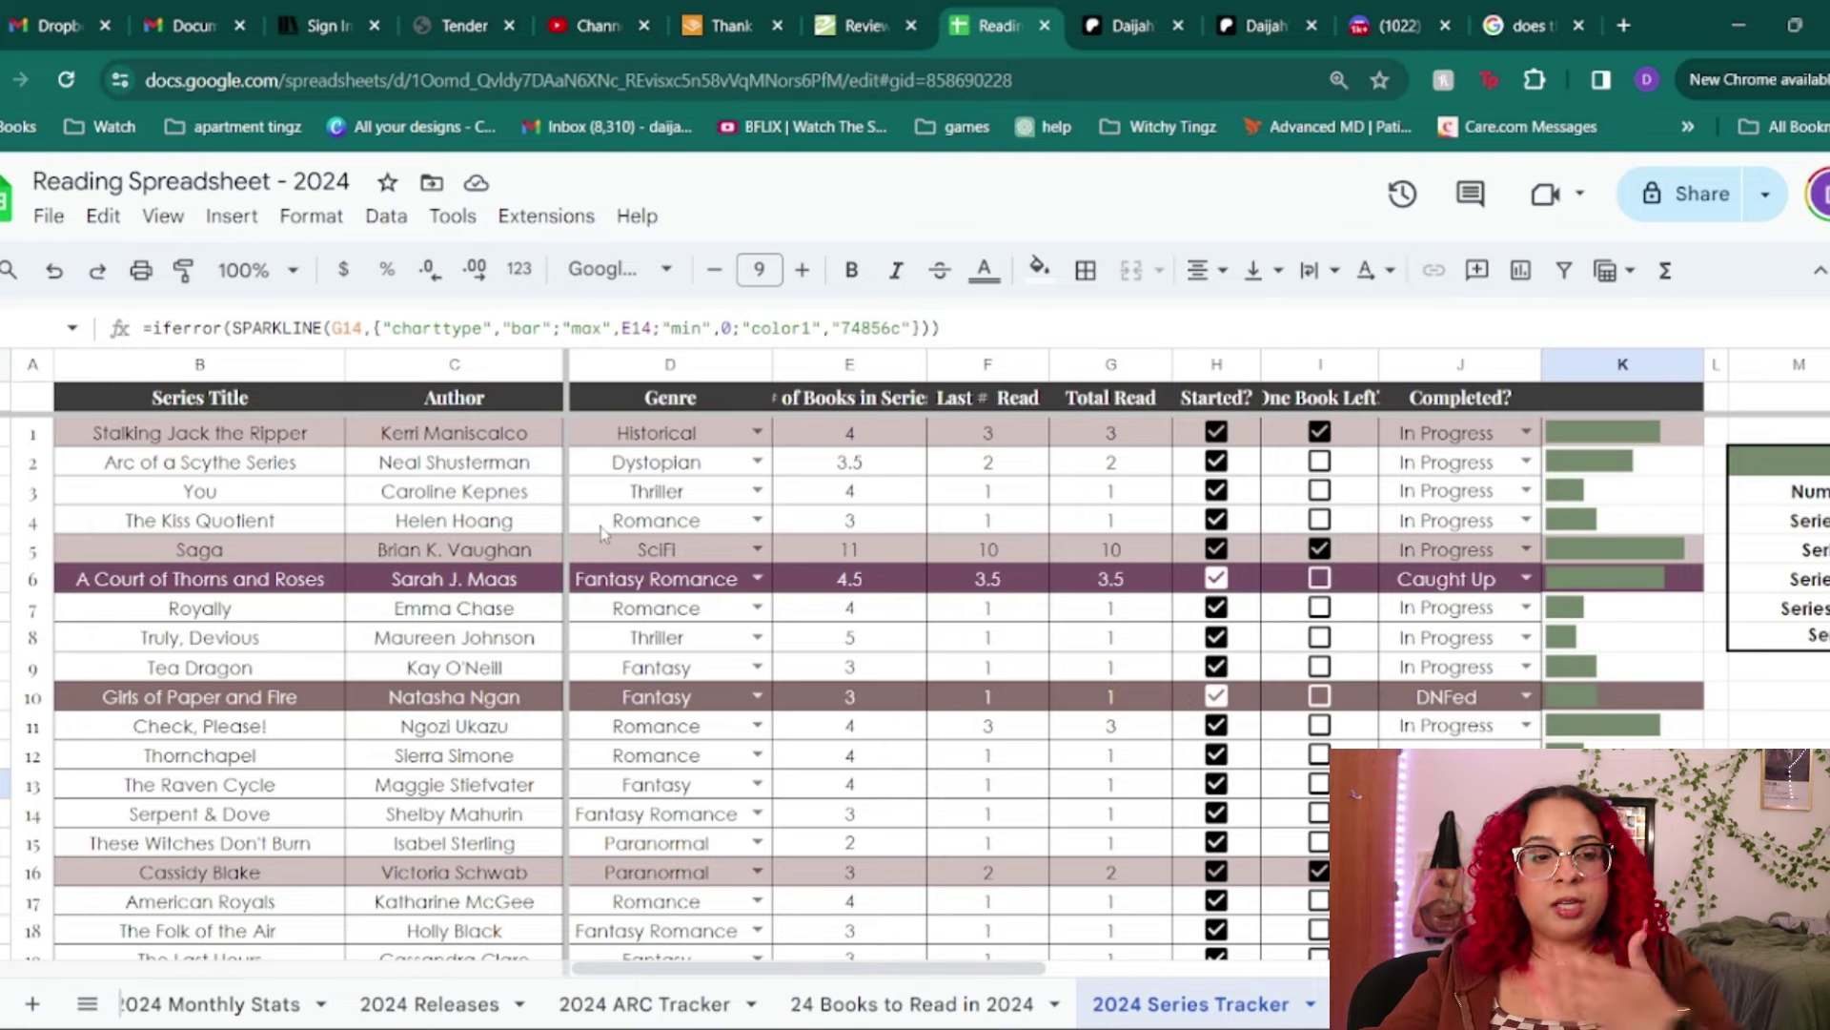
# - Review the count formulas in the Series summary table, from Number of Series through Series DNFed
pyautogui.scroll(-1, 520, 503)
pyautogui.scroll(1, 524, 501)
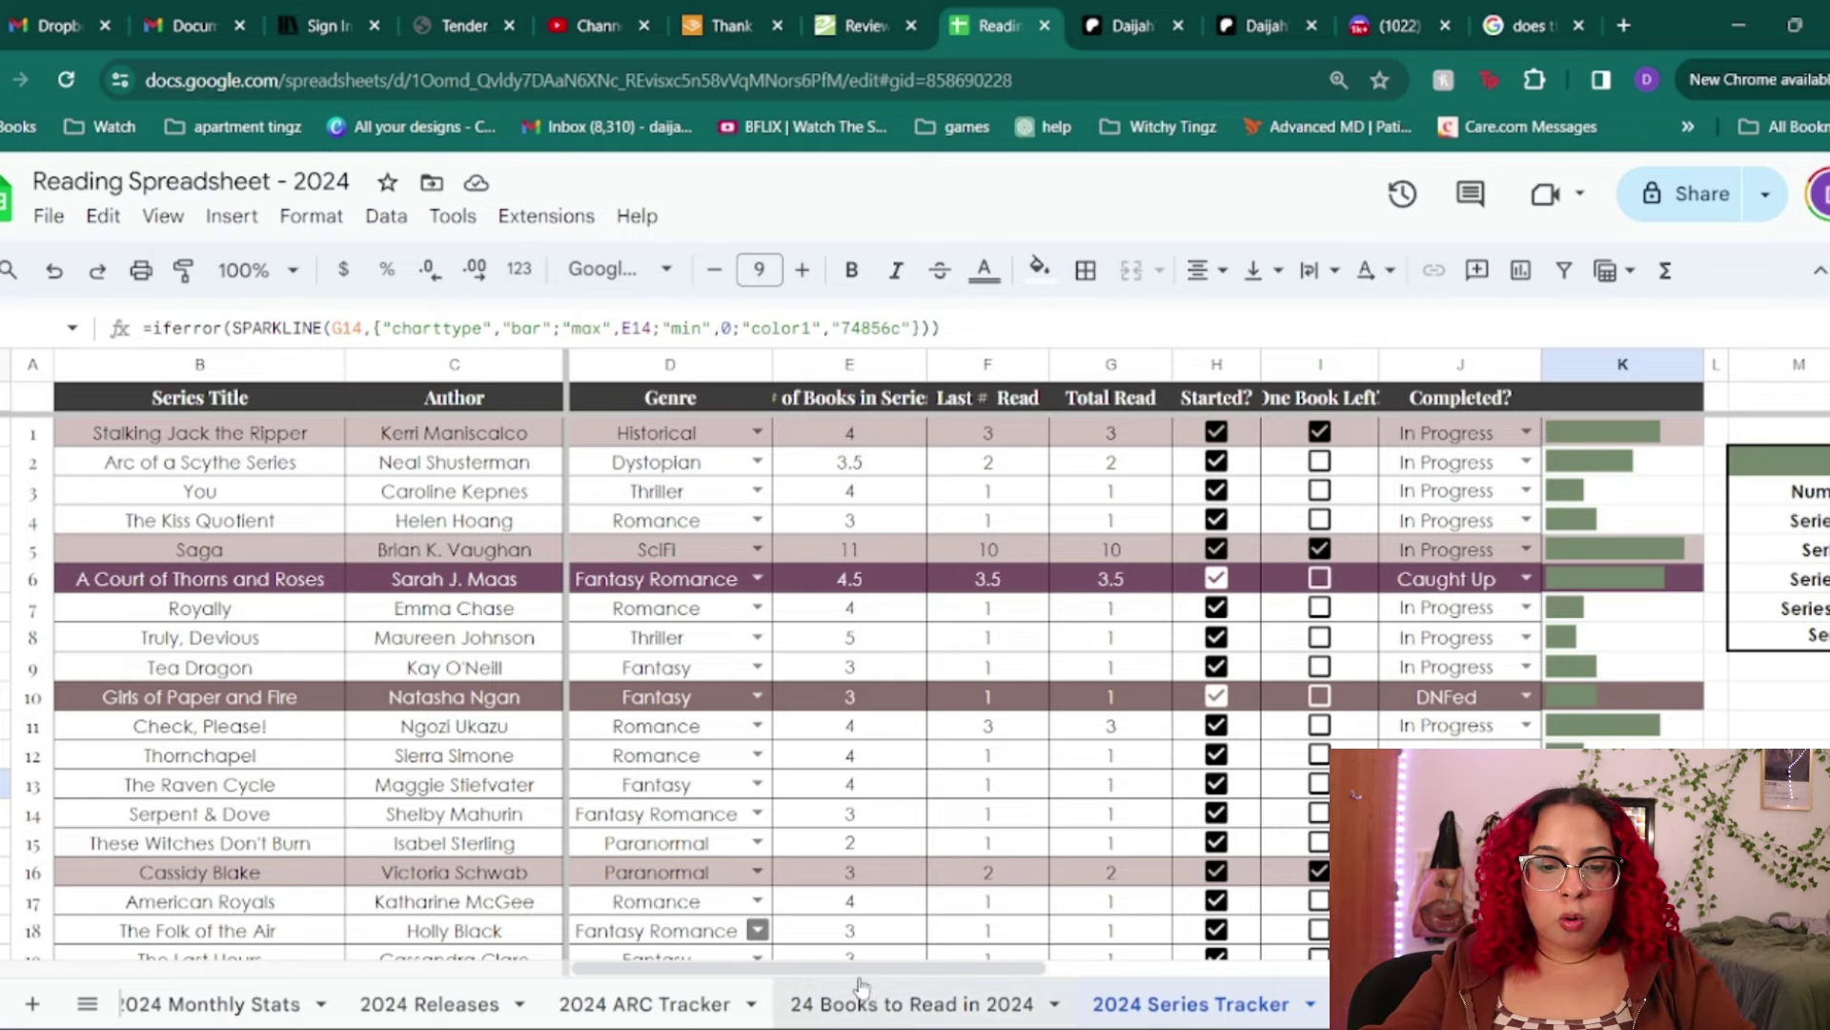
pyautogui.moveTo(873, 972); pyautogui.dragTo(1113, 979)
pyautogui.moveTo(1259, 491); pyautogui.dragTo(1465, 497)
pyautogui.click(1464, 498)
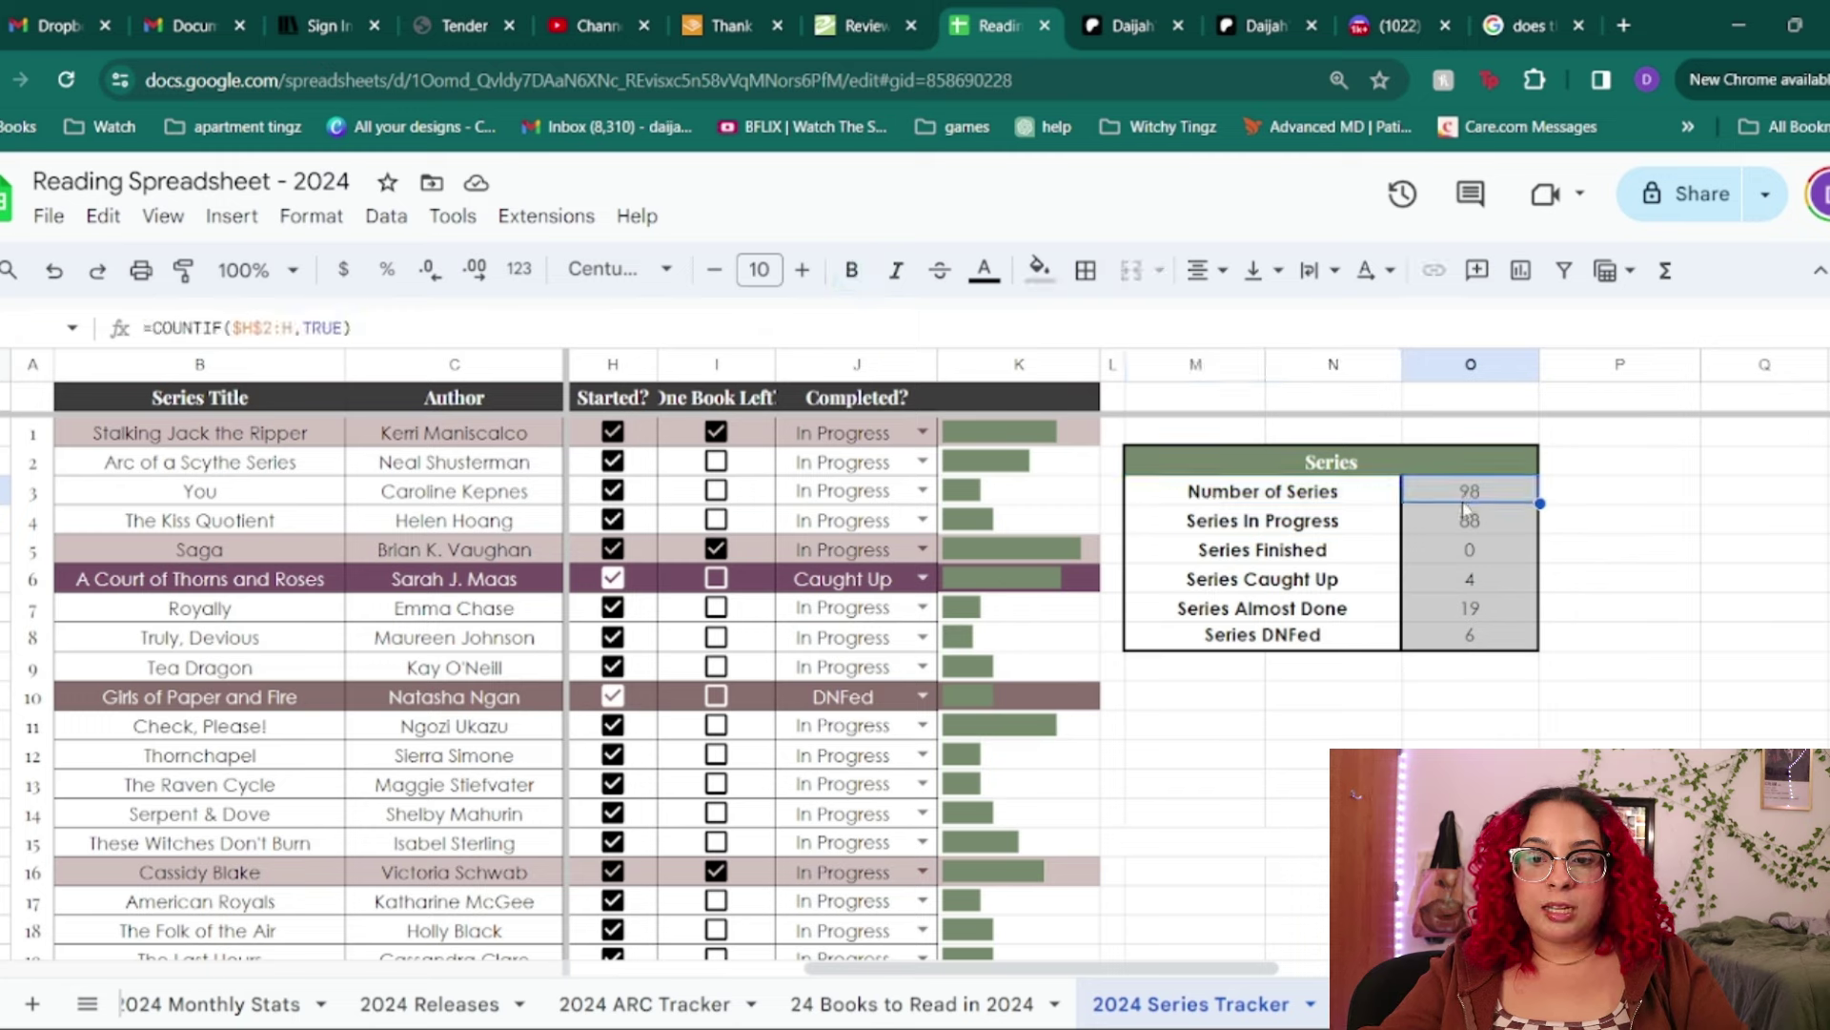
pyautogui.click(1478, 527)
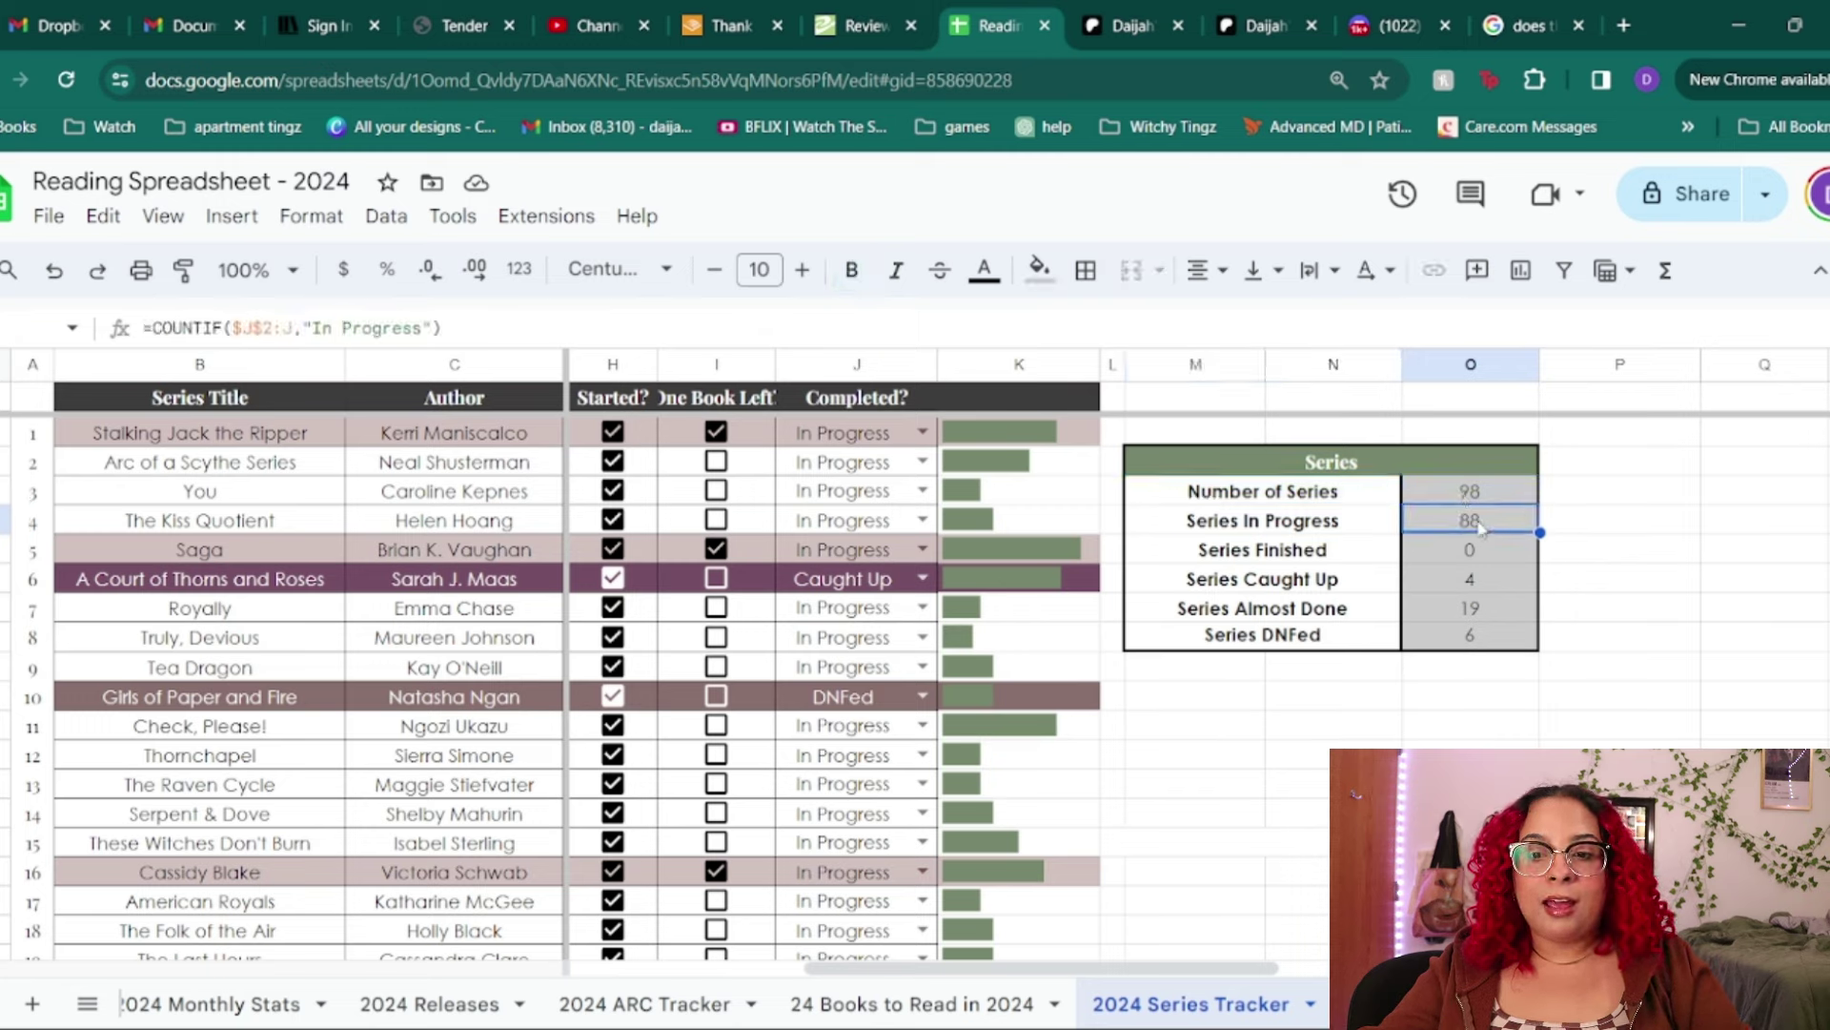
pyautogui.click(1451, 553)
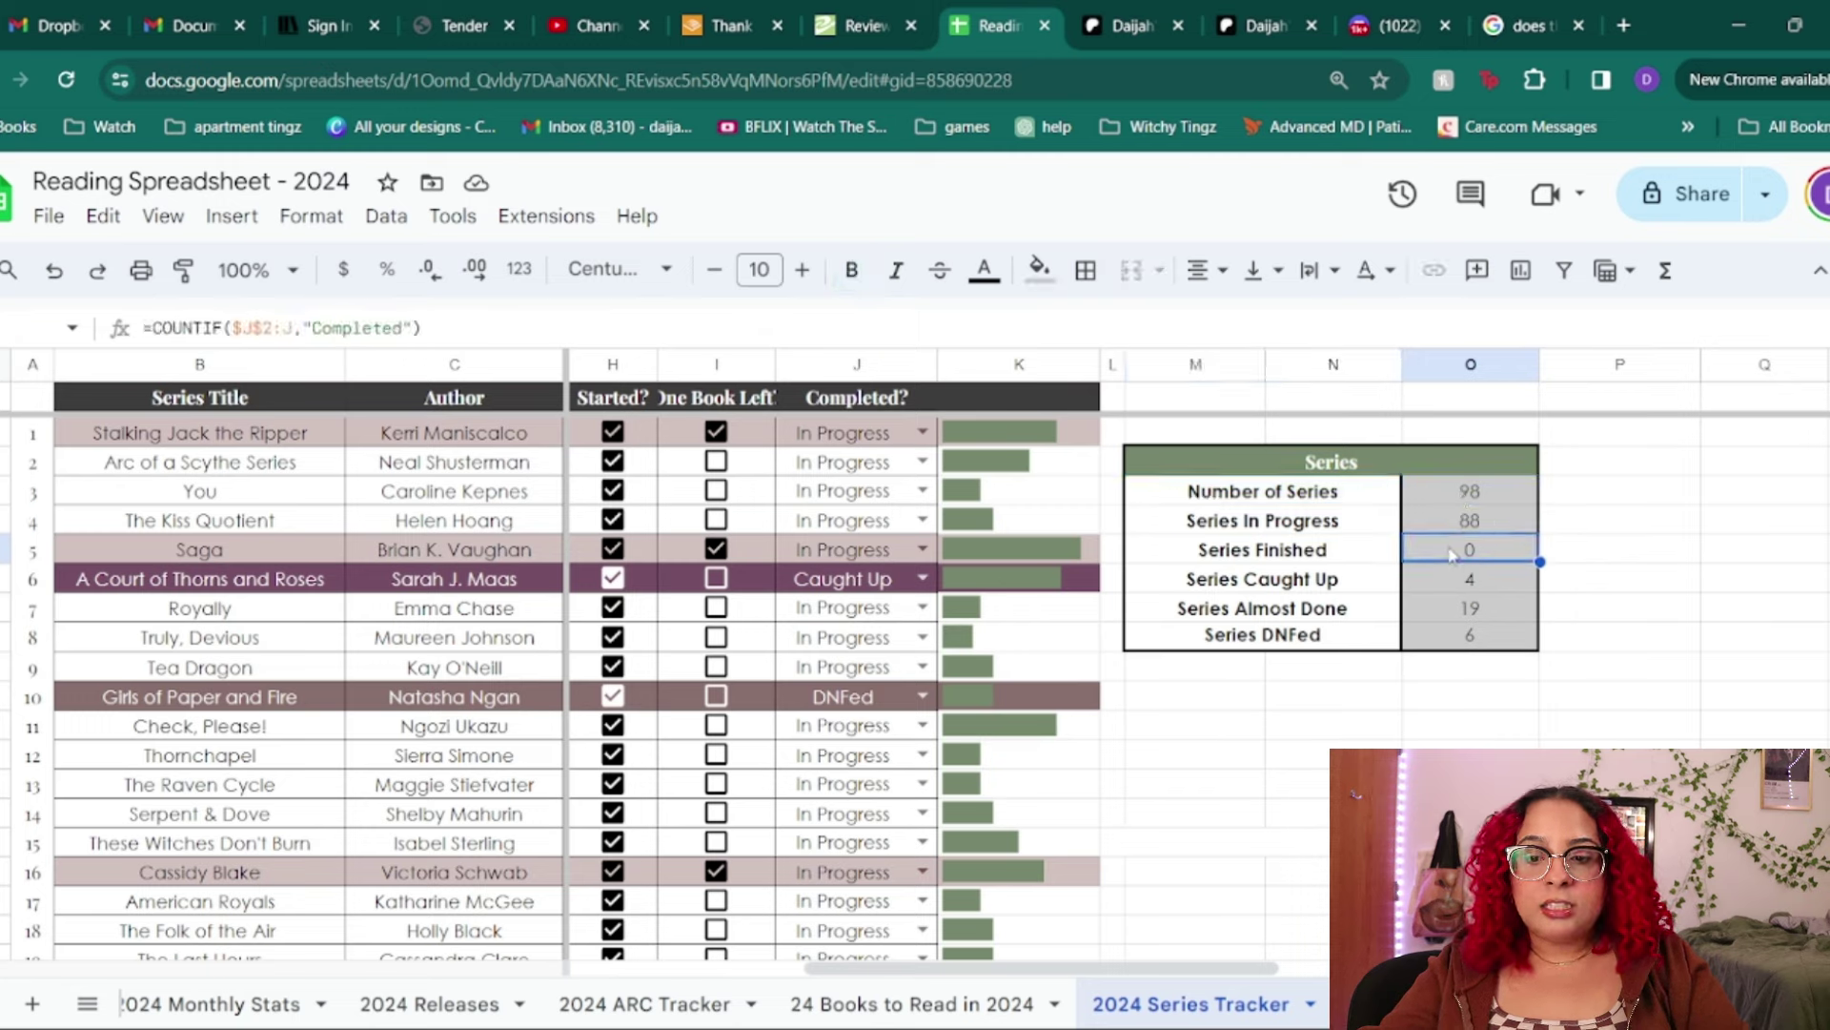
pyautogui.click(1477, 582)
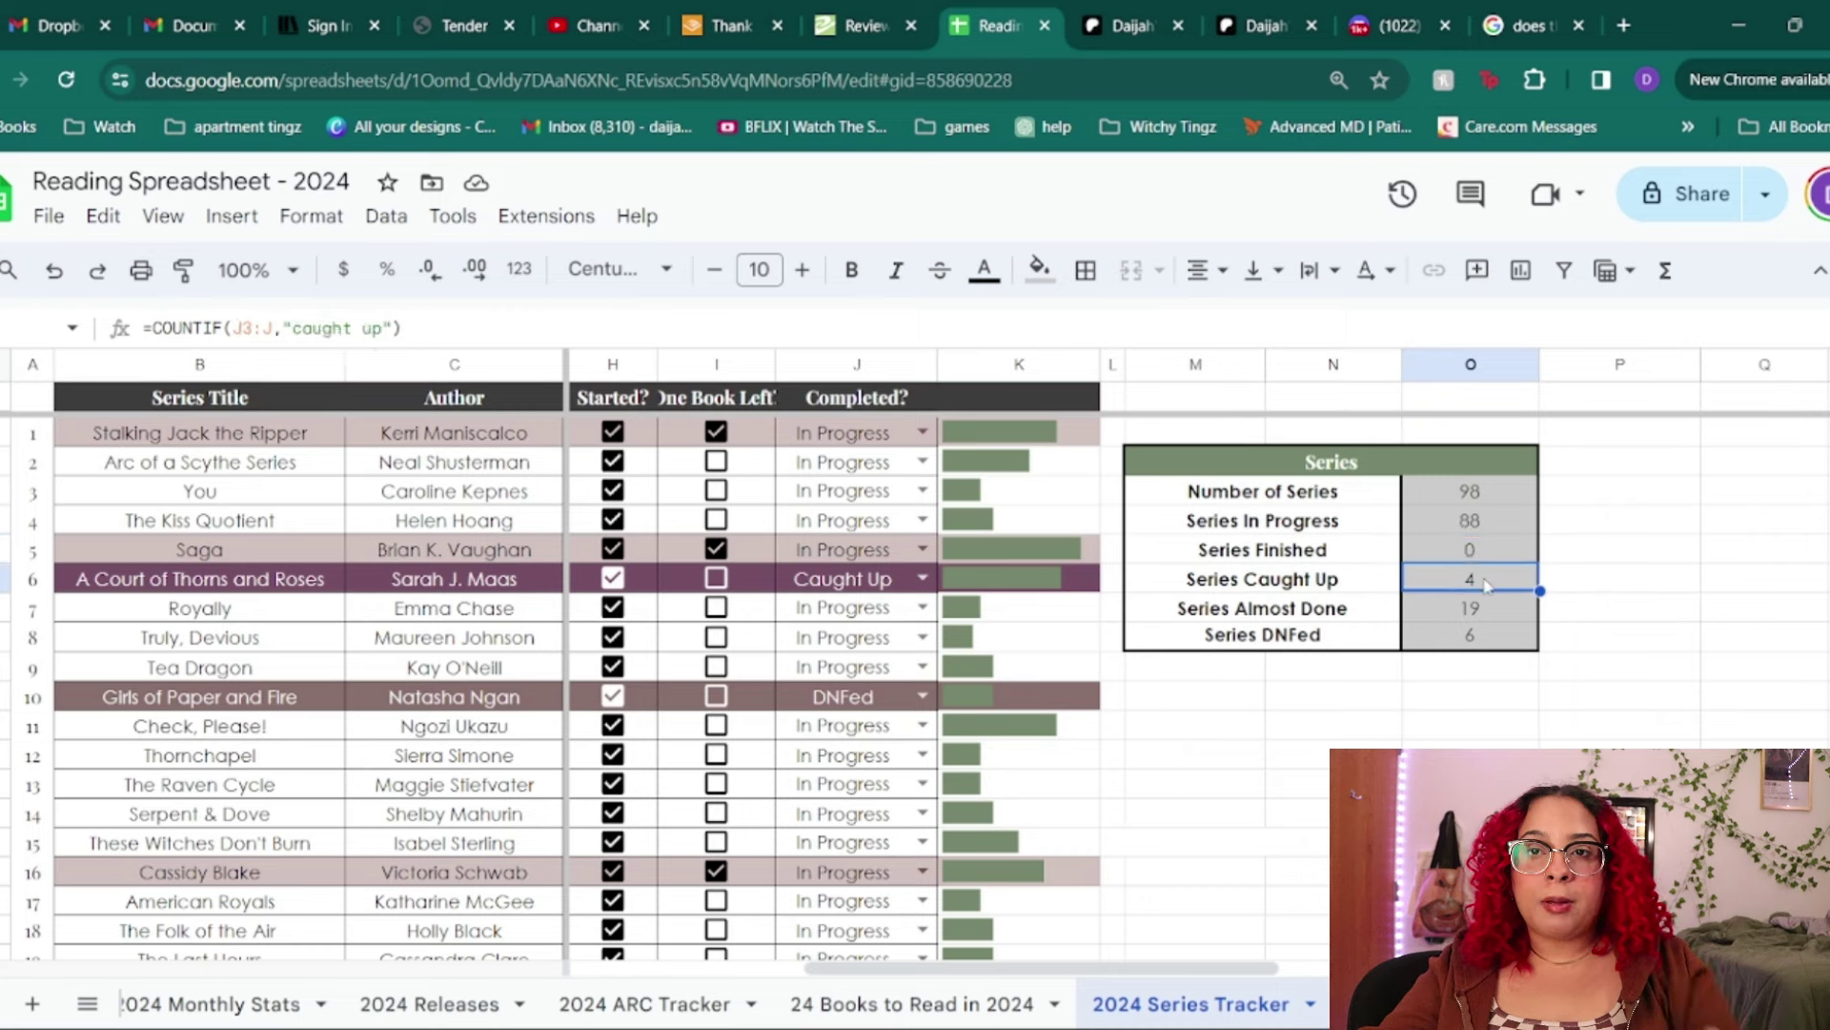
pyautogui.click(1485, 611)
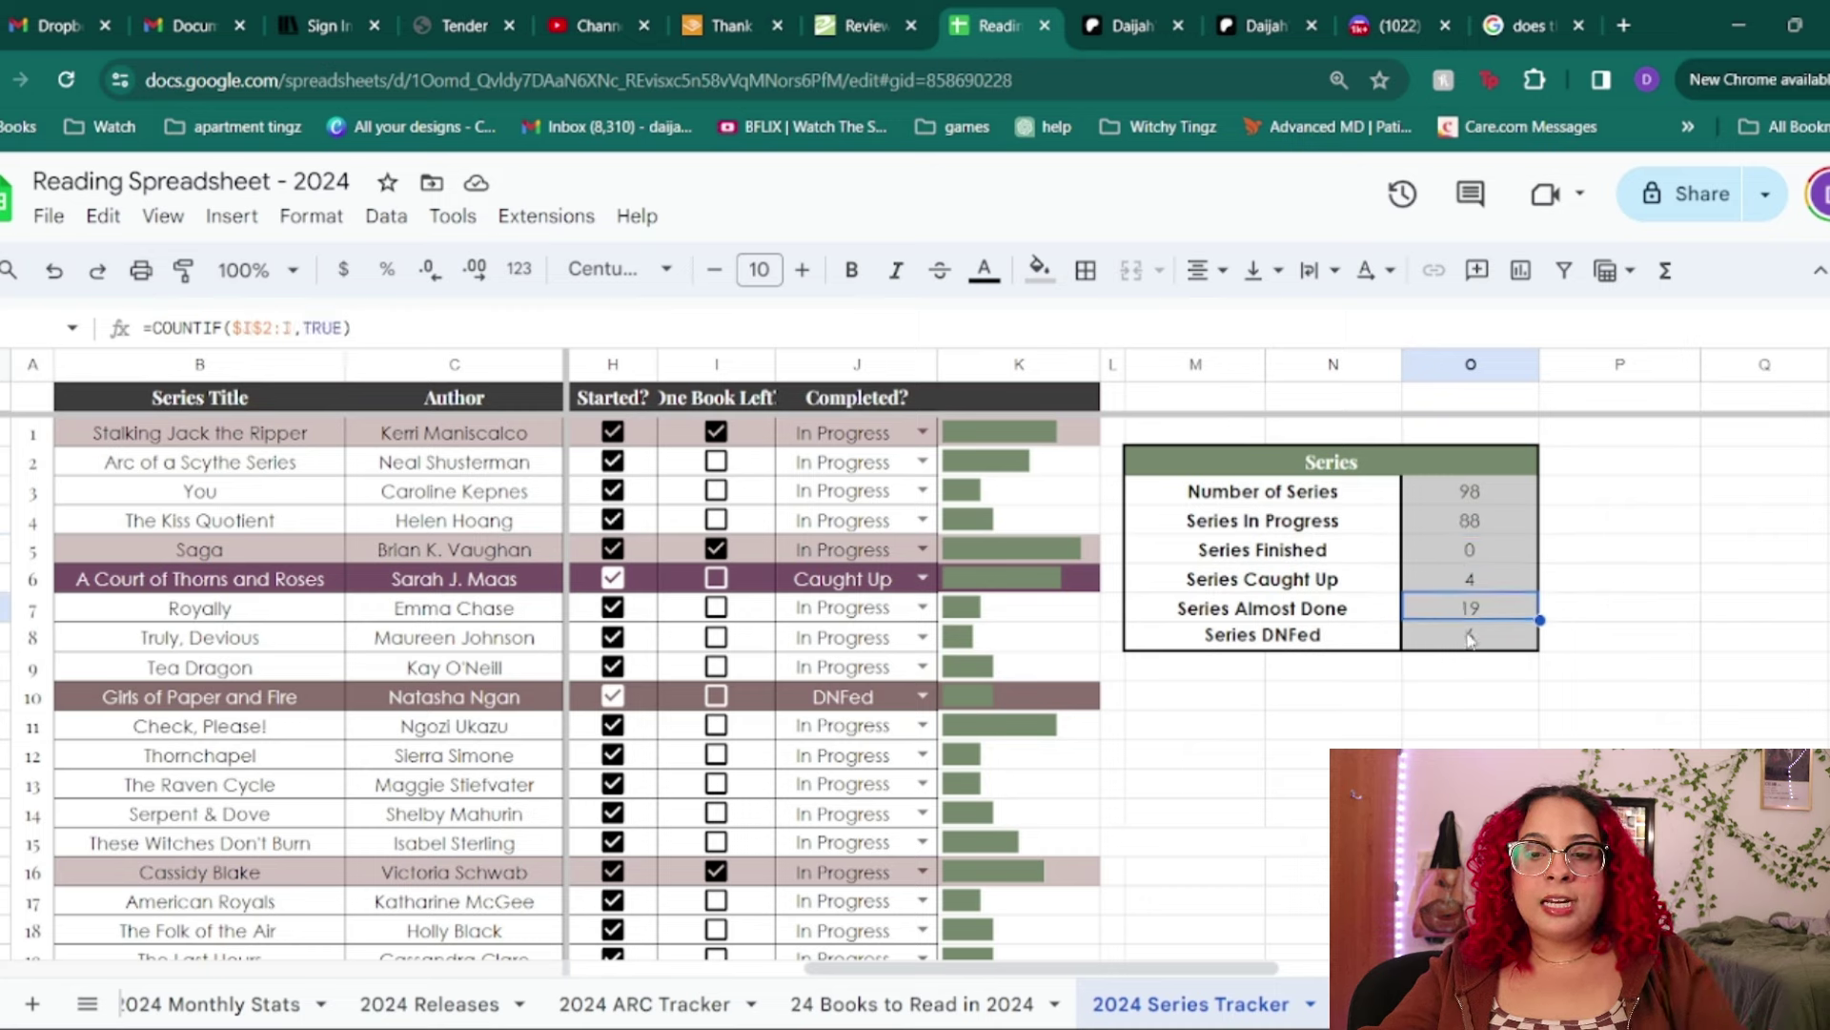
pyautogui.click(1469, 637)
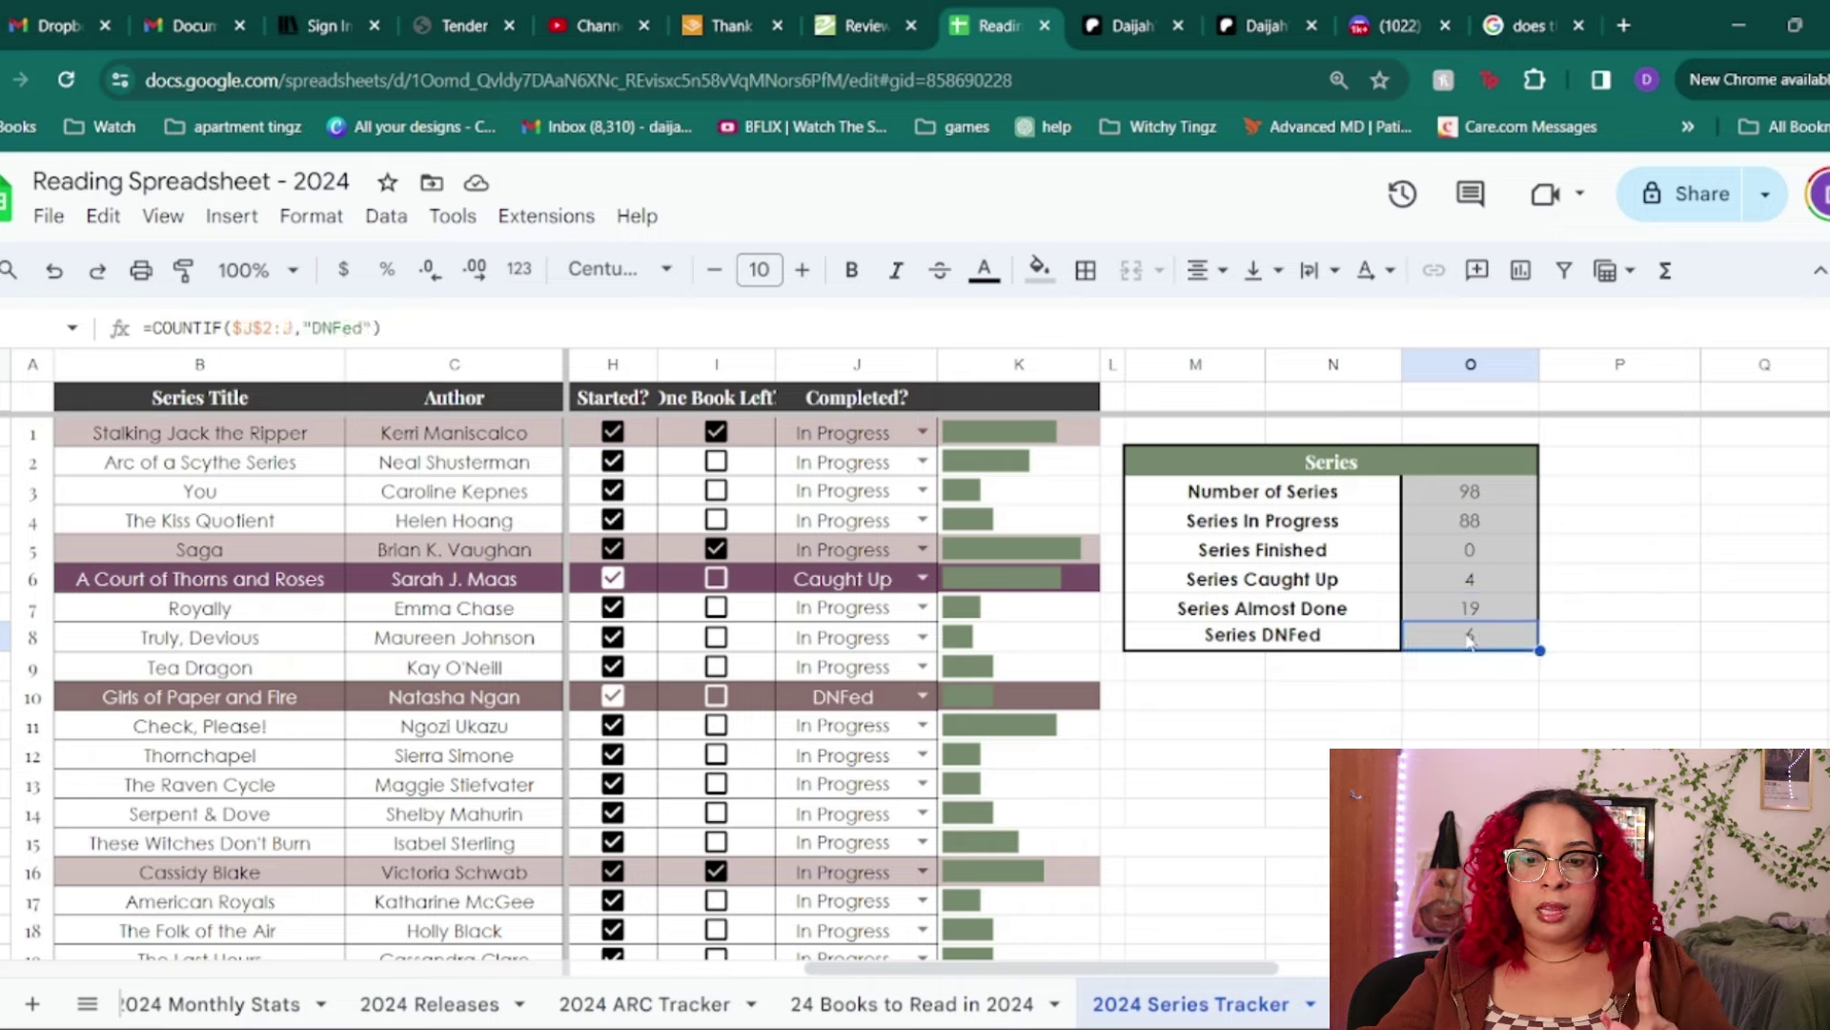
# - Examine the colour-coded rows of the series list, including A Court of Thorns and Roses and Girls of Paper and Fire
pyautogui.moveTo(1039, 968); pyautogui.dragTo(805, 968)
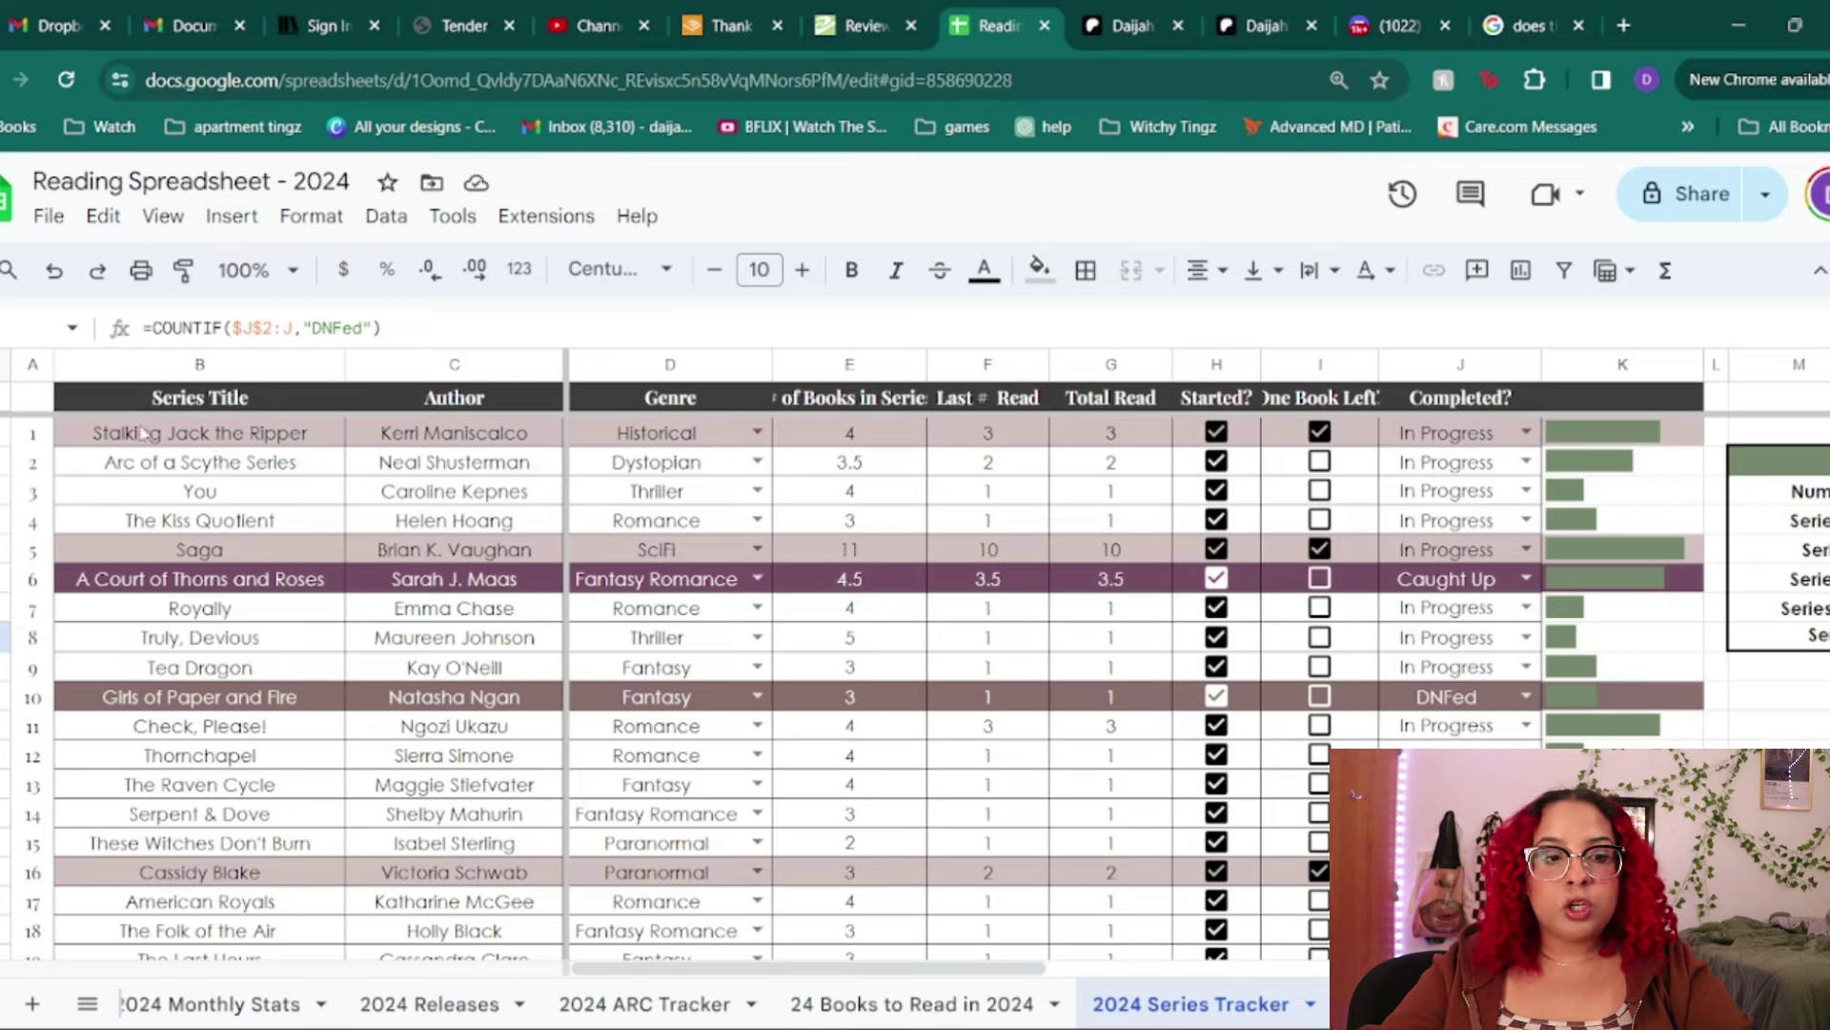
pyautogui.click(317, 428)
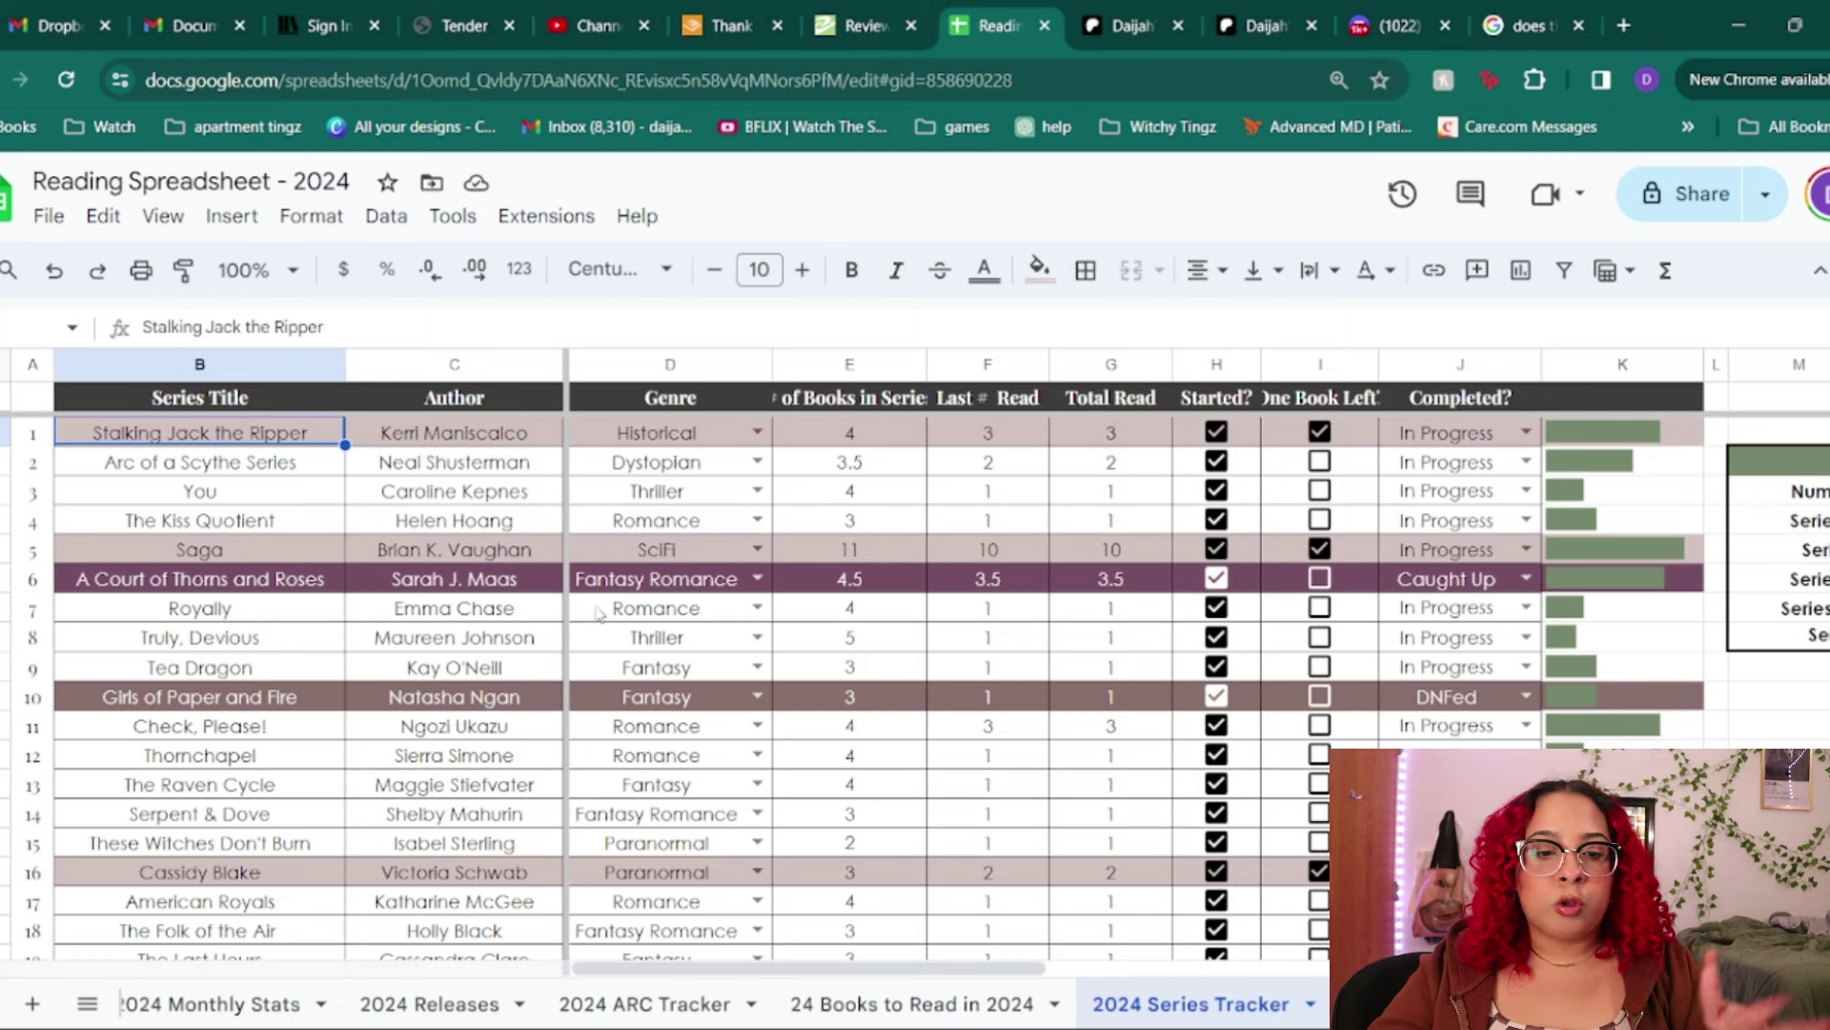
pyautogui.click(527, 586)
pyautogui.press('Right')
pyautogui.press('Right')
pyautogui.press('Right')
pyautogui.press('Right')
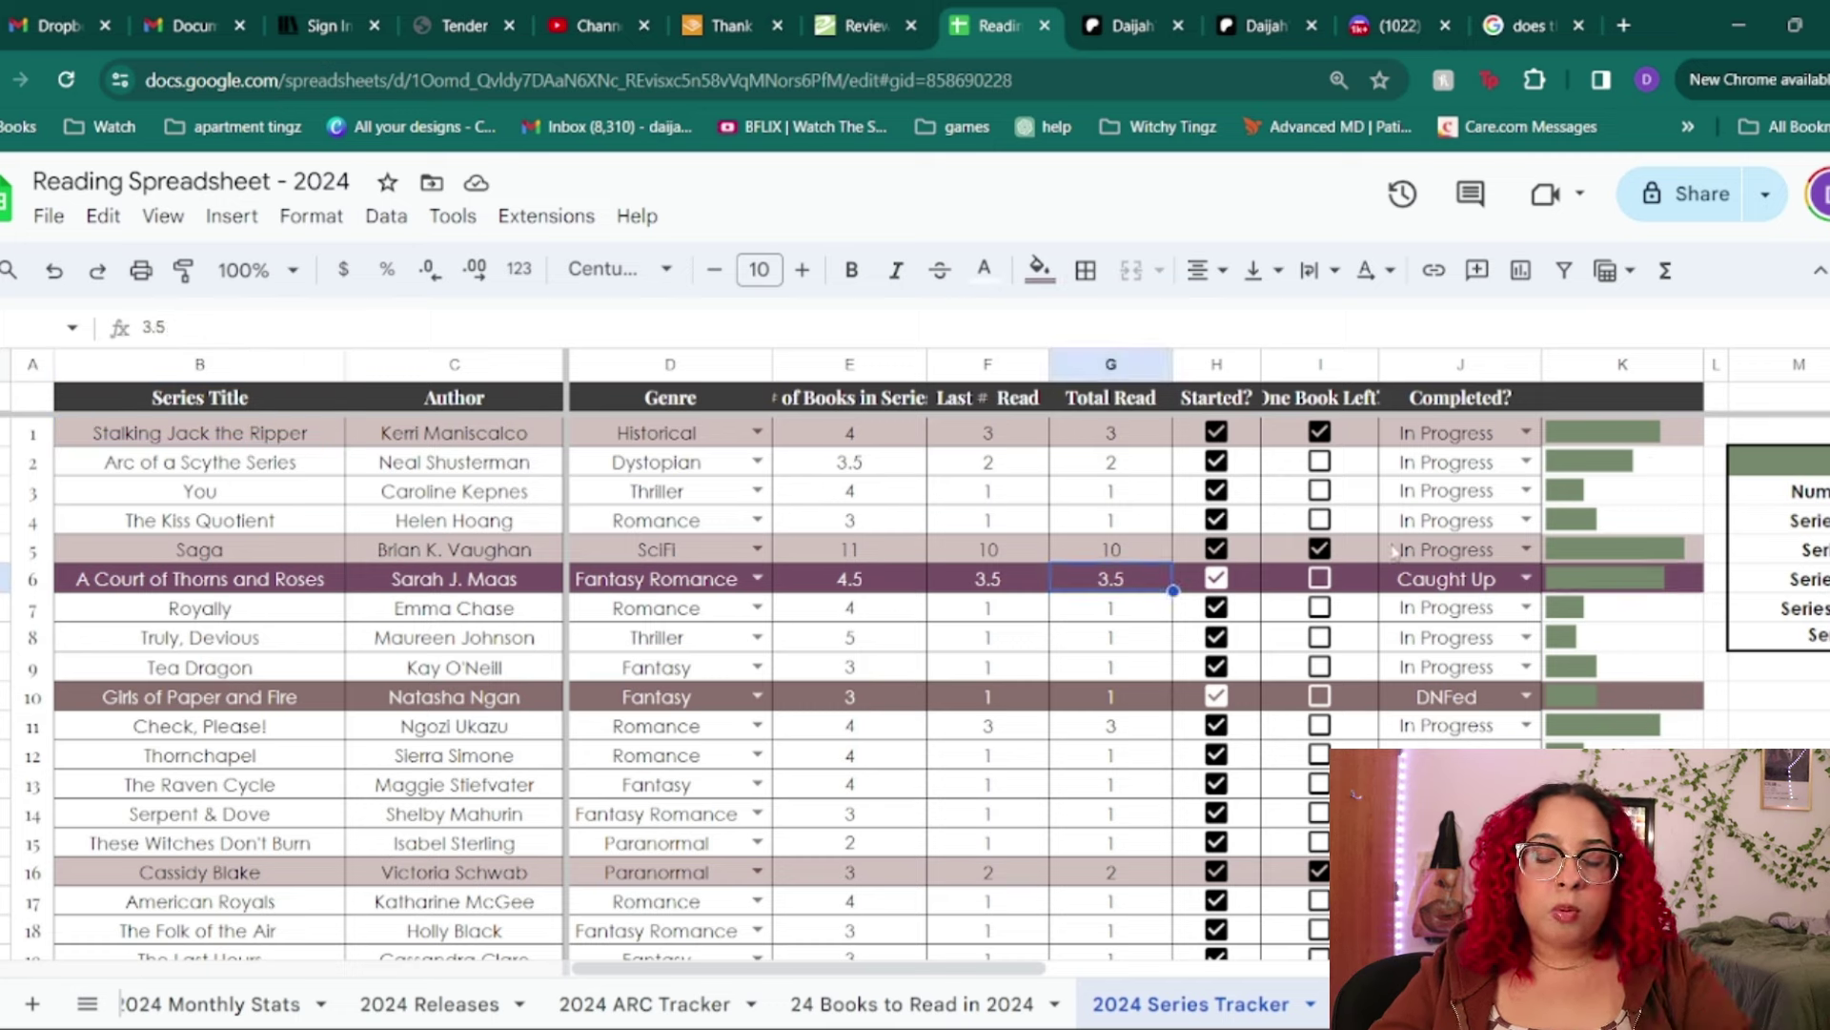
pyautogui.click(1083, 704)
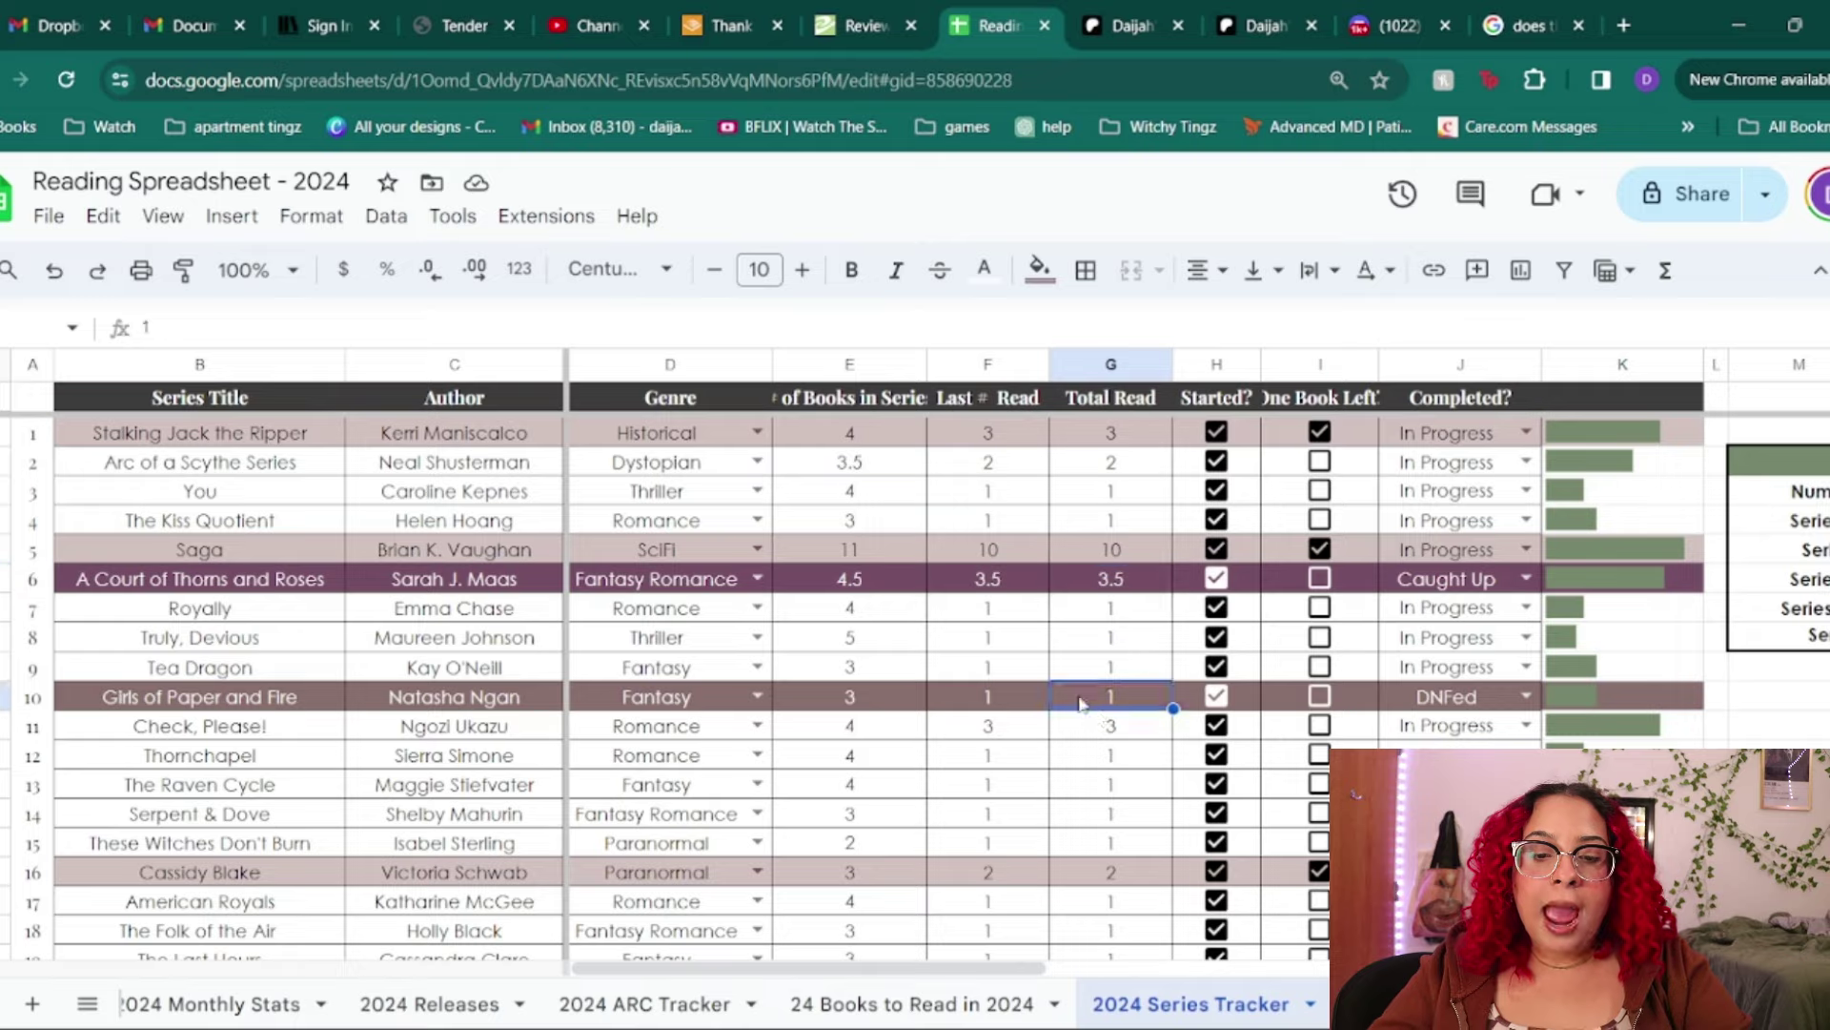
pyautogui.scroll(-12, 1083, 704)
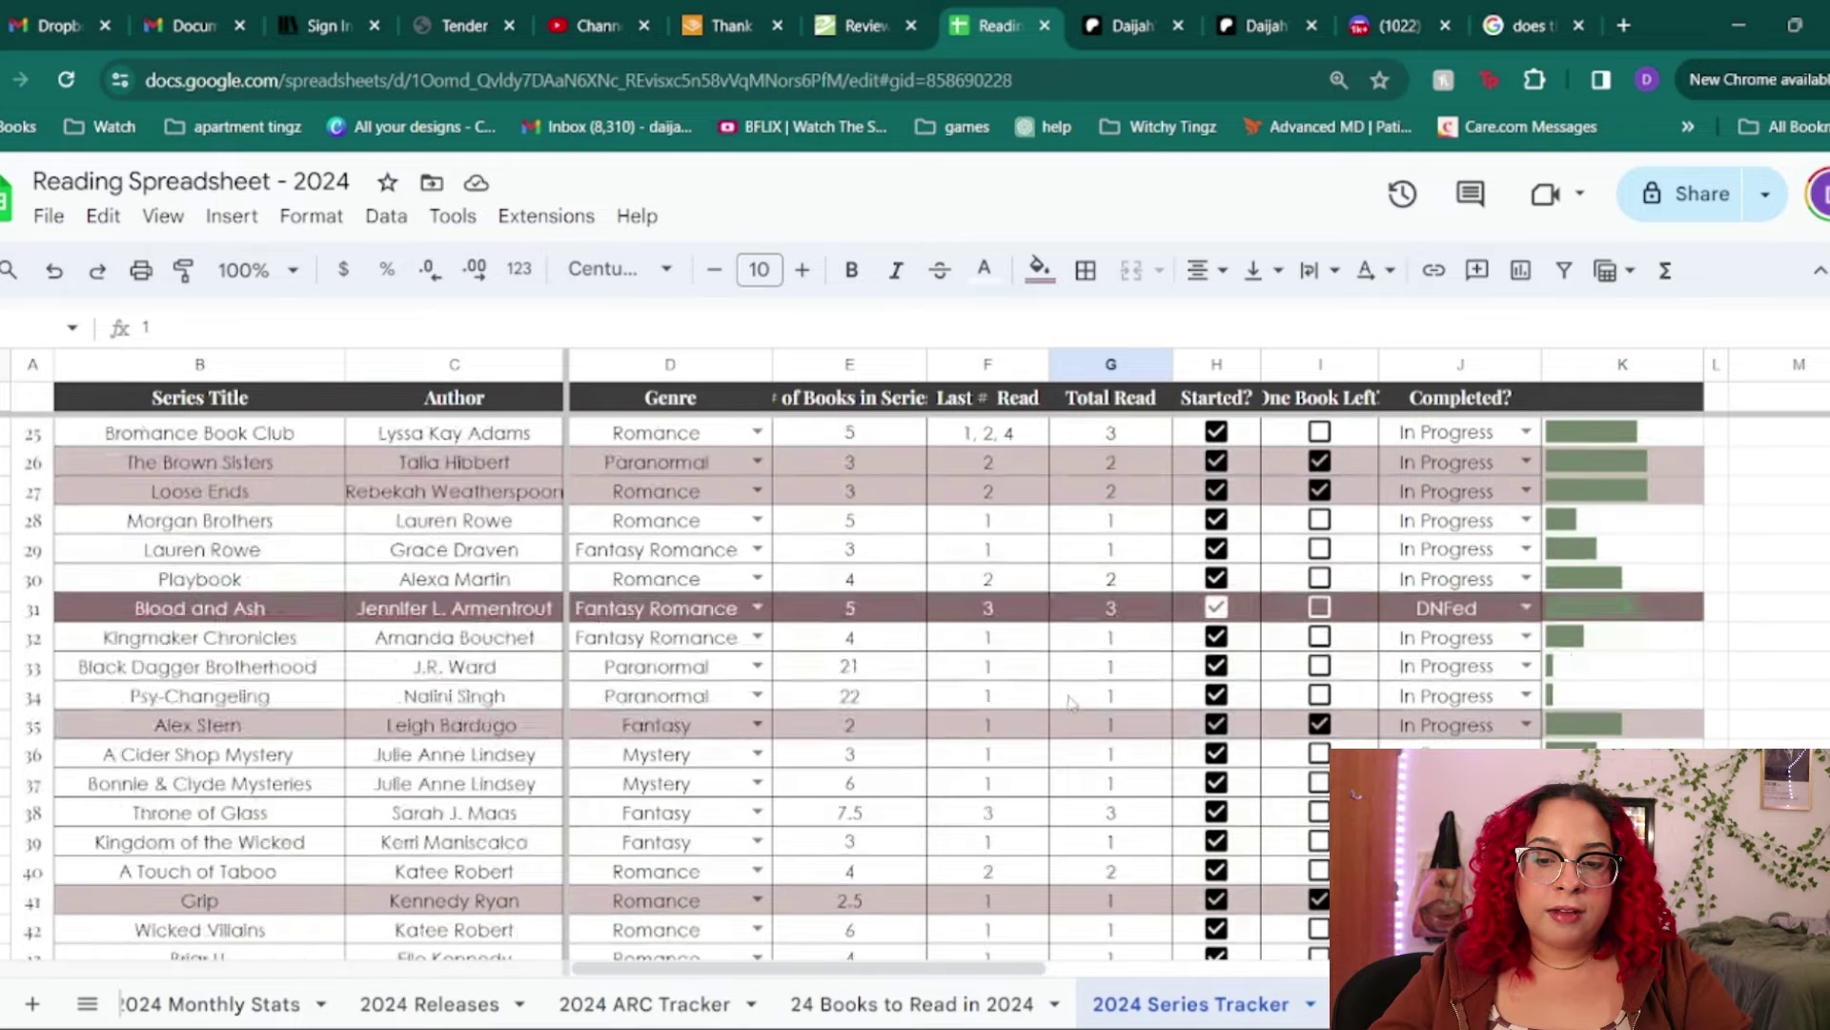
pyautogui.scroll(-5, 1075, 704)
pyautogui.scroll(16, 1075, 703)
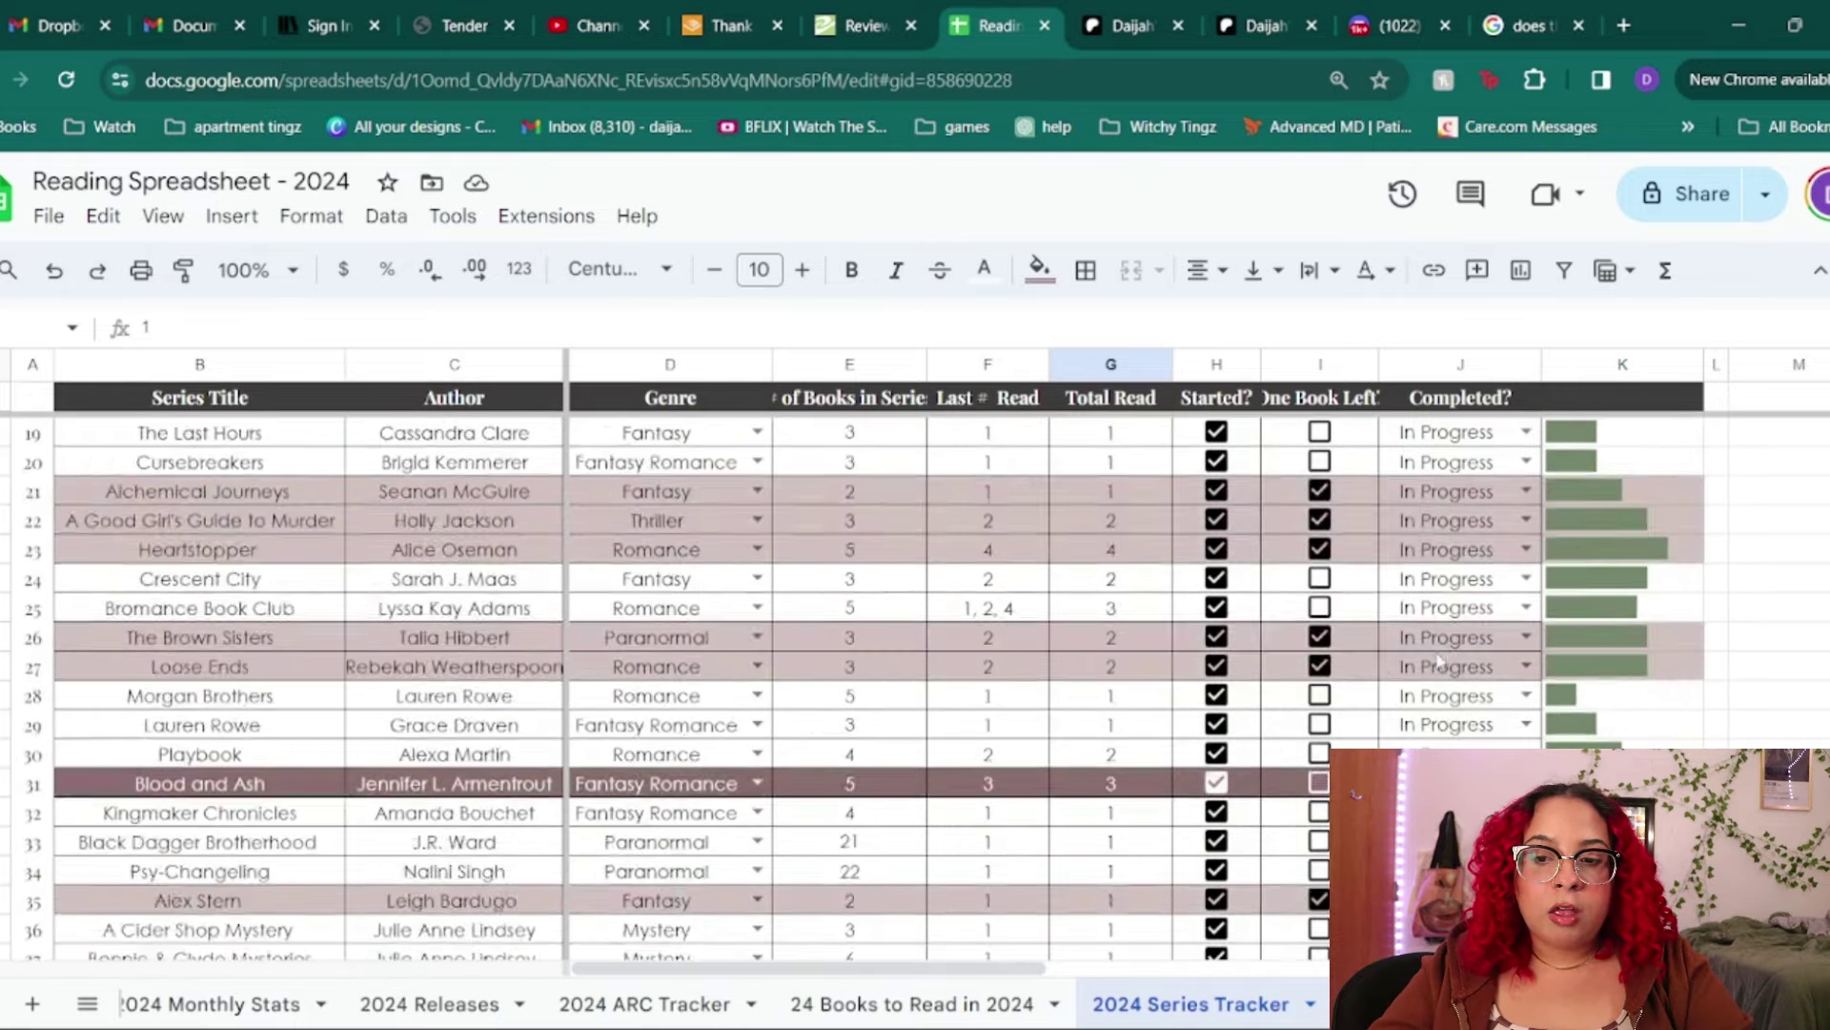
pyautogui.scroll(1, 1449, 658)
# - Inspect the Stalking Jack the Ripper entry, including its last book read, total read and progress bar formula
pyautogui.click(1626, 423)
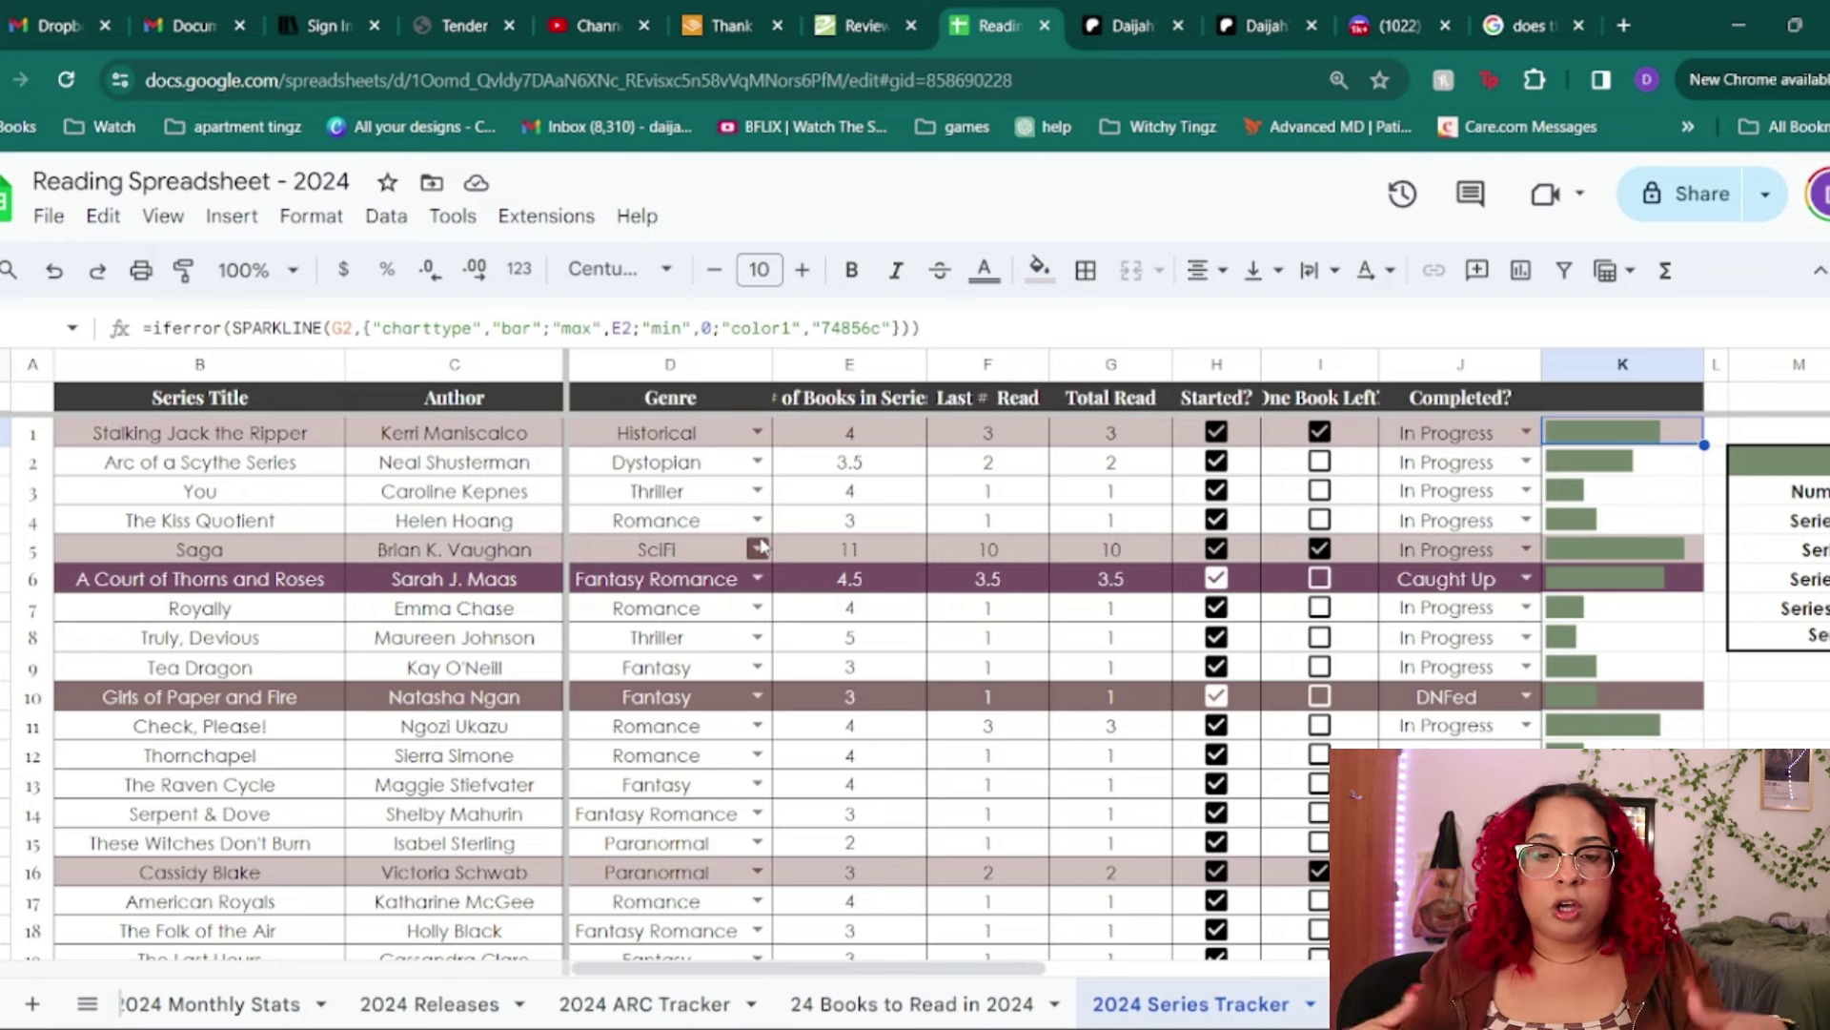
pyautogui.click(319, 433)
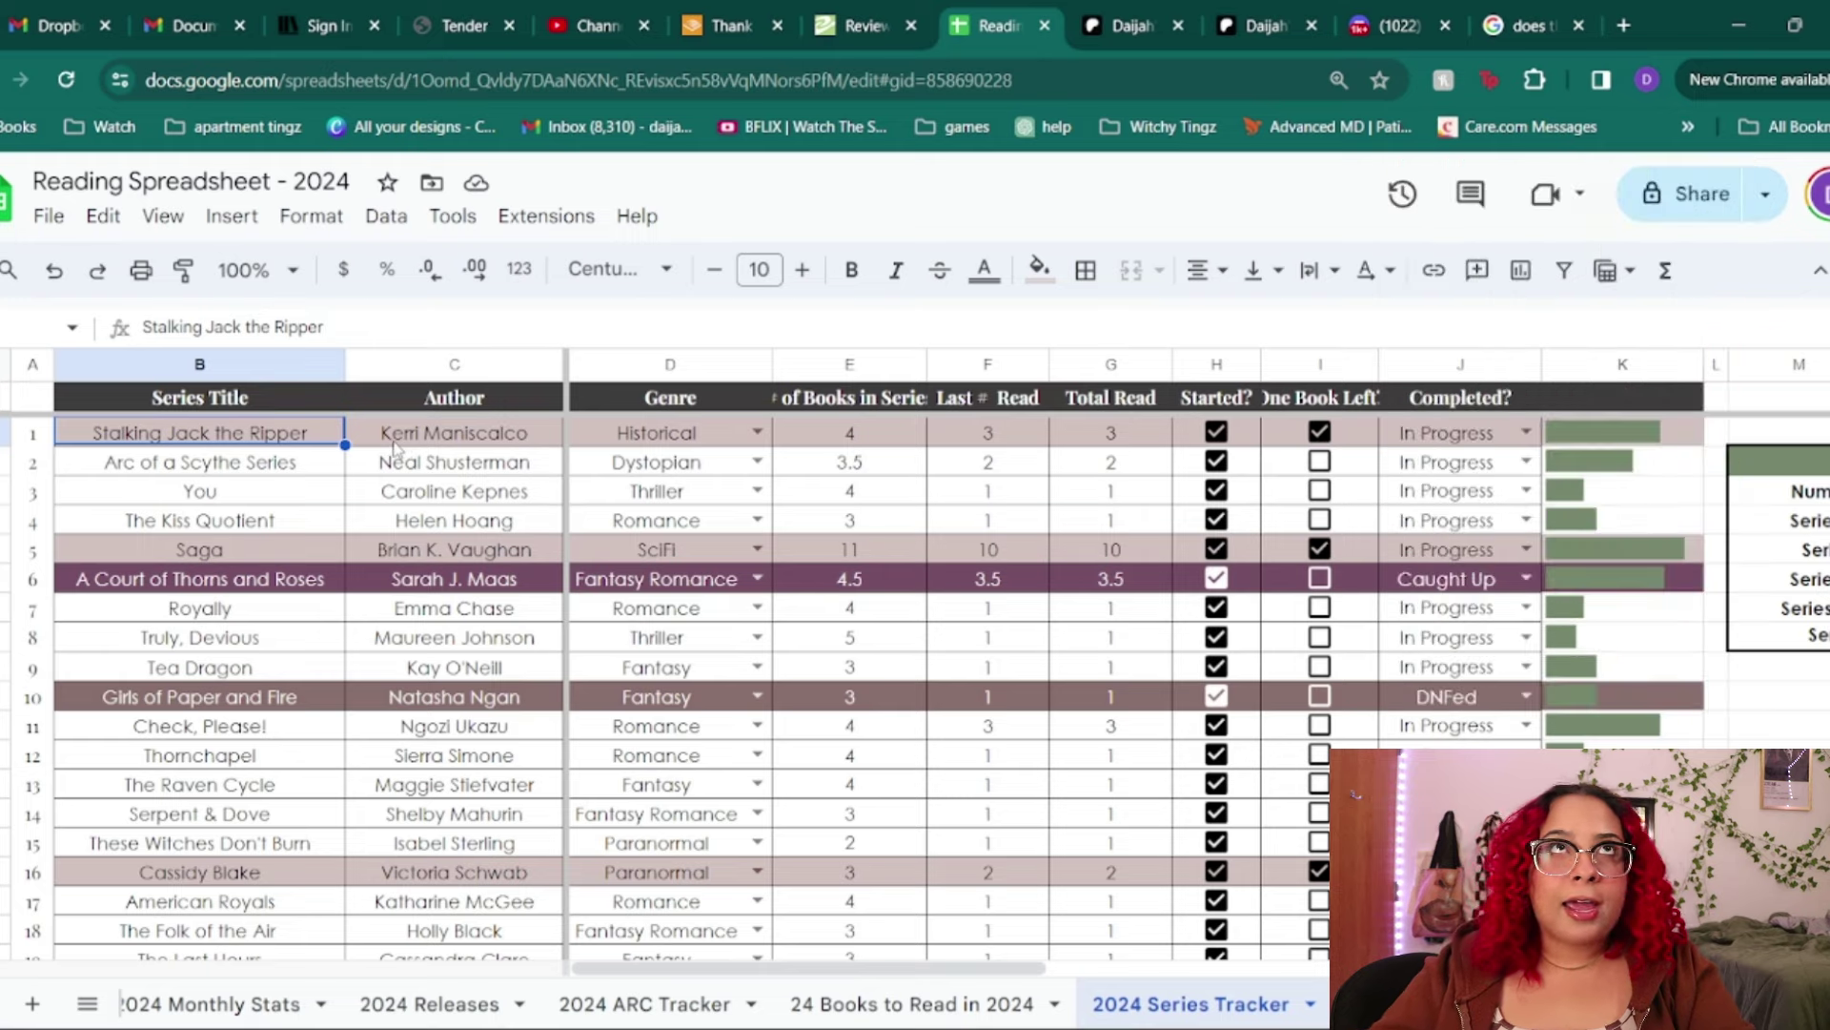
pyautogui.click(996, 443)
pyautogui.click(1070, 438)
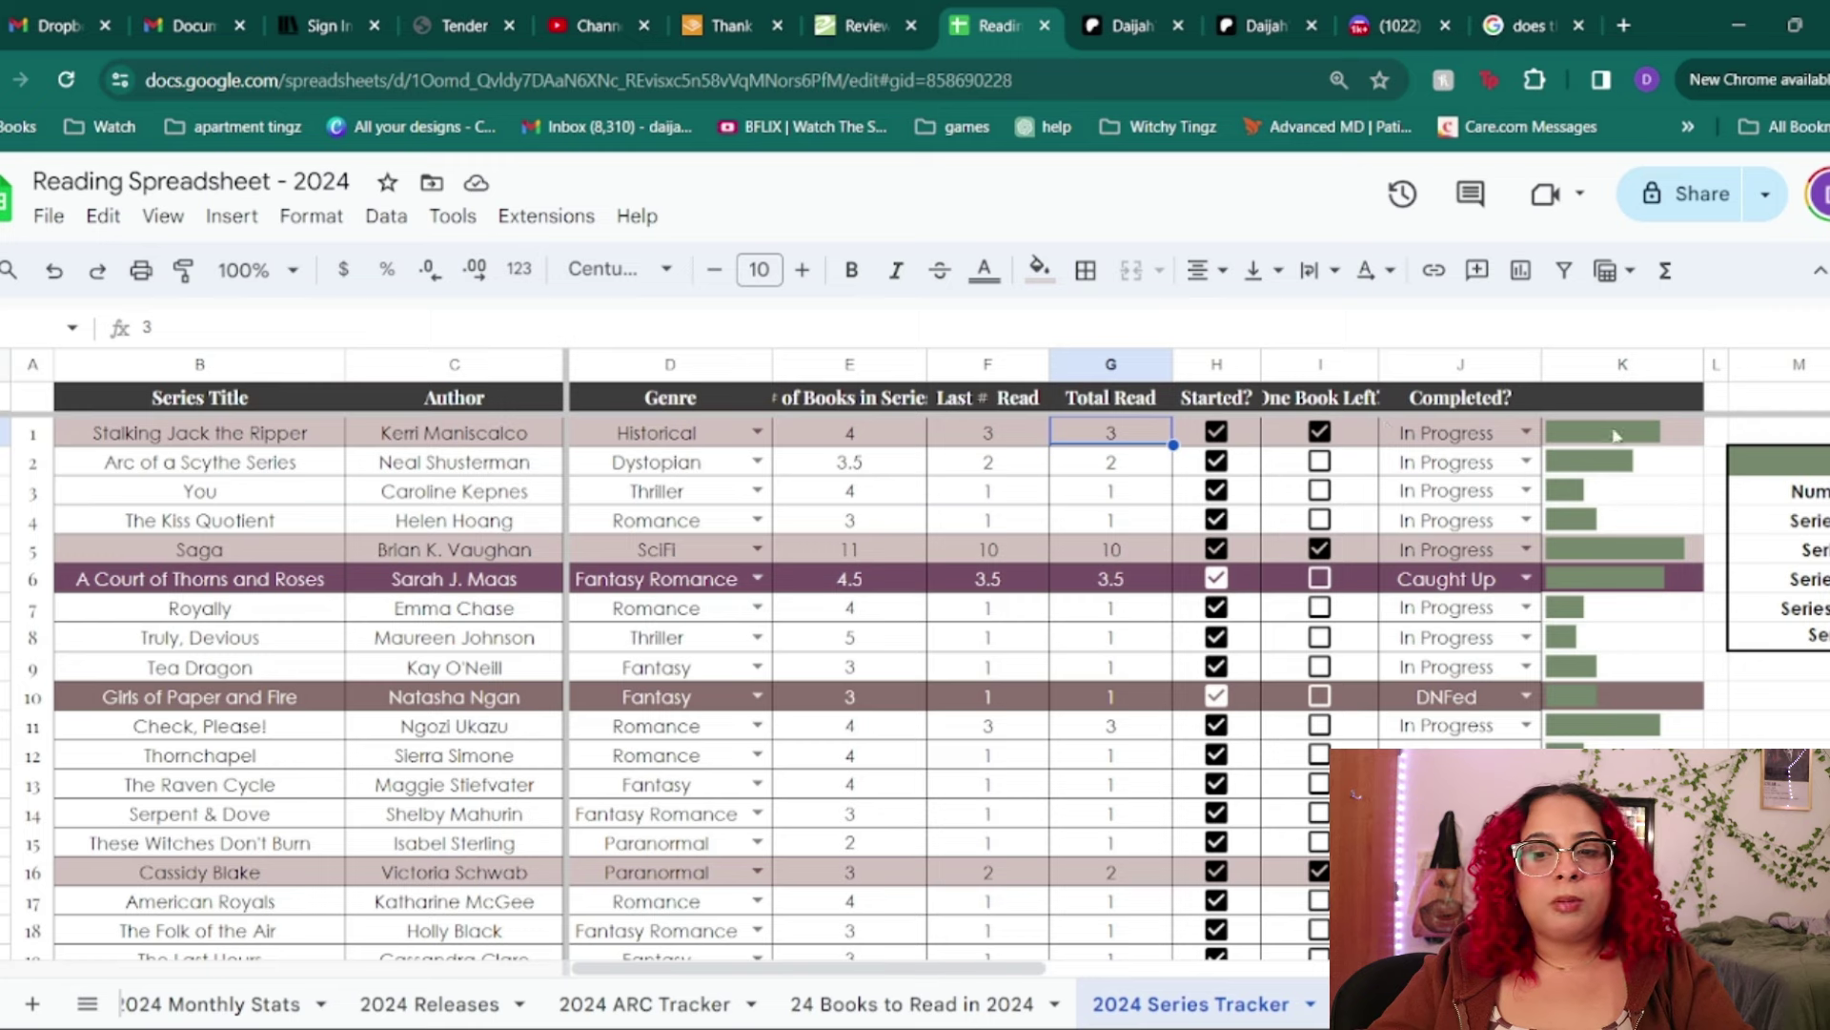
pyautogui.click(1663, 441)
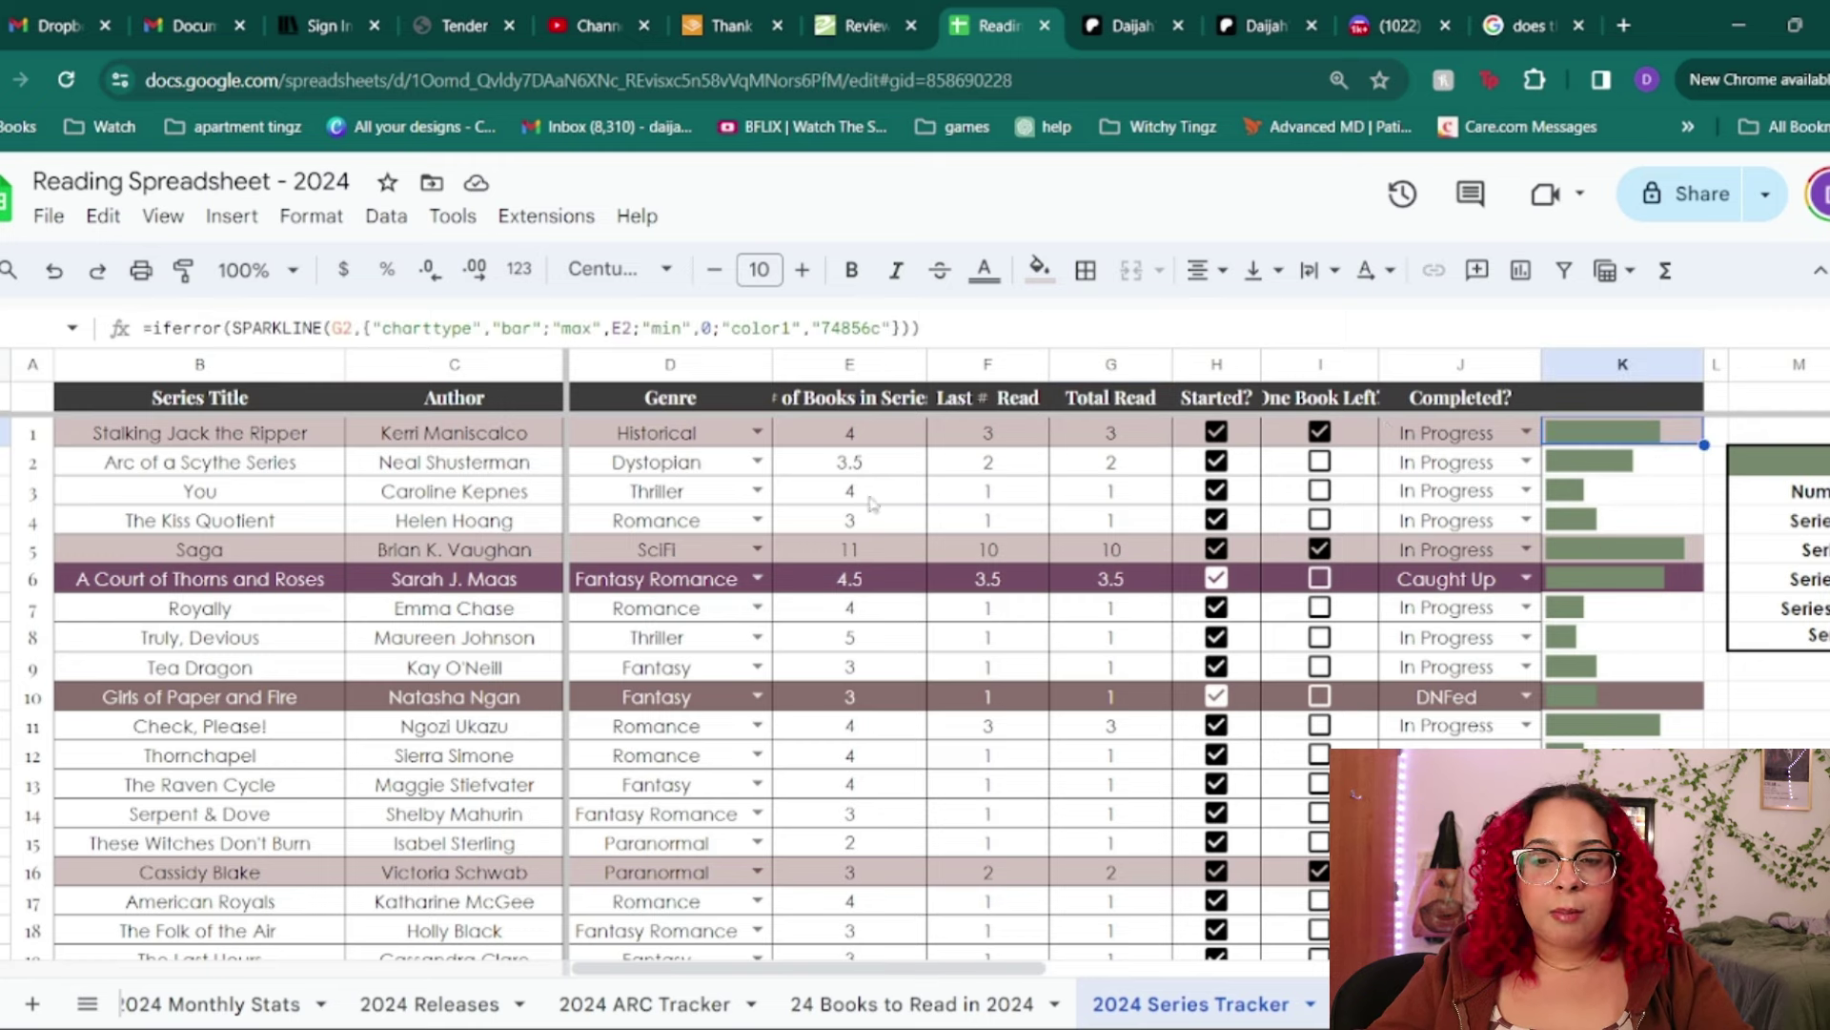
# - Go through the entries for Arc of a Scythe, You, The Kiss Quotient and Saga, checking their reading progress
pyautogui.moveTo(234, 474); pyautogui.dragTo(420, 474)
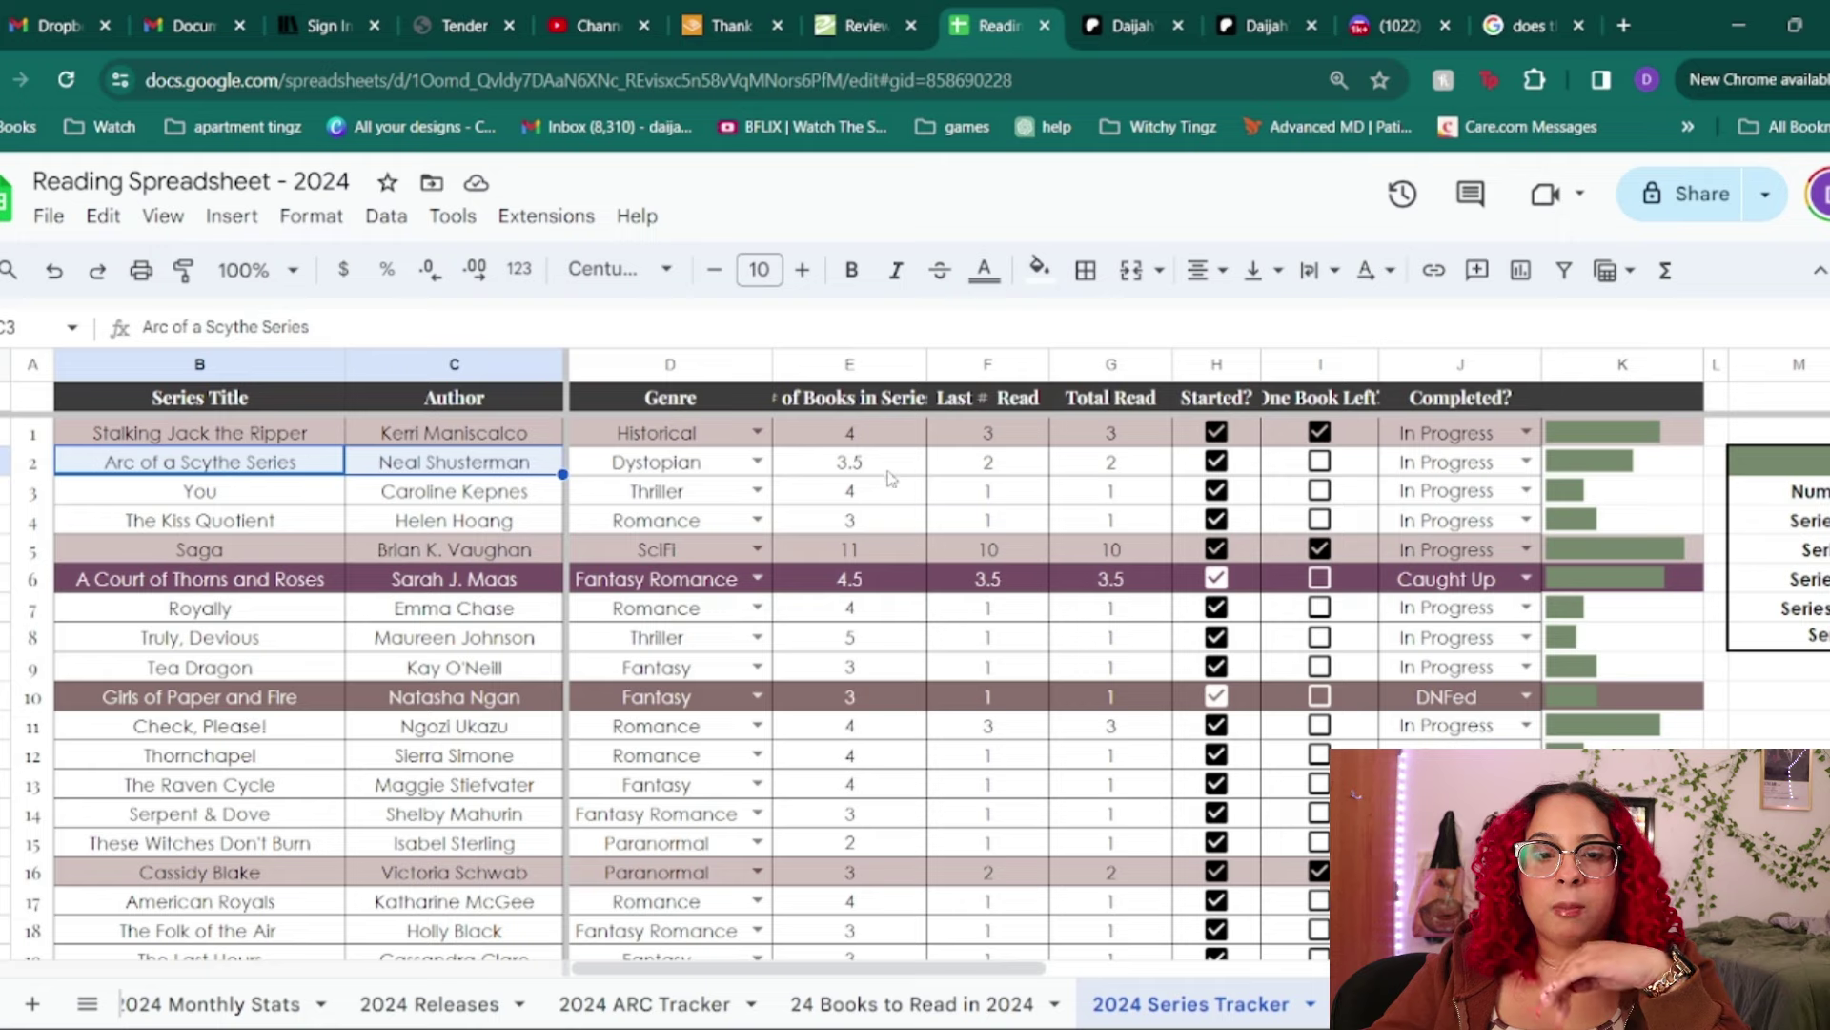
pyautogui.click(890, 473)
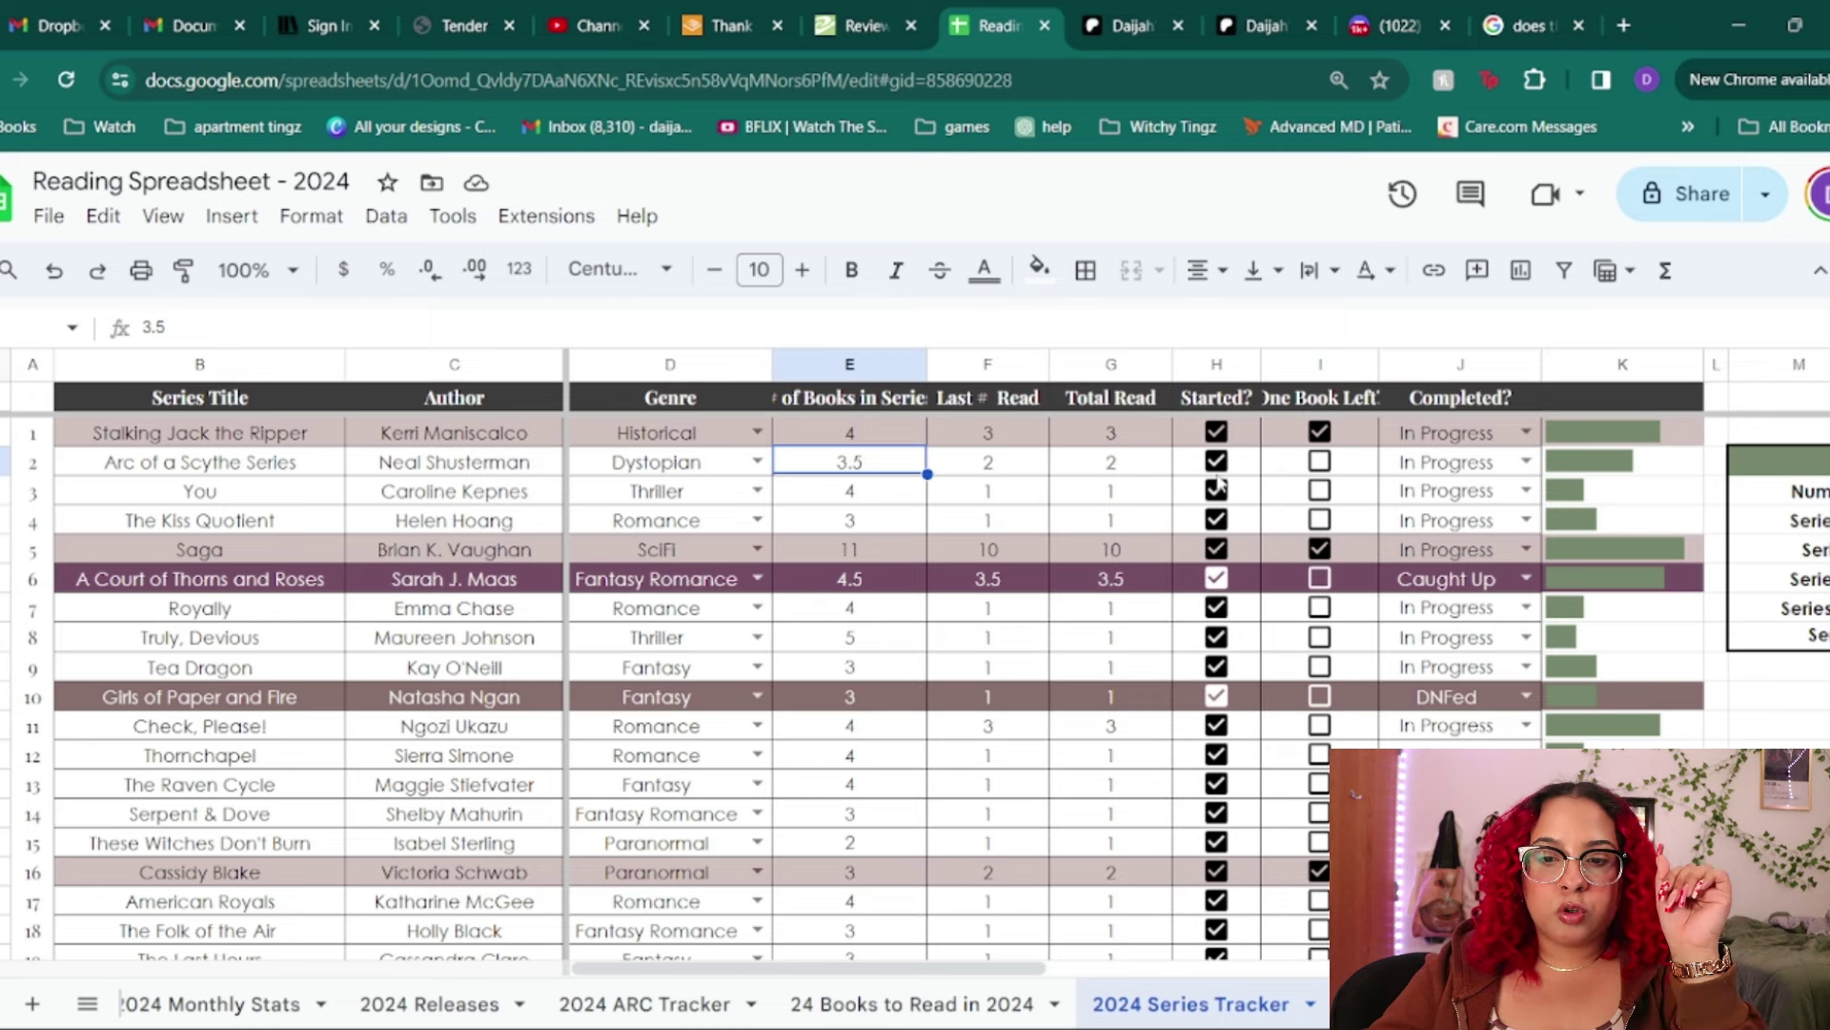
pyautogui.moveTo(177, 464); pyautogui.dragTo(1611, 464)
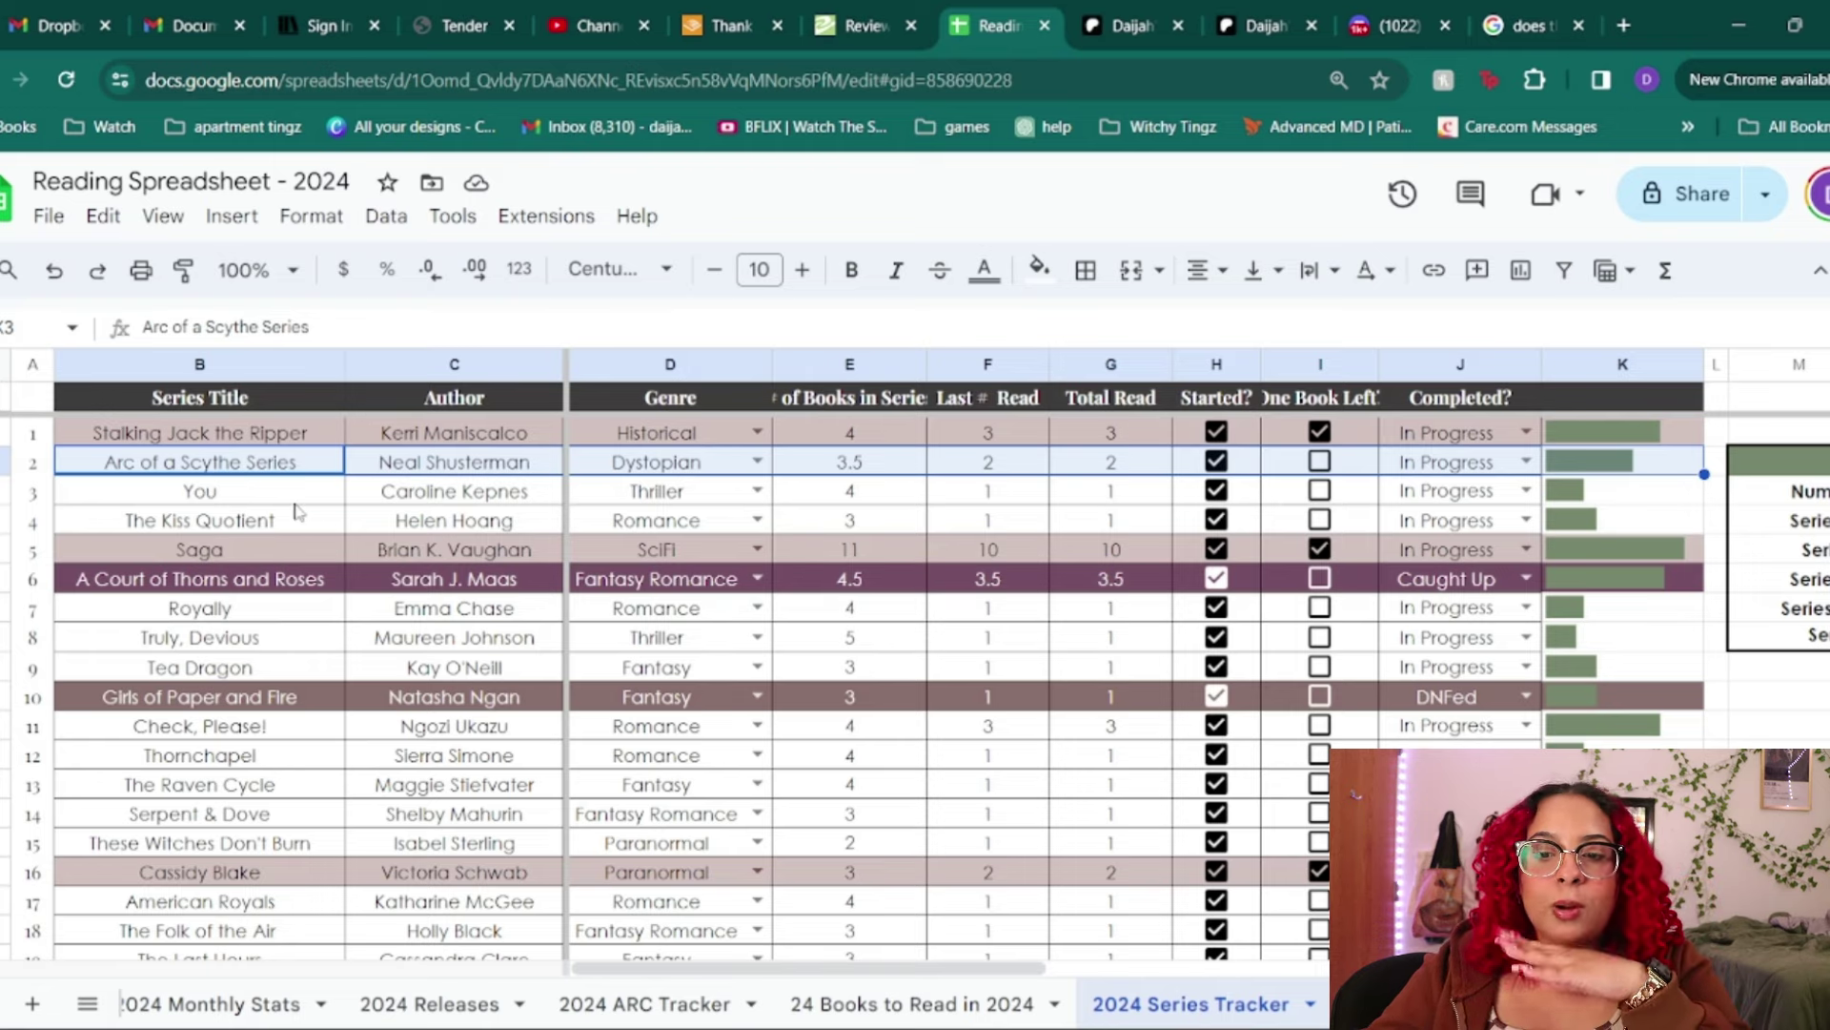
pyautogui.moveTo(290, 493); pyautogui.dragTo(1621, 490)
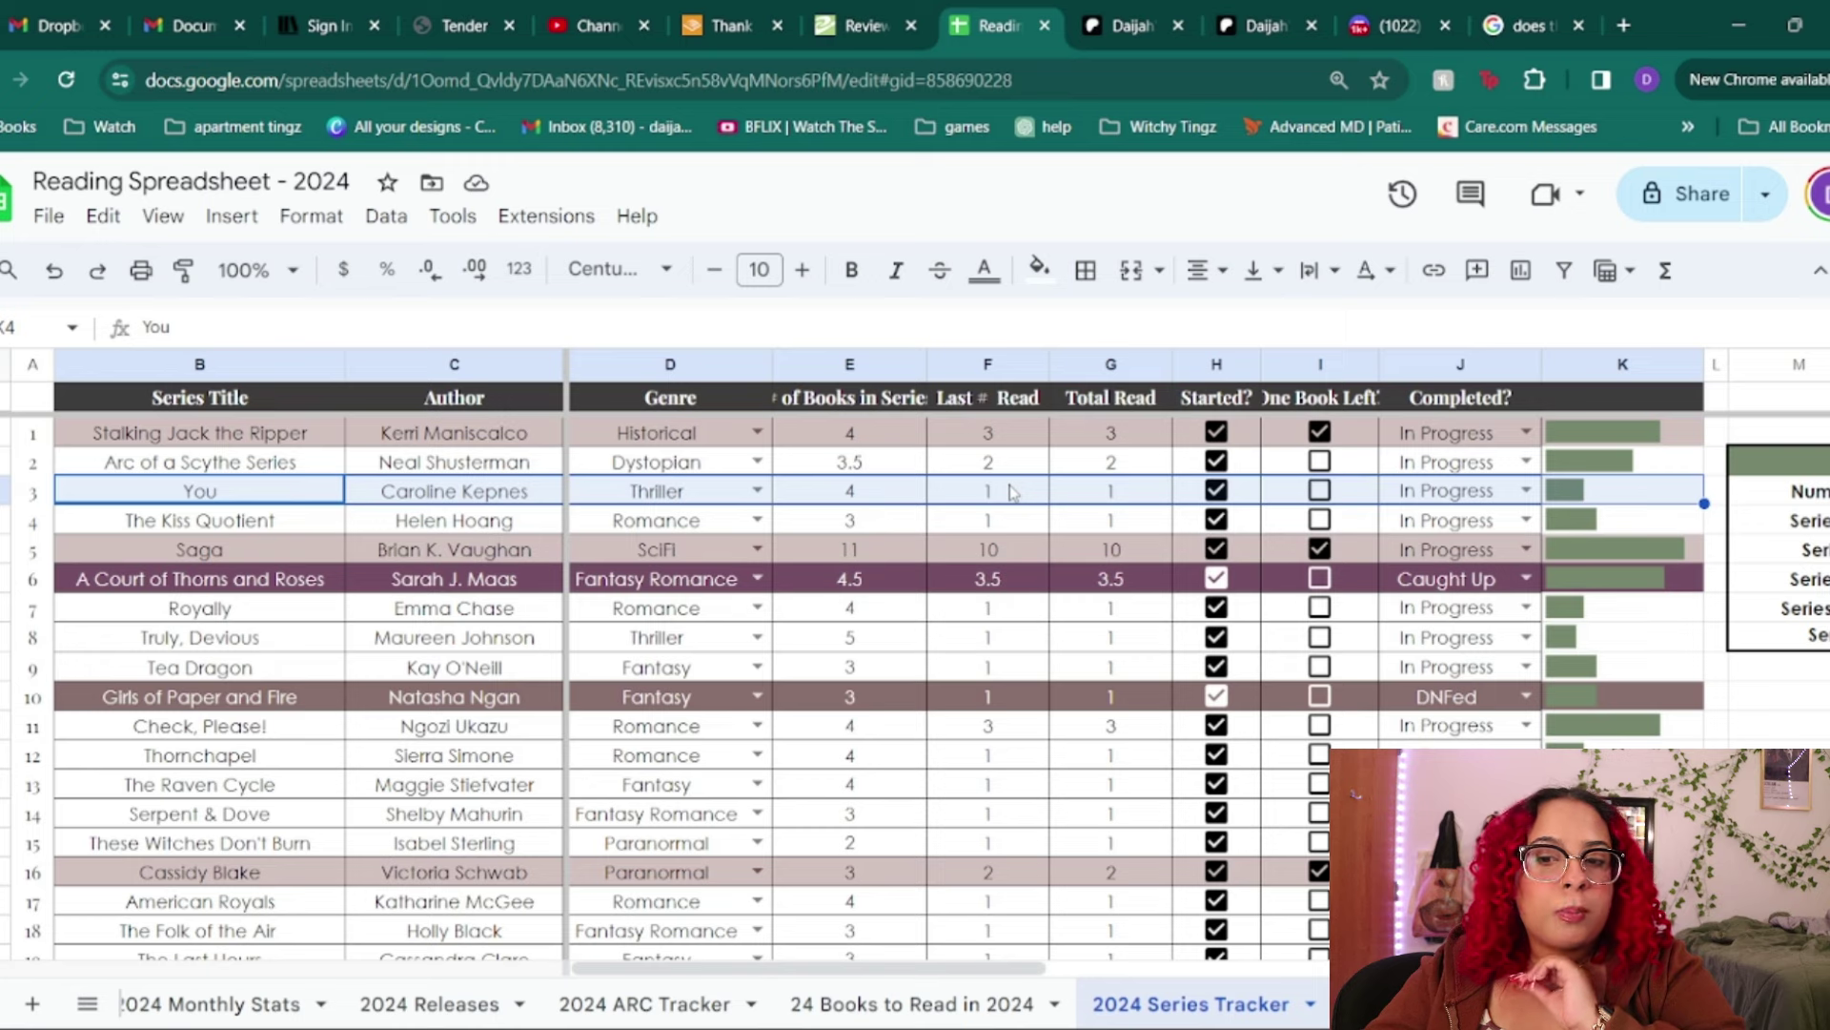
pyautogui.click(252, 527)
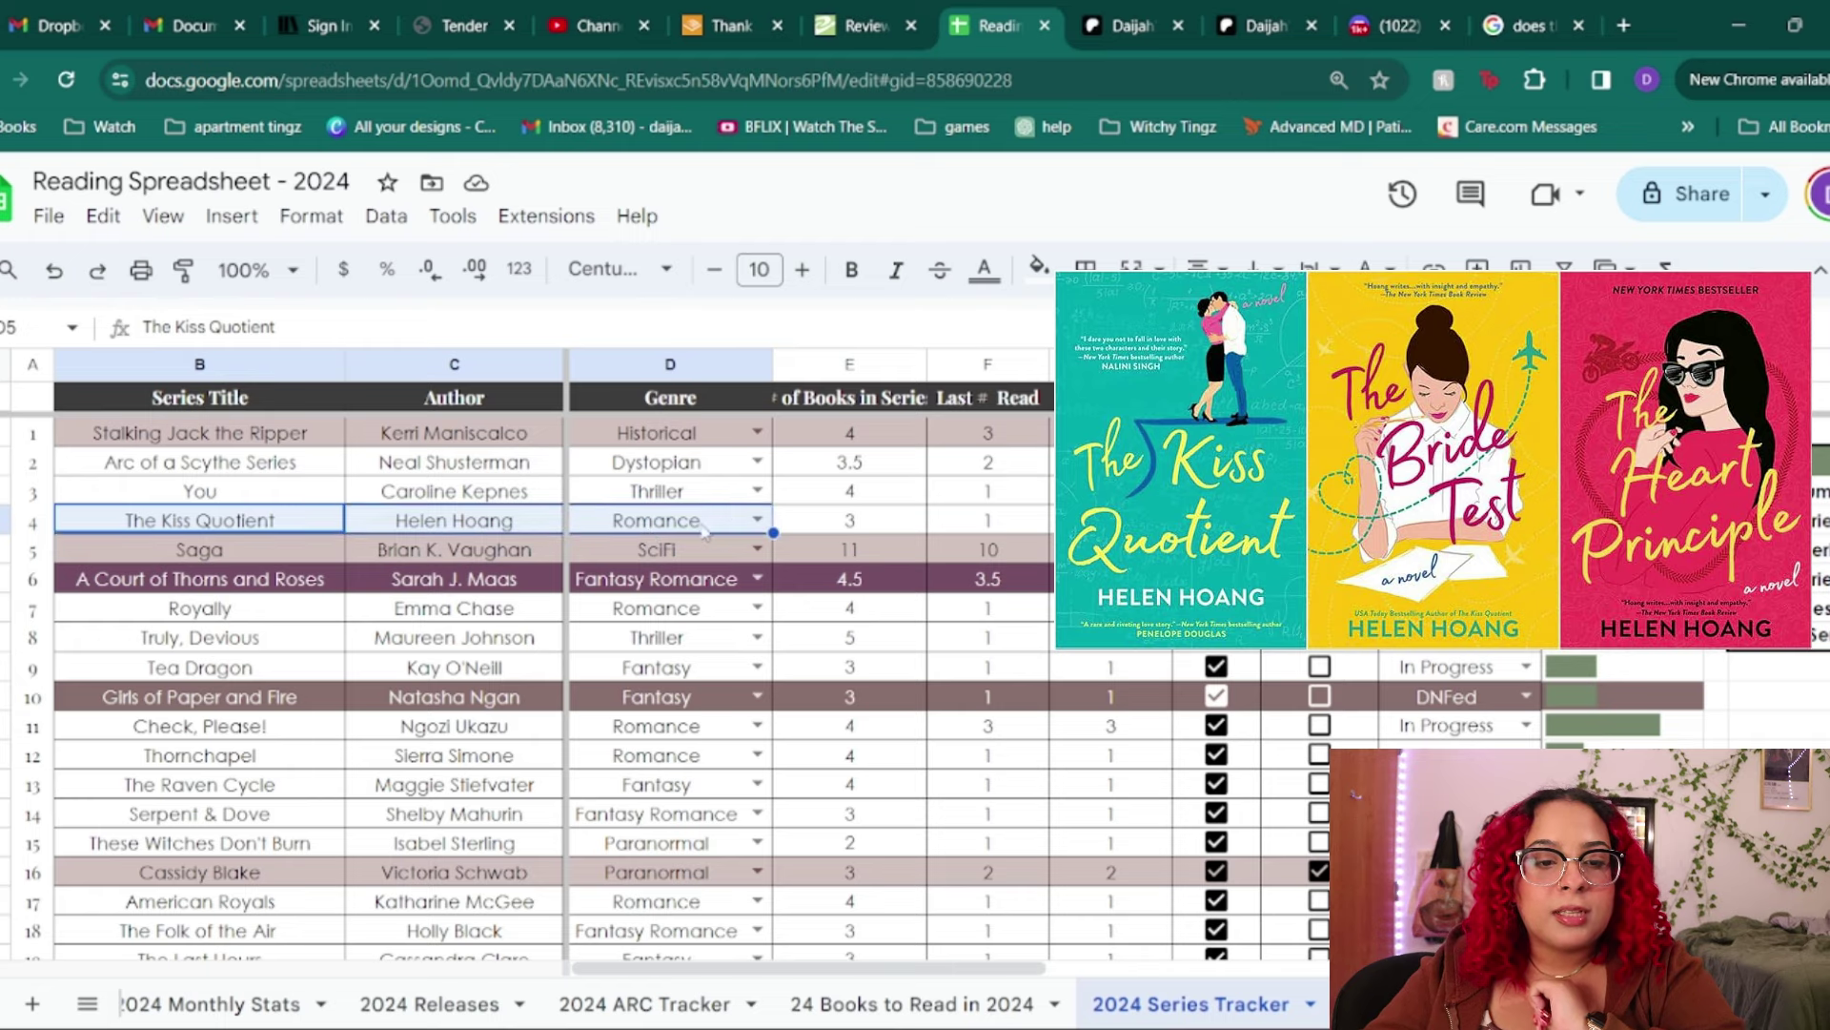
pyautogui.click(732, 526)
pyautogui.click(978, 524)
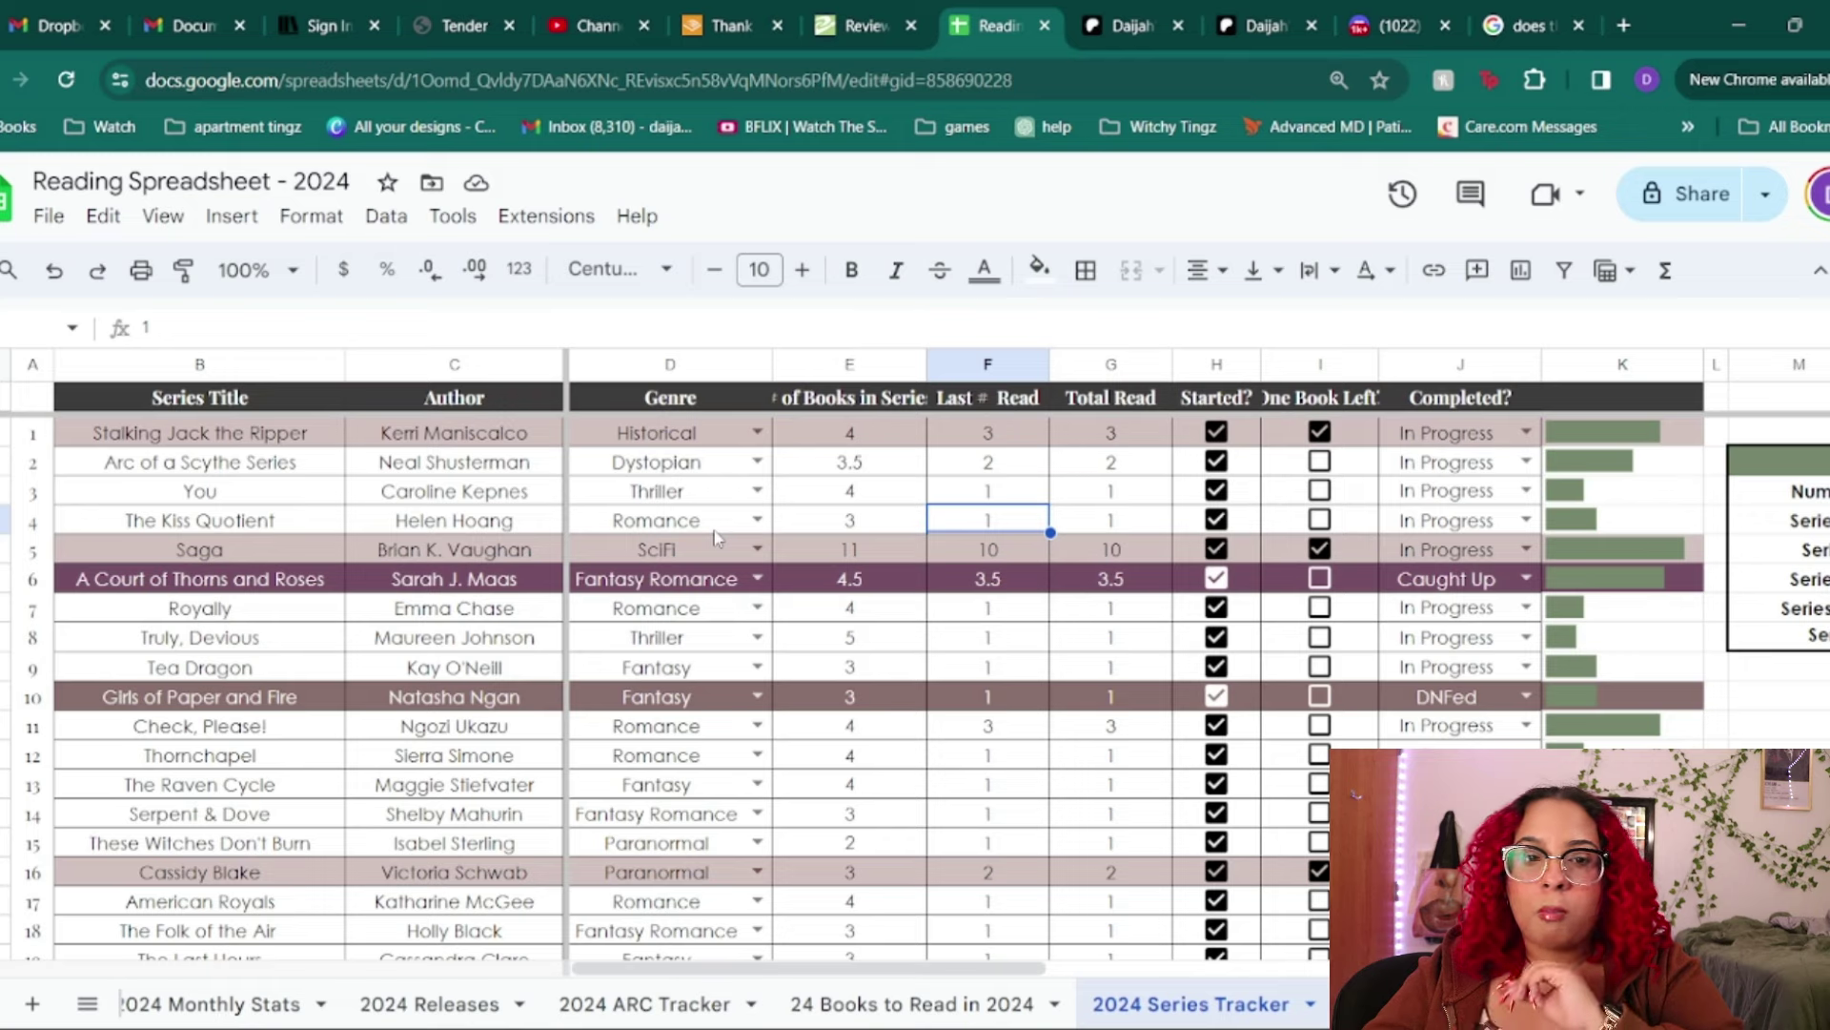
pyautogui.moveTo(219, 551); pyautogui.dragTo(673, 555)
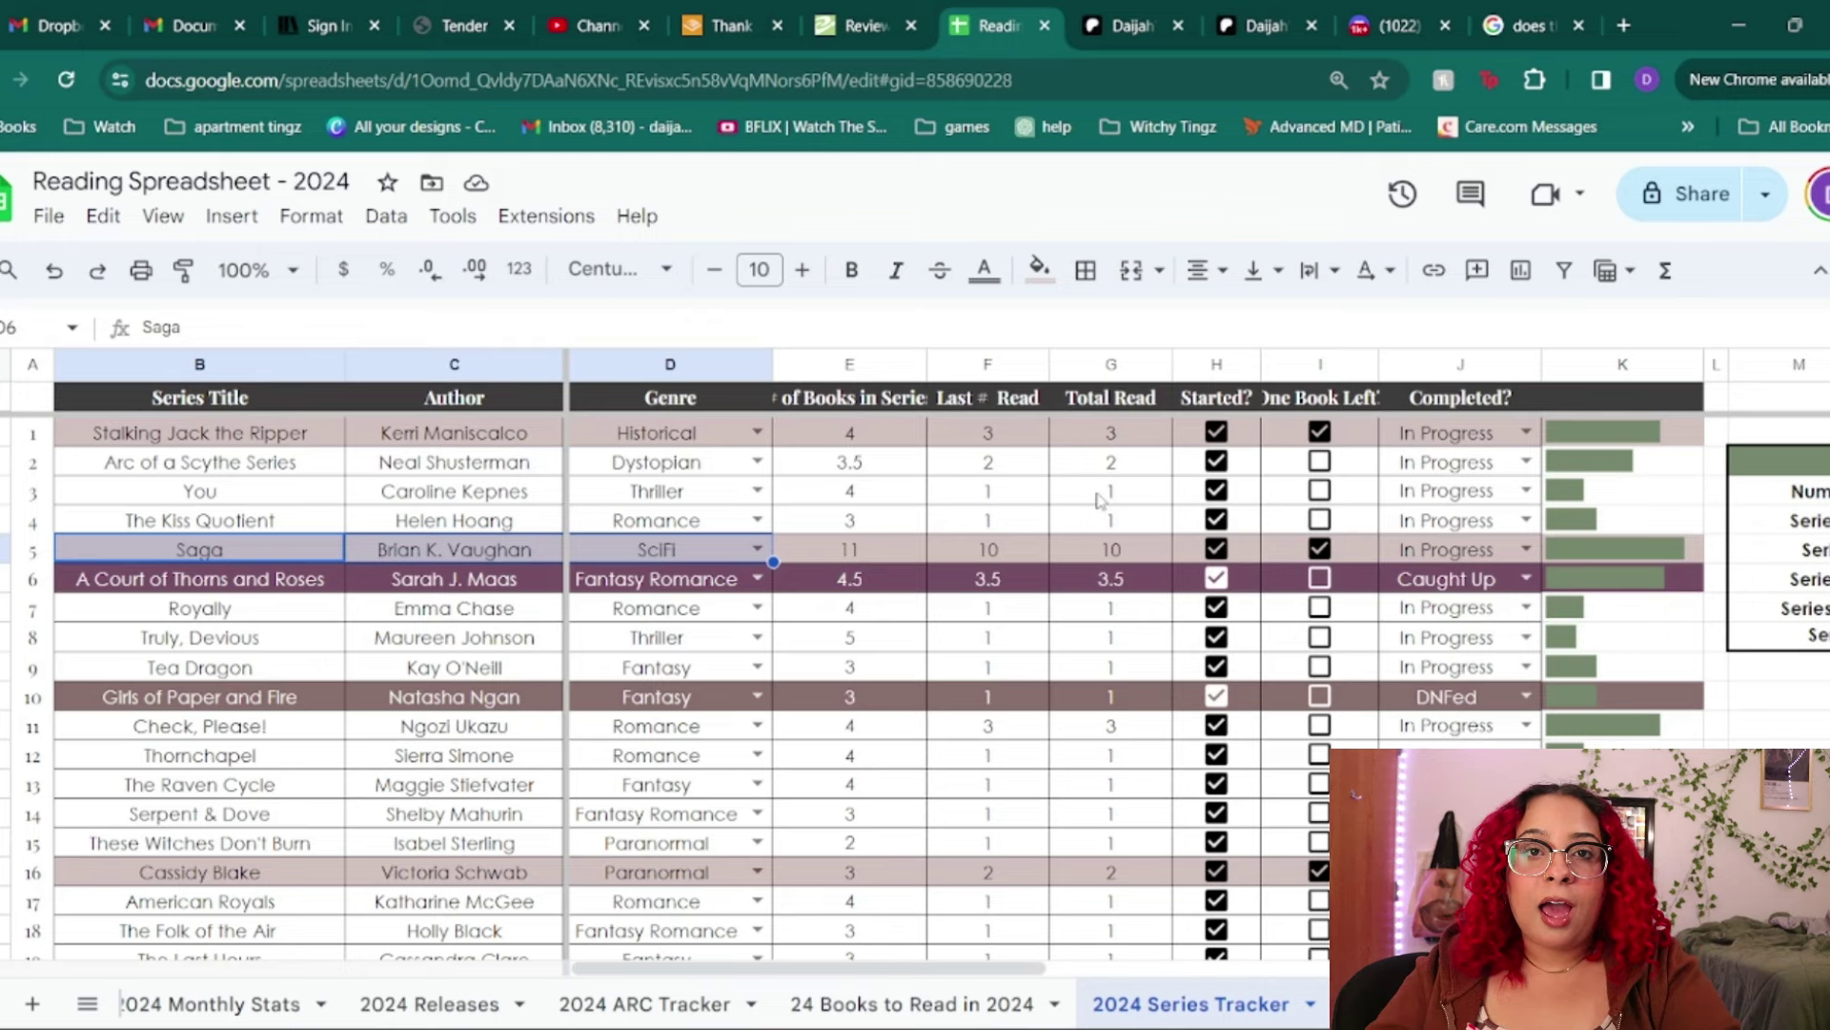
pyautogui.click(327, 551)
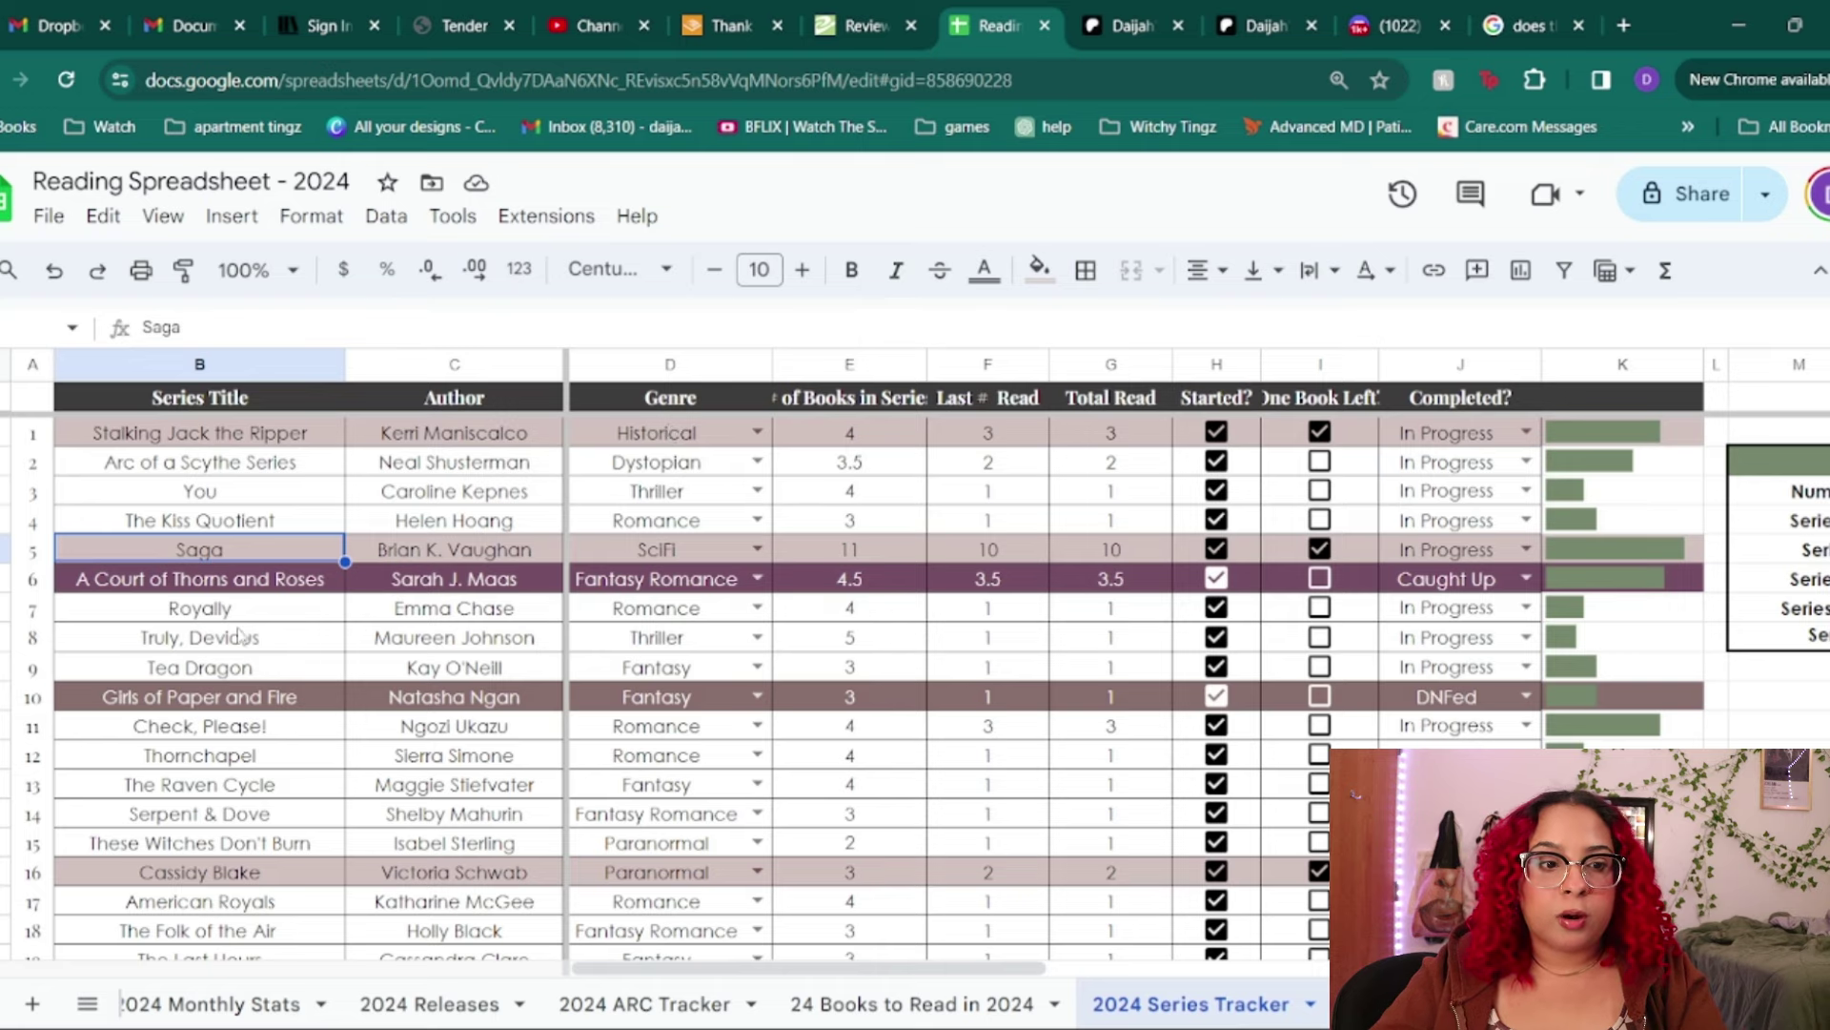
# - Update A Court of Thorns and Roses to 4 as the last book number read and 4.5 as the total read
pyautogui.moveTo(243, 586); pyautogui.dragTo(1003, 579)
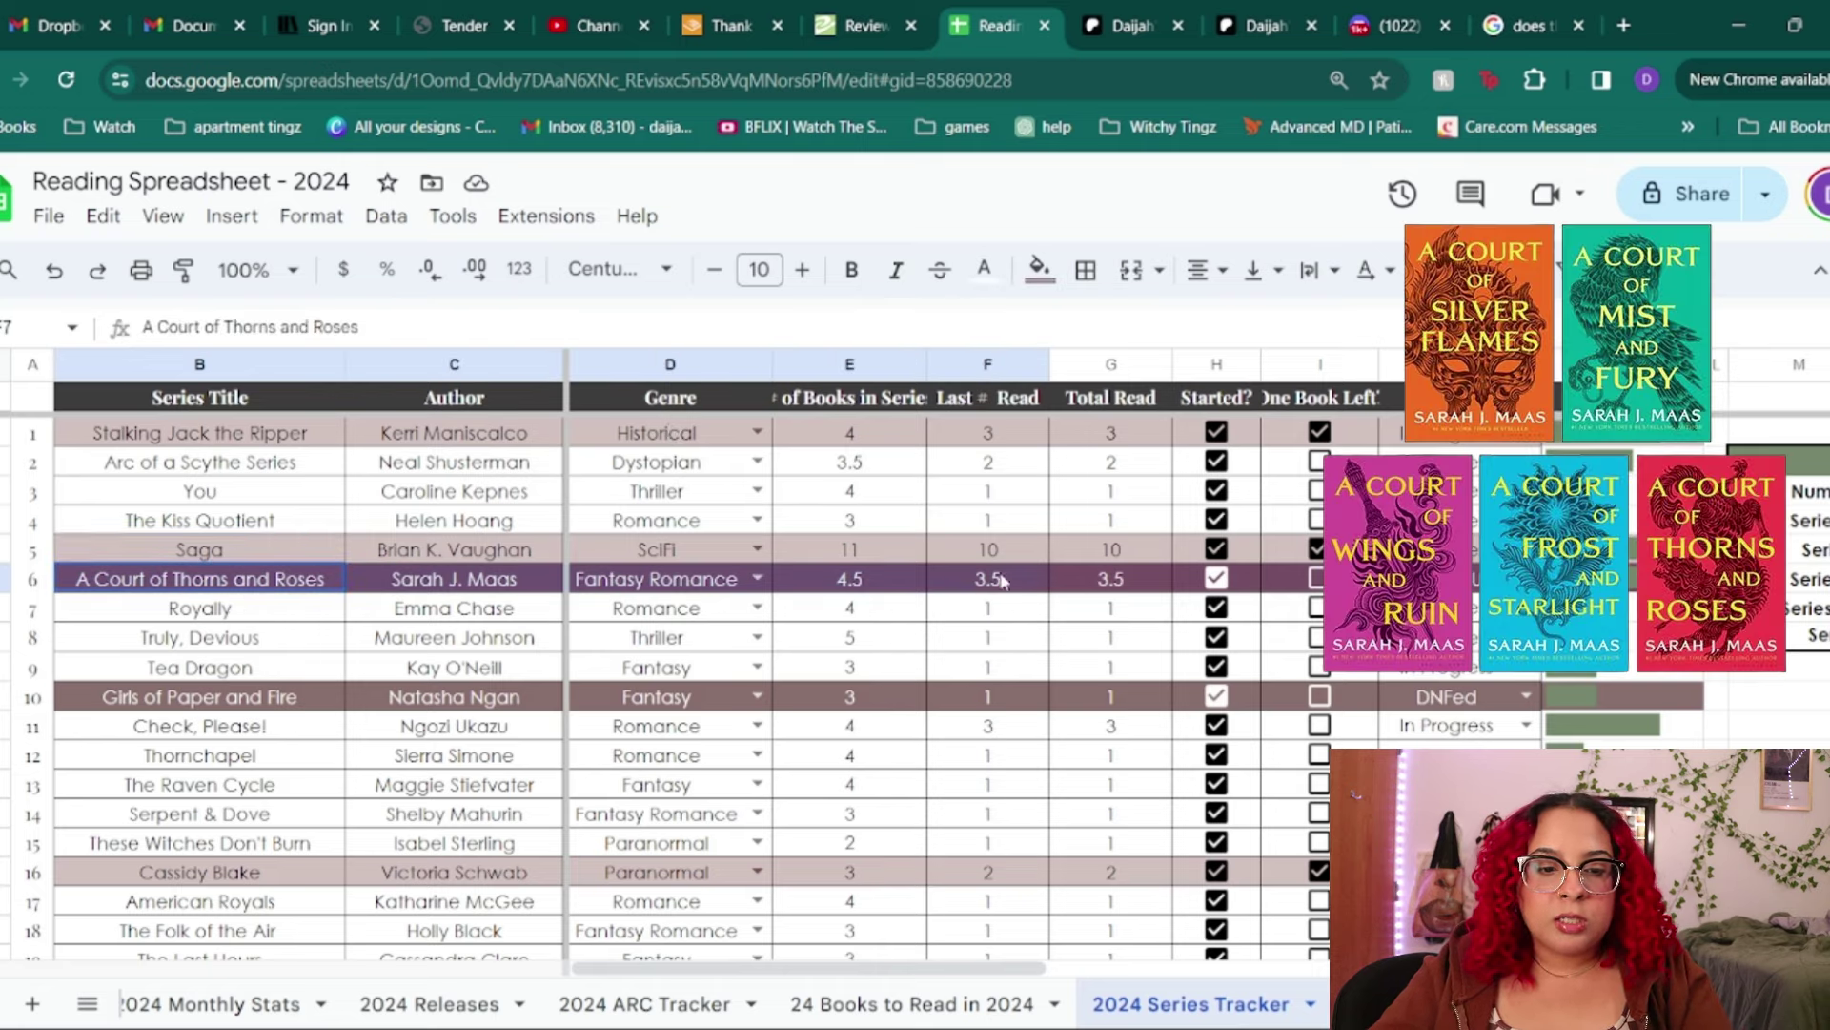
pyautogui.click(834, 583)
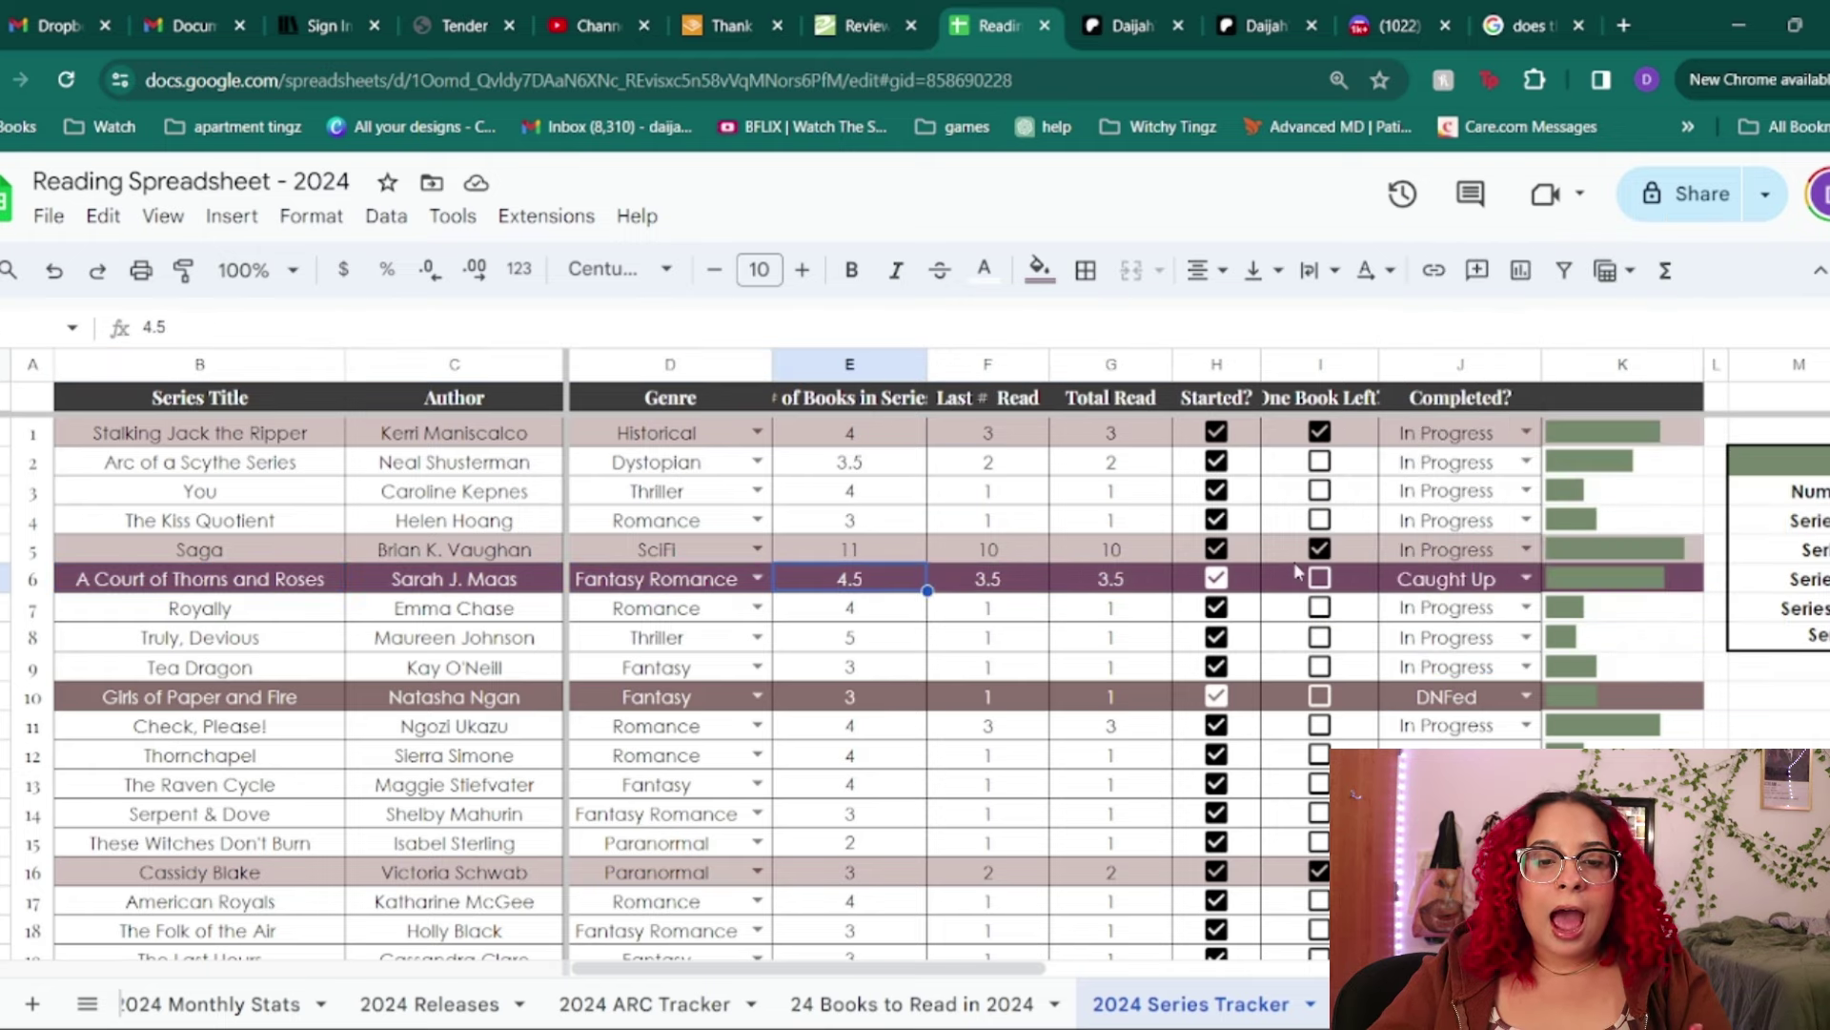
pyautogui.doubleClick(1008, 583)
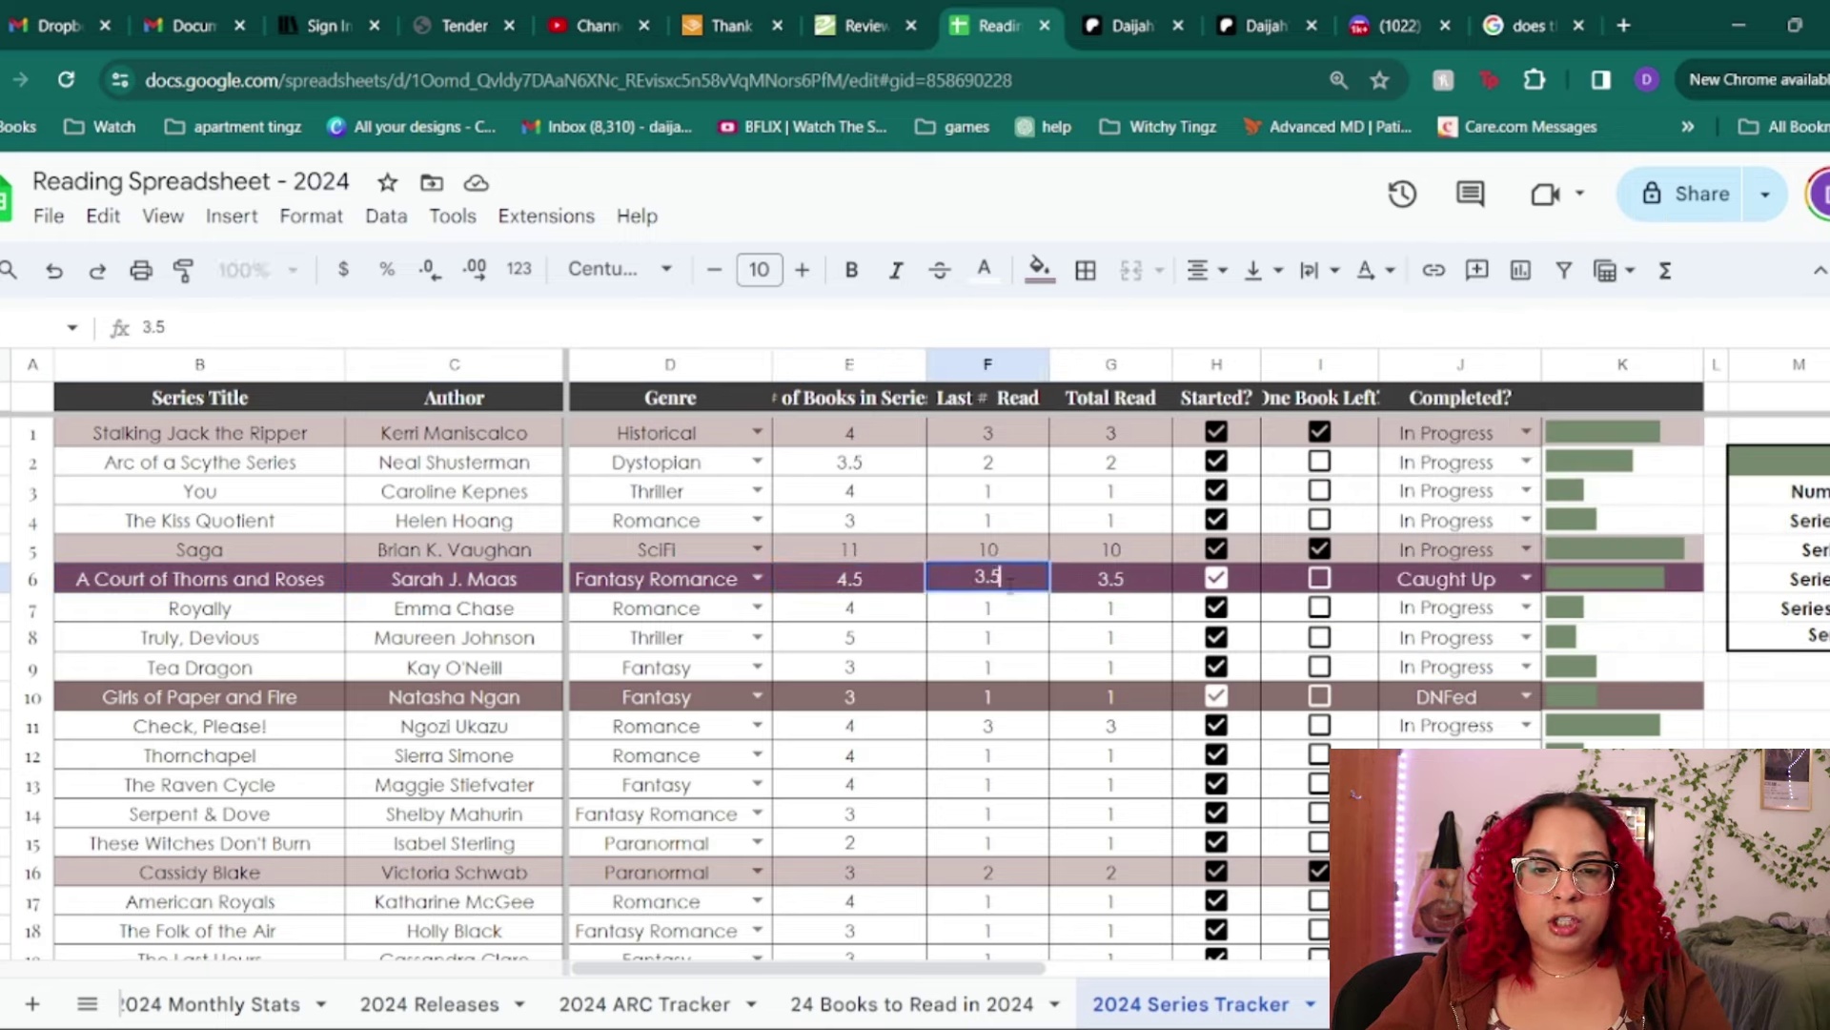
pyautogui.write('4')
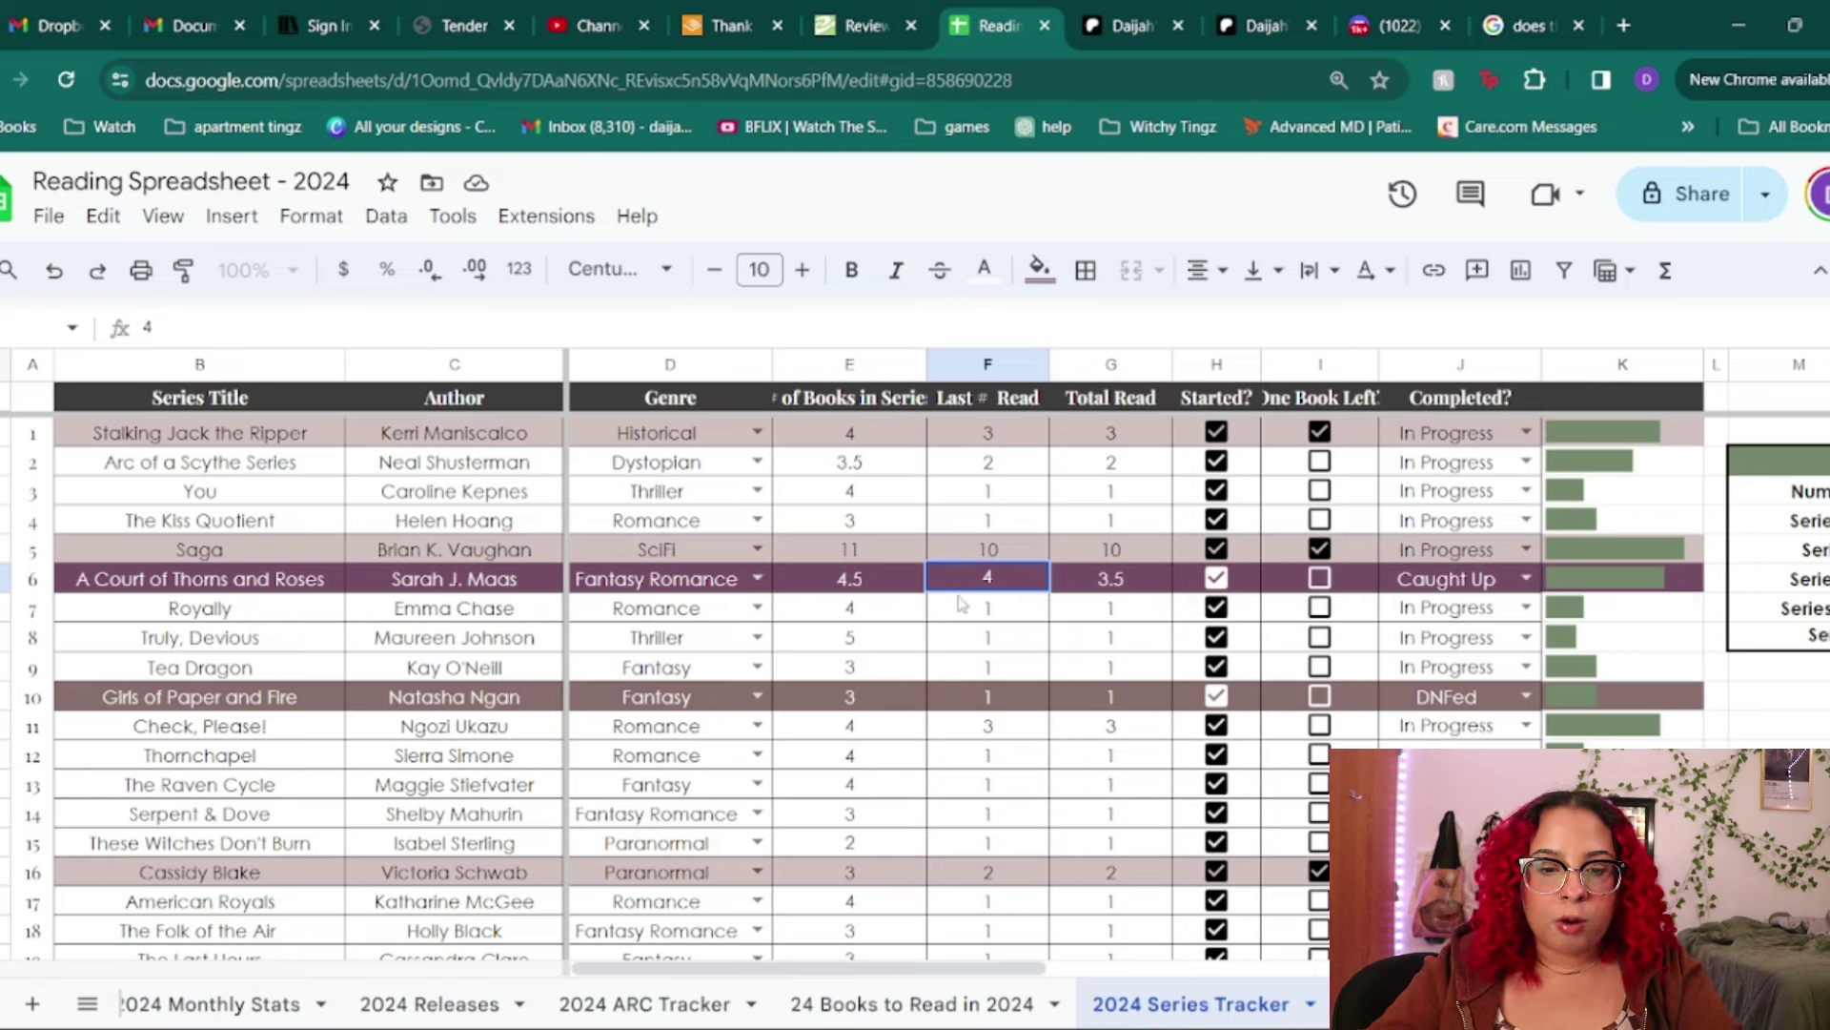
pyautogui.press('Return')
pyautogui.click(1087, 597)
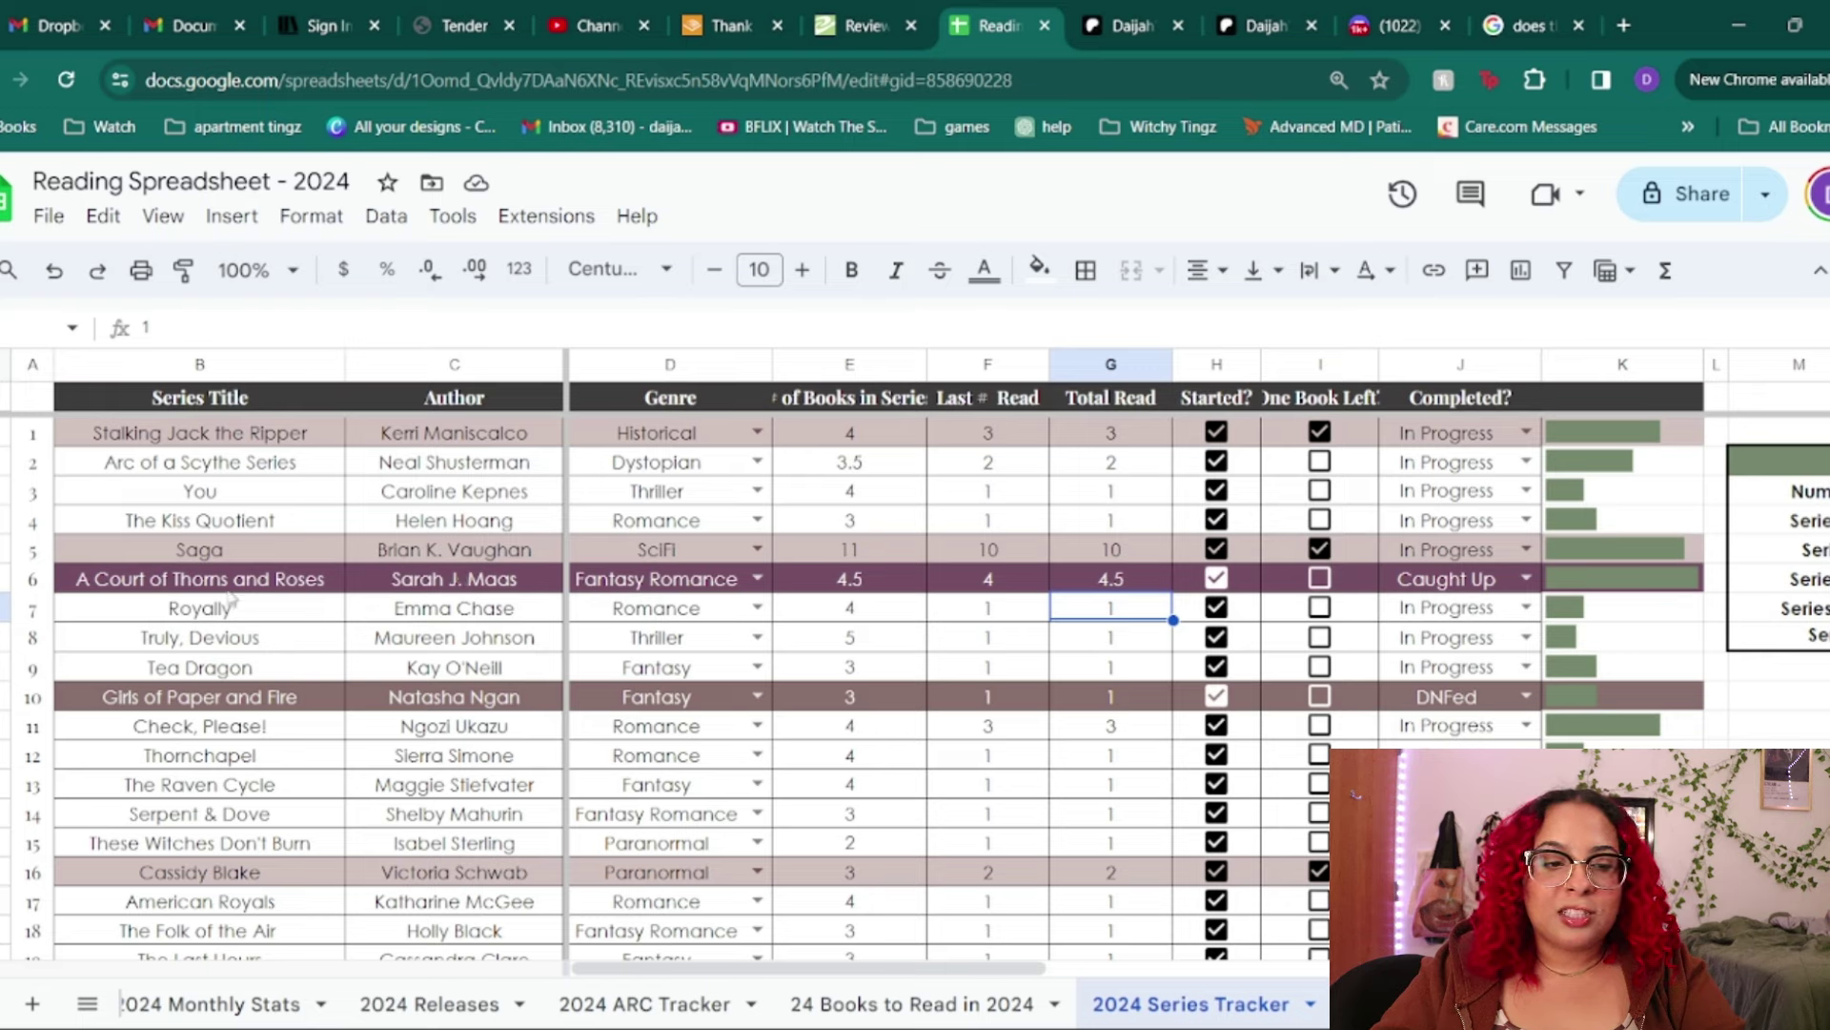
# - Check the reading progress recorded for Royally, Truly, Devious and Tea Dragon
pyautogui.moveTo(241, 617); pyautogui.dragTo(514, 611)
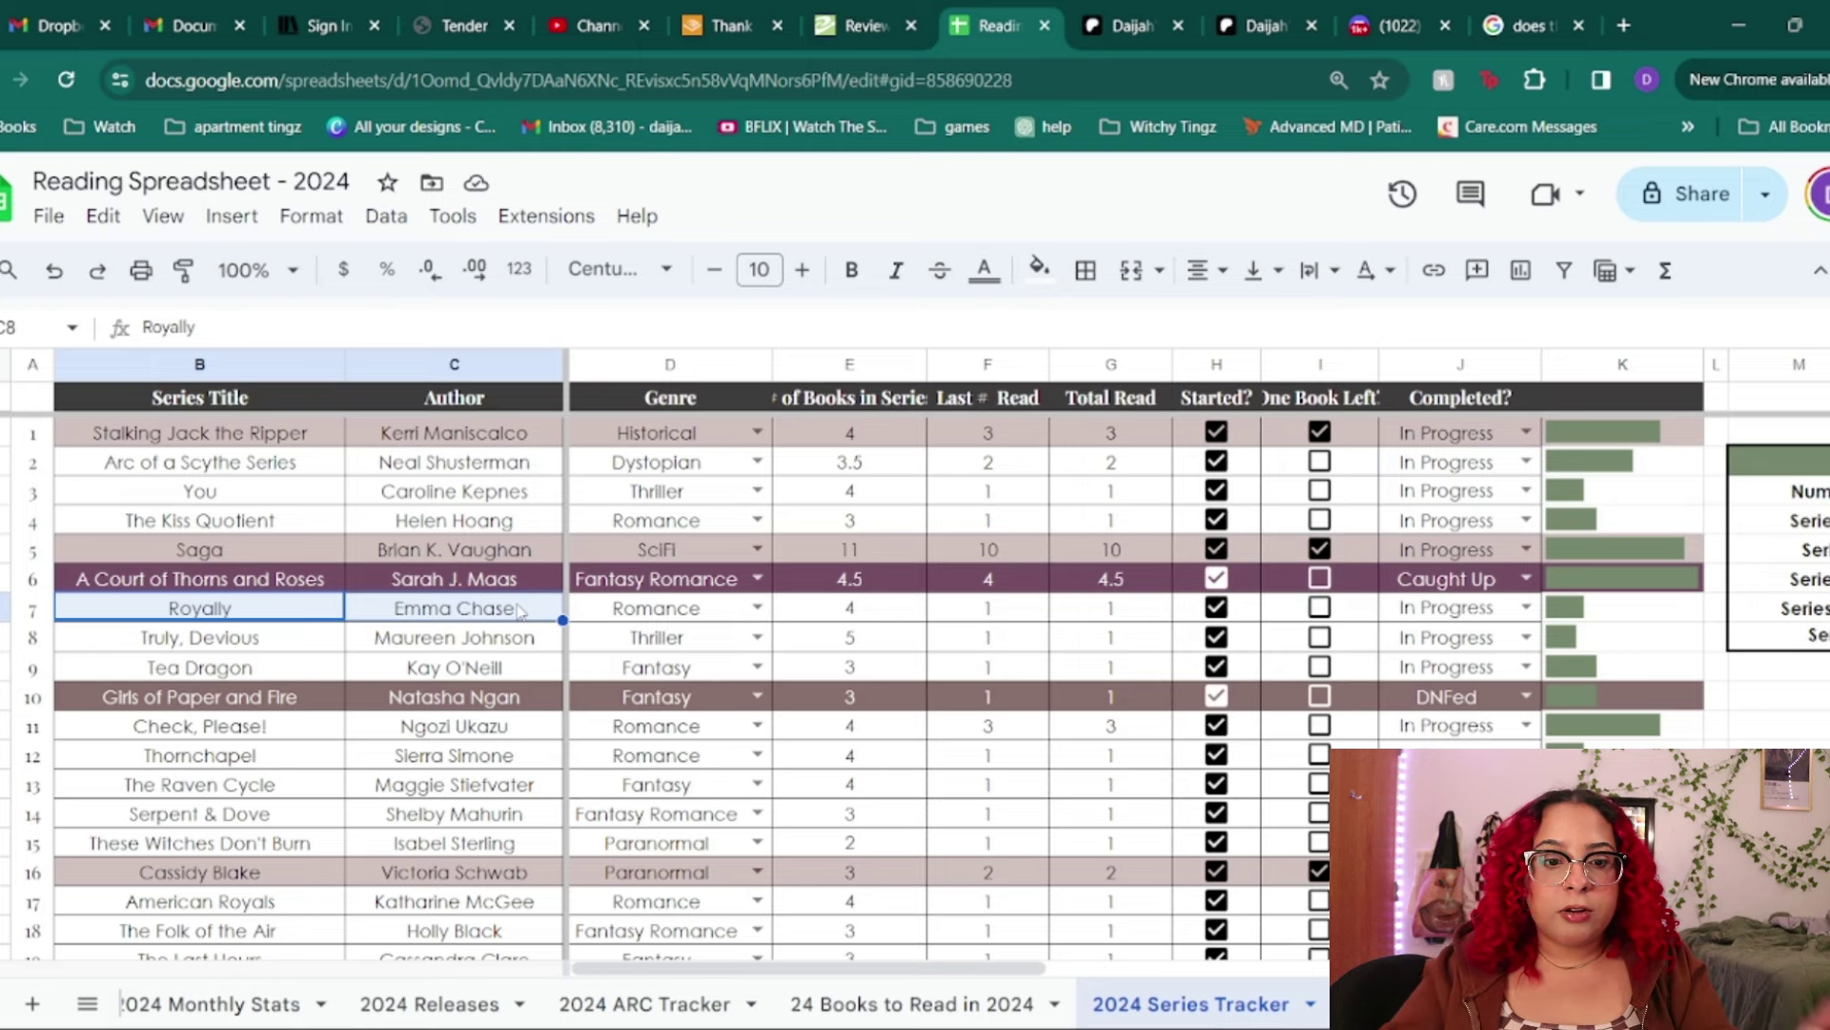
pyautogui.click(894, 610)
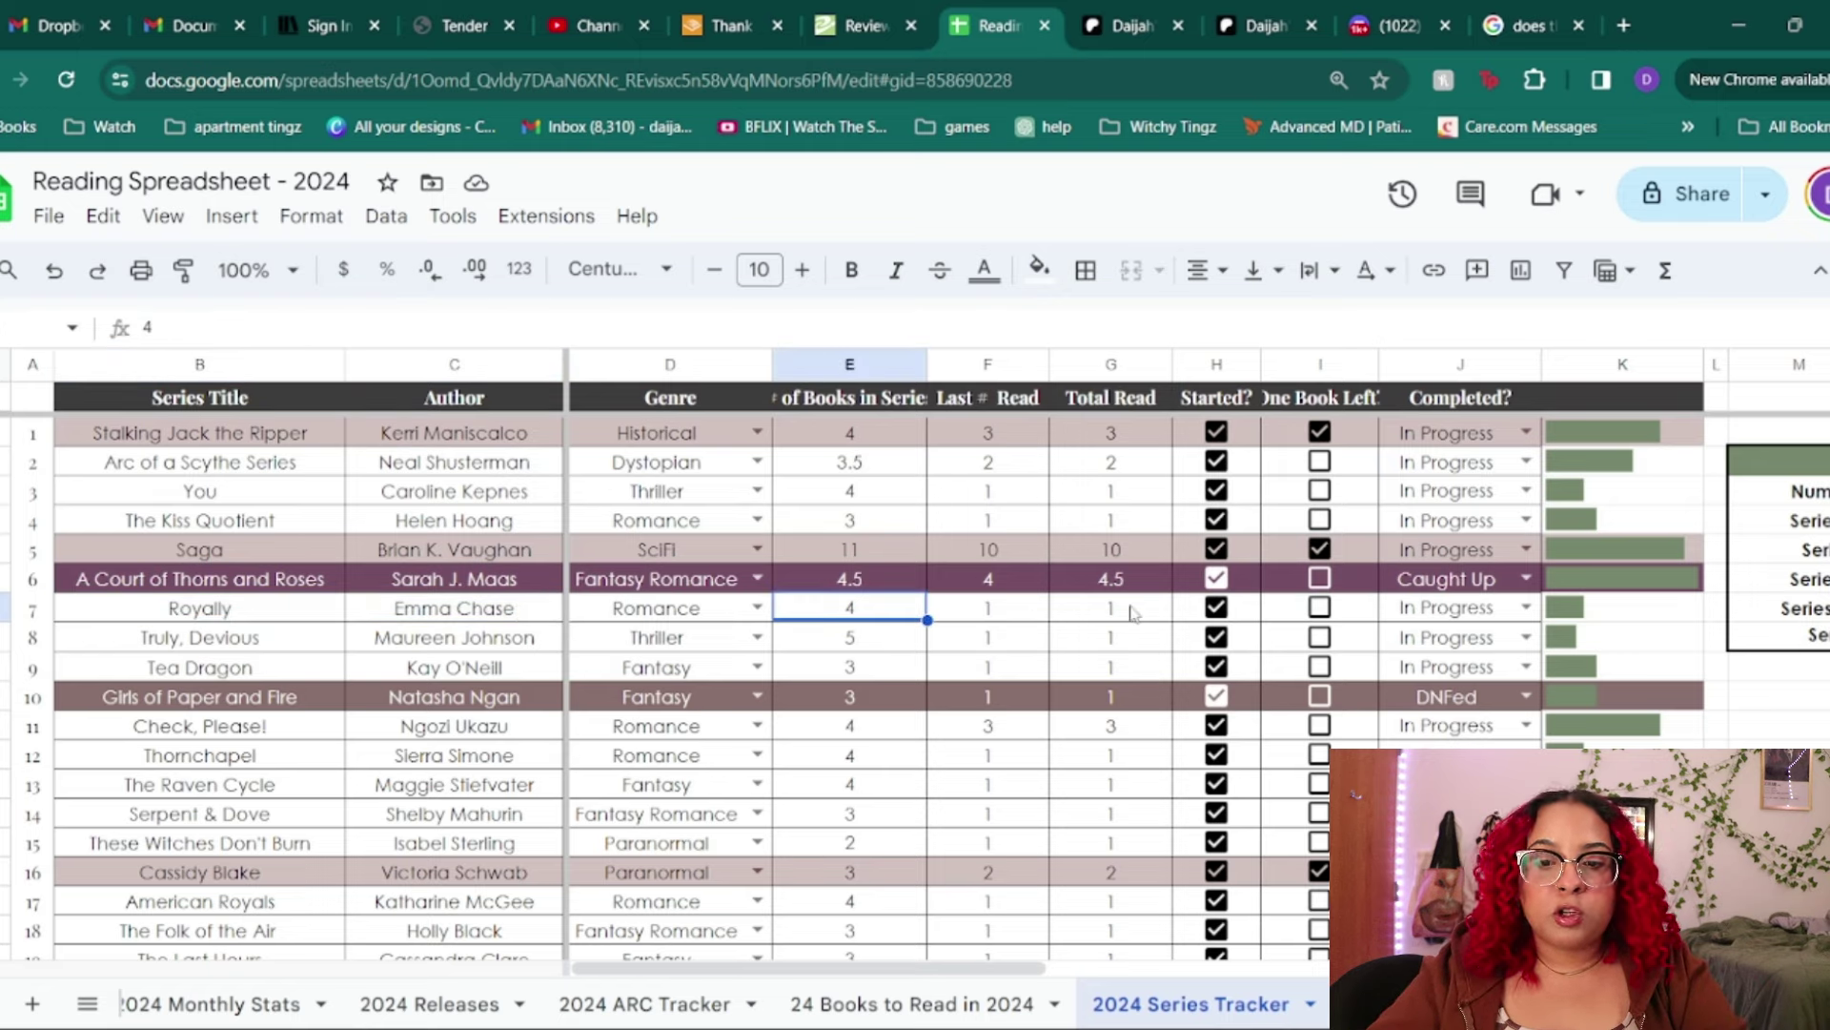
pyautogui.click(515, 637)
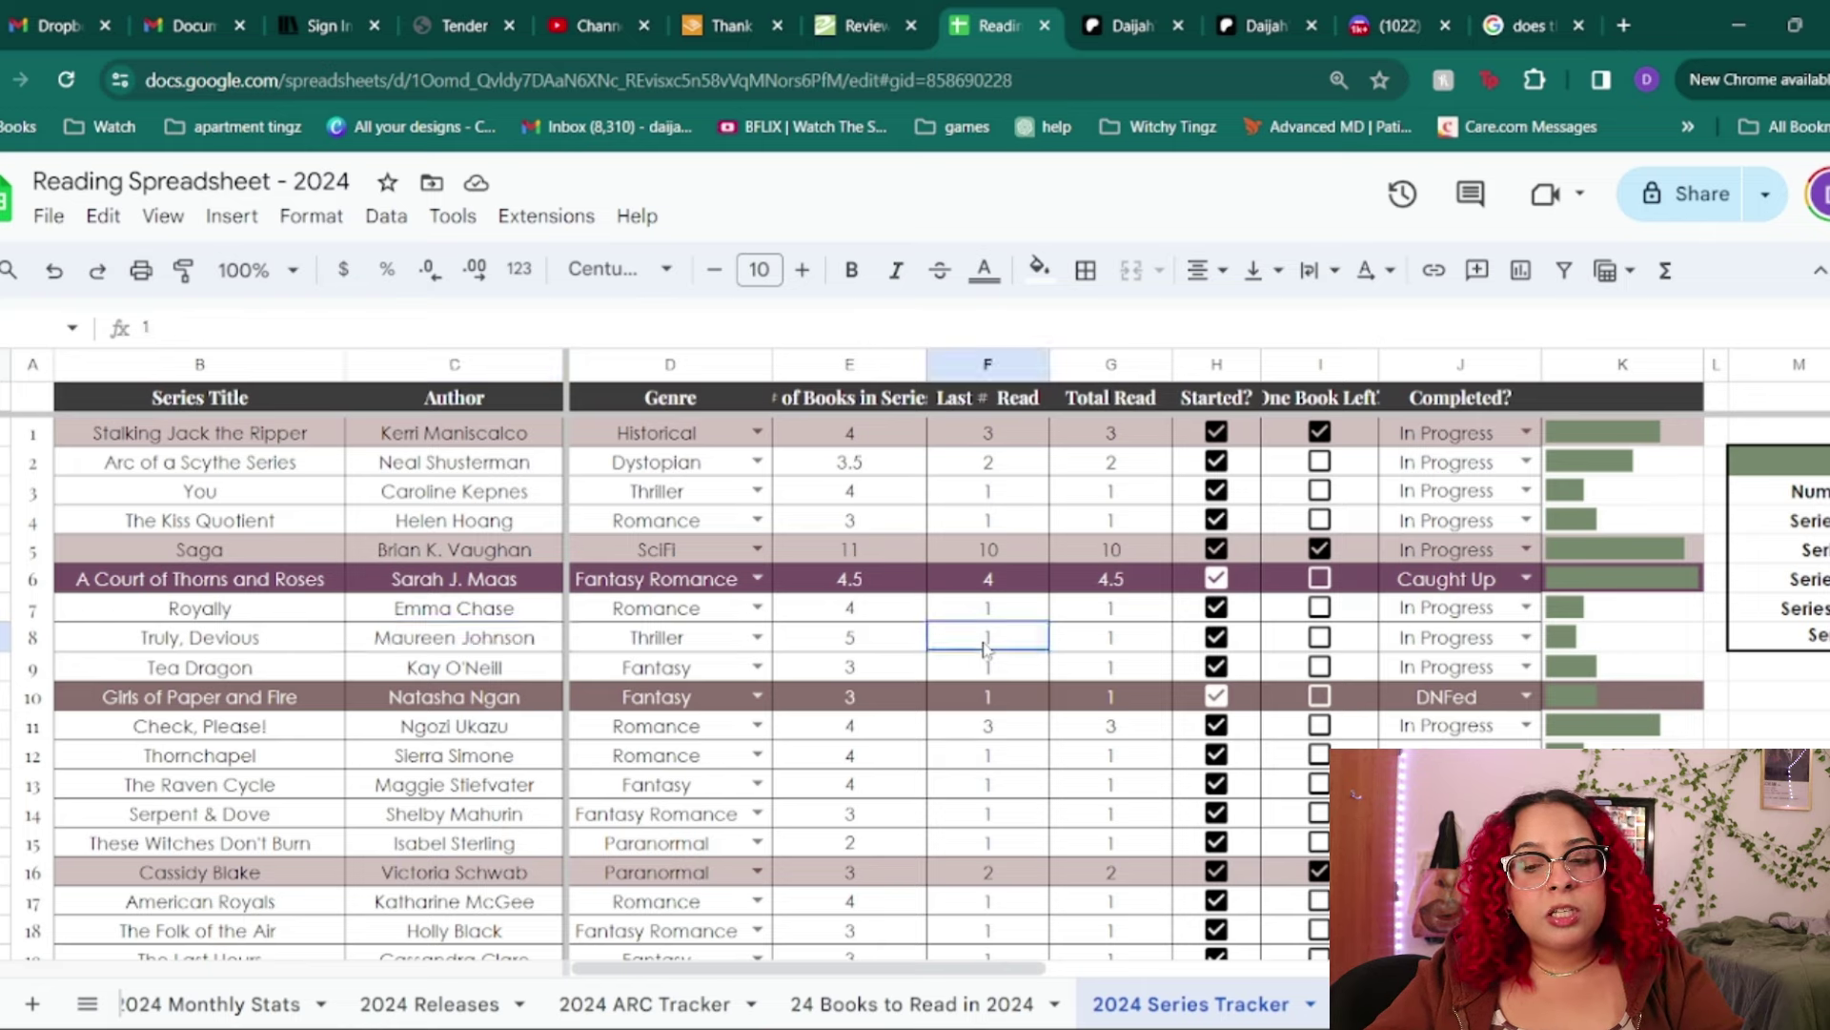
pyautogui.click(238, 677)
pyautogui.moveTo(360, 682); pyautogui.dragTo(489, 677)
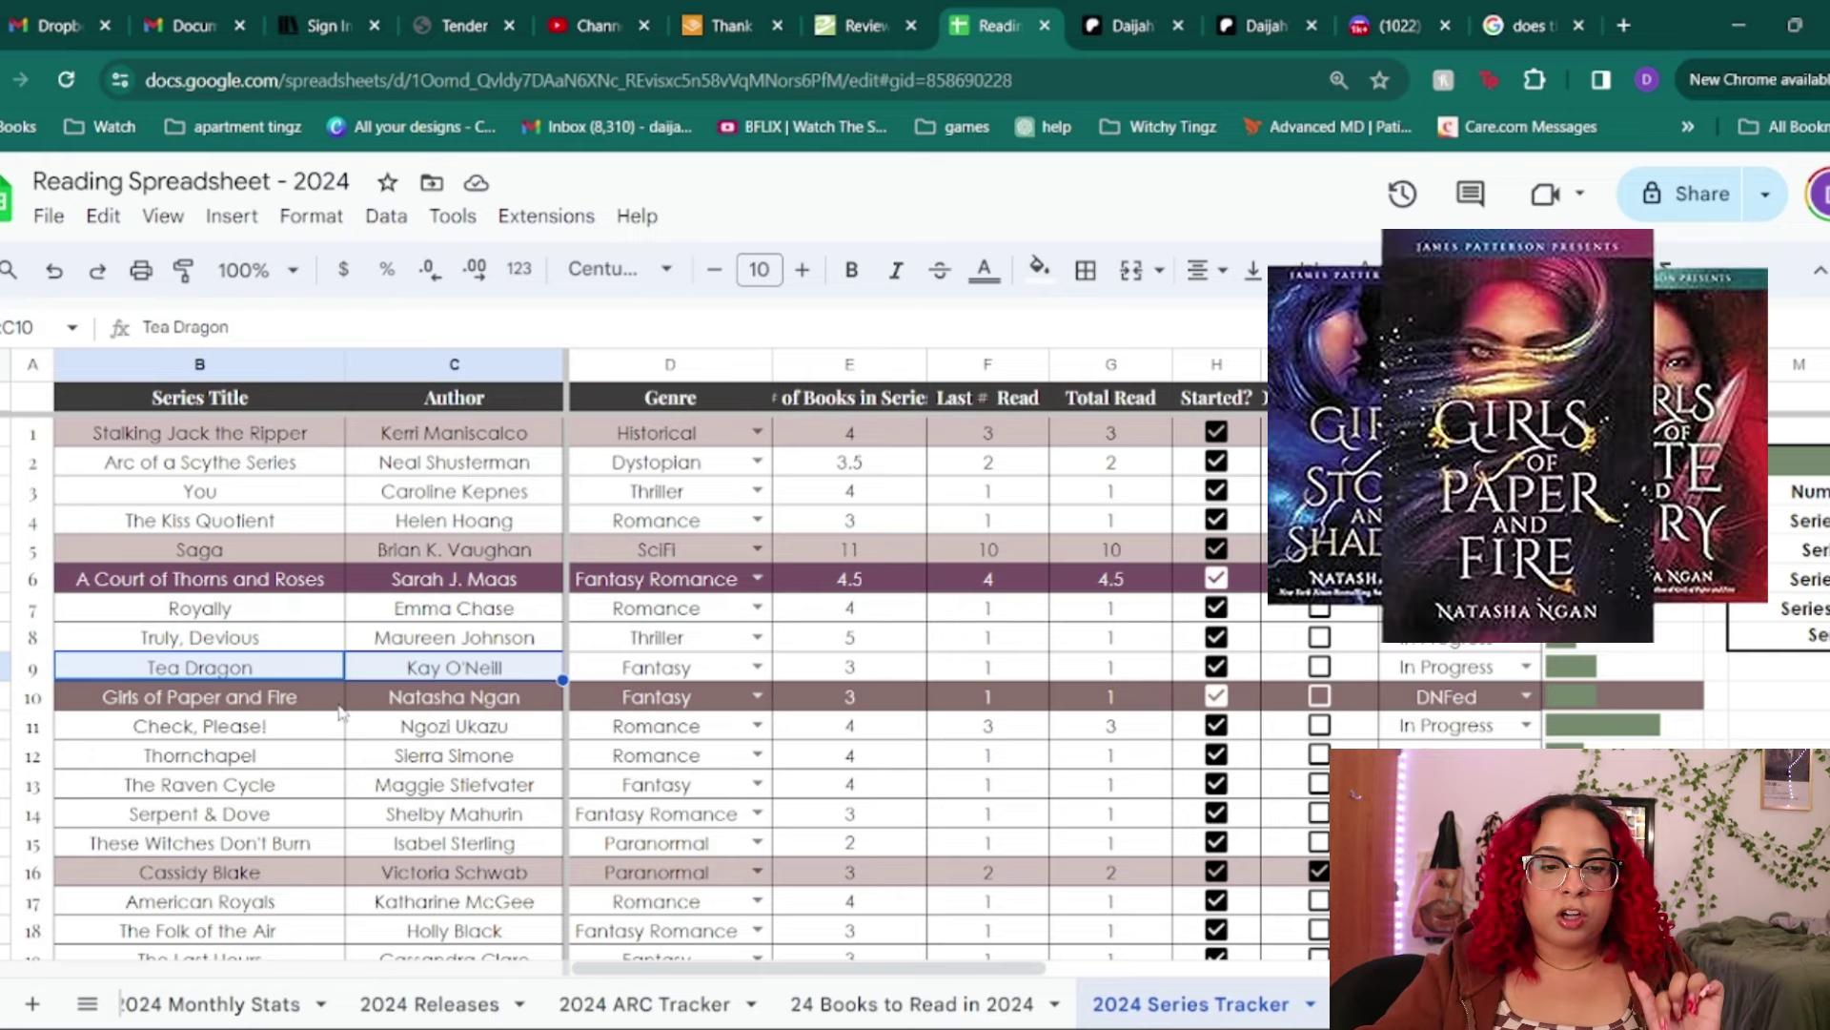
# - Set both the last book number read and the total read for Girls of Paper and Fire to 2
pyautogui.click(1111, 697)
pyautogui.write('2')
pyautogui.press('Return')
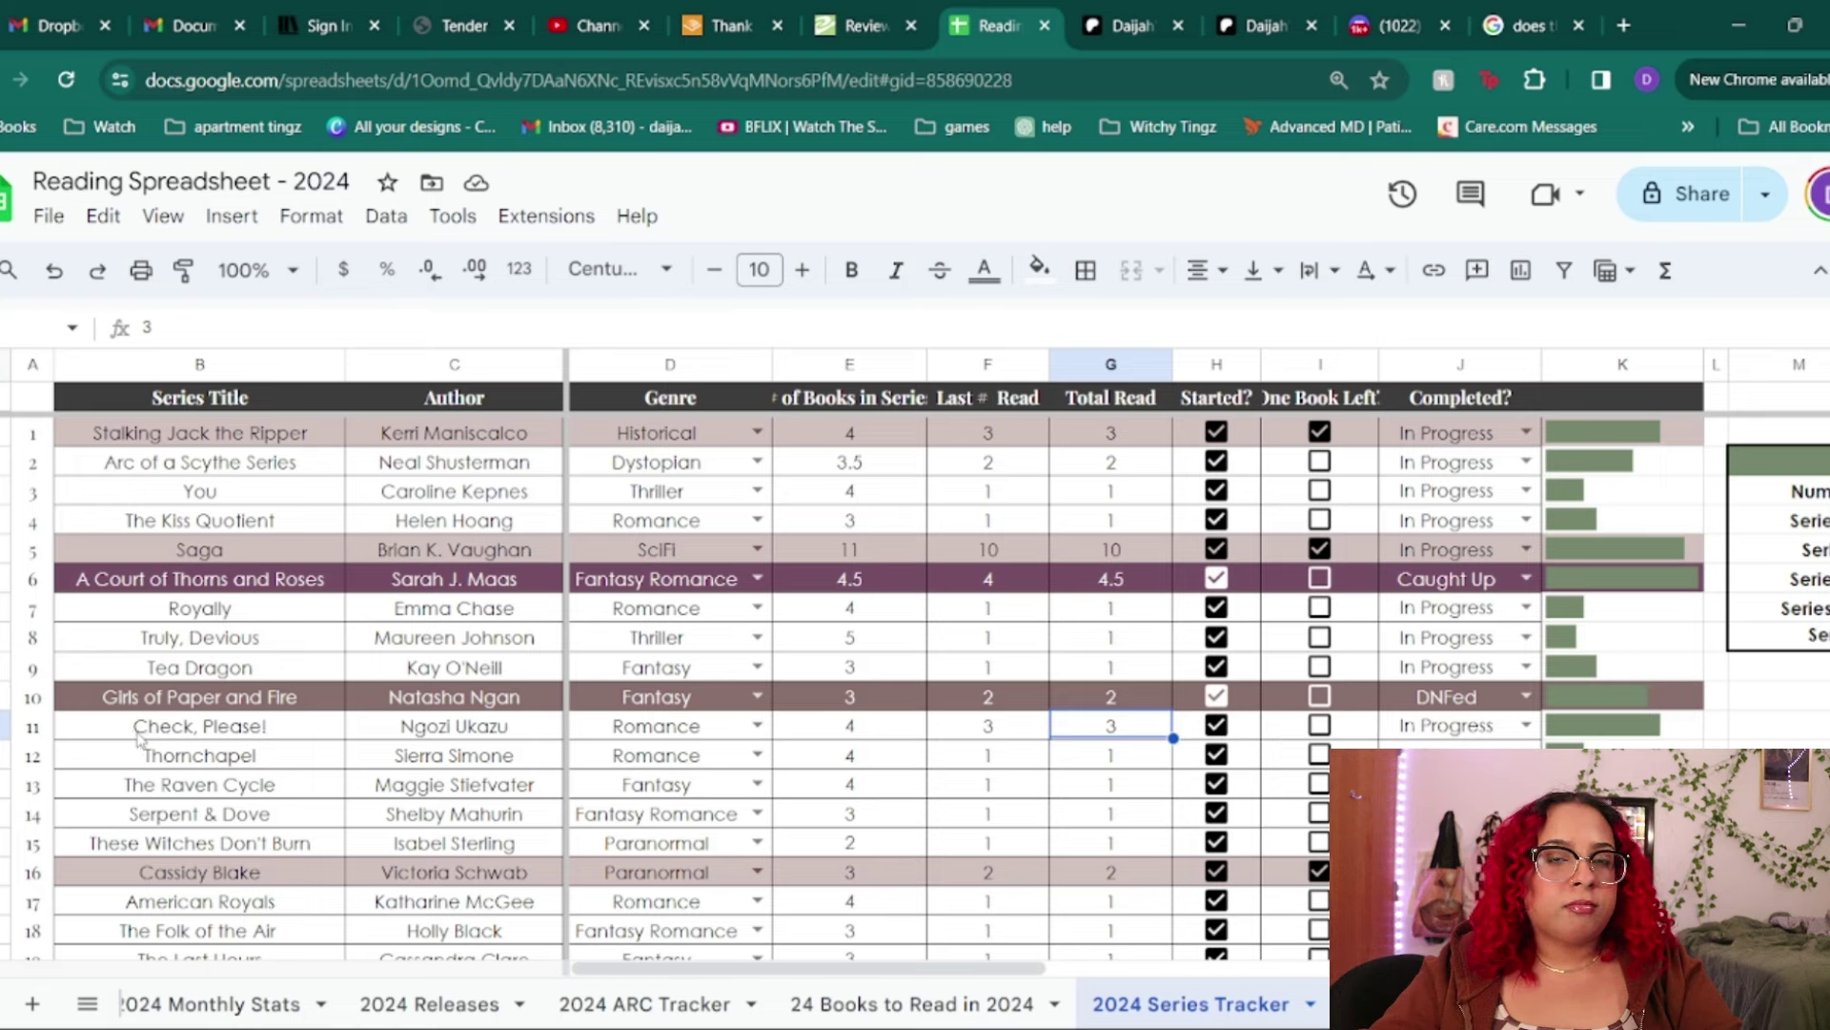
# - Check the reading progress recorded for Check, Please! across its whole row
pyautogui.moveTo(143, 737); pyautogui.dragTo(425, 729)
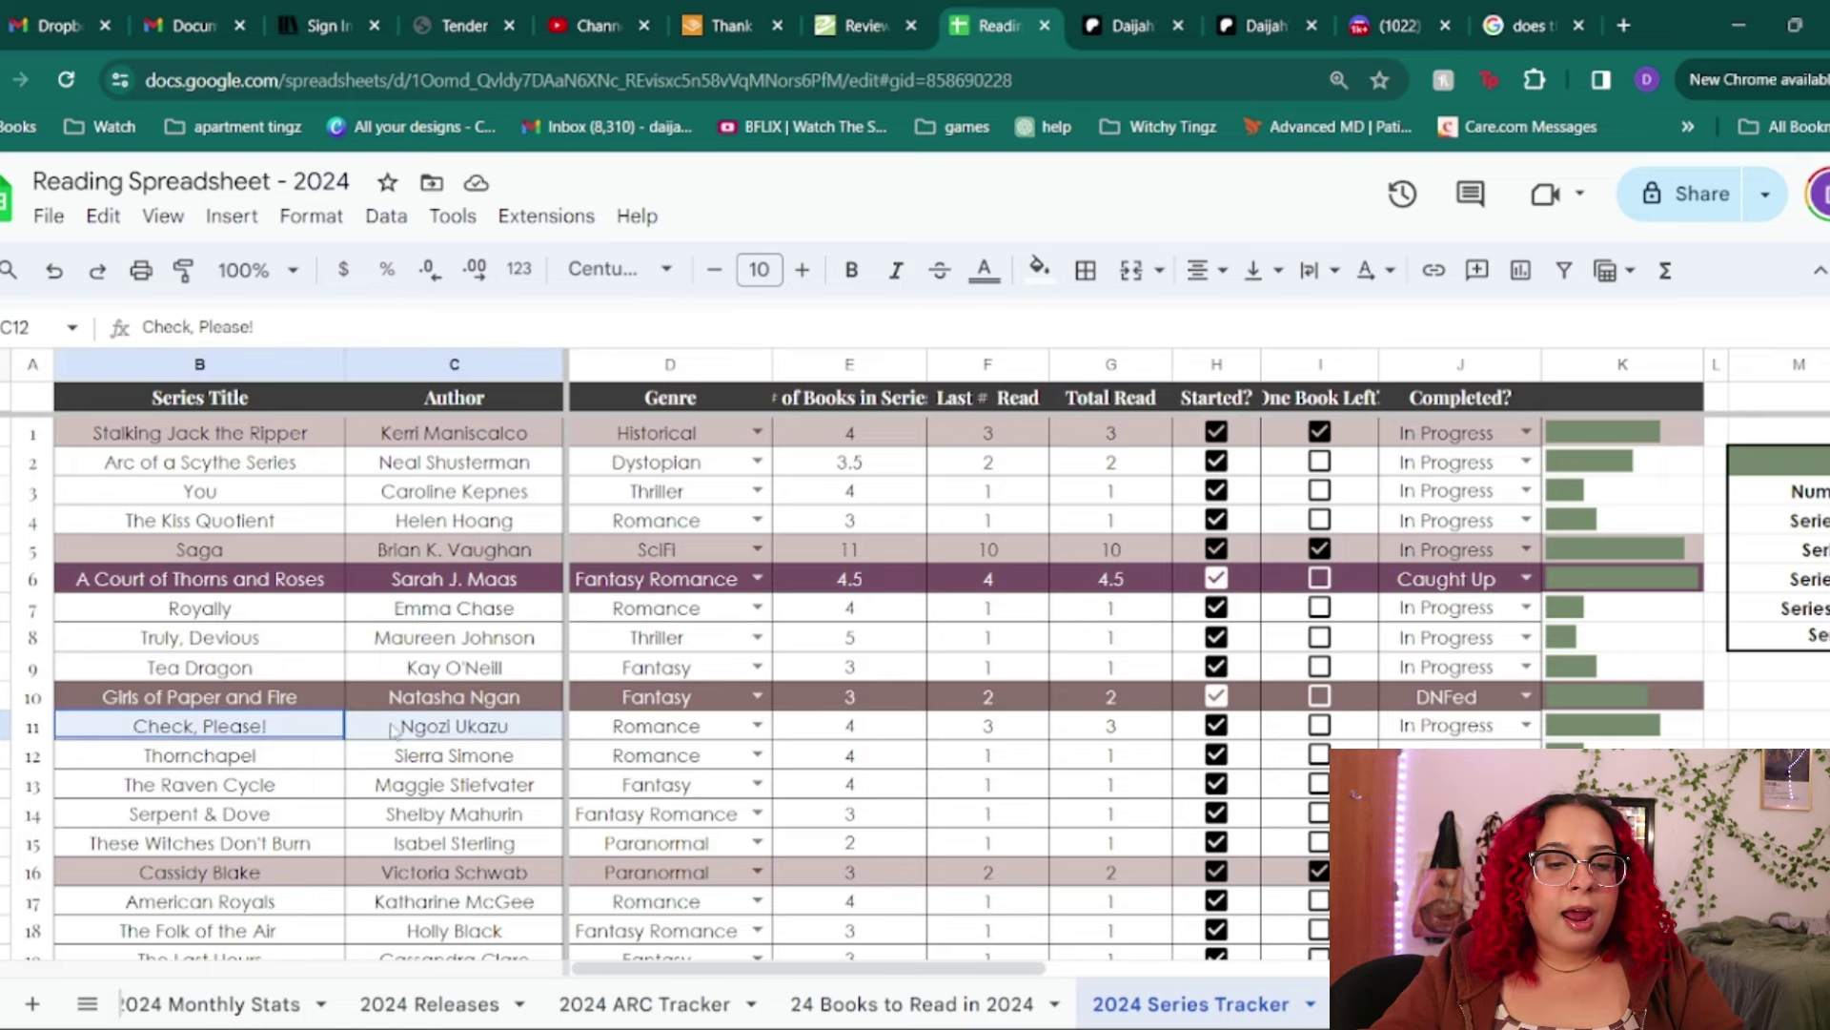
pyautogui.click(710, 740)
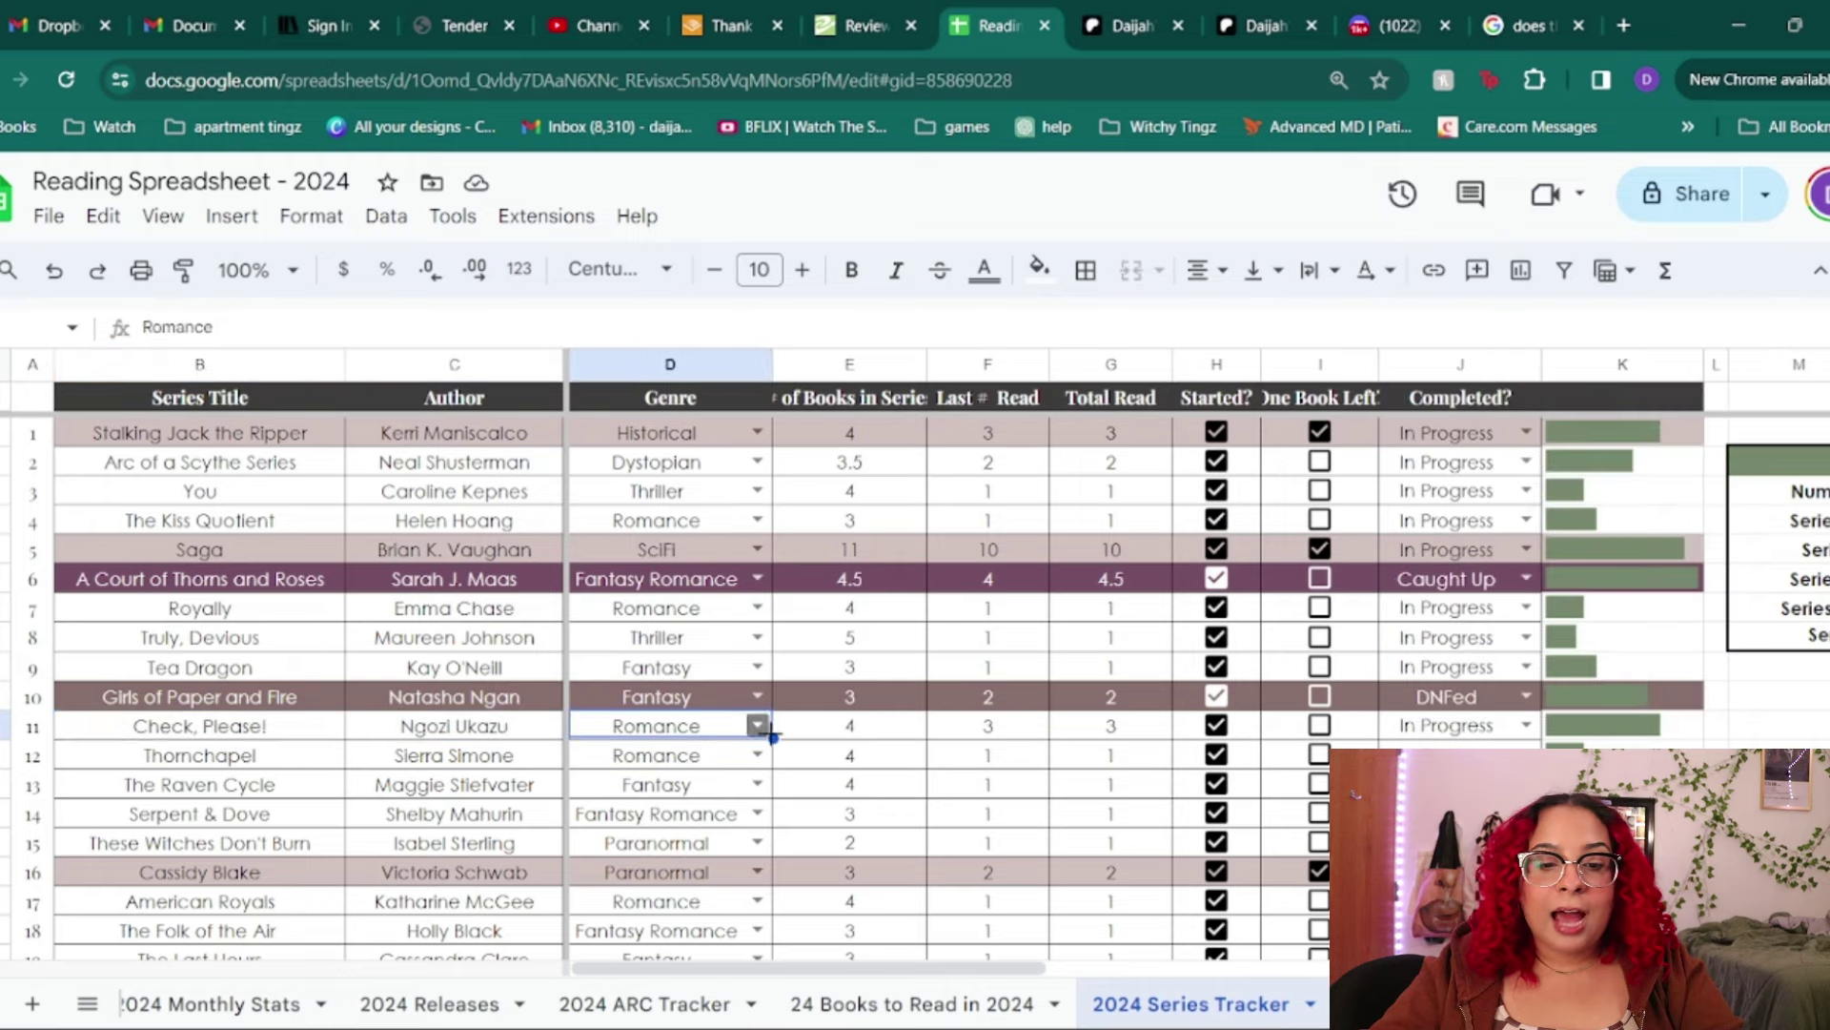
pyautogui.moveTo(198, 729); pyautogui.dragTo(1621, 732)
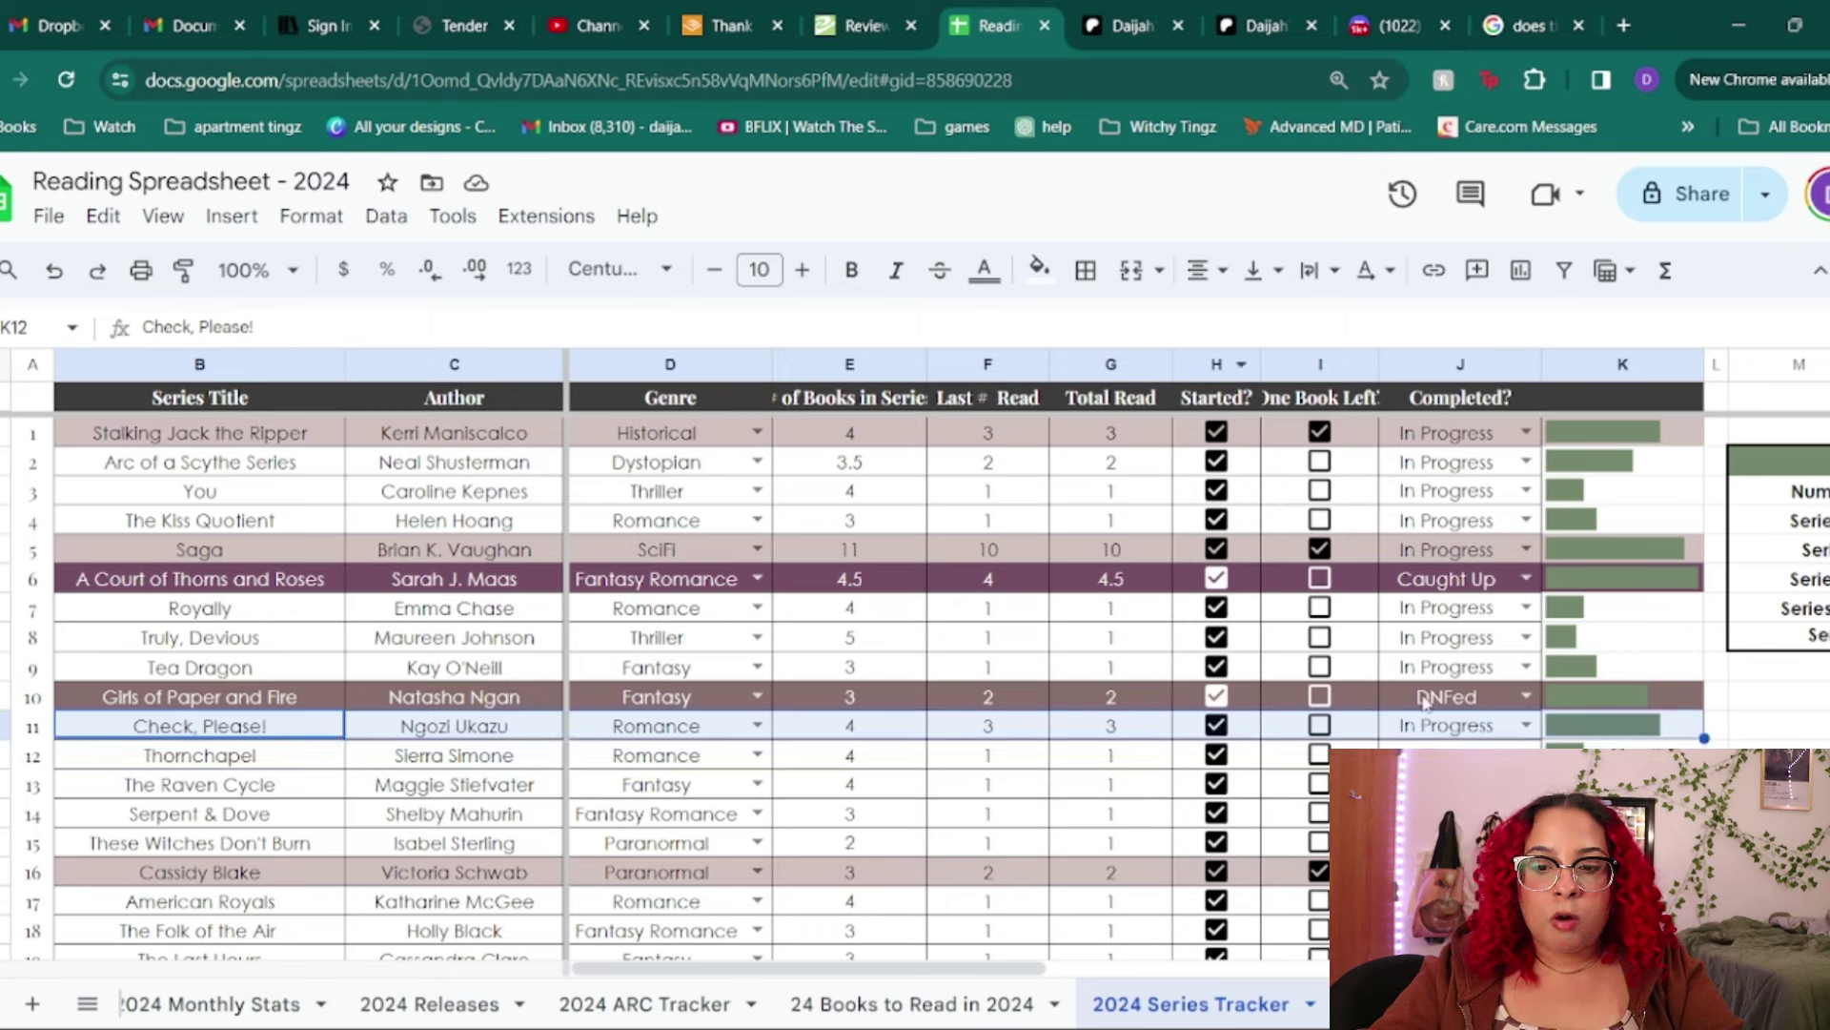
# - Try the Completed and Caught Up statuses on Tea Dragon and undo both changes
pyautogui.click(1525, 666)
pyautogui.click(1460, 711)
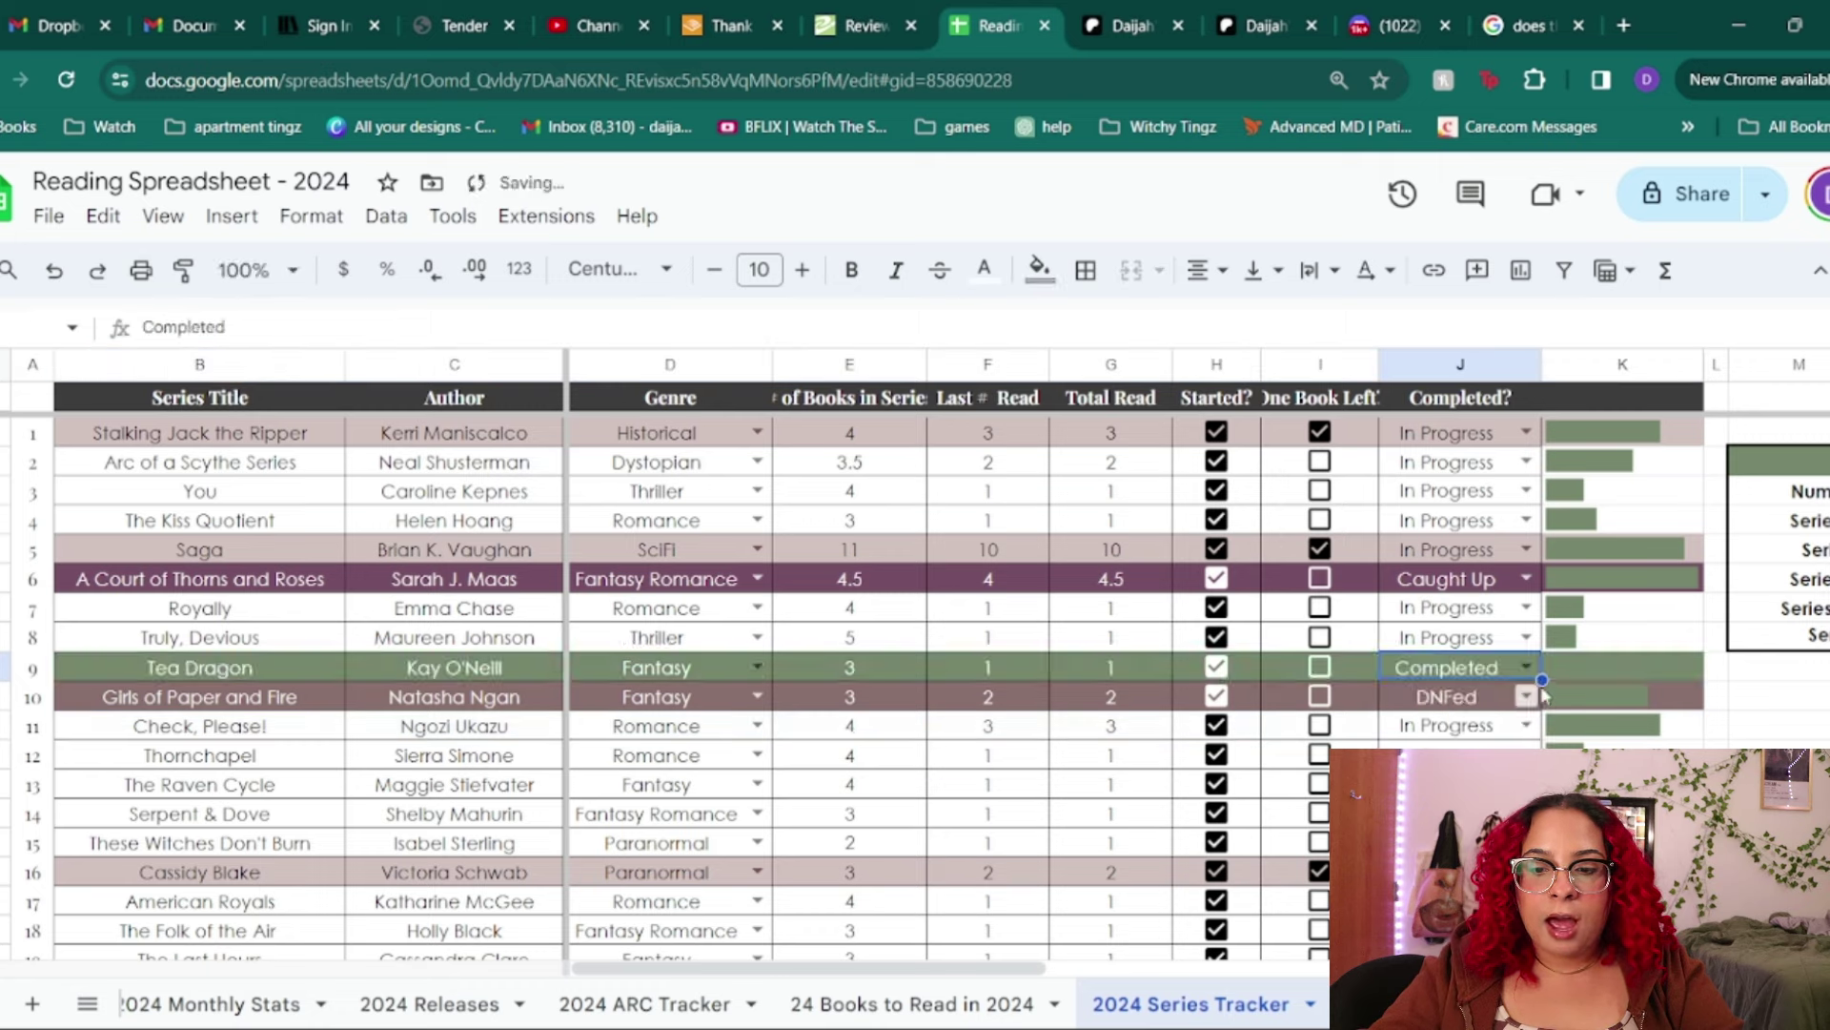
pyautogui.write('Caught Up')
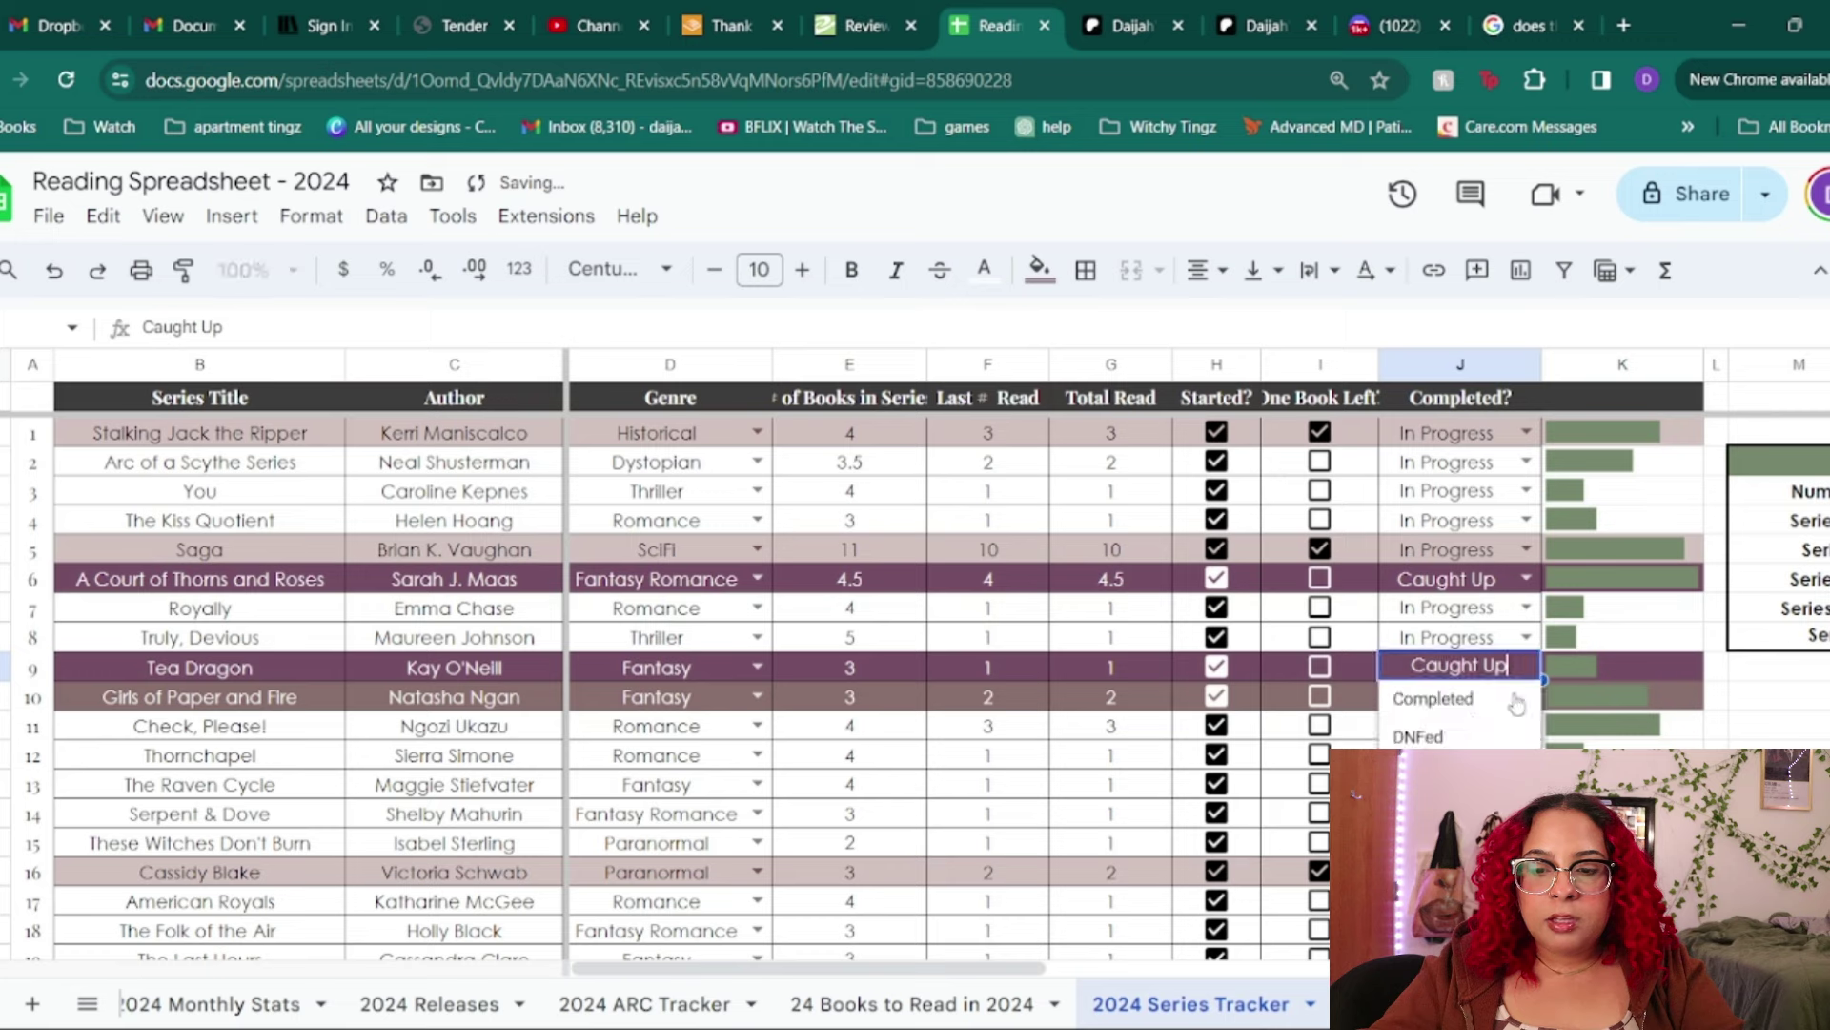
pyautogui.hotkey('ctrl', 'z')
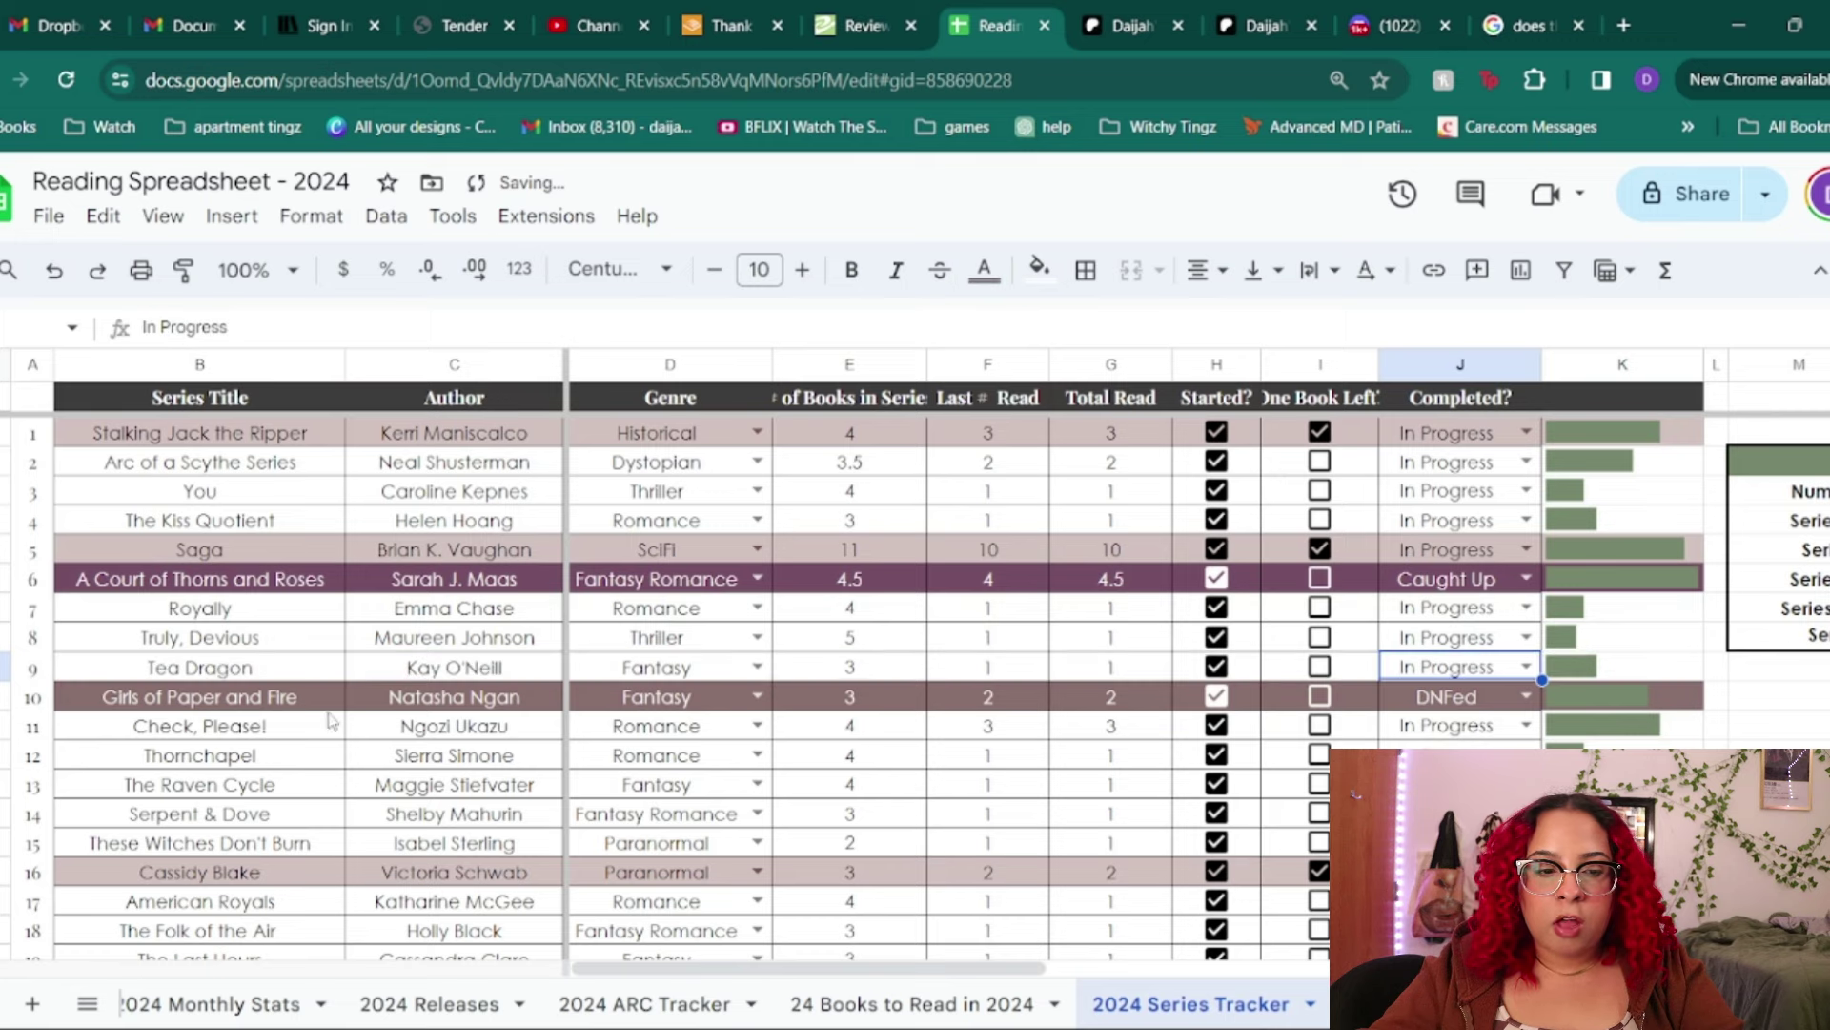
pyautogui.hotkey('ctrl', 'z')
# - Mark Check, Please! as having one book left and fill its row with the dusty beige used for the other one-book-left series
pyautogui.moveTo(188, 737); pyautogui.dragTo(1678, 734)
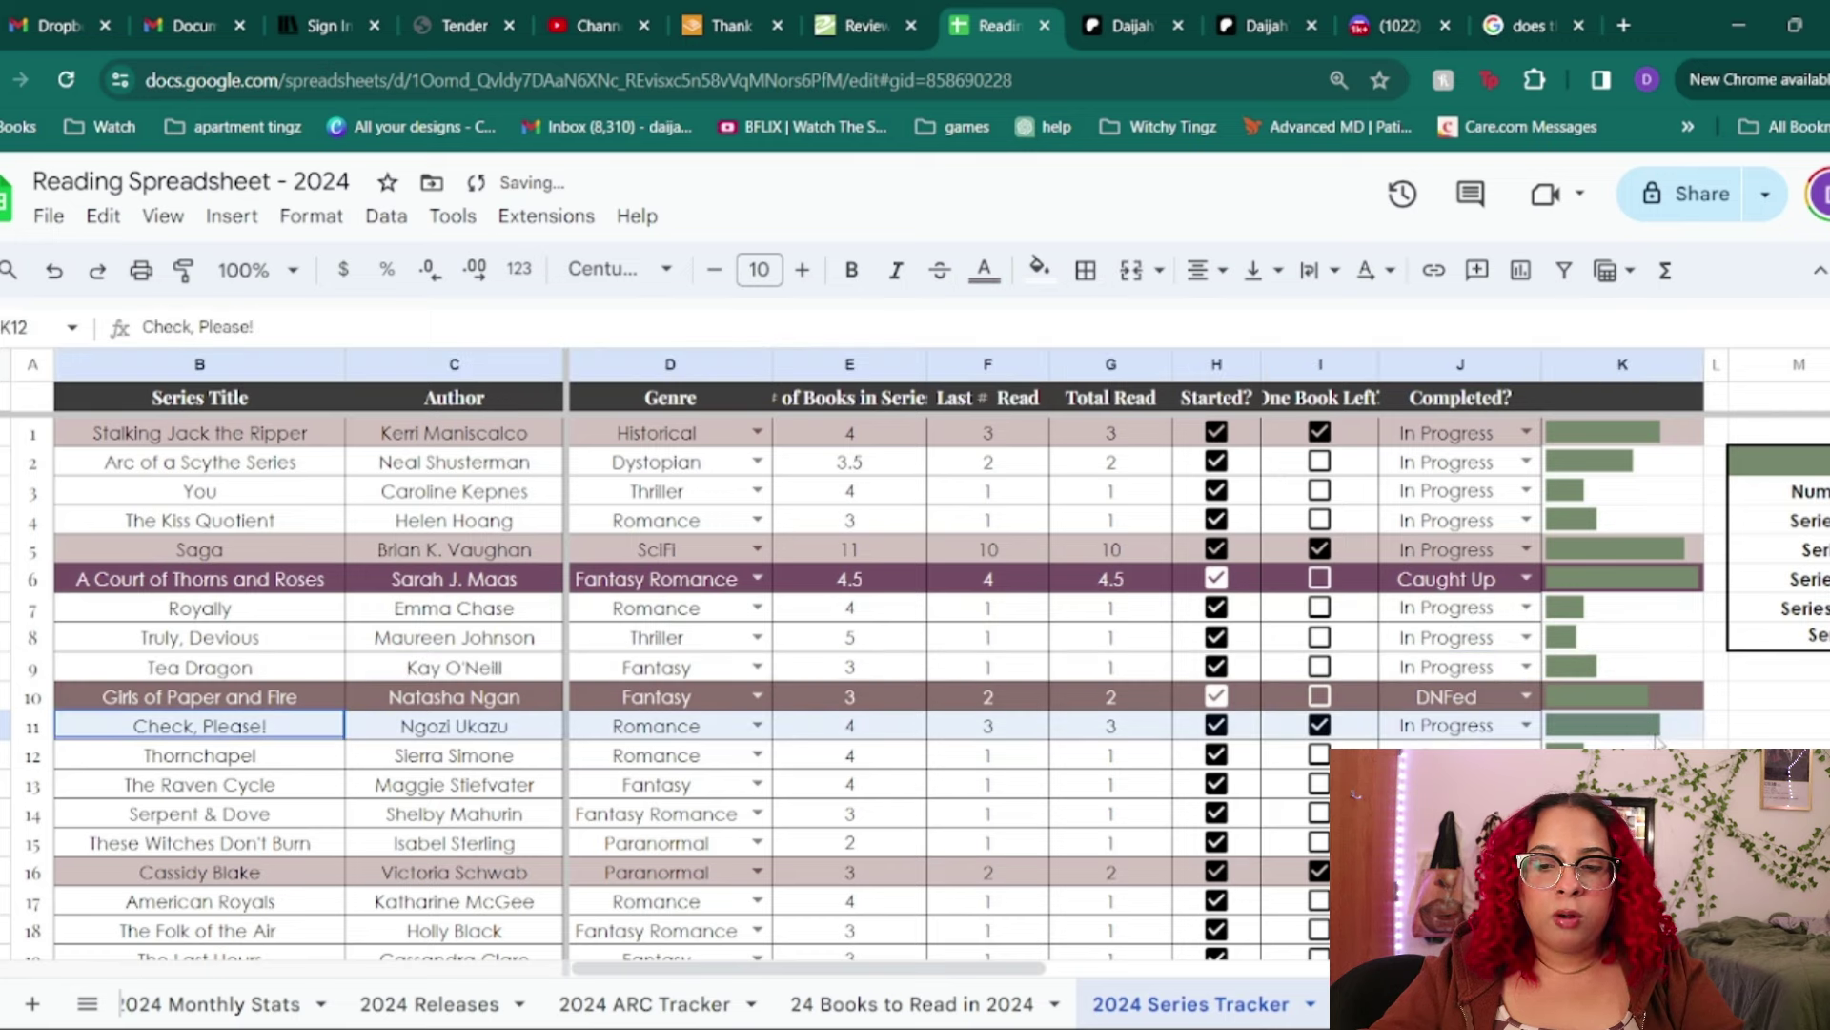
pyautogui.click(1039, 270)
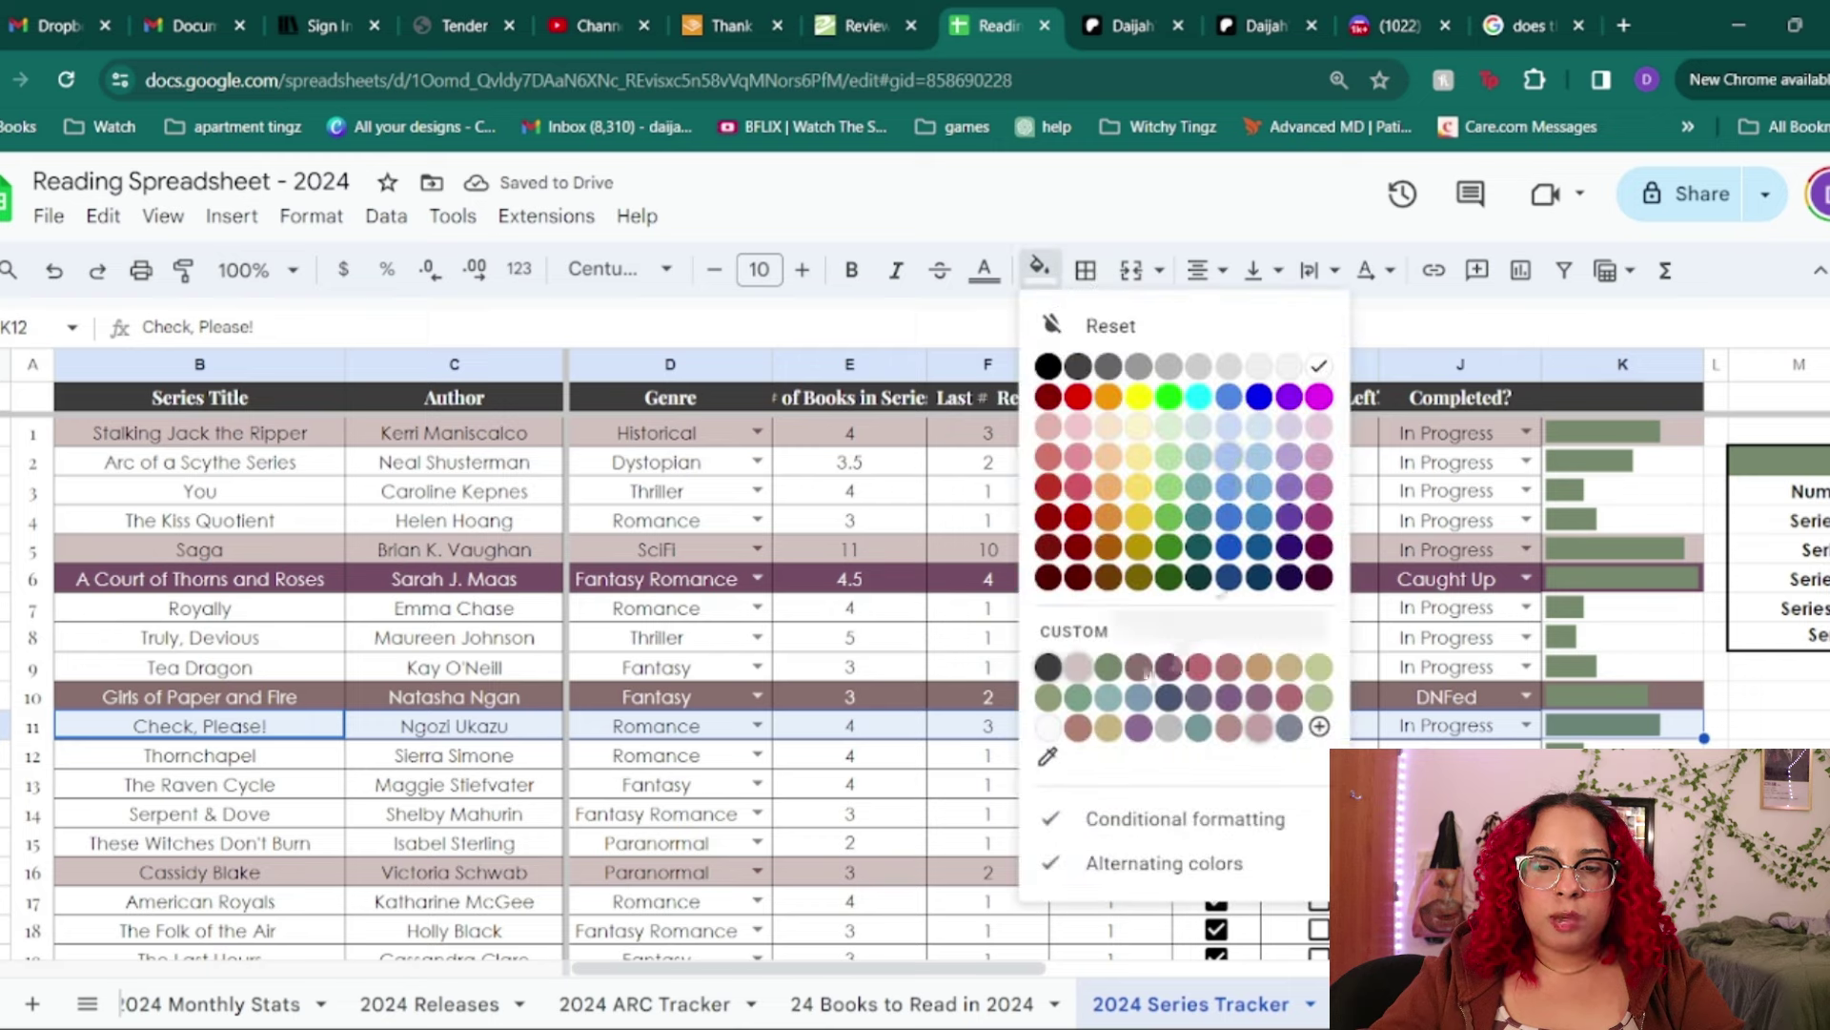
pyautogui.click(1149, 672)
pyautogui.click(629, 735)
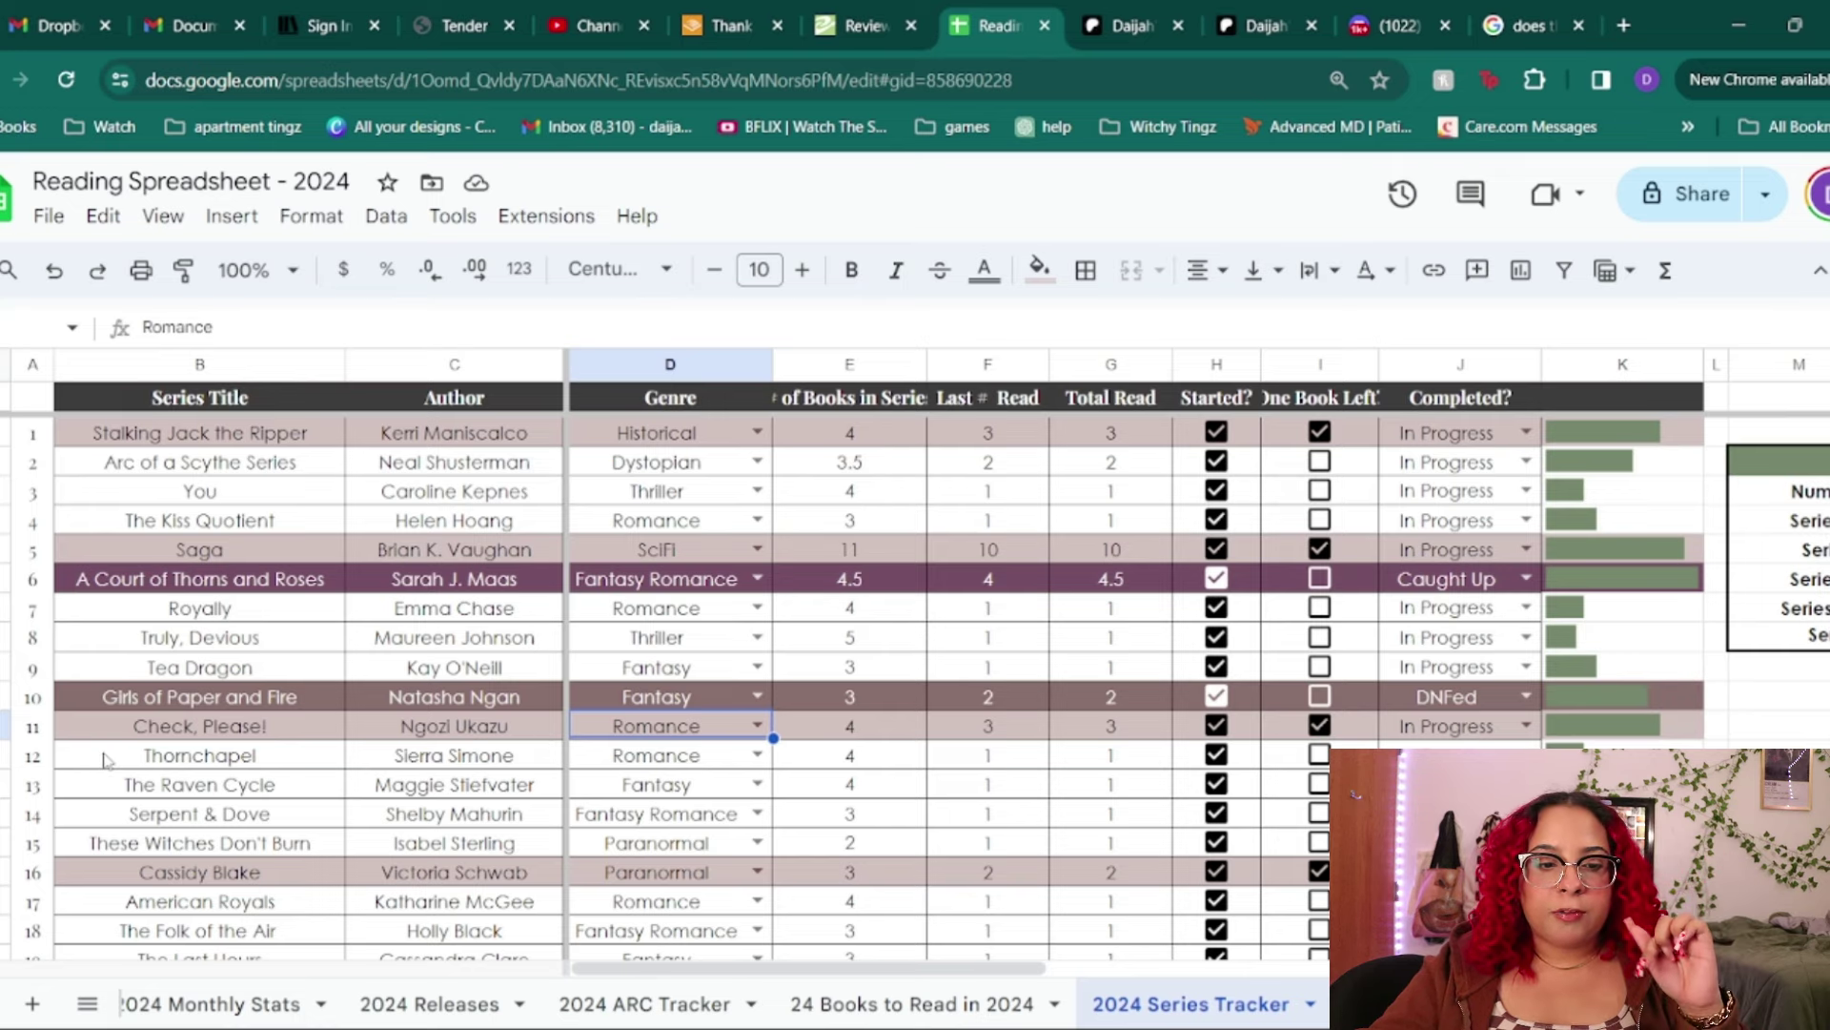
# - Go through the entries for Thornchapel, The Raven Cycle and Serpent & Dove, checking their reading progress
pyautogui.moveTo(140, 763); pyautogui.dragTo(425, 762)
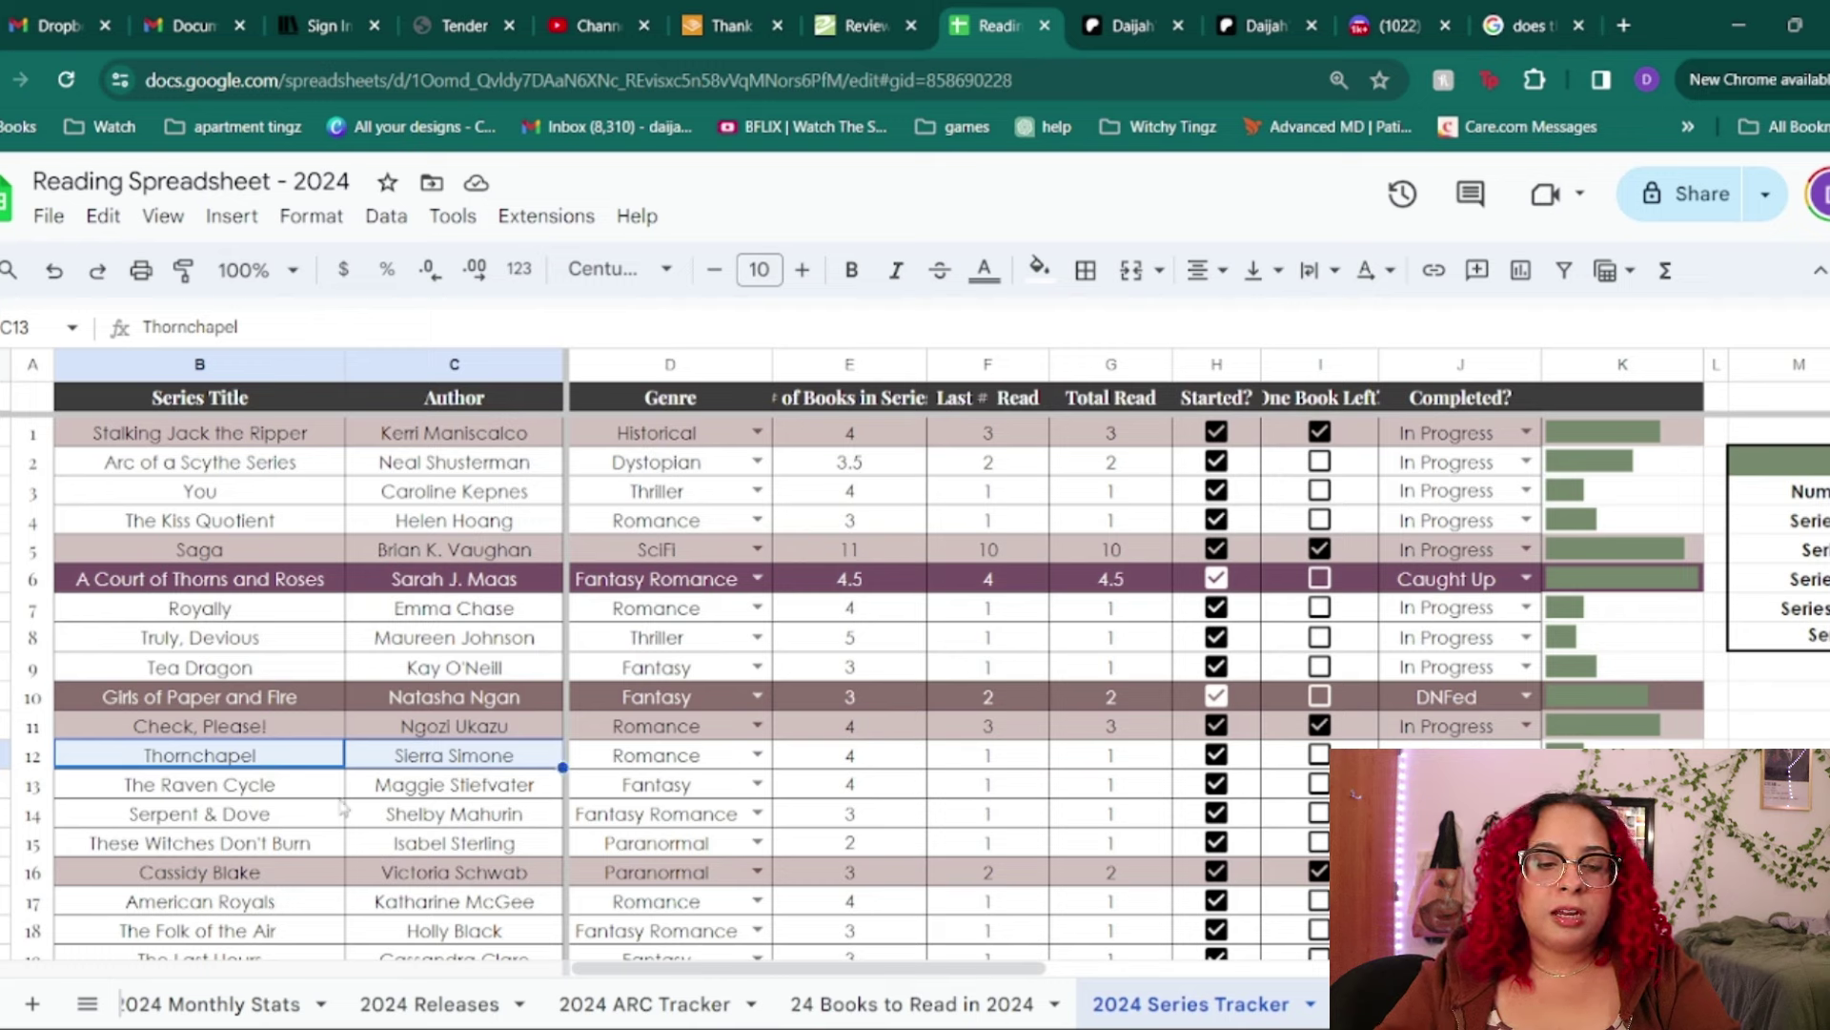
pyautogui.moveTo(117, 799); pyautogui.dragTo(435, 795)
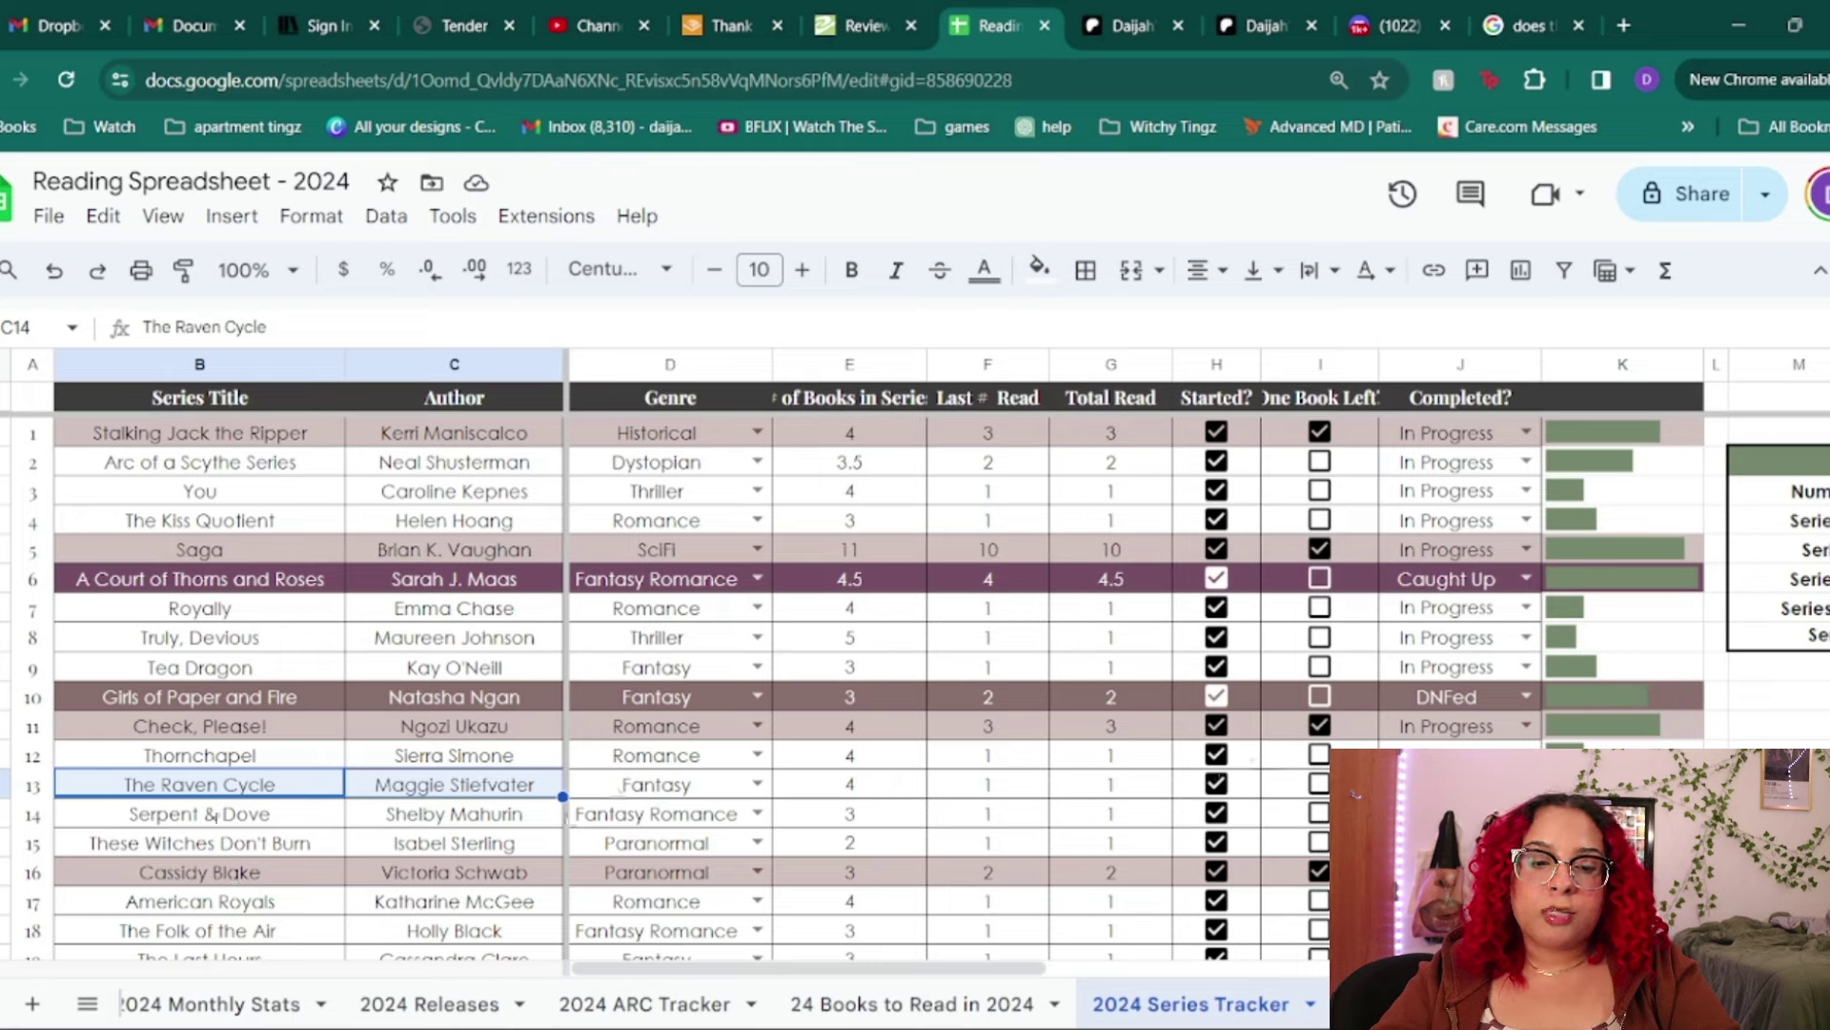
pyautogui.click(202, 811)
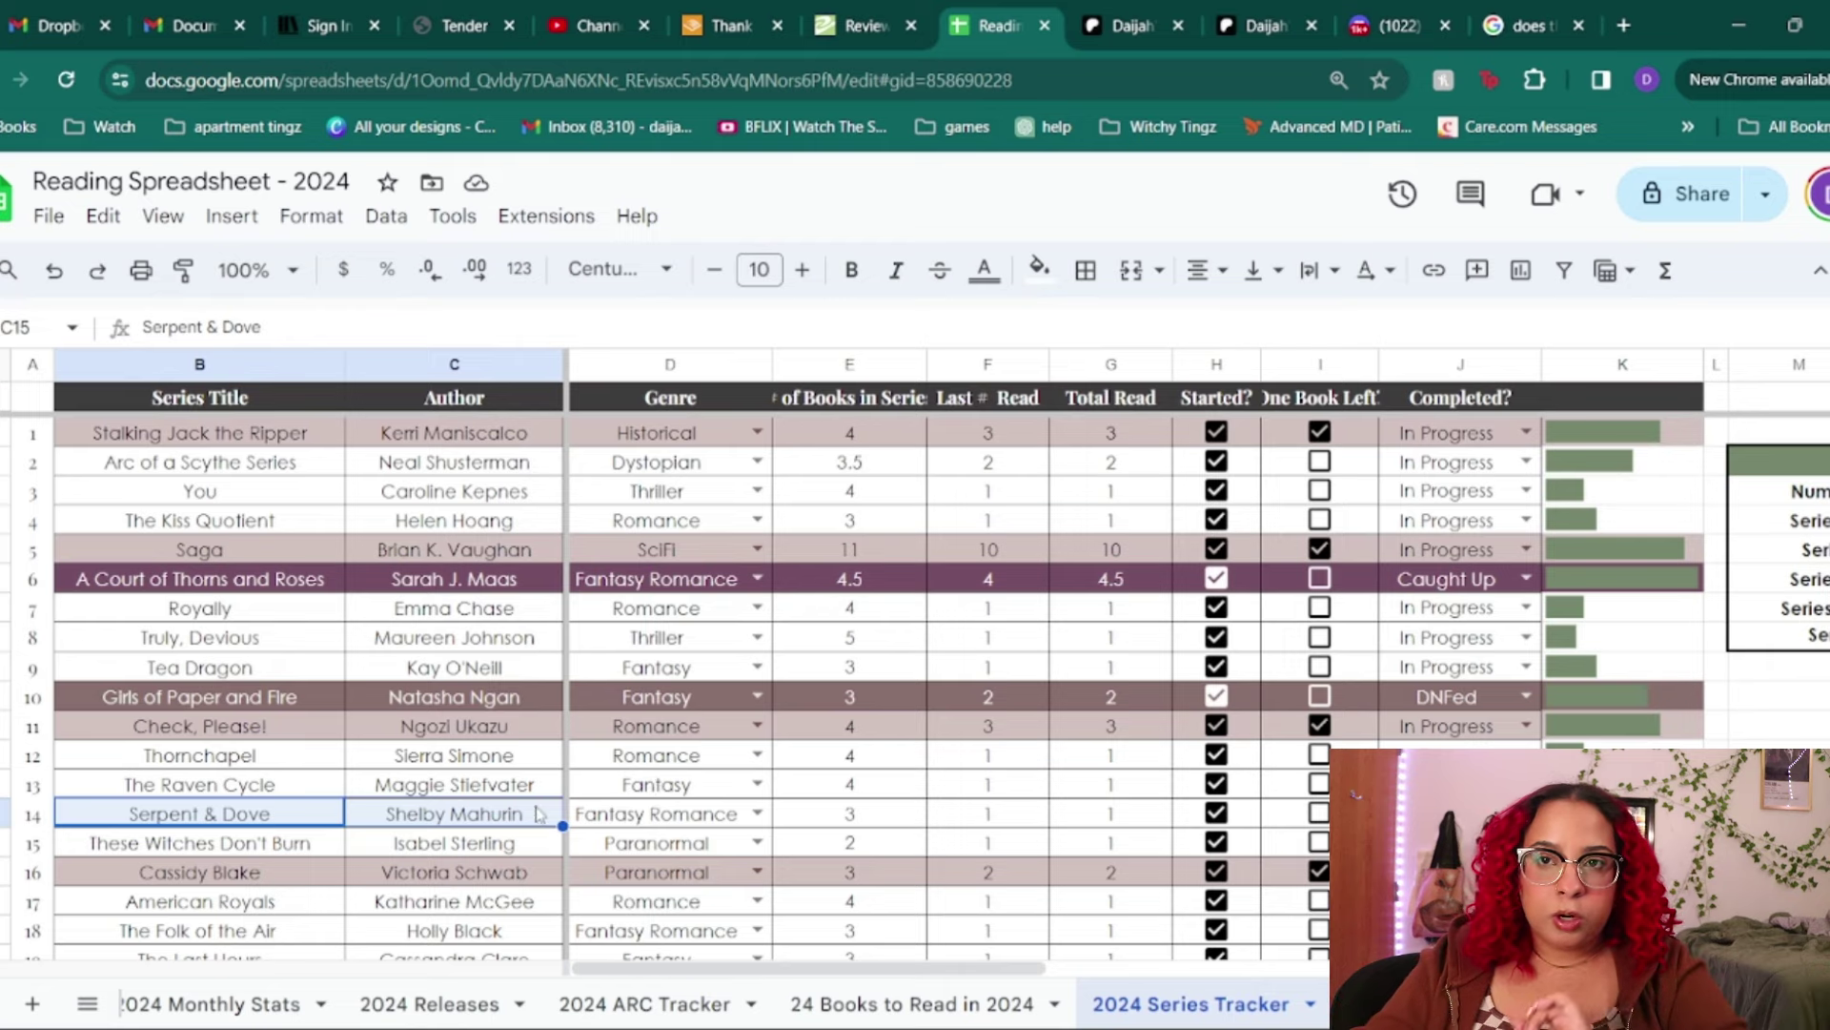
# - Mark These Witches Don't Burn as having one book left
pyautogui.click(215, 855)
pyautogui.press('Right')
pyautogui.press('Right')
pyautogui.press('Right')
pyautogui.press('Right')
pyautogui.press('Right')
pyautogui.press('Right')
pyautogui.press('Right')
pyautogui.press('space')
# - Fill the These Witches Don't Burn row with the custom dusty beige that marks one-book-left series
pyautogui.moveTo(319, 843); pyautogui.dragTo(1620, 844)
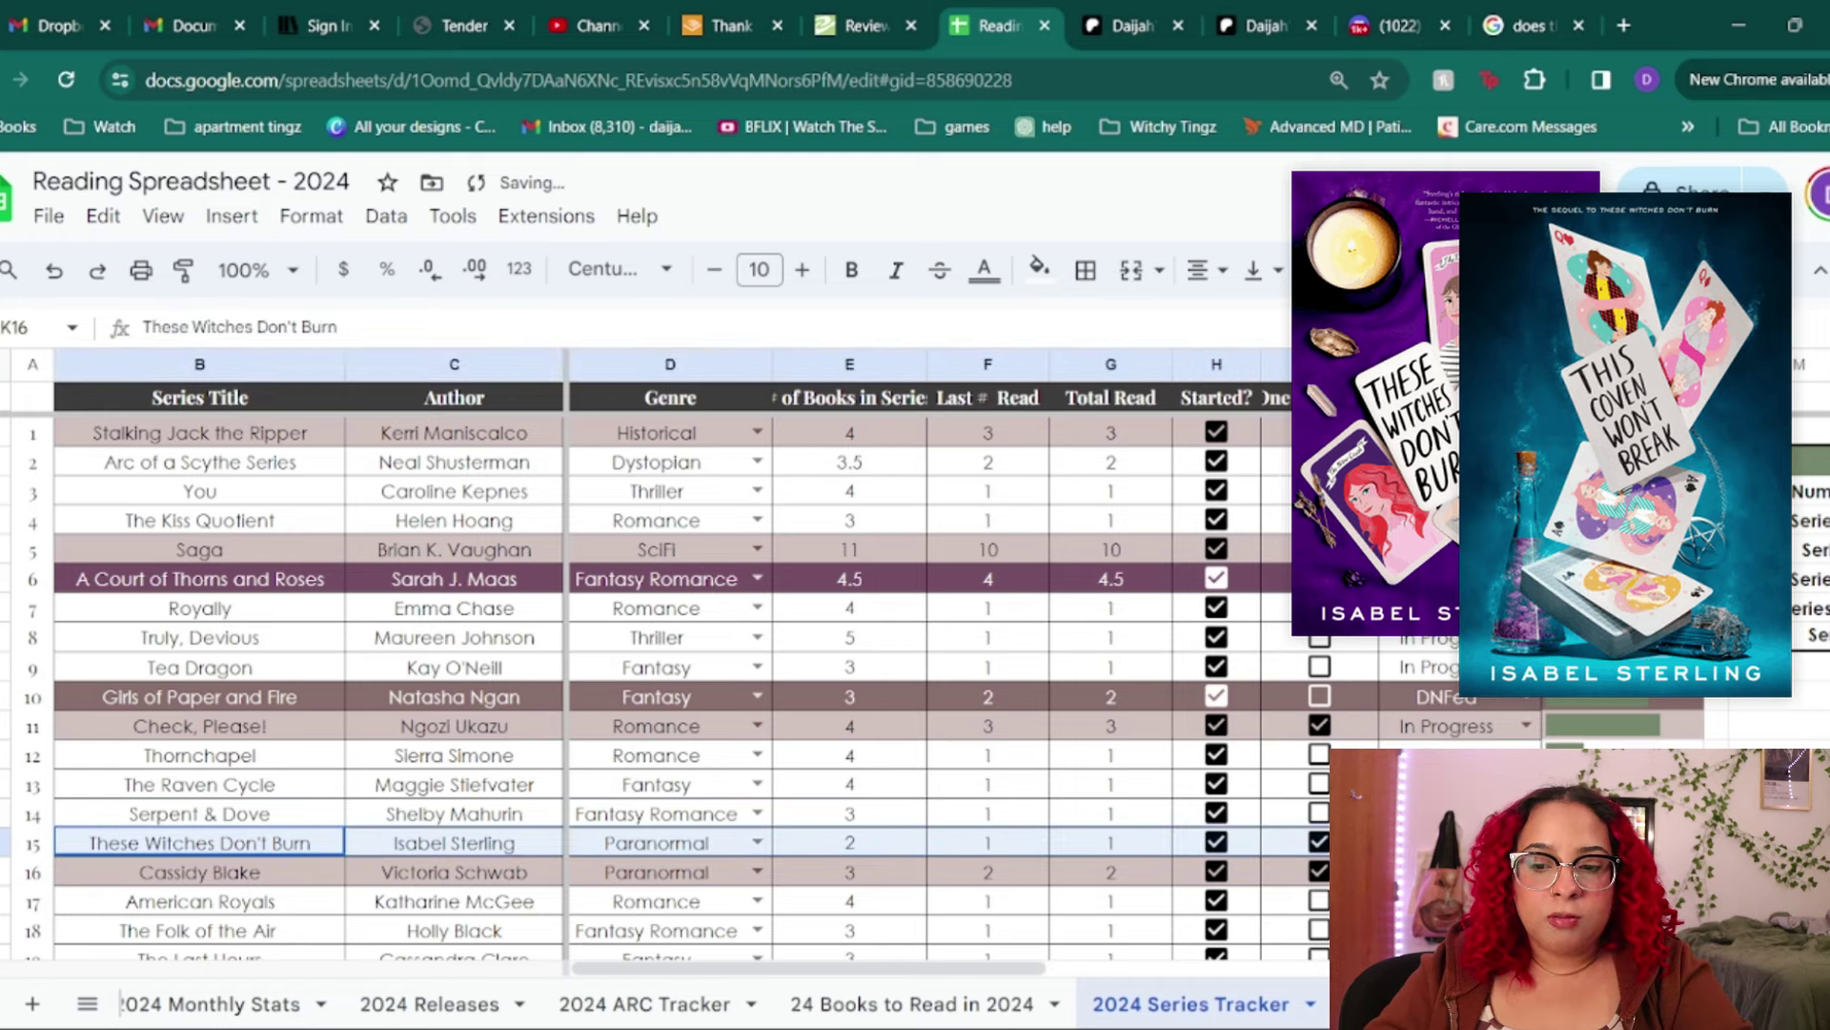
pyautogui.click(1040, 270)
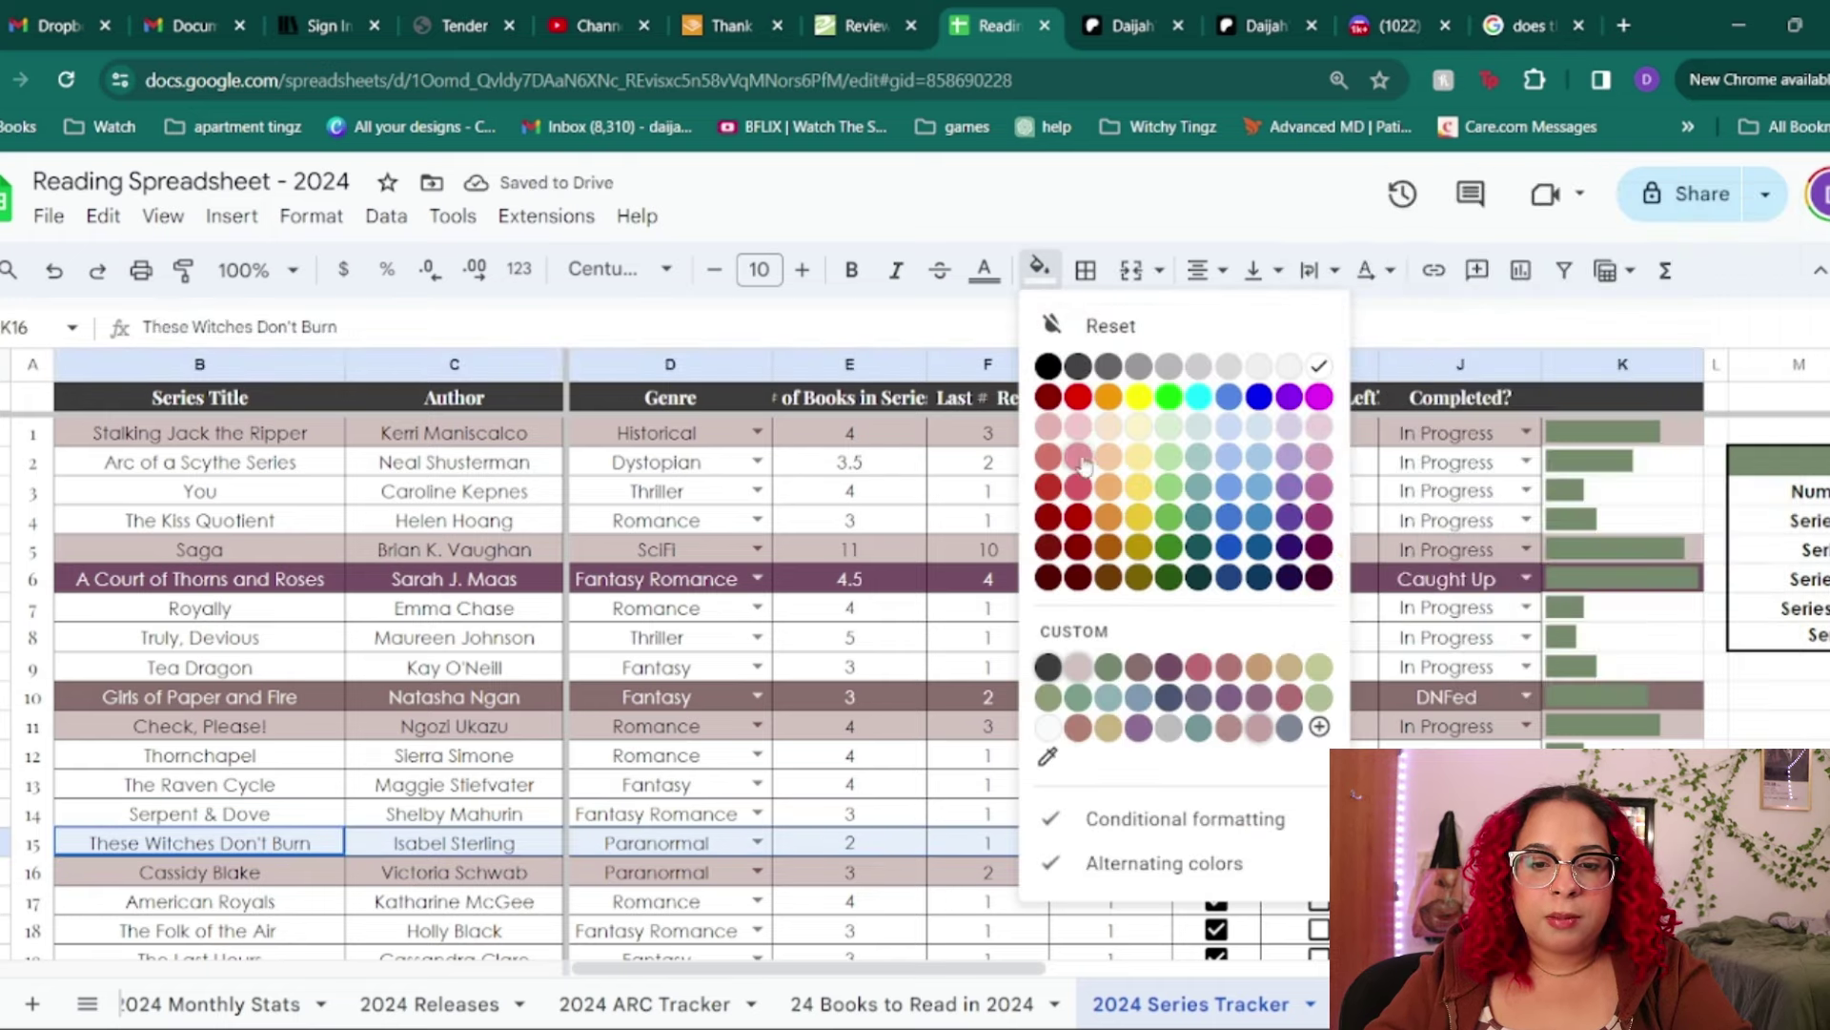
pyautogui.click(1078, 670)
pyautogui.click(817, 851)
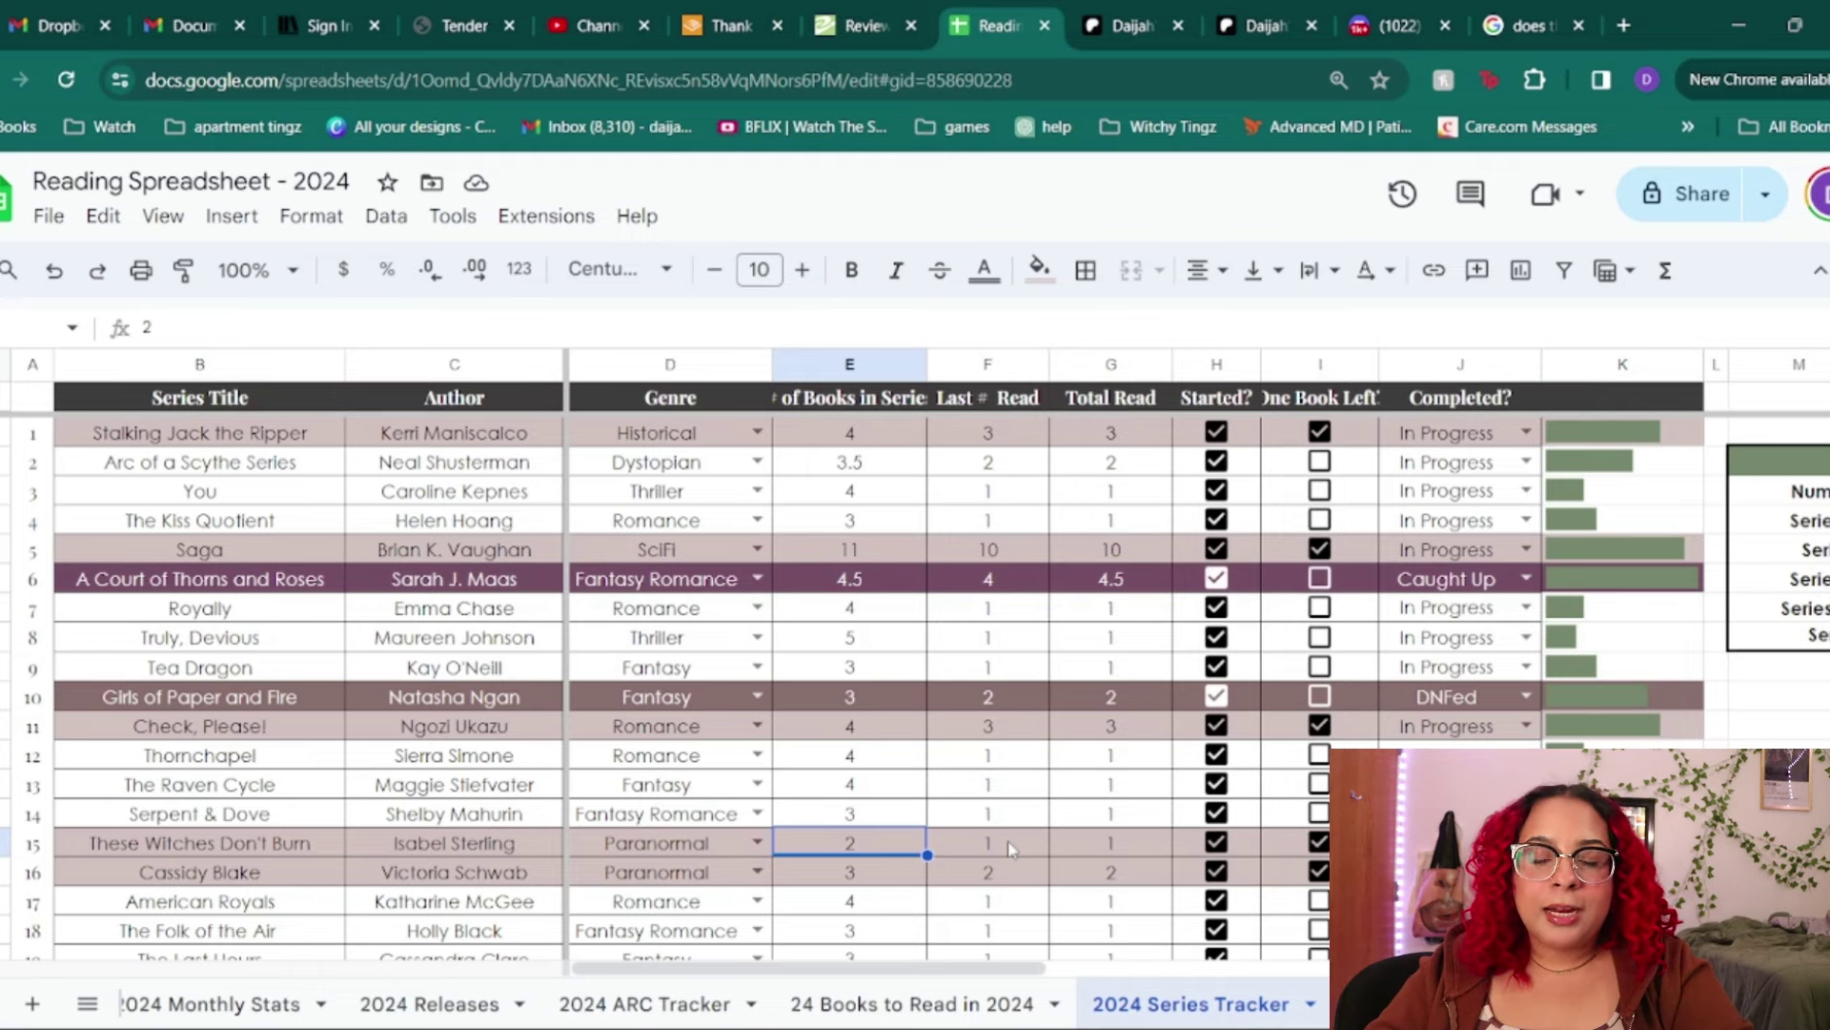
pyautogui.scroll(-2, 1124, 838)
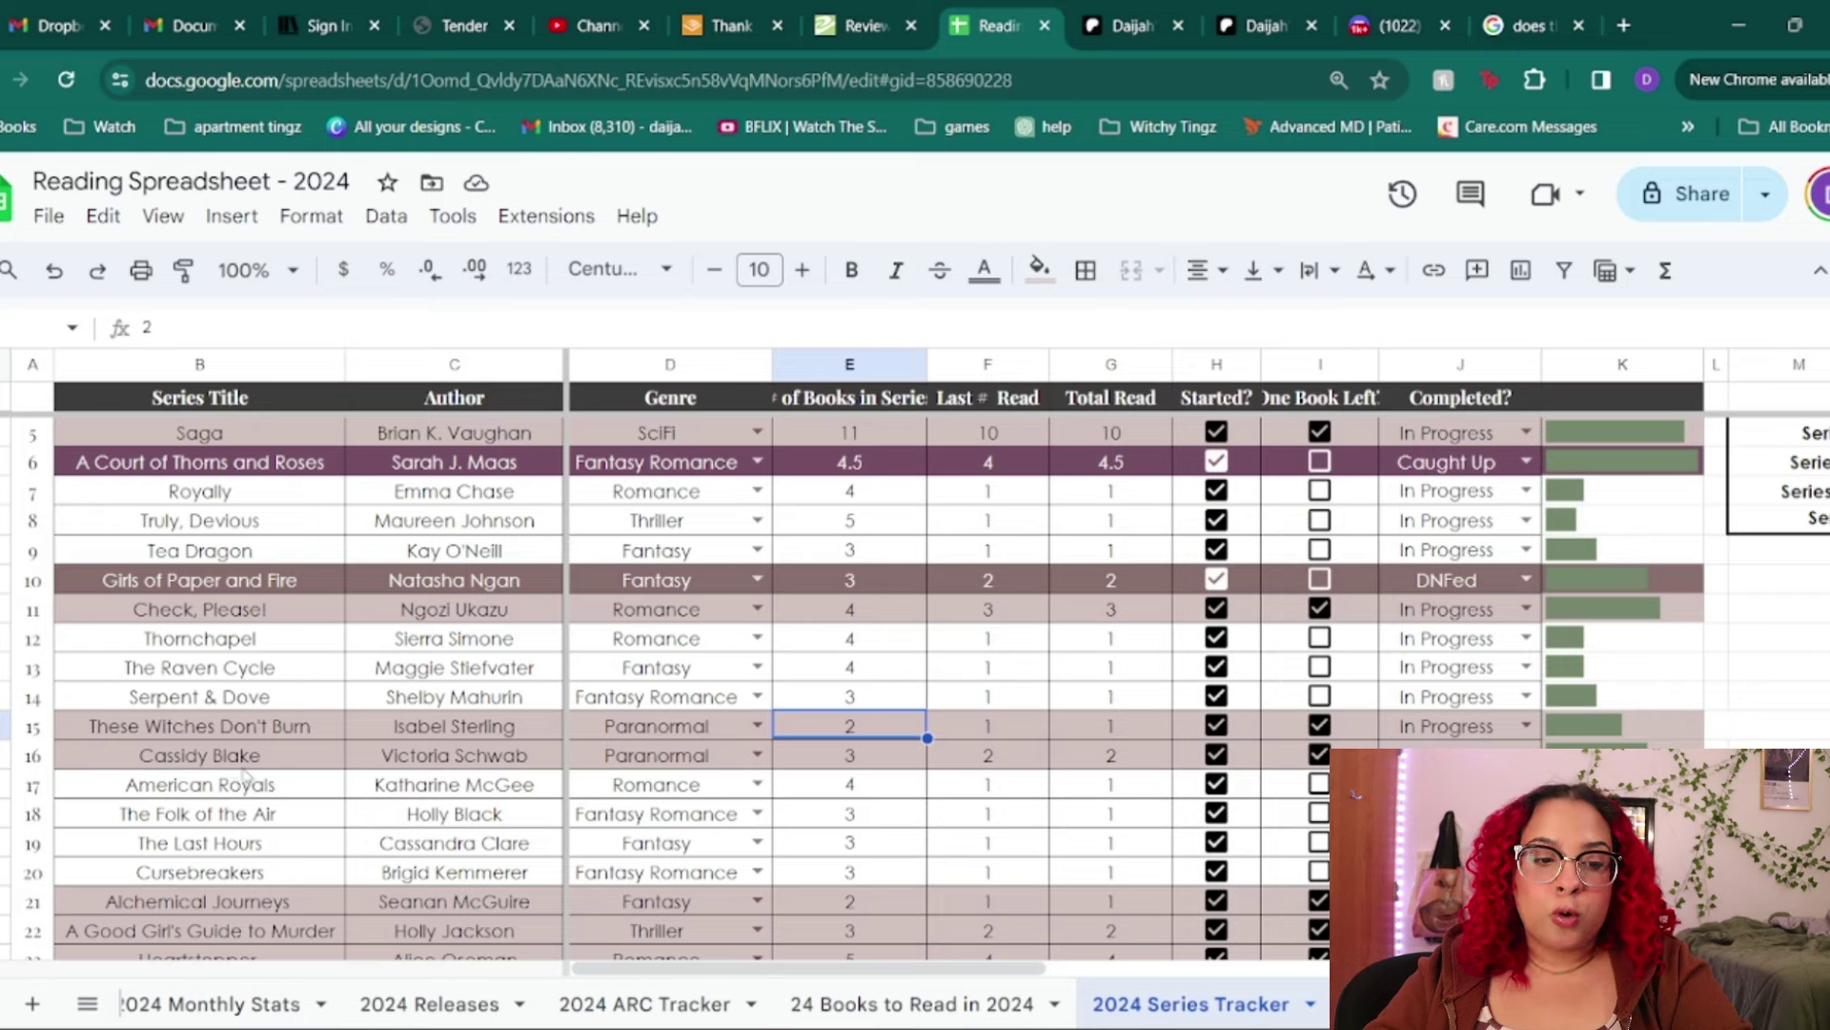
pyautogui.click(244, 767)
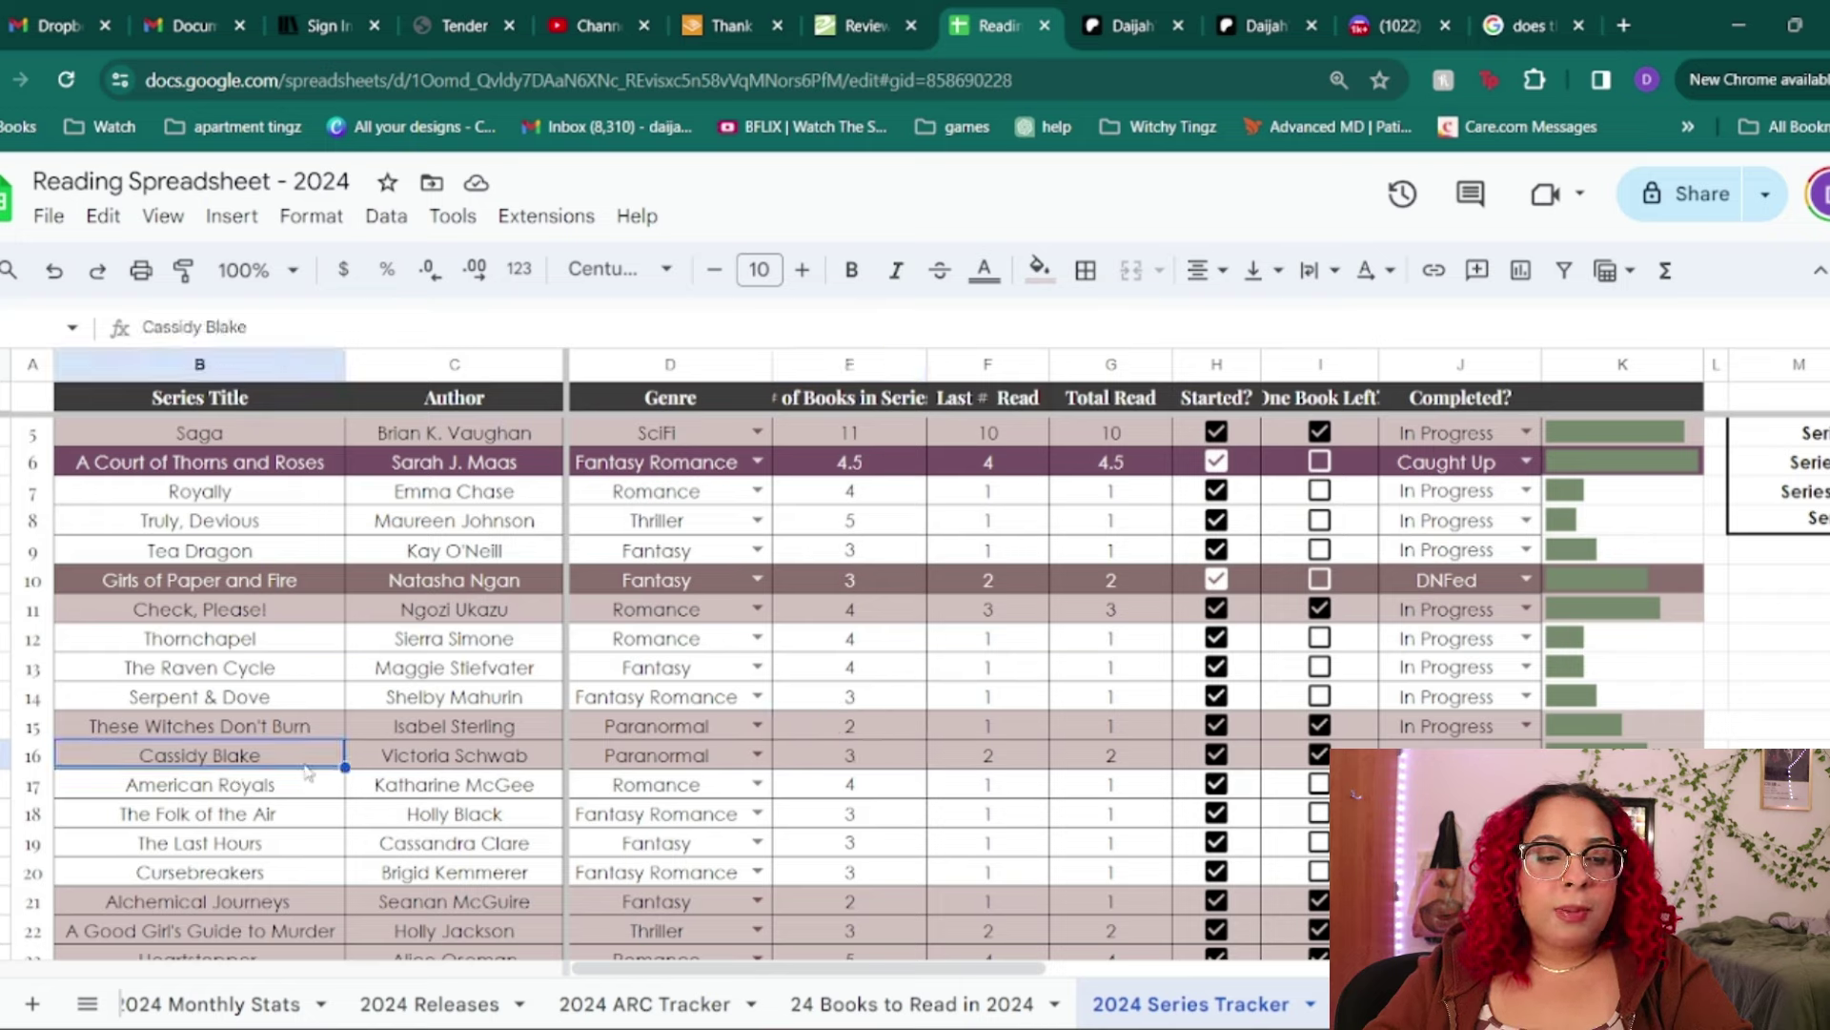
pyautogui.click(414, 767)
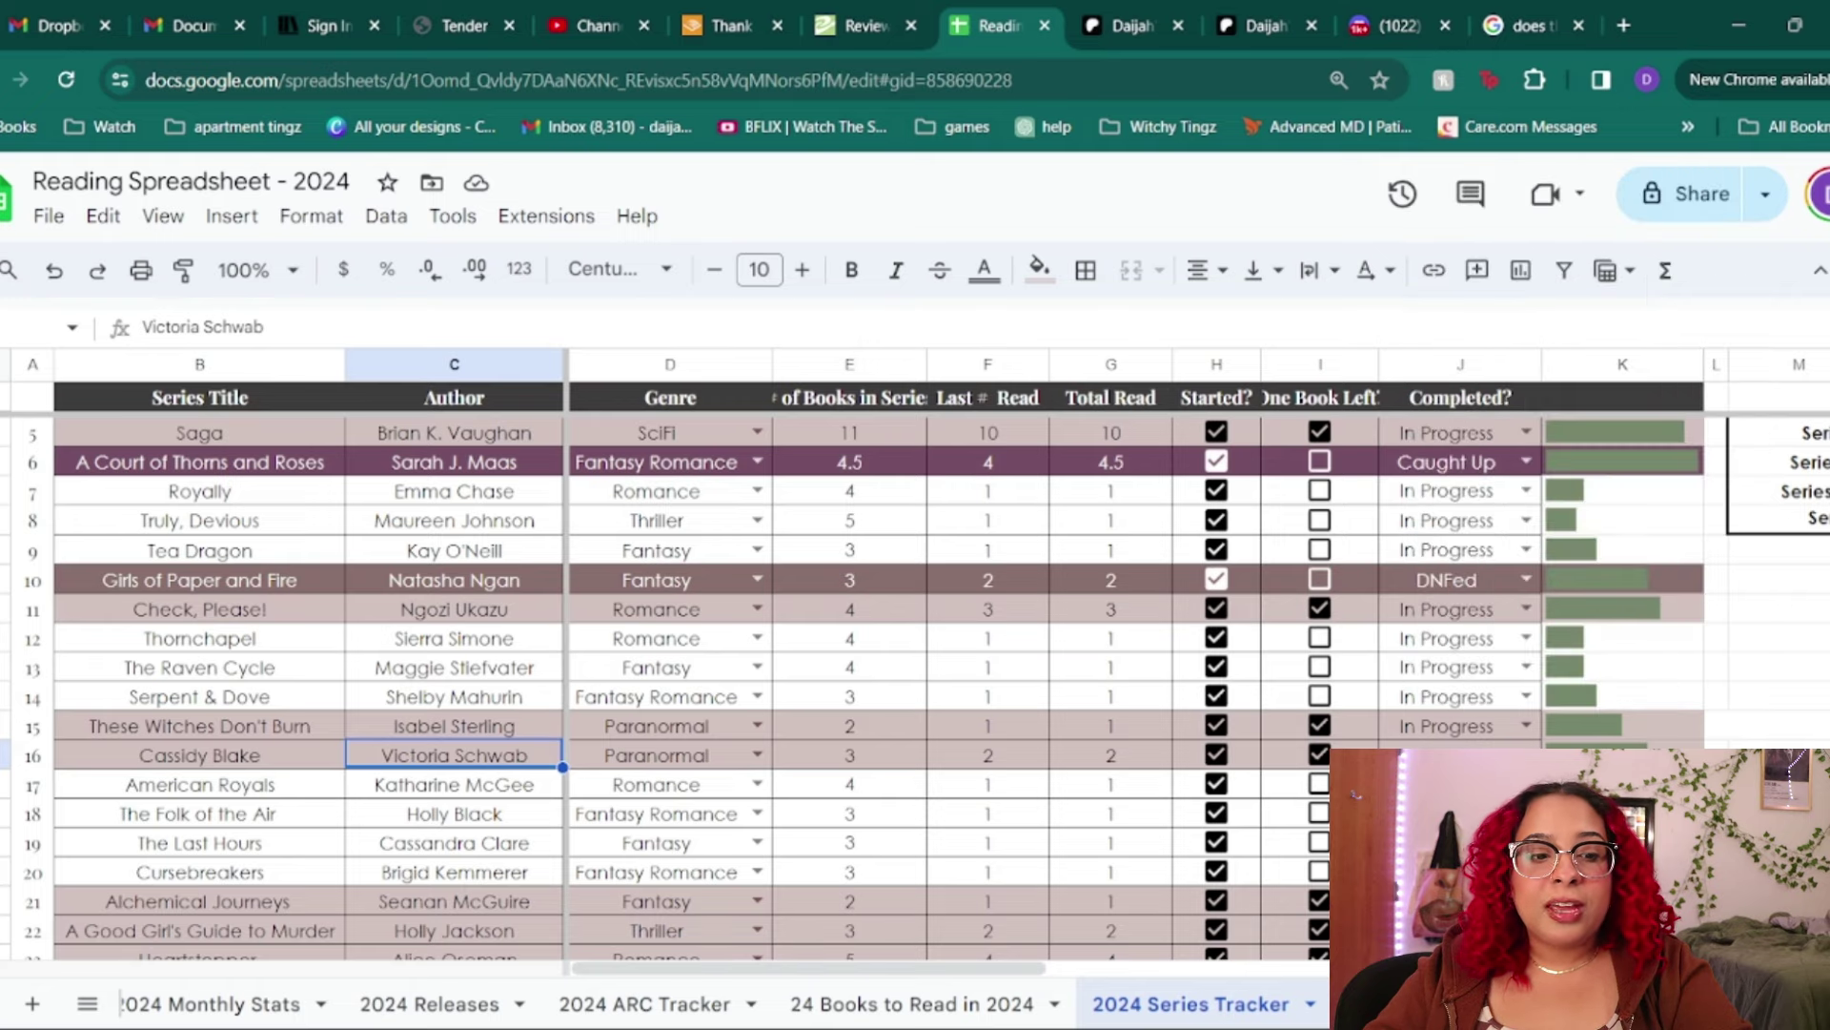
pyautogui.click(308, 759)
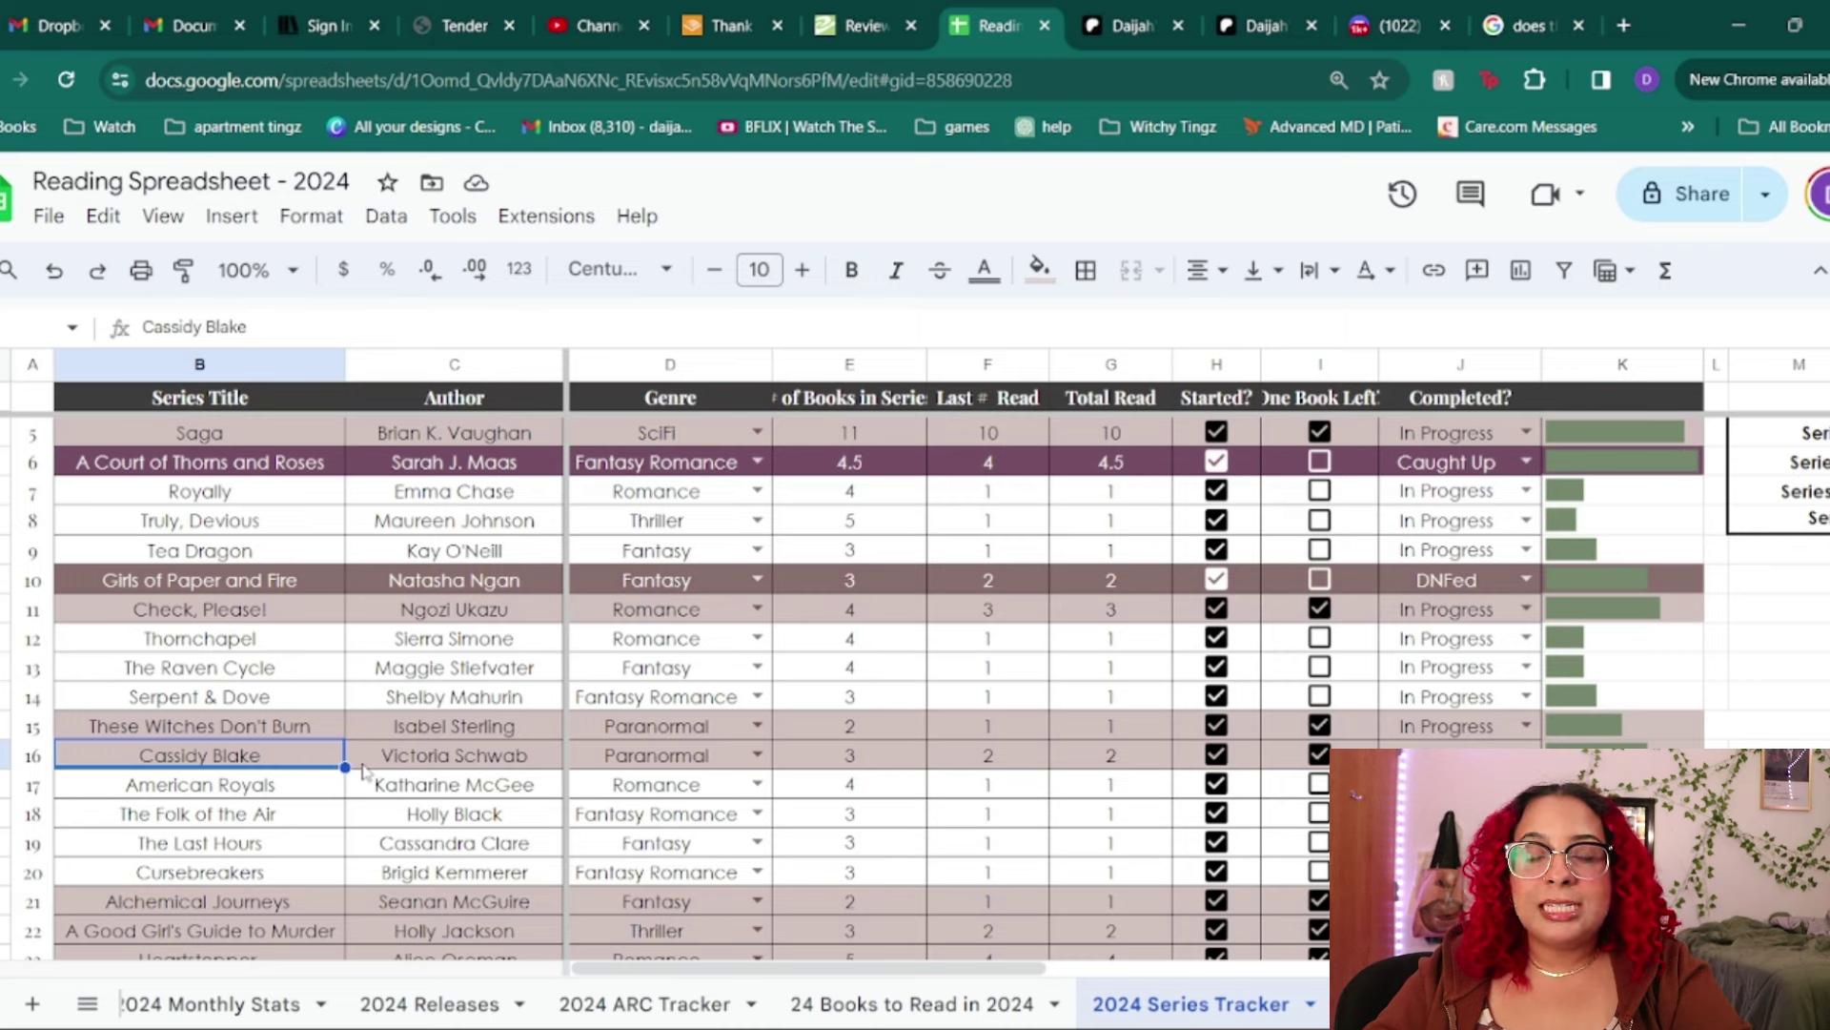
pyautogui.click(431, 774)
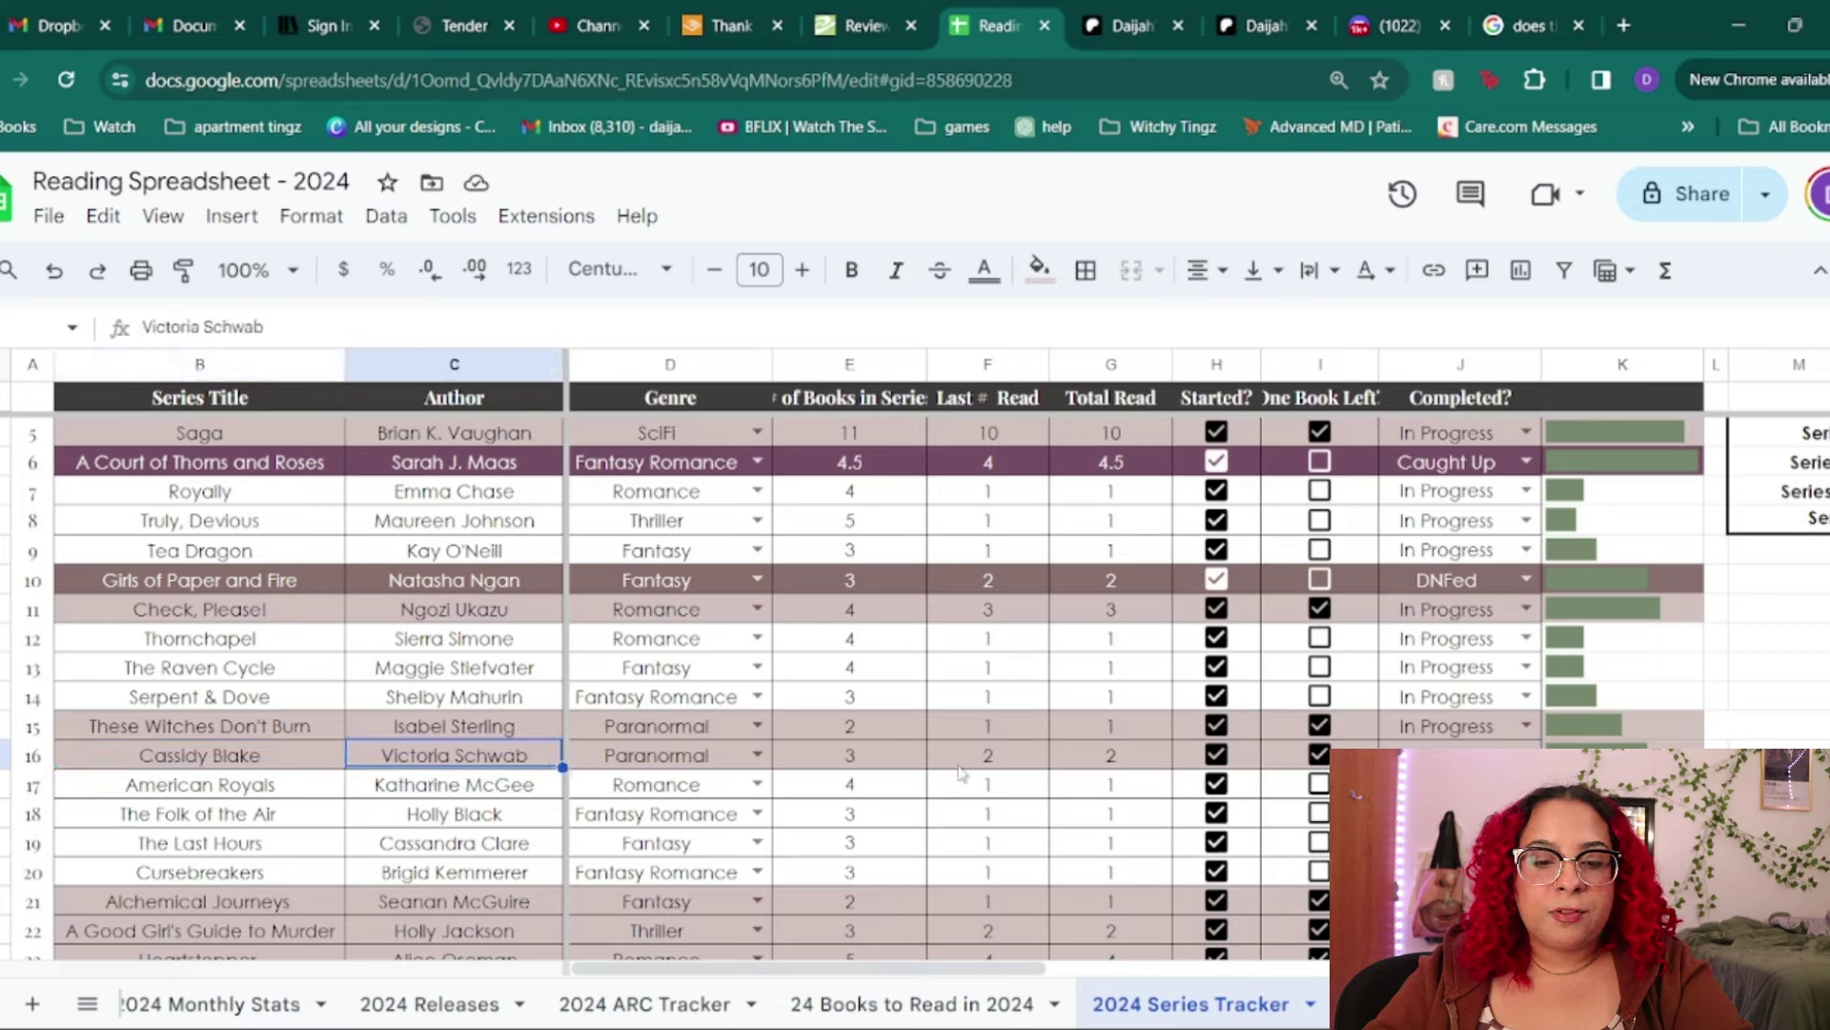
# - Review the entries for American Royals, The Folk of the Air and The Last Hours, checking their reading progress
pyautogui.click(298, 791)
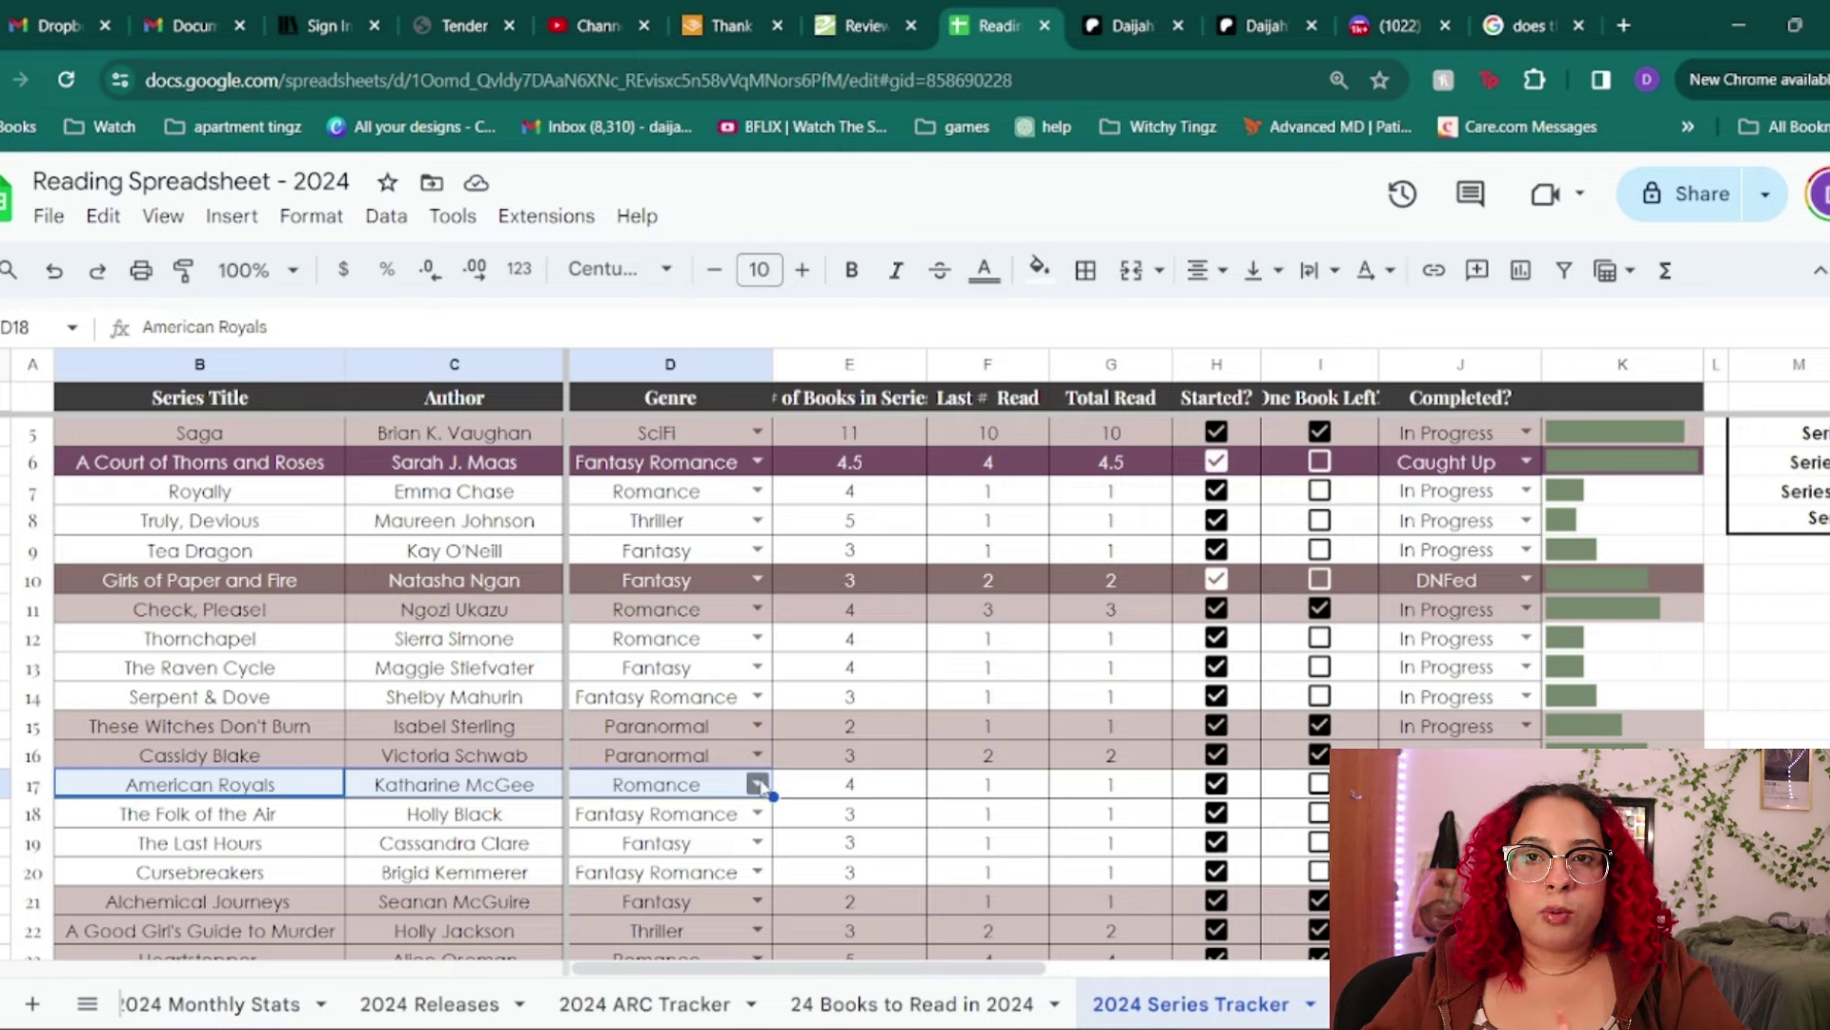
pyautogui.click(256, 839)
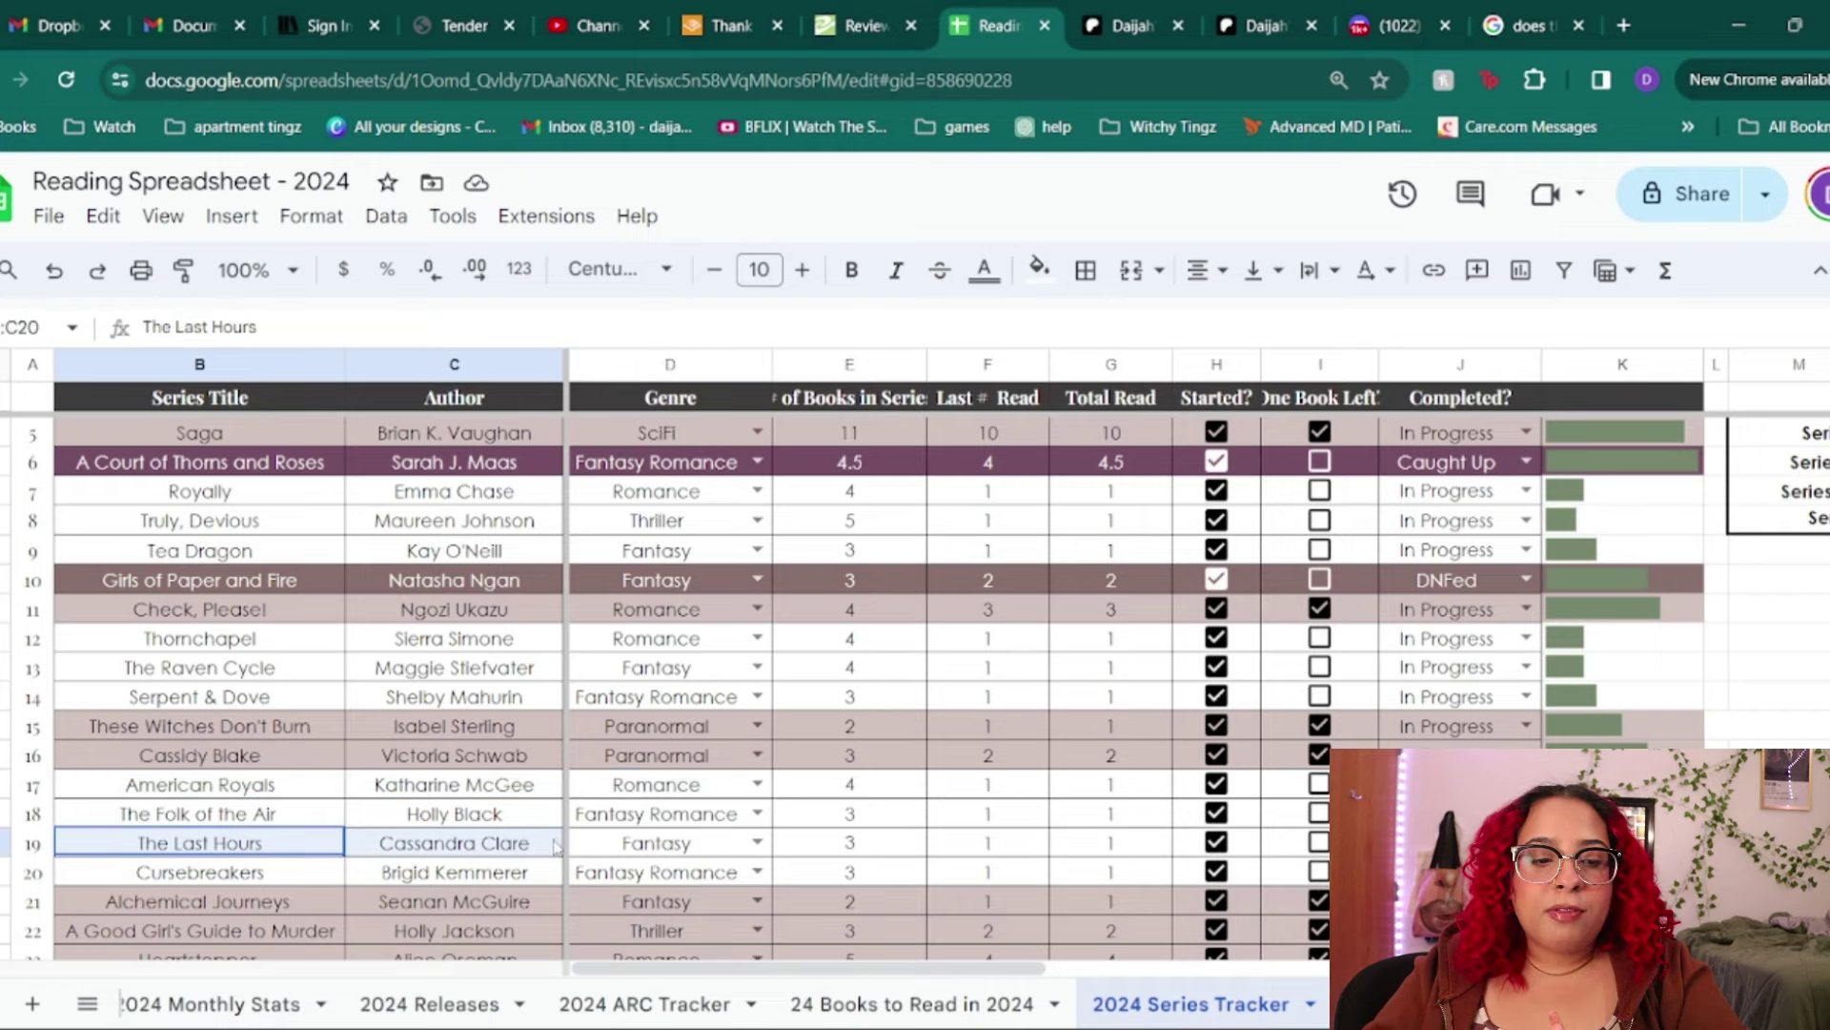
pyautogui.click(250, 815)
pyautogui.click(486, 818)
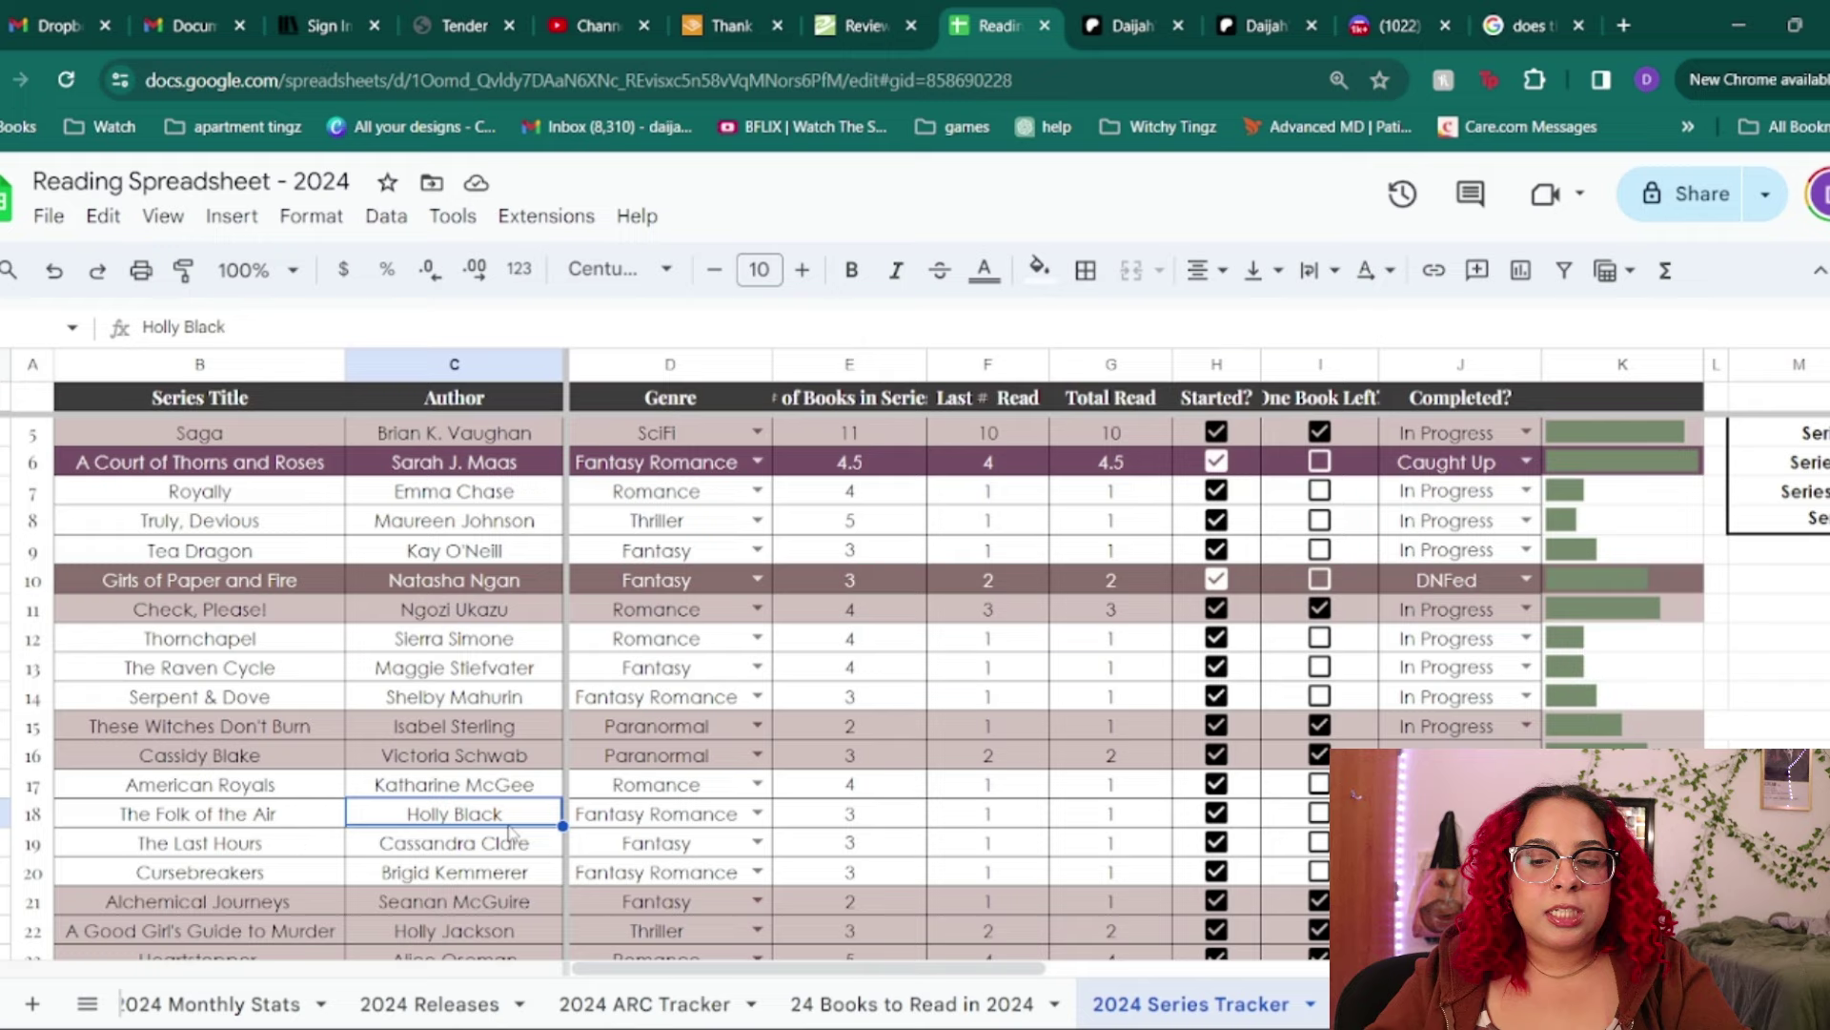
pyautogui.moveTo(276, 844); pyautogui.dragTo(457, 849)
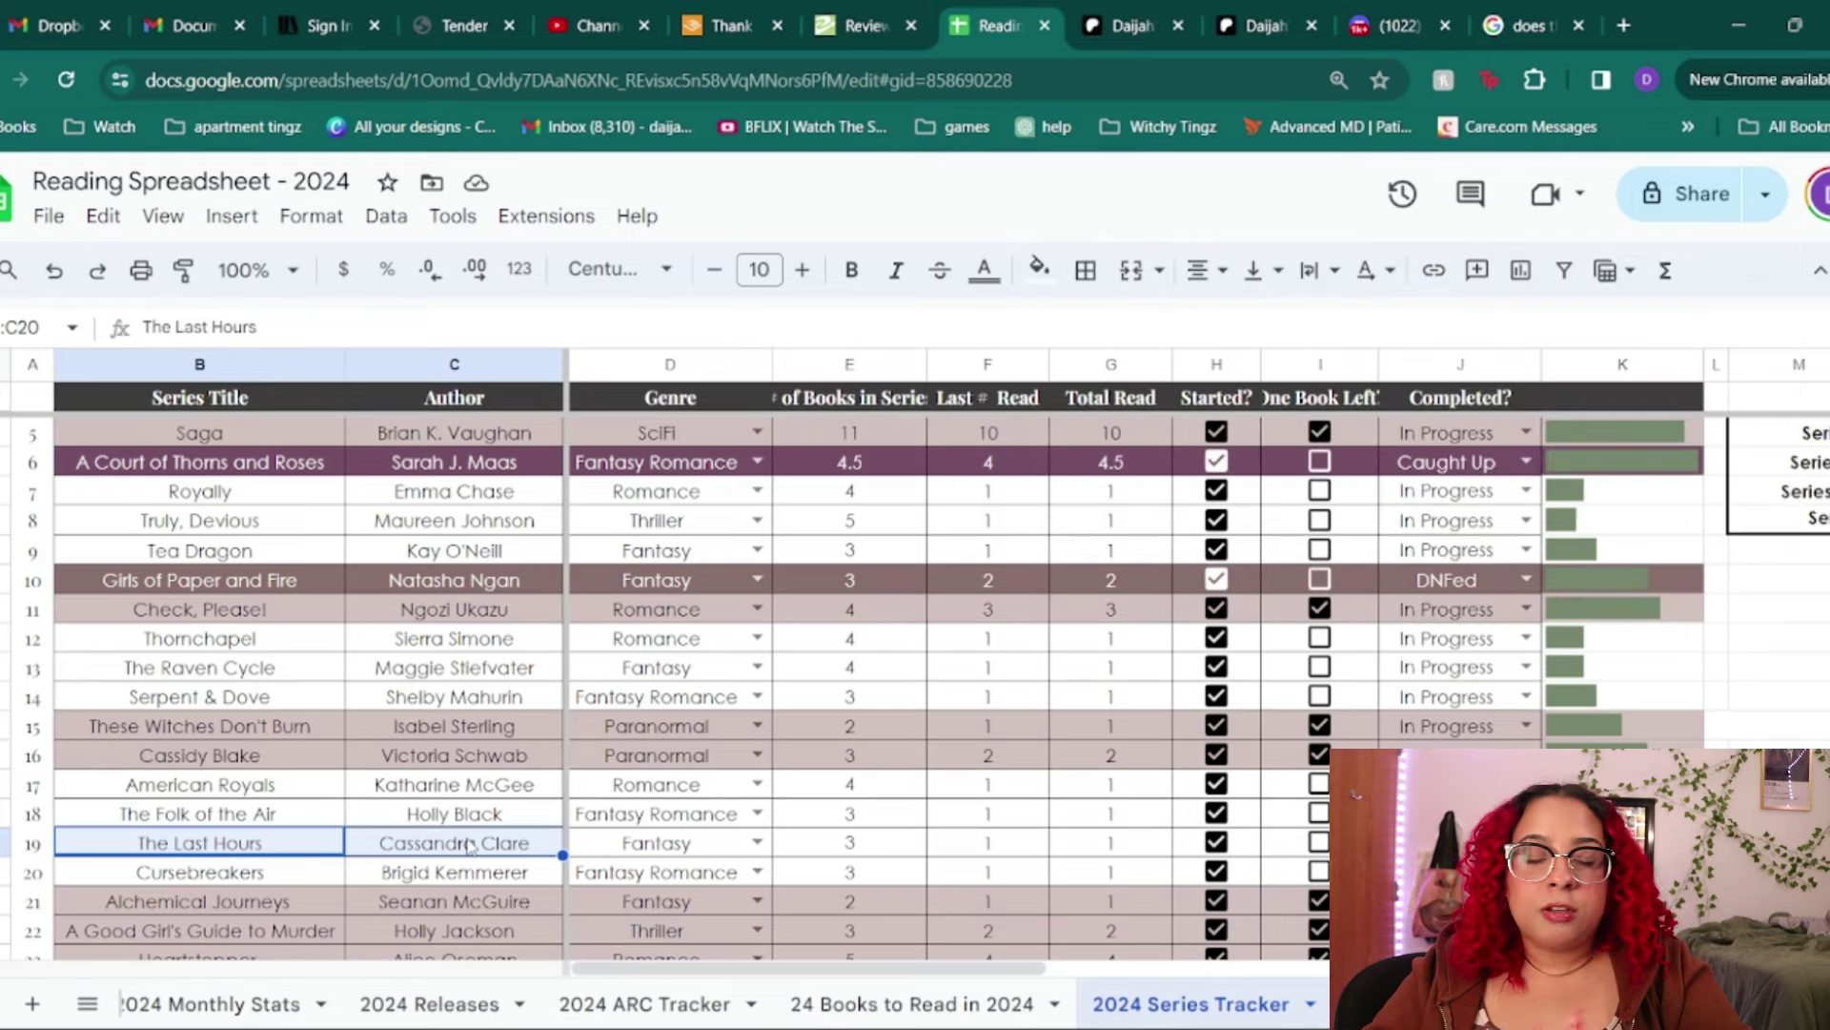
pyautogui.click(915, 845)
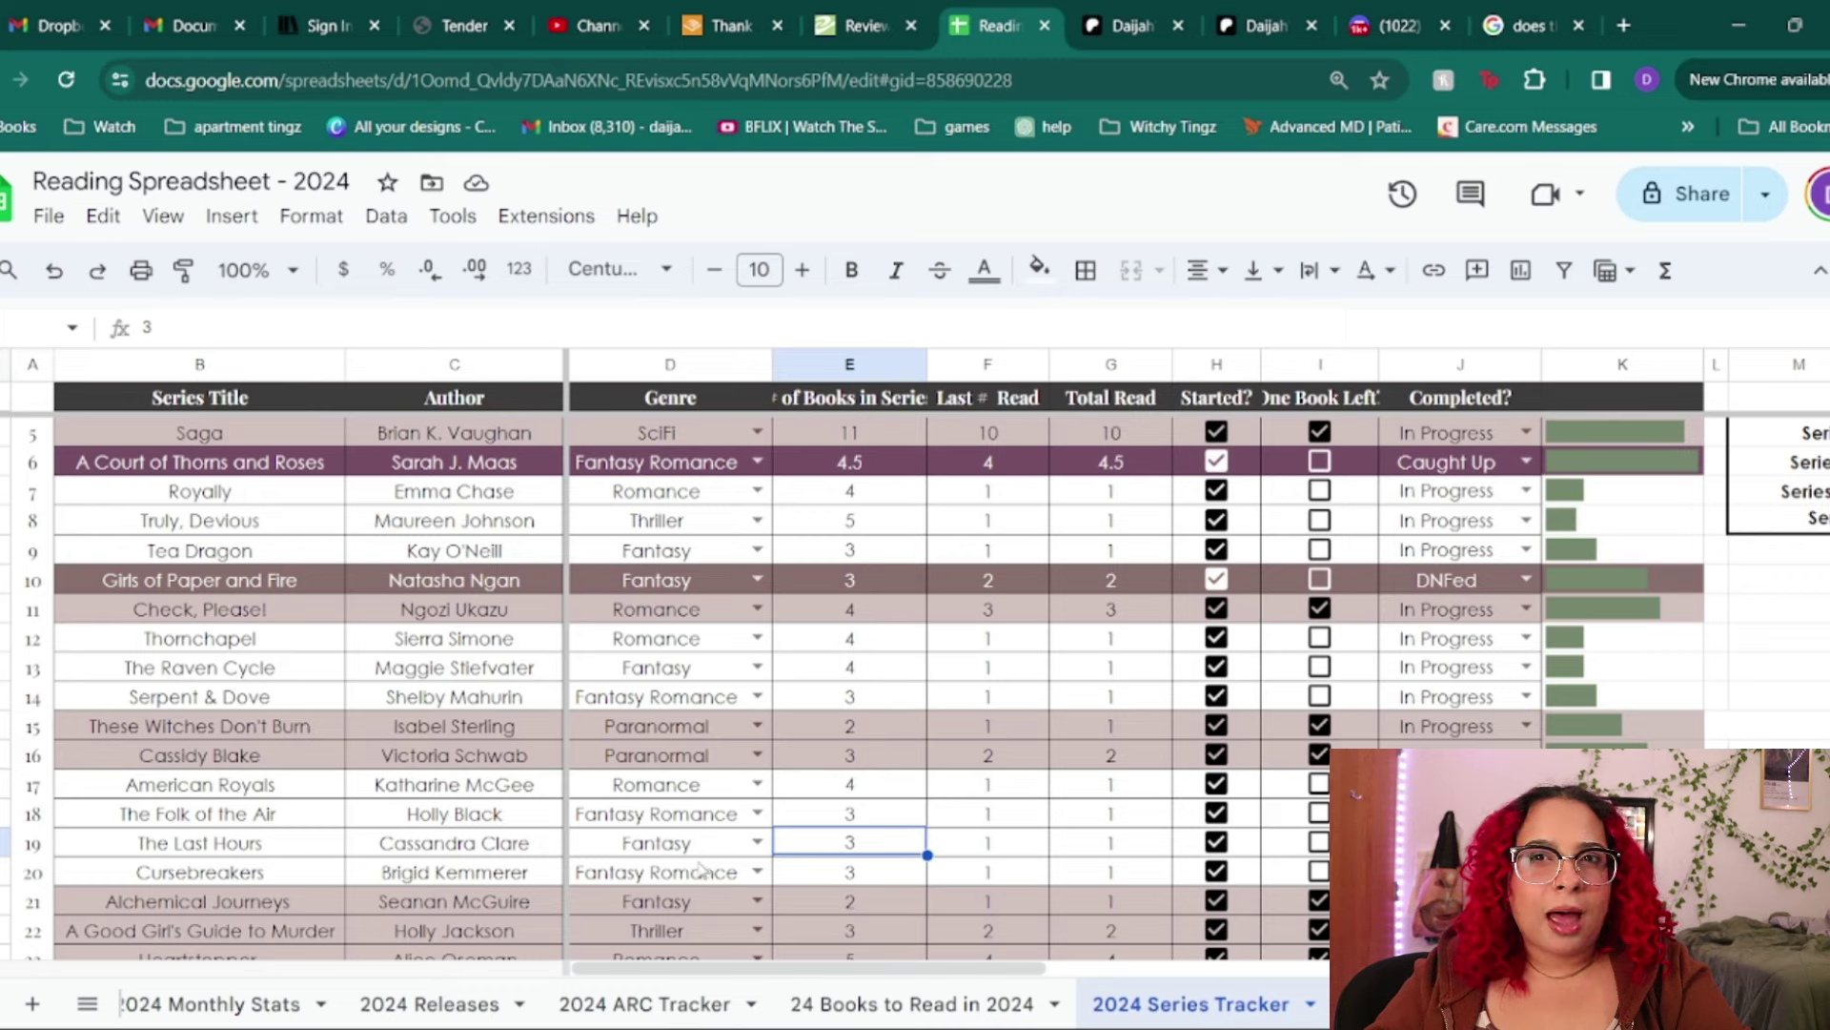
pyautogui.moveTo(291, 845); pyautogui.dragTo(645, 858)
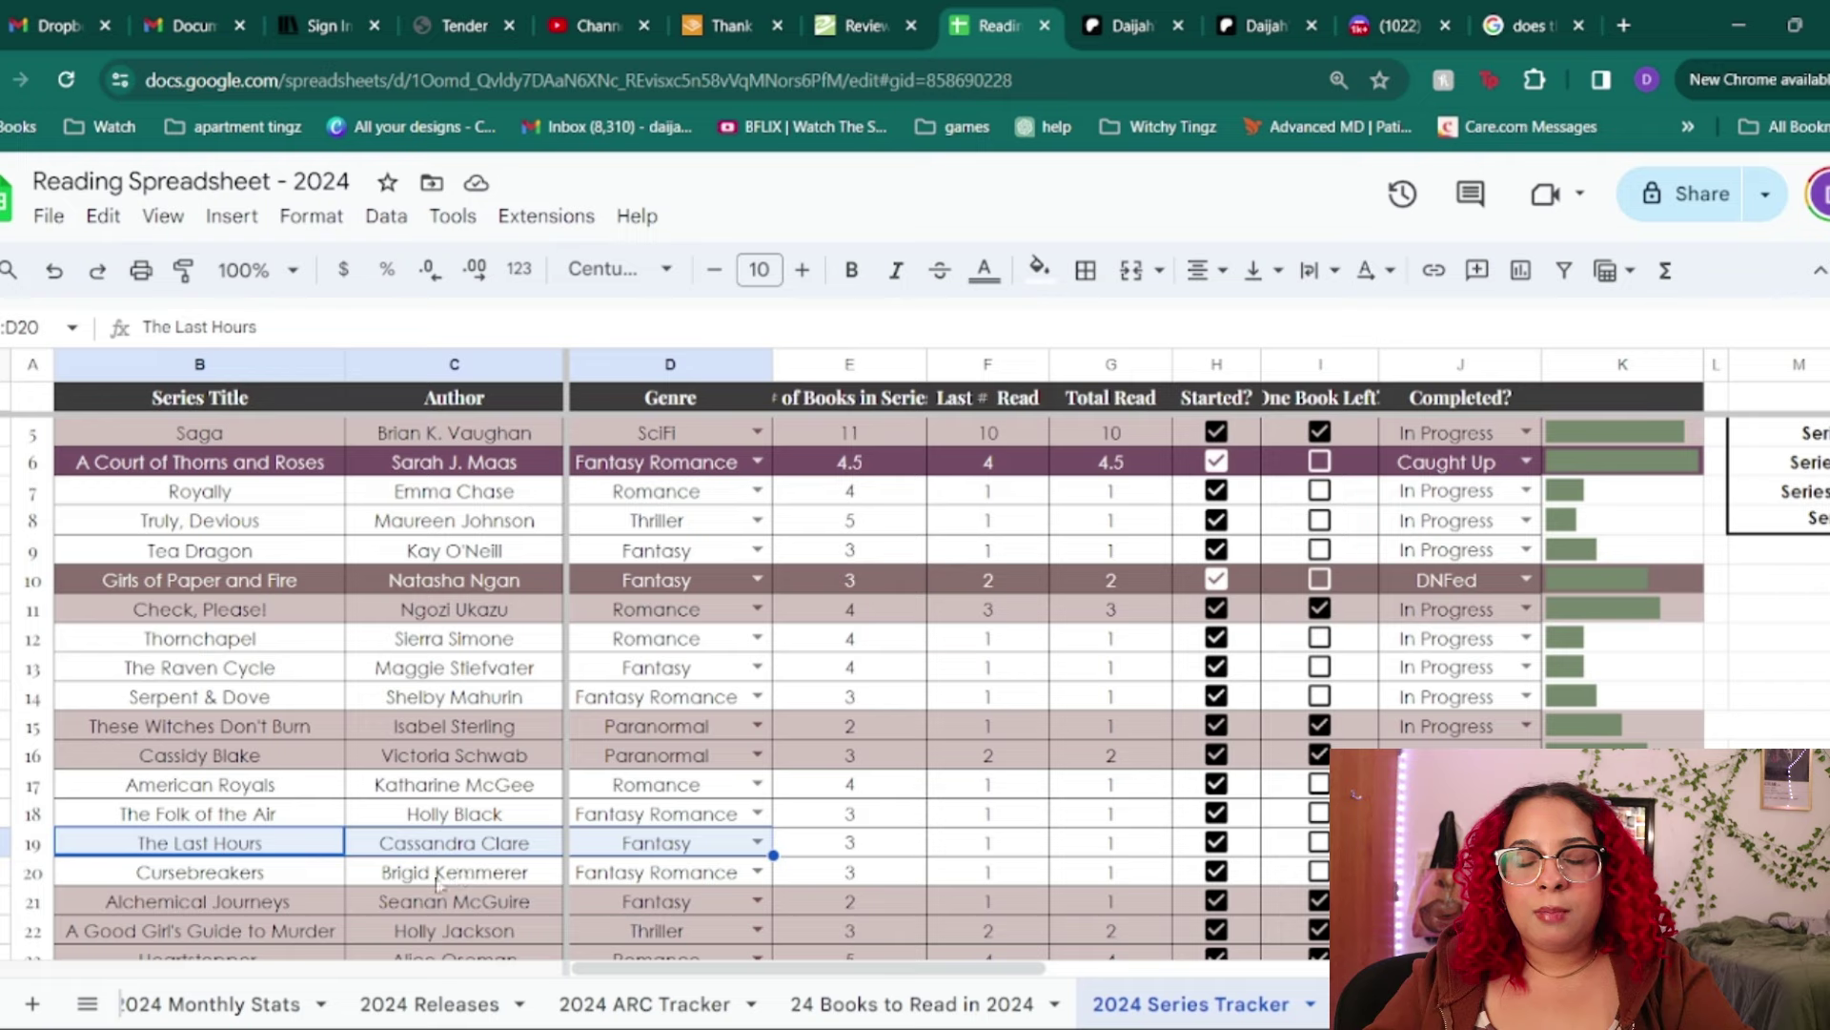
# - Copy the Cursebreakers title and author, search Google for the series, and return to the reading spreadsheet
pyautogui.click(484, 881)
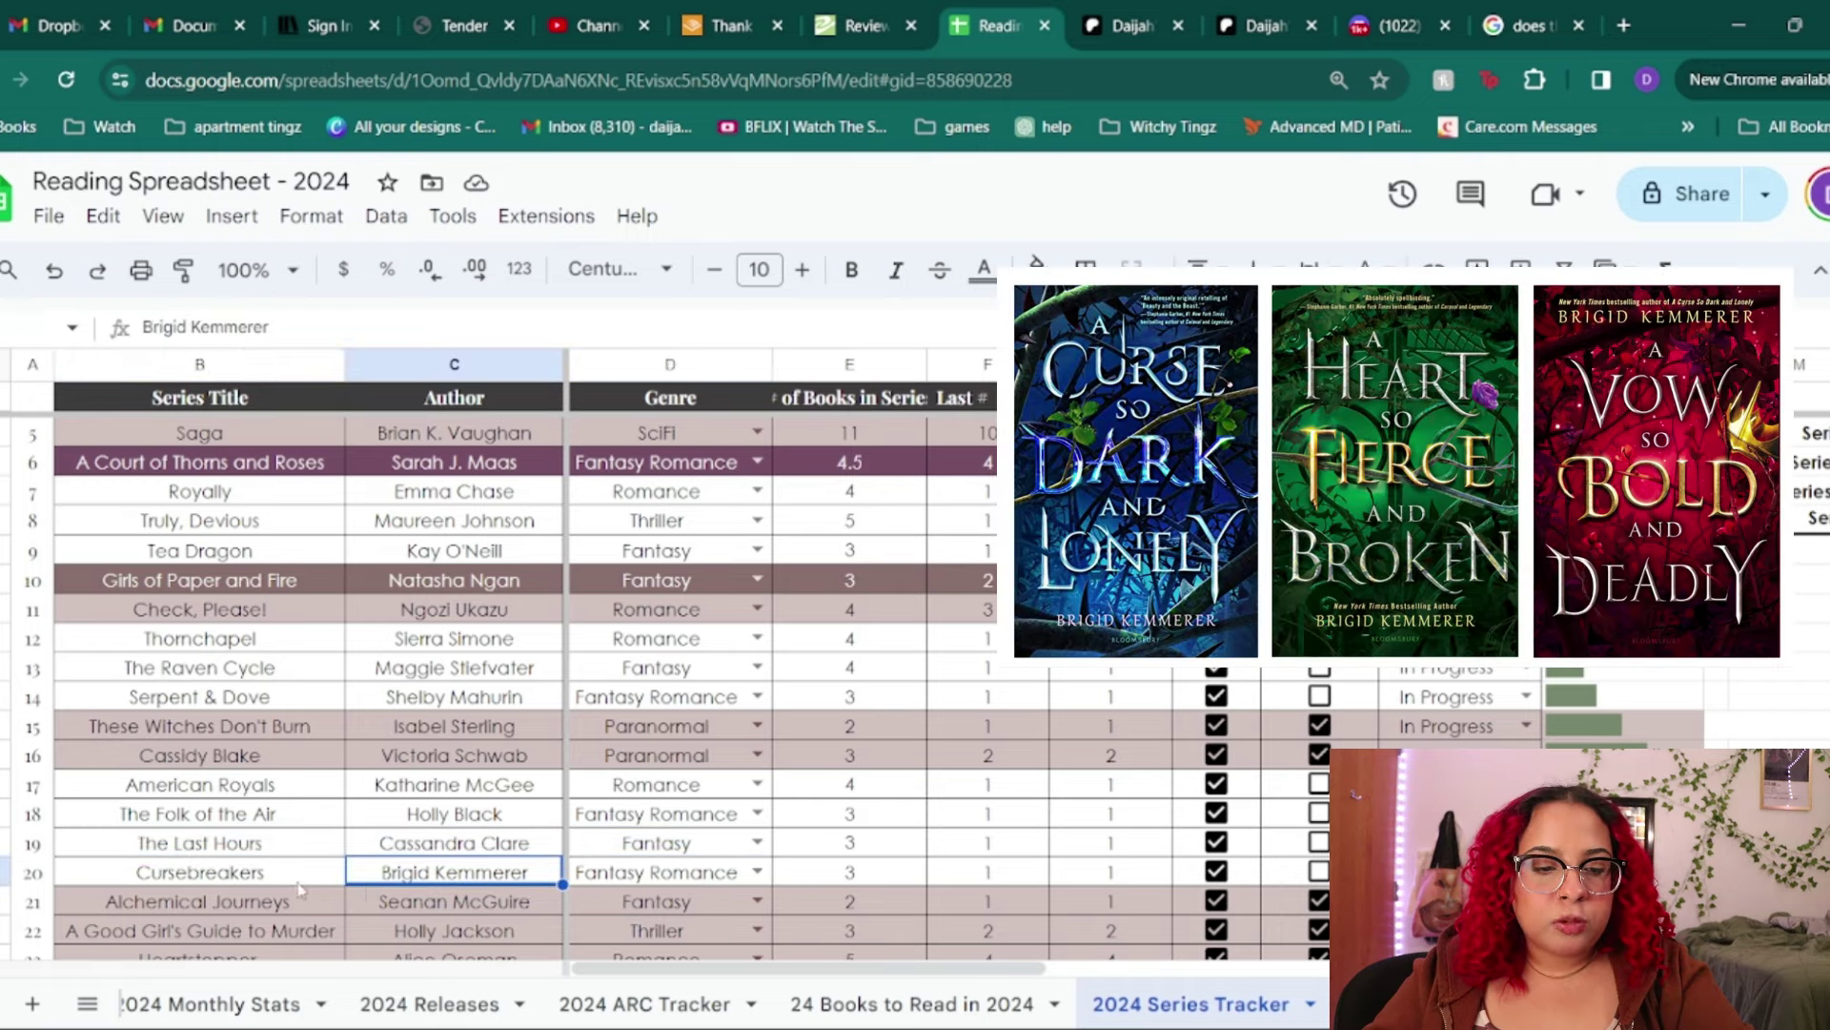
pyautogui.moveTo(300, 882); pyautogui.dragTo(457, 881)
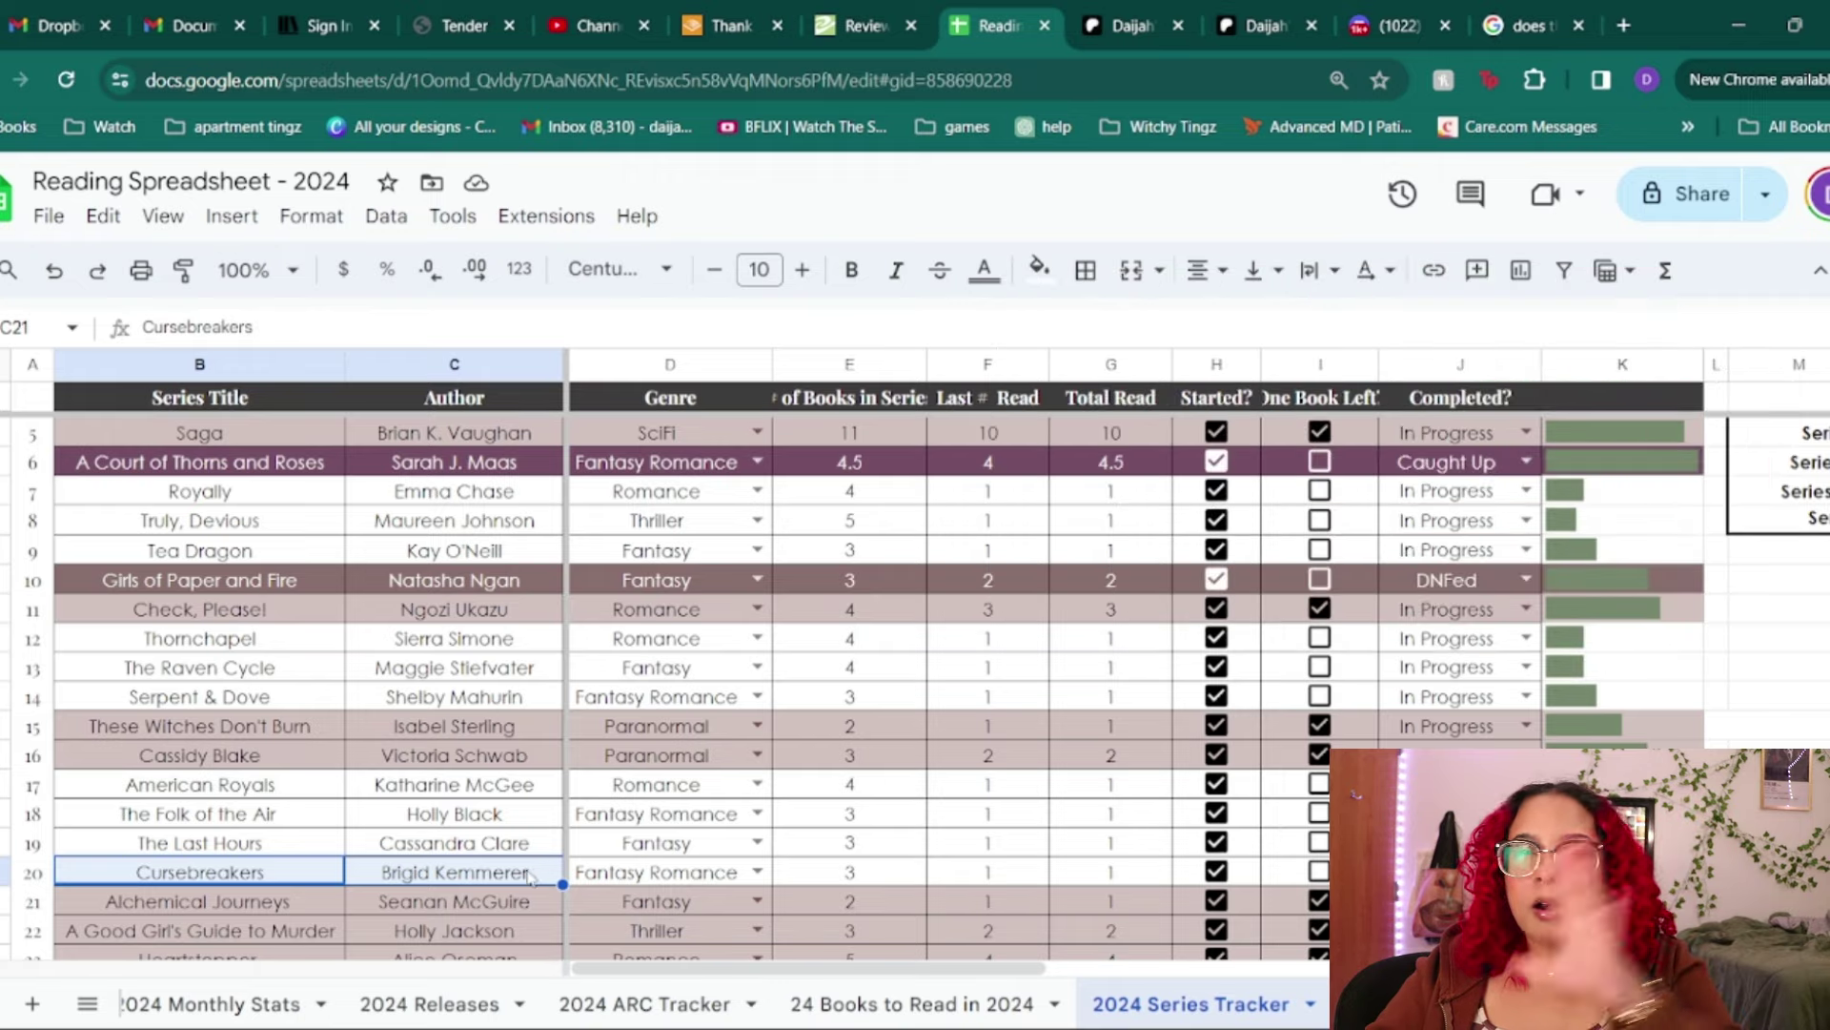
pyautogui.hotkey('ctrl', 'c')
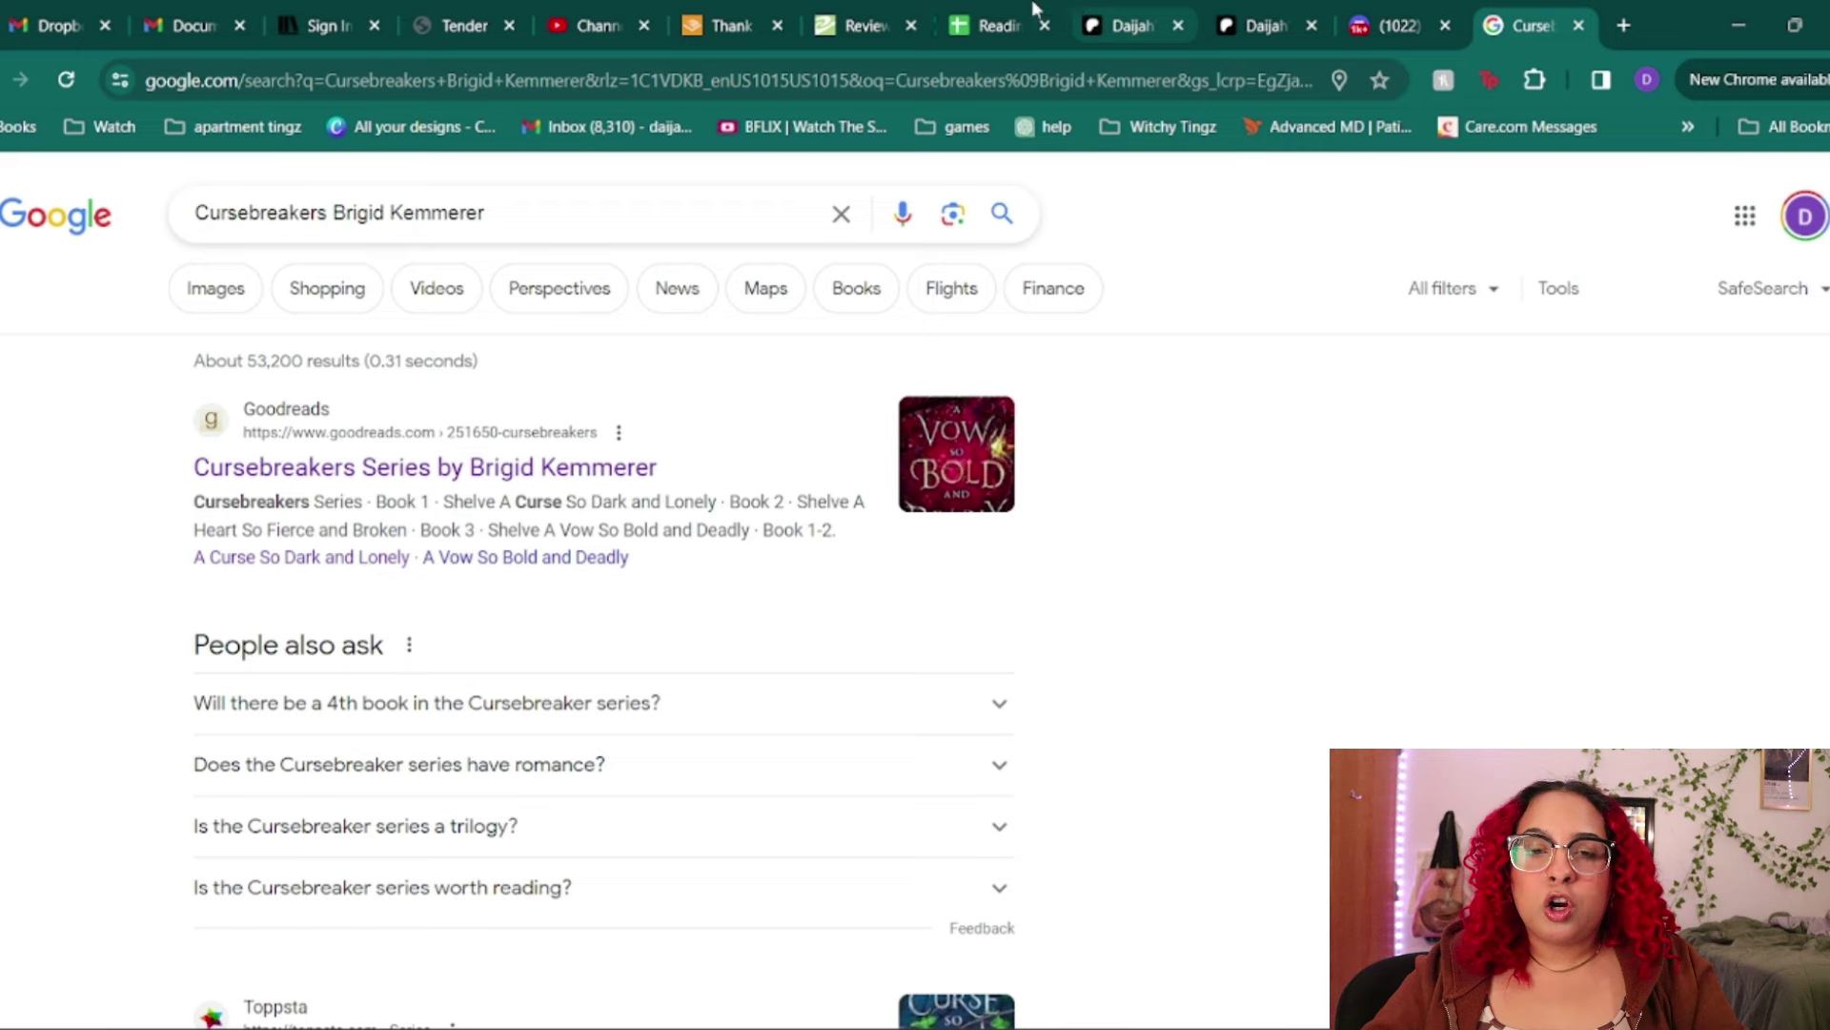
pyautogui.click(999, 24)
pyautogui.moveTo(837, 38)
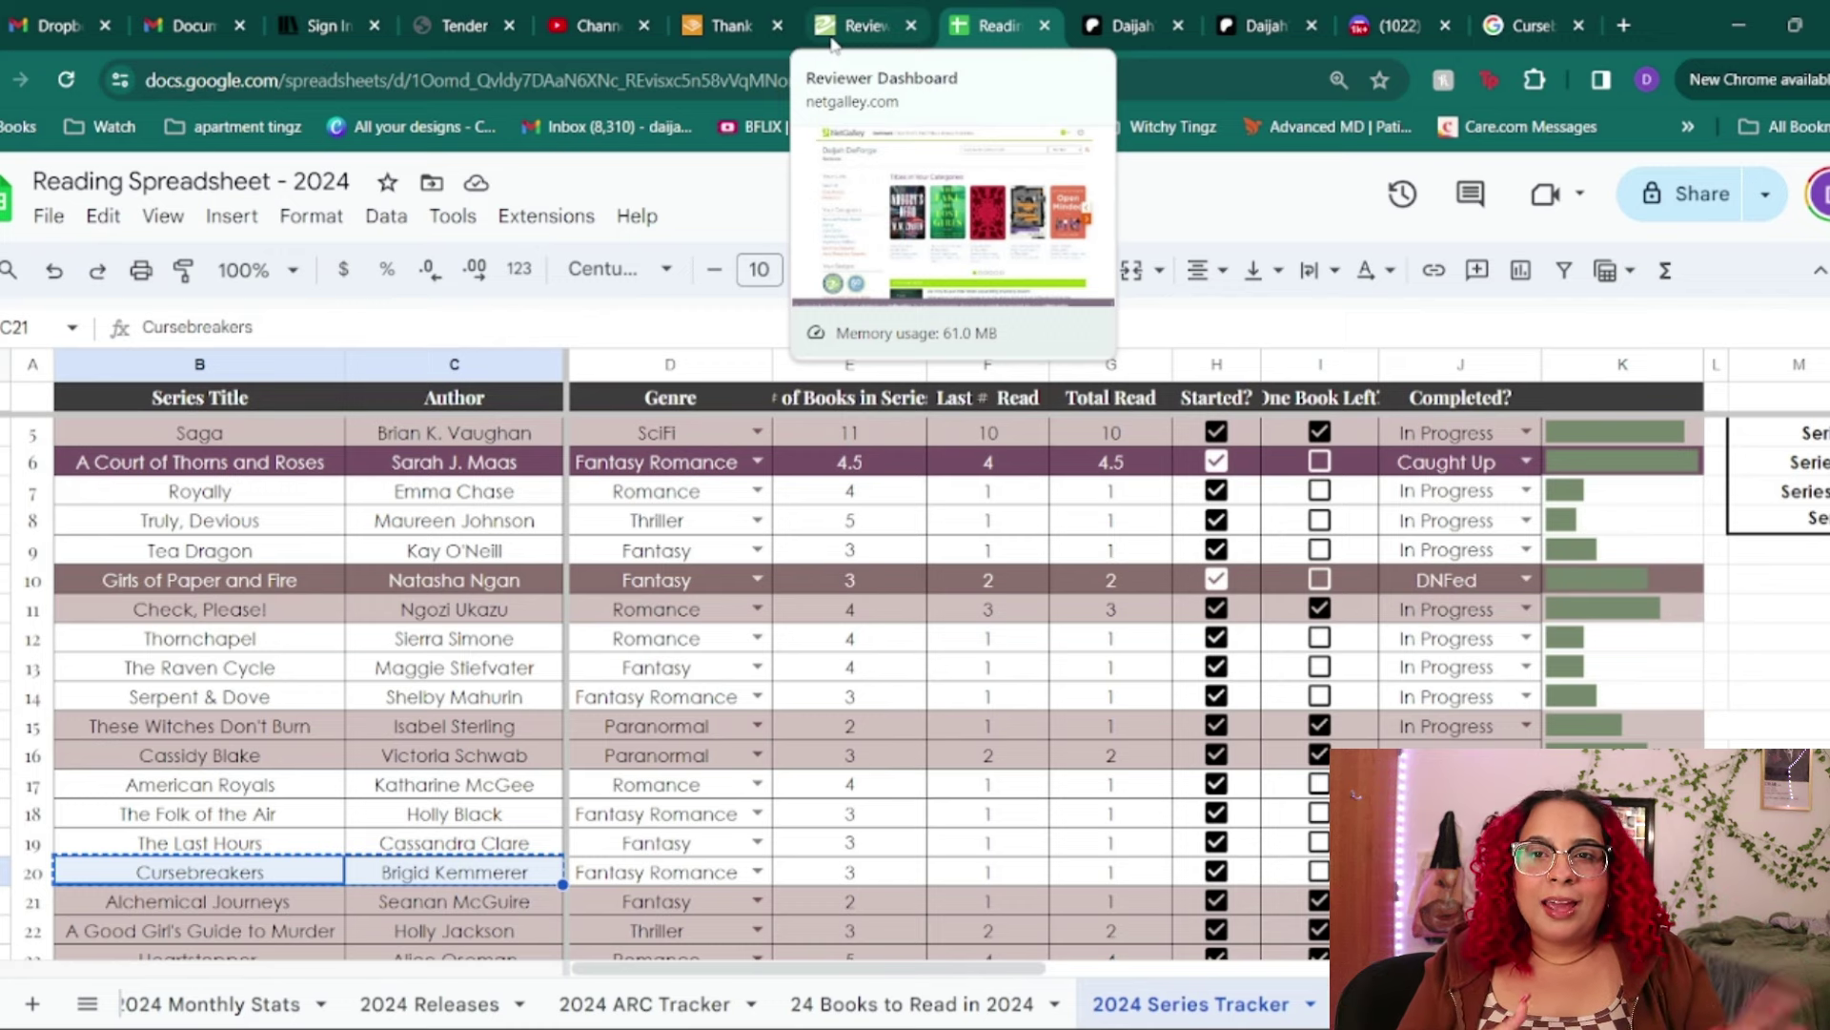
# - Copy the Alchemical Journeys title and author, look the series up on Google, and check its recorded number of books
pyautogui.scroll(-3, 453, 668)
pyautogui.click(199, 666)
pyautogui.click(530, 672)
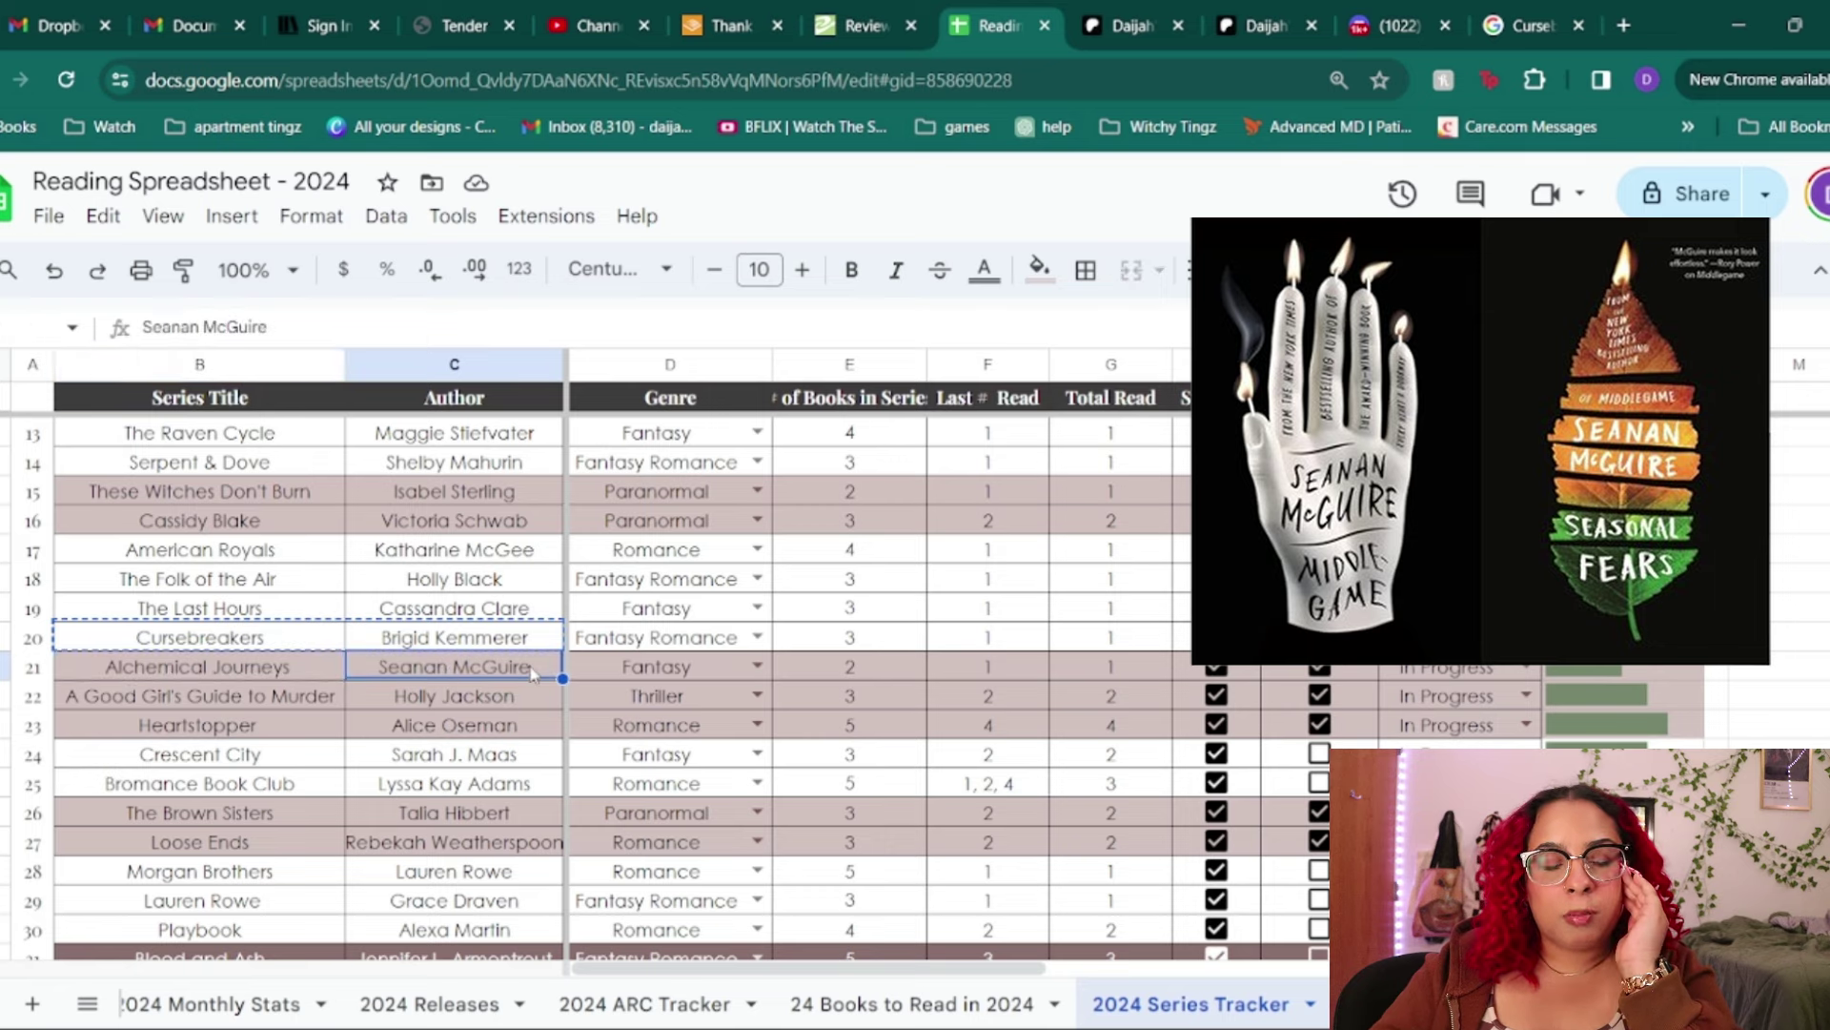
pyautogui.press('Left')
pyautogui.hotkey('shift', 'Right')
pyautogui.hotkey('ctrl', 'c')
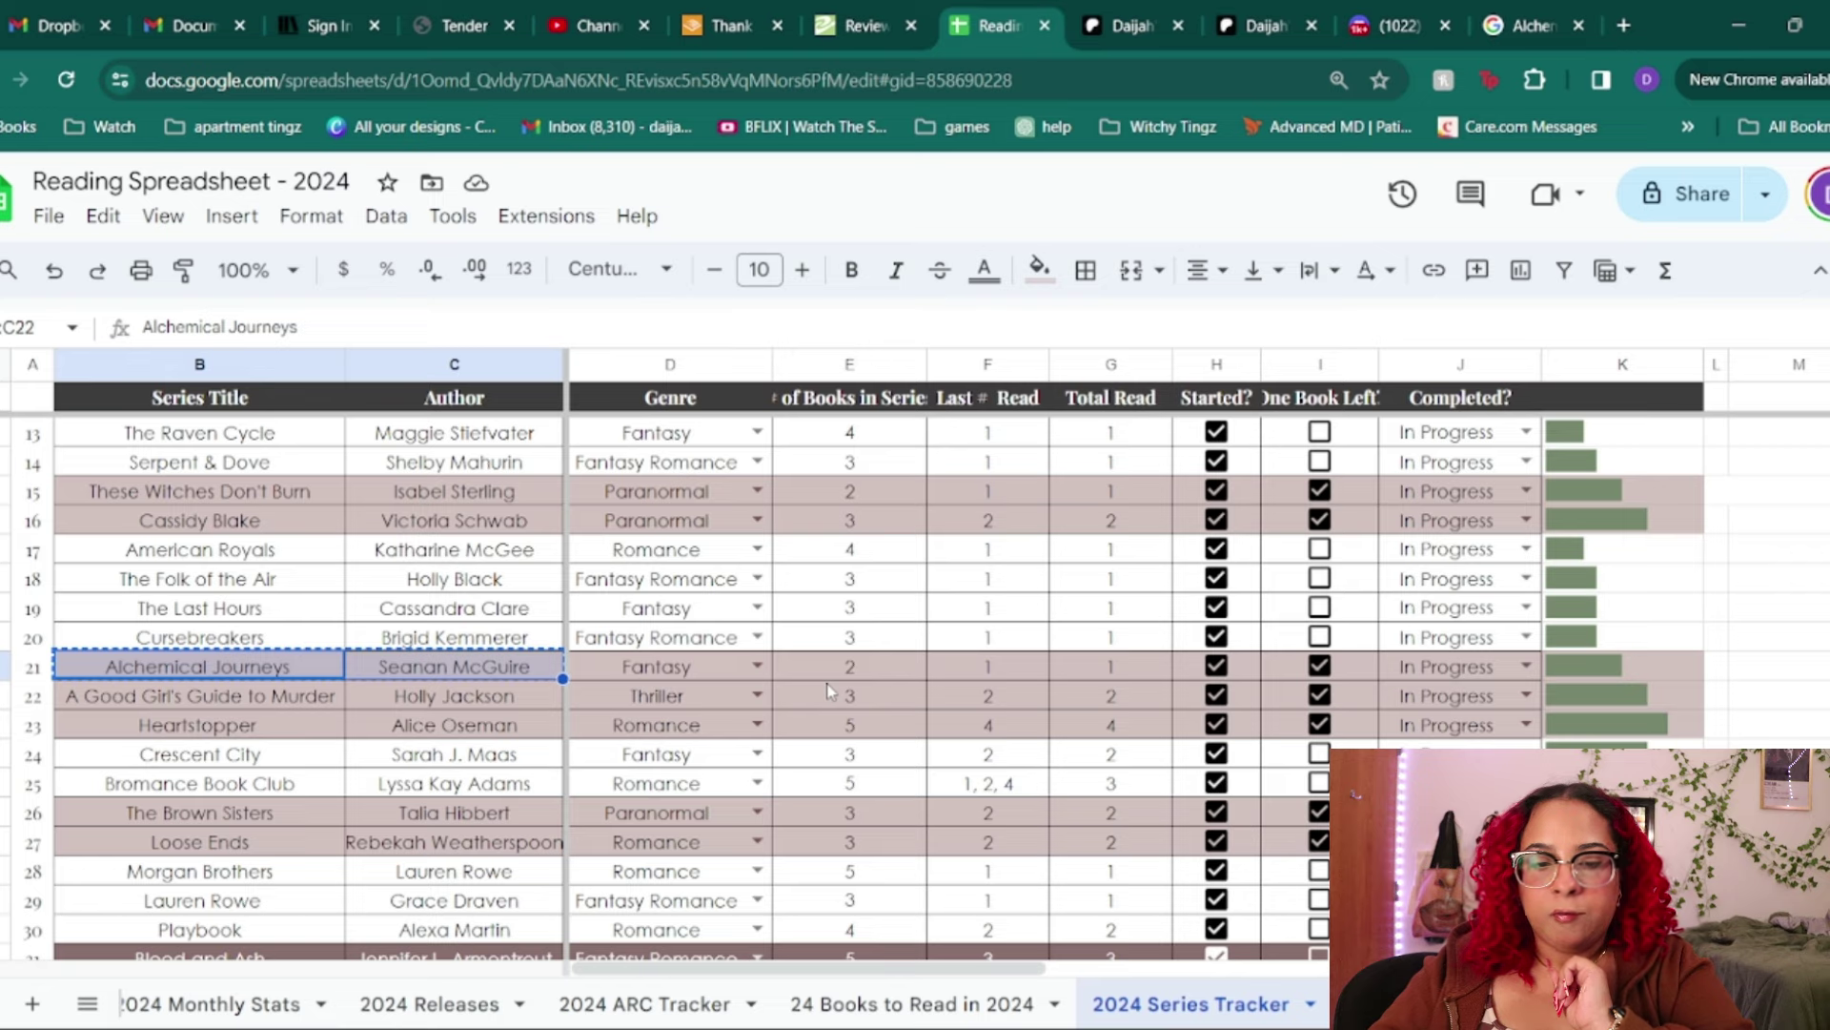
pyautogui.click(829, 678)
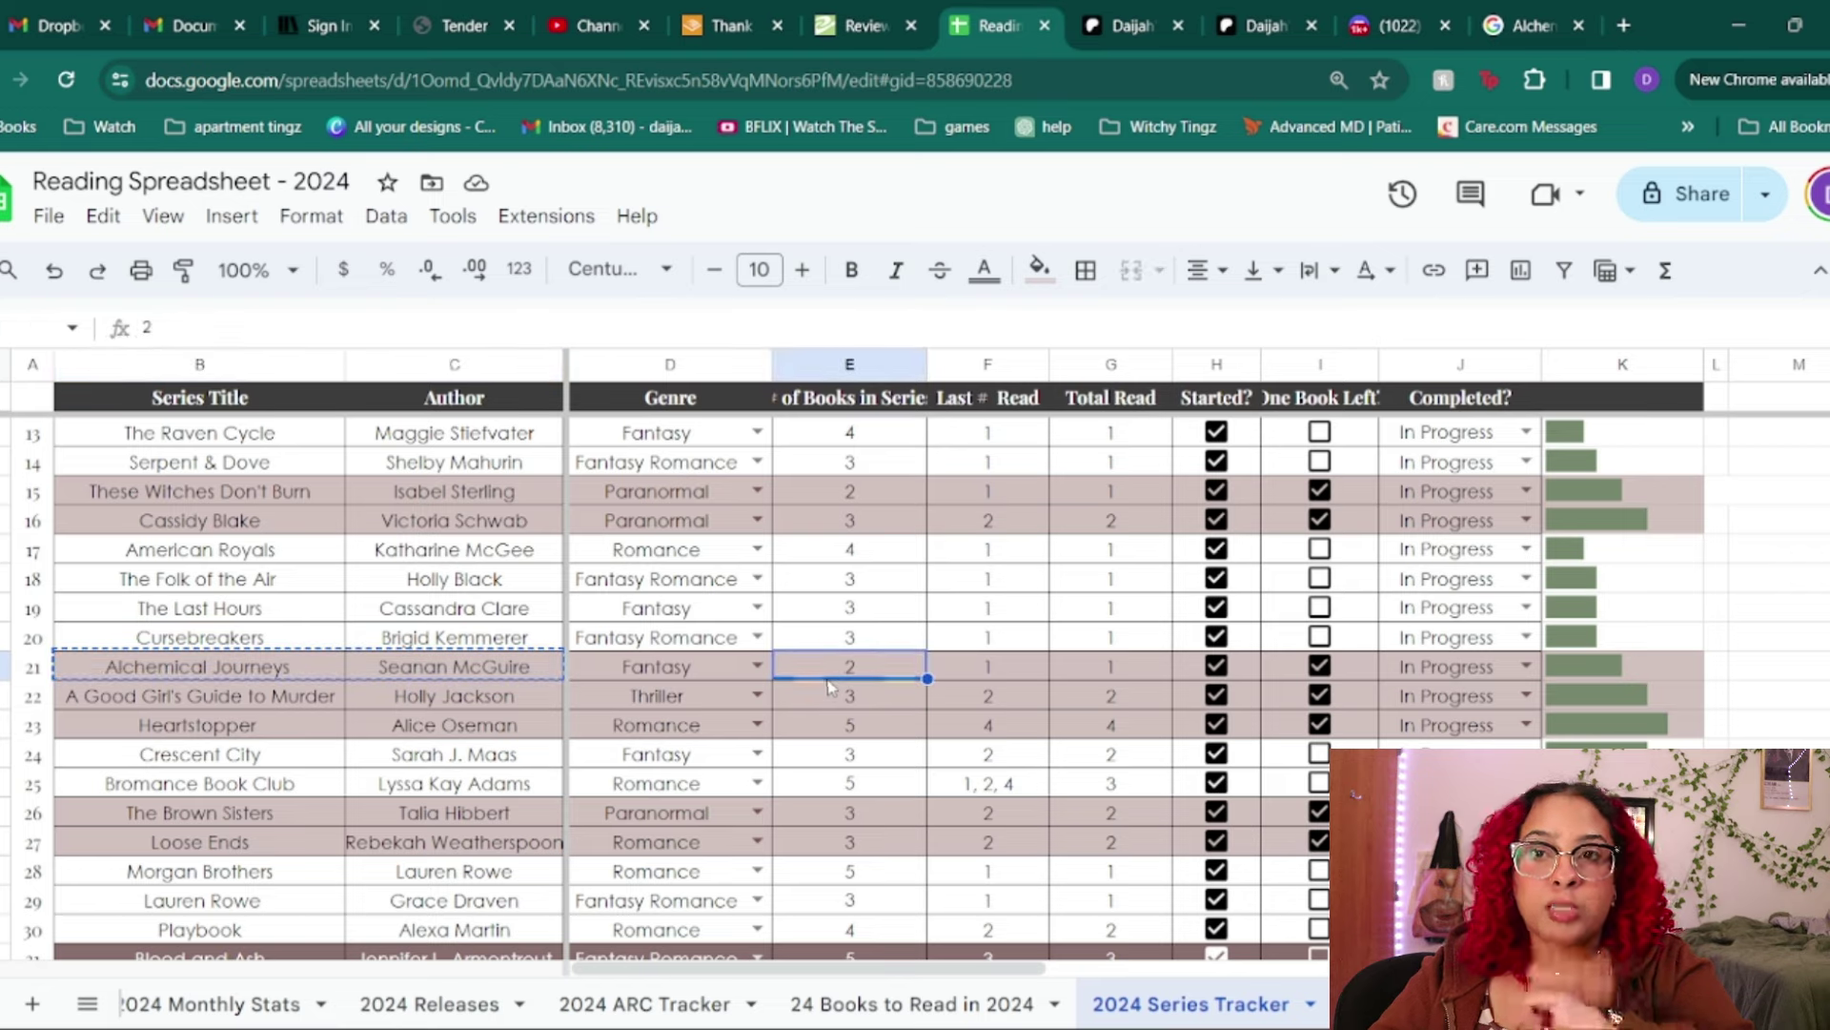
# - Check the reading progress recorded for A Good Girl's Guide to Murder
pyautogui.click(294, 699)
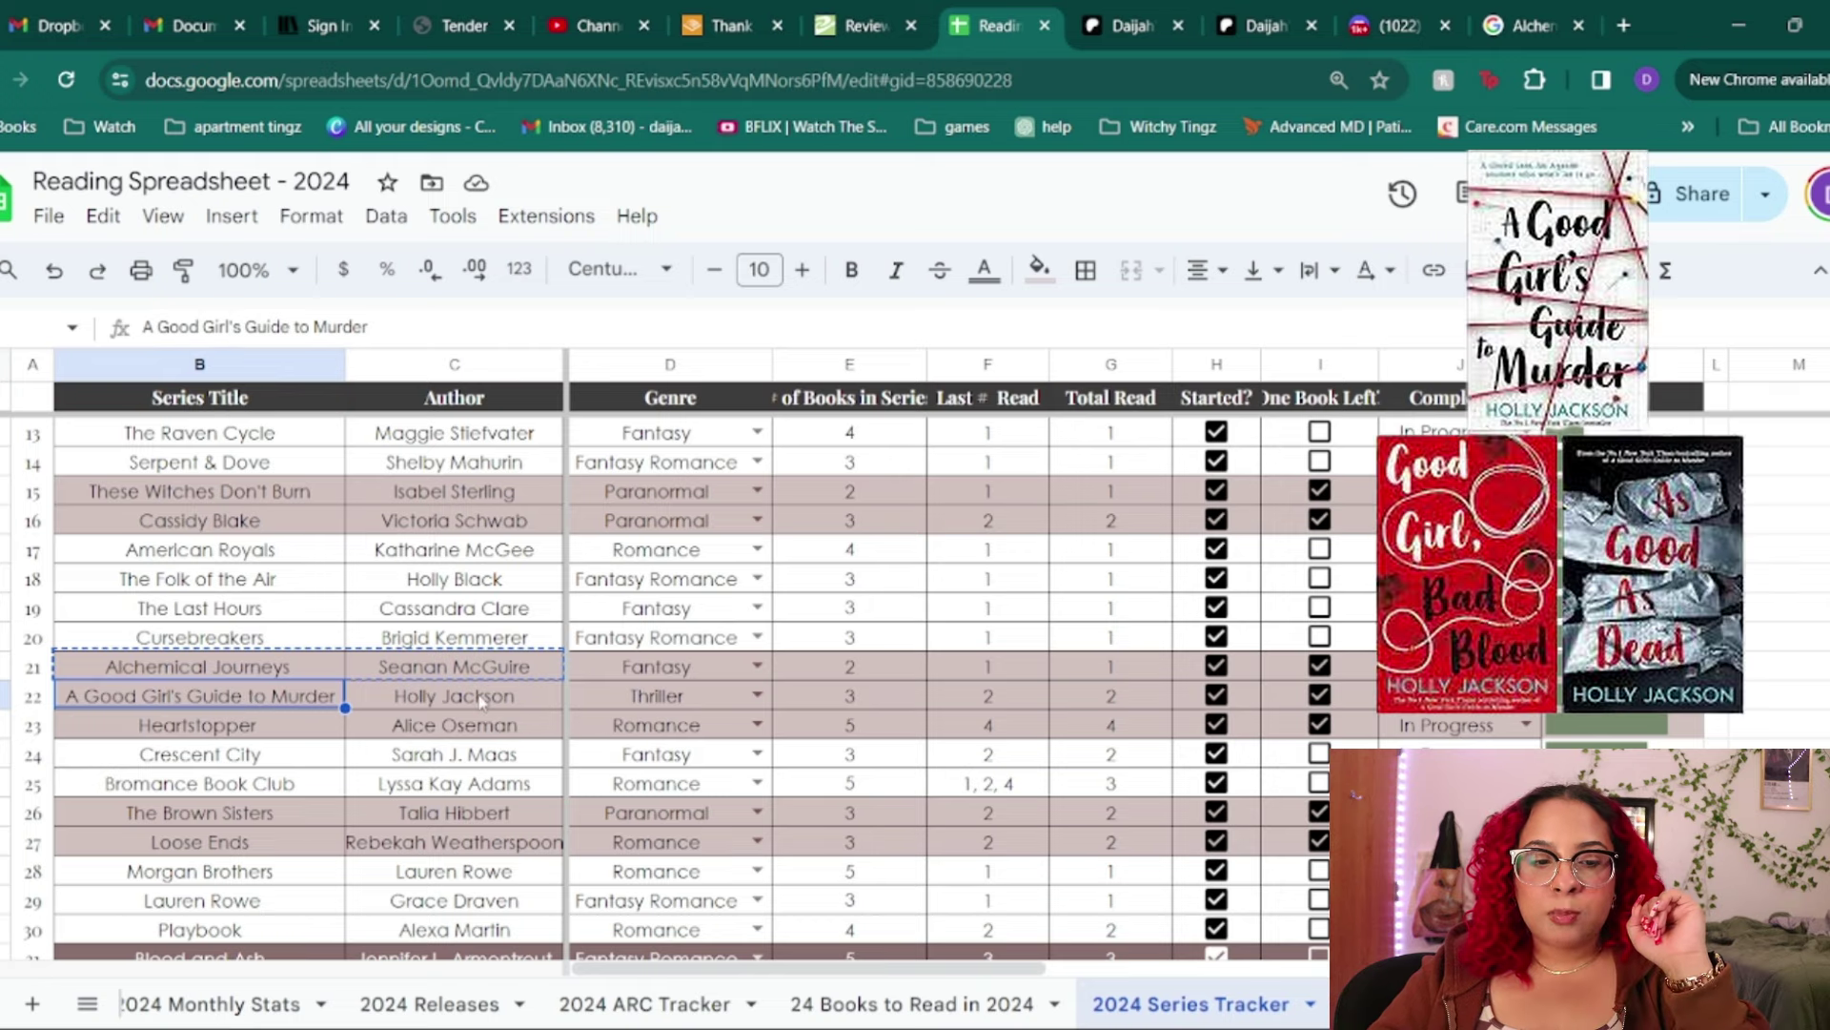
pyautogui.click(448, 698)
pyautogui.moveTo(219, 699); pyautogui.dragTo(486, 696)
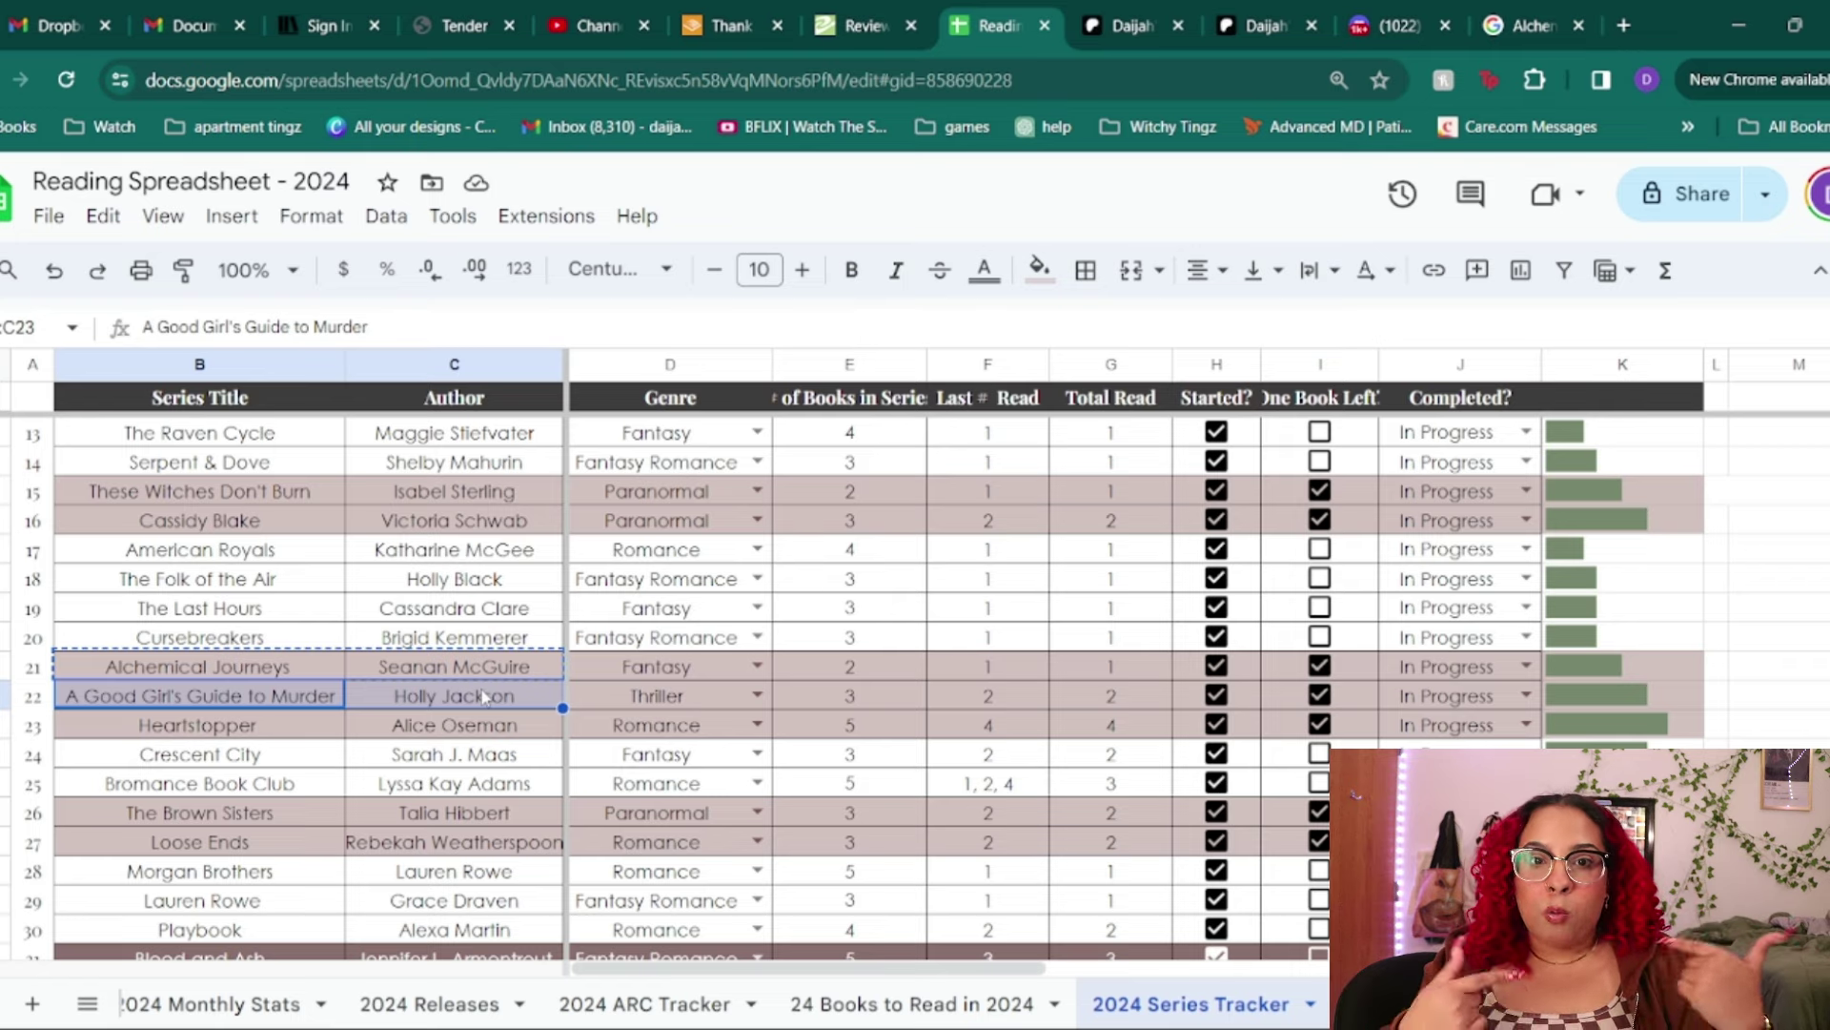
# - Fill the Crescent City row with the light mauve used for the other one-book-left series and tick its One Book Left checkbox
pyautogui.moveTo(239, 736); pyautogui.dragTo(492, 730)
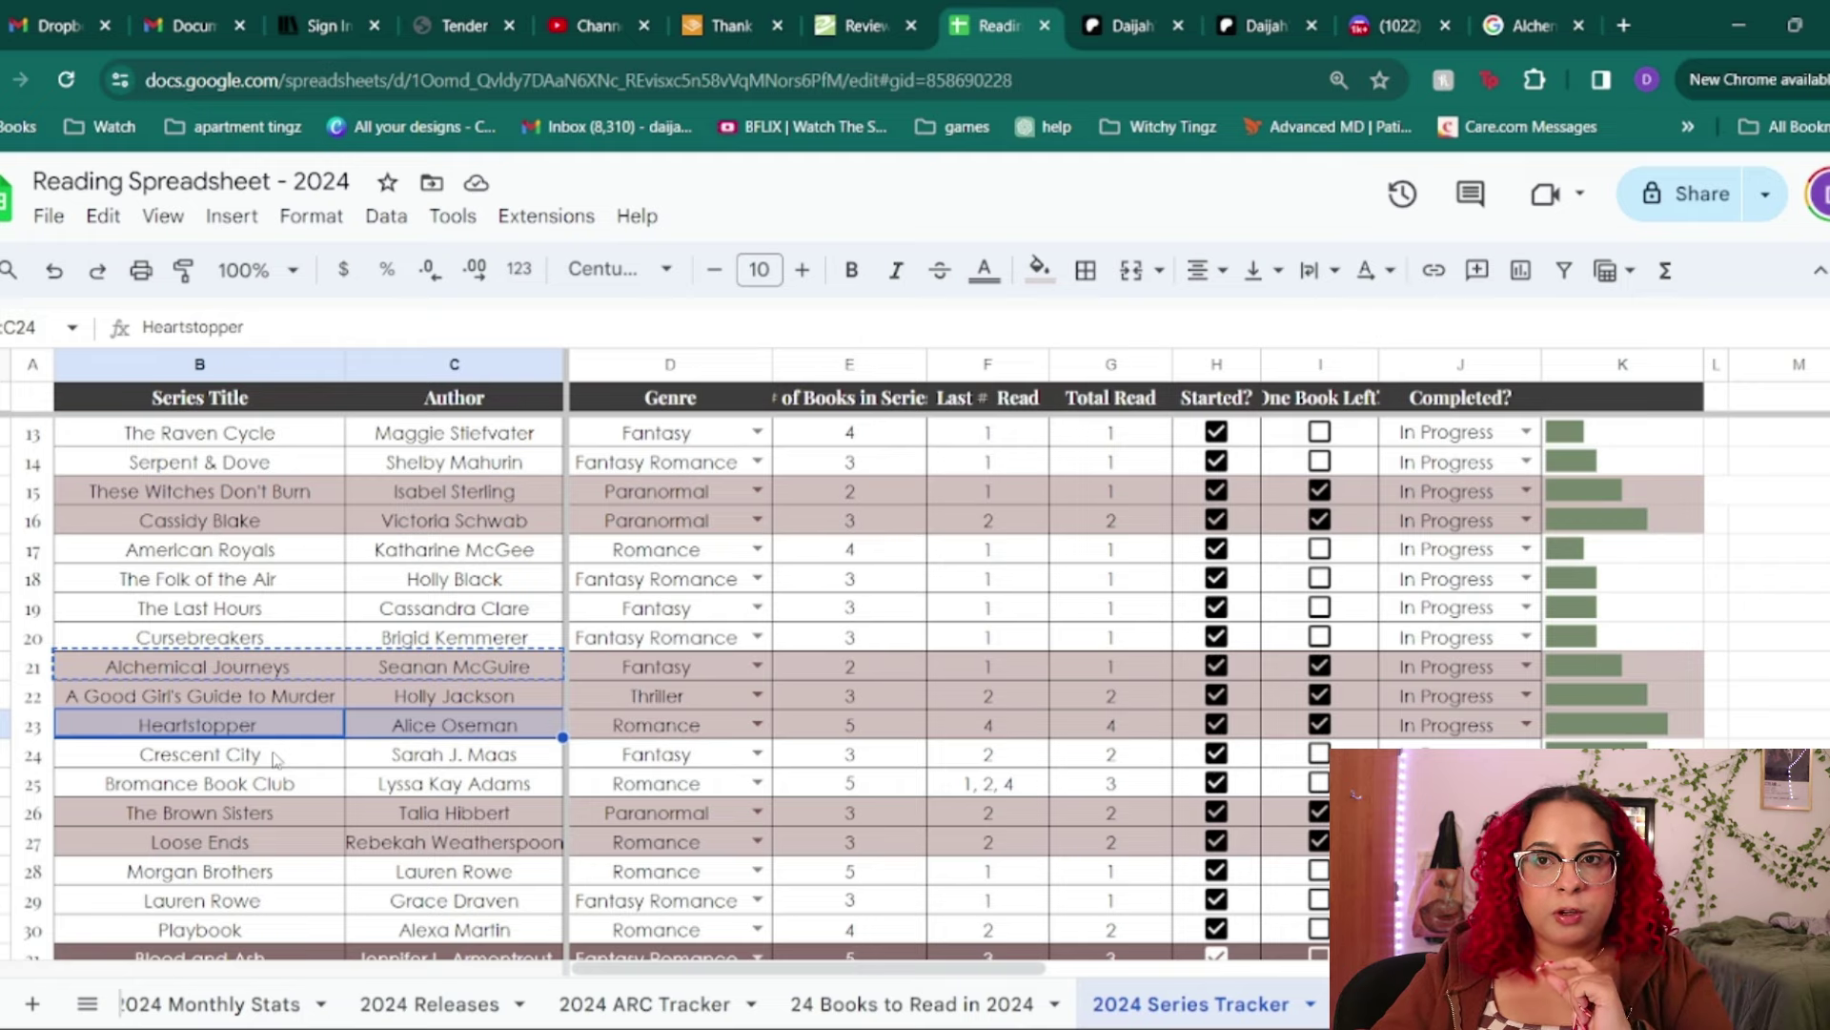
pyautogui.moveTo(274, 763); pyautogui.dragTo(454, 755)
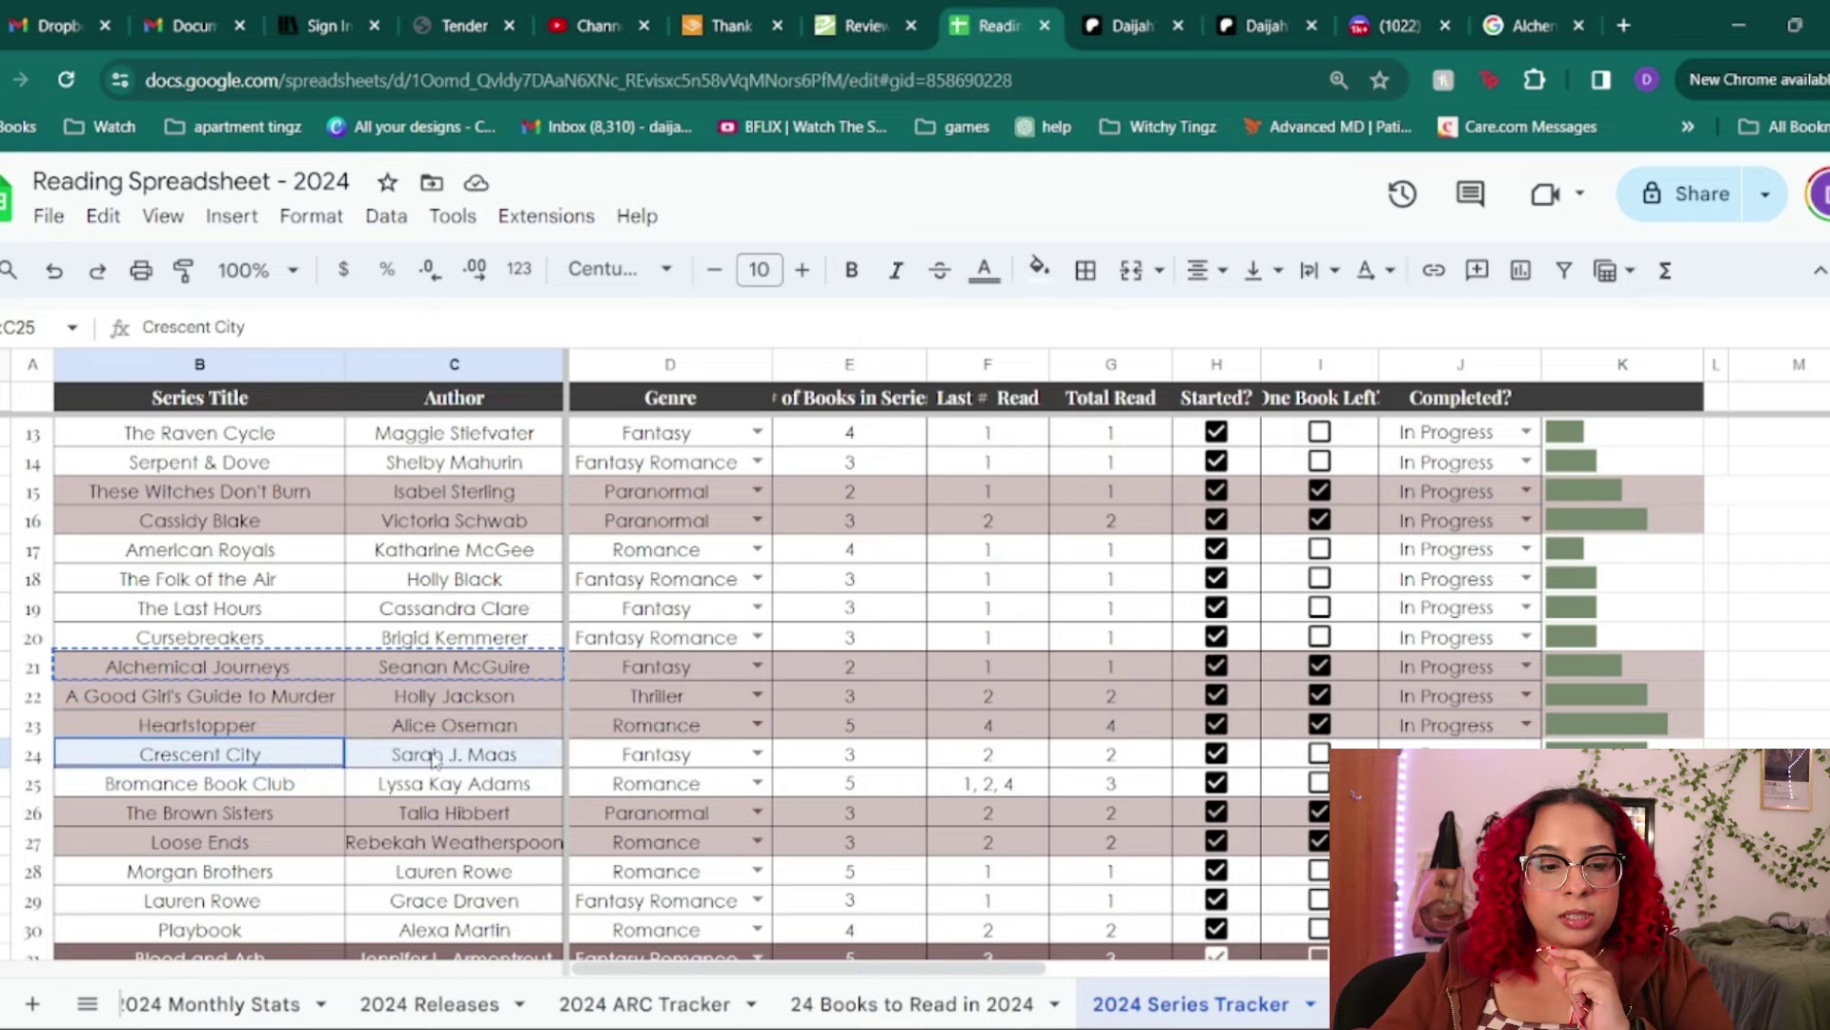
pyautogui.moveTo(246, 756)
pyautogui.mouseDown()
pyautogui.moveTo(1373, 784)
pyautogui.moveTo(1620, 758)
pyautogui.mouseUp()
pyautogui.click(1039, 270)
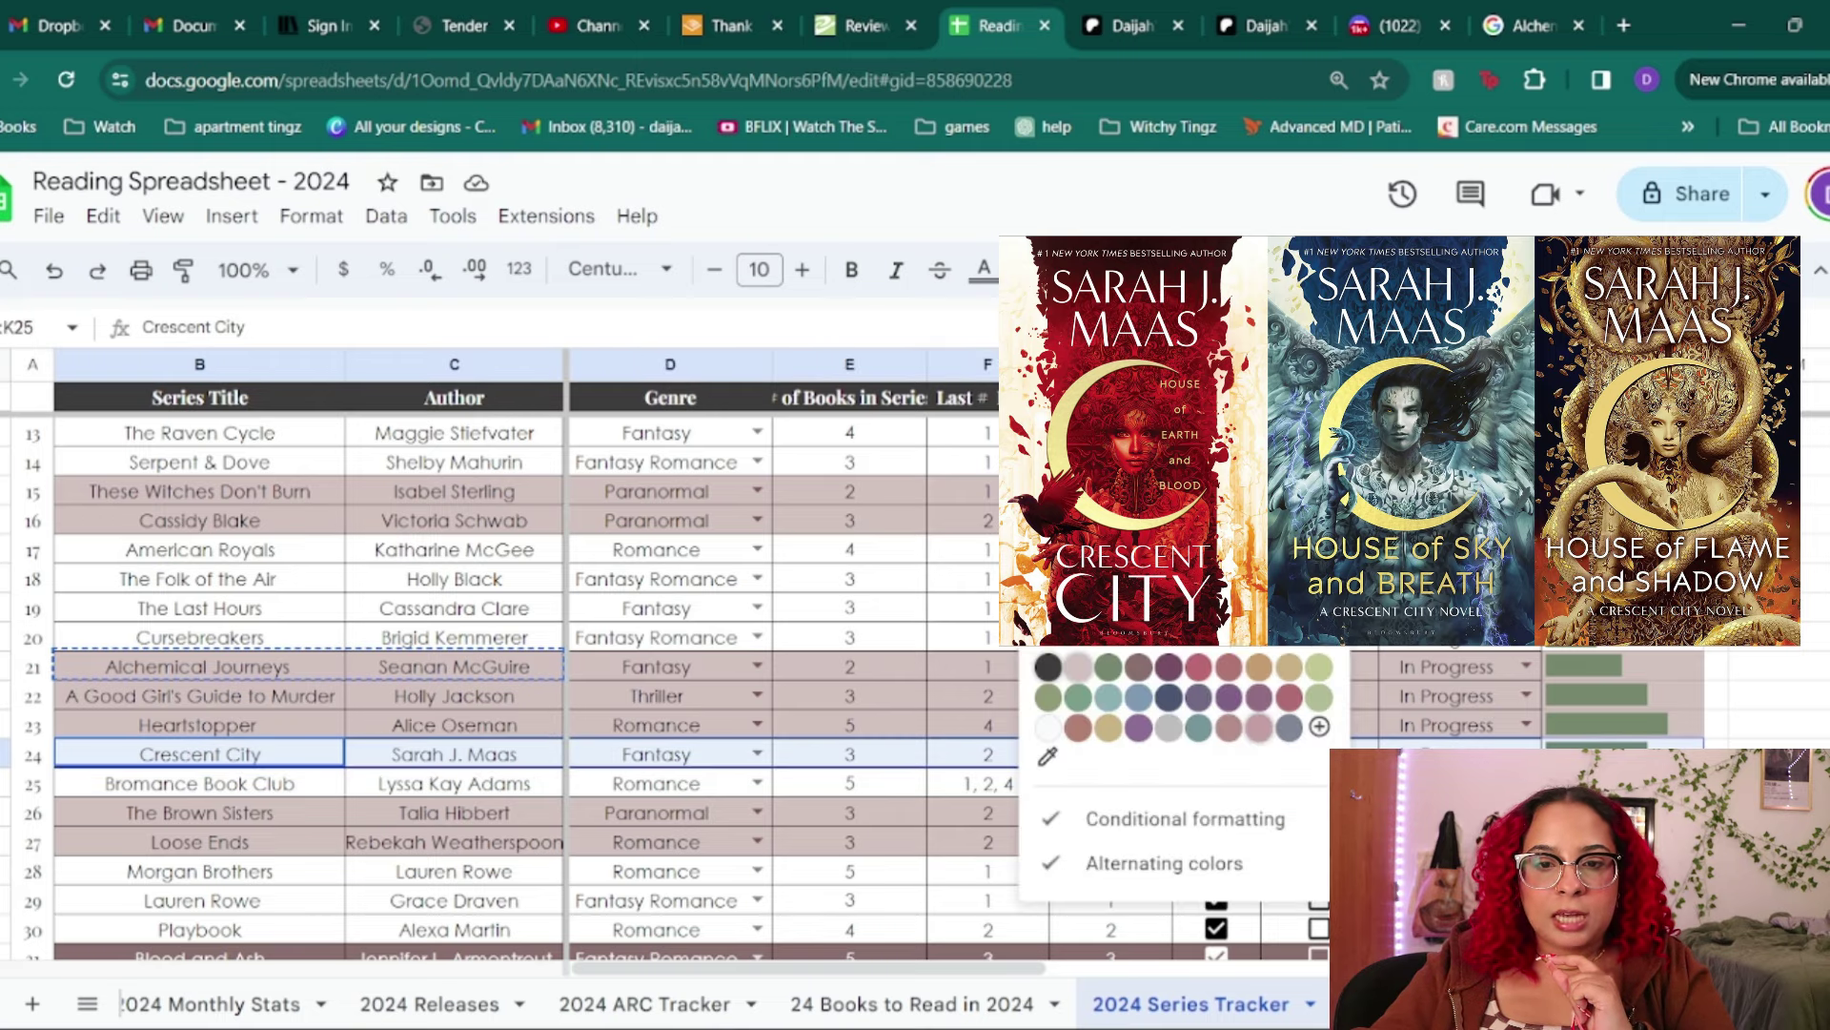
pyautogui.click(1078, 667)
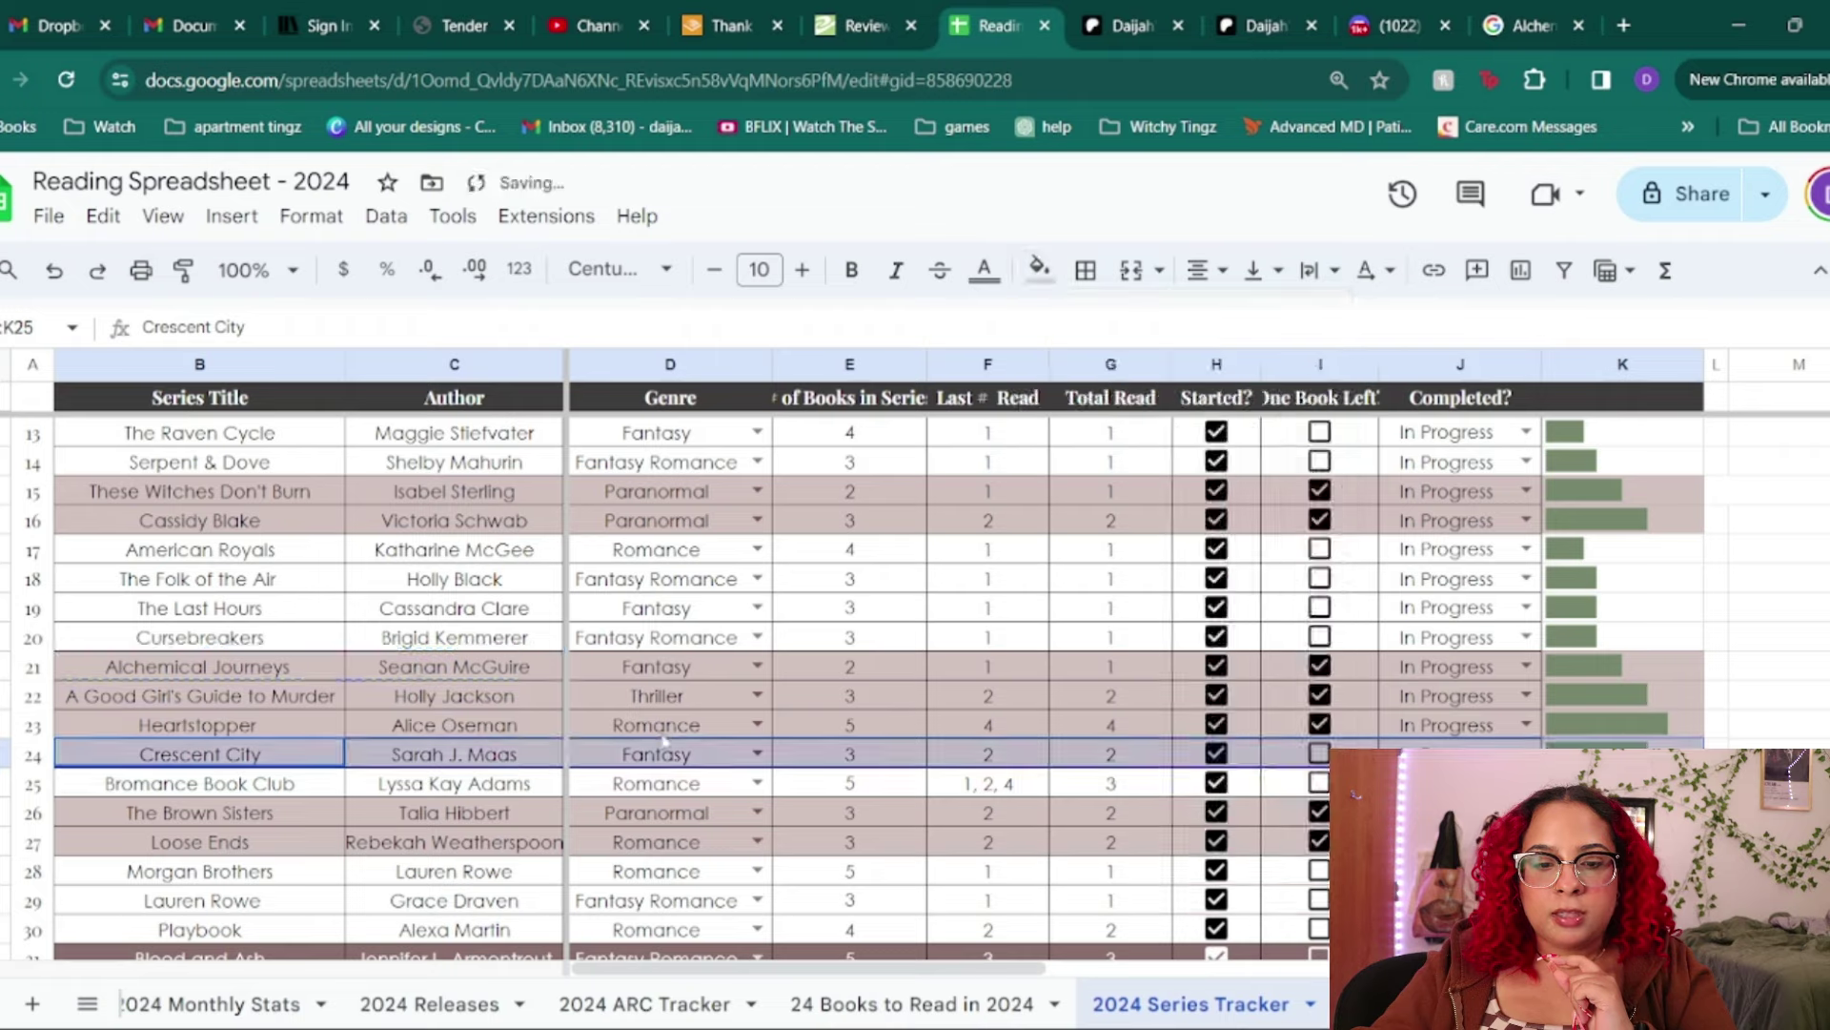
pyautogui.click(1319, 753)
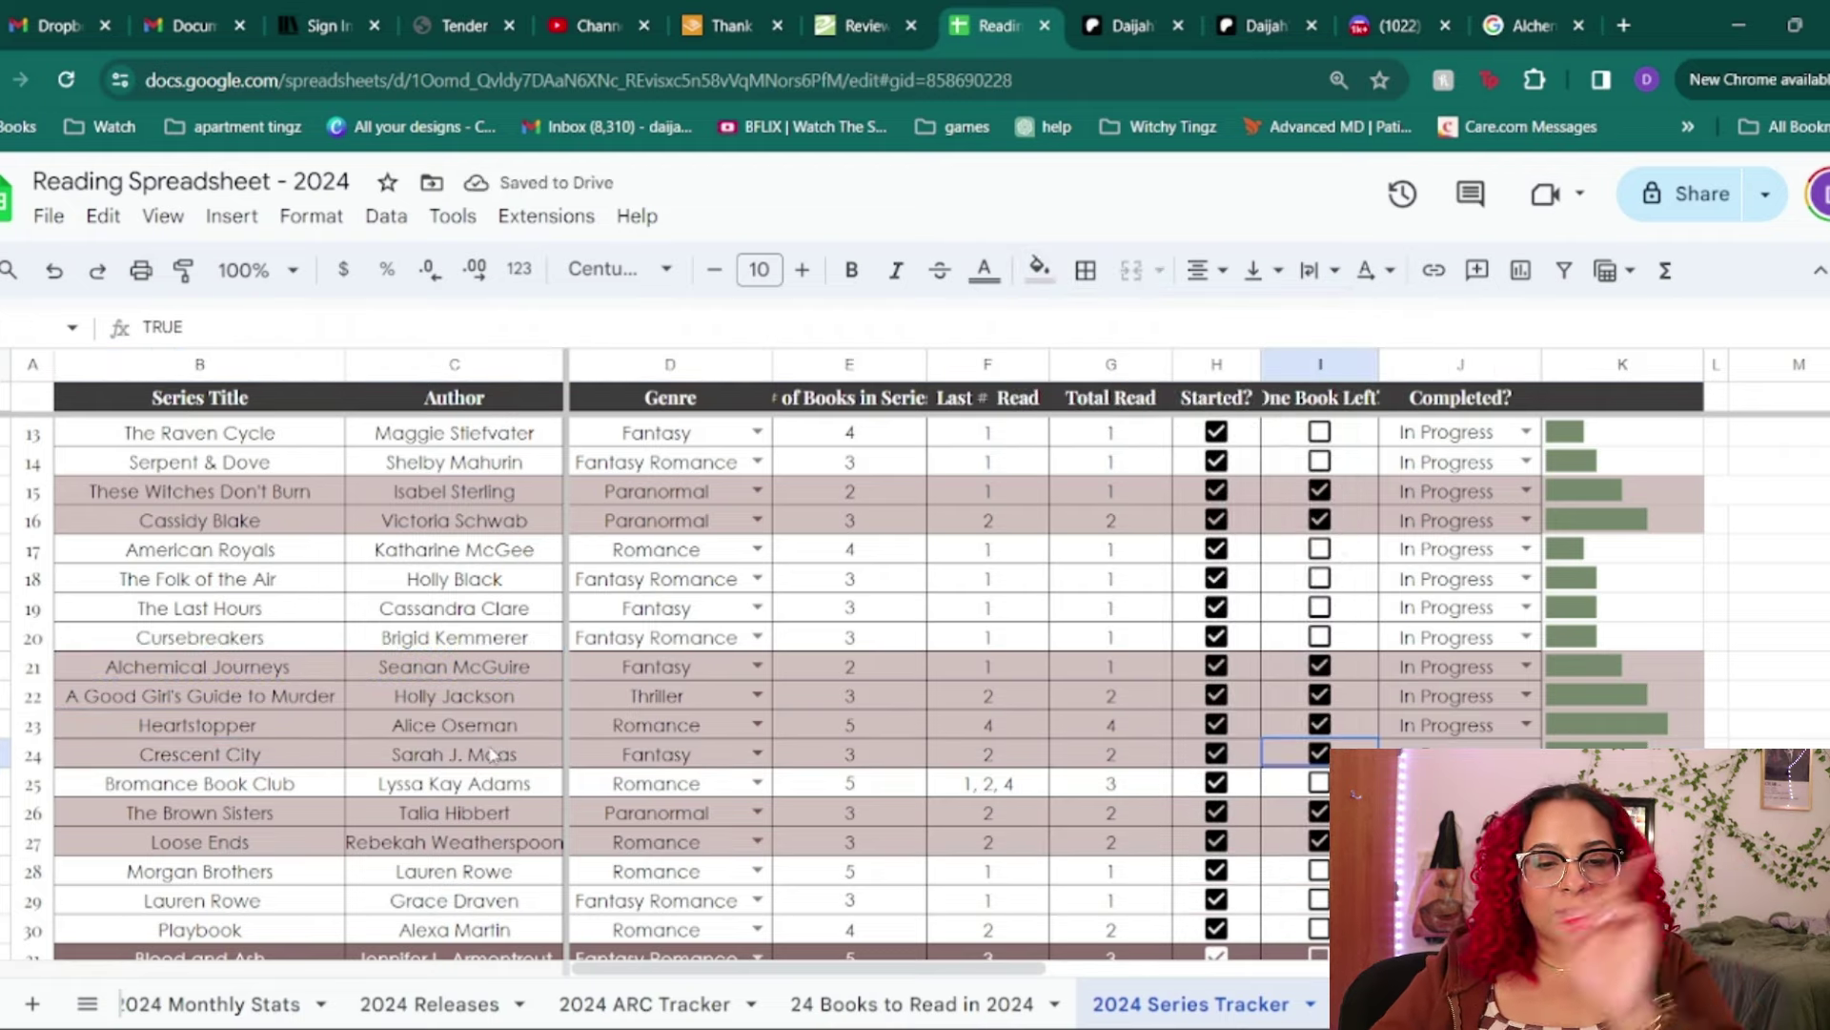
# - Review the entries for Bromance Book Club, The Brown Sisters and Morgan Brothers, checking which books in each have been read
pyautogui.scroll(-1, 853, 755)
pyautogui.scroll(-2, 853, 755)
pyautogui.click(124, 582)
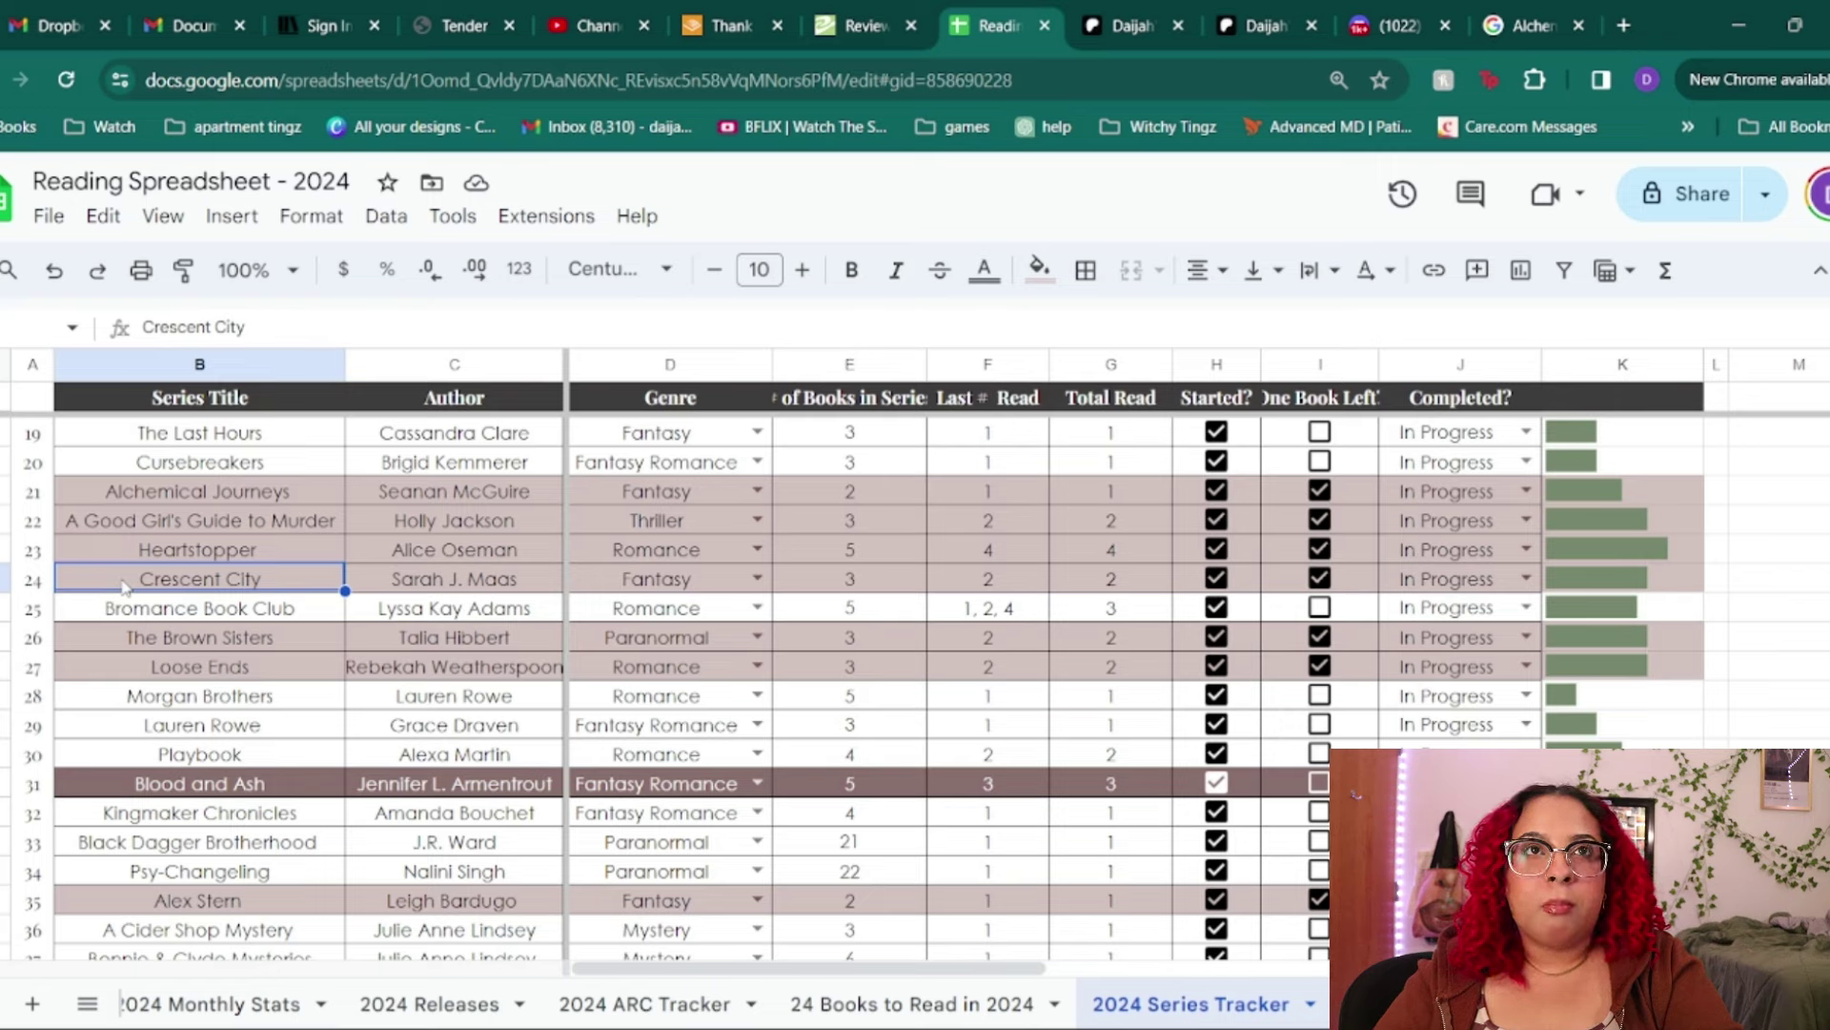
pyautogui.click(176, 610)
pyautogui.moveTo(222, 625); pyautogui.dragTo(887, 618)
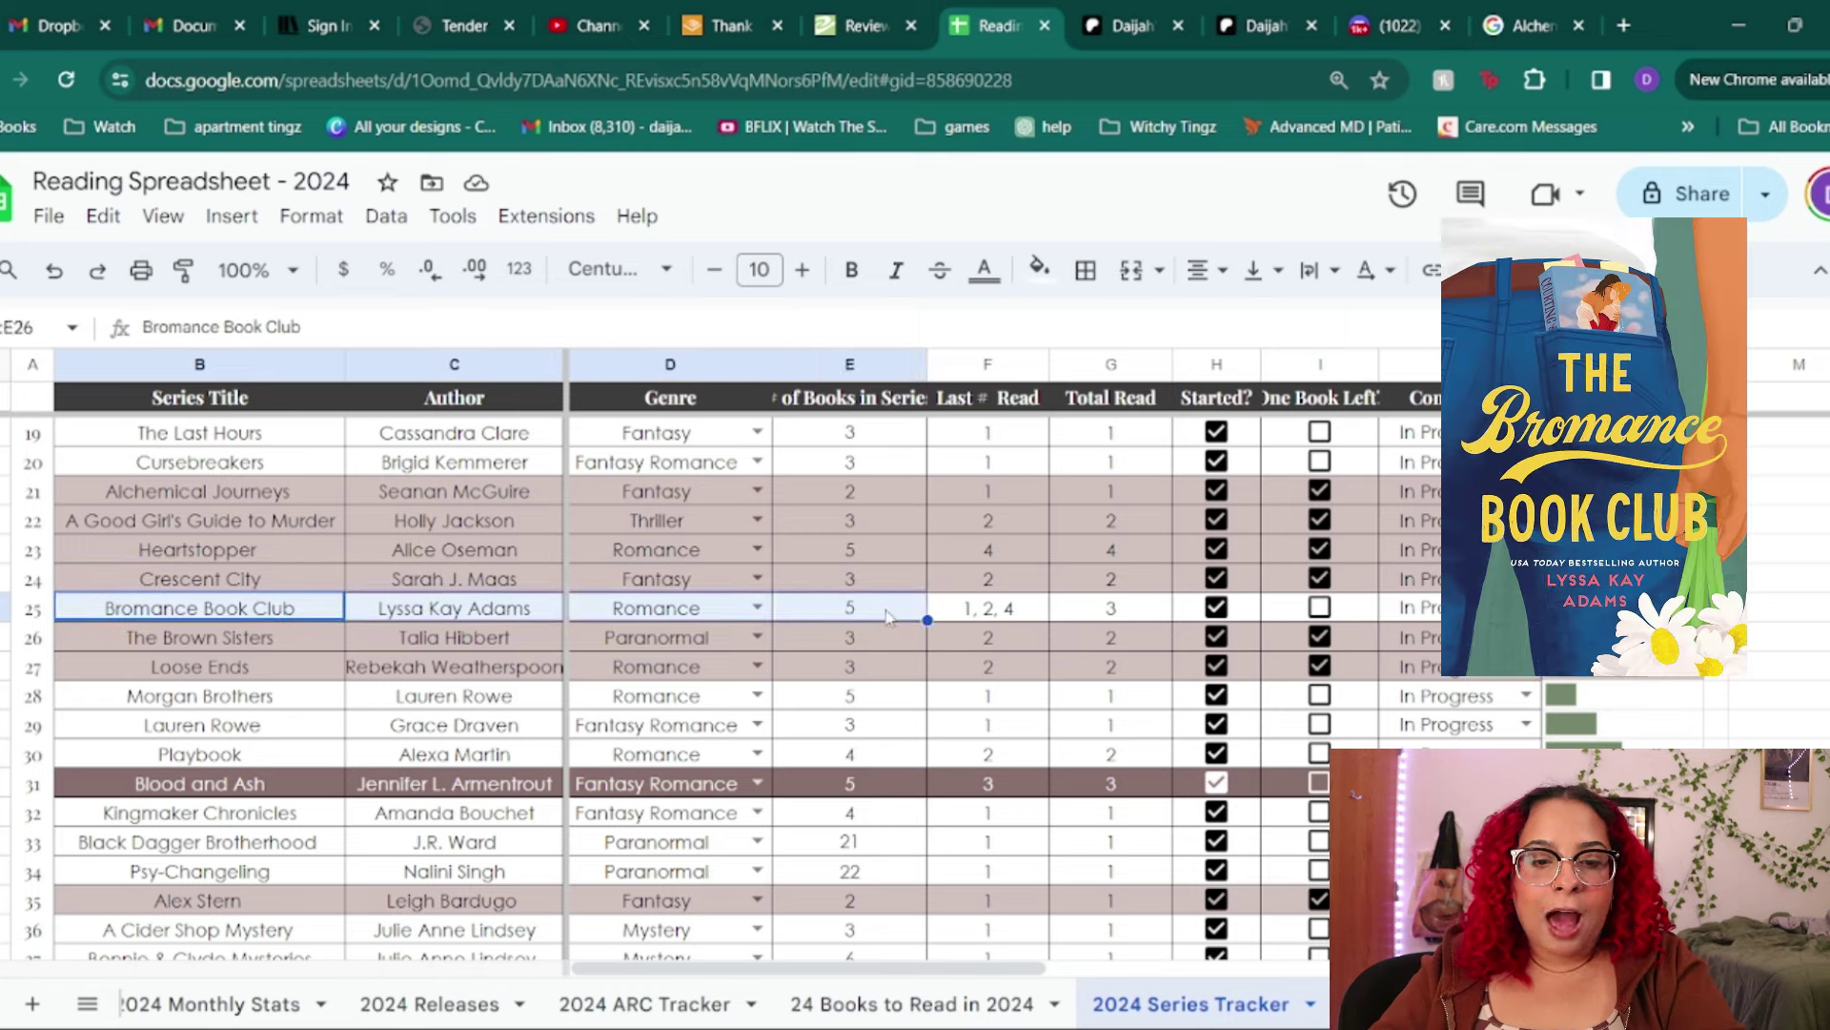
pyautogui.click(1012, 620)
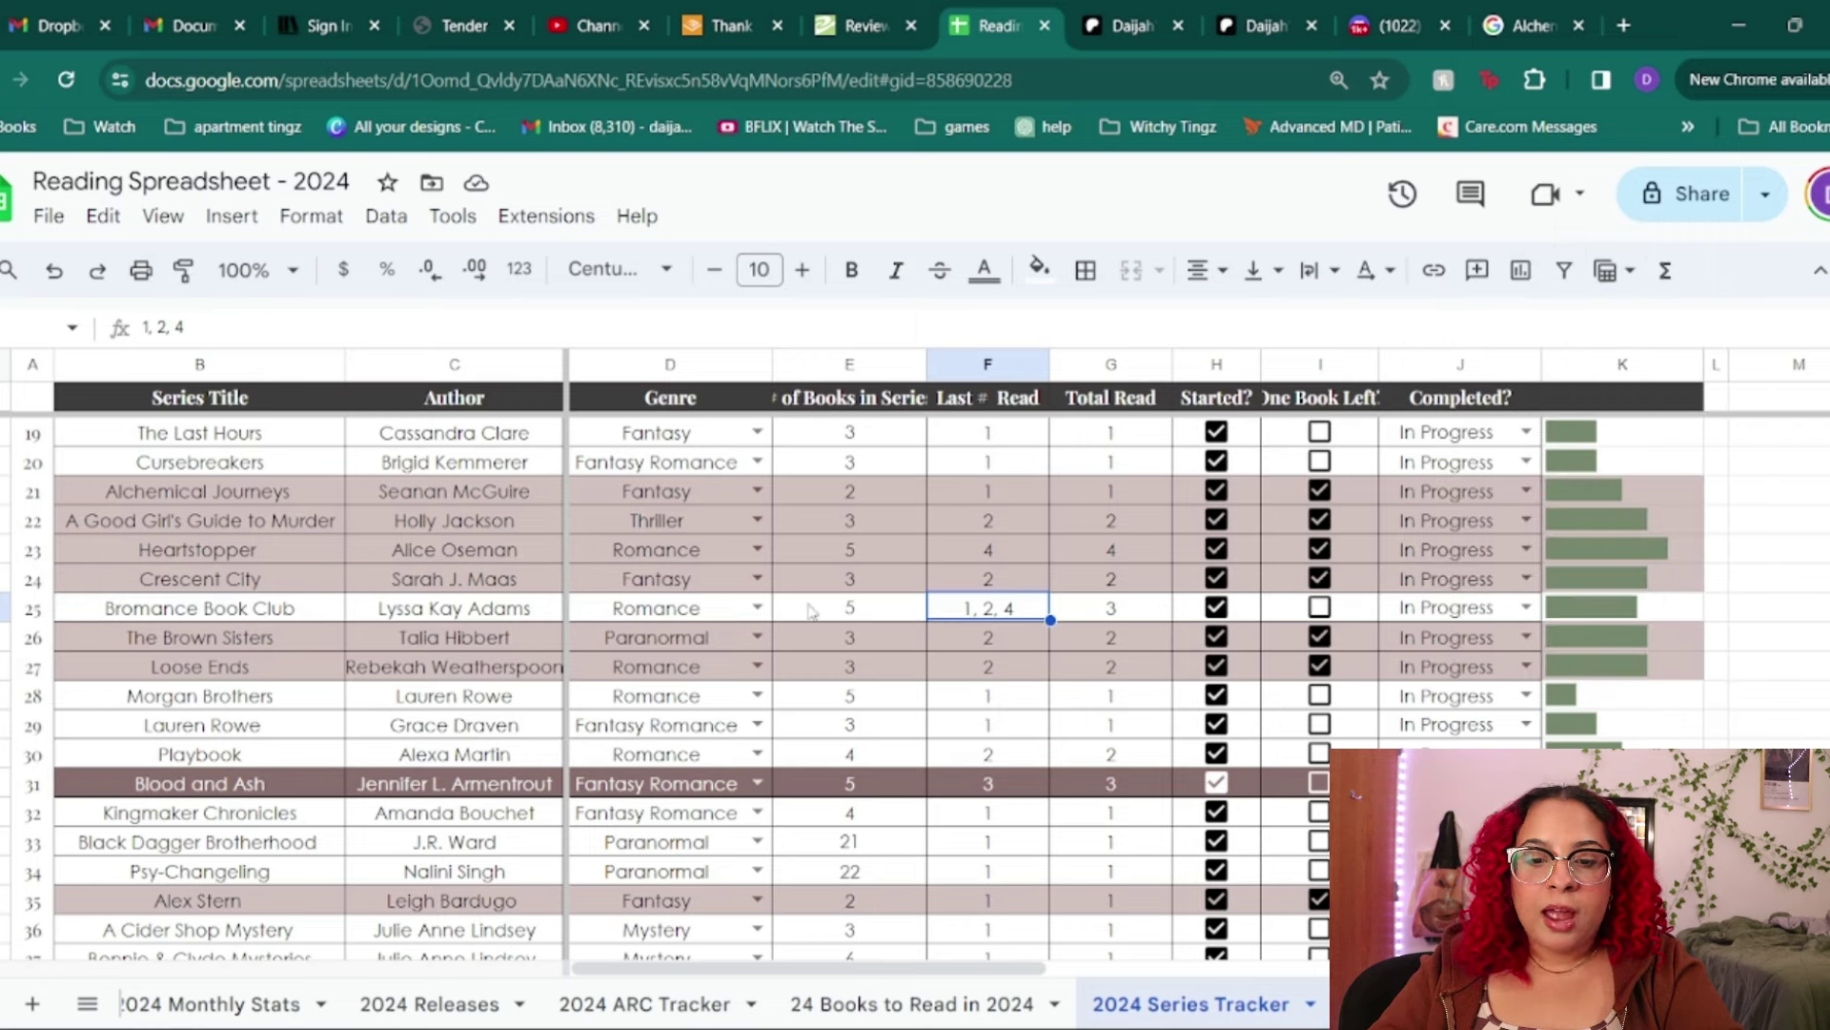
pyautogui.moveTo(191, 625); pyautogui.dragTo(979, 611)
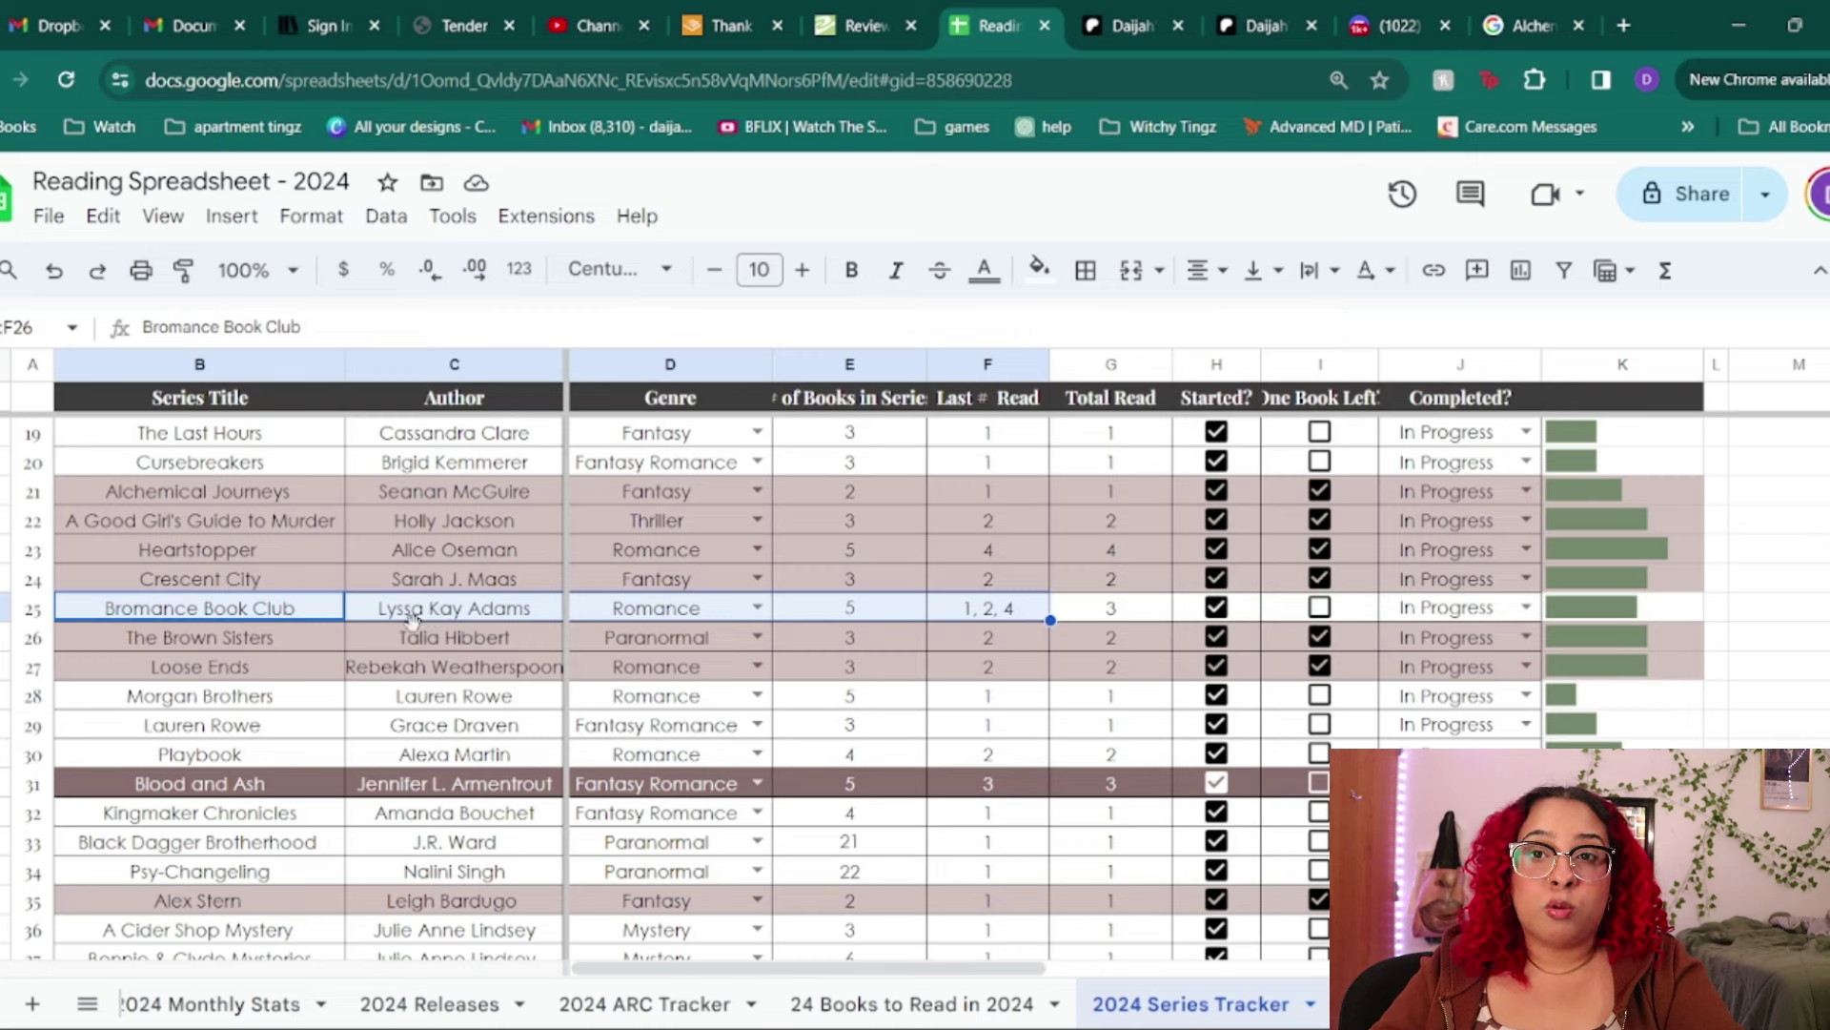
pyautogui.click(281, 647)
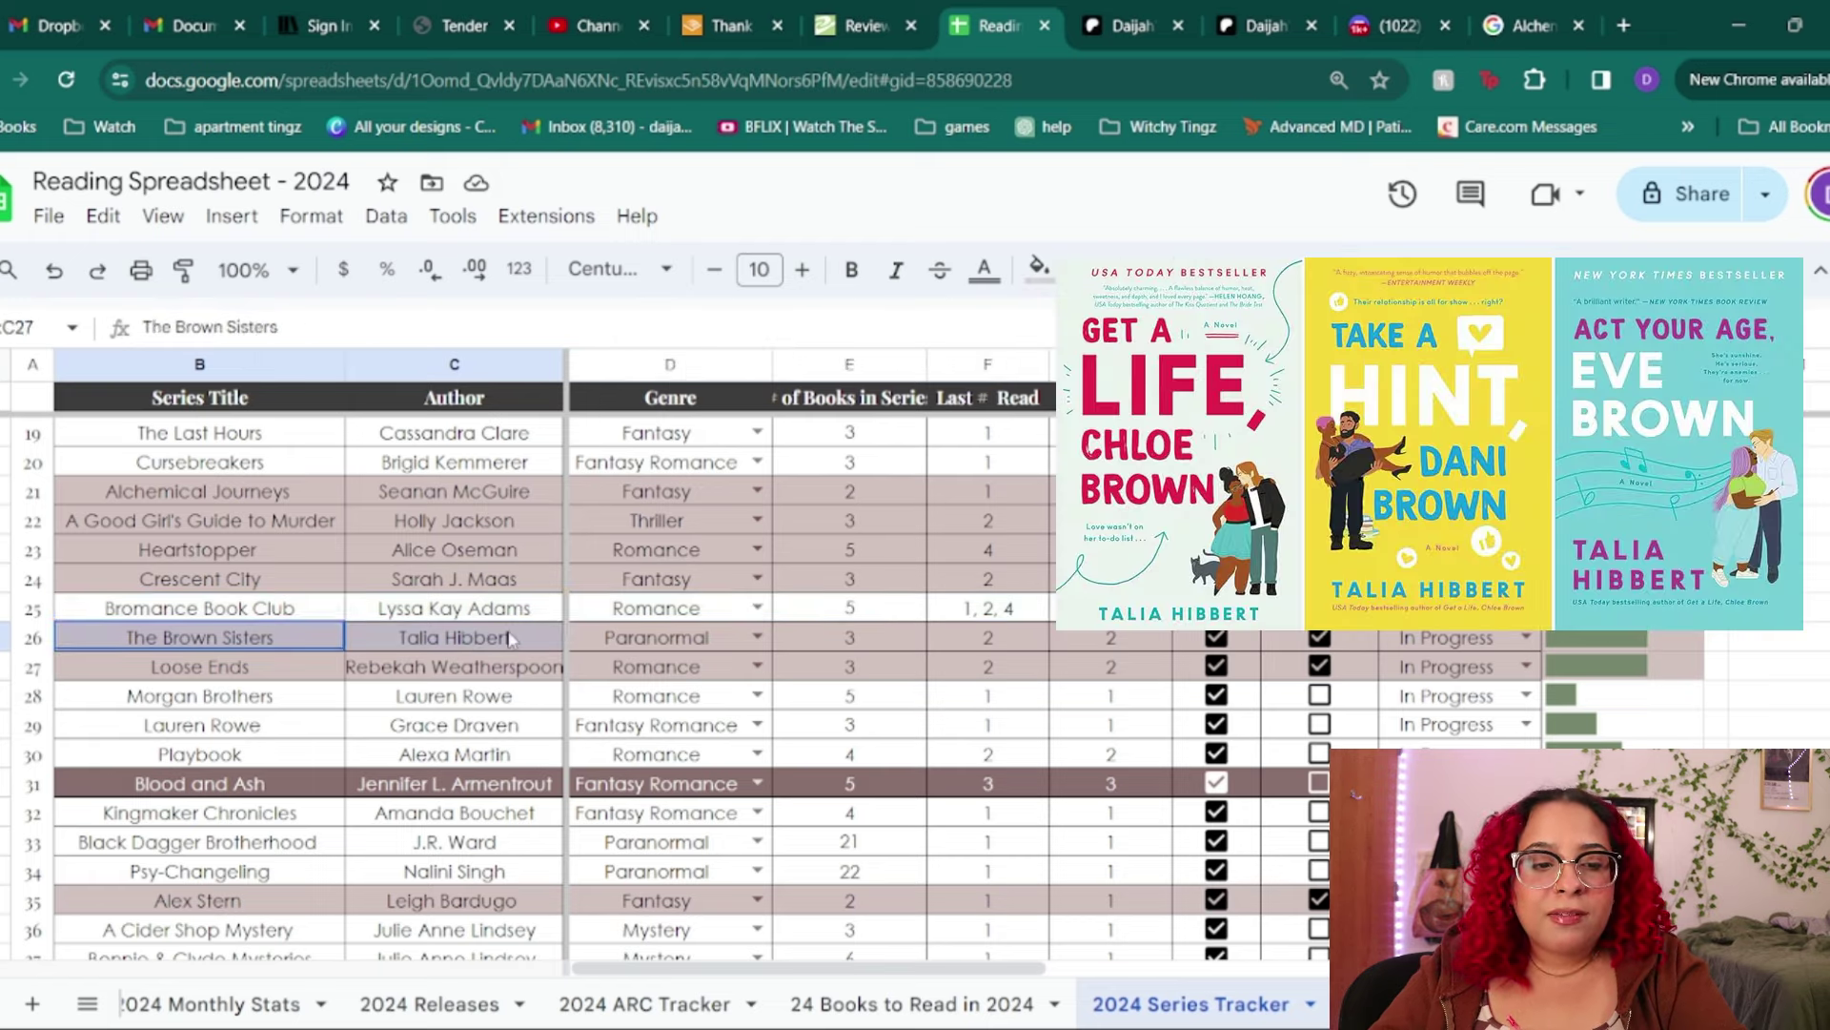
pyautogui.moveTo(510, 639); pyautogui.dragTo(510, 639)
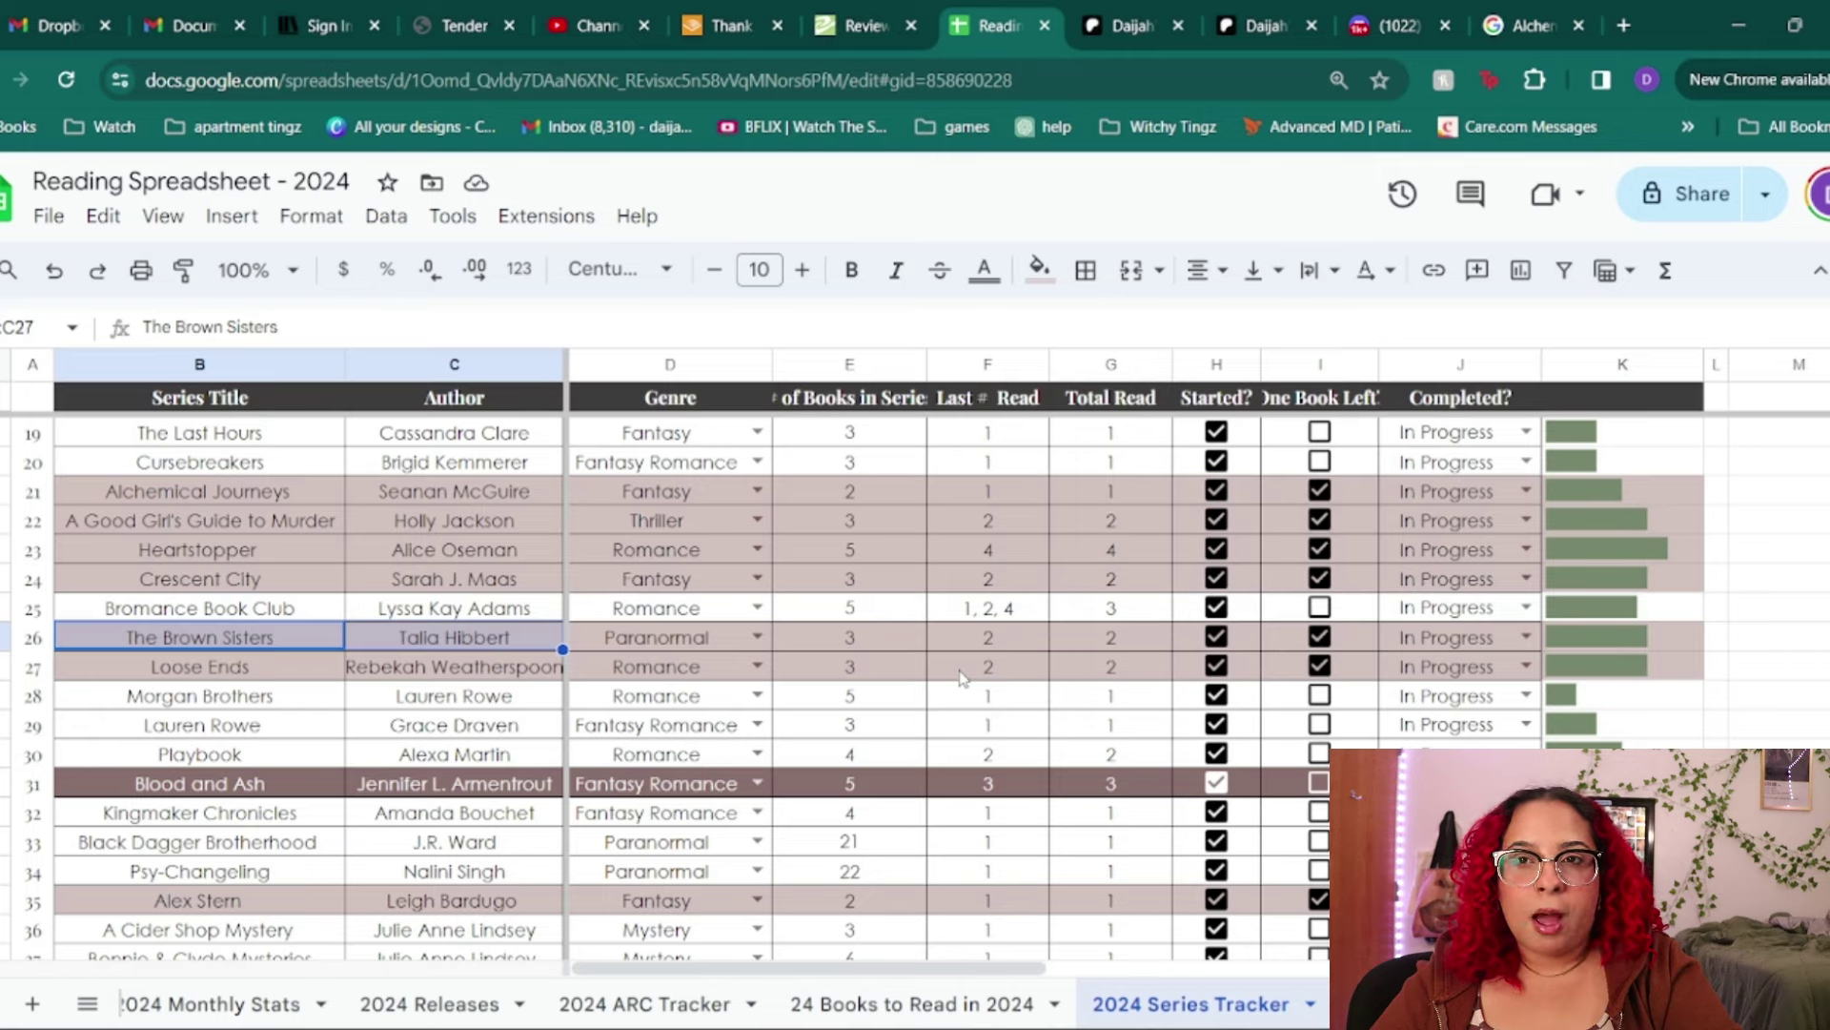
pyautogui.scroll(-2, 961, 677)
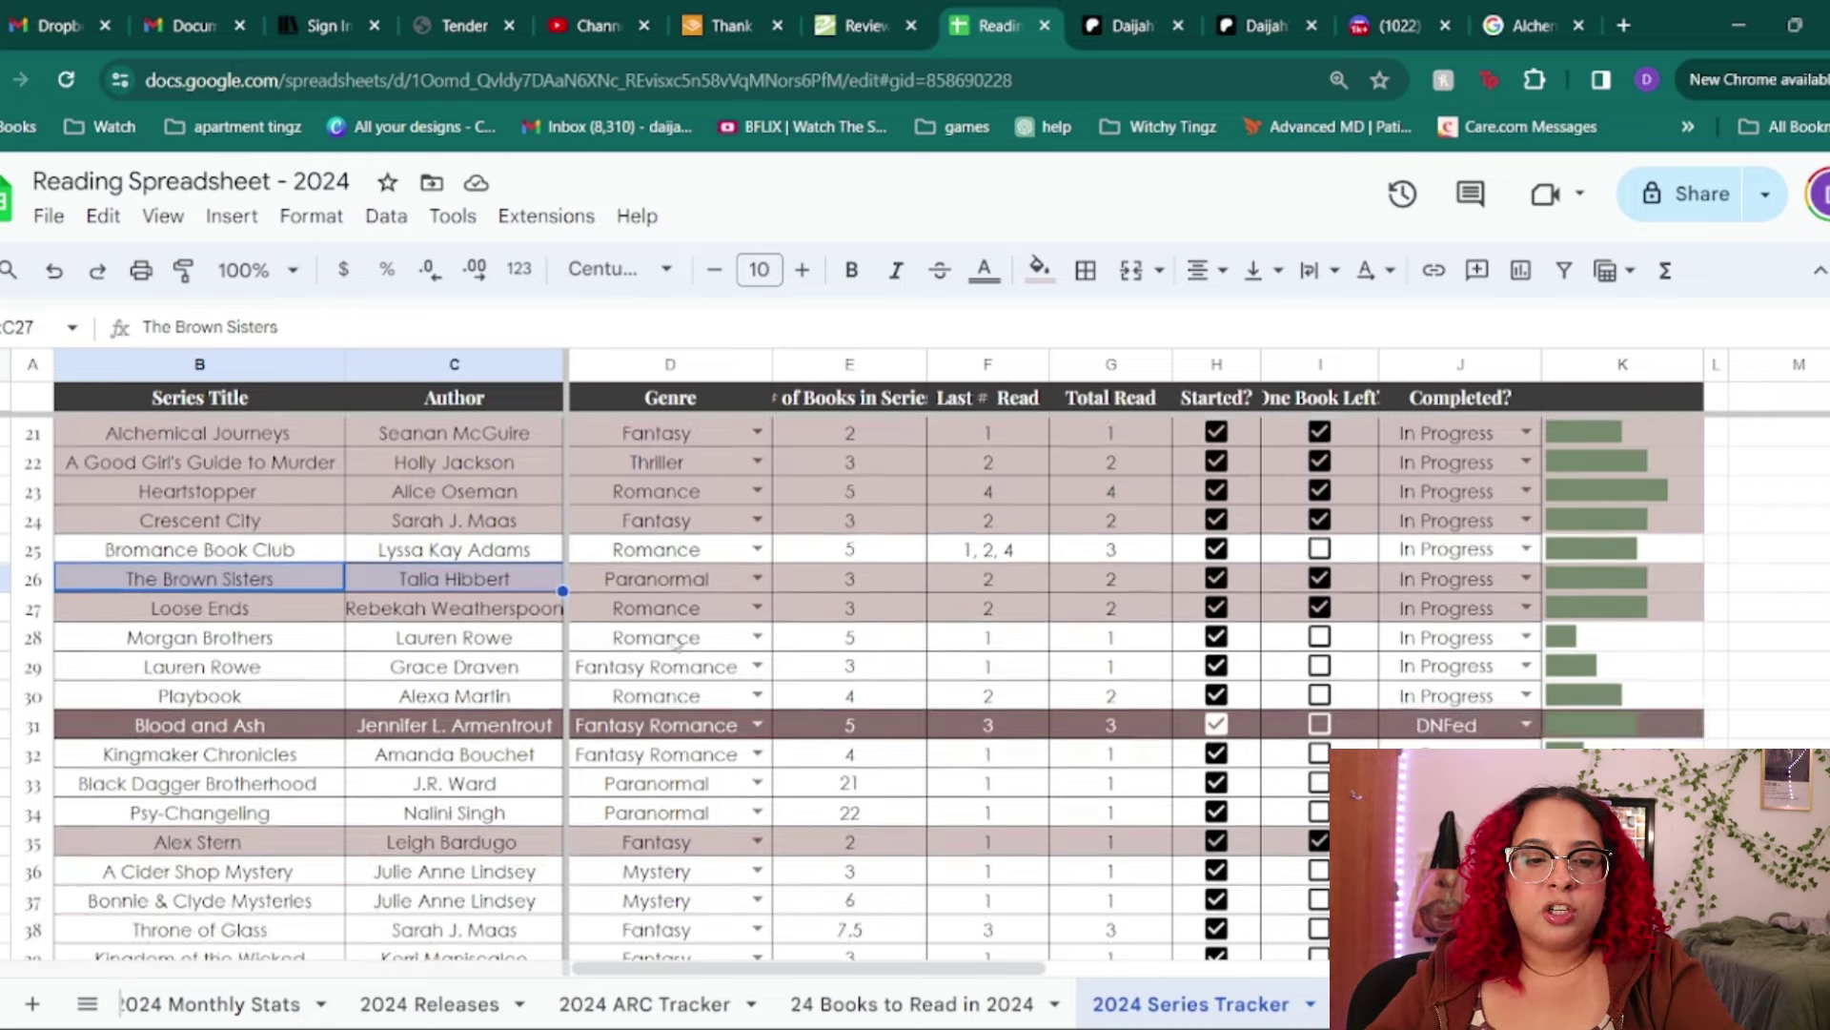
pyautogui.moveTo(200, 578); pyautogui.dragTo(524, 583)
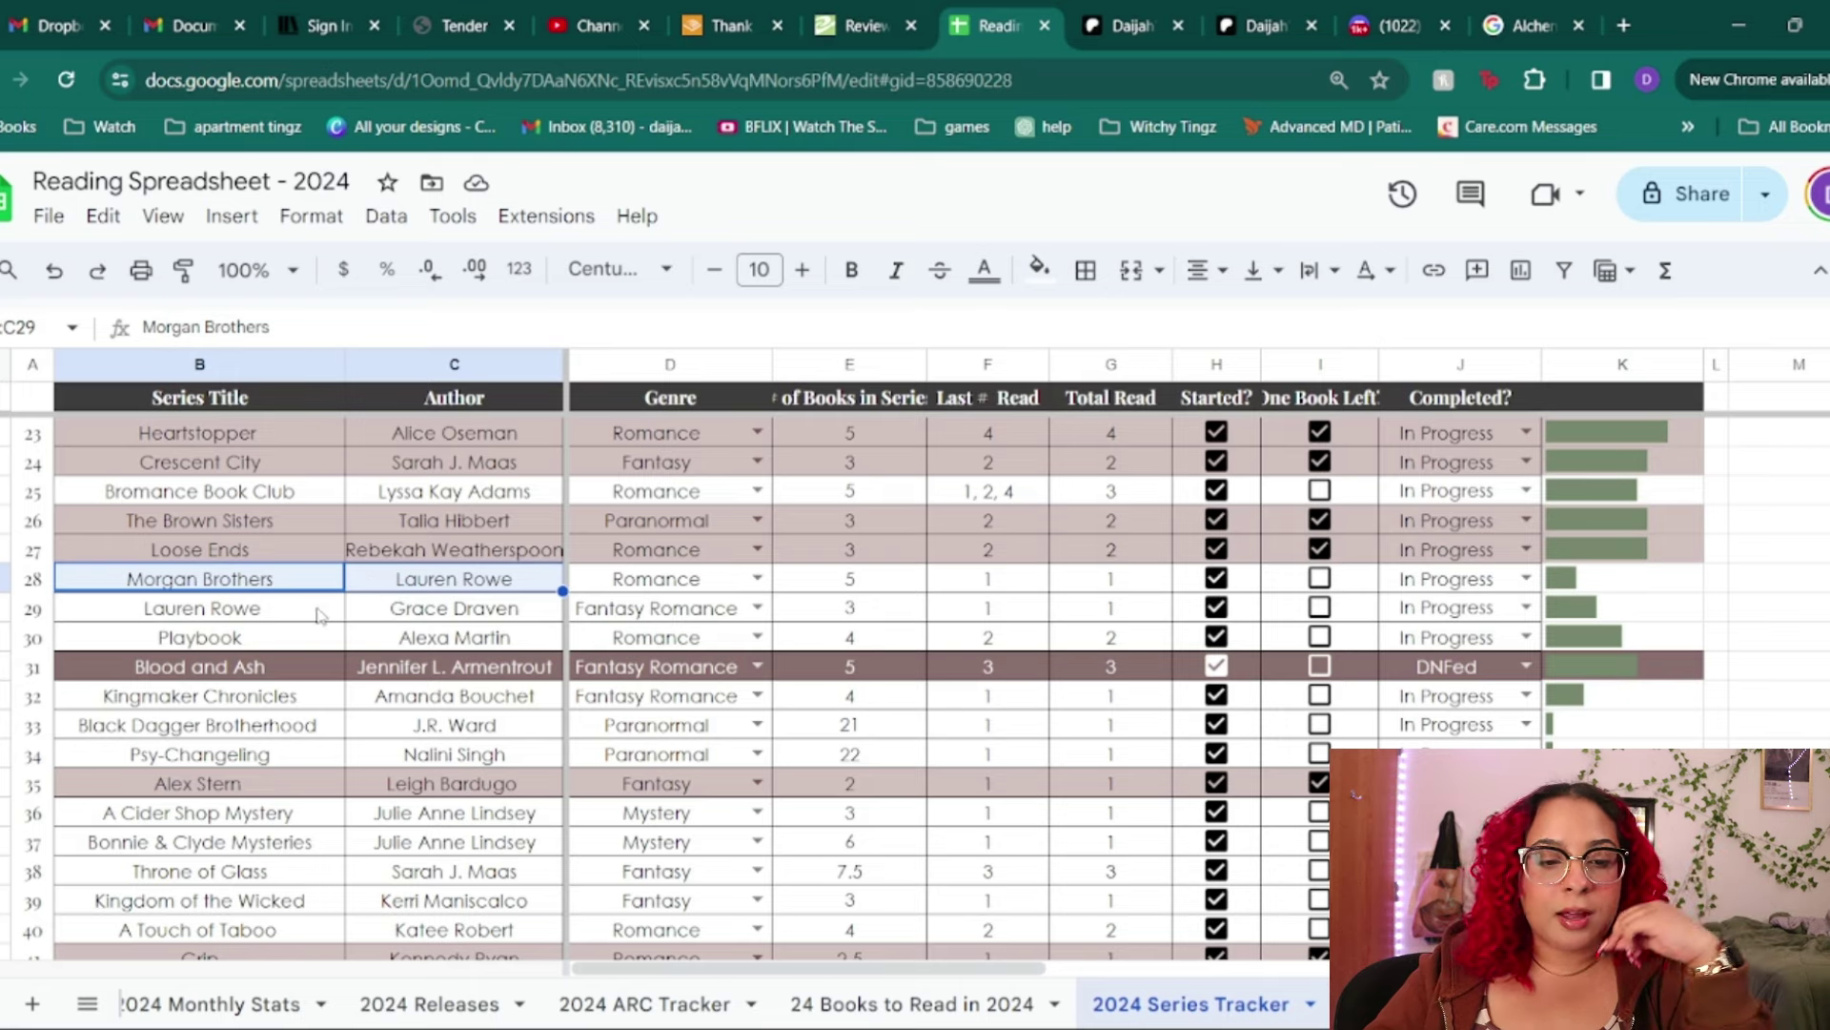
# - Replace the incorrect series title in row 29 with Wraith Kings
pyautogui.click(284, 617)
pyautogui.doubleClick(284, 618)
pyautogui.moveTo(282, 610); pyautogui.dragTo(134, 610)
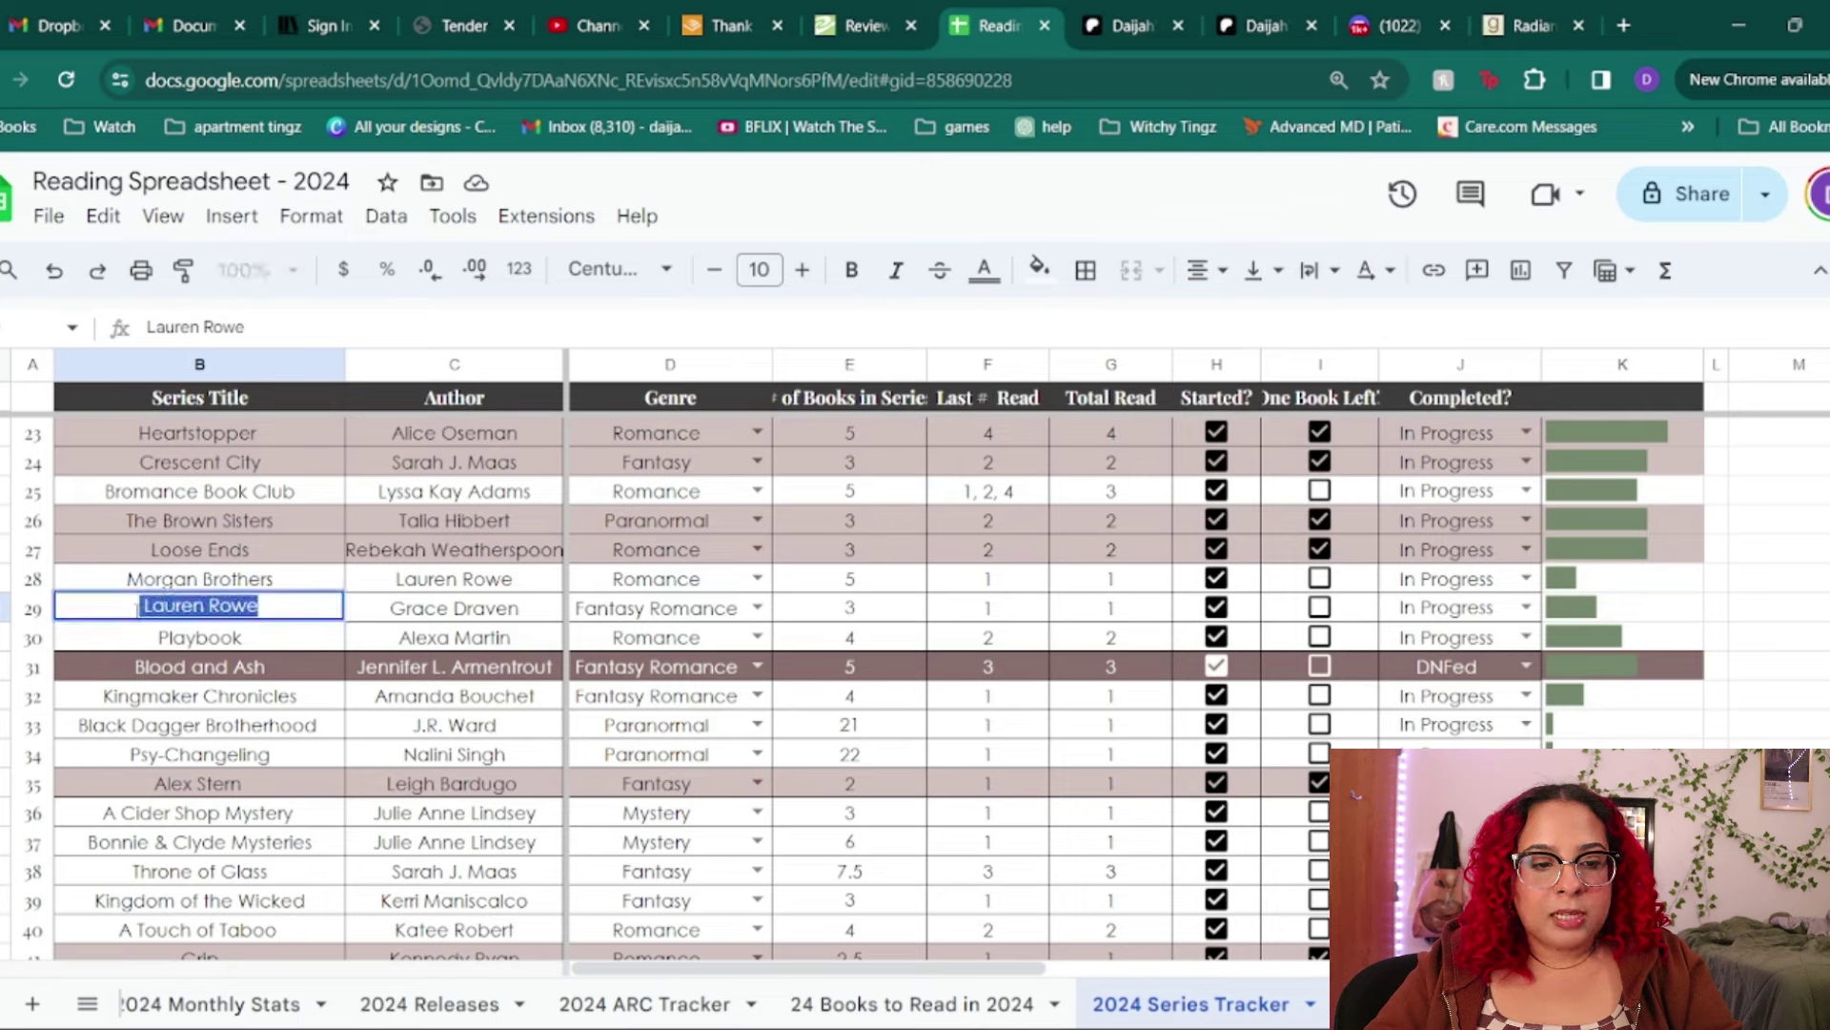
pyautogui.write('Wraith Kings')
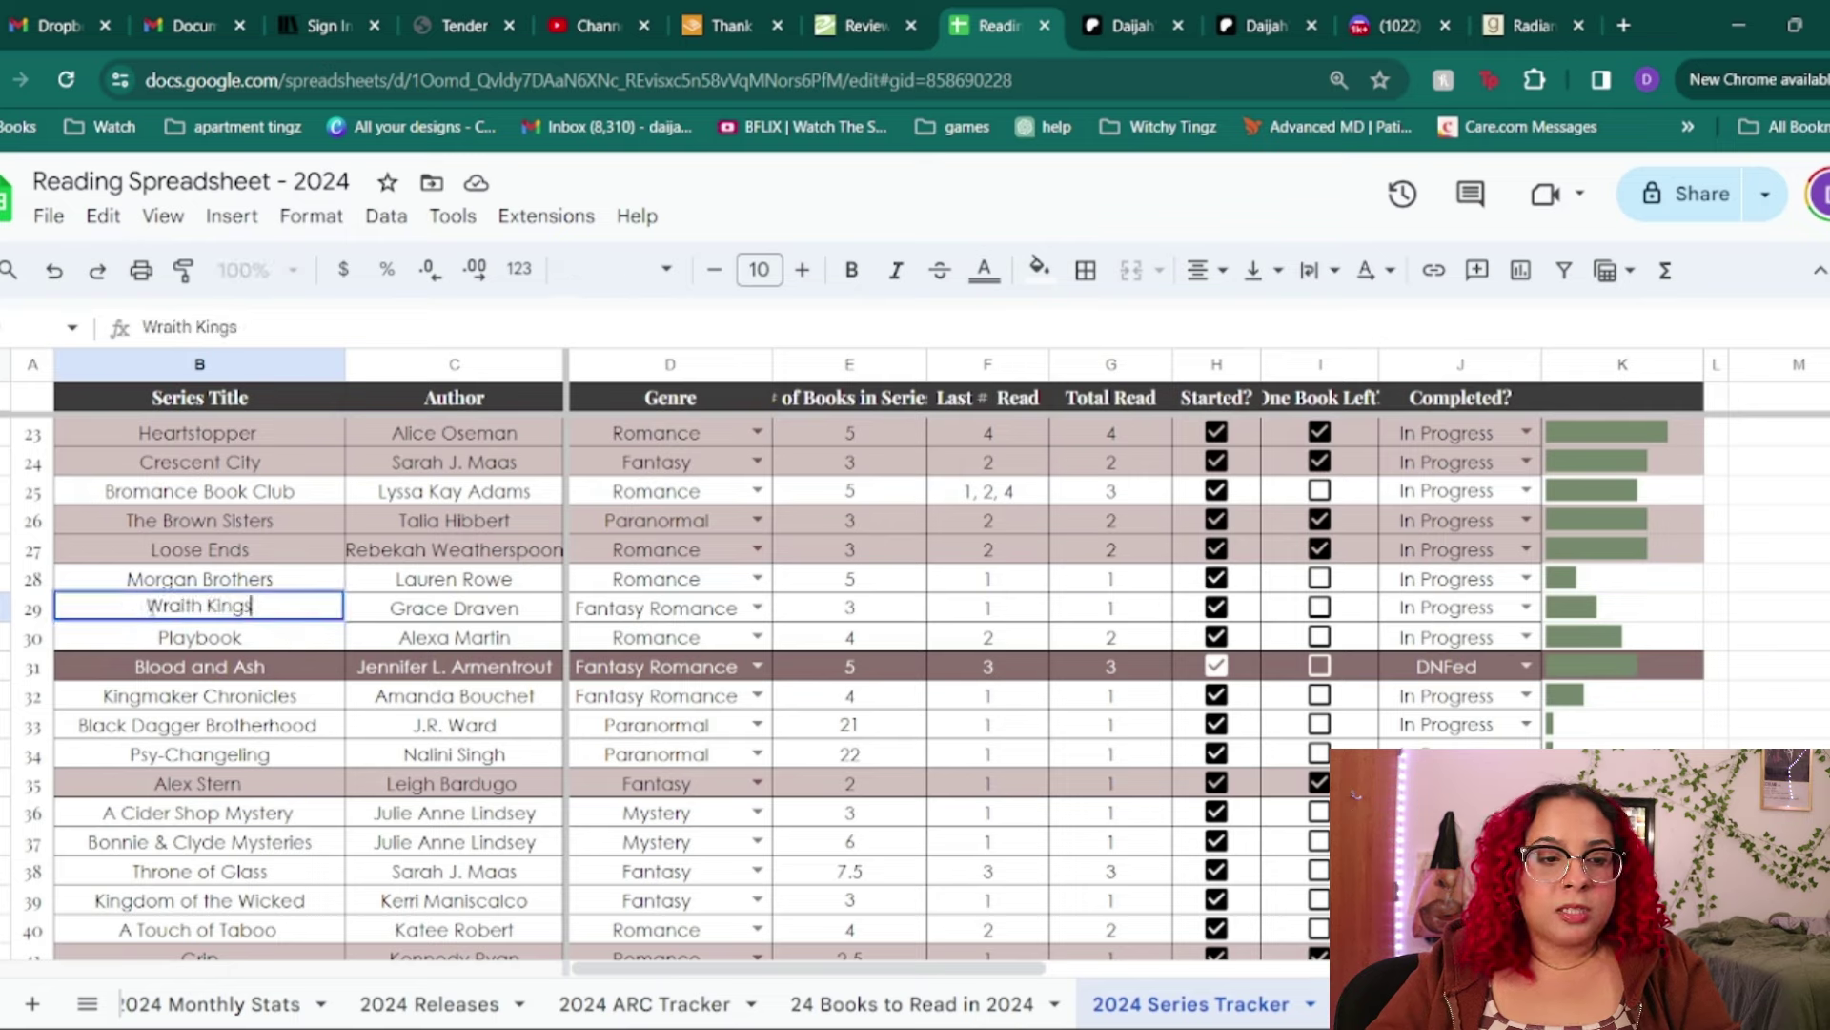
pyautogui.click(386, 646)
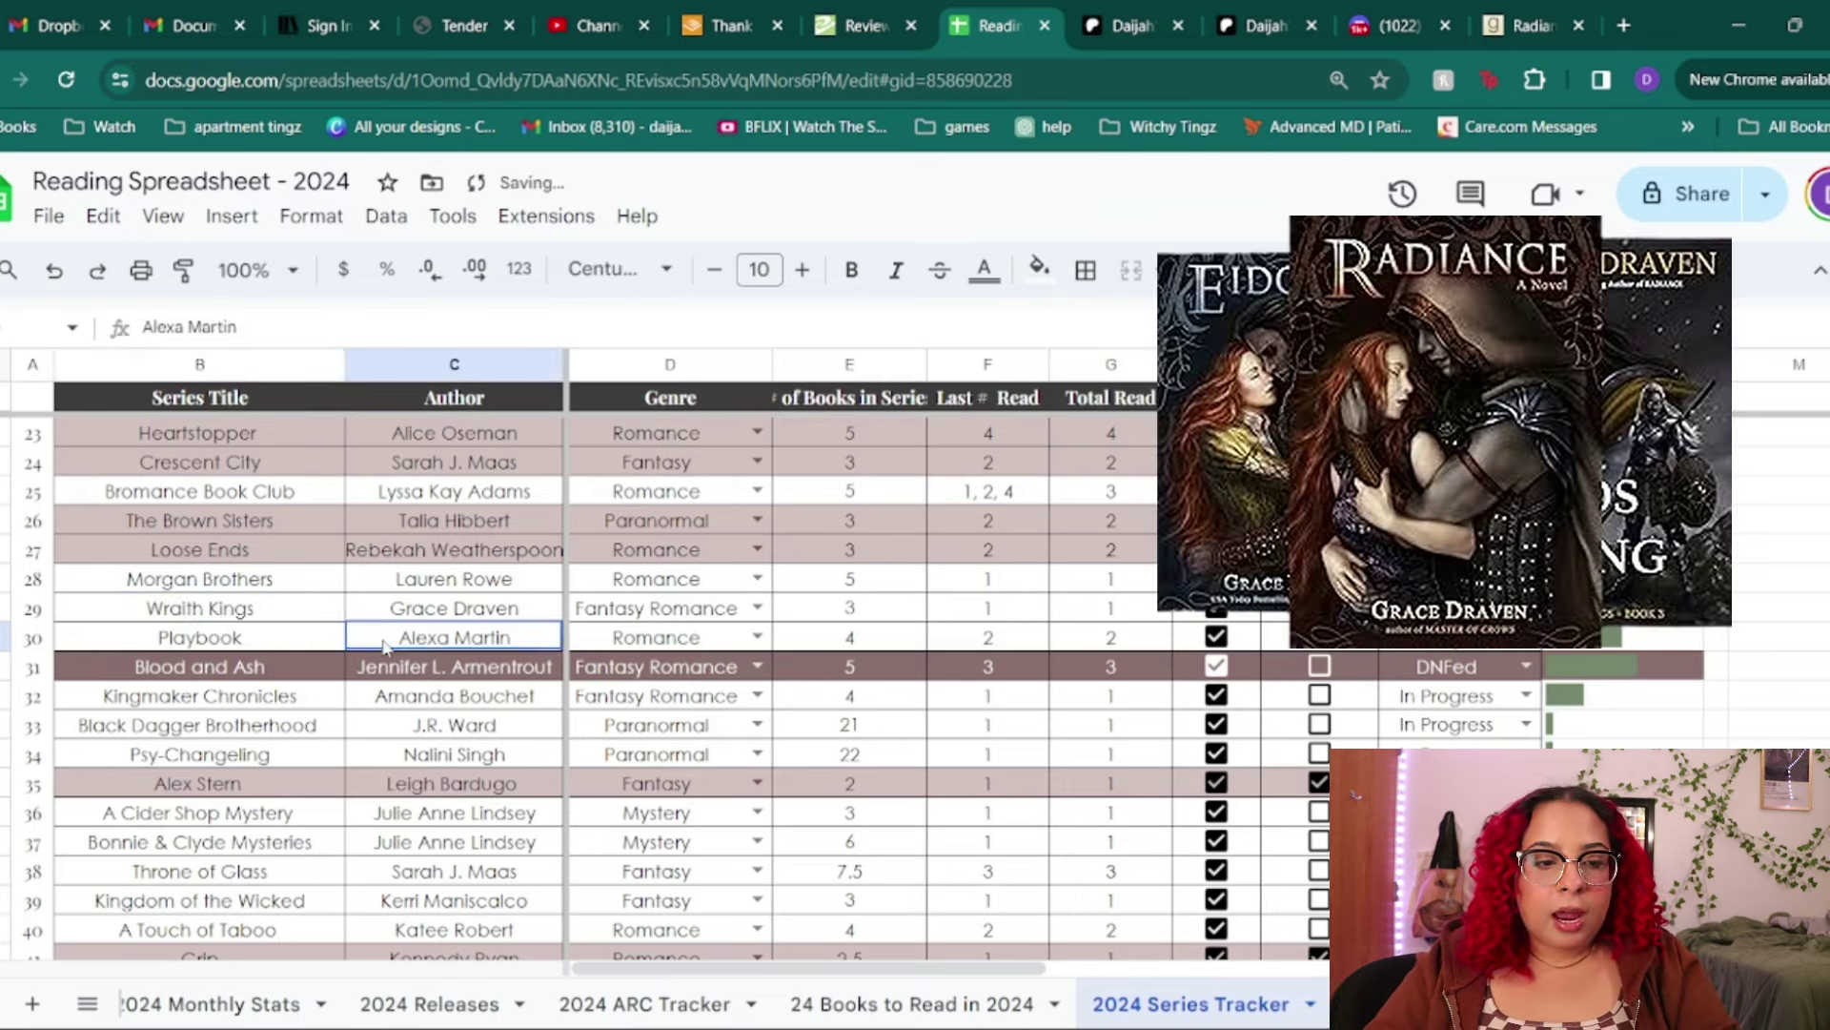
pyautogui.click(410, 615)
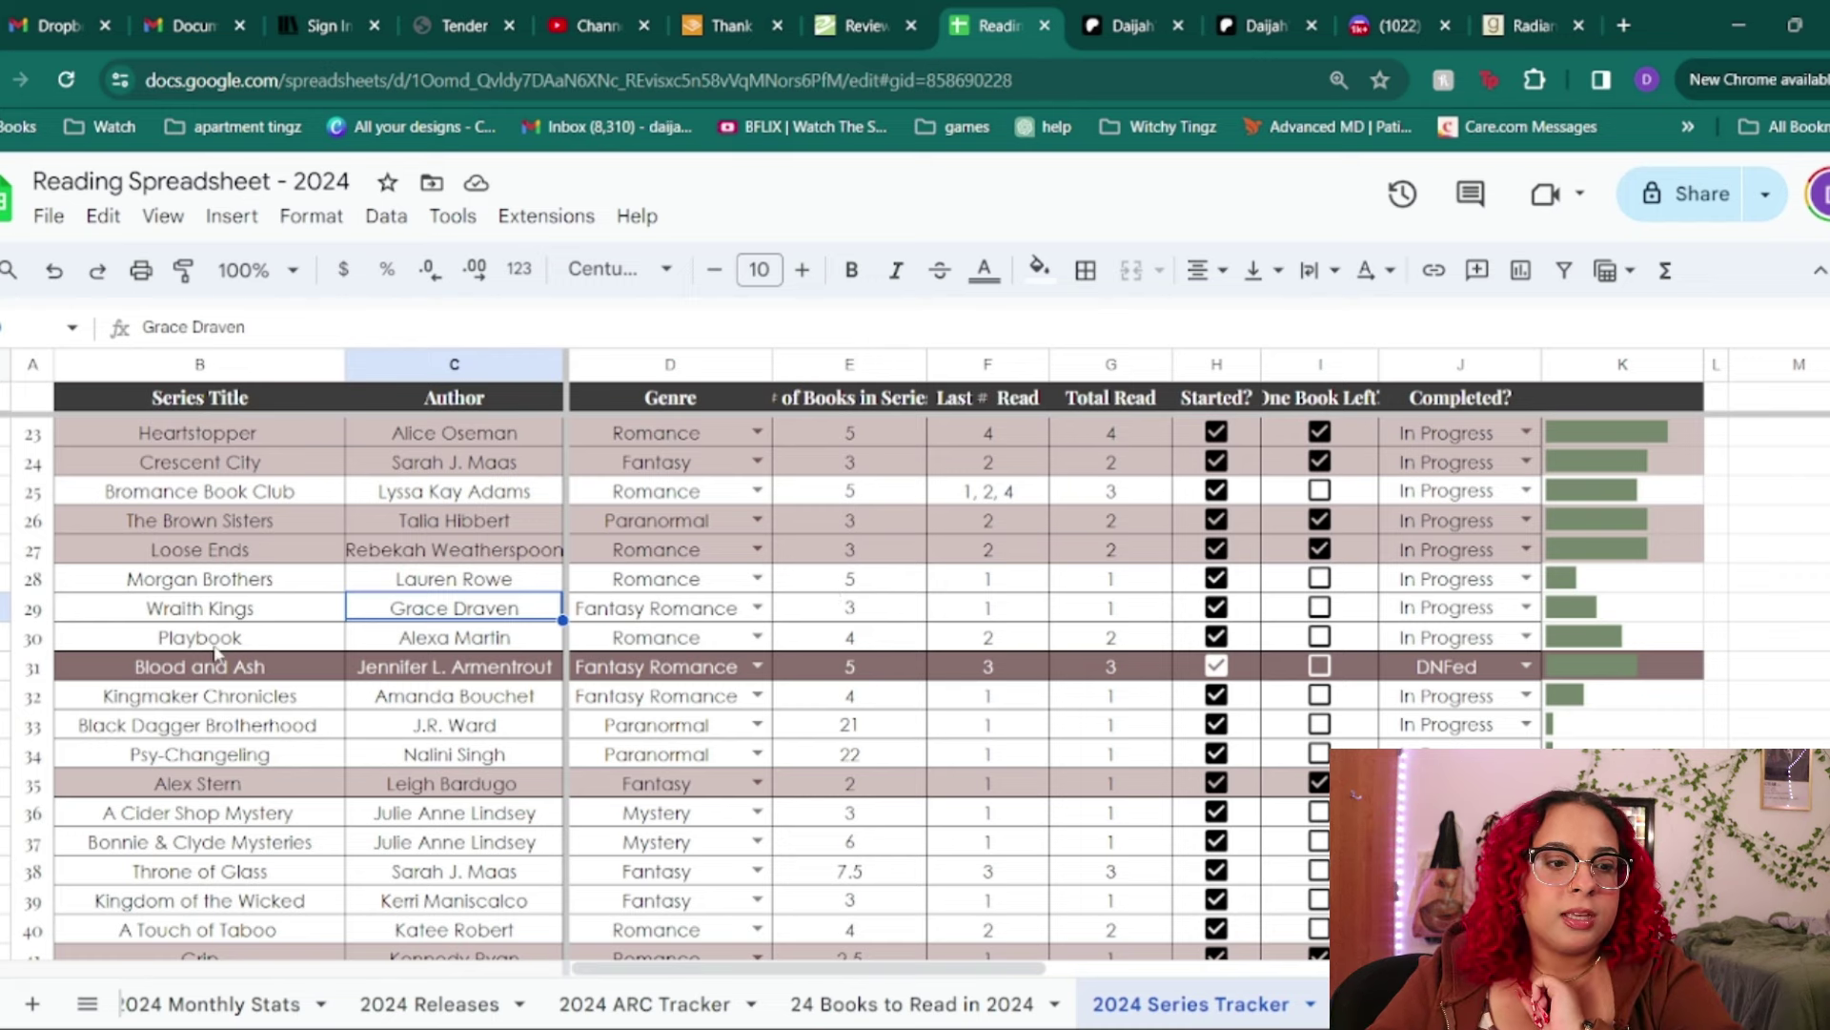
# - Review the entries for Playbook, Blood and Ash and Kingmaker Chronicles, checking their series lengths and last books read
pyautogui.moveTo(225, 651); pyautogui.dragTo(440, 637)
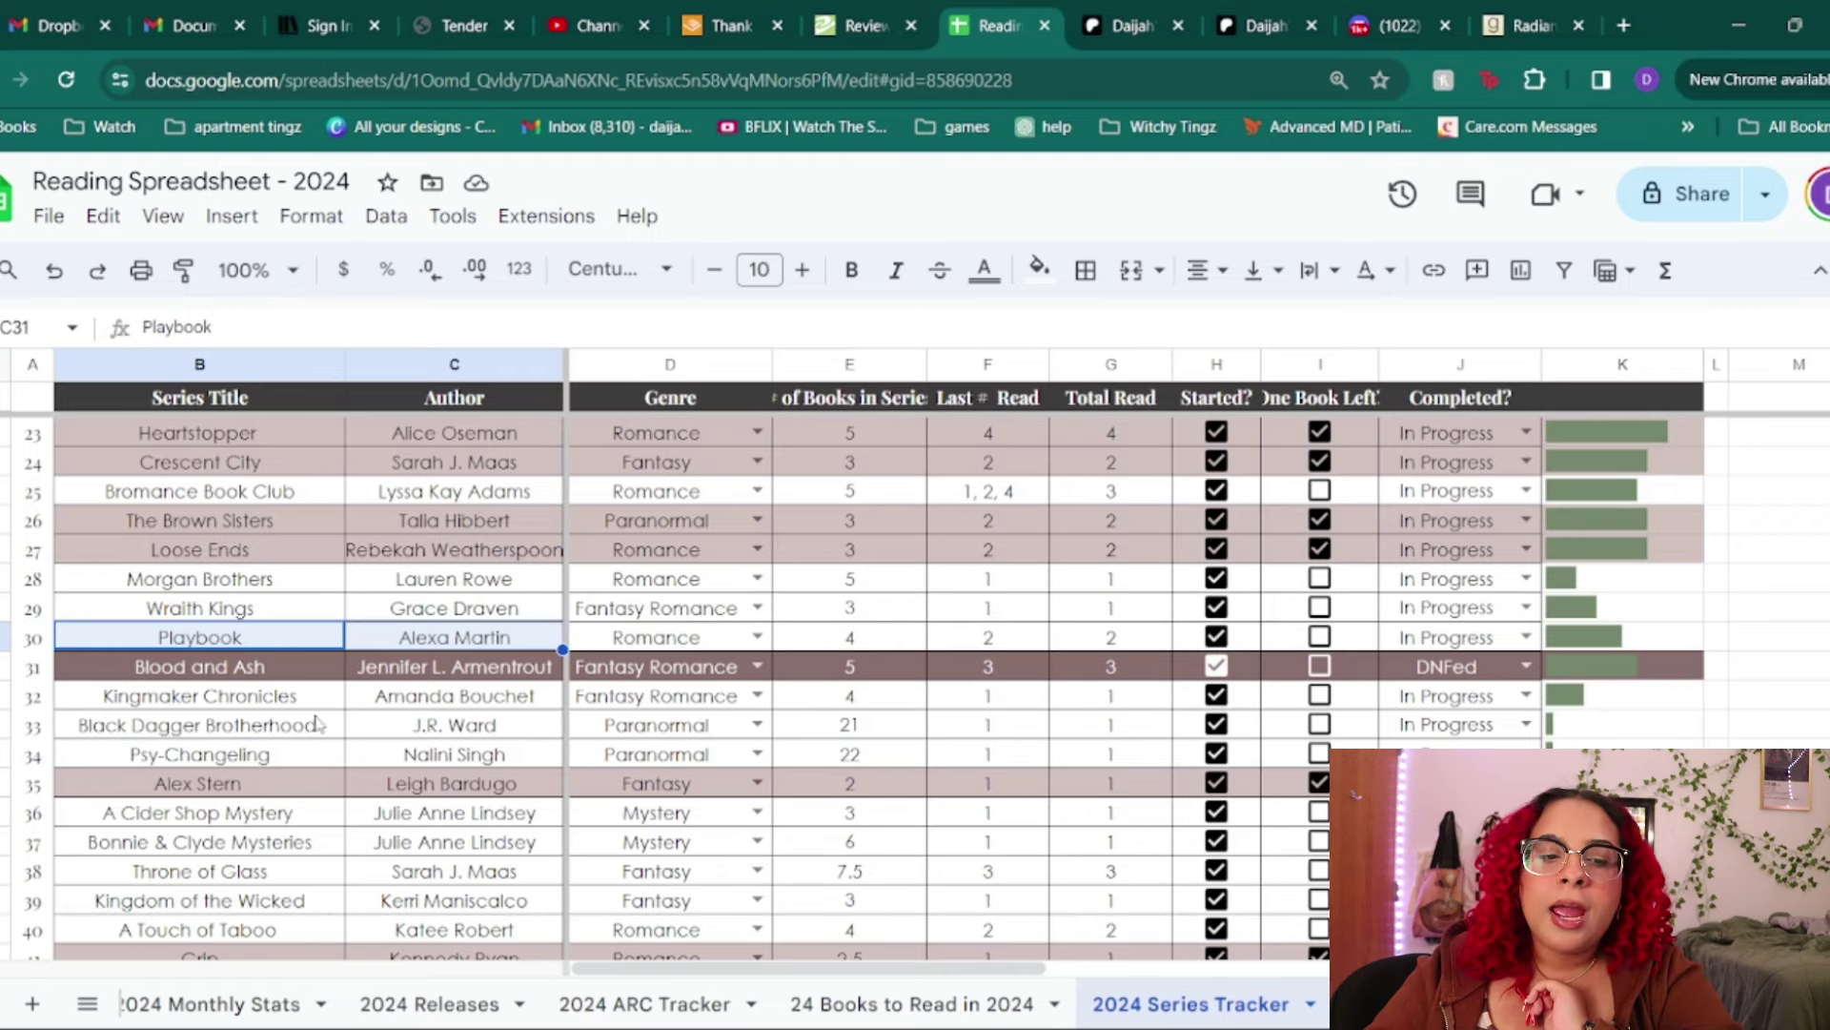
pyautogui.moveTo(291, 678); pyautogui.dragTo(474, 675)
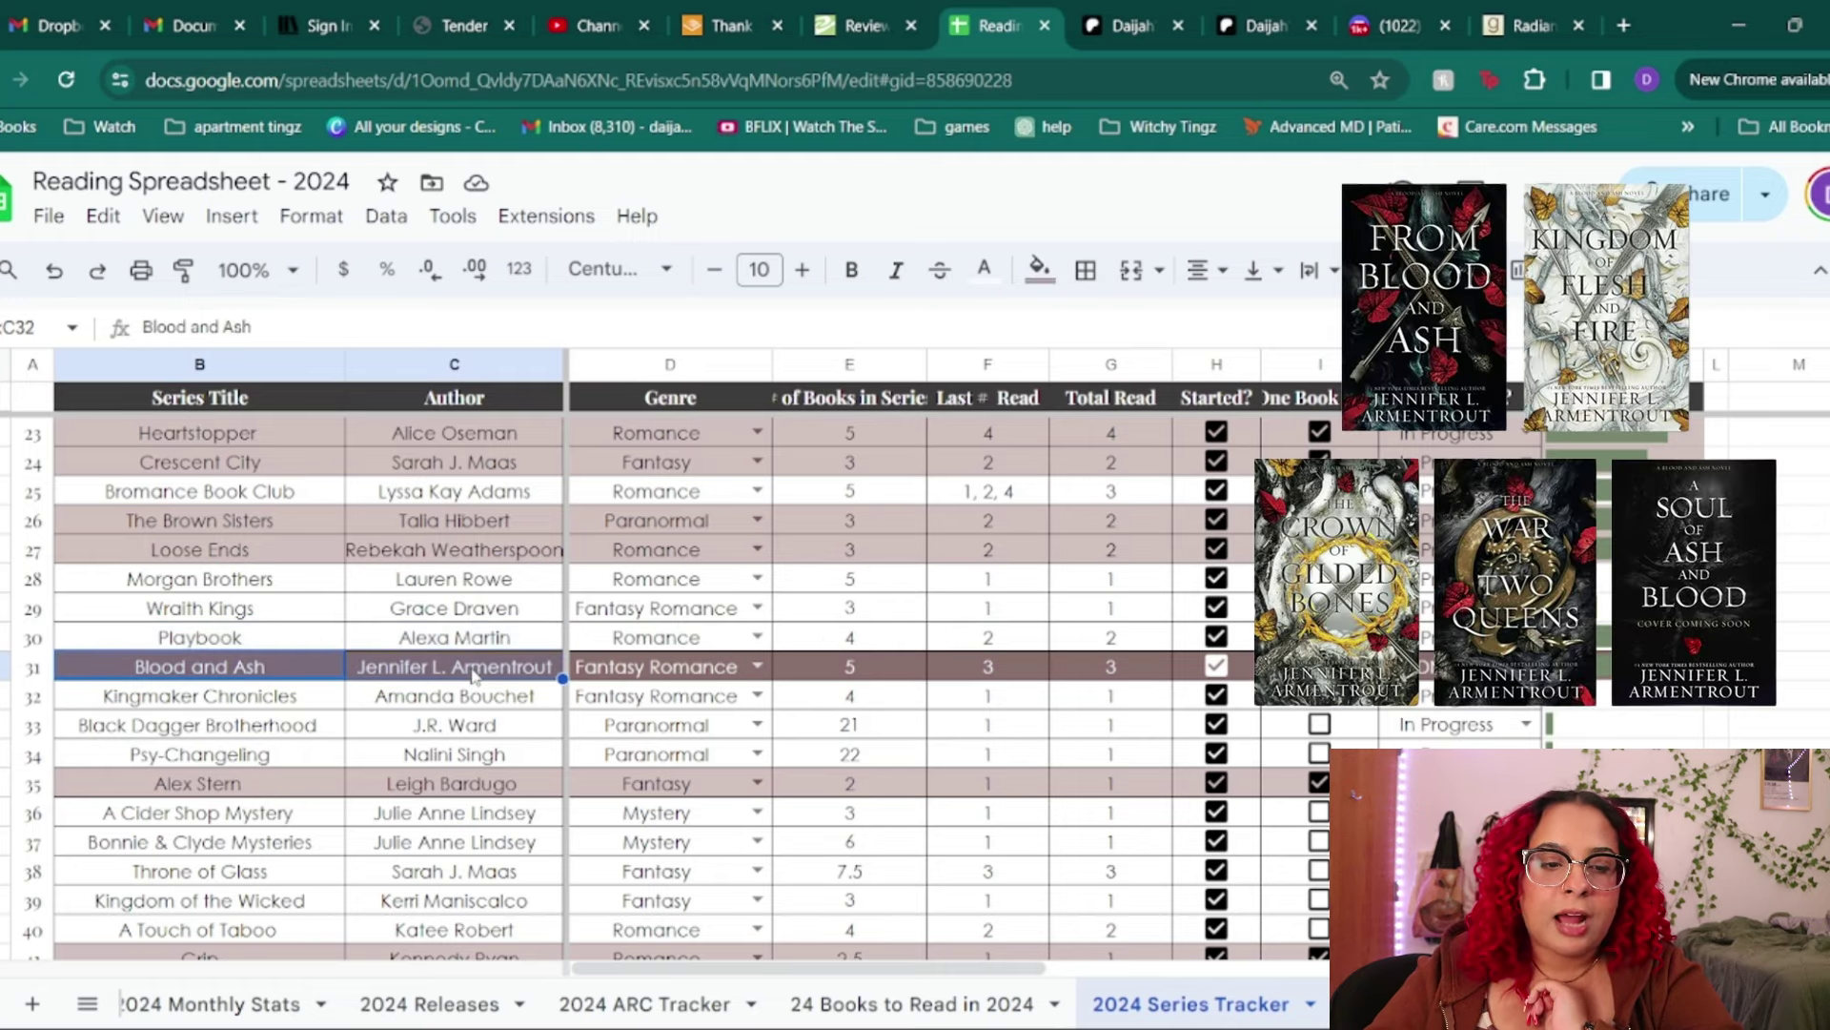
pyautogui.click(976, 676)
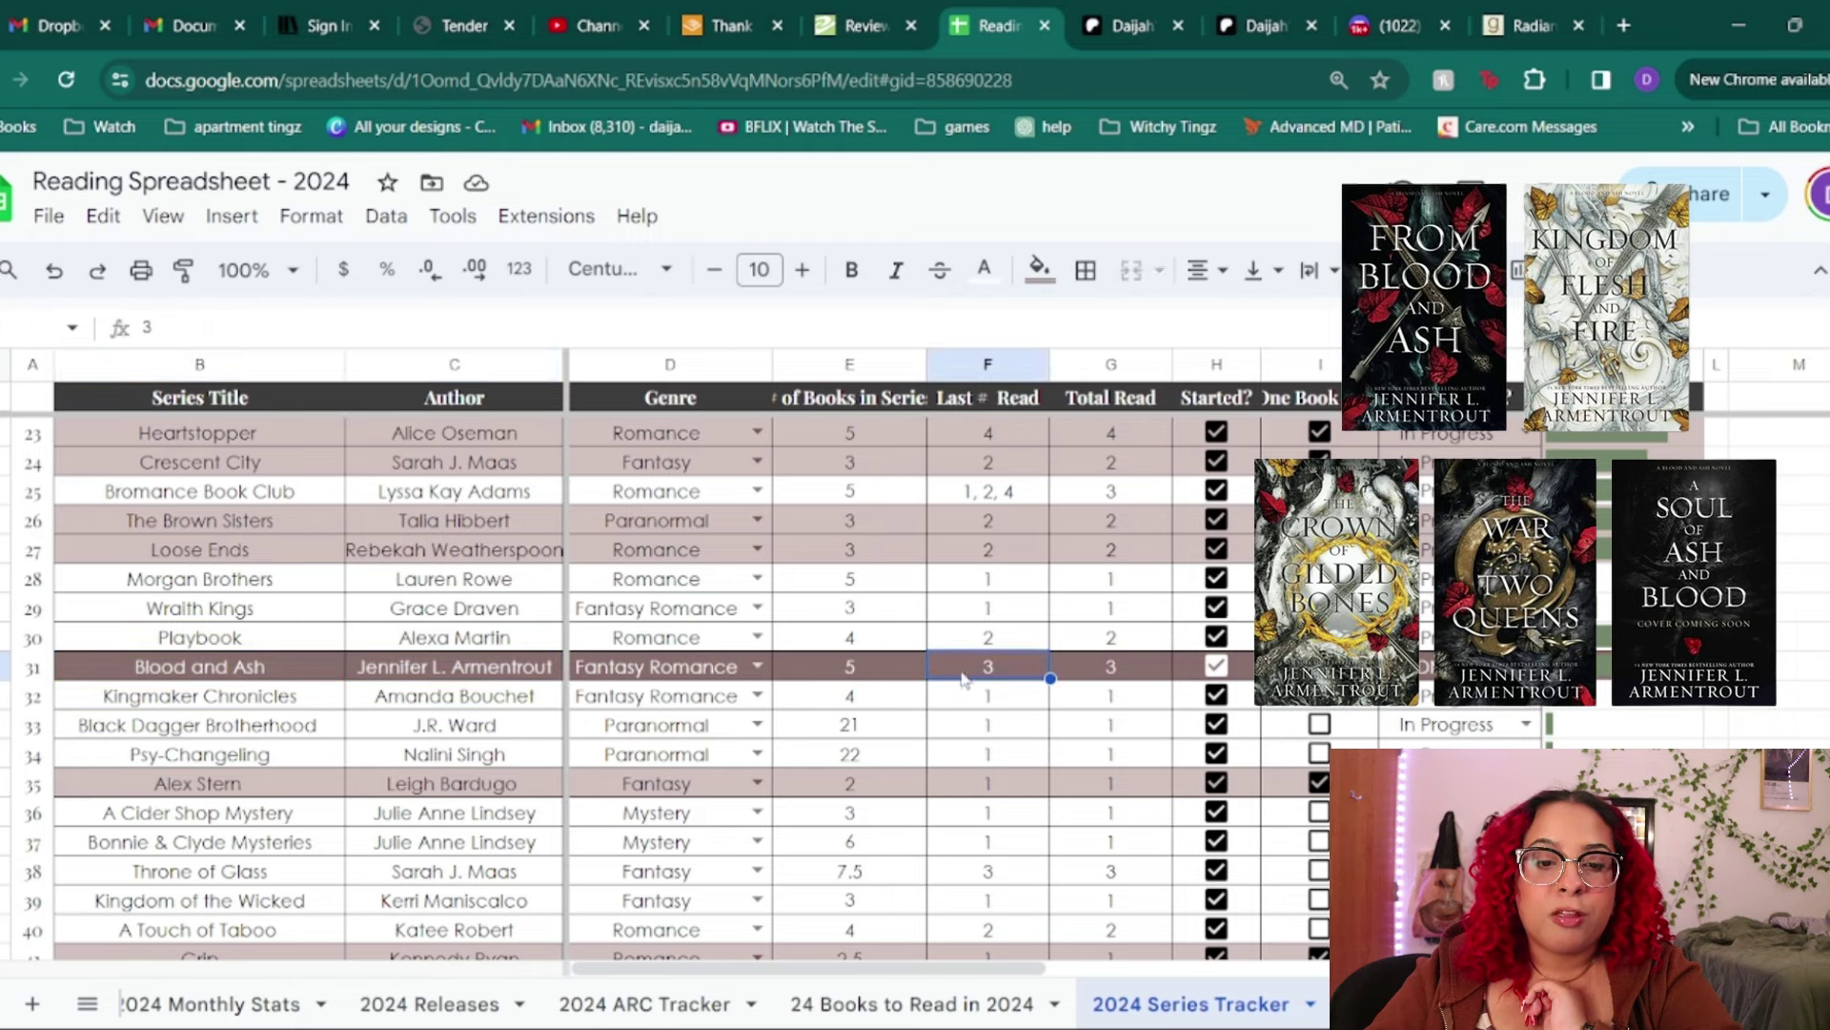
pyautogui.click(847, 678)
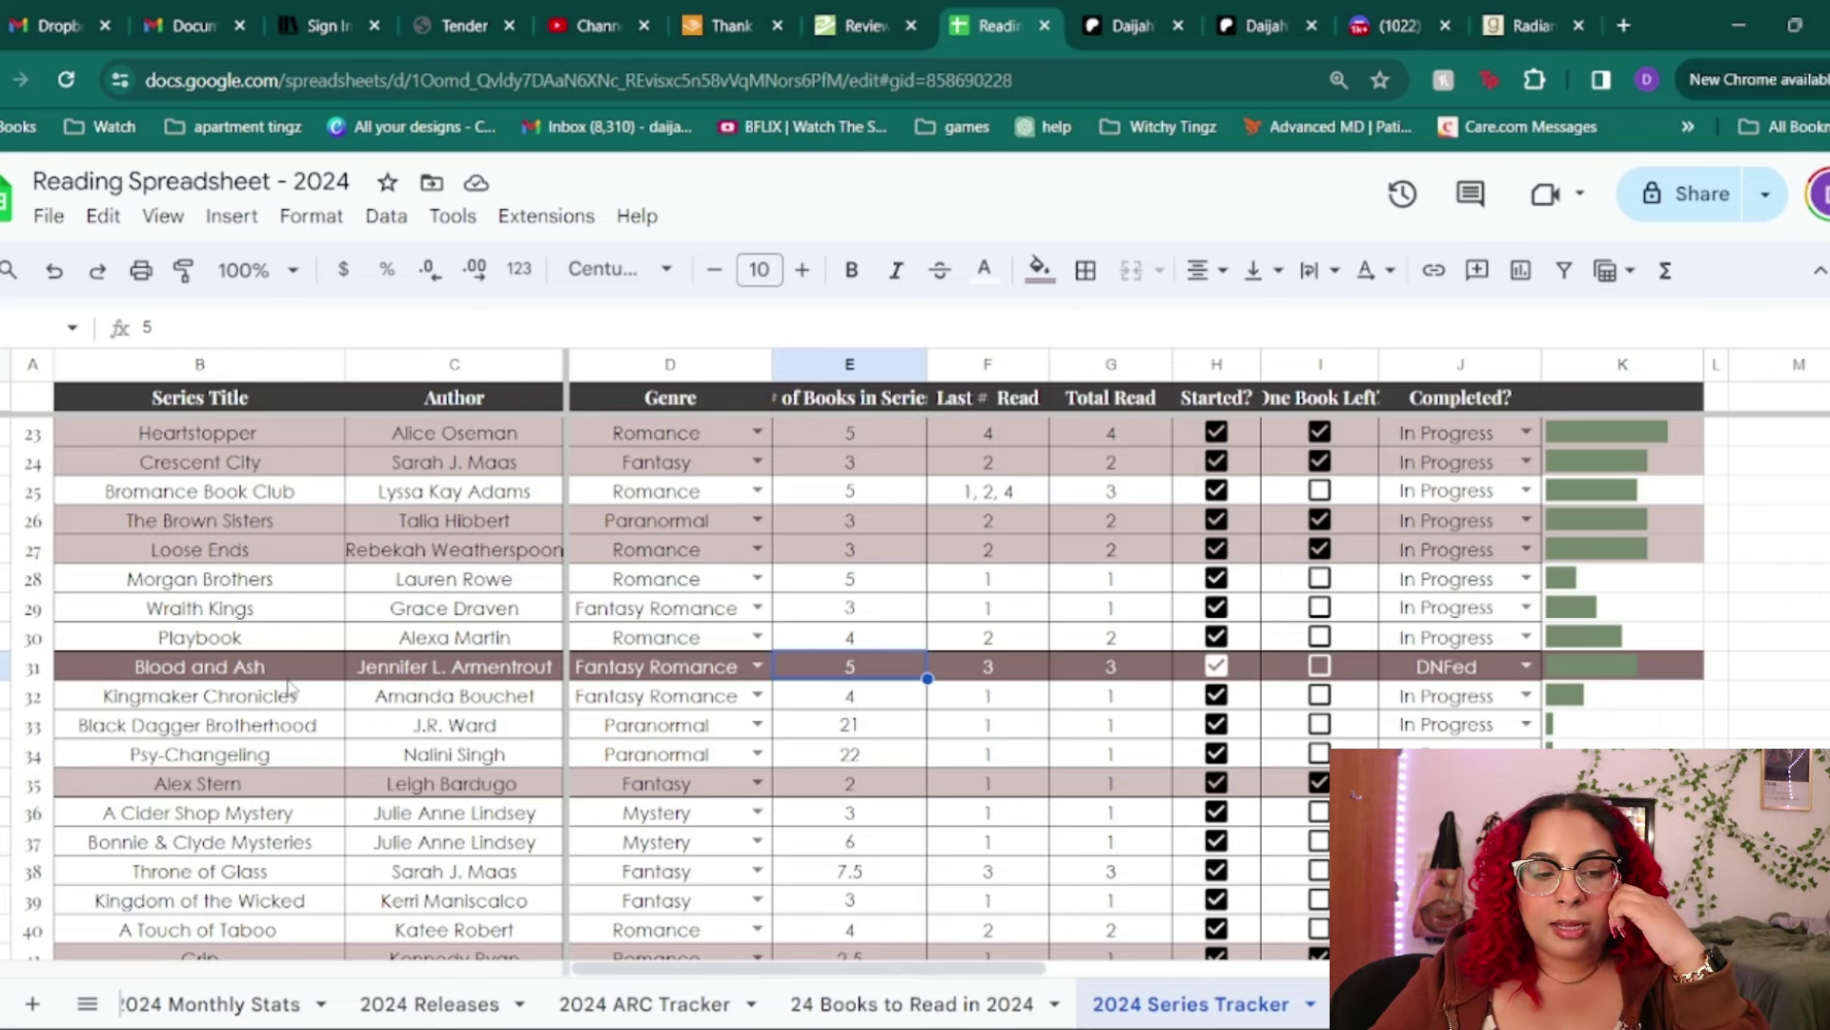
pyautogui.scroll(-2, 291, 706)
pyautogui.scroll(-1, 297, 704)
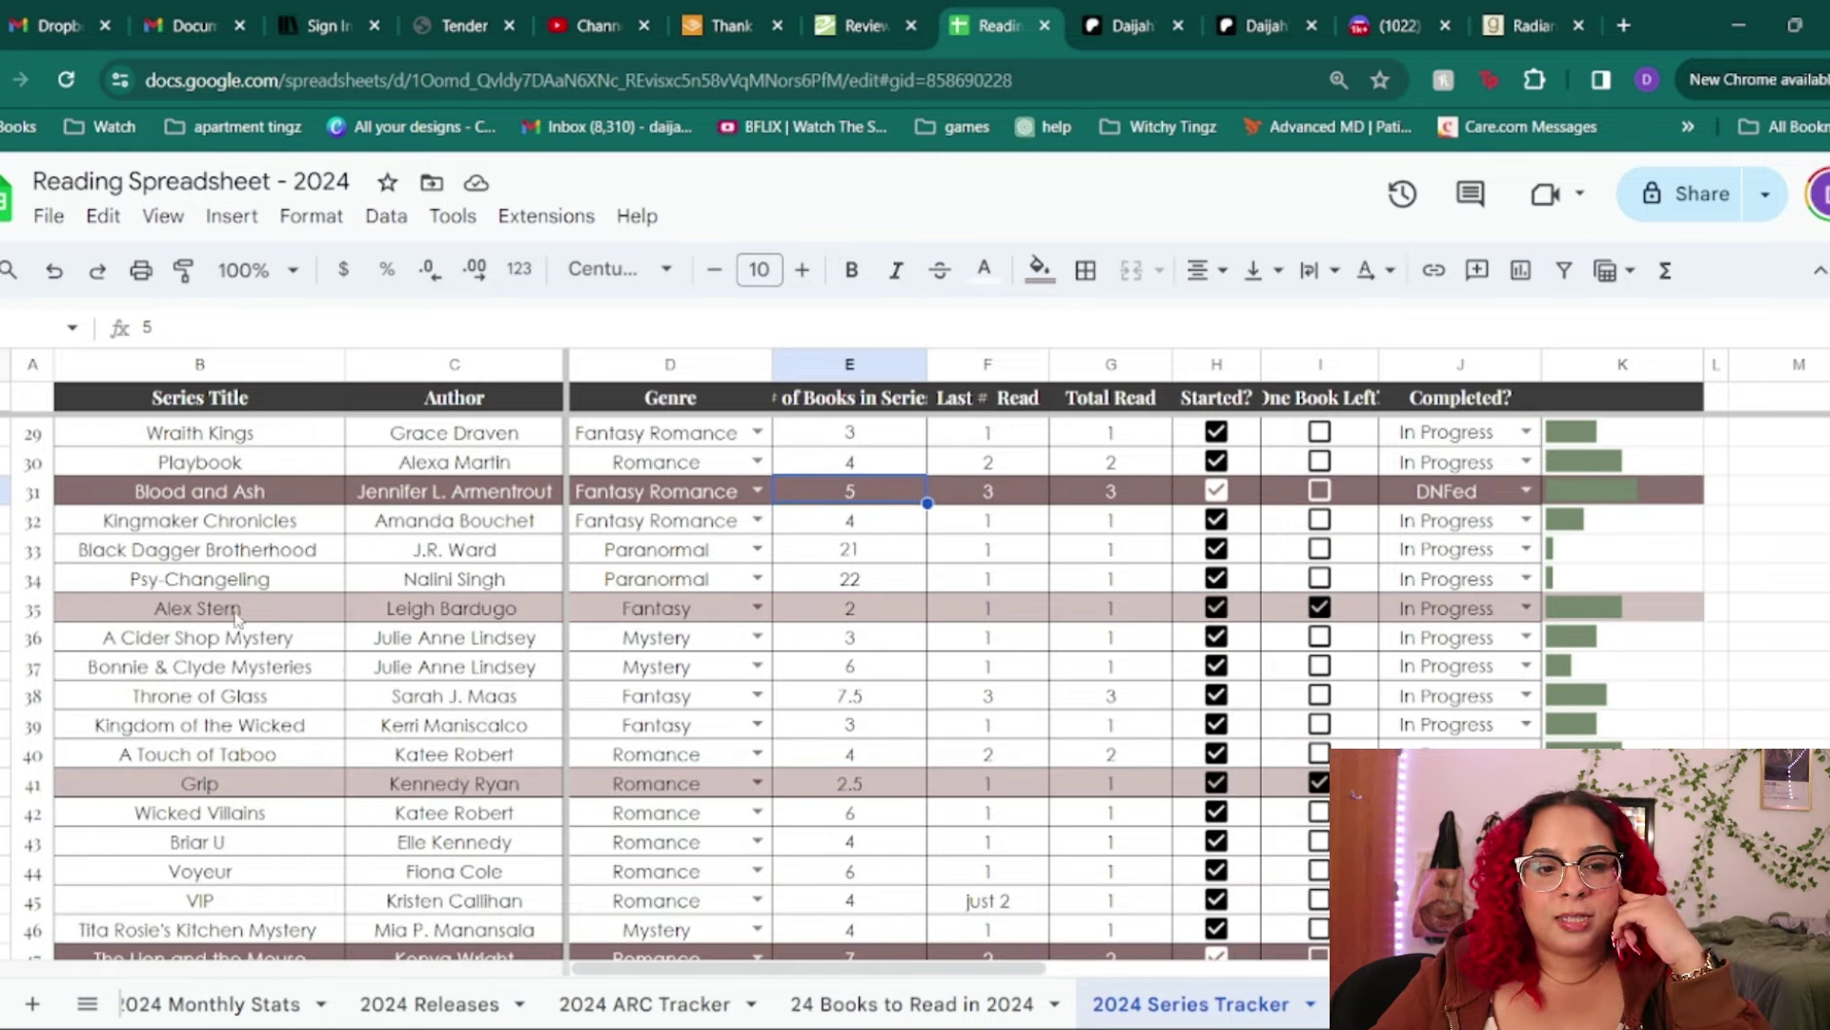
pyautogui.moveTo(202, 530); pyautogui.dragTo(415, 524)
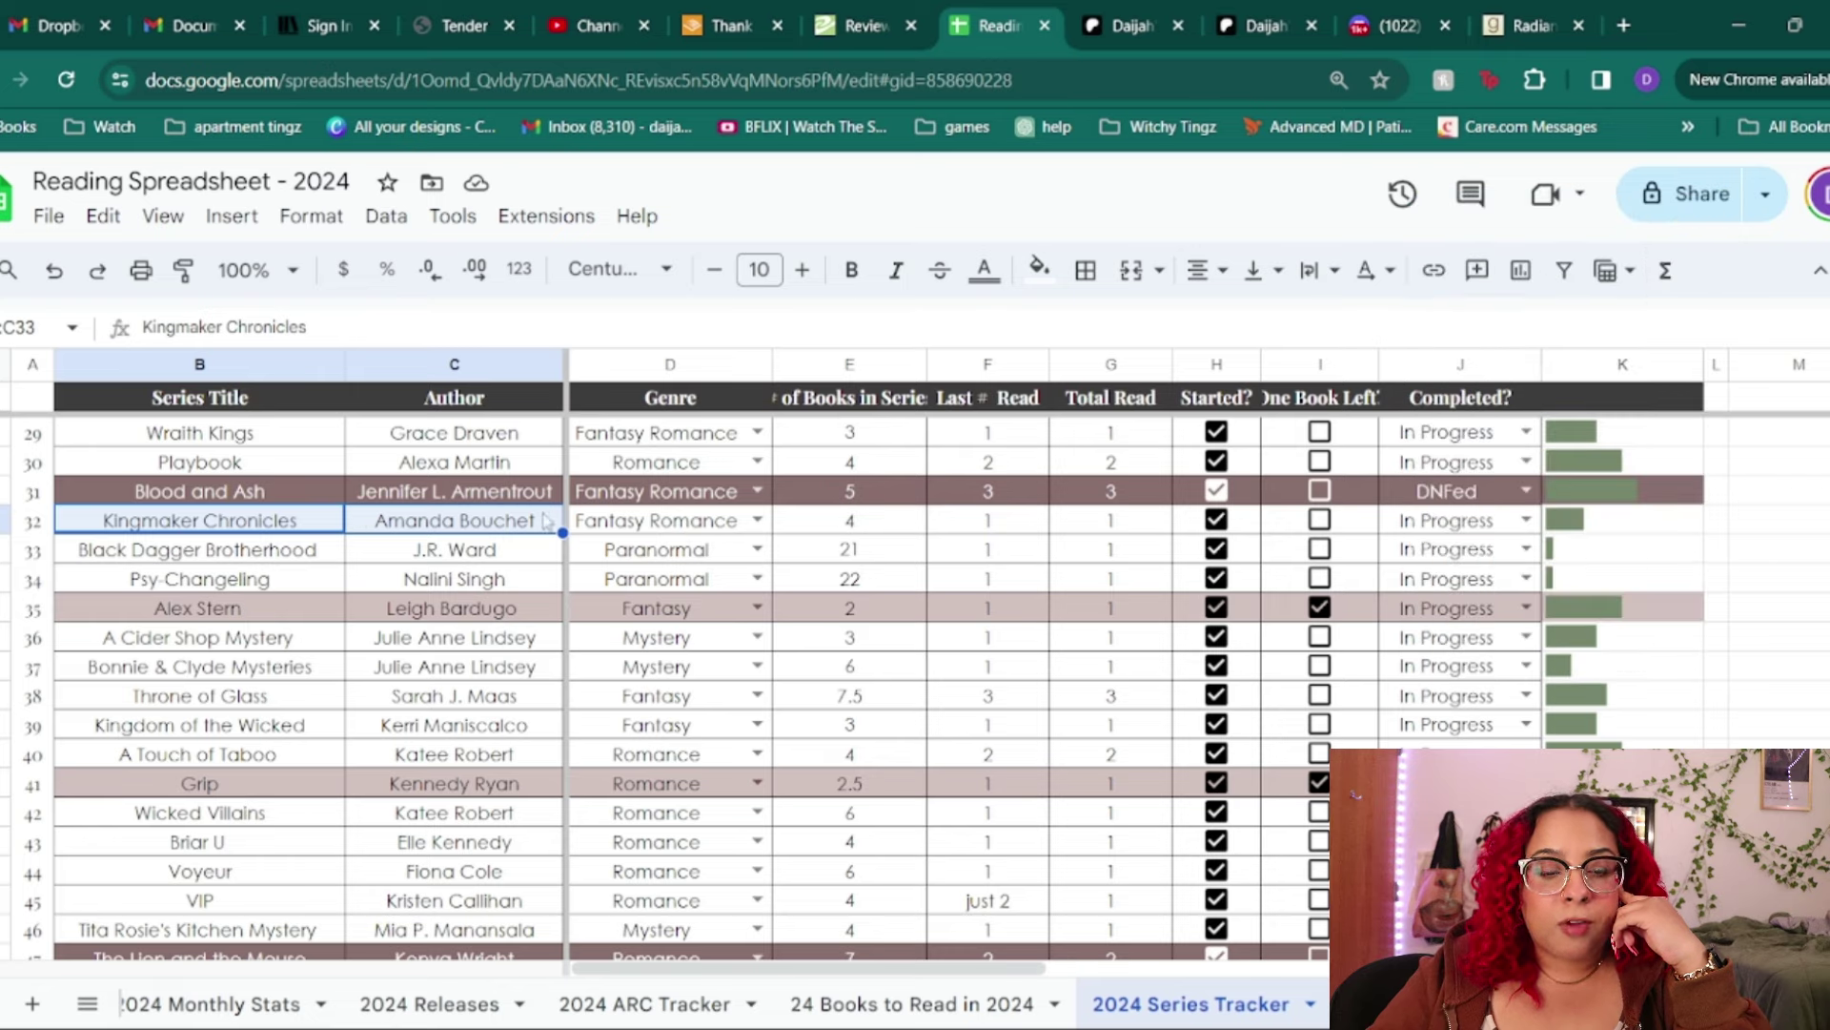
pyautogui.click(861, 521)
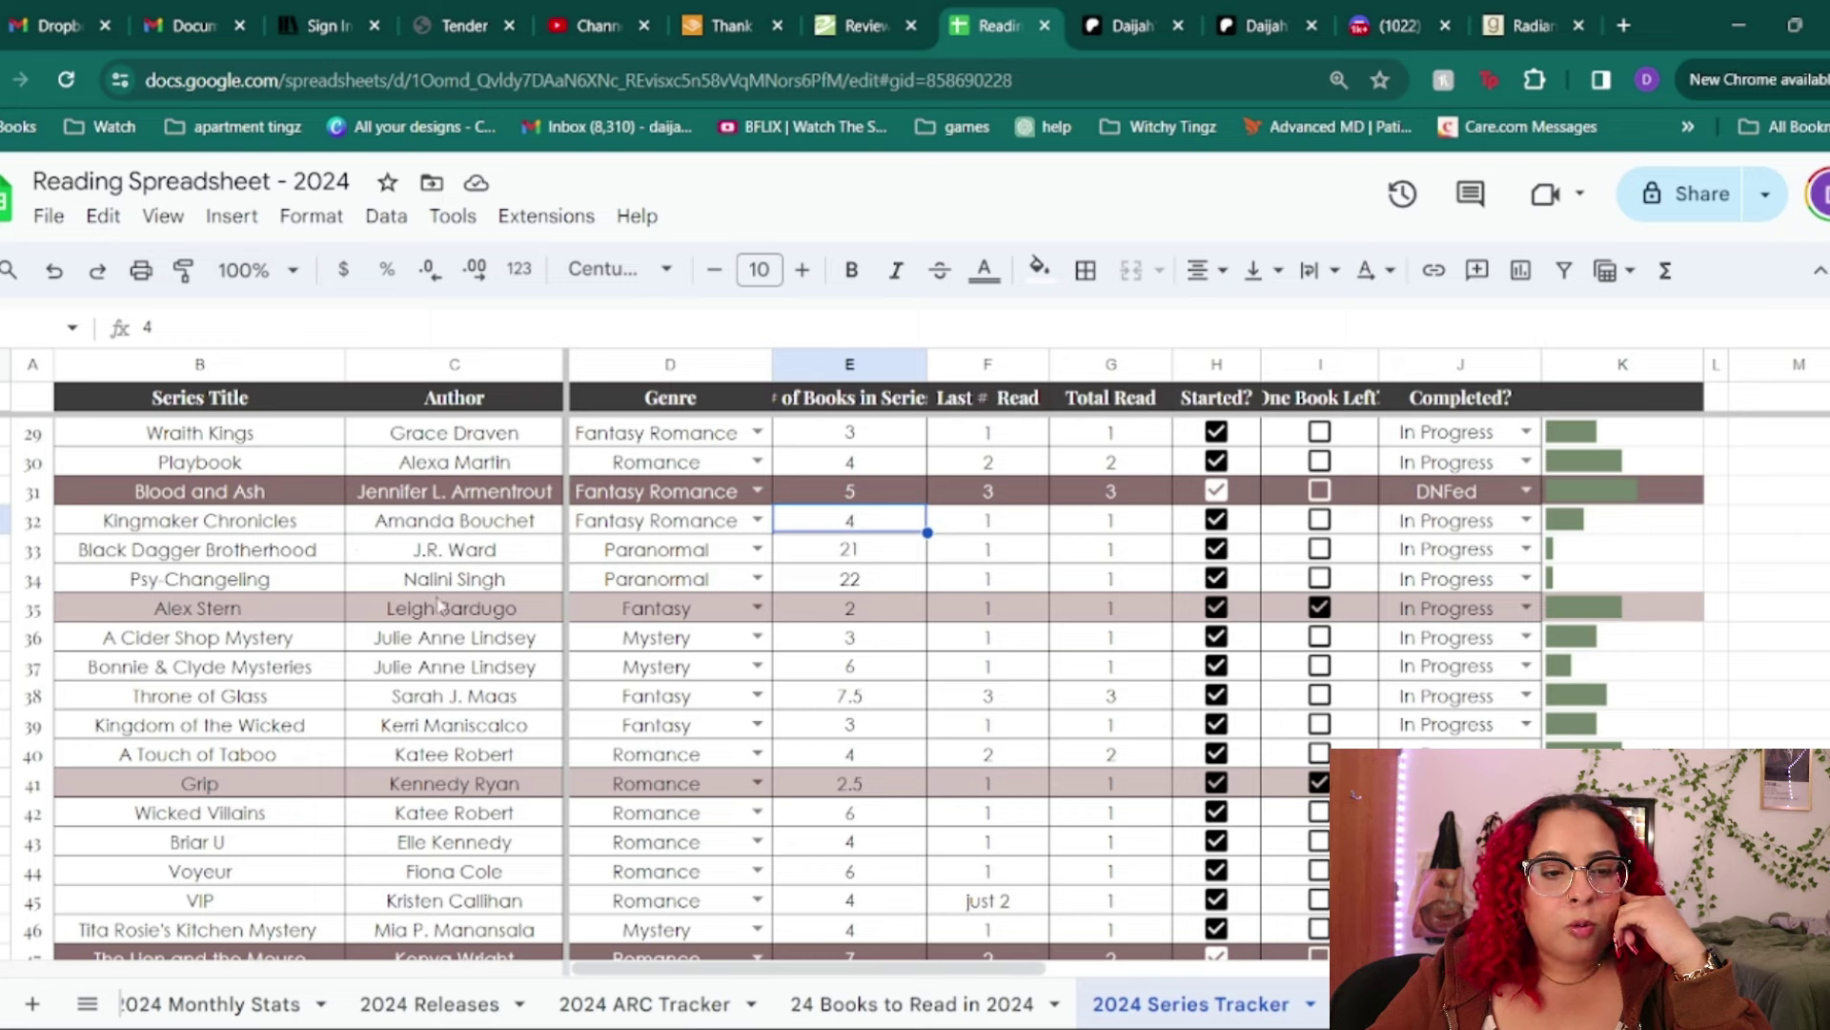
# - Compare the number of books and the progress bars of Black Dagger Brotherhood and Psy-Changeling
pyautogui.click(672, 579)
pyautogui.hotkey('shift', 'Right')
pyautogui.hotkey('shift', 'Right')
pyautogui.hotkey('shift', 'Right')
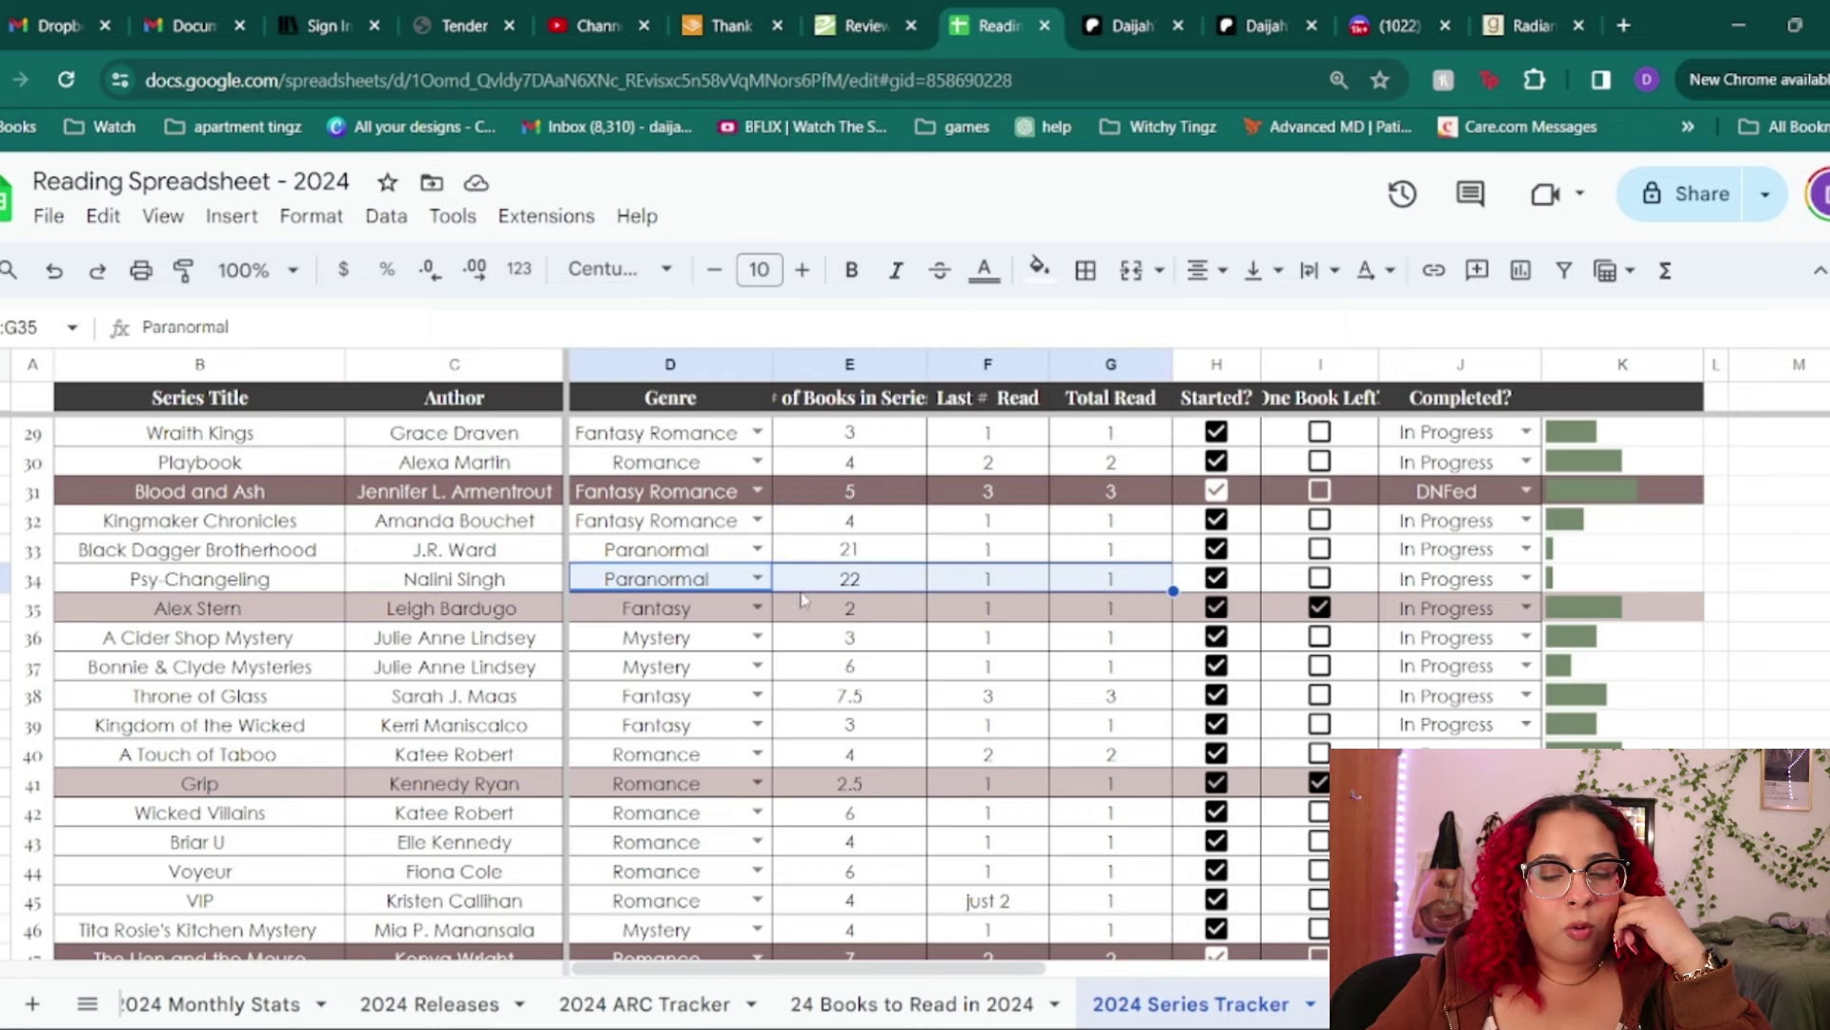
pyautogui.click(329, 555)
pyautogui.moveTo(600, 501); pyautogui.dragTo(601, 579)
pyautogui.moveTo(193, 540); pyautogui.dragTo(386, 552)
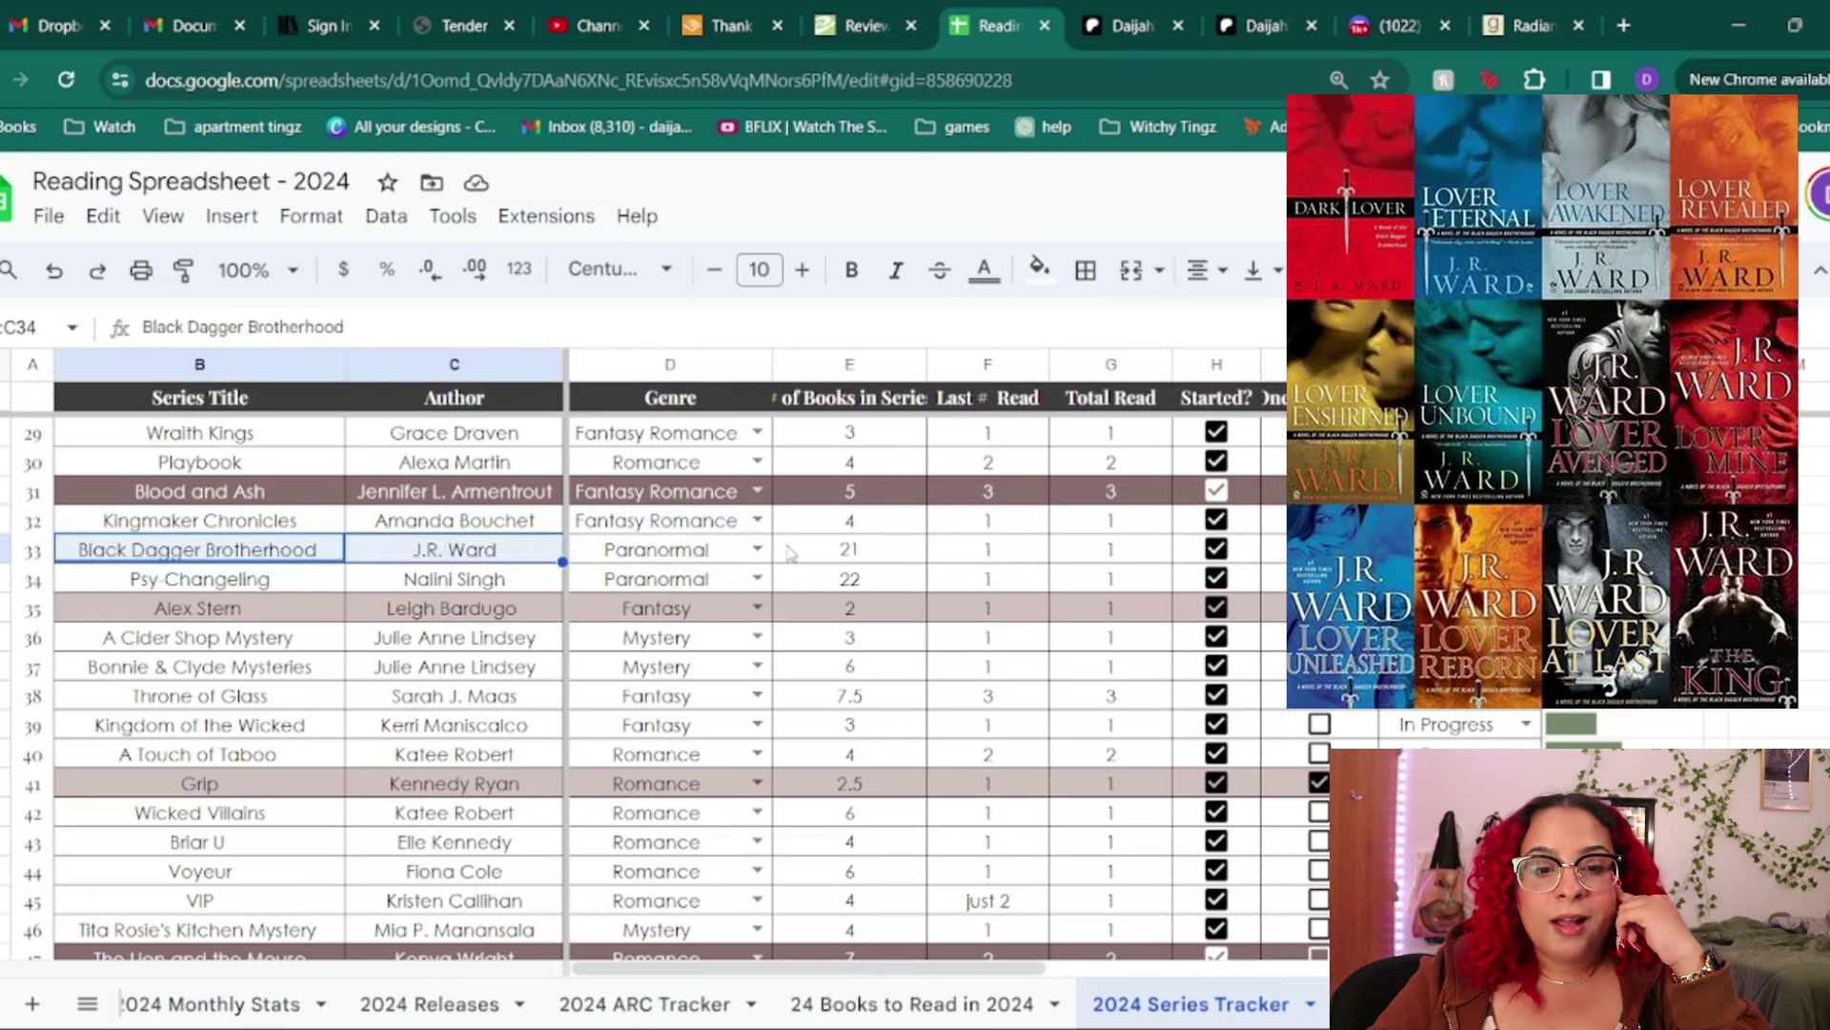
pyautogui.doubleClick(887, 546)
pyautogui.click(853, 590)
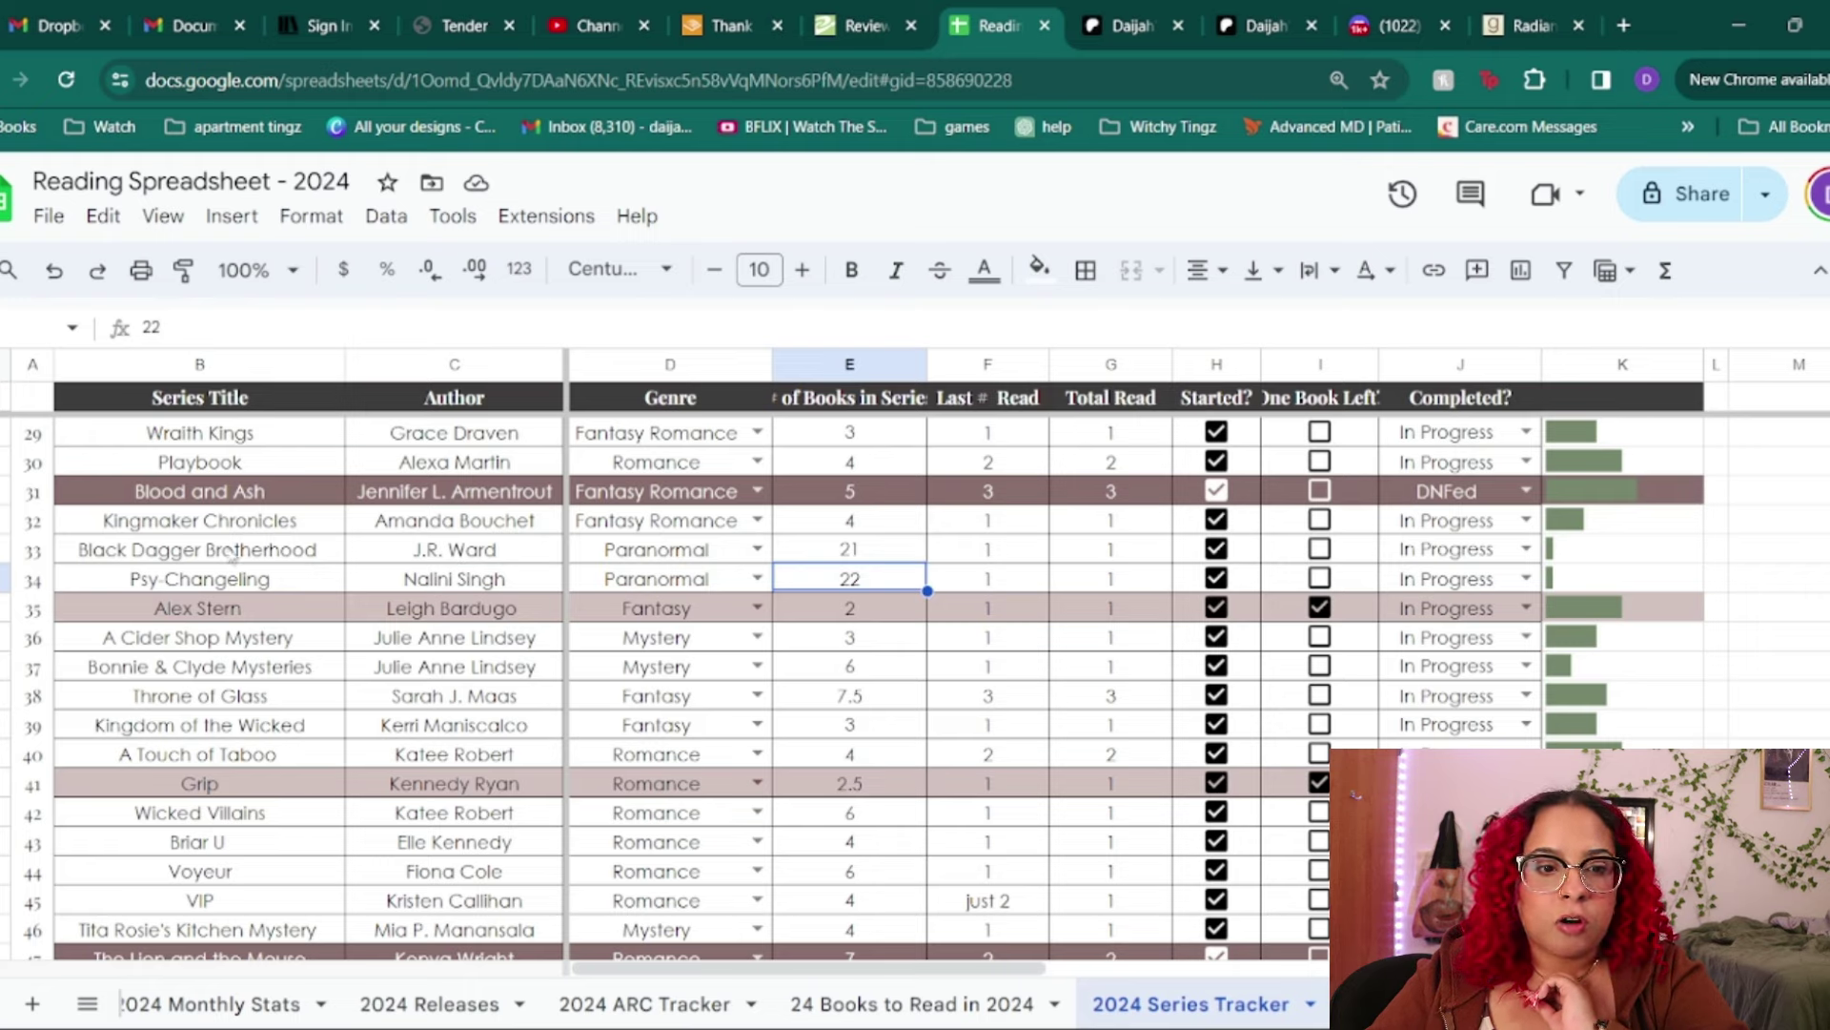
pyautogui.moveTo(231, 575); pyautogui.dragTo(410, 584)
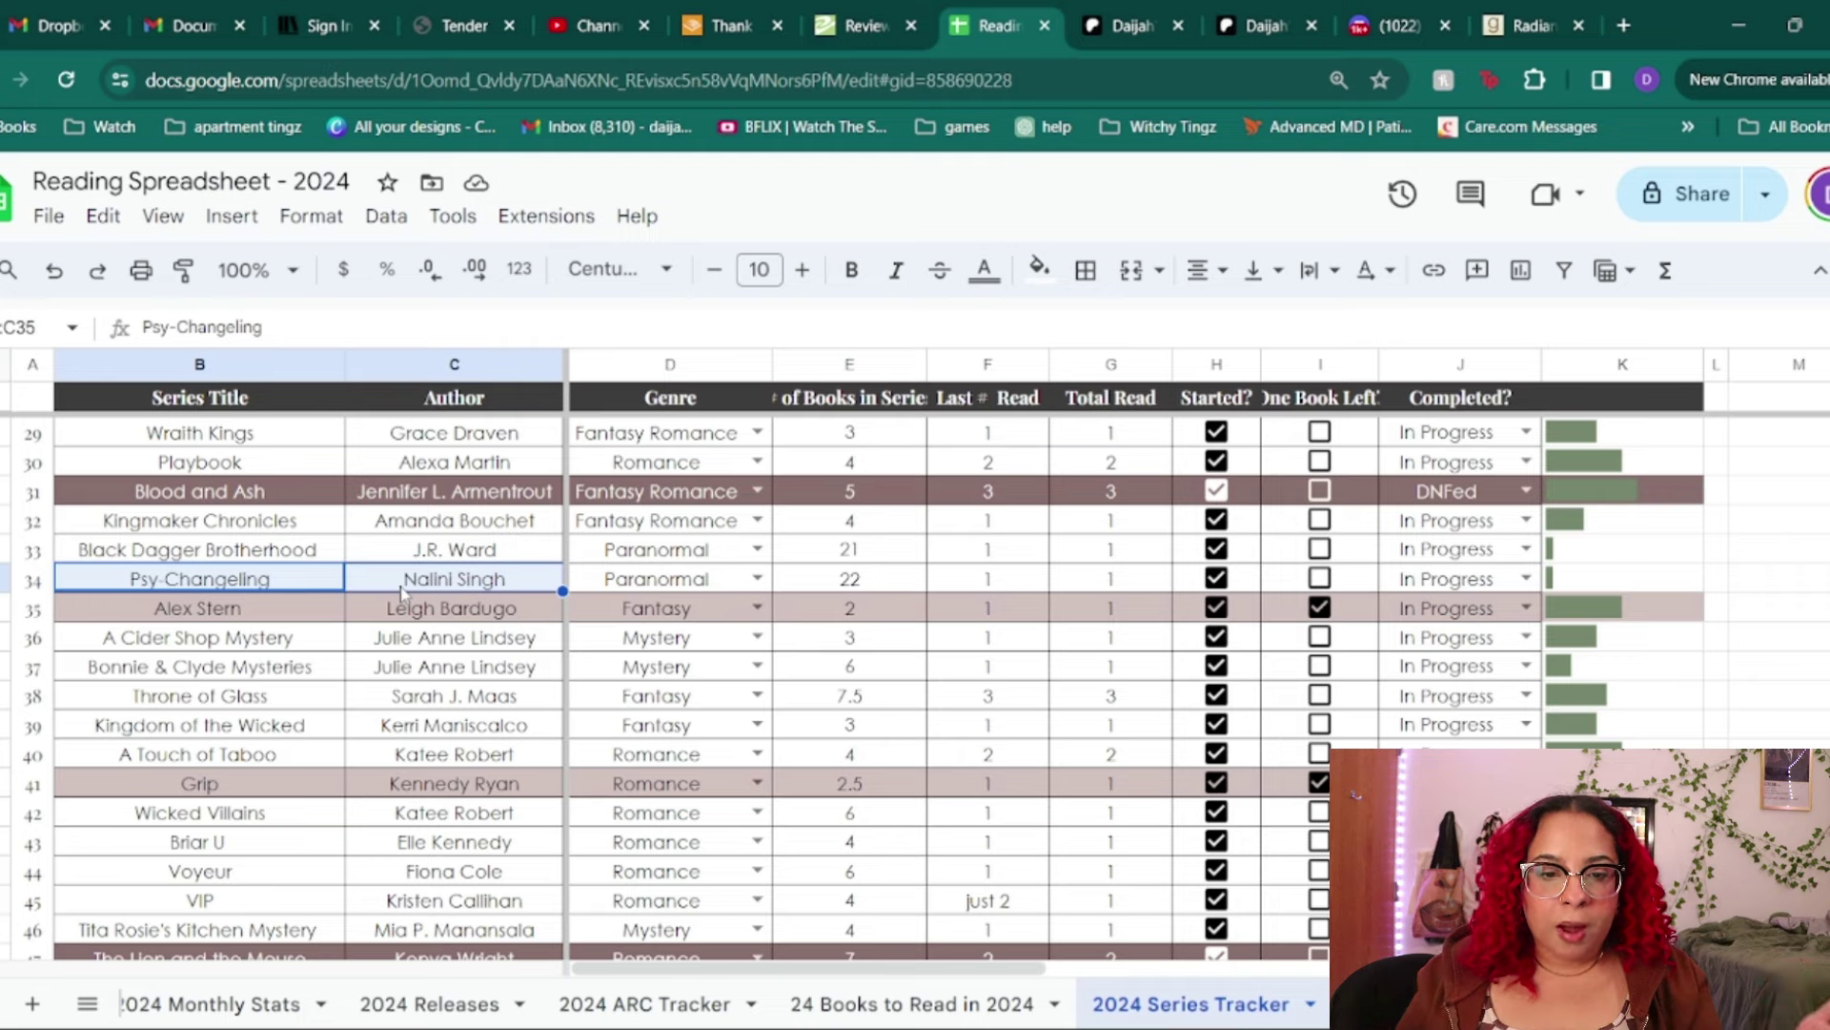
pyautogui.click(852, 579)
pyautogui.click(833, 610)
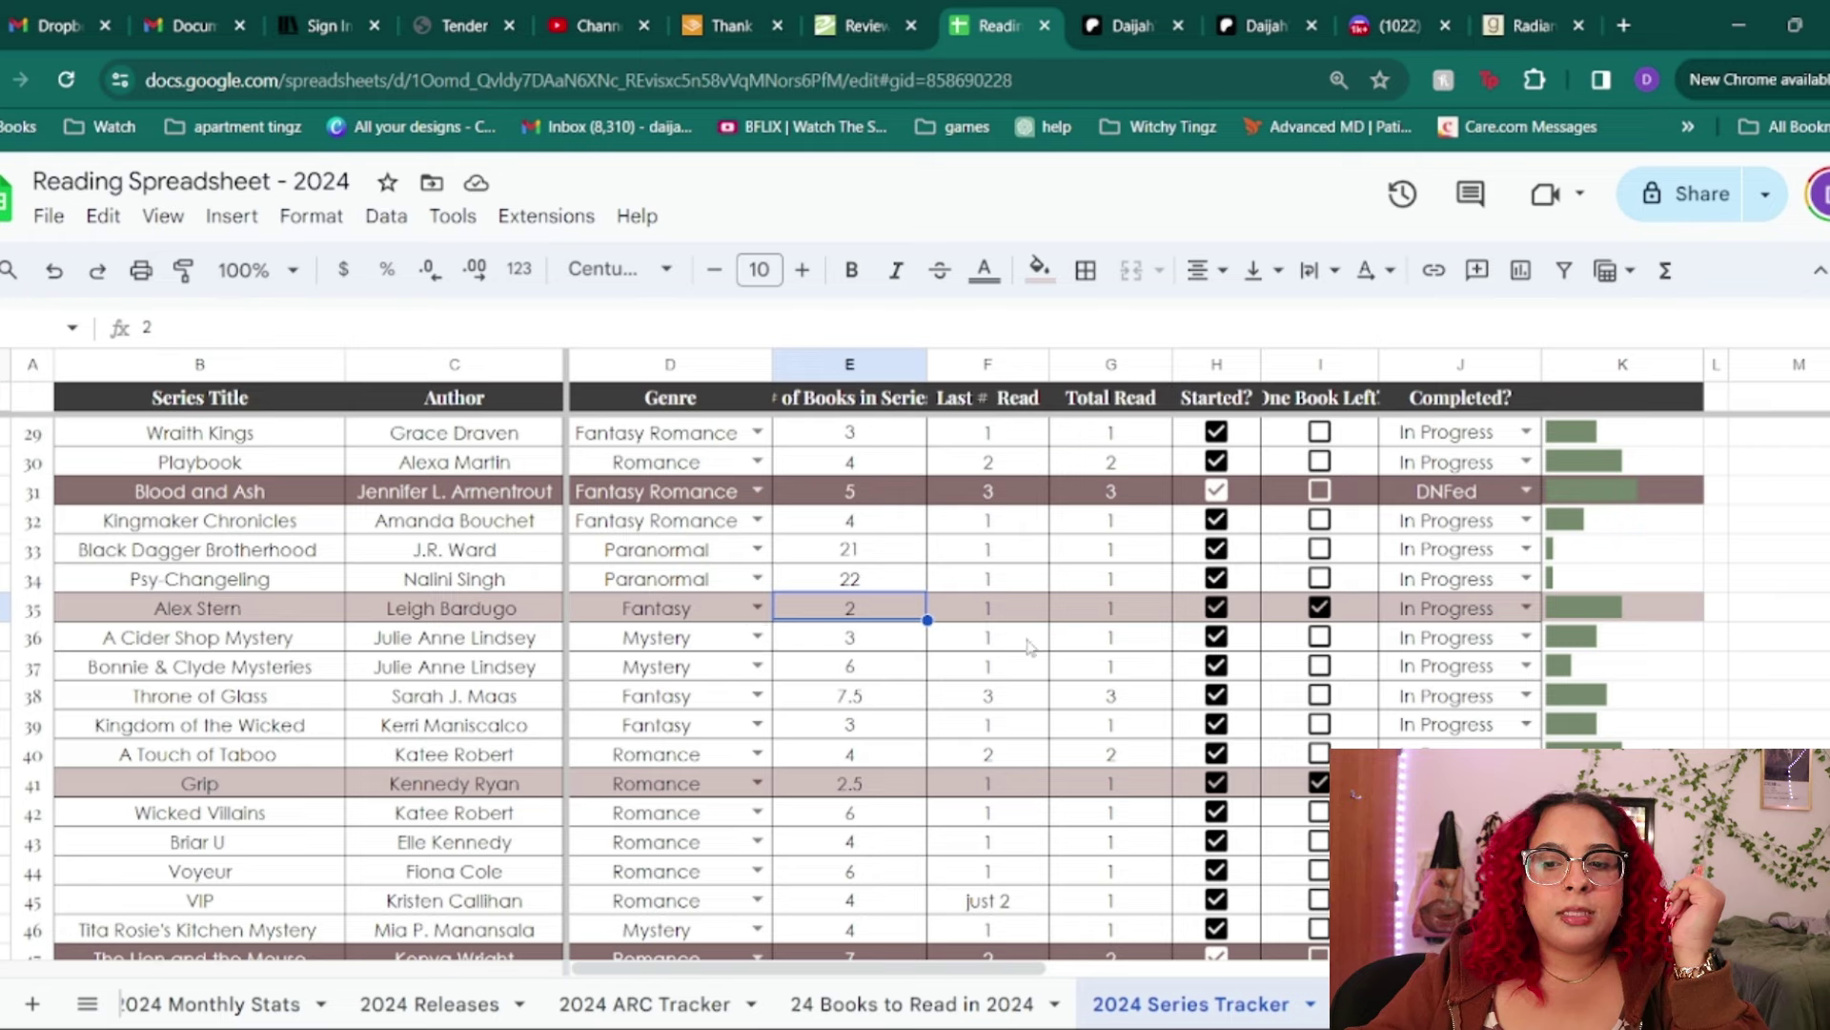
pyautogui.moveTo(1621, 550); pyautogui.dragTo(1621, 578)
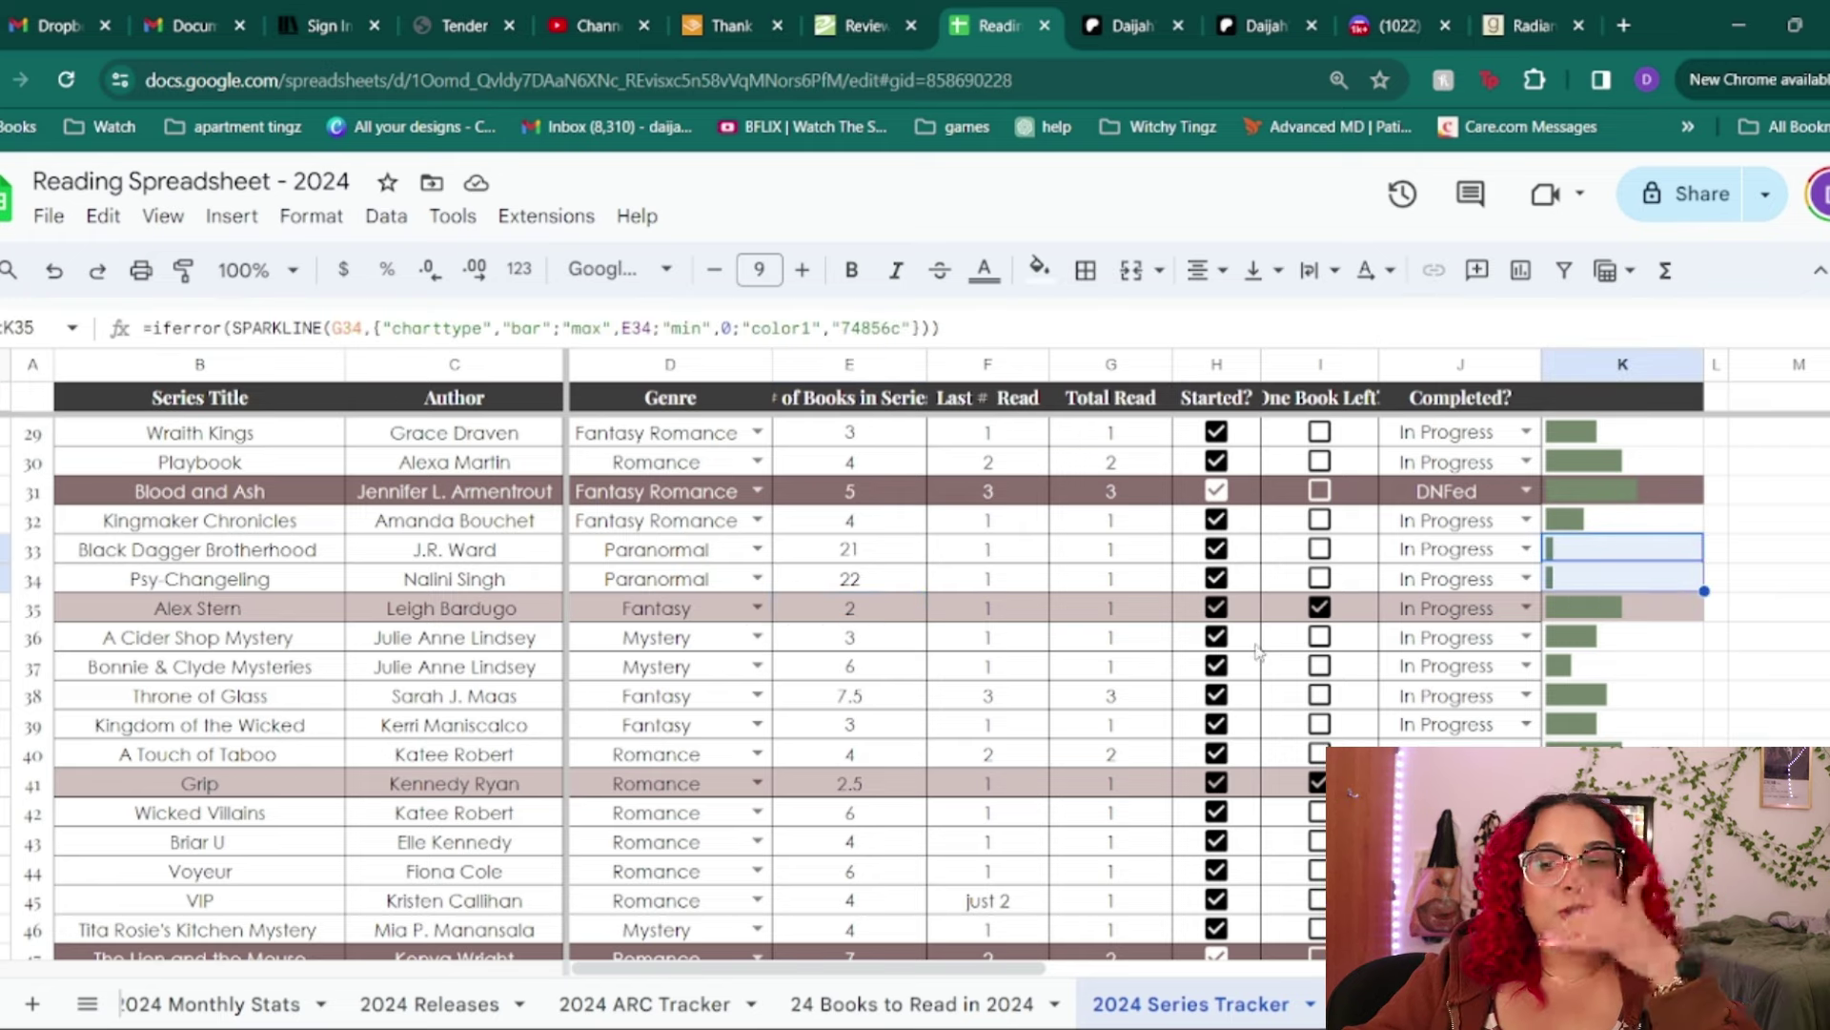
# - Review the entries for Alex Stern, A Cider Shop Mystery and Bonnie & Clyde Mysteries, checking their reading progress
pyautogui.moveTo(219, 615); pyautogui.dragTo(510, 619)
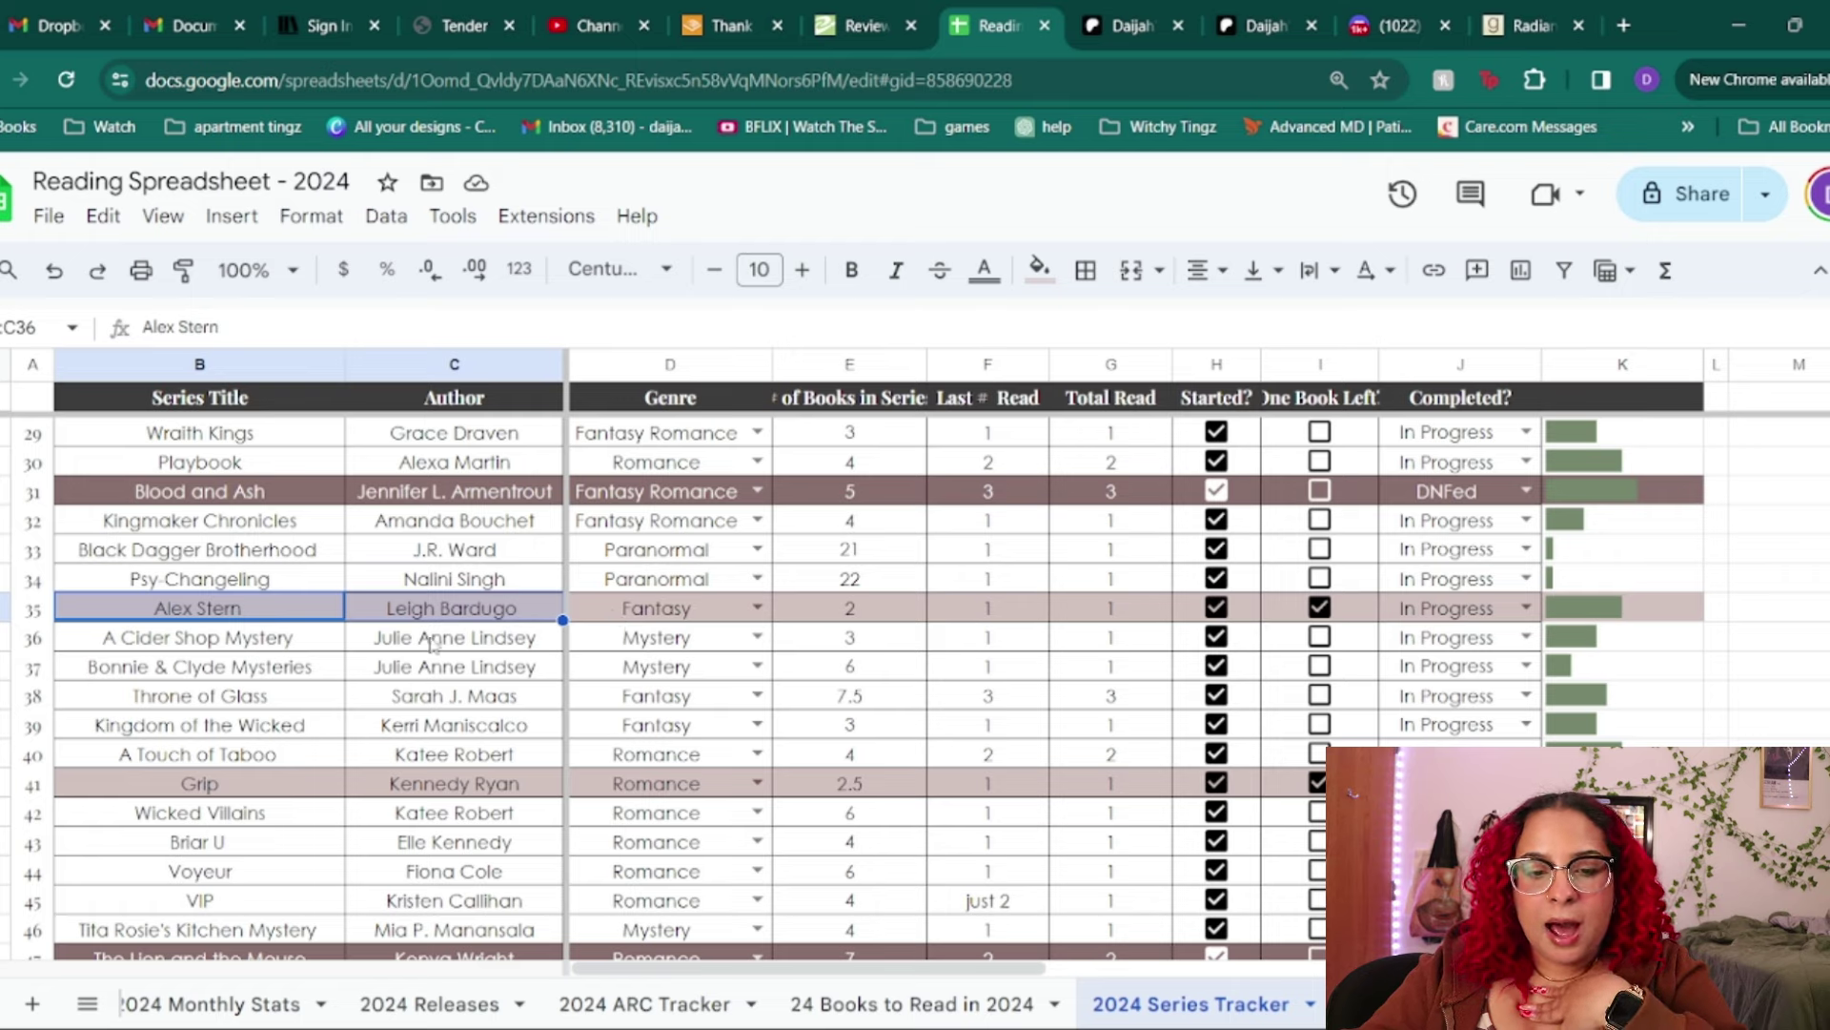
pyautogui.click(195, 656)
pyautogui.hotkey('shift', 'Right')
pyautogui.click(267, 675)
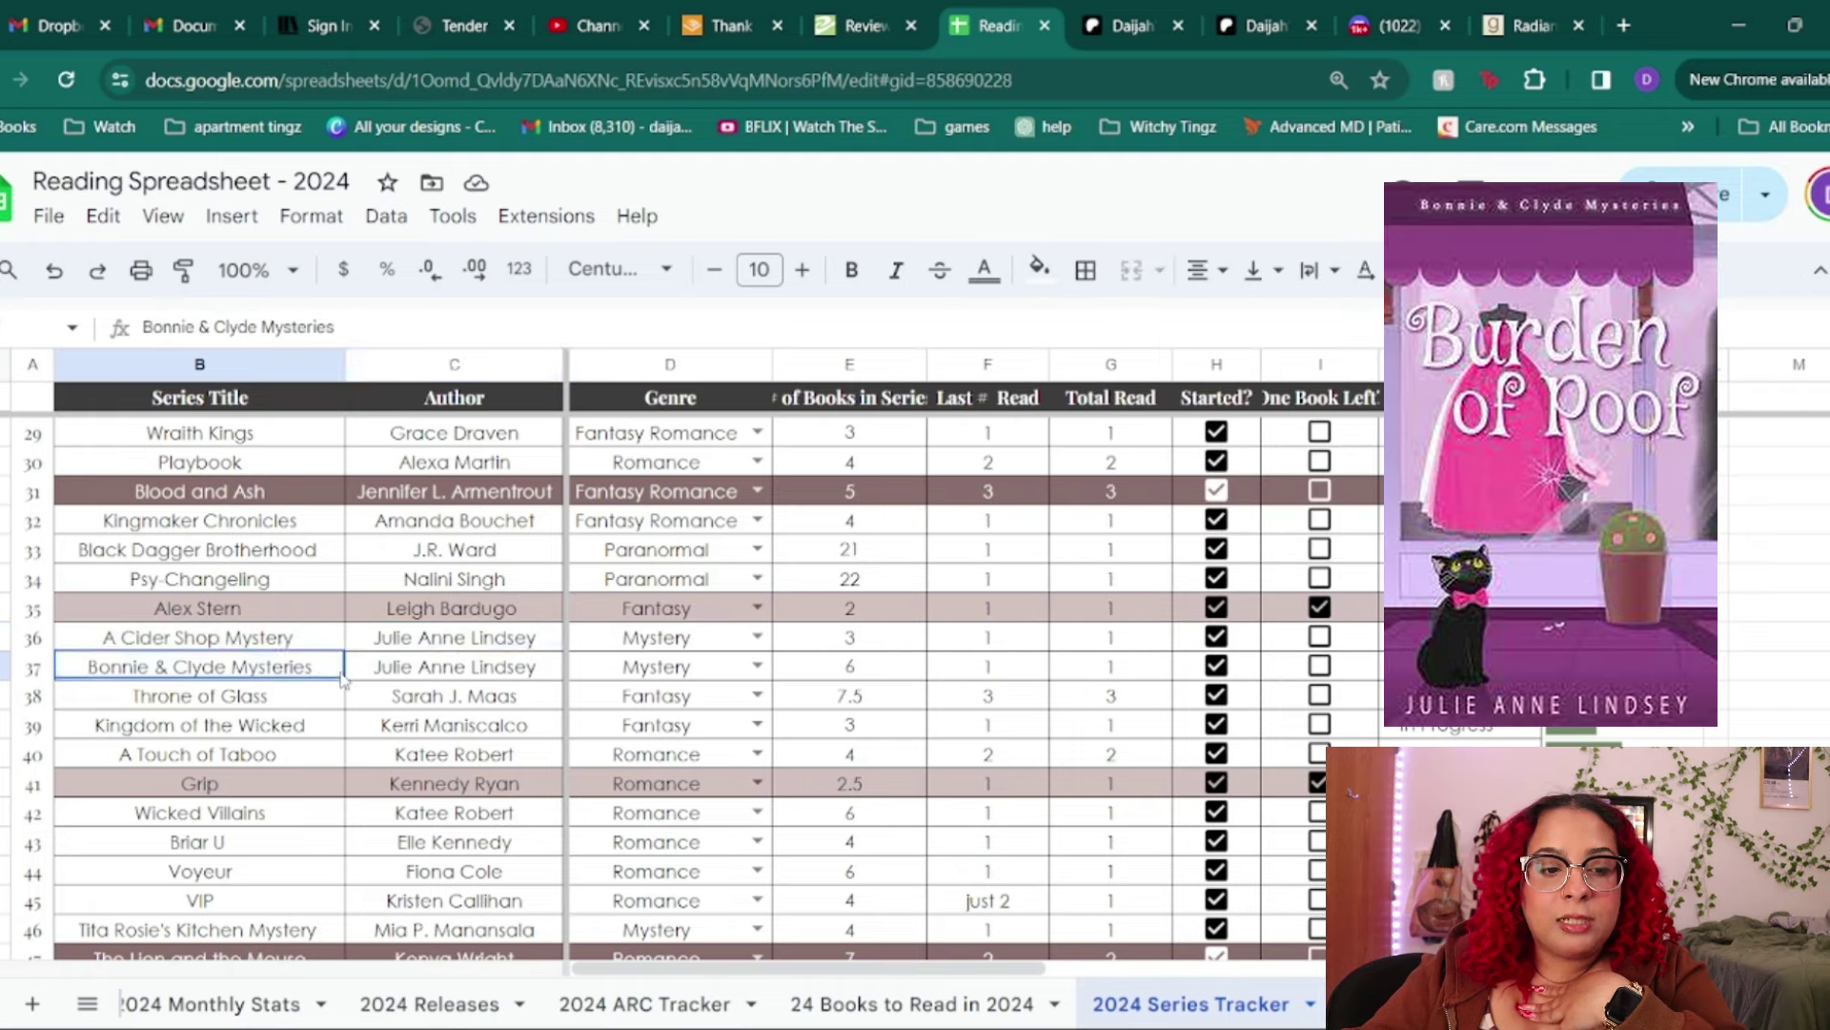
pyautogui.hotkey('shift', 'Right')
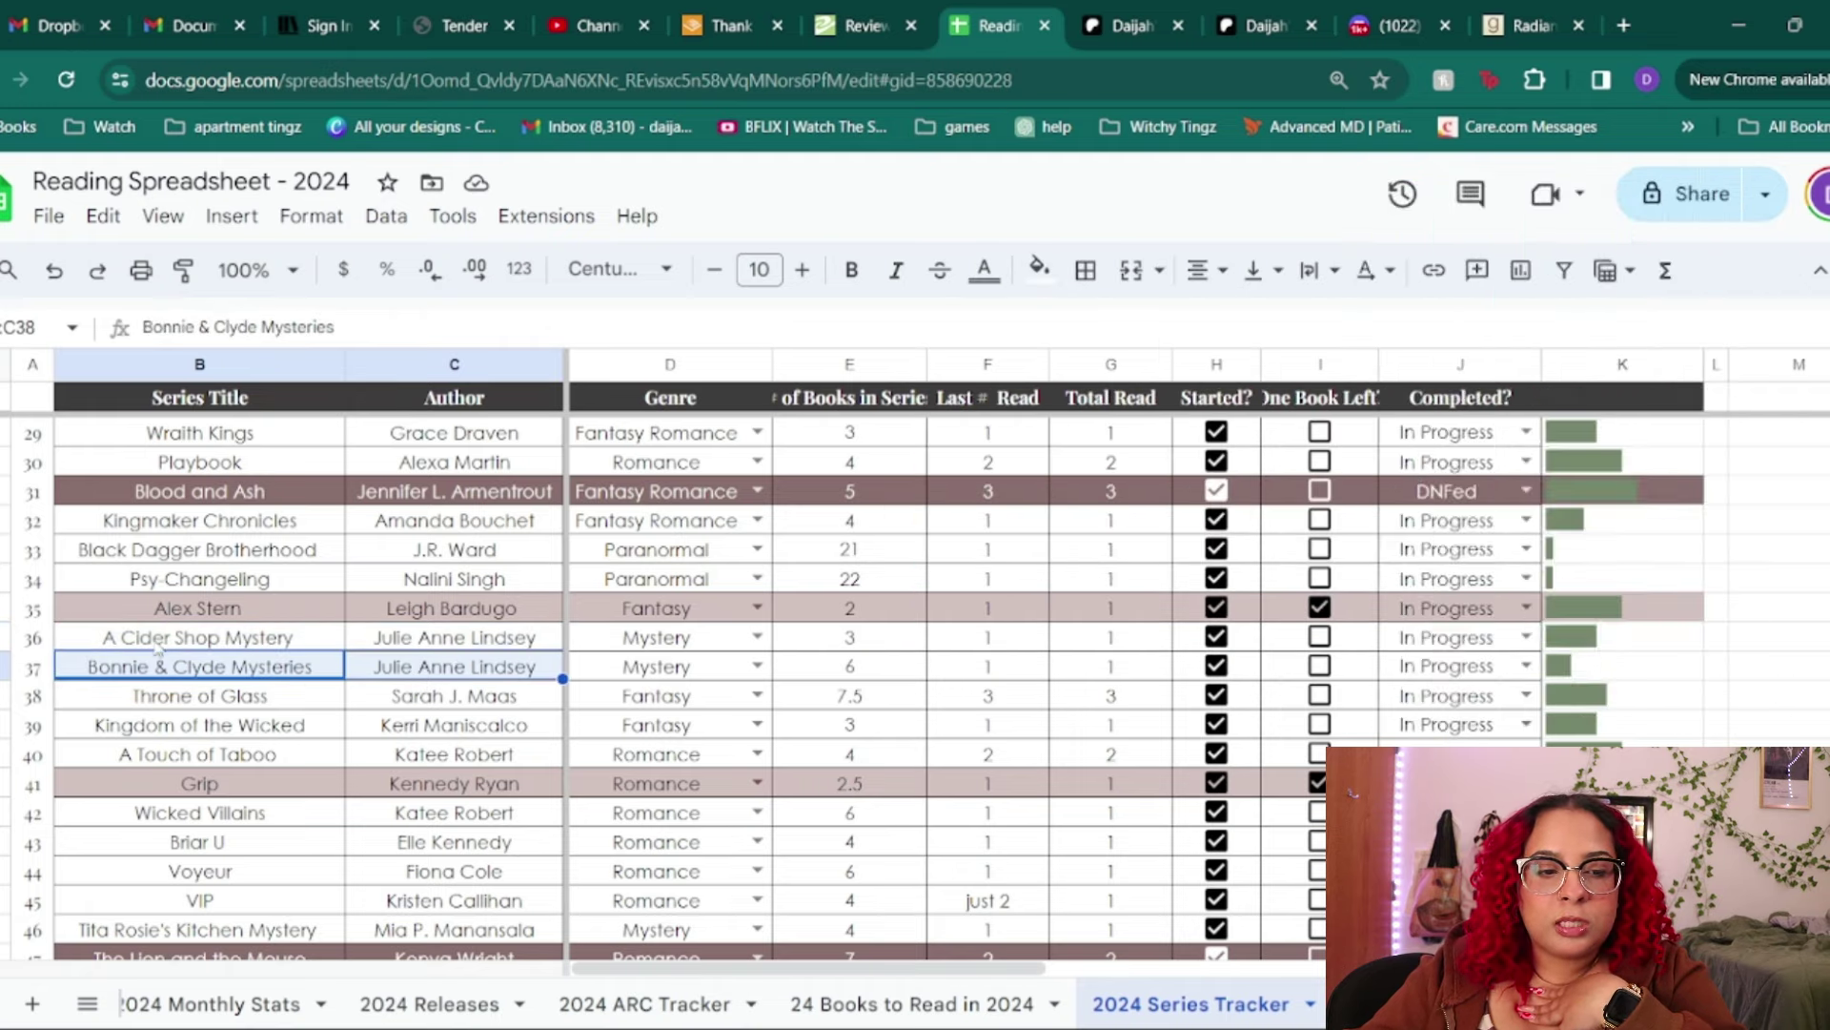
pyautogui.click(1014, 675)
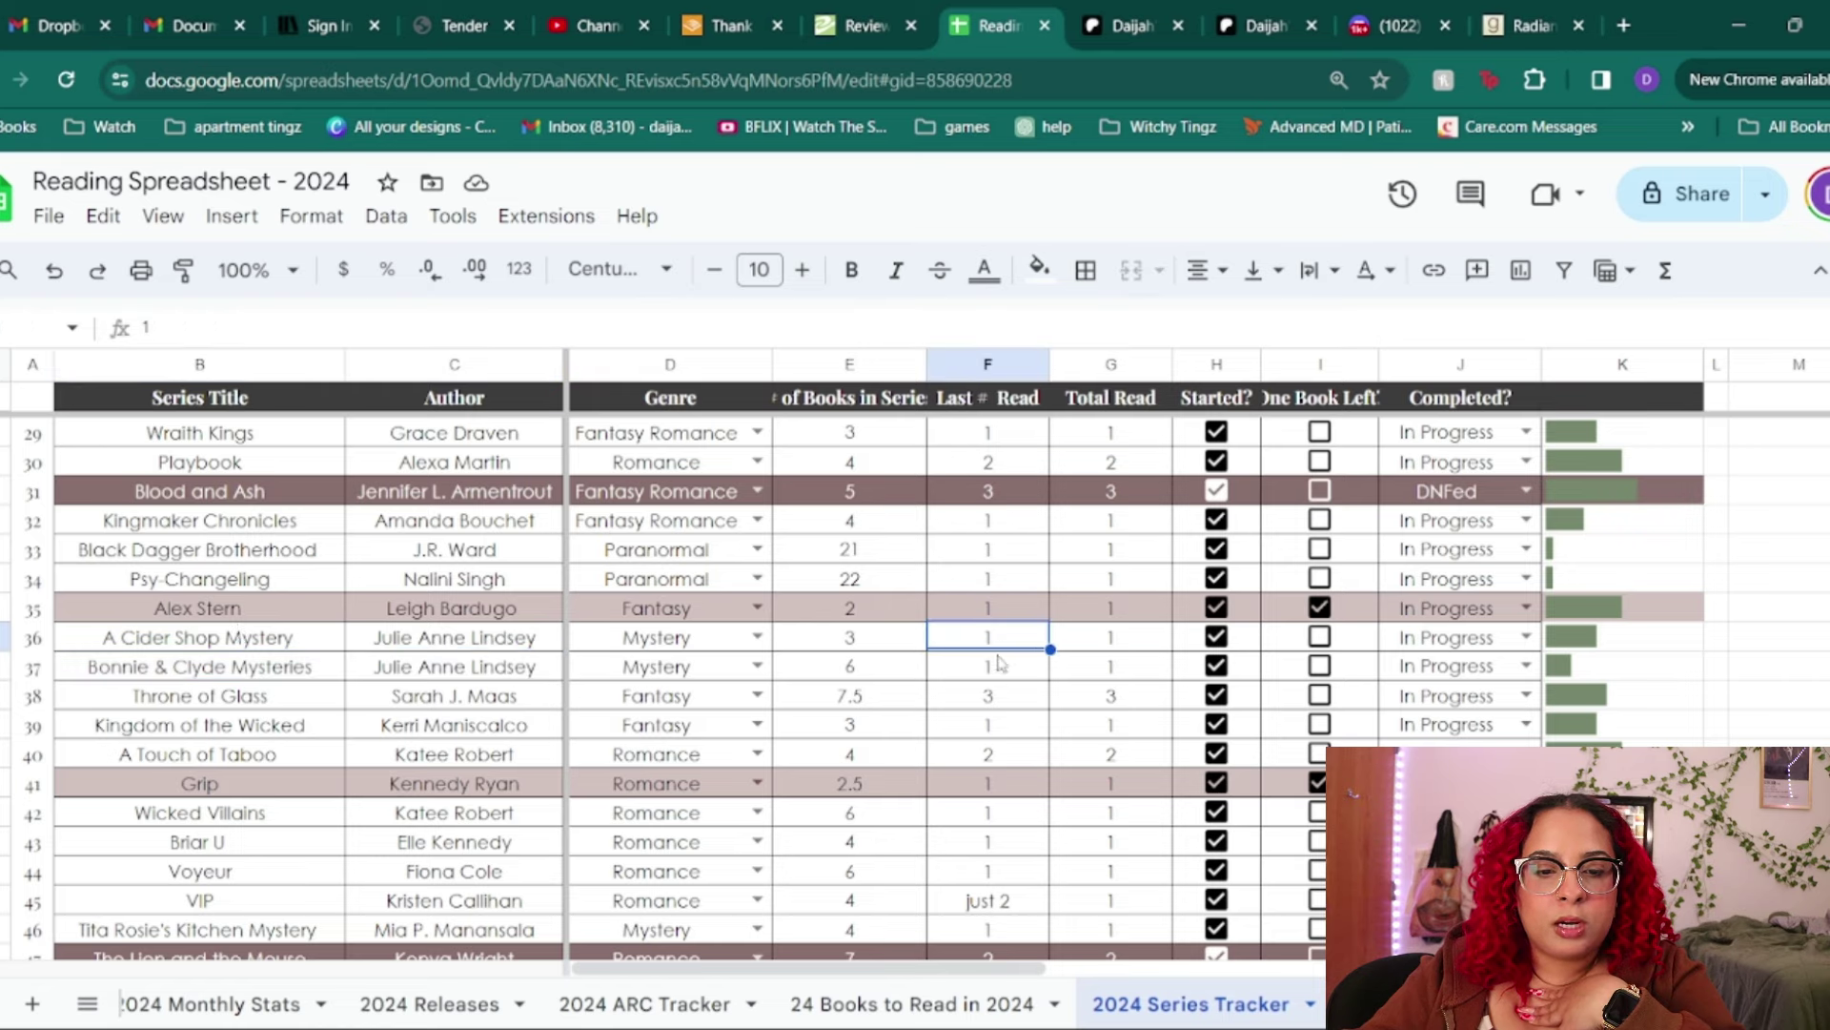
pyautogui.click(276, 645)
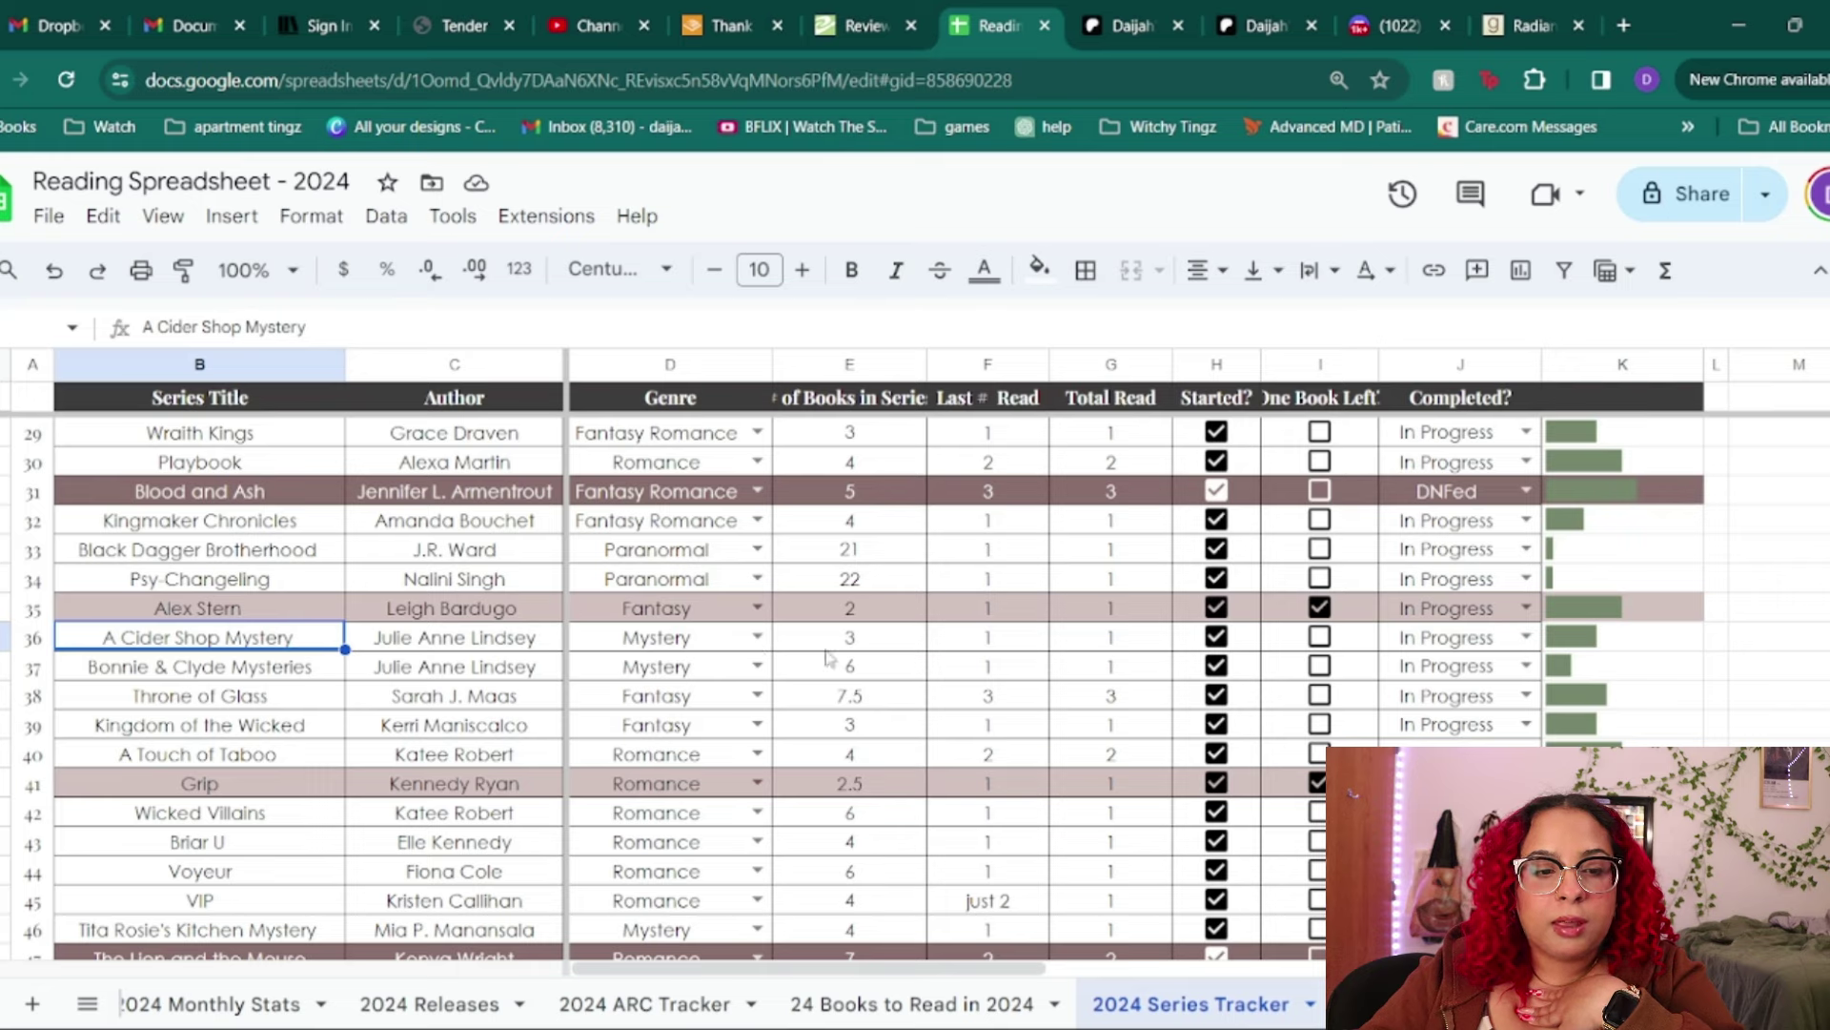
# - Change the total read for Throne of Glass to 3.5 after checking the Bonnie & Clyde Mysteries entry
pyautogui.moveTo(334, 668); pyautogui.dragTo(859, 675)
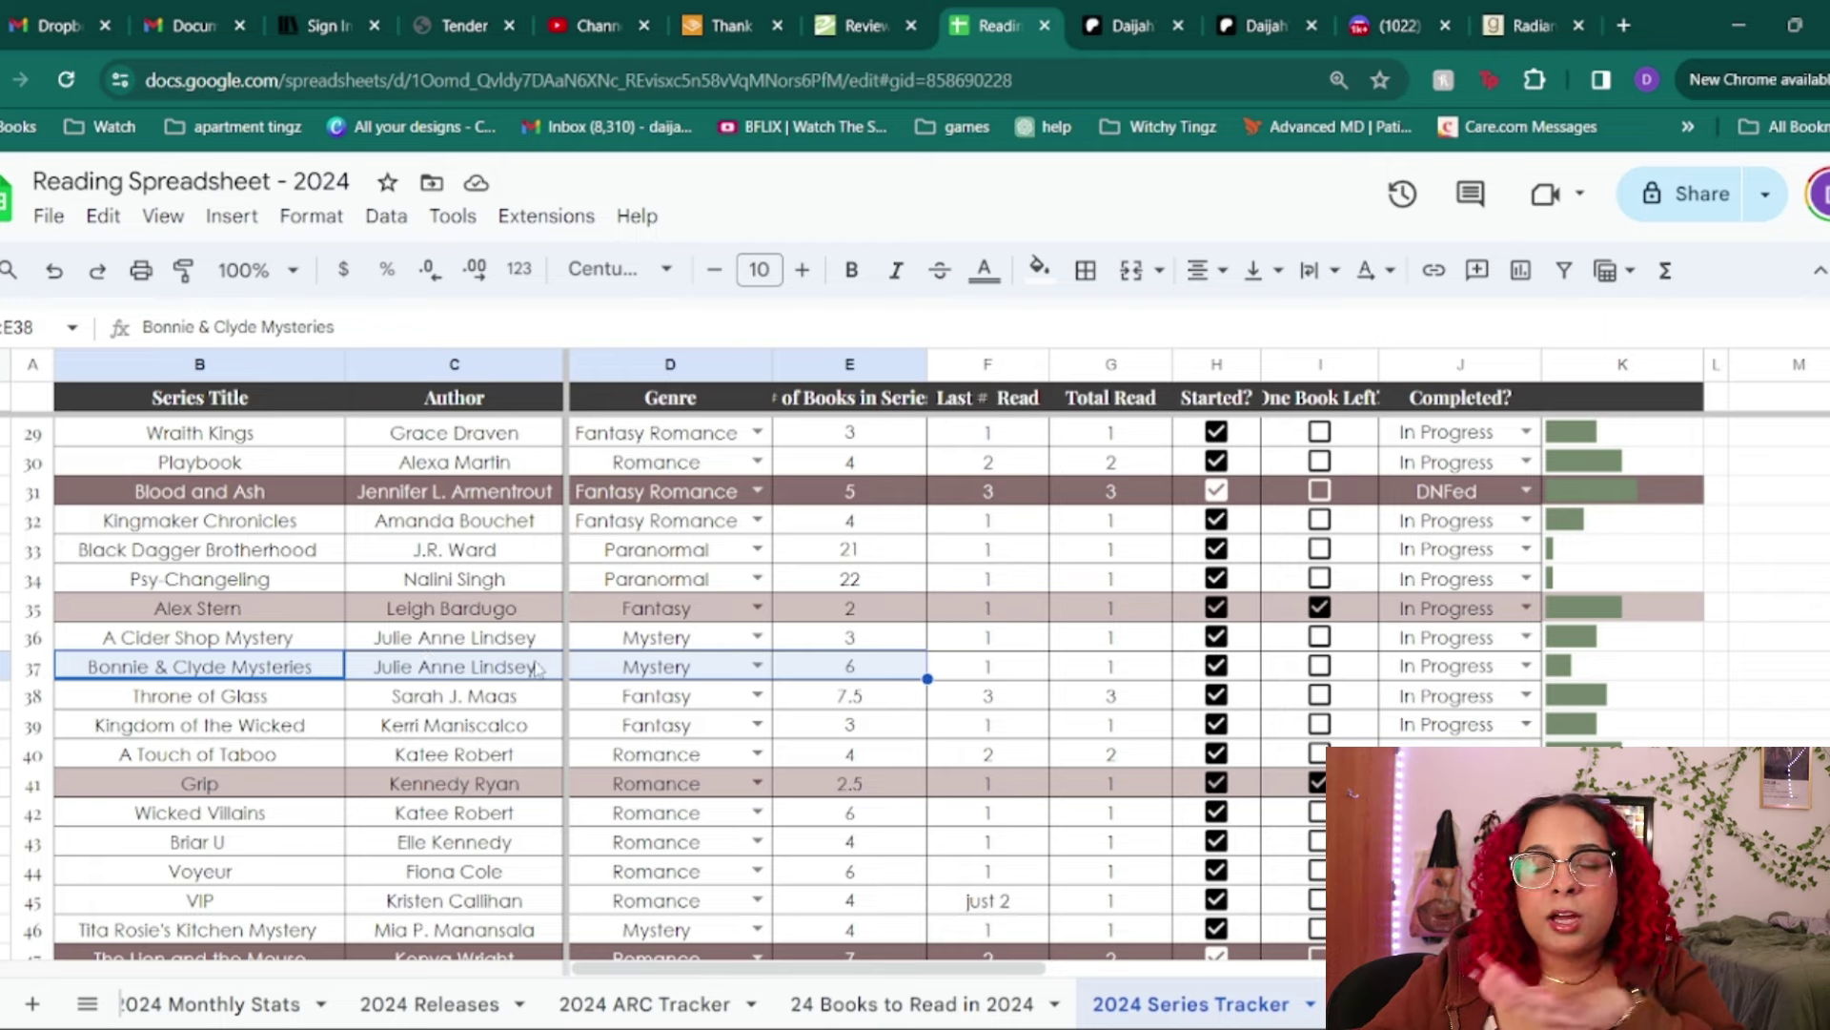
pyautogui.moveTo(226, 706); pyautogui.dragTo(544, 700)
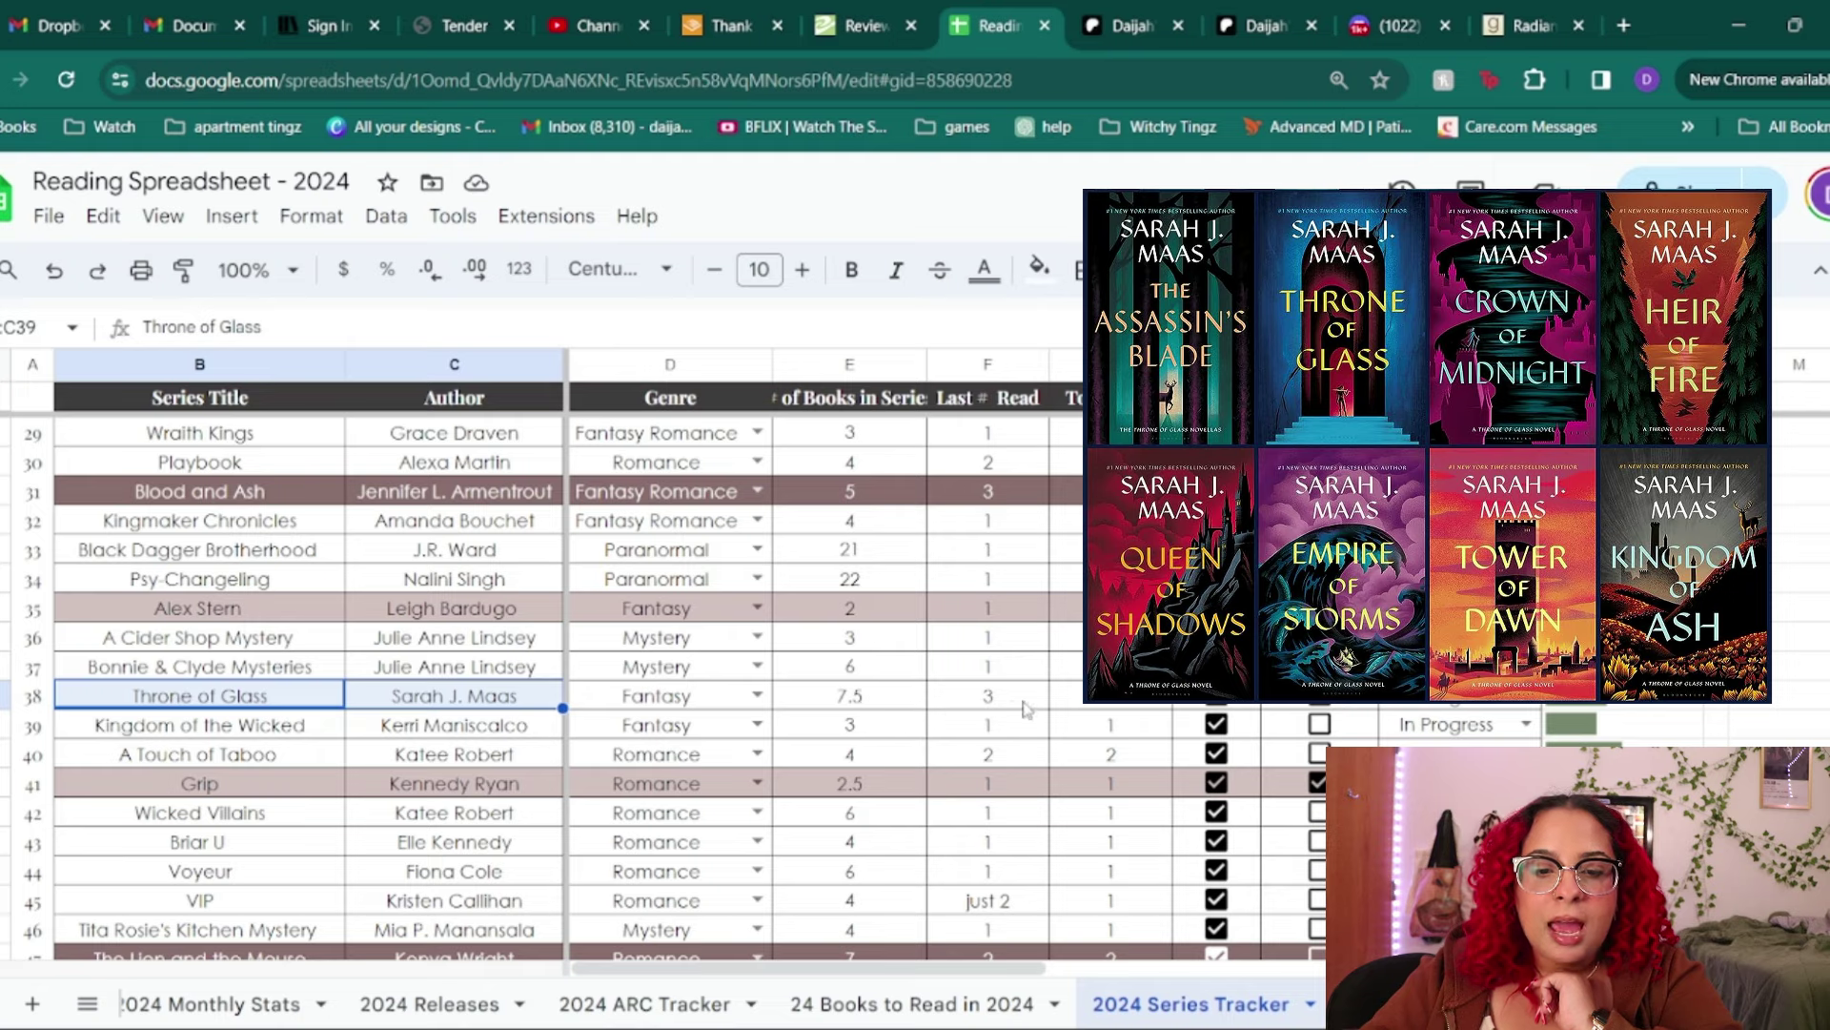
pyautogui.doubleClick(1025, 705)
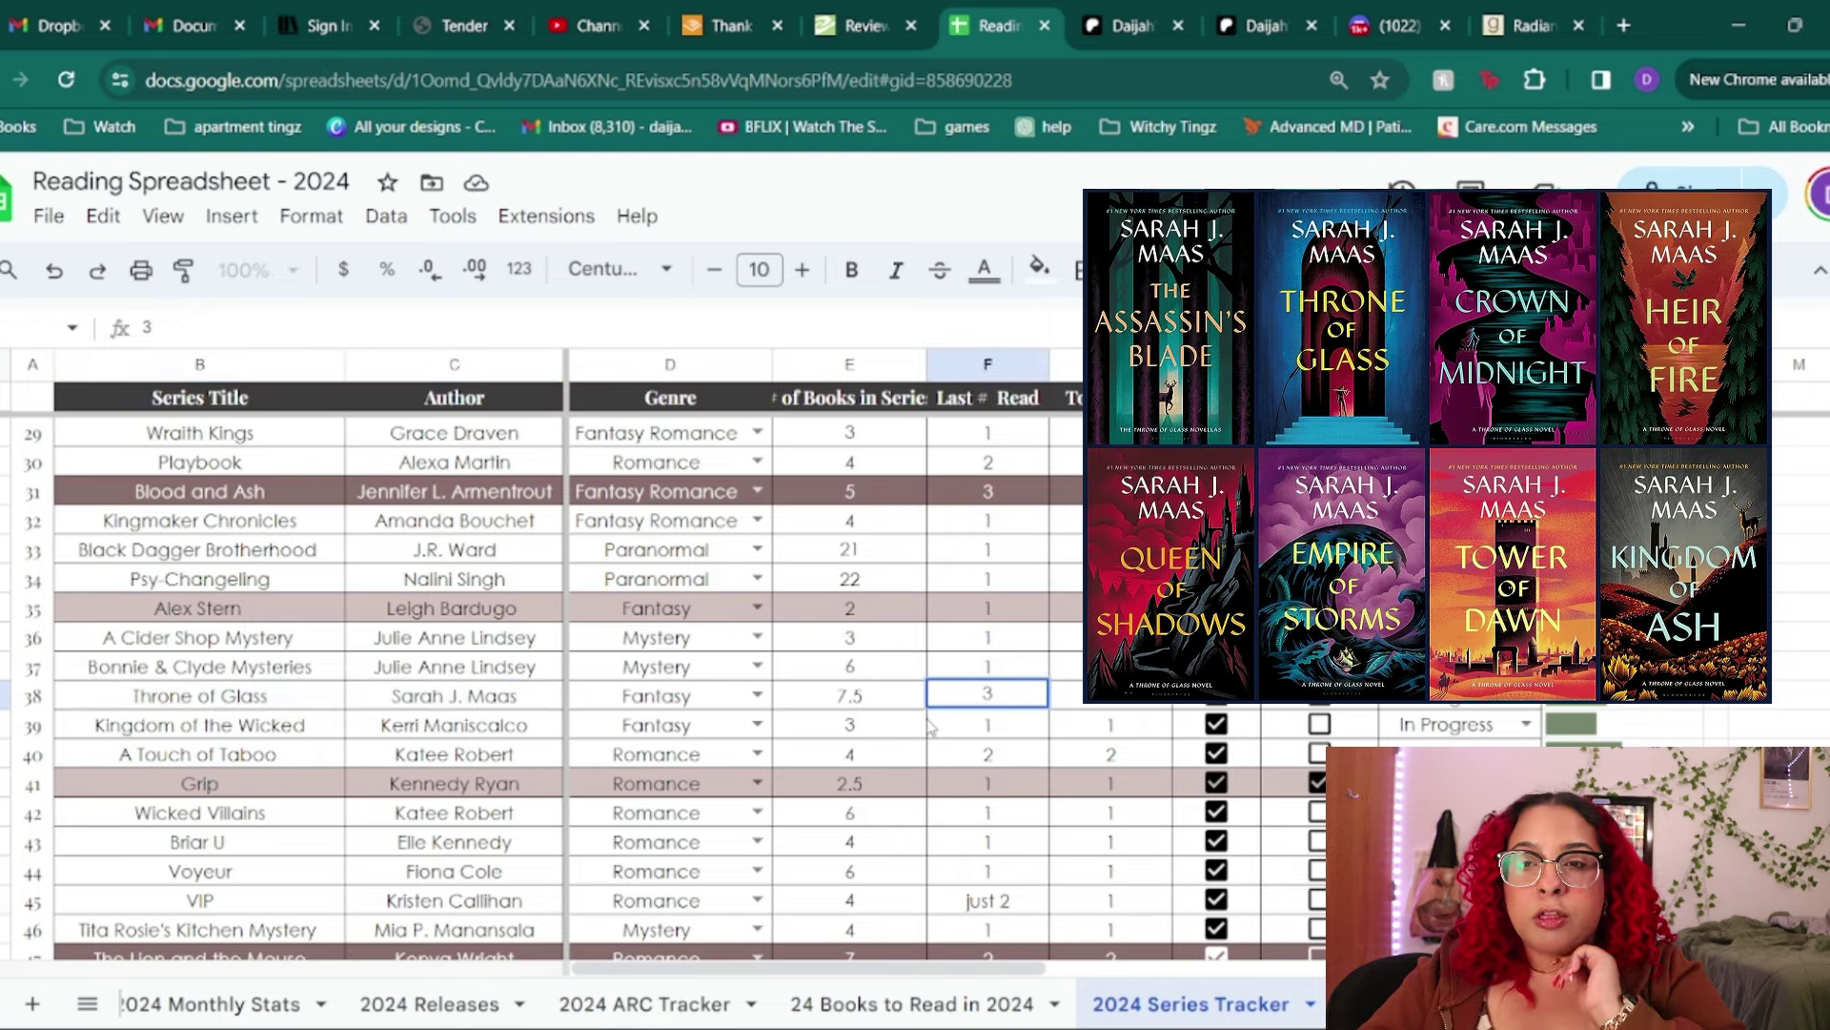
pyautogui.click(924, 726)
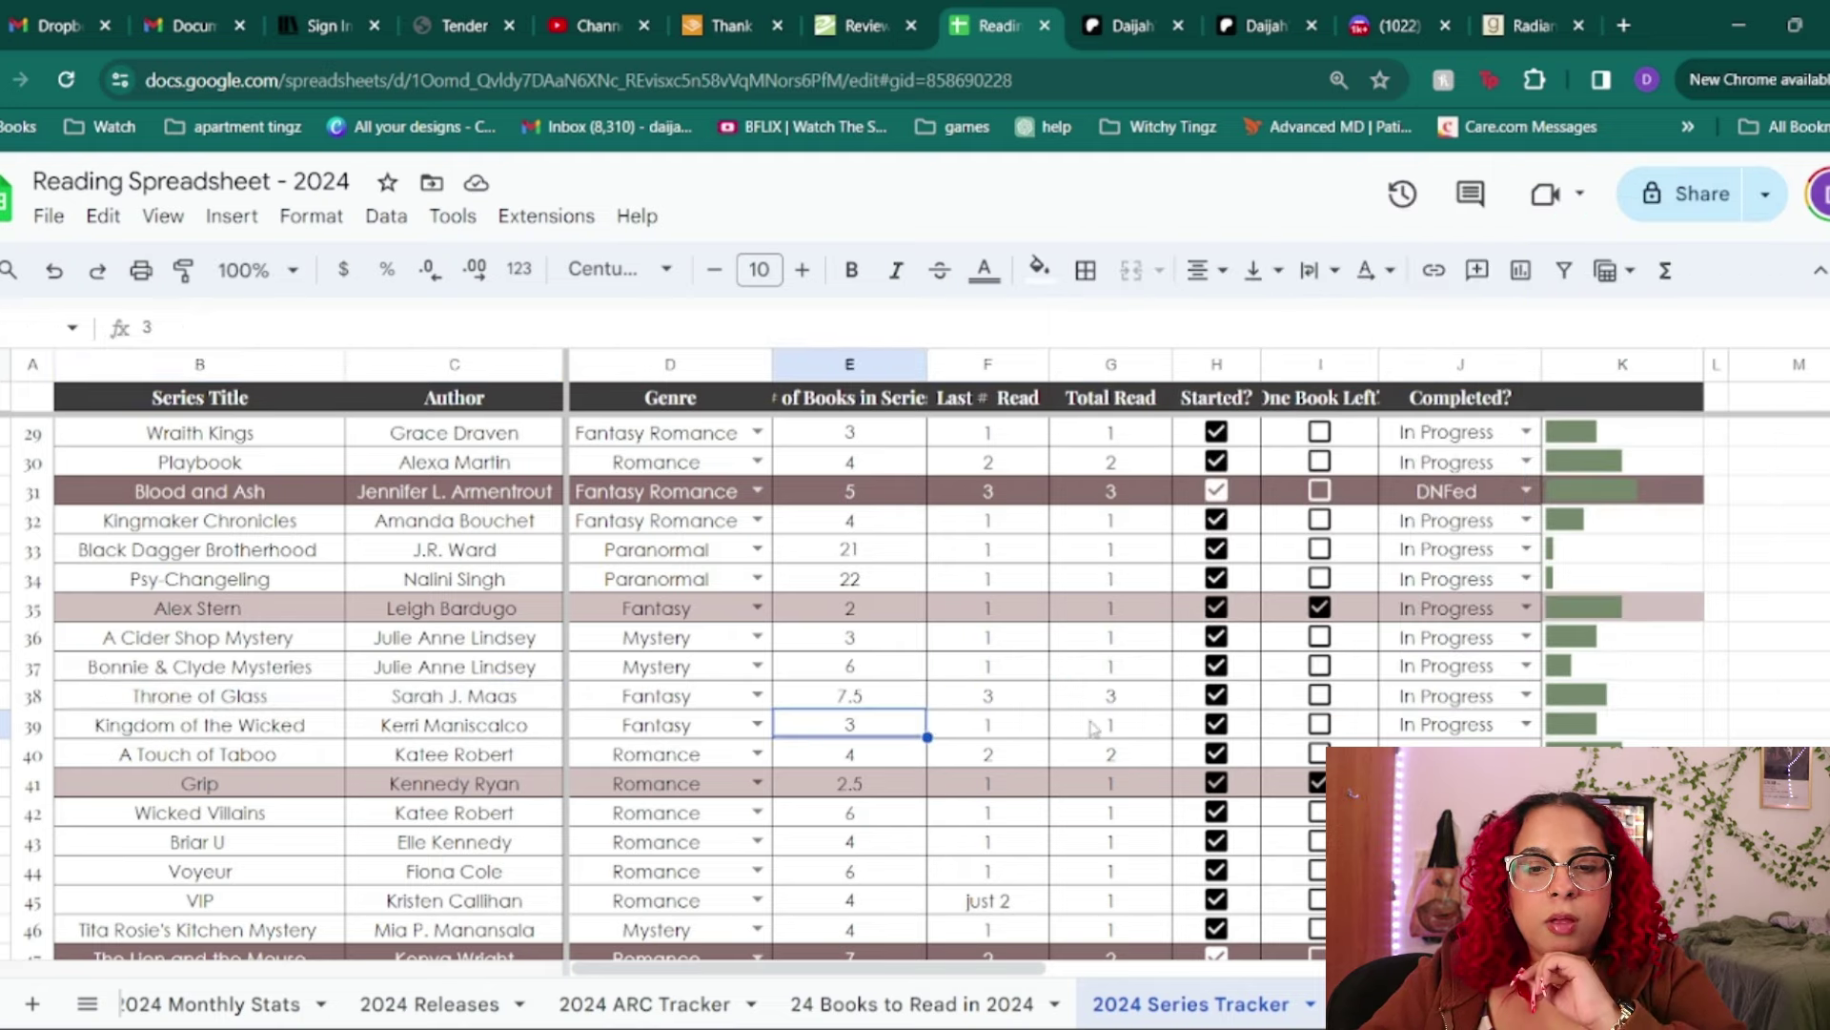
pyautogui.doubleClick(1115, 696)
pyautogui.write('.5')
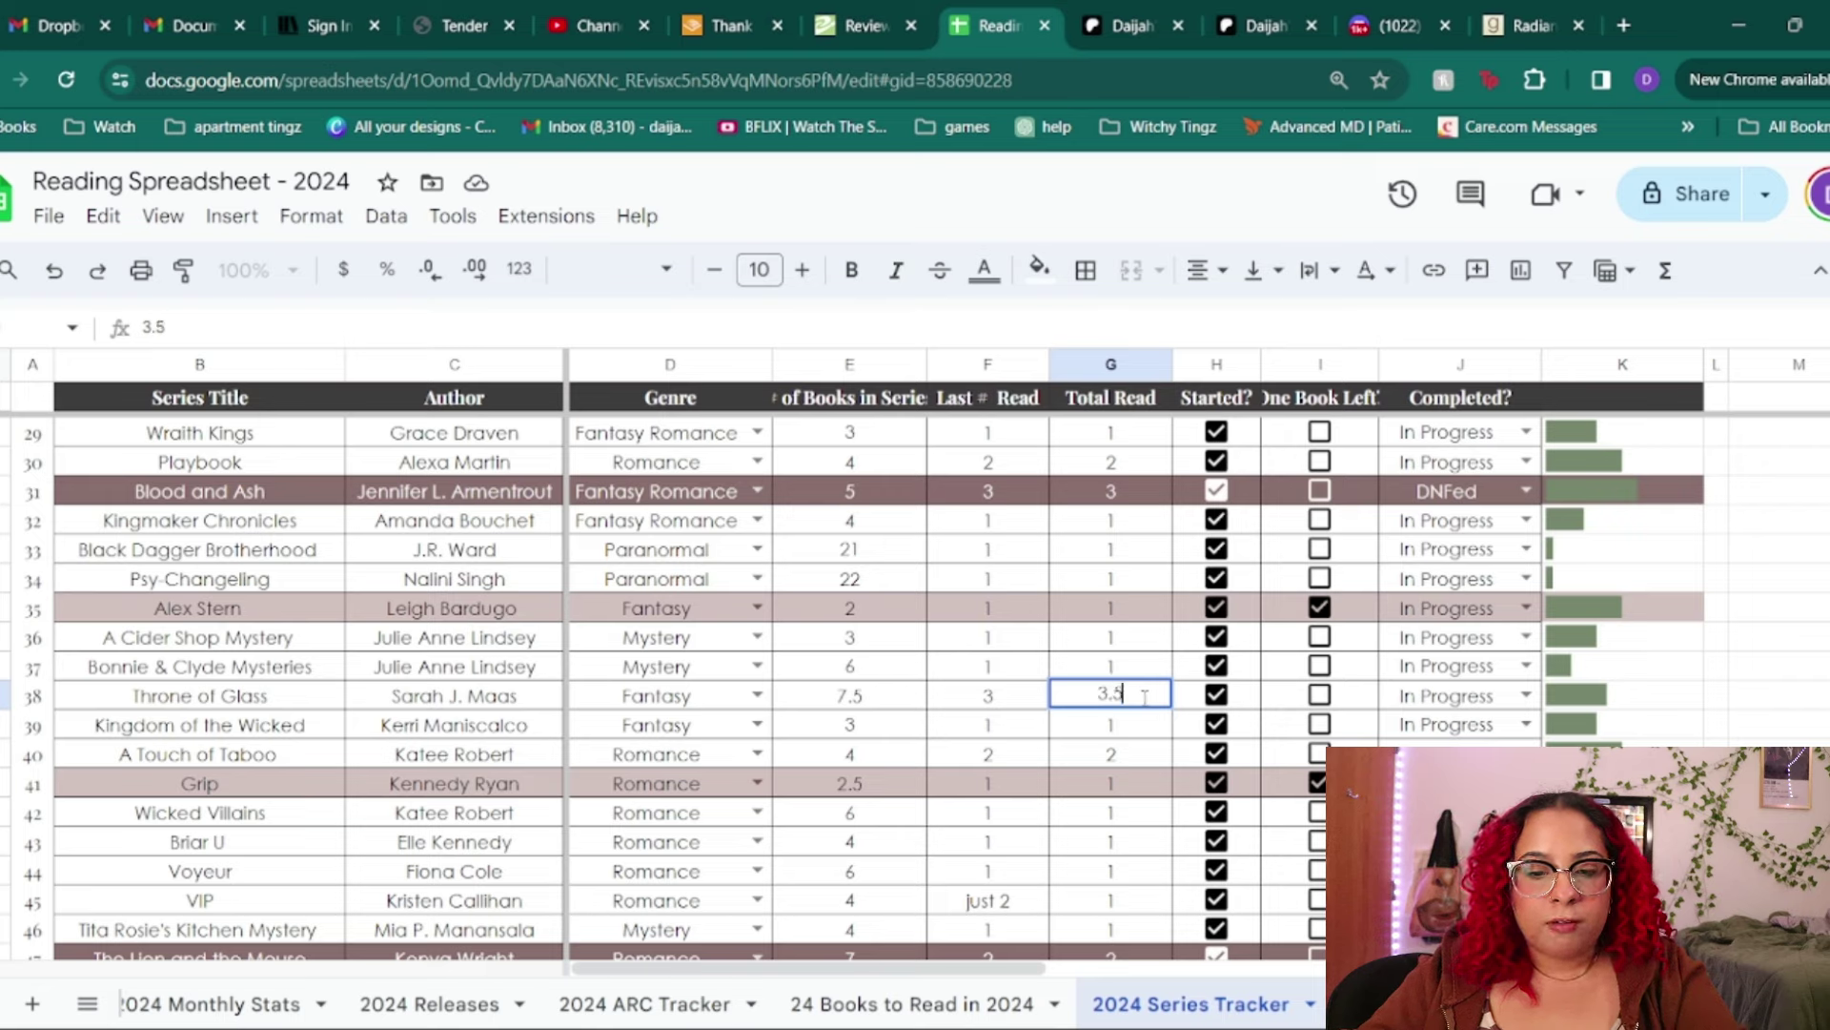
pyautogui.press('Return')
pyautogui.press('Return')
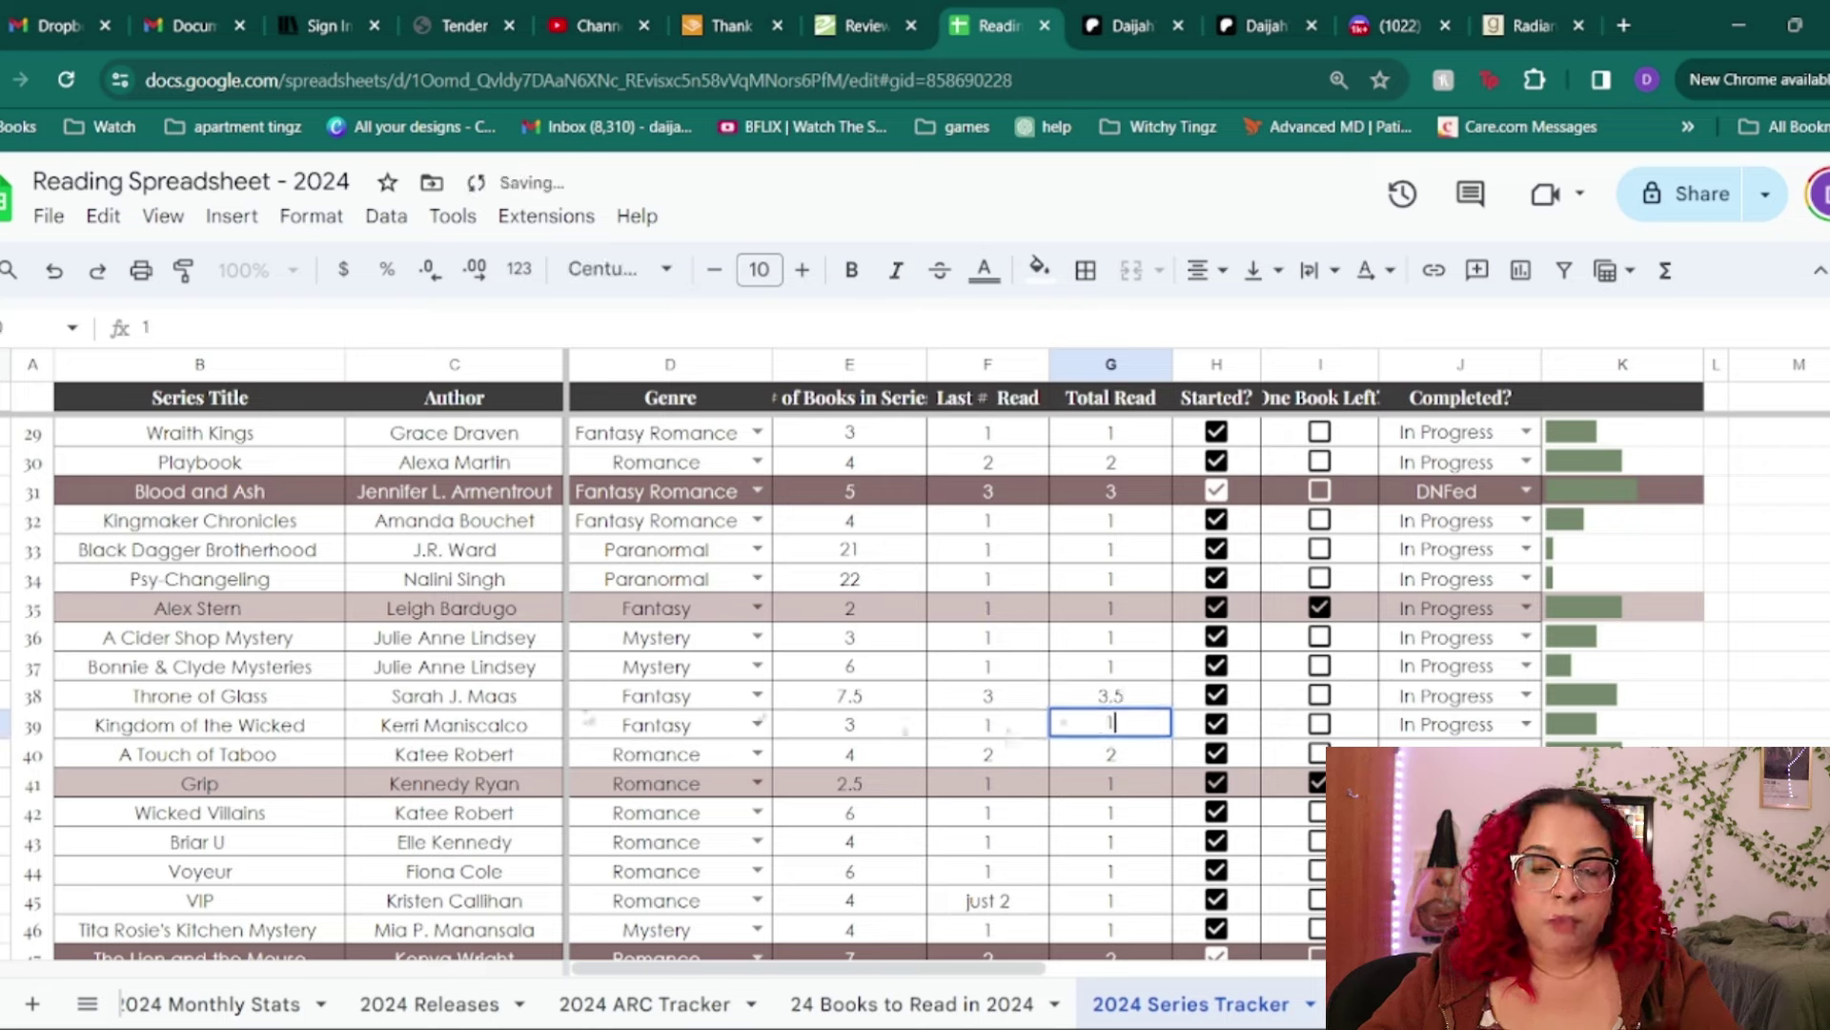
# - Review the entries for Throne of Glass and Kingdom of the Wicked, checking their series lengths and last books read
pyautogui.moveTo(848, 695); pyautogui.dragTo(1111, 696)
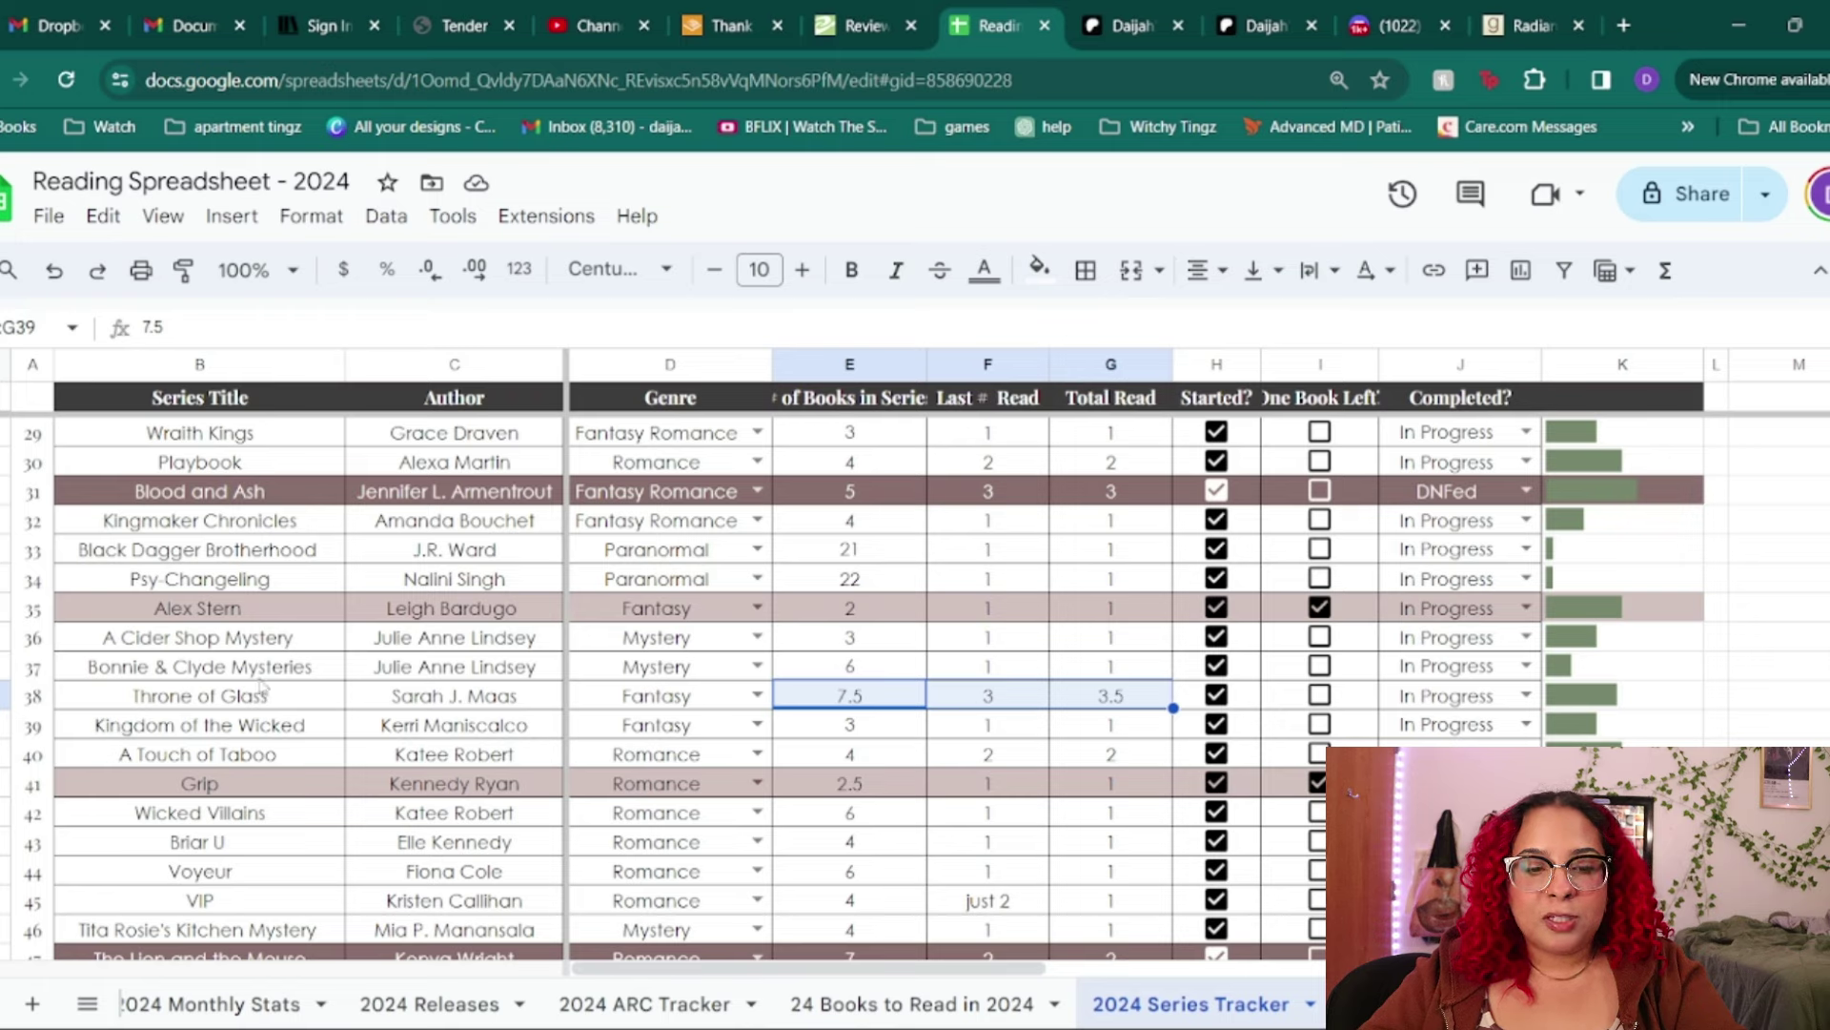
pyautogui.click(229, 696)
pyautogui.moveTo(668, 696); pyautogui.dragTo(1039, 696)
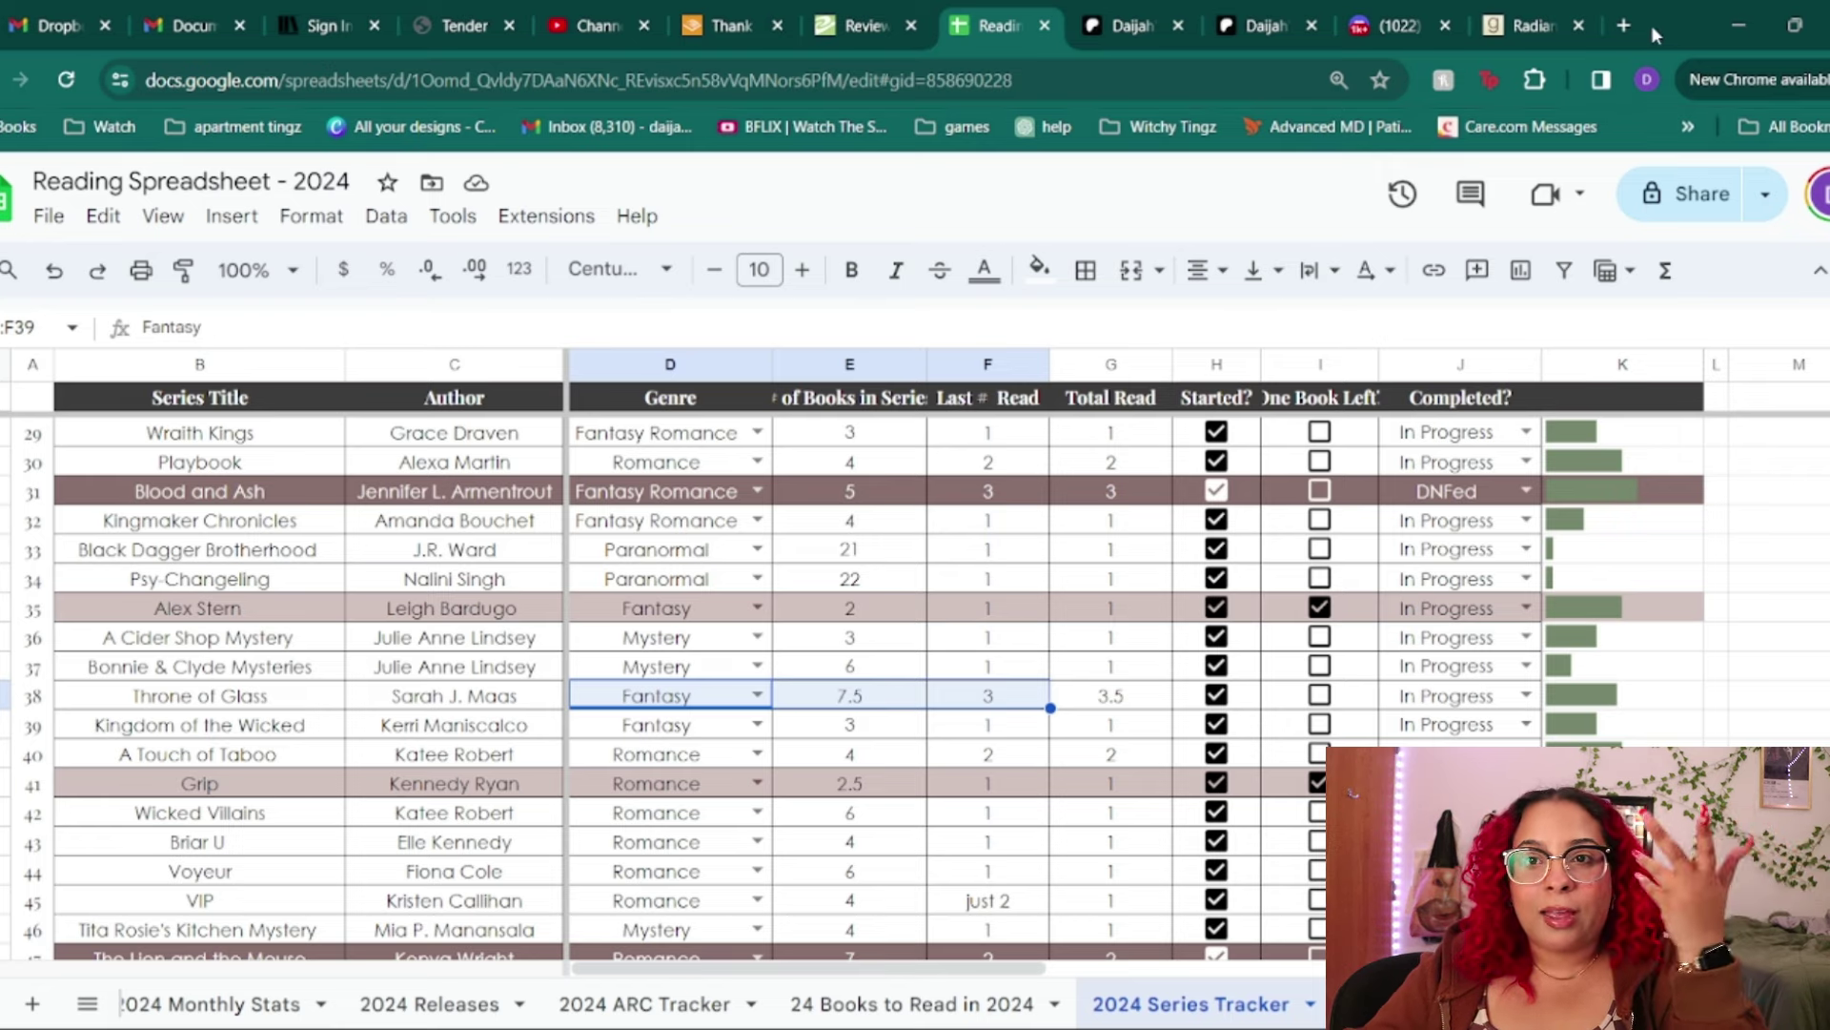
pyautogui.moveTo(200, 724); pyautogui.dragTo(454, 723)
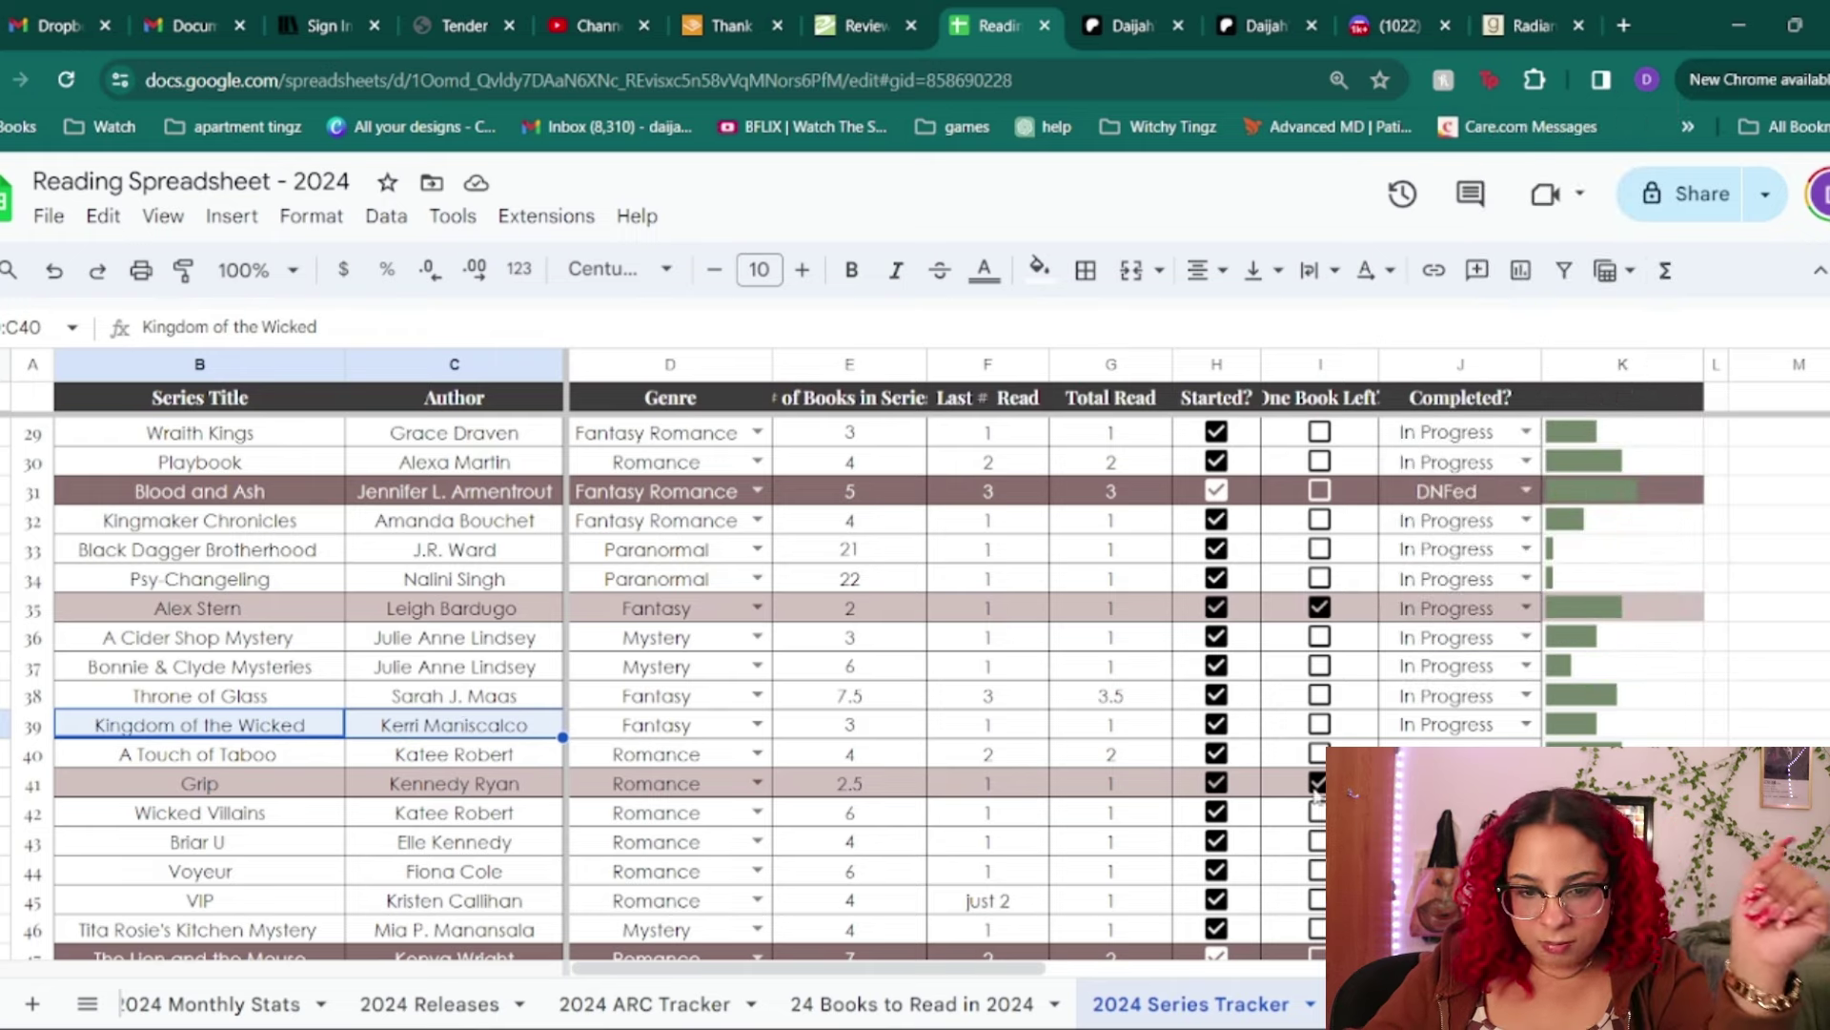
pyautogui.click(987, 724)
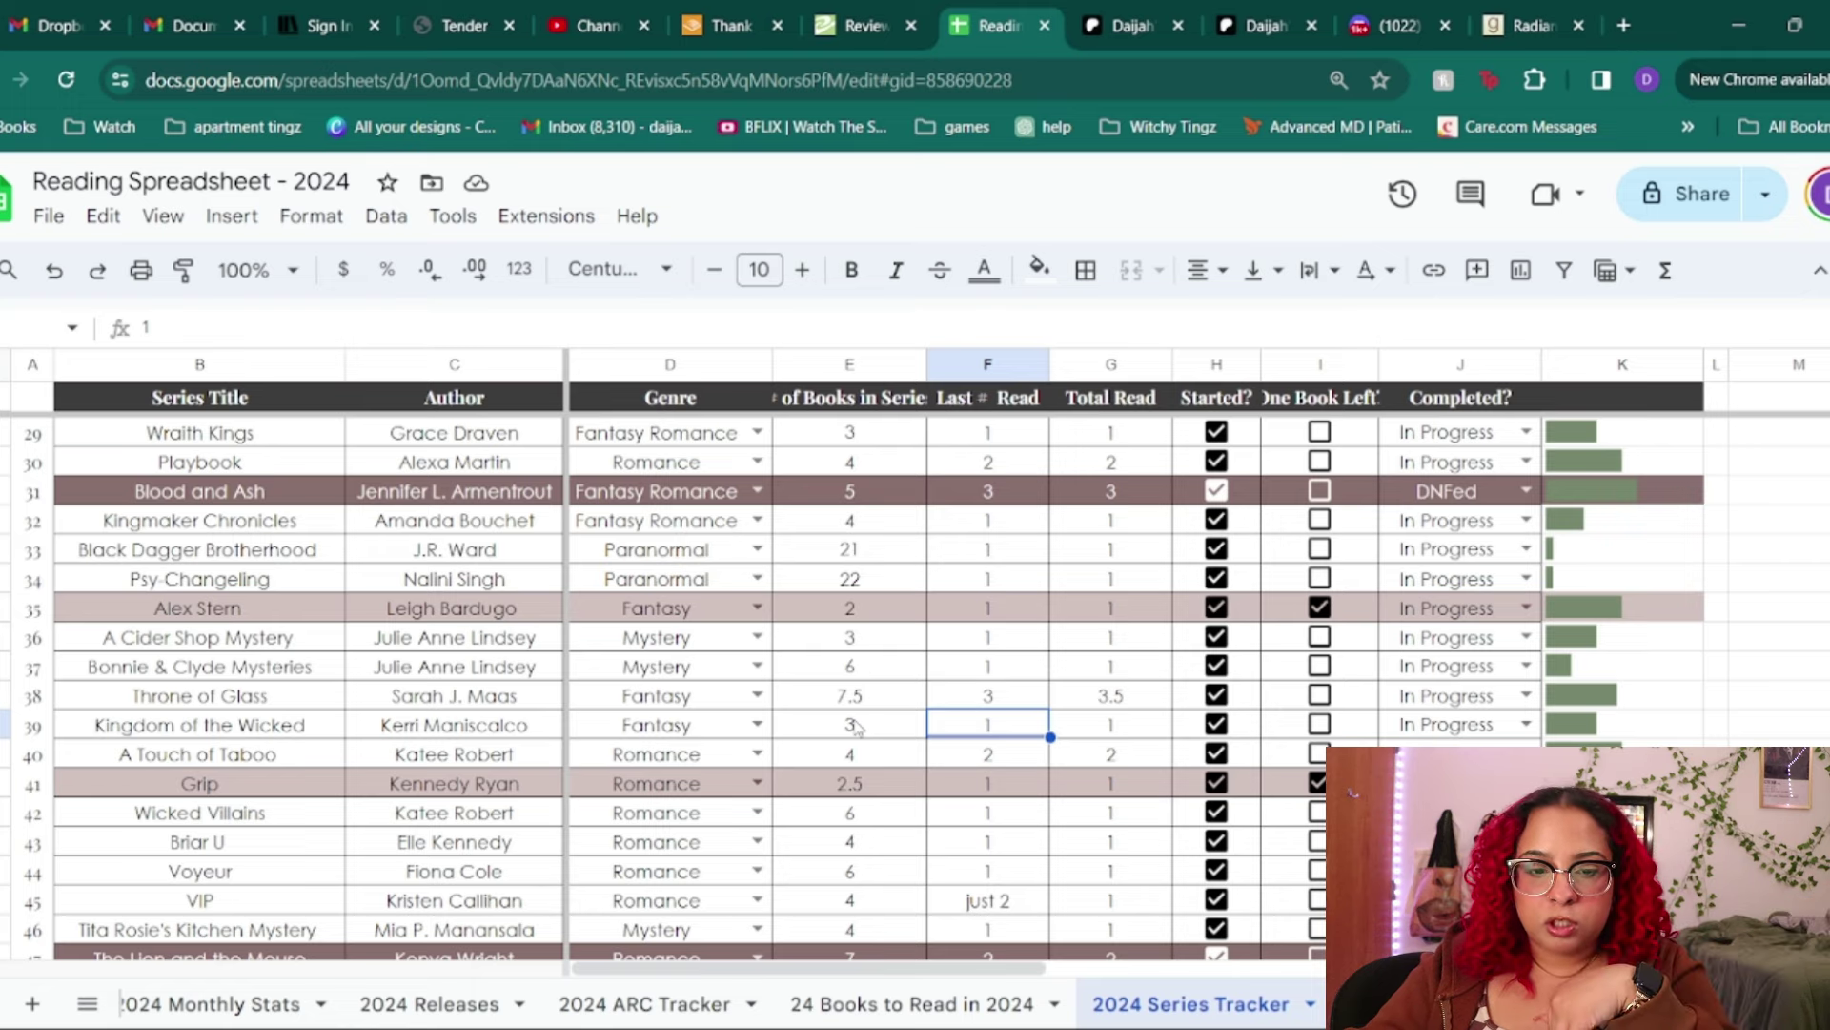
pyautogui.click(339, 763)
pyautogui.click(339, 727)
pyautogui.moveTo(355, 730); pyautogui.dragTo(454, 735)
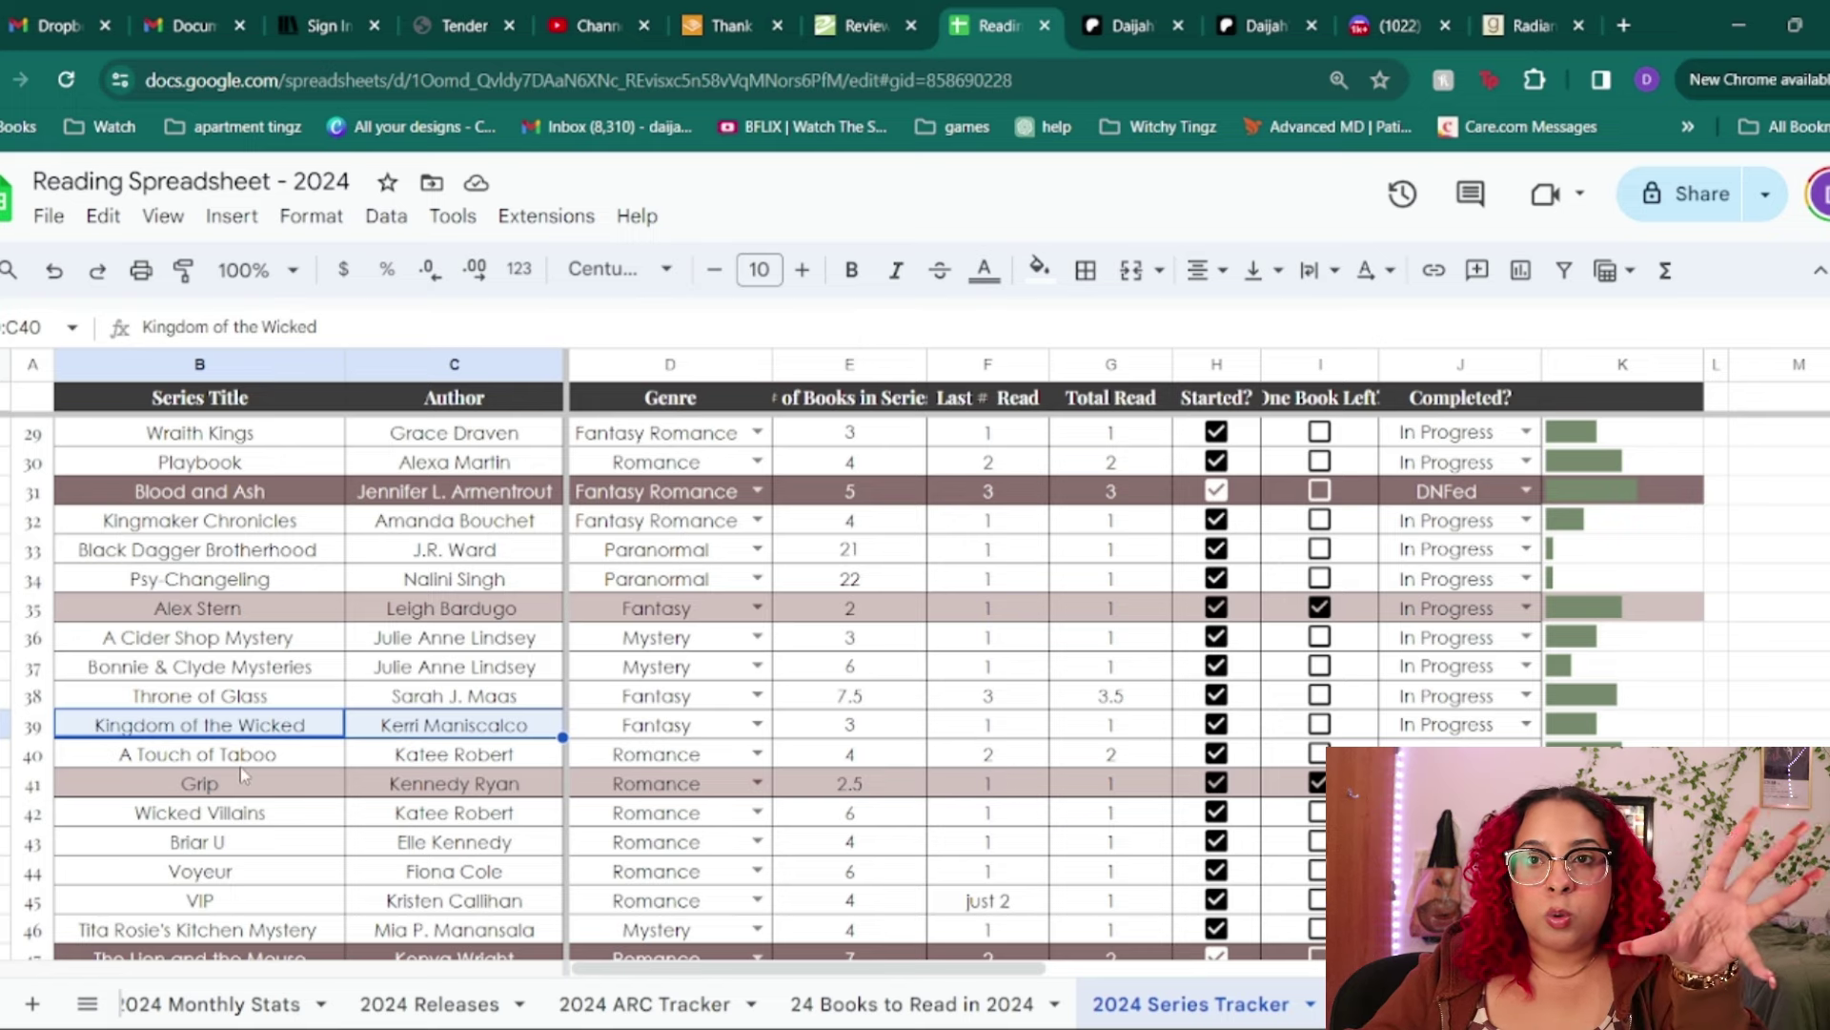
# - Review the entry for A Touch of Taboo, including its genre
pyautogui.moveTo(241, 767); pyautogui.dragTo(399, 762)
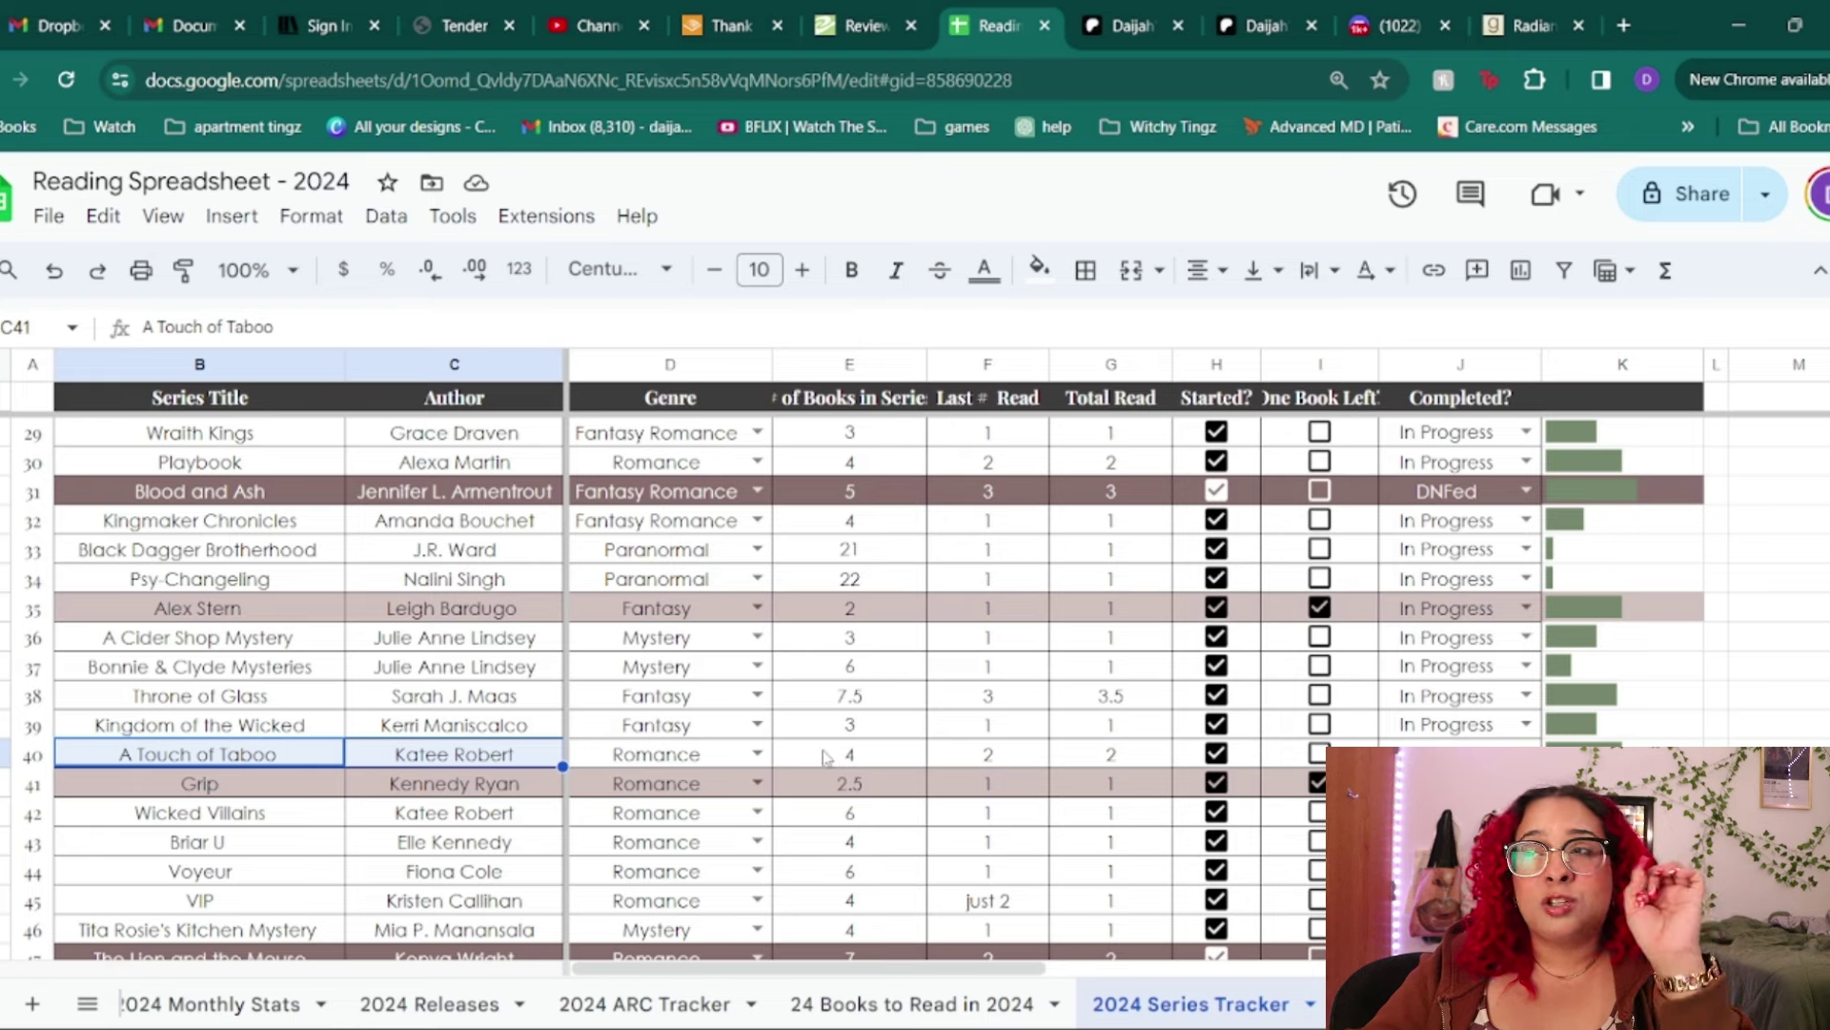
pyautogui.click(759, 753)
pyautogui.scroll(-5, 667, 832)
pyautogui.scroll(4, 668, 832)
pyautogui.click(702, 726)
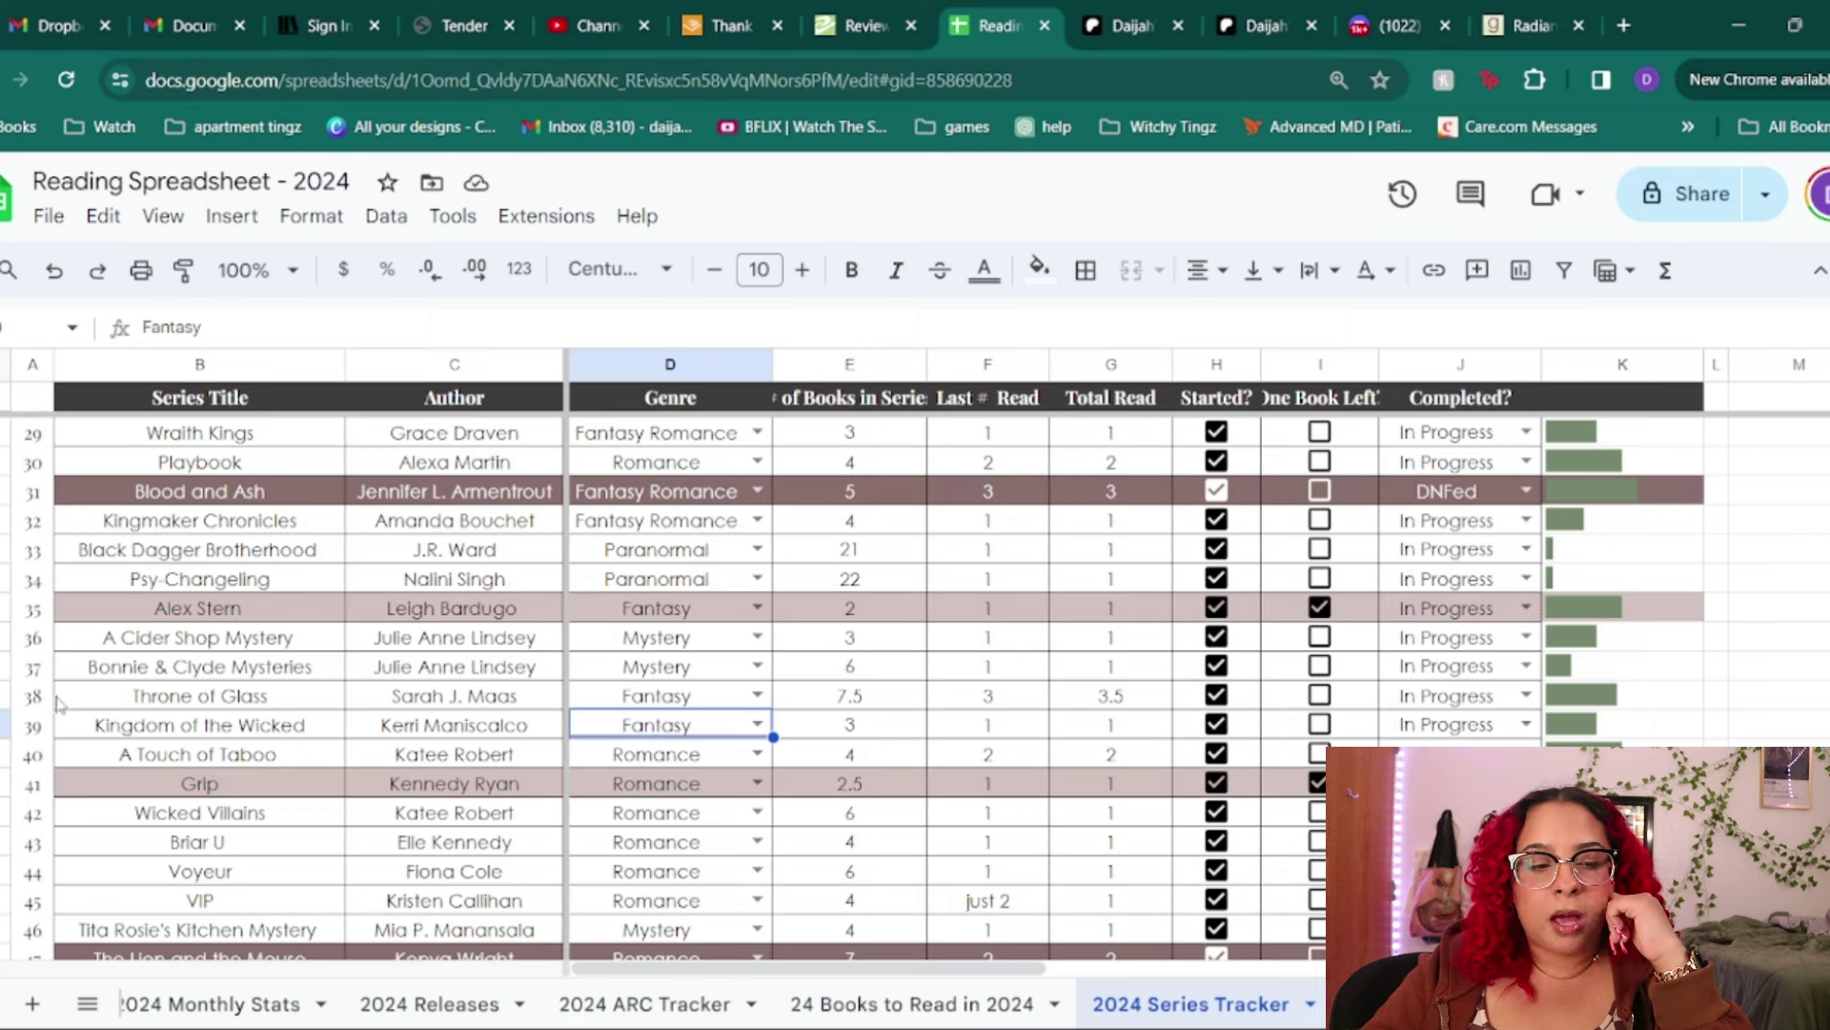
# - Set the total read for the Grip series to 1.5 and check its row
pyautogui.moveTo(114, 782); pyautogui.dragTo(667, 784)
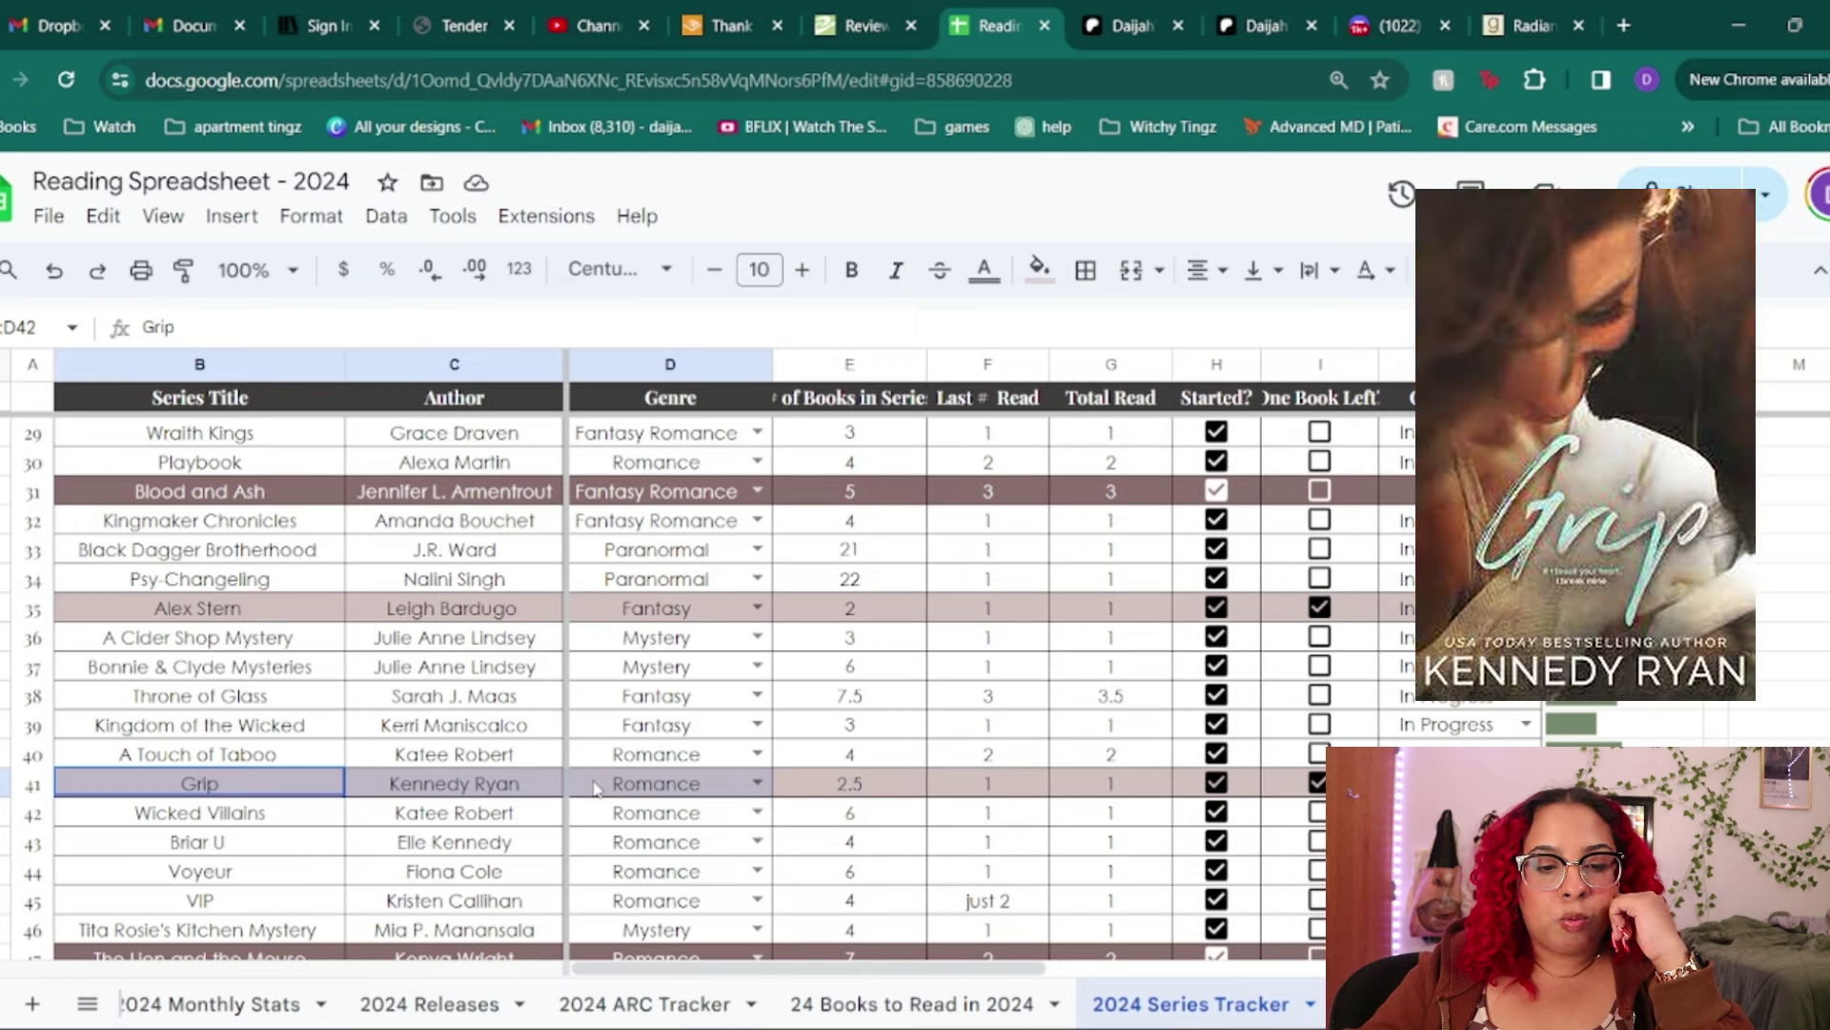
pyautogui.click(289, 787)
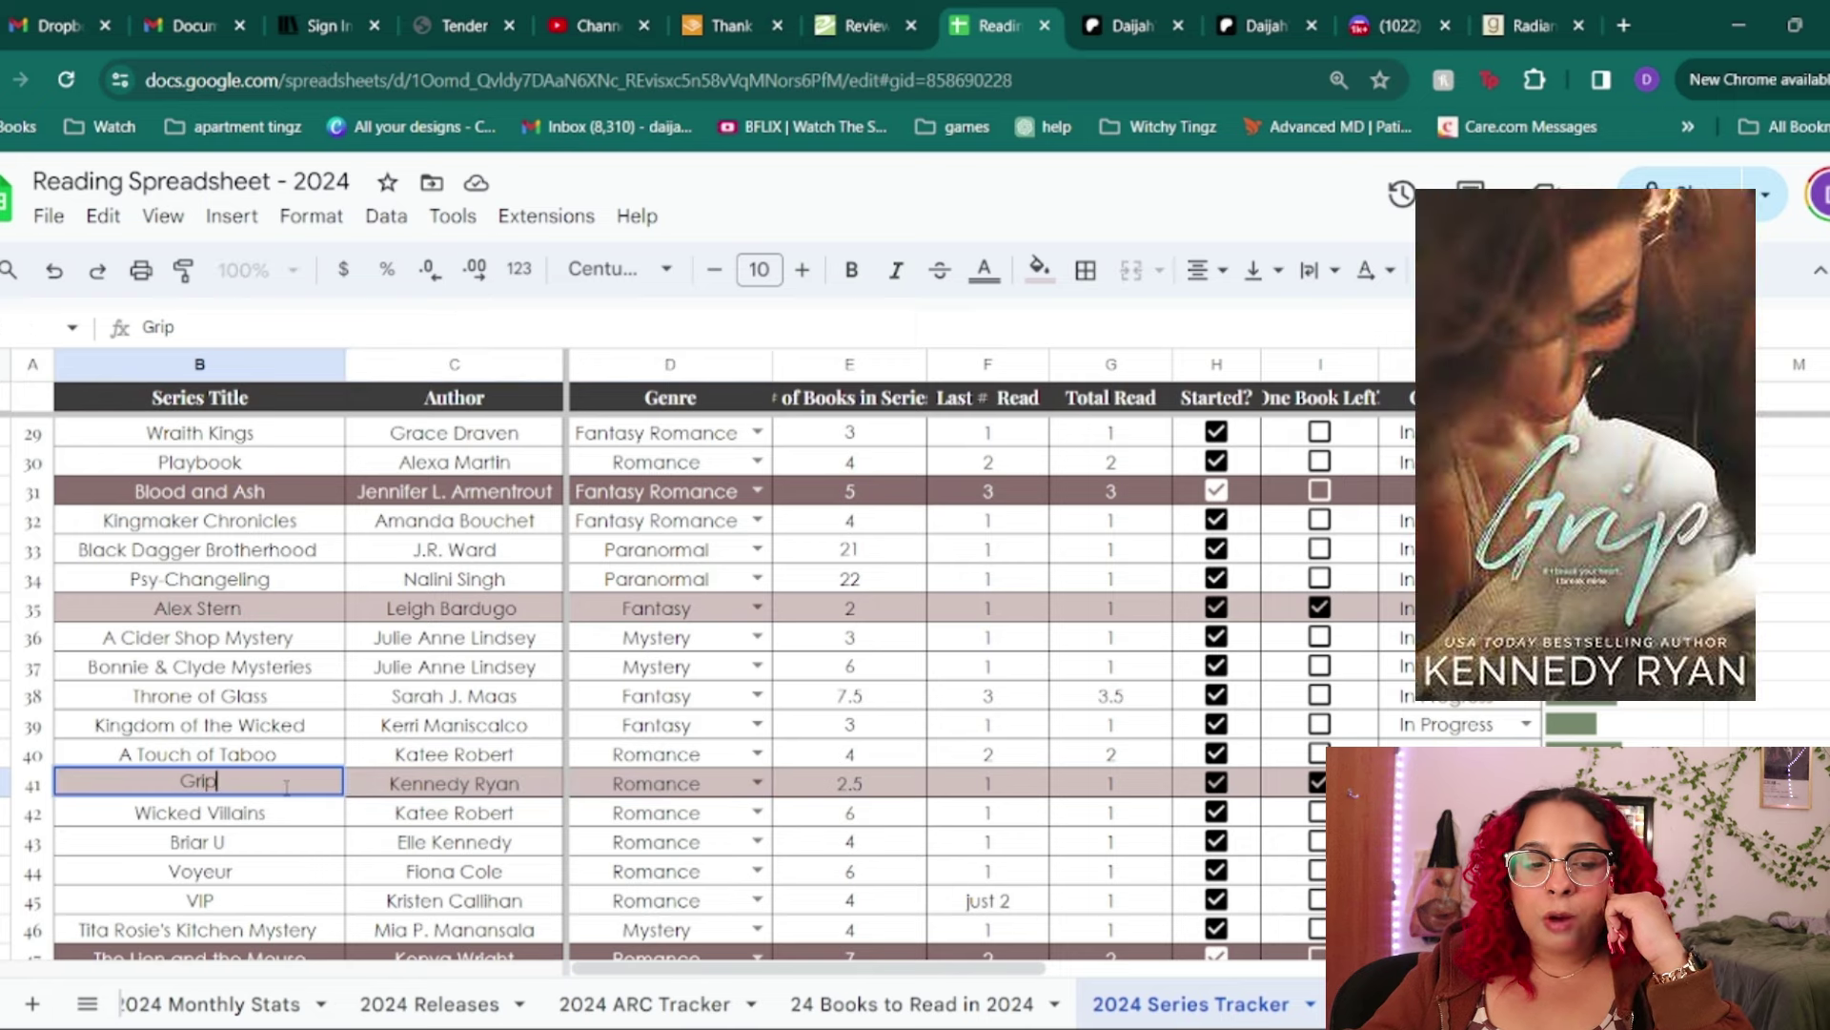
pyautogui.click(418, 783)
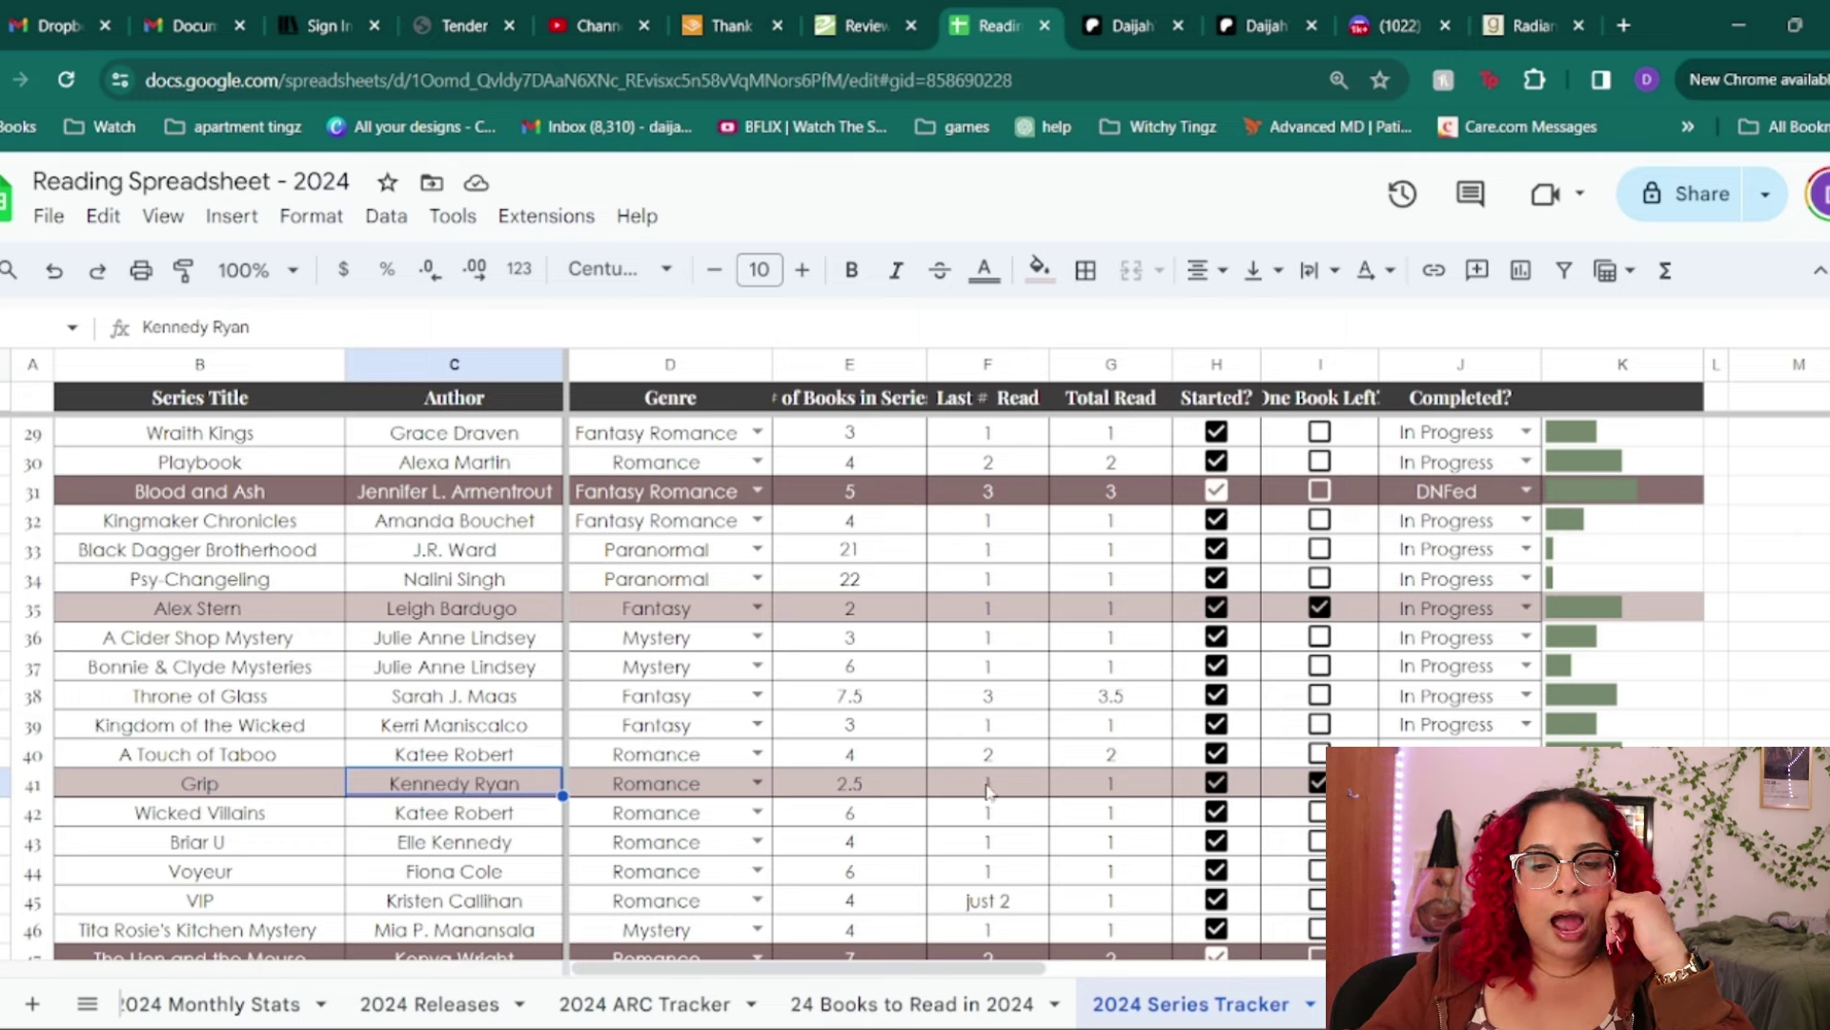
pyautogui.doubleClick(1110, 783)
pyautogui.write('.5')
pyautogui.press('Return')
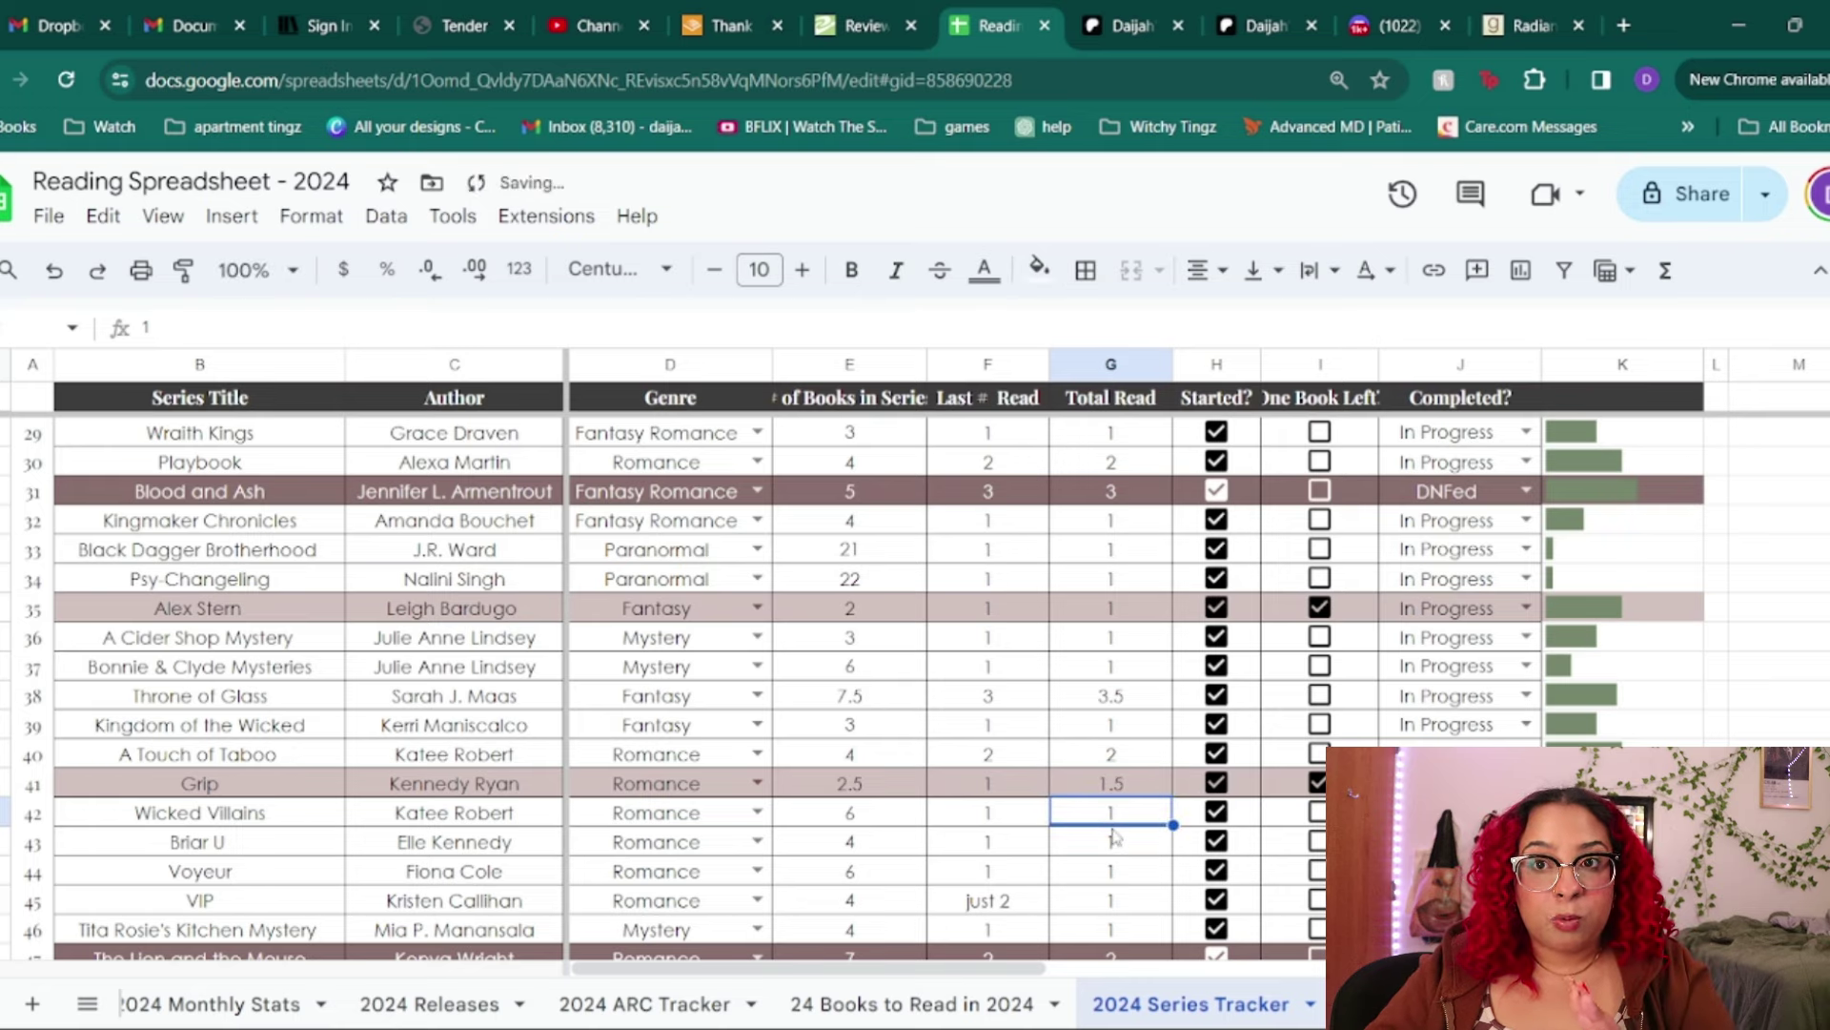
pyautogui.moveTo(296, 791); pyautogui.dragTo(1085, 794)
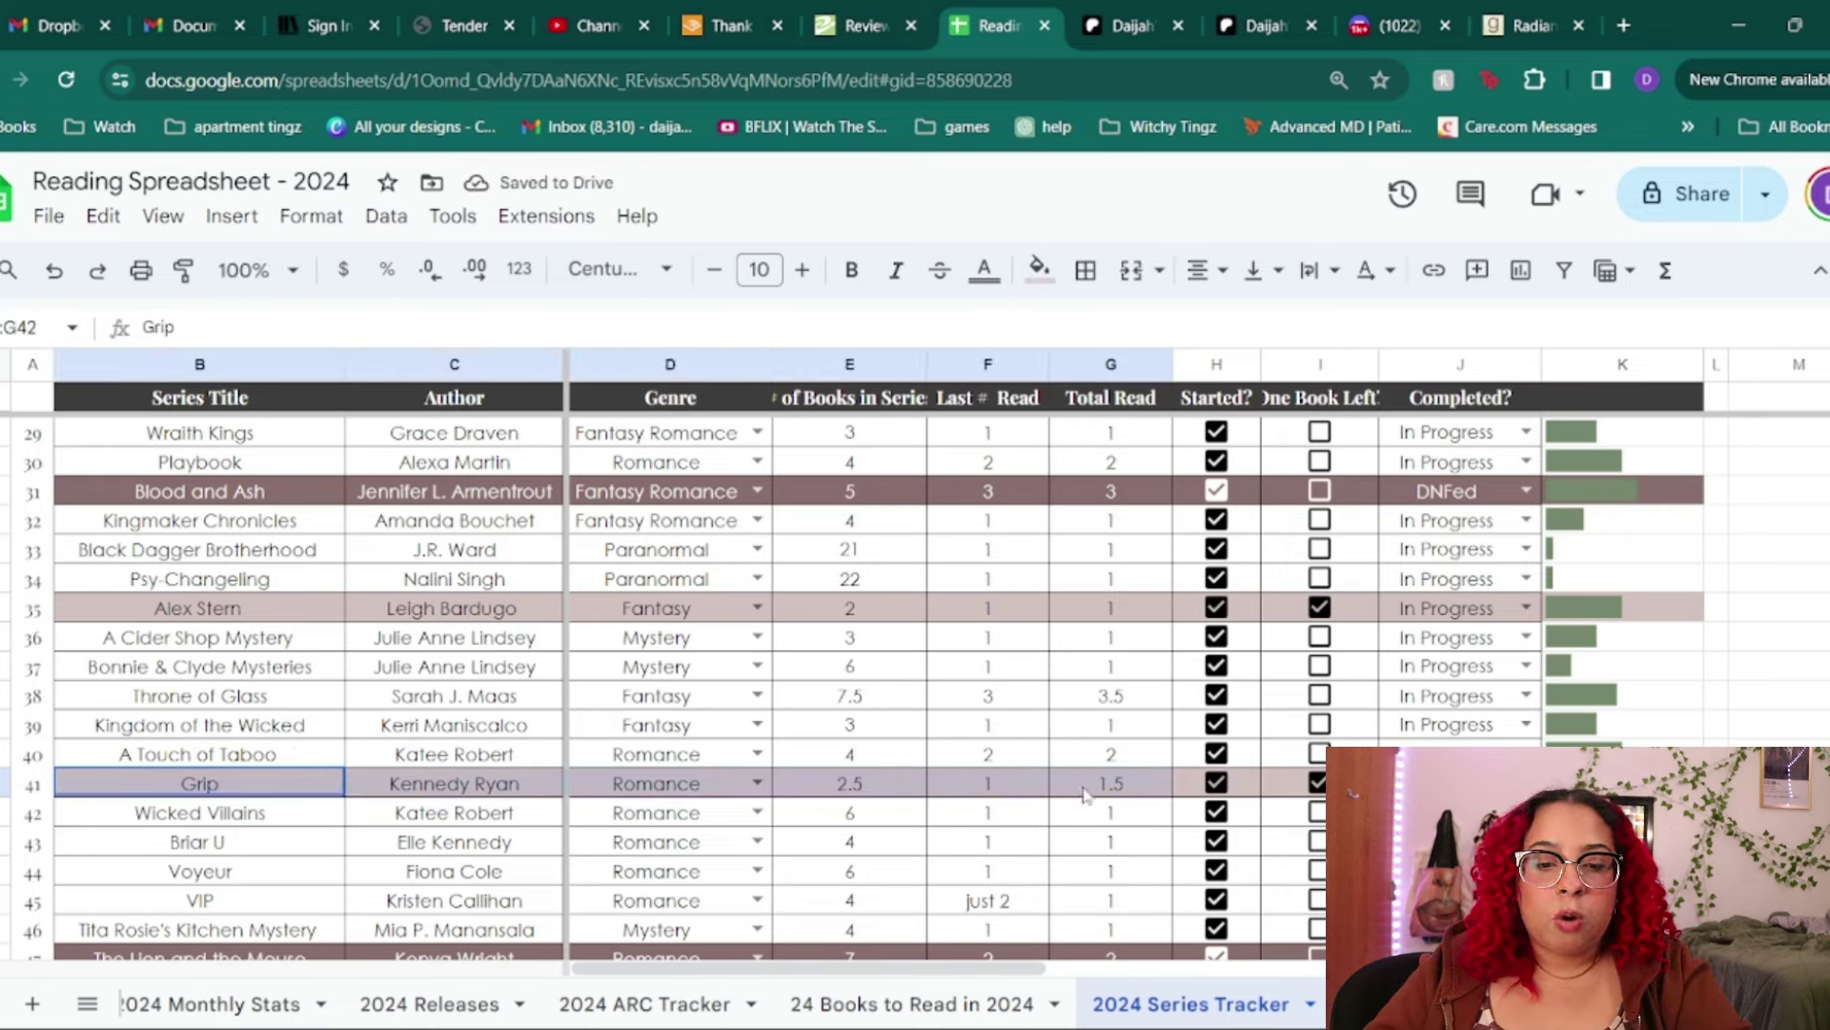
# - Review the Wicked Villains entry and its number of books, alongside A Touch of Taboo by the same author
pyautogui.click(450, 817)
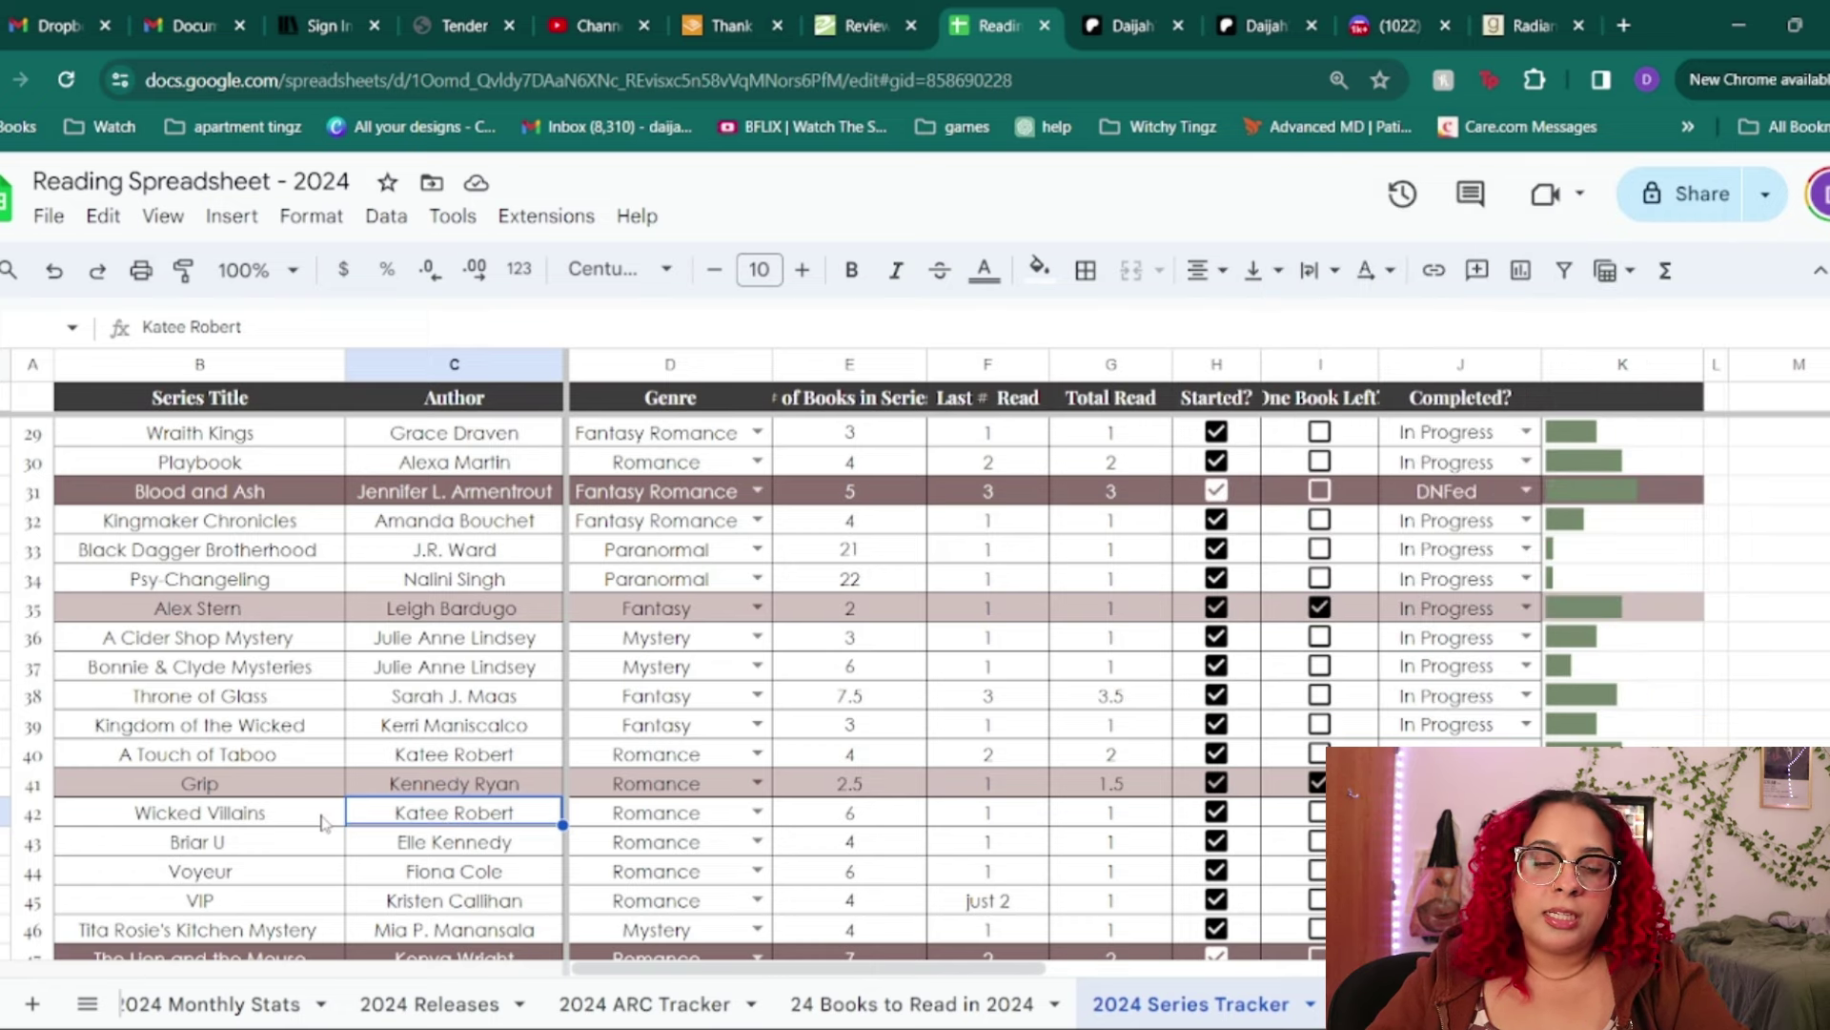
pyautogui.moveTo(322, 821); pyautogui.dragTo(426, 816)
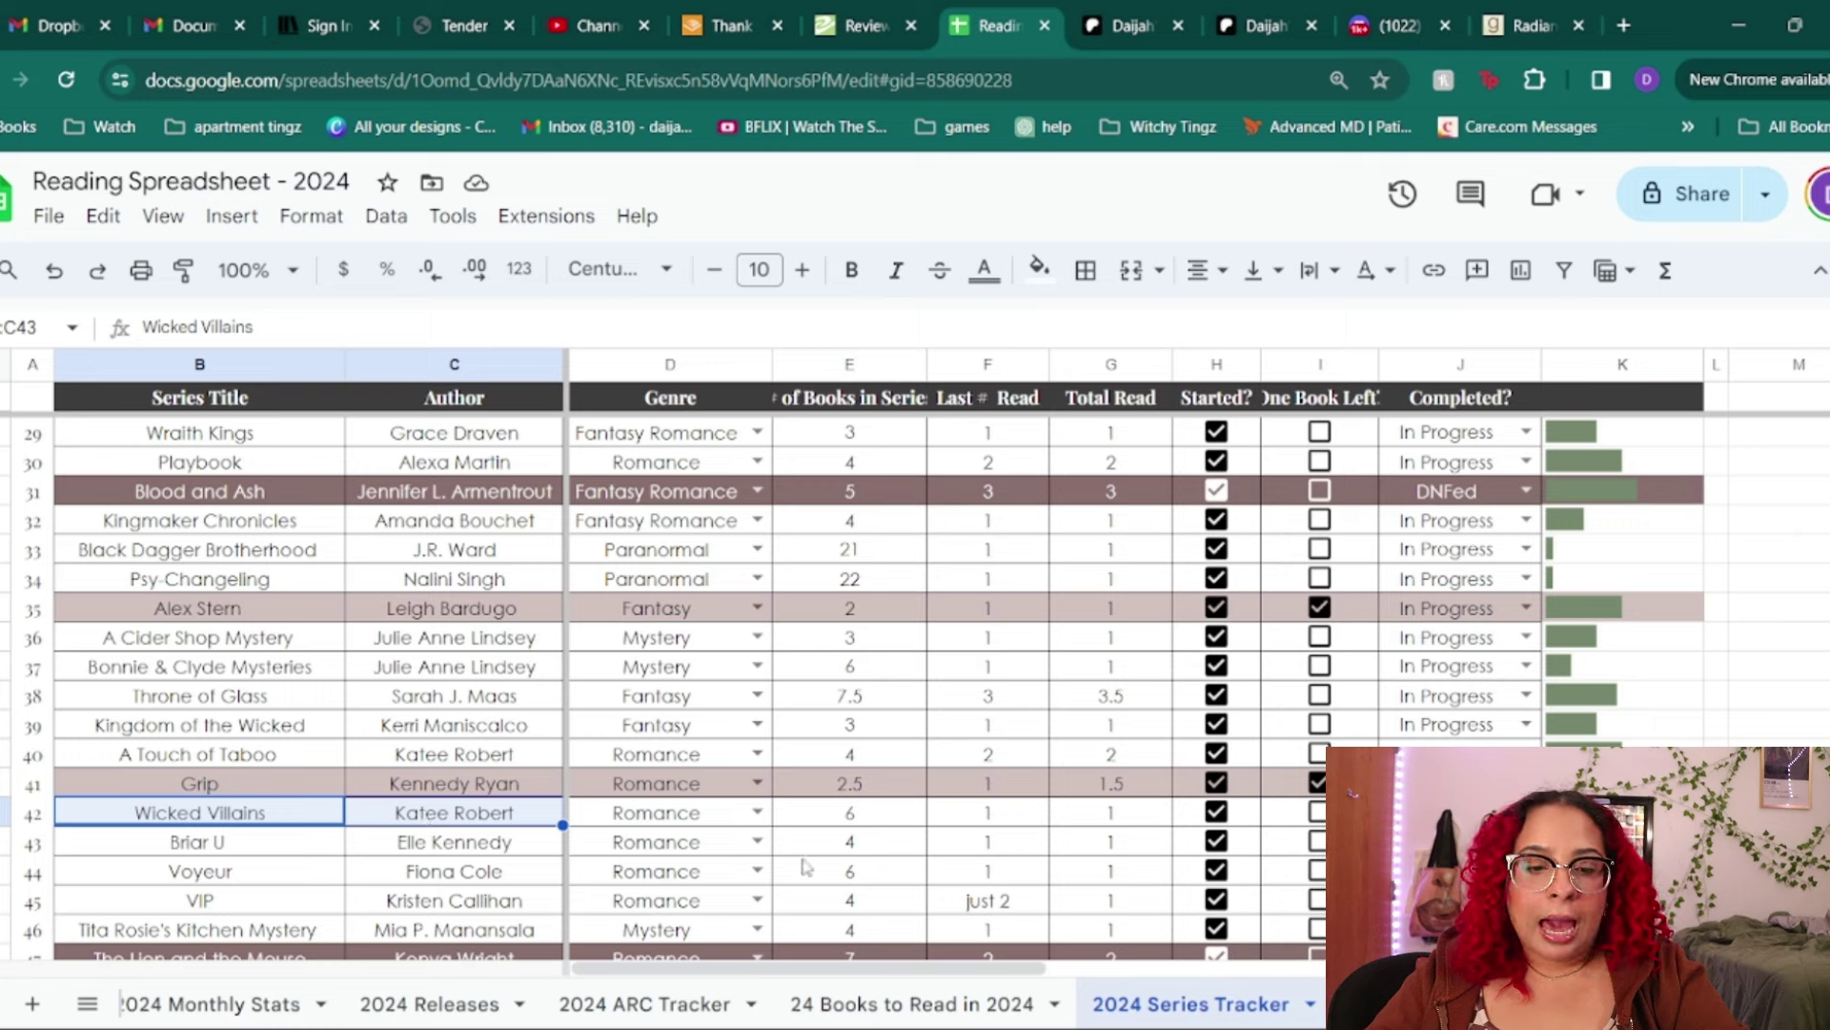
pyautogui.click(871, 813)
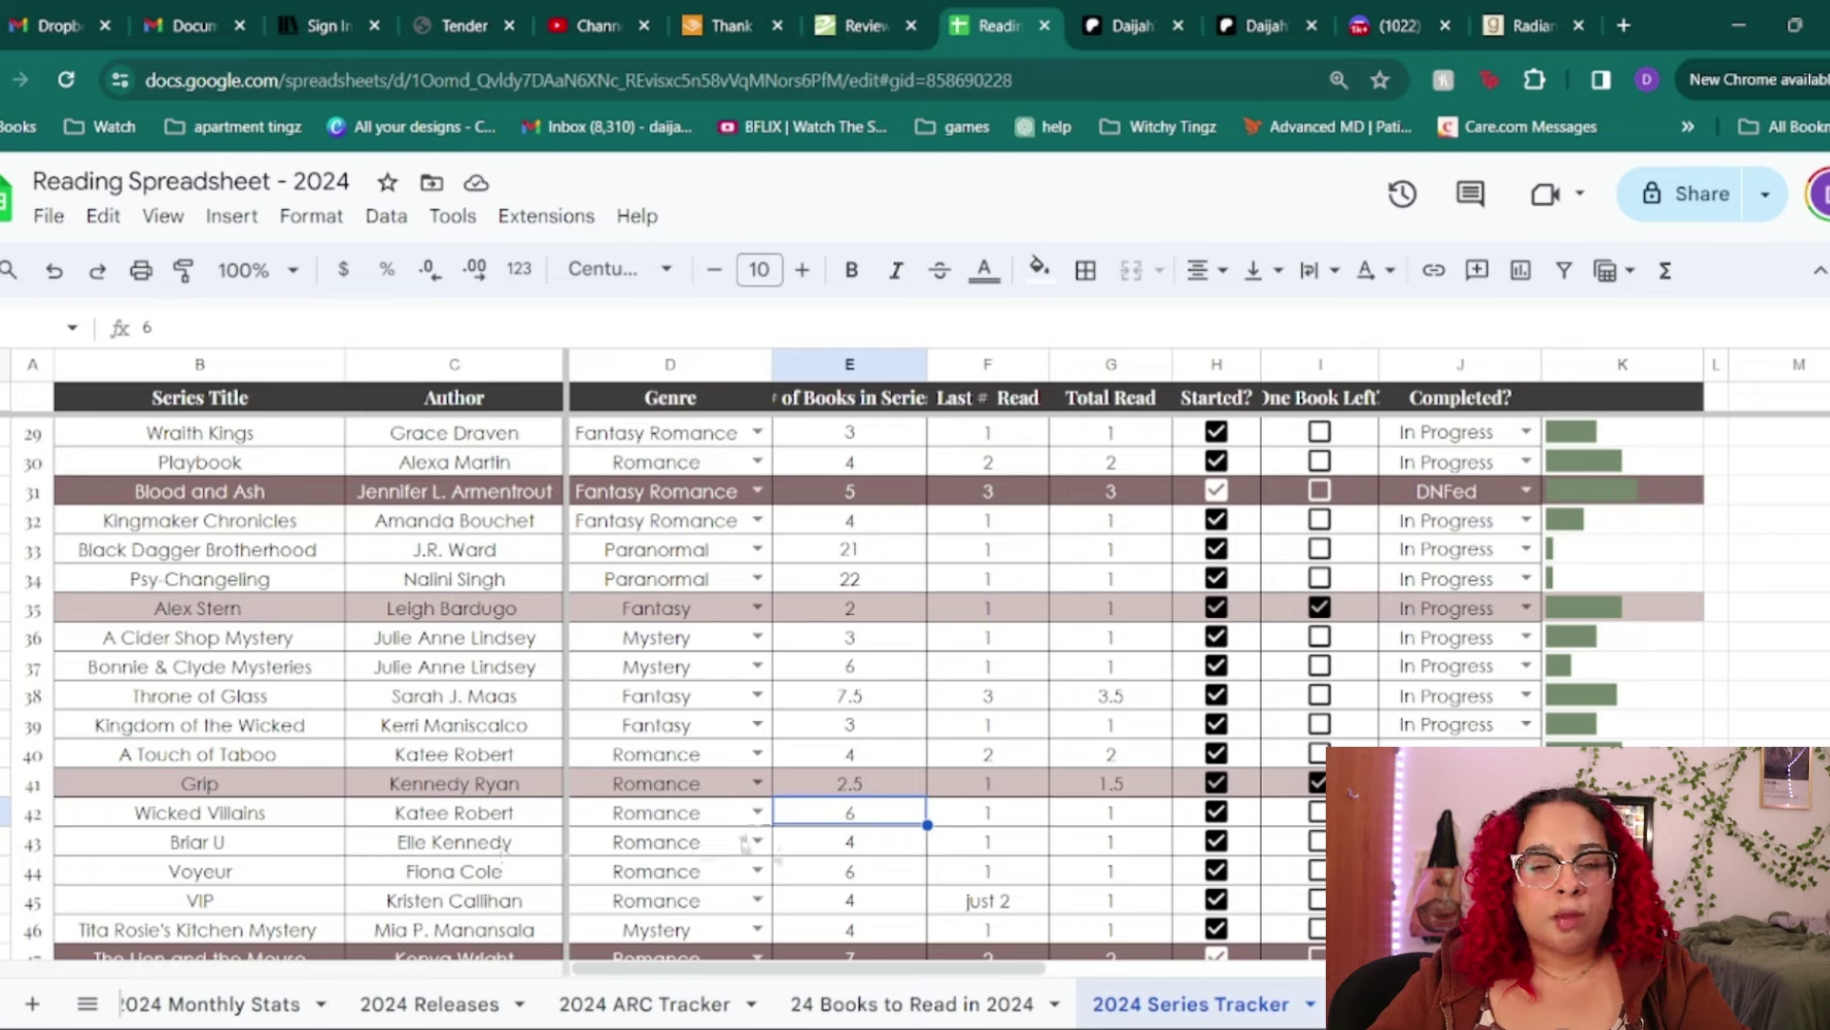
pyautogui.click(250, 756)
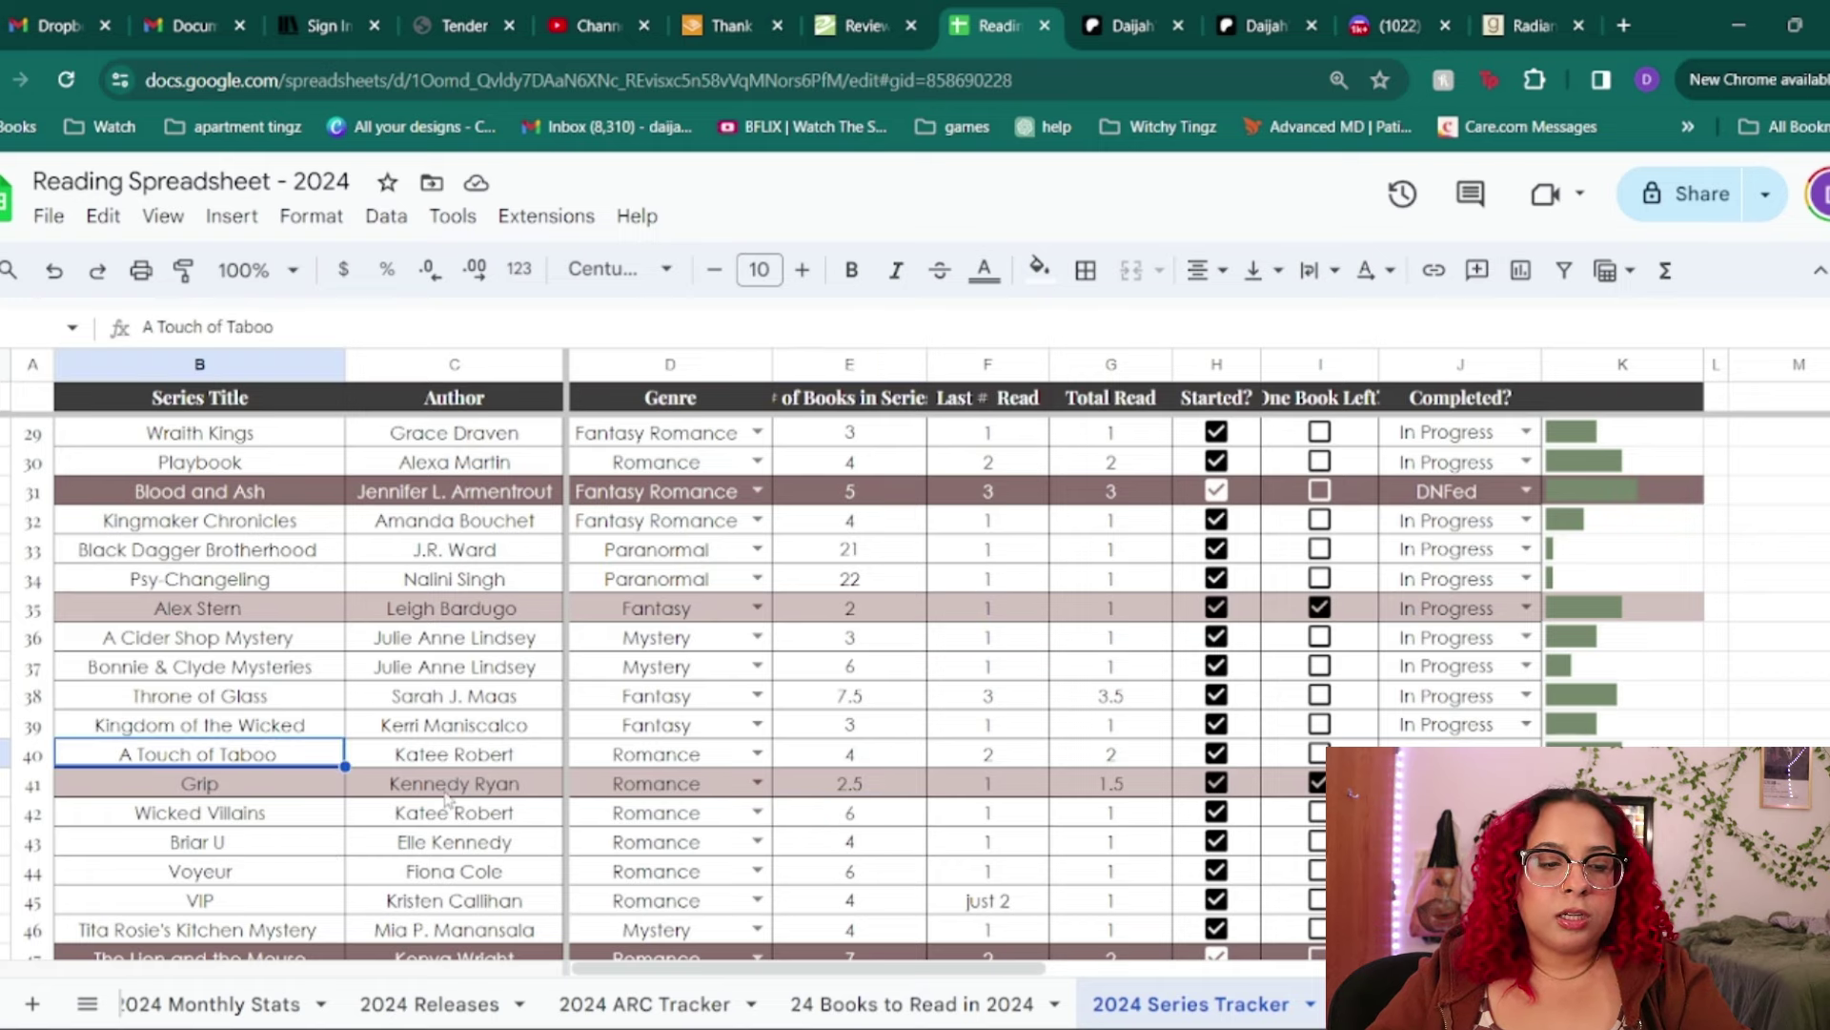
# - Review the entries for Briar U and Voyeur in the series tracker
pyautogui.scroll(-2, 253, 763)
pyautogui.click(265, 736)
pyautogui.click(415, 734)
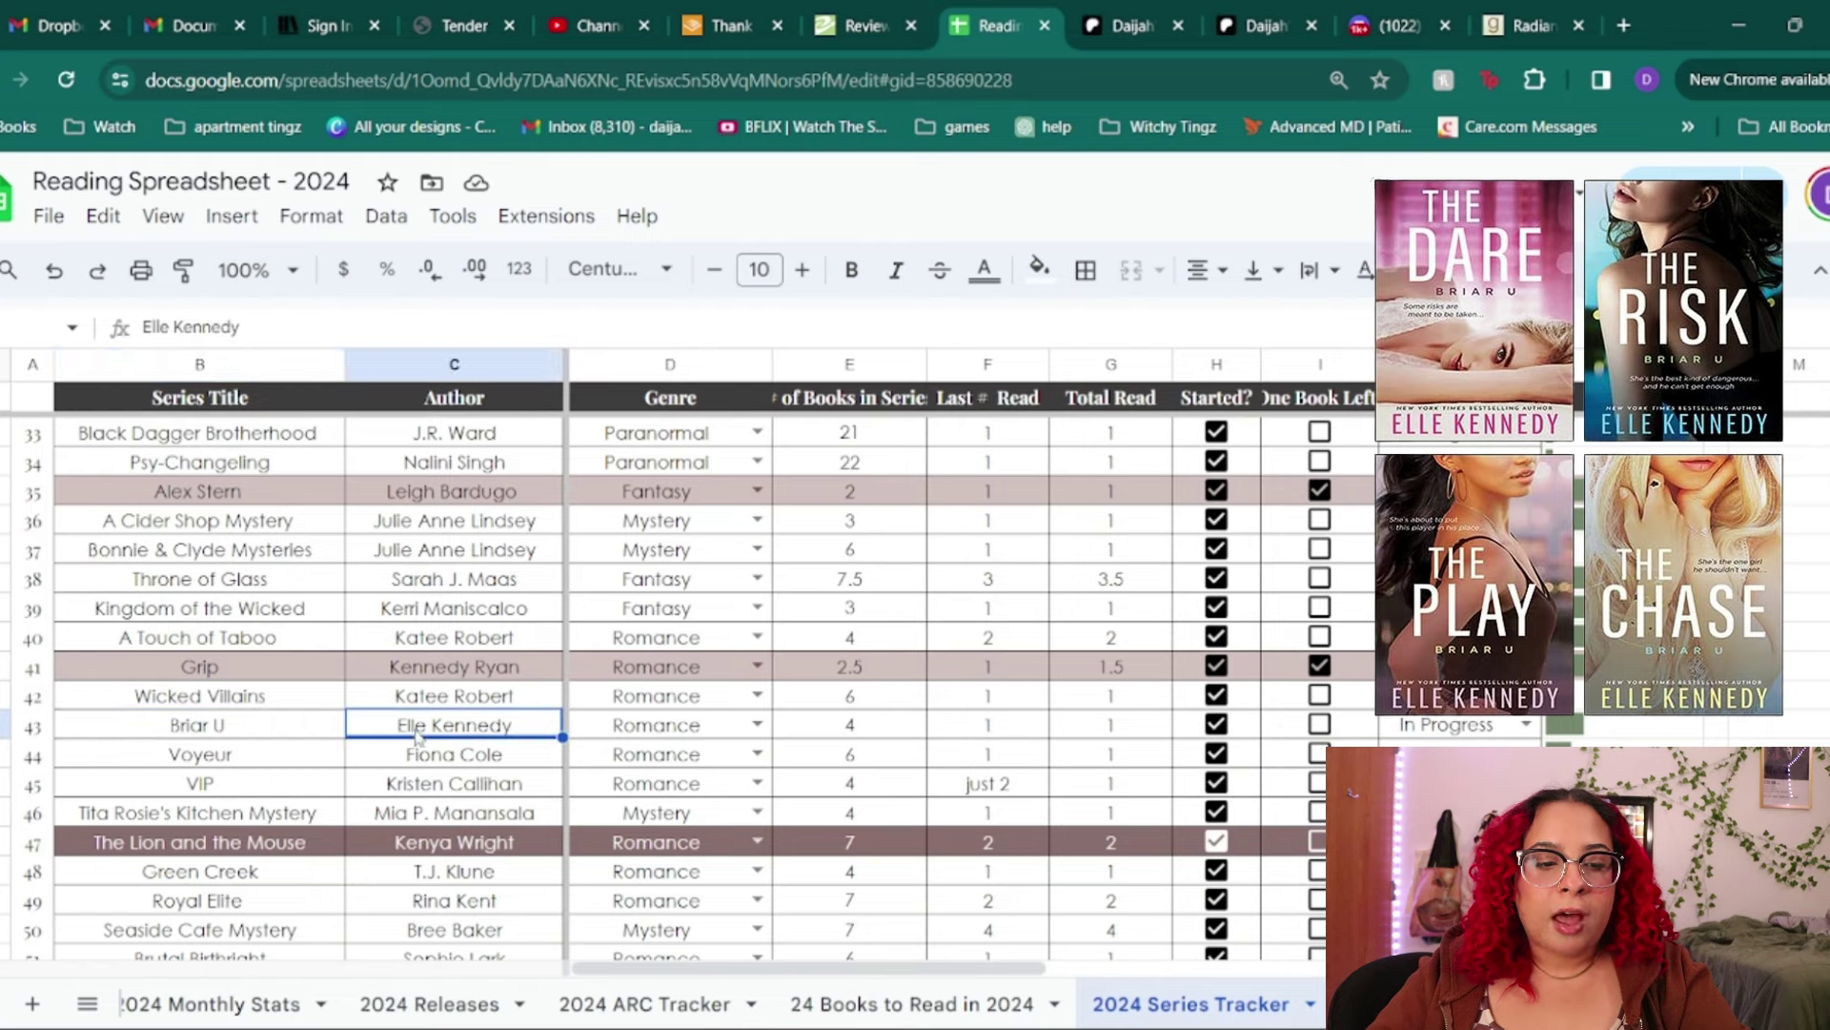
pyautogui.click(272, 731)
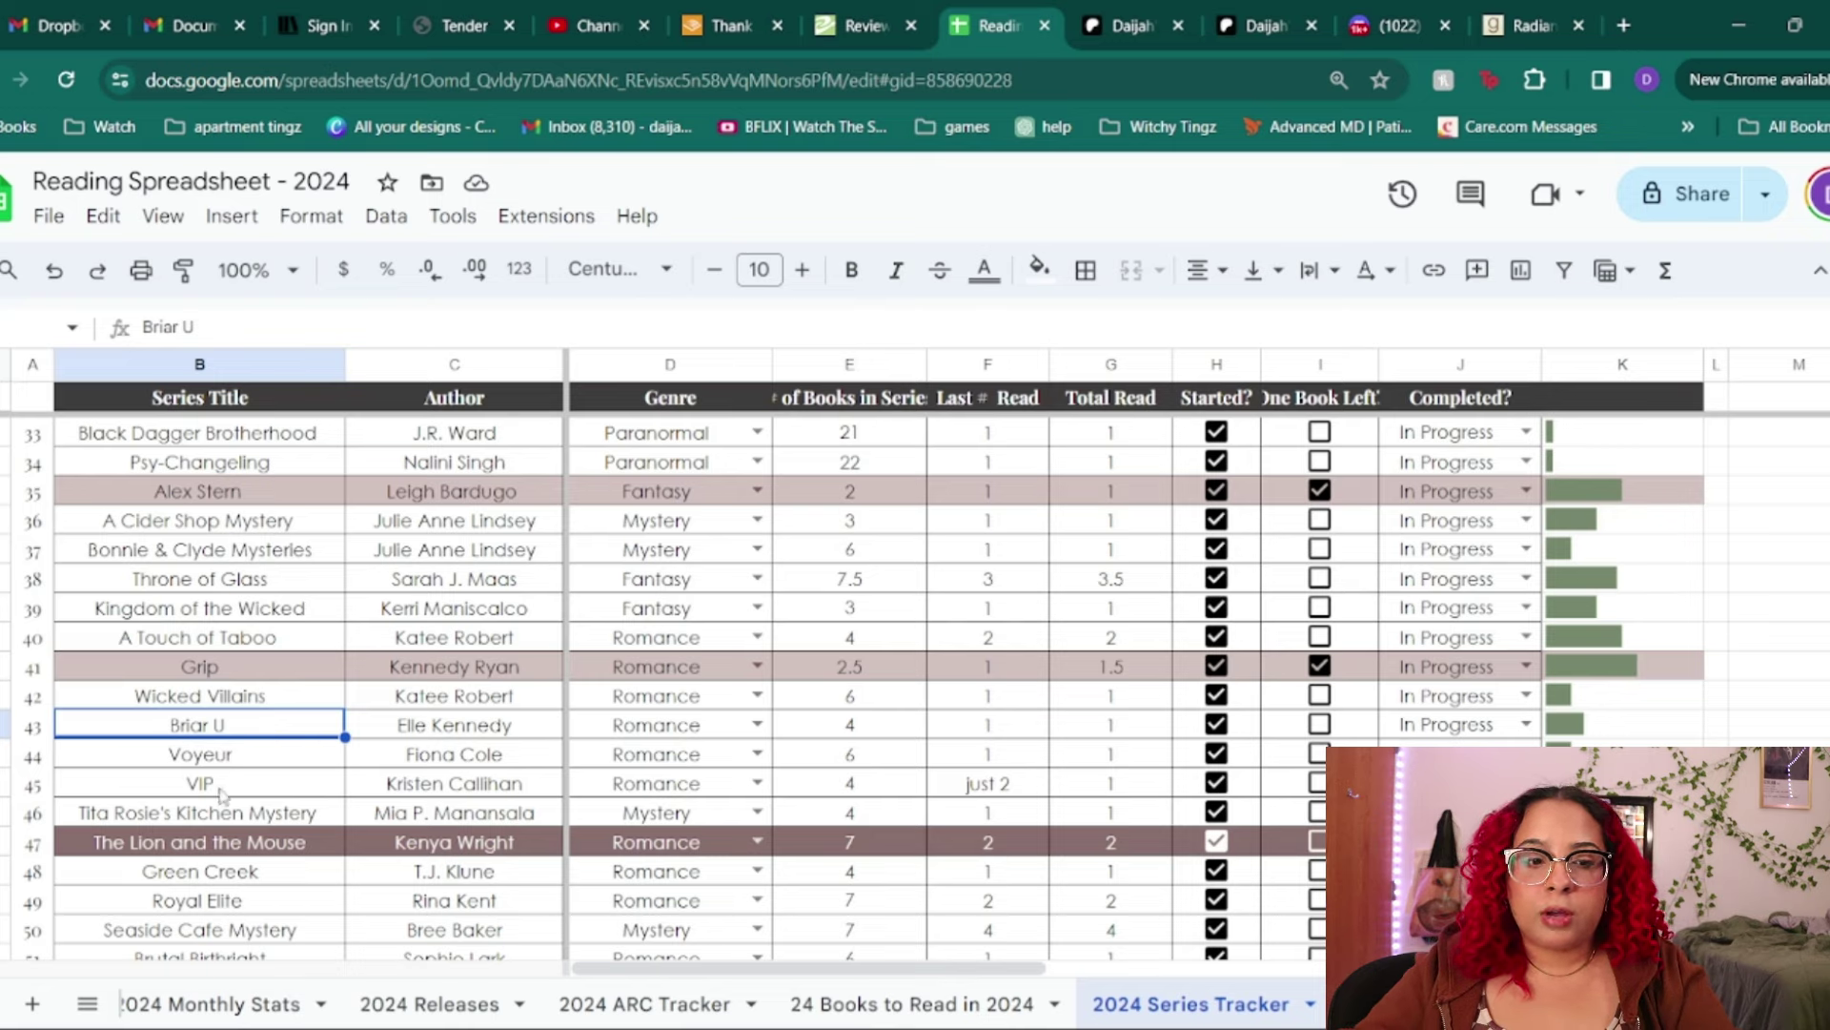
pyautogui.moveTo(244, 767); pyautogui.dragTo(426, 760)
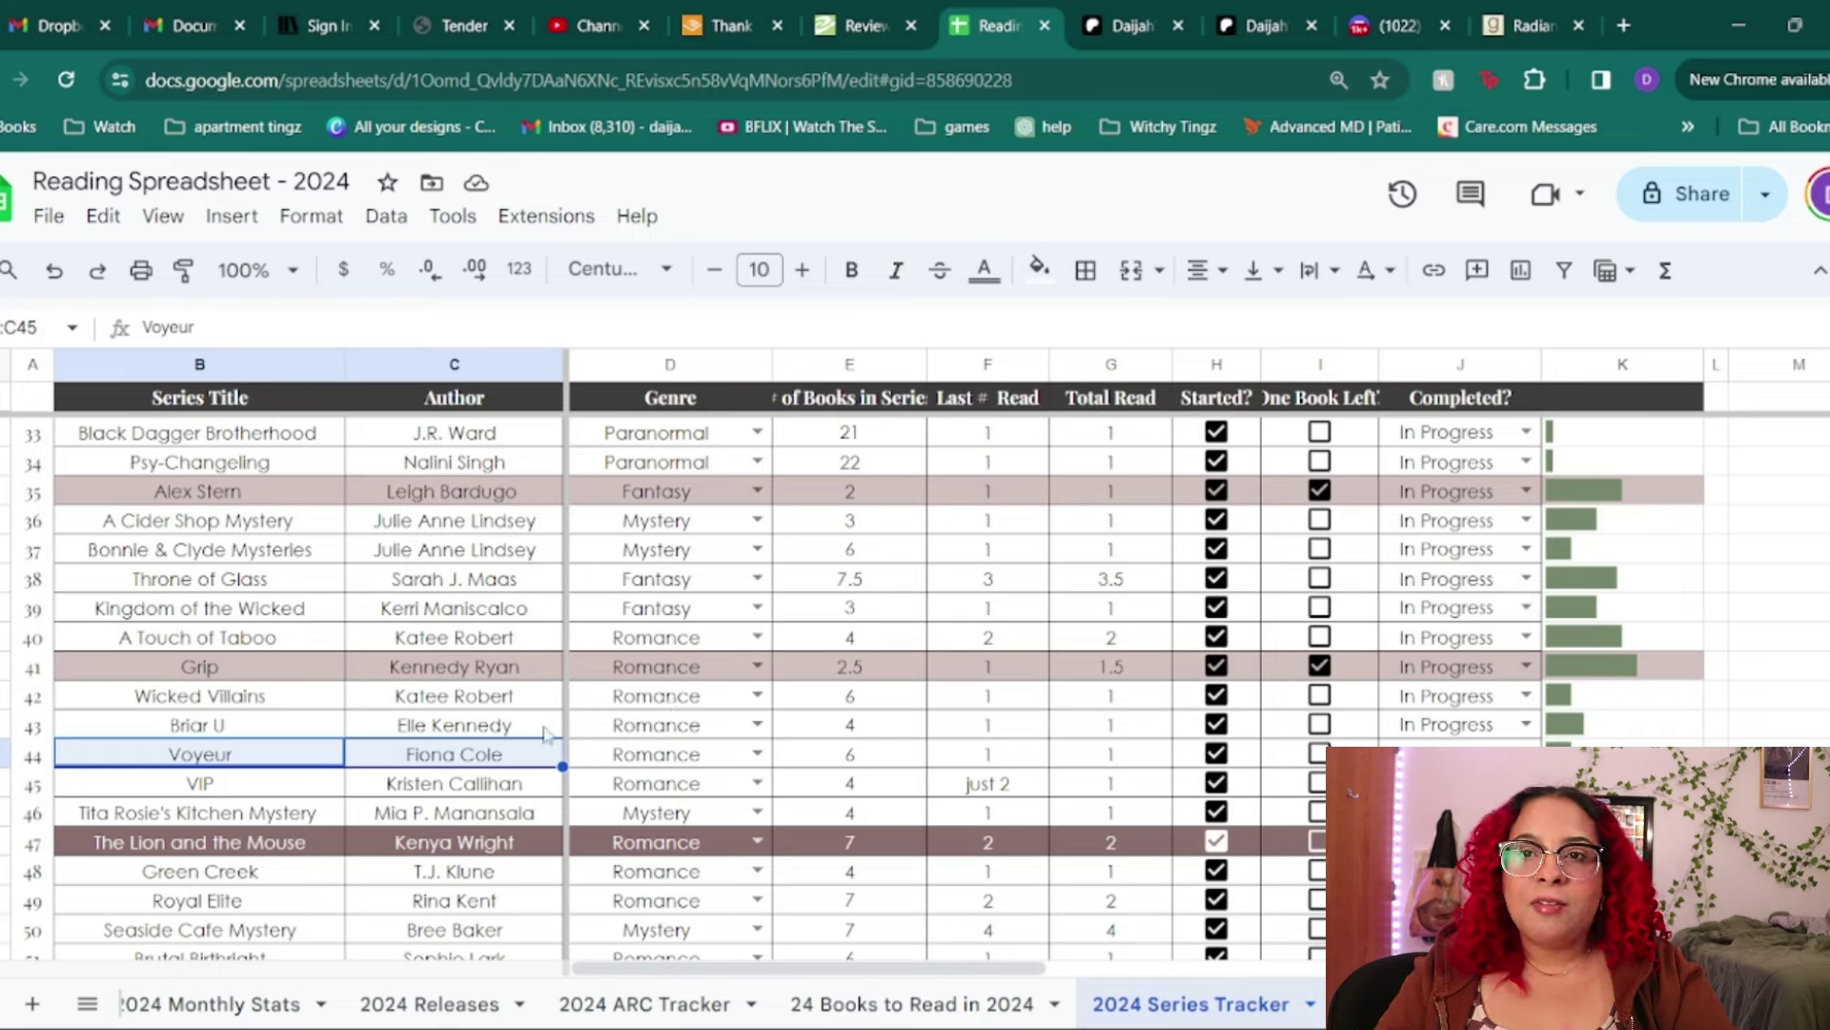
# - Review the entries for VIP and Tita Rosie's Kitchen Mystery
pyautogui.moveTo(200, 783); pyautogui.dragTo(454, 783)
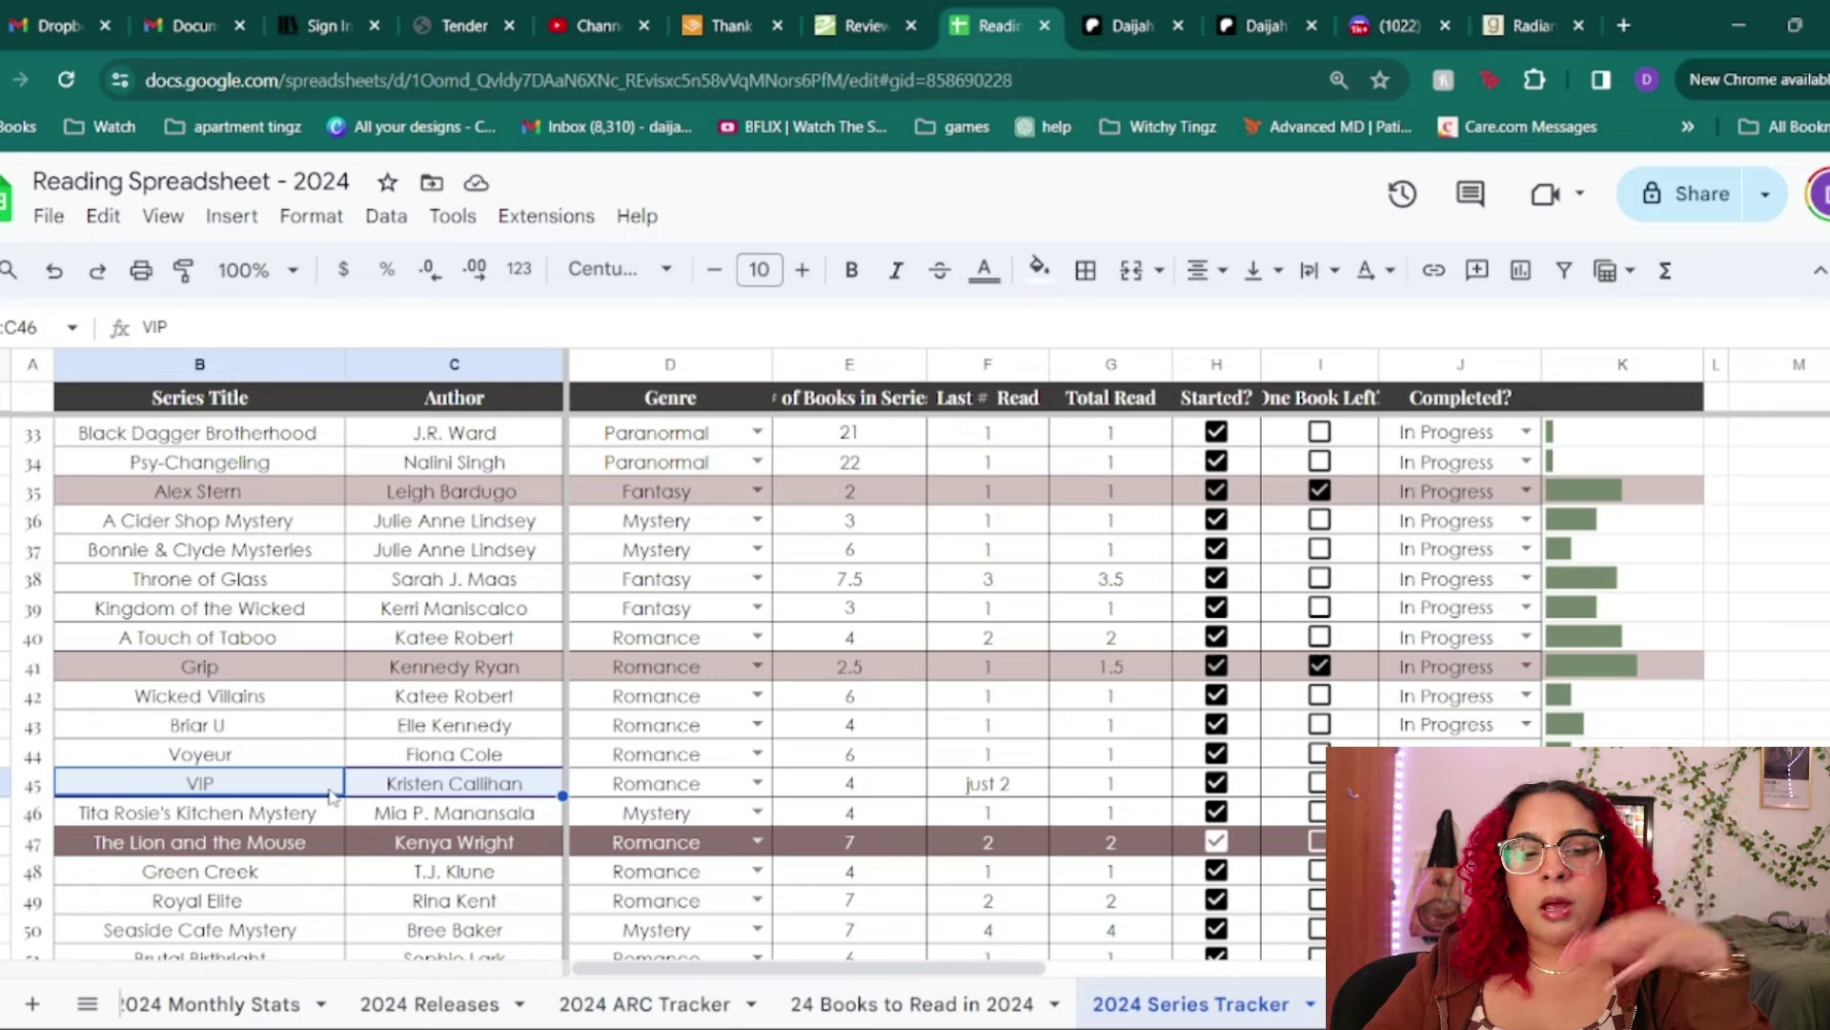
pyautogui.click(302, 820)
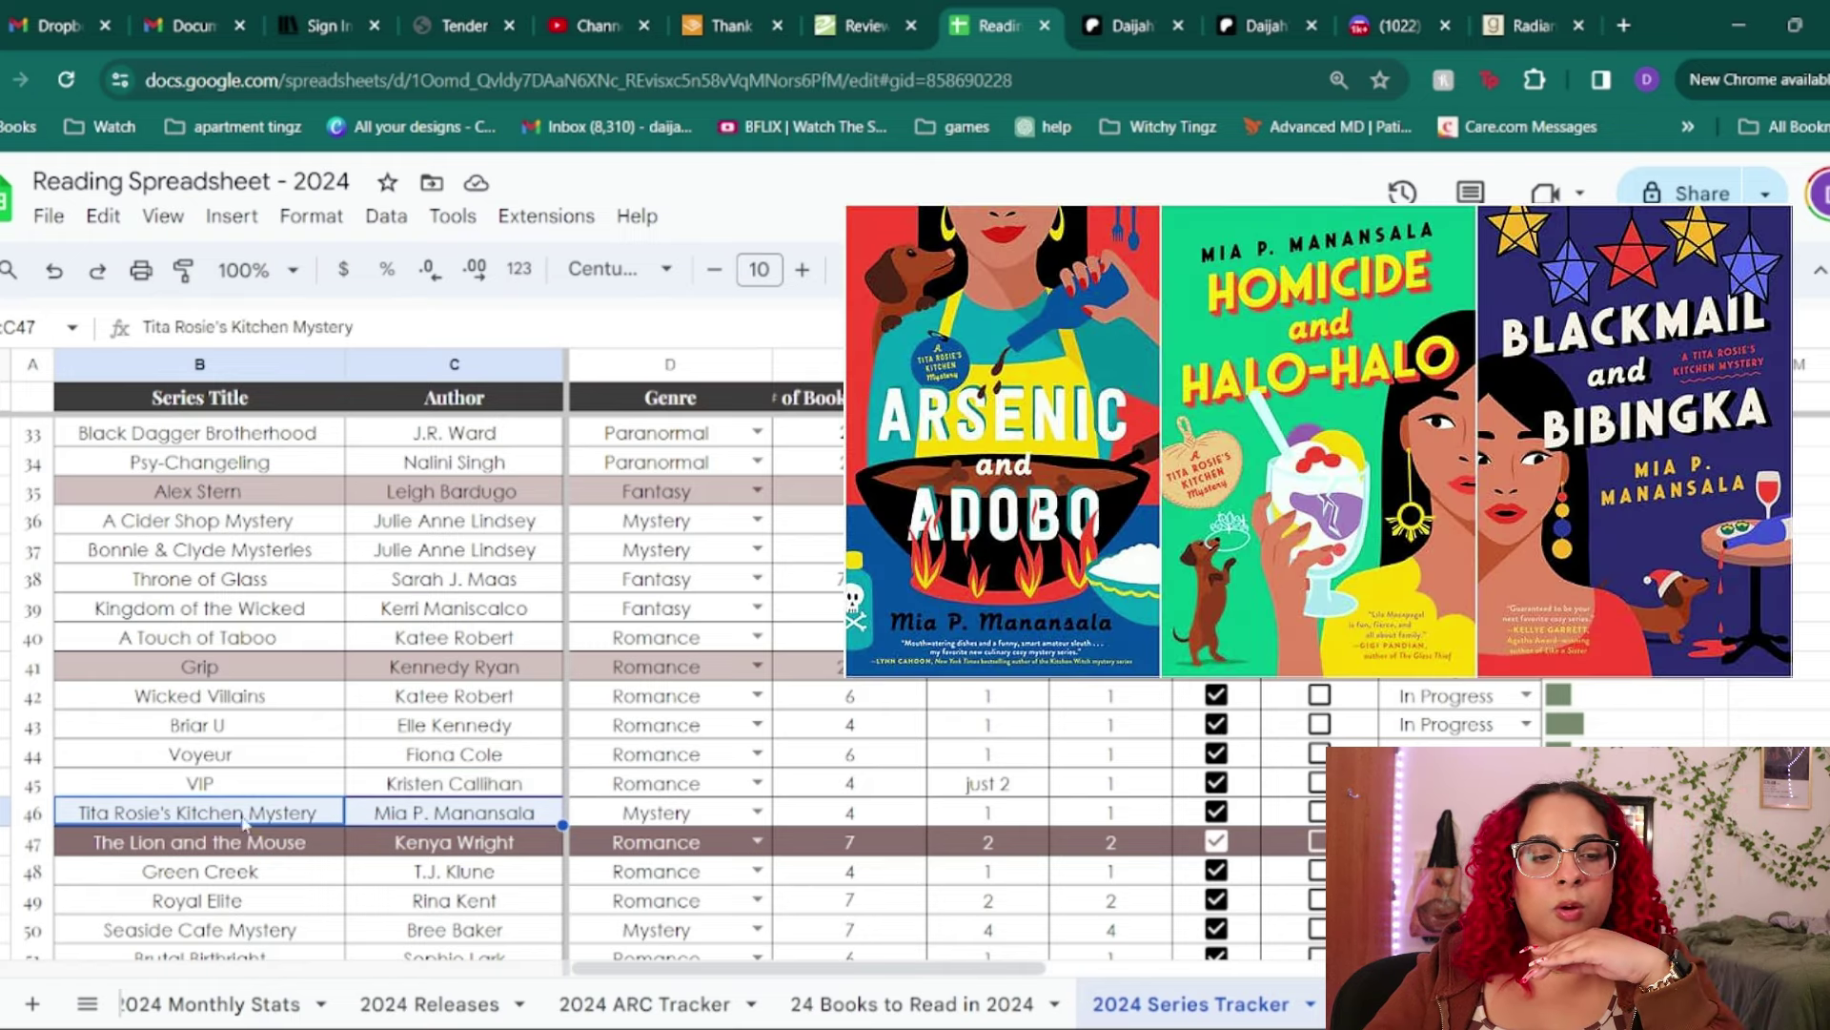
pyautogui.scroll(1, 448, 760)
pyautogui.scroll(-4, 424, 770)
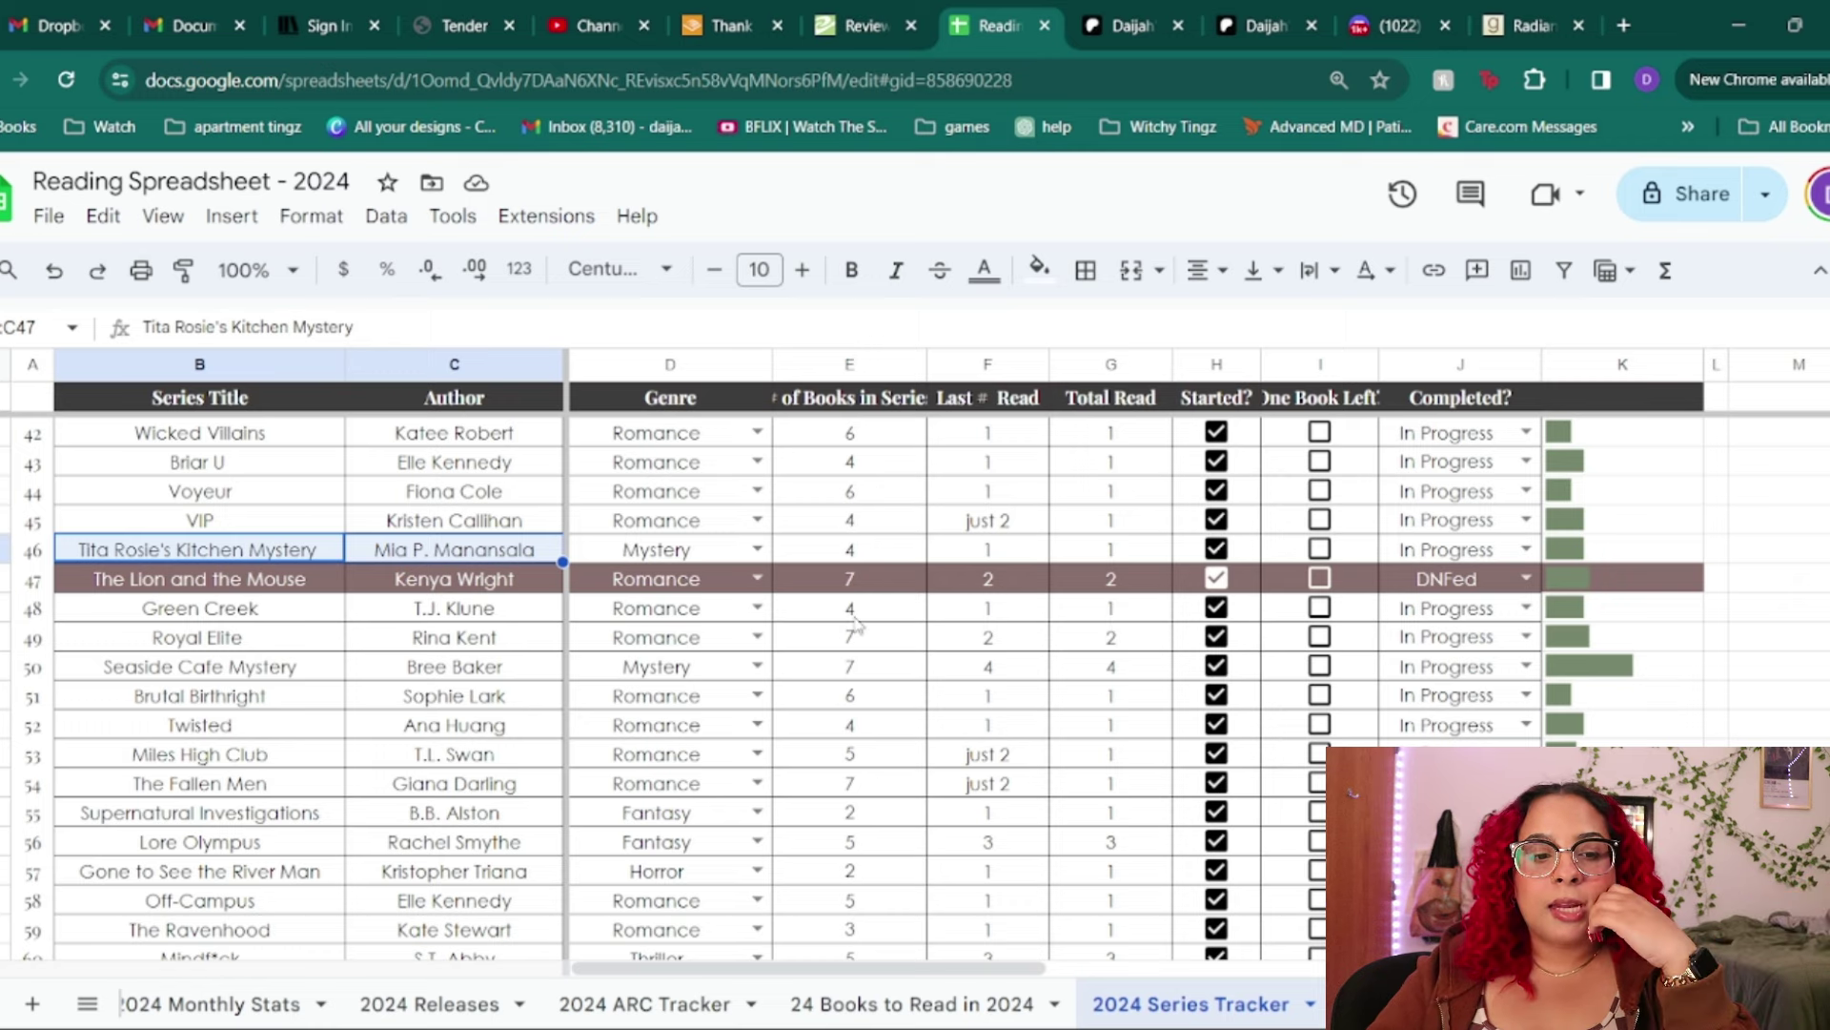
# - Review the entry for The Lion and the Mouse, checking its author and number of books
pyautogui.click(174, 583)
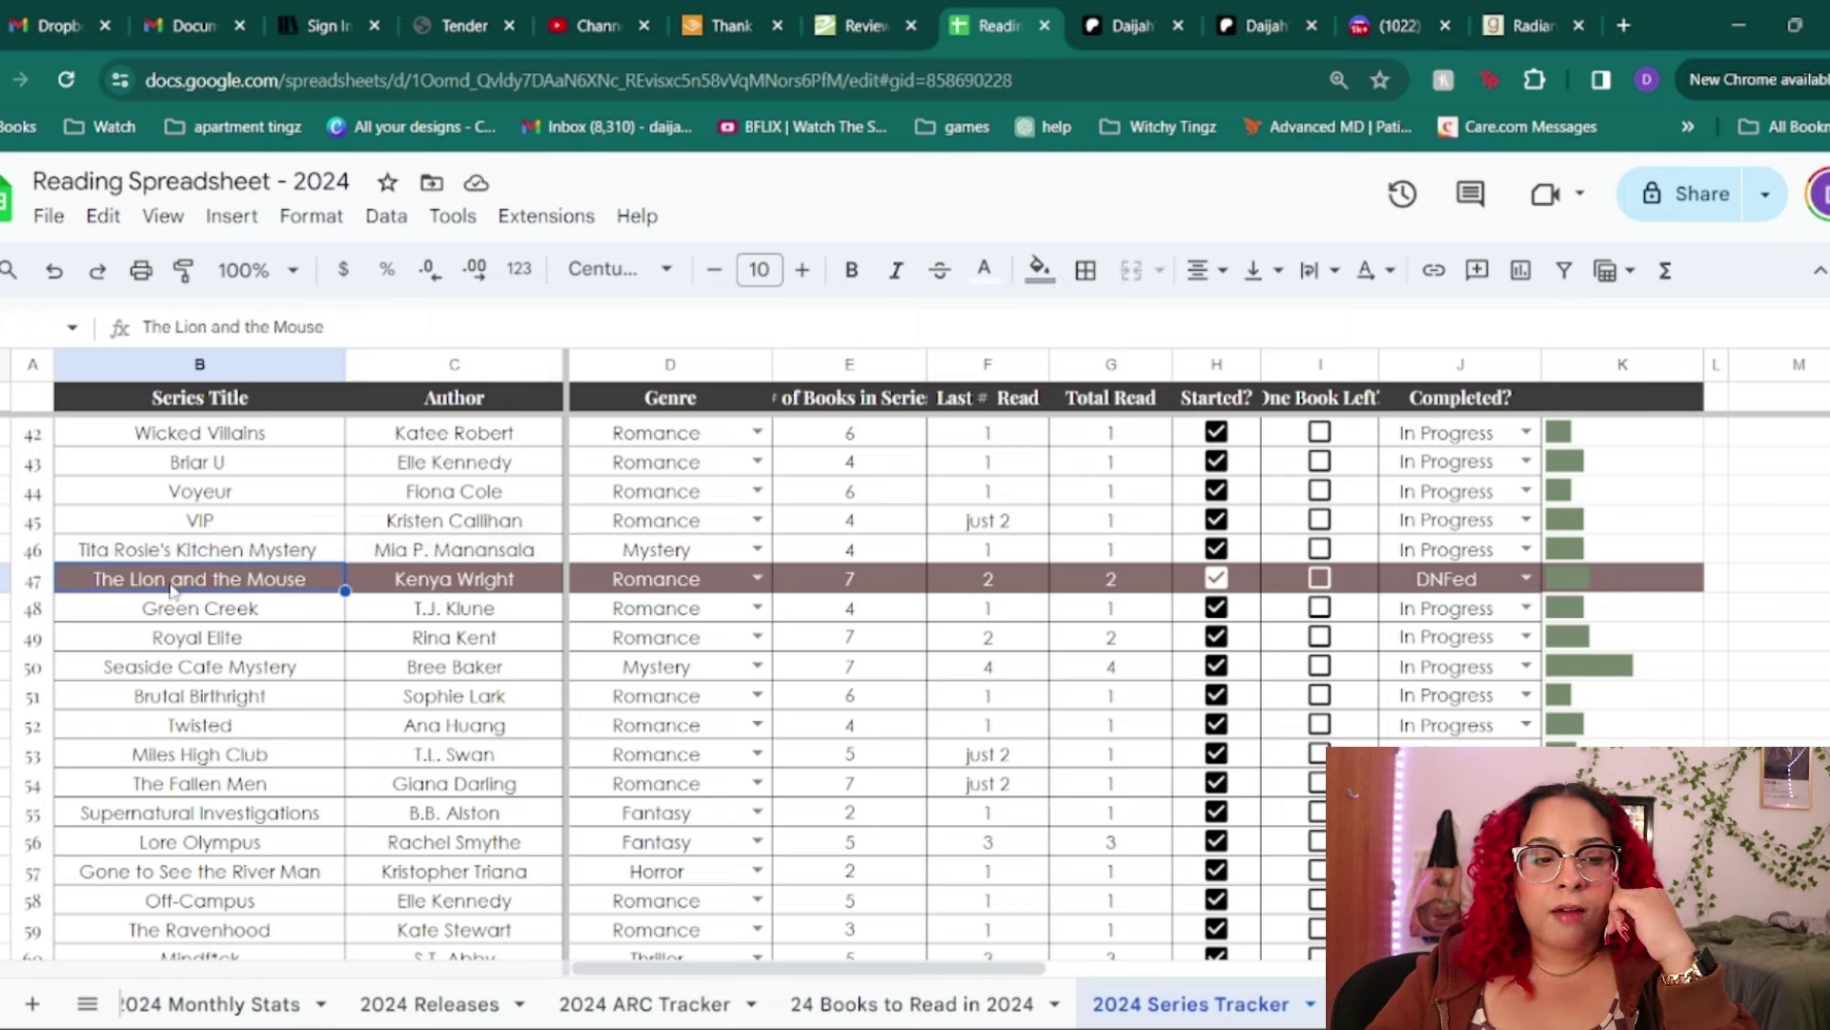
pyautogui.click(393, 579)
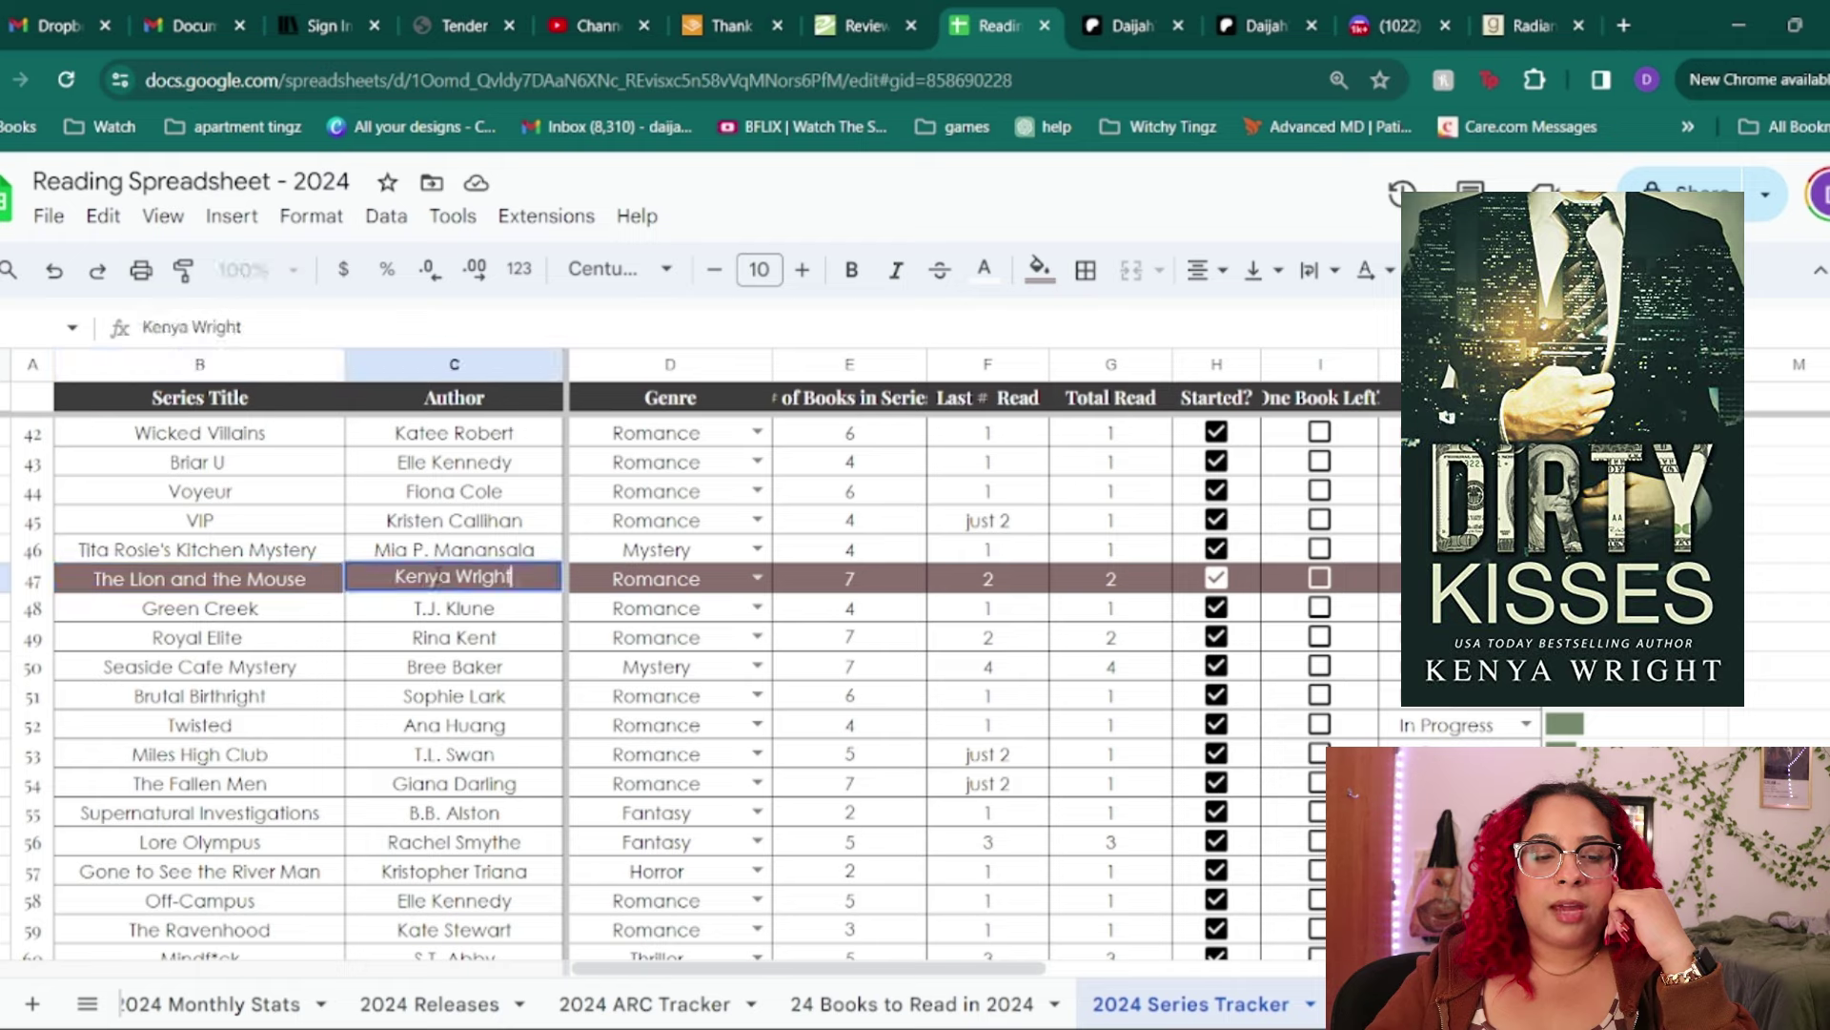
pyautogui.click(885, 586)
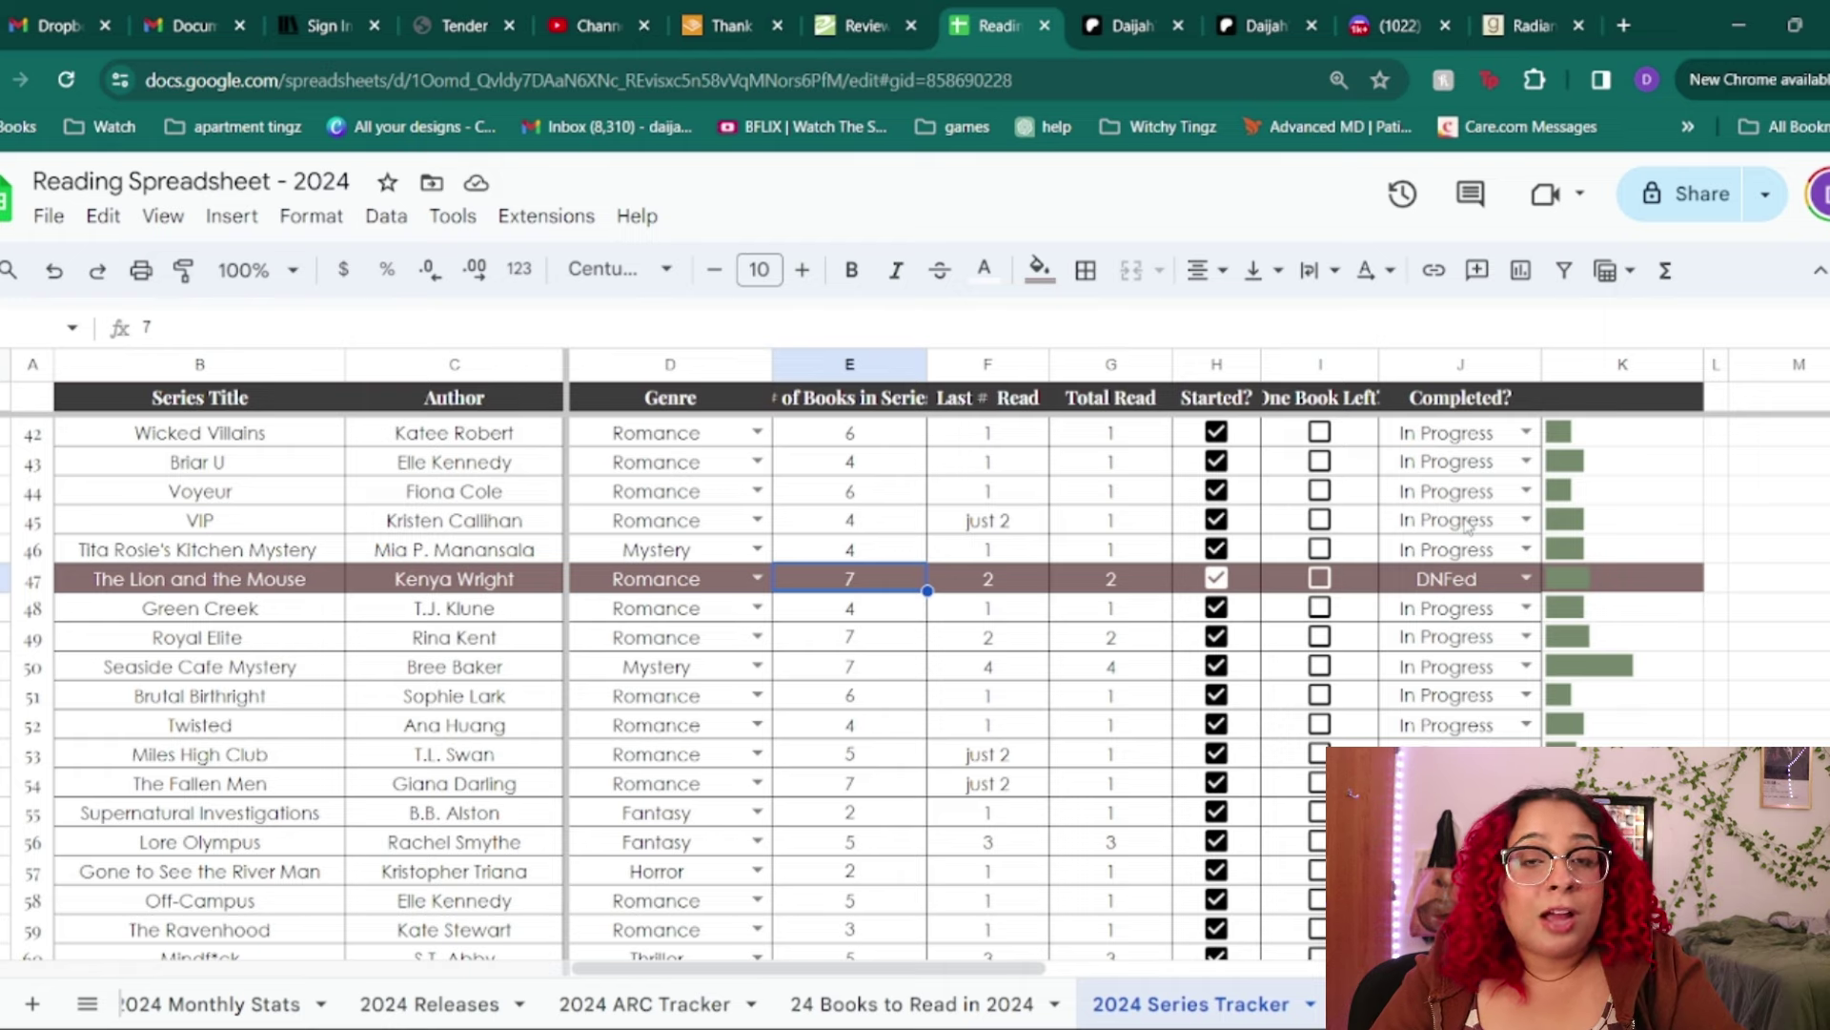
# - Review the entries for Green Creek and Royal Elite, checking the last book read in Royal Elite
pyautogui.scroll(-2, 305, 799)
pyautogui.scroll(1, 295, 753)
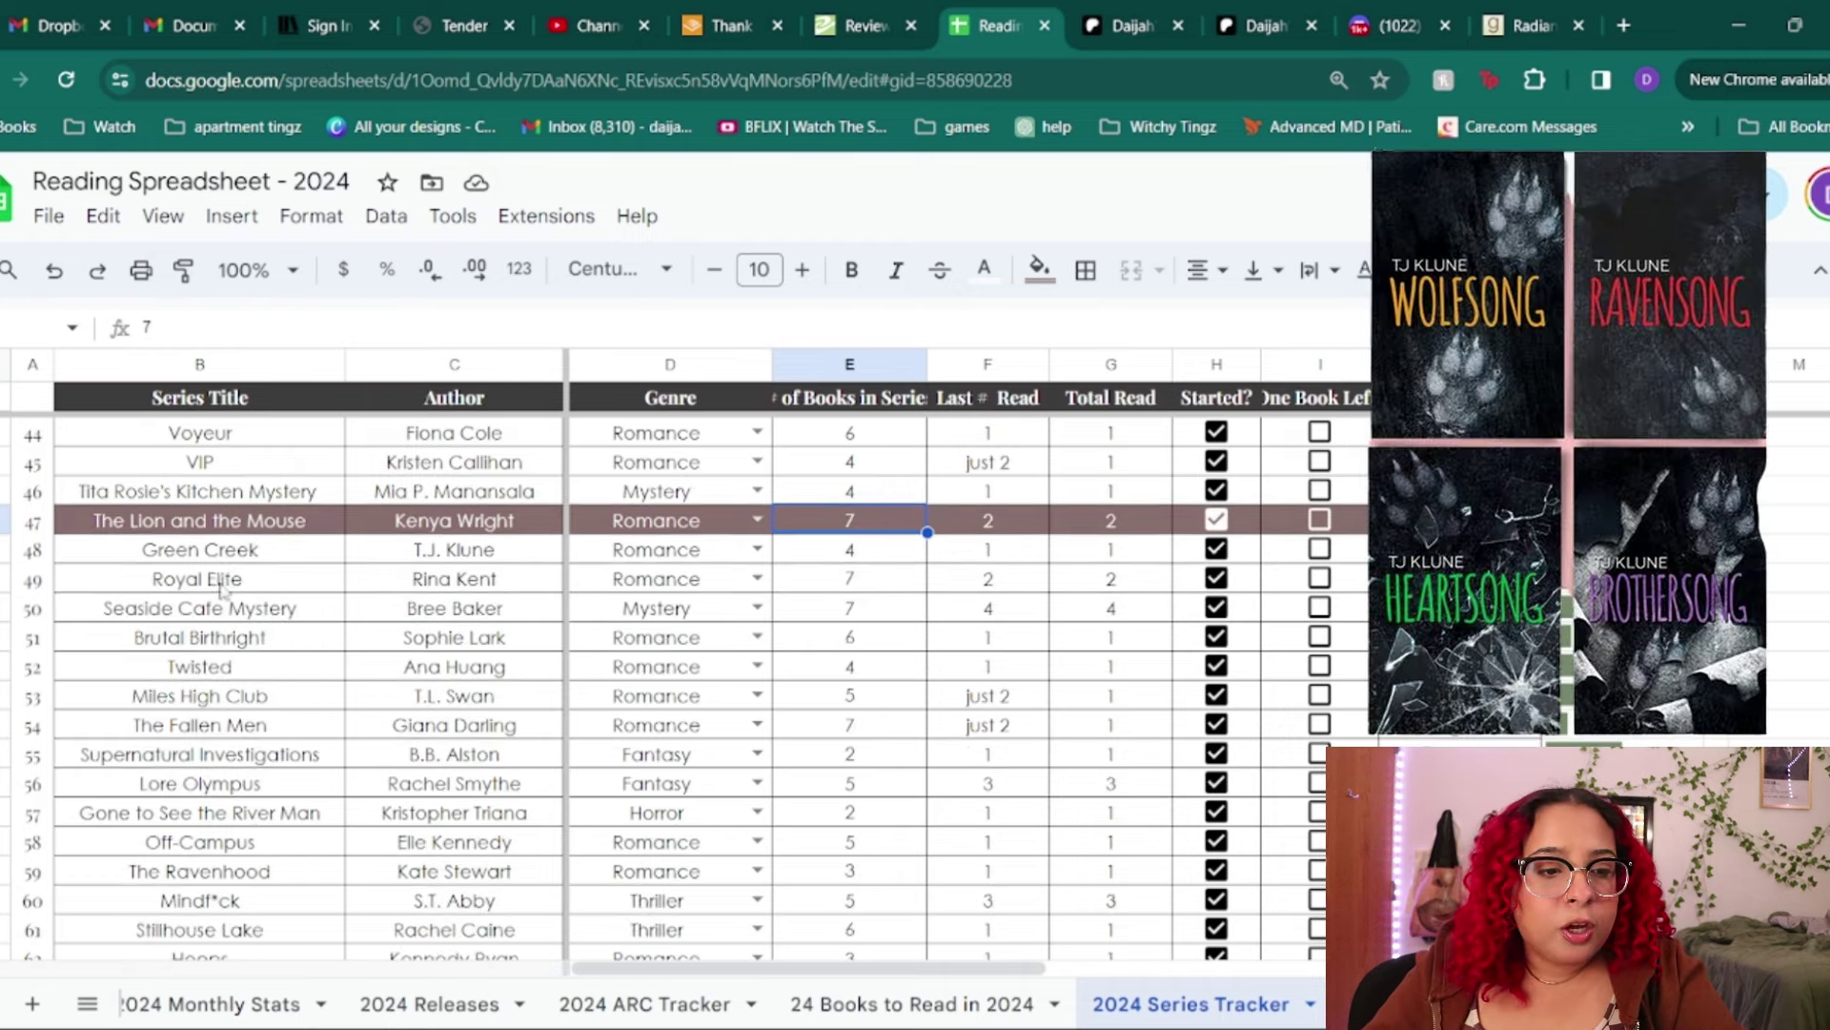
pyautogui.moveTo(247, 562); pyautogui.dragTo(477, 561)
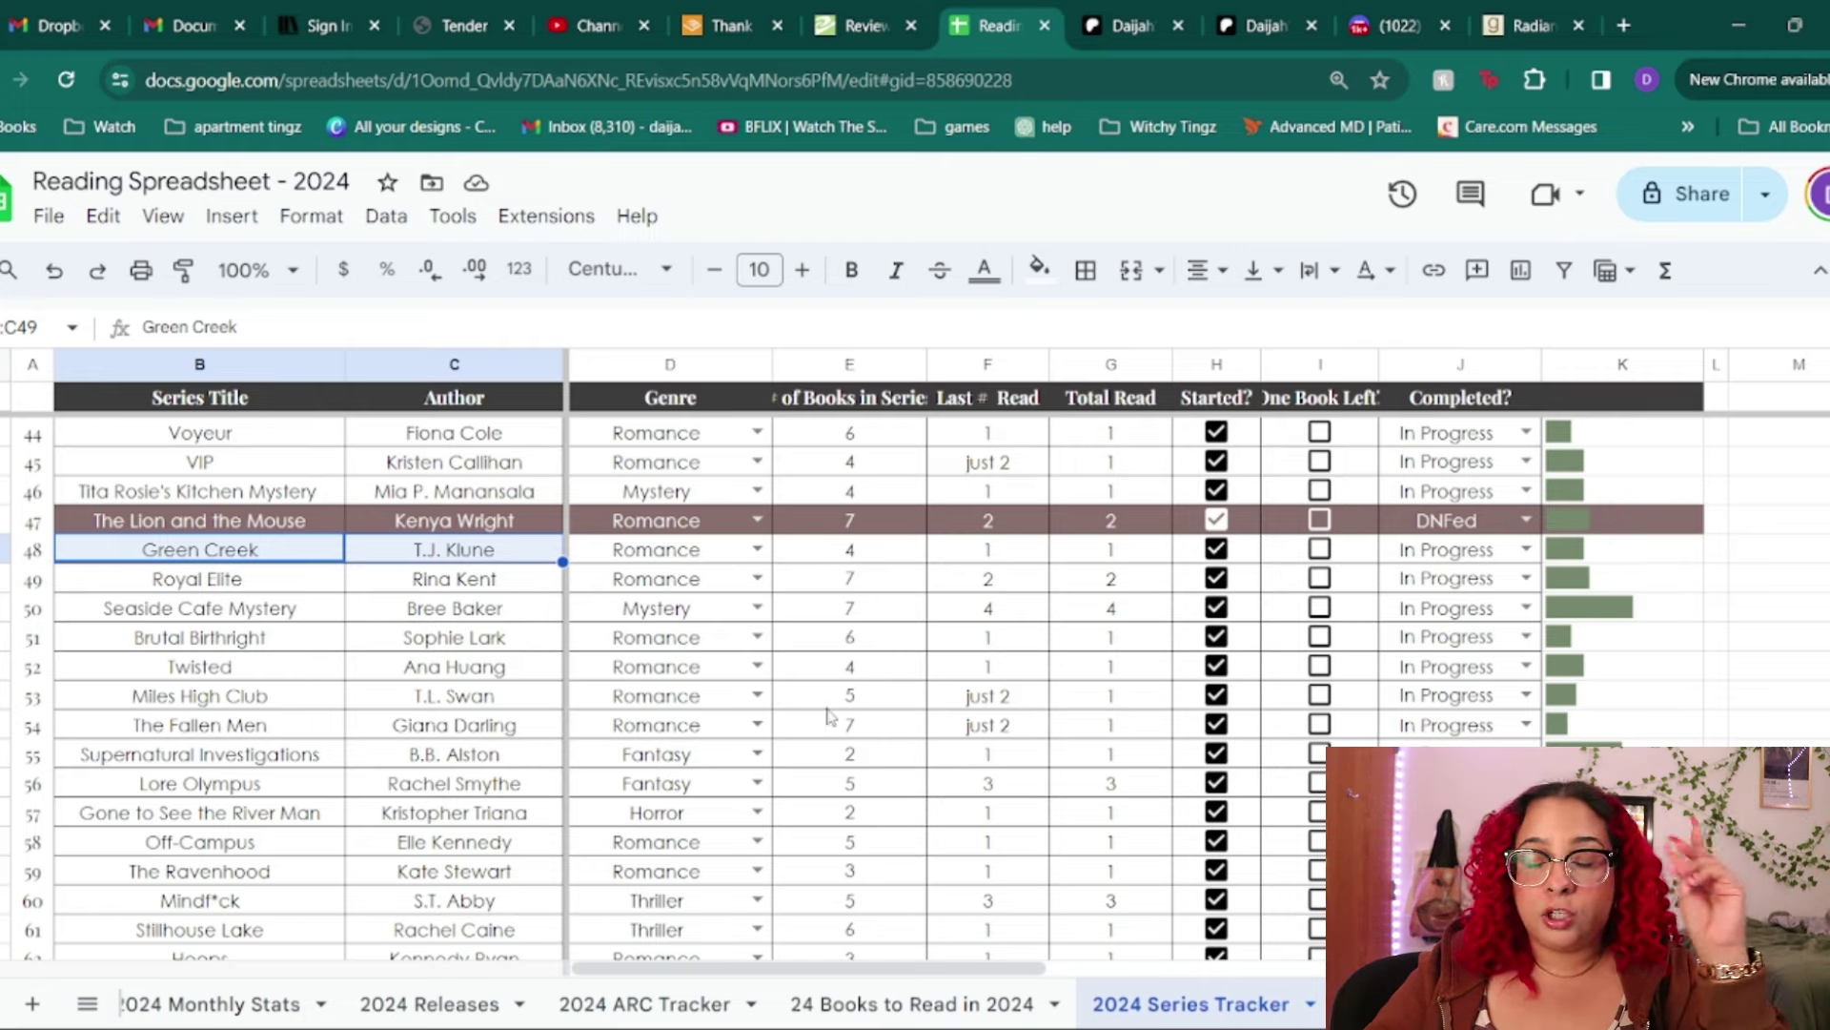
pyautogui.moveTo(198, 591); pyautogui.dragTo(399, 590)
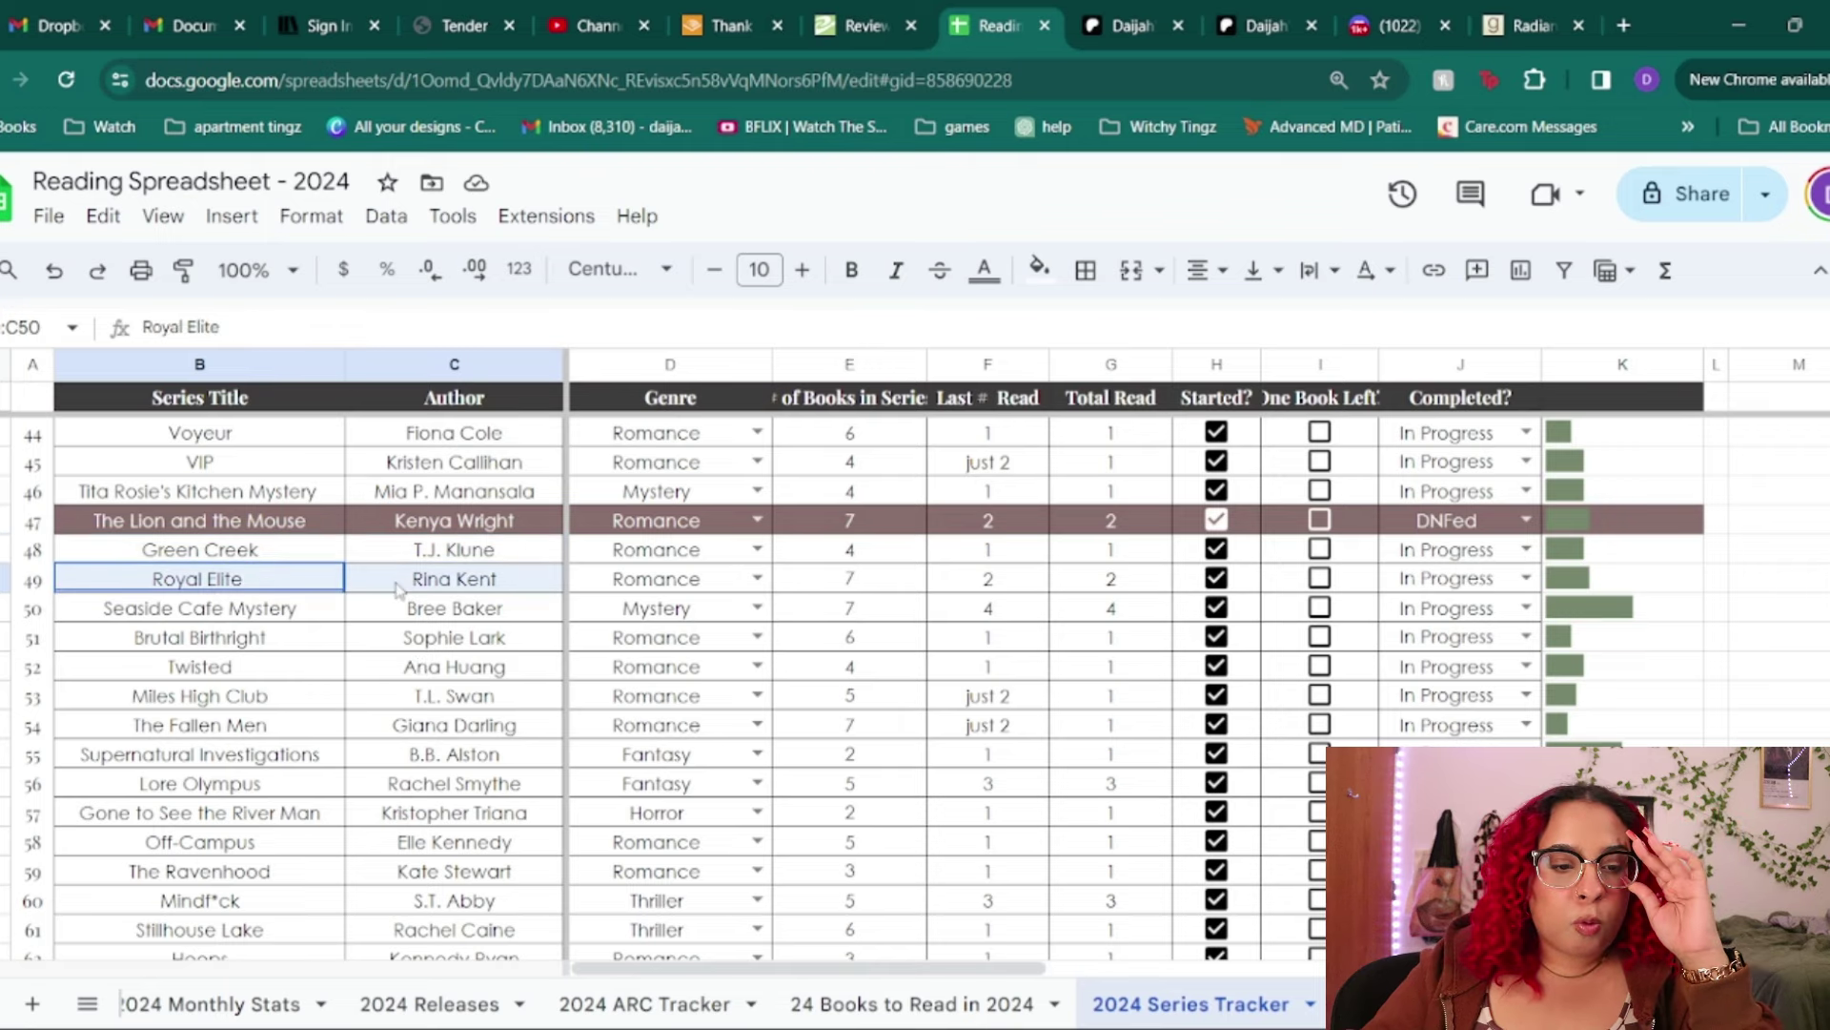
pyautogui.click(965, 582)
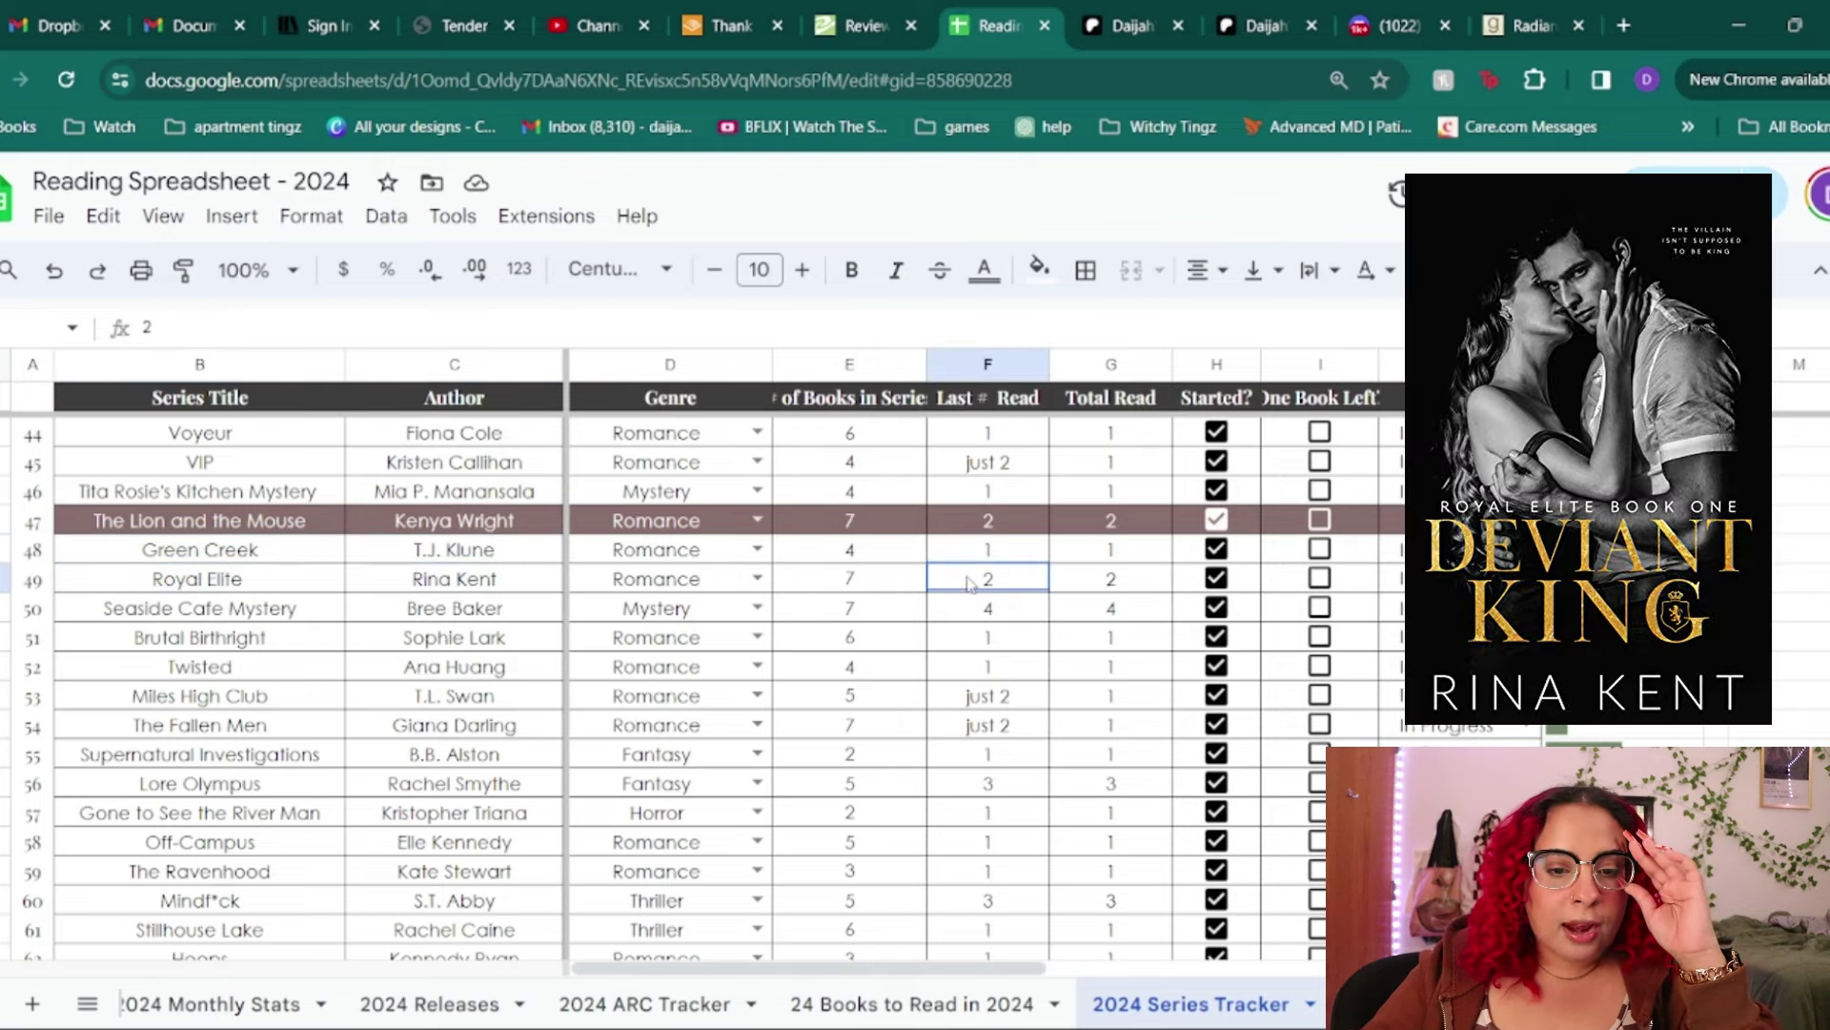
# - Check the number of books listed for the Royal Elite series
pyautogui.doubleClick(889, 571)
pyautogui.press('Return')
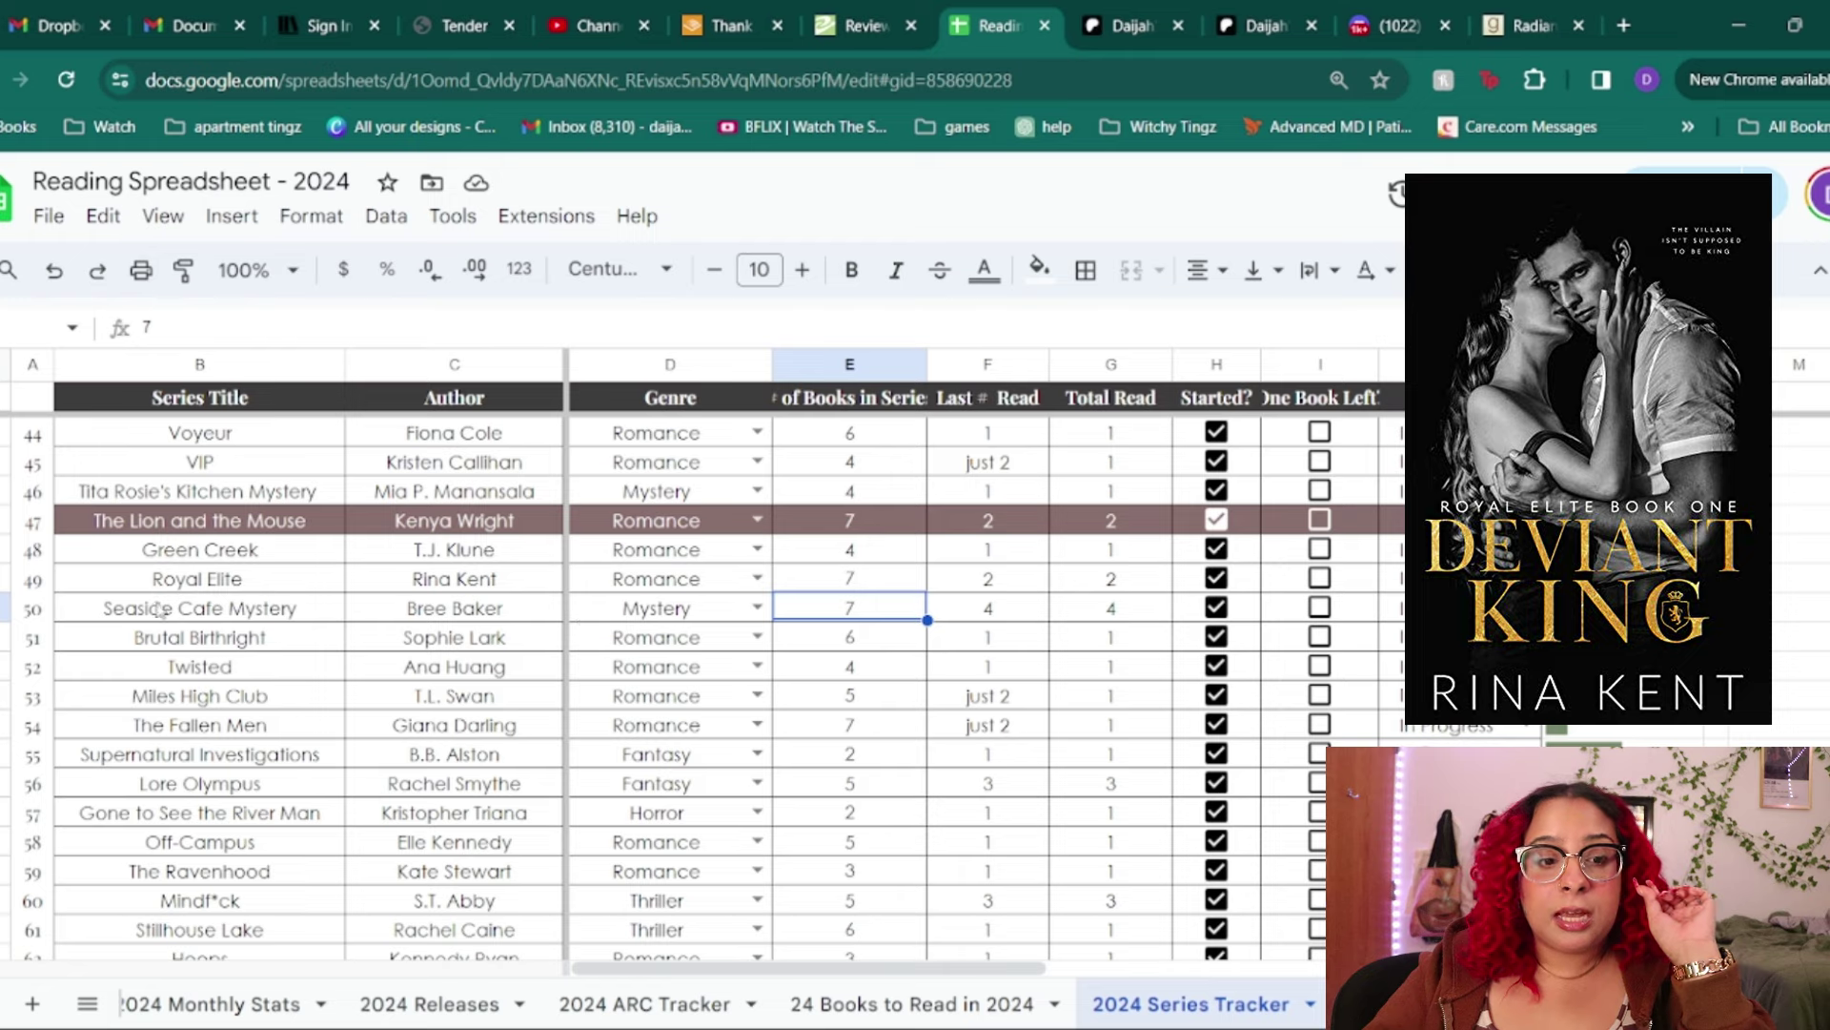
pyautogui.moveTo(189, 591); pyautogui.dragTo(421, 588)
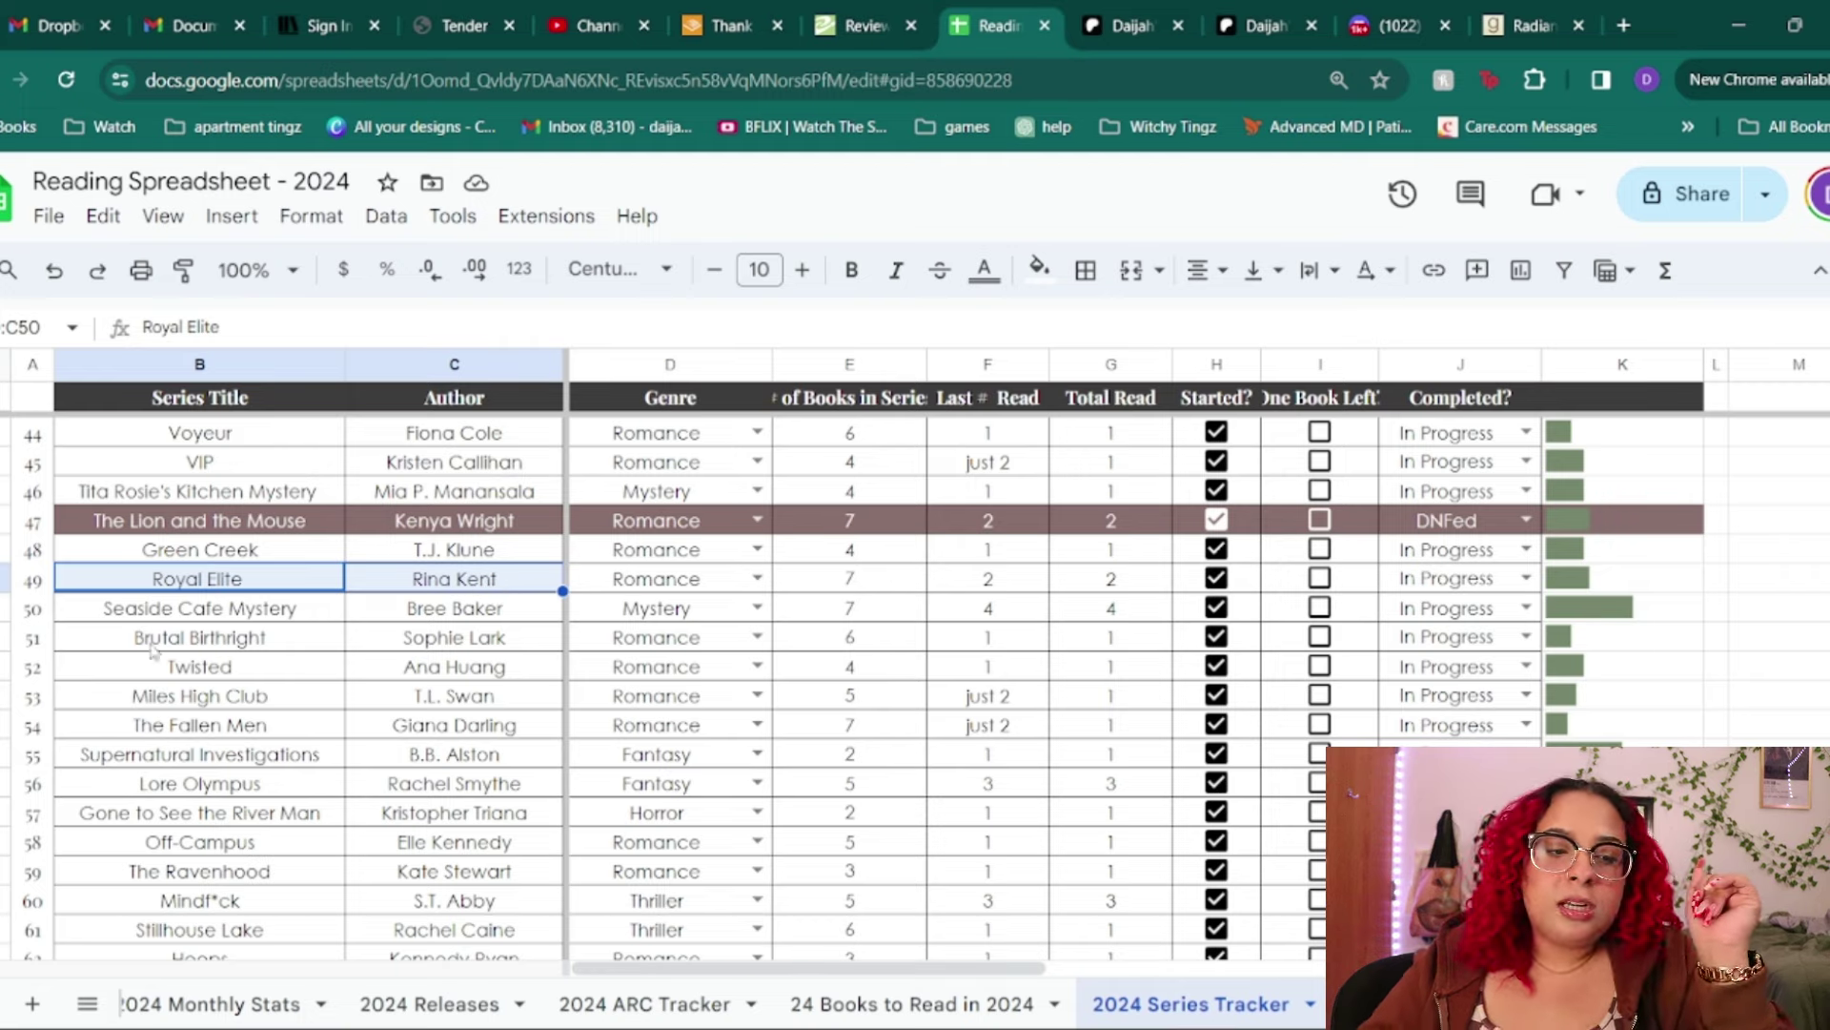
# - Review the Seaside Cafe Mystery entry and compare it with the entries for A Cider Shop Mystery and Bonnie & Clyde Mysteries
pyautogui.click(208, 615)
pyautogui.moveTo(208, 615); pyautogui.dragTo(446, 612)
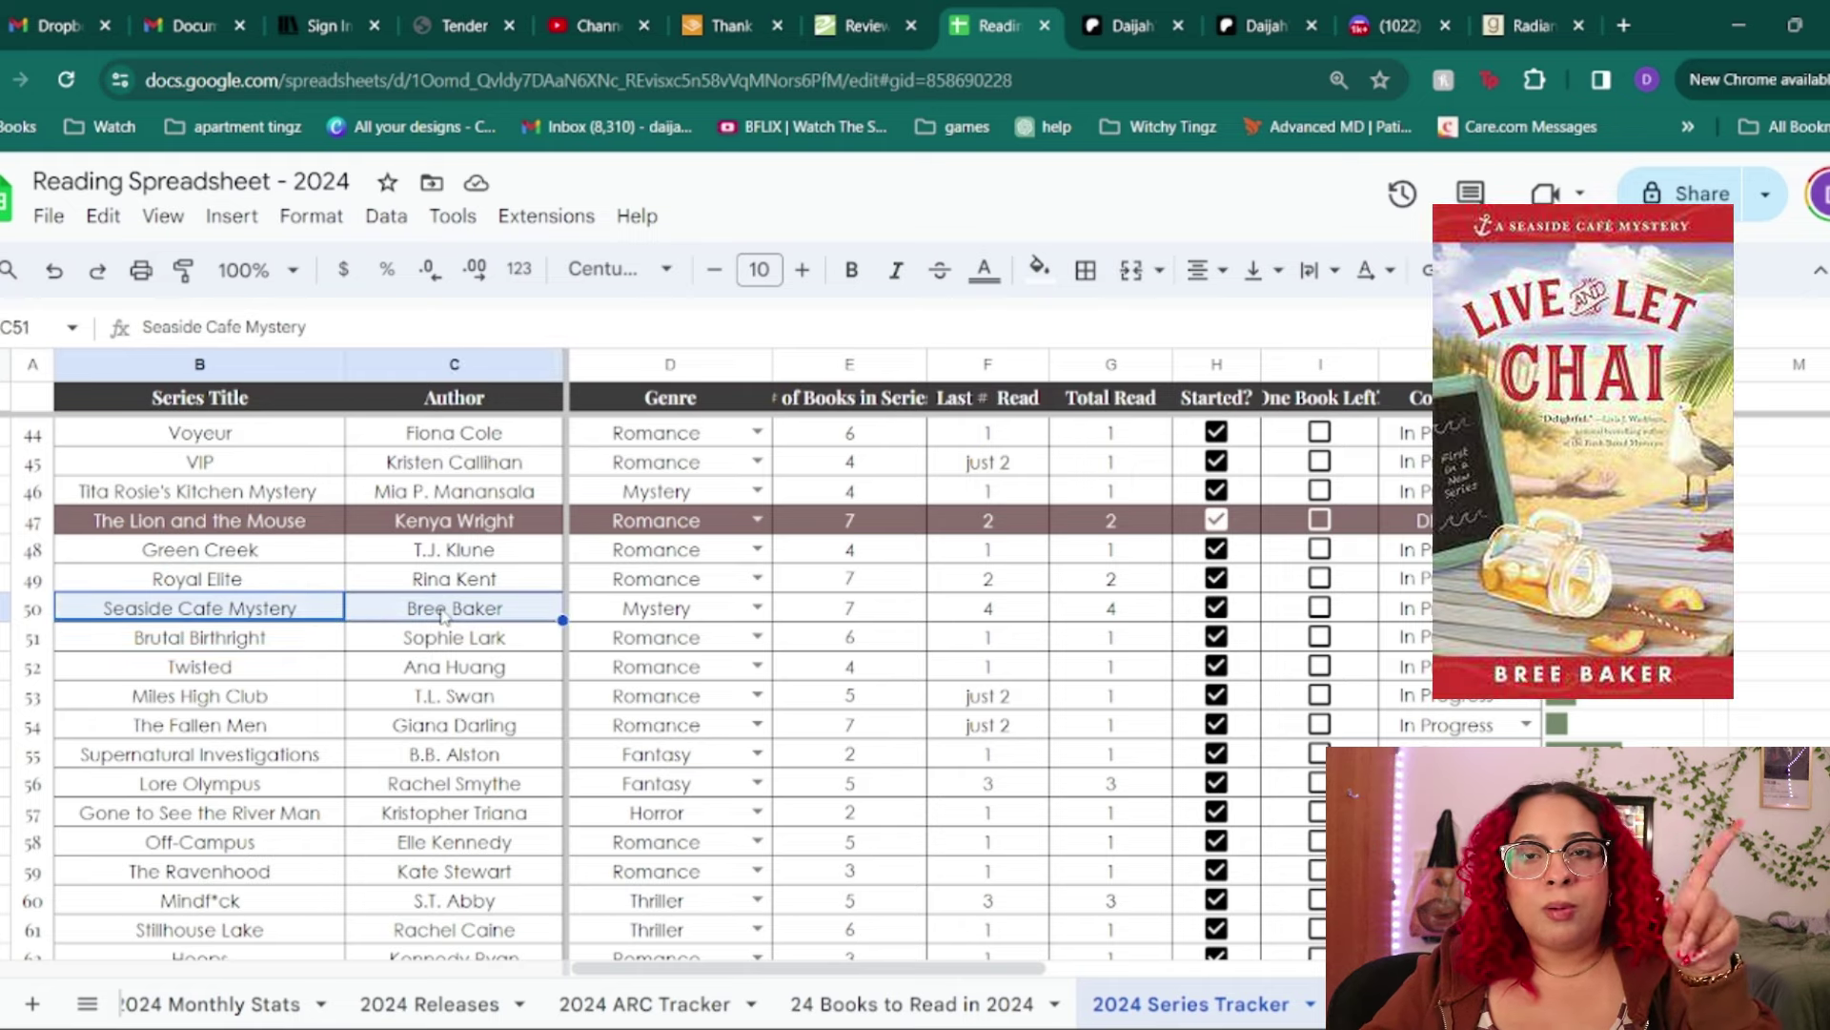
pyautogui.scroll(2, 443, 615)
pyautogui.scroll(2, 440, 617)
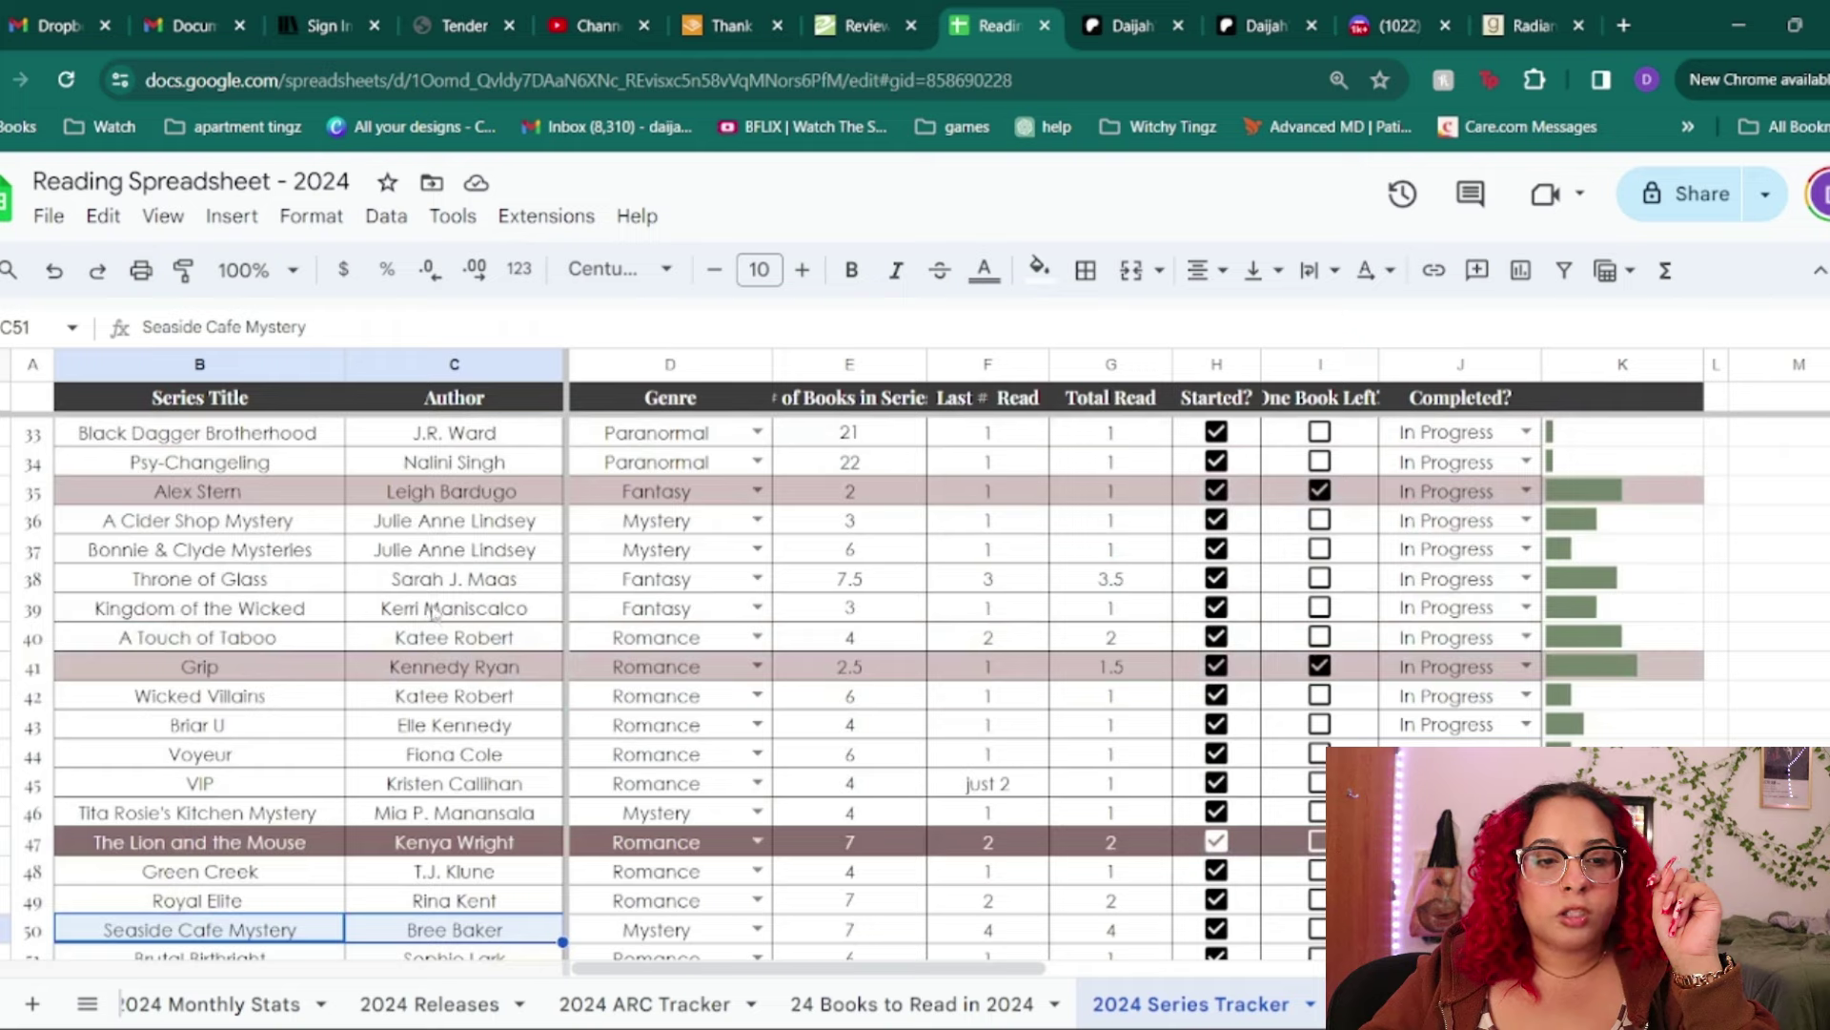
pyautogui.moveTo(123, 522); pyautogui.dragTo(436, 559)
pyautogui.scroll(-2, 374, 996)
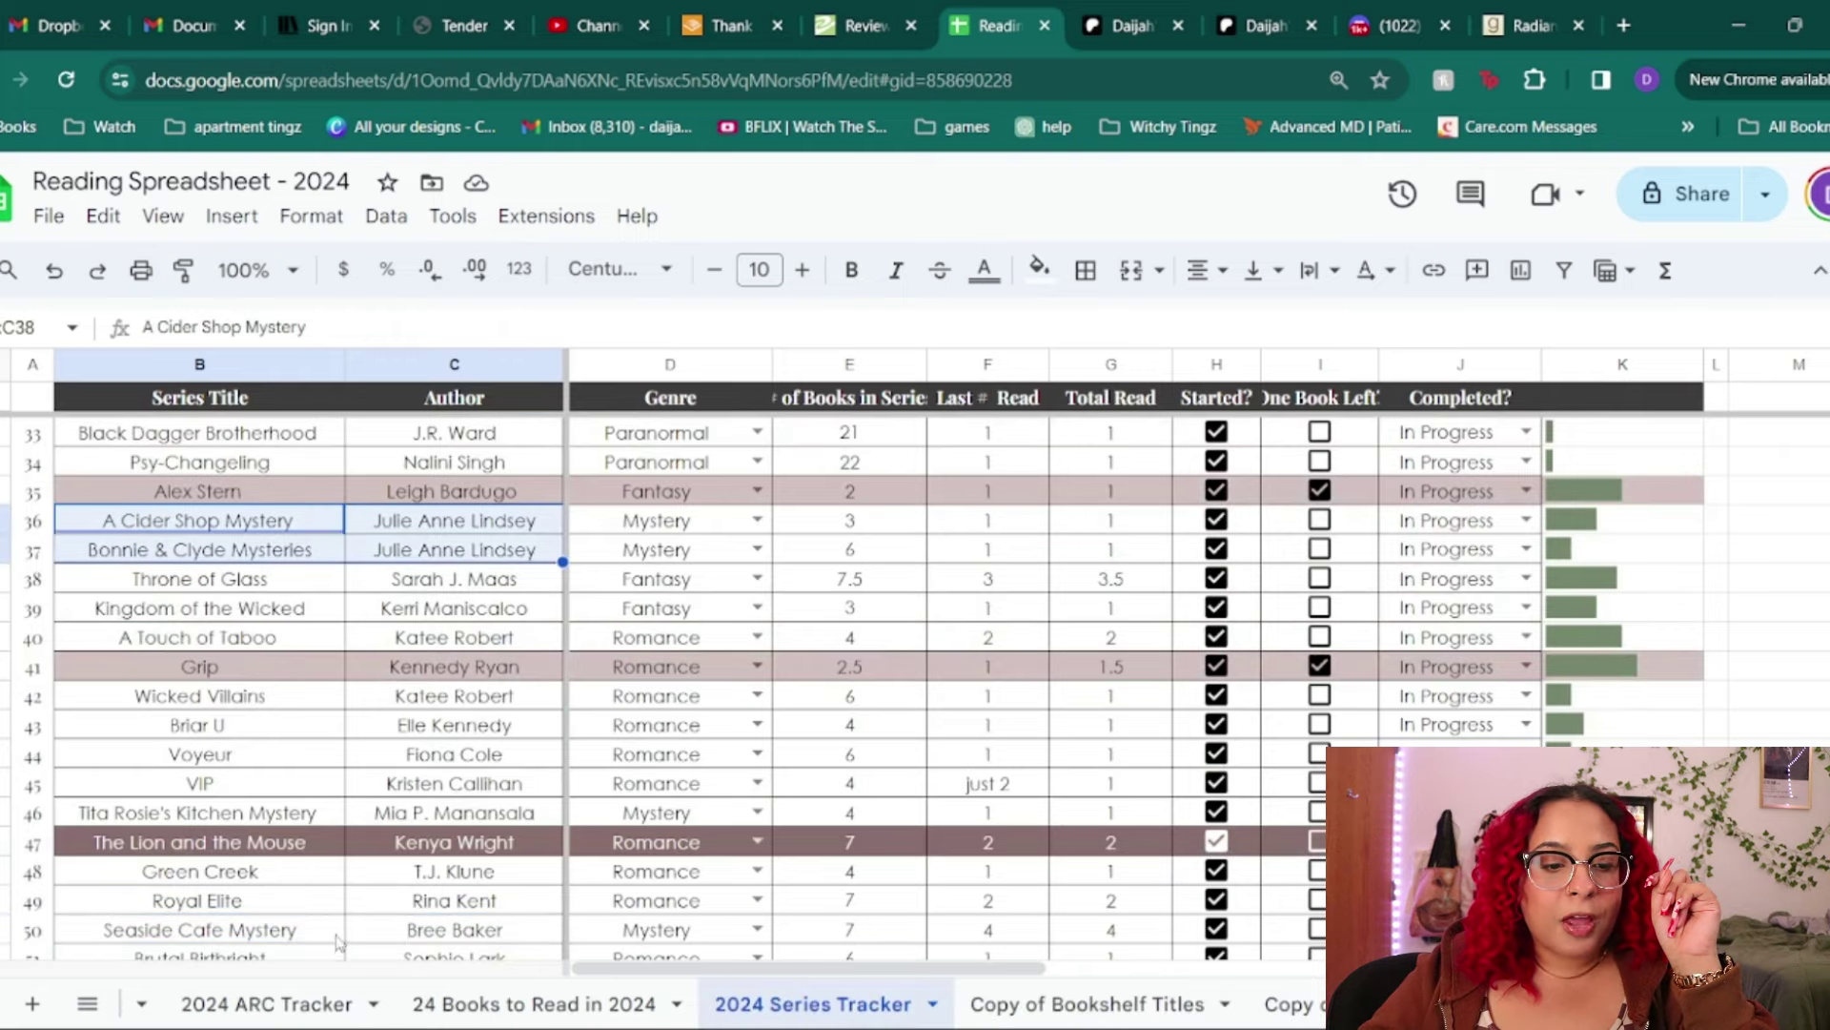
pyautogui.scroll(-5, 342, 930)
pyautogui.moveTo(218, 562); pyautogui.dragTo(438, 553)
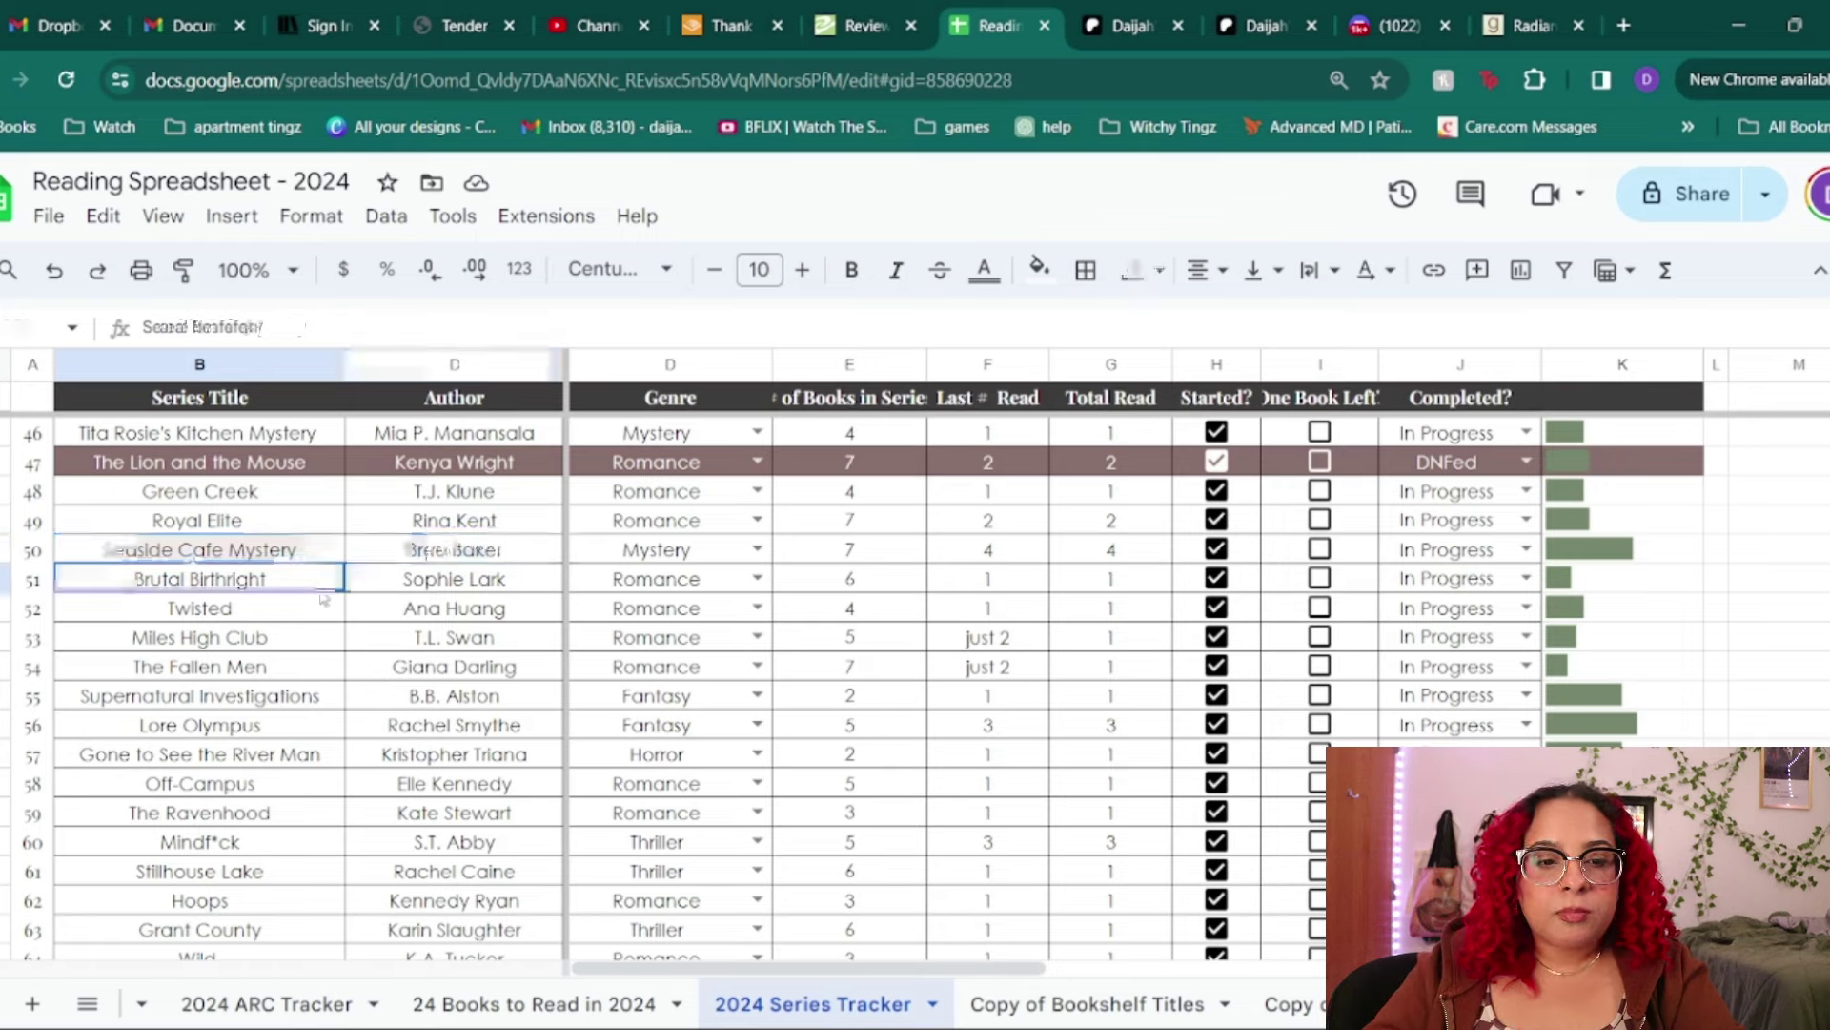
# - Review the entries for Brutal Birthright and Twisted, checking the number of books in Brutal Birthright
pyautogui.click(420, 591)
pyautogui.moveTo(307, 588); pyautogui.dragTo(413, 583)
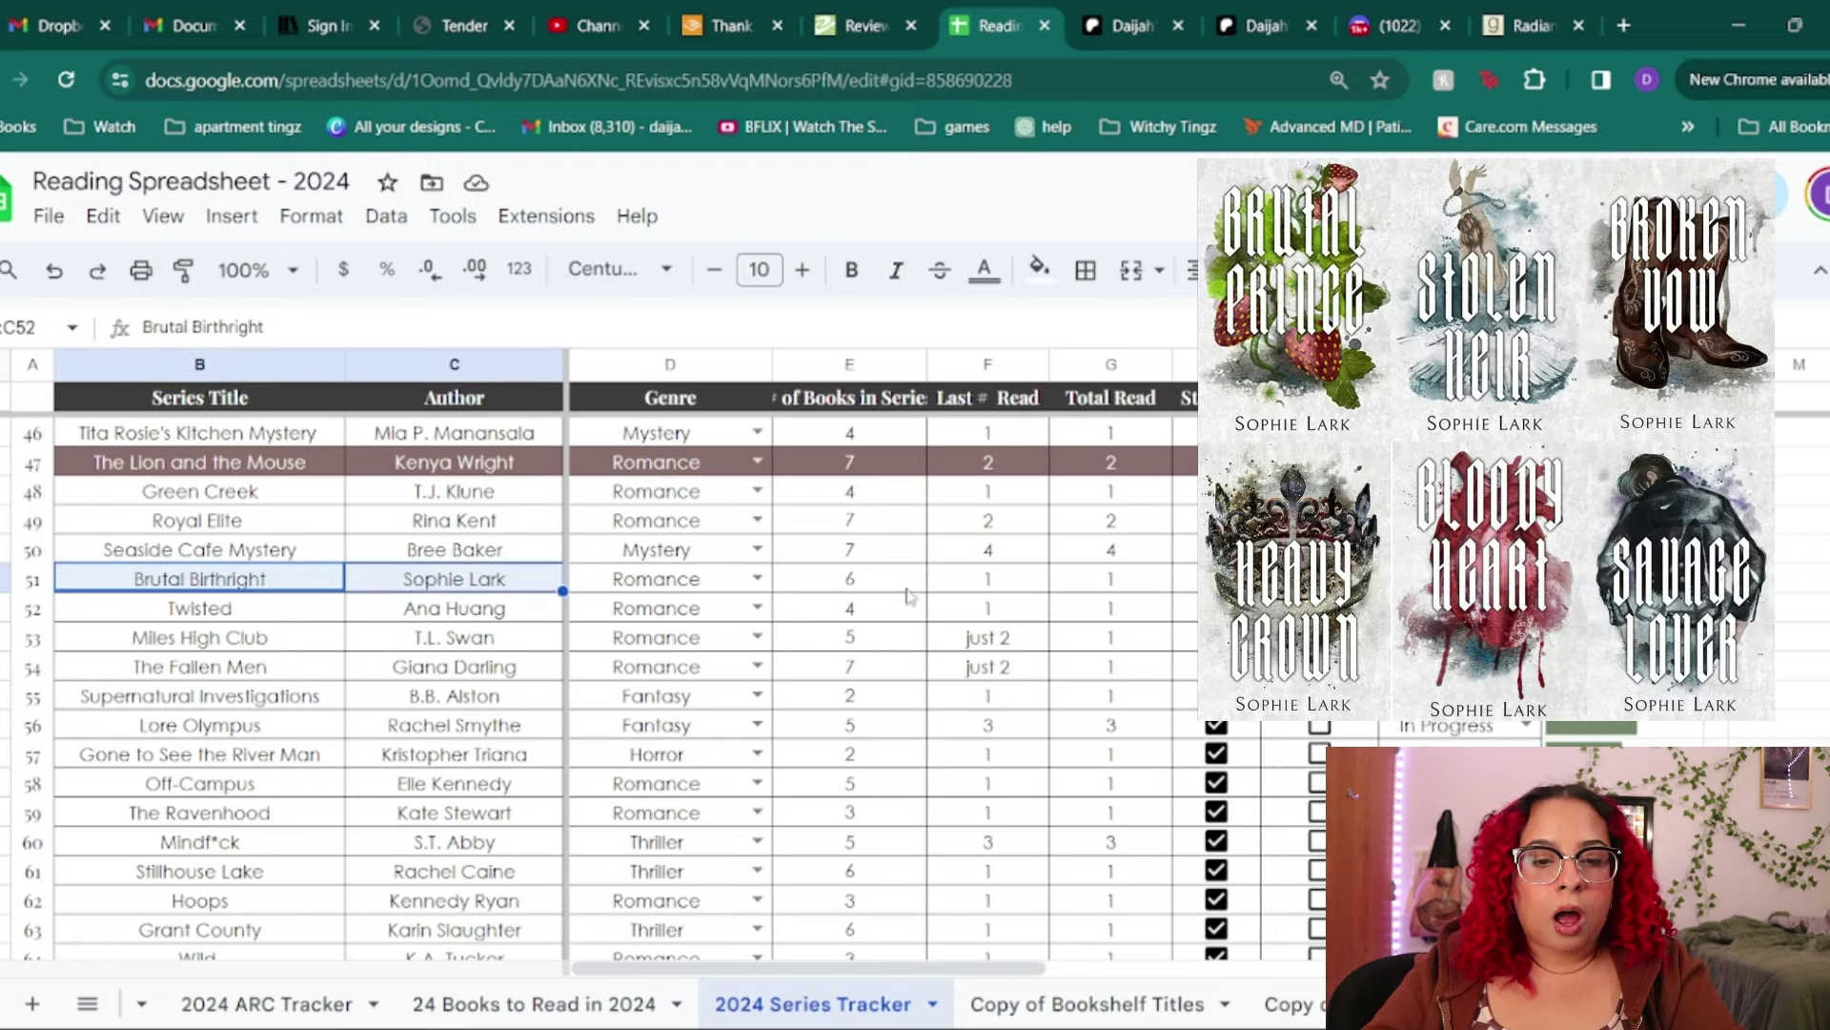
pyautogui.click(849, 584)
pyautogui.moveTo(186, 584); pyautogui.dragTo(494, 583)
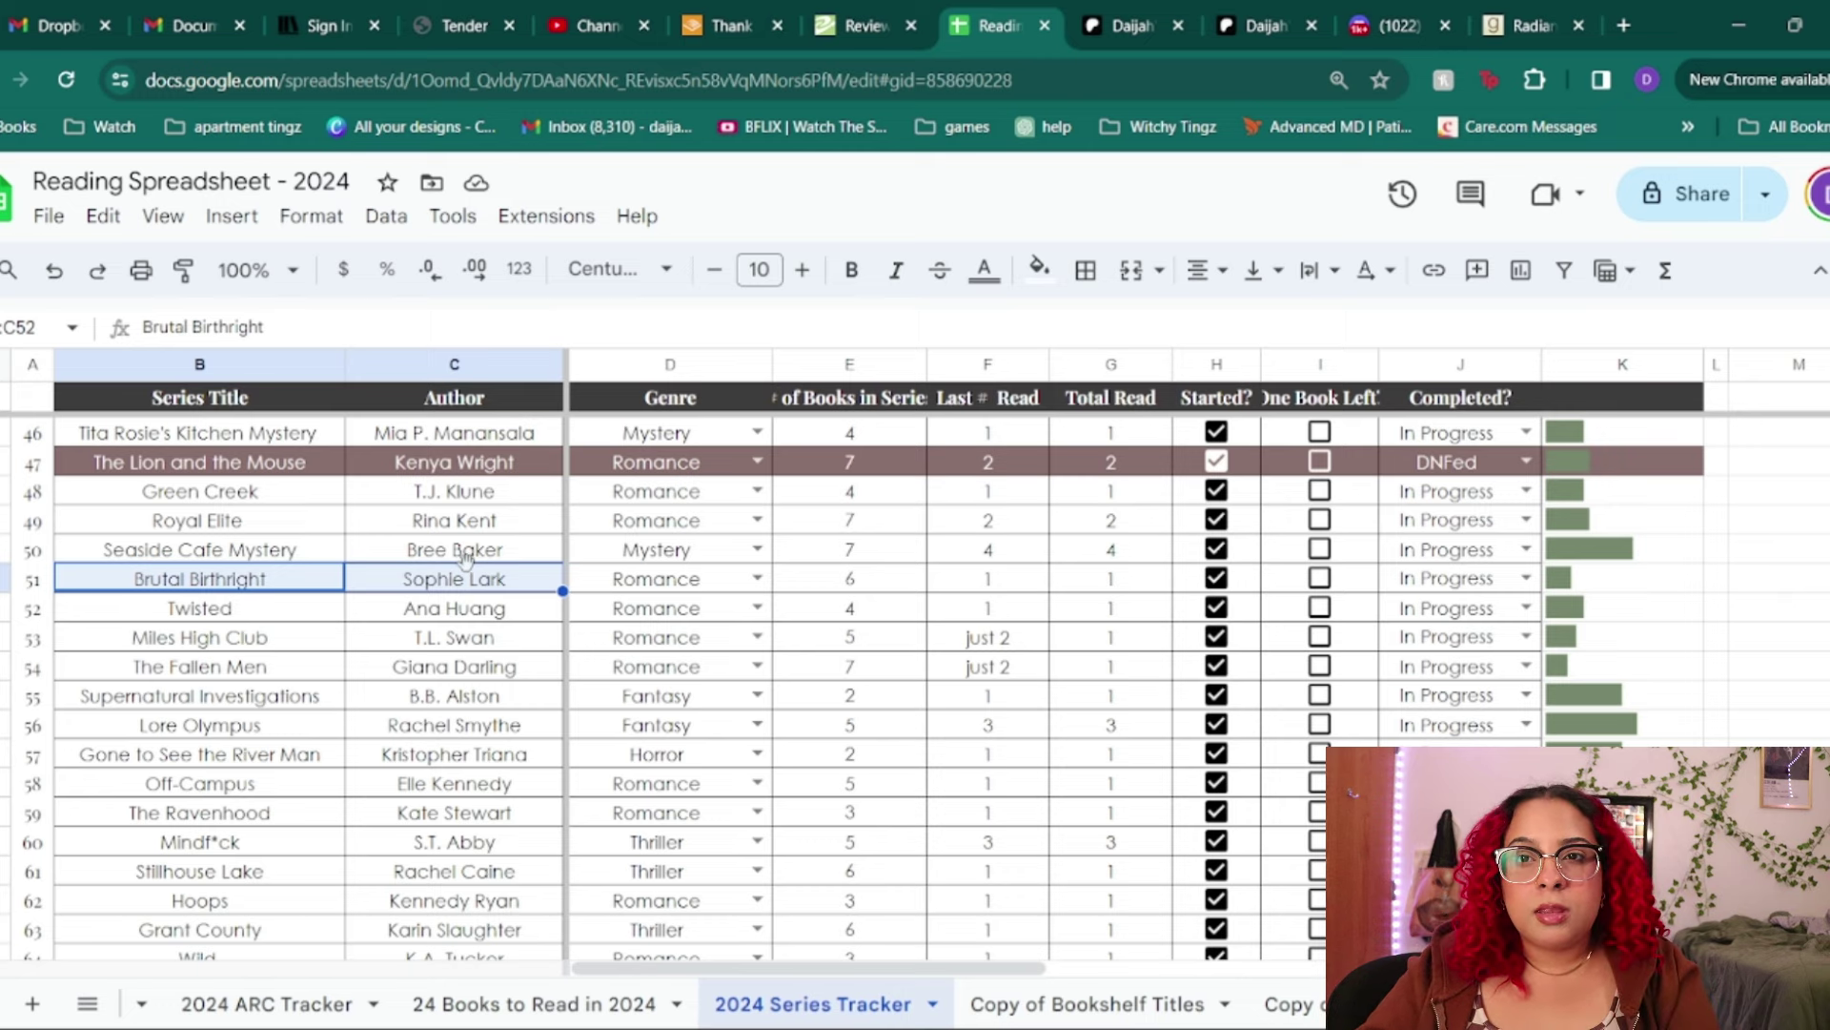
pyautogui.click(255, 618)
pyautogui.press('Right')
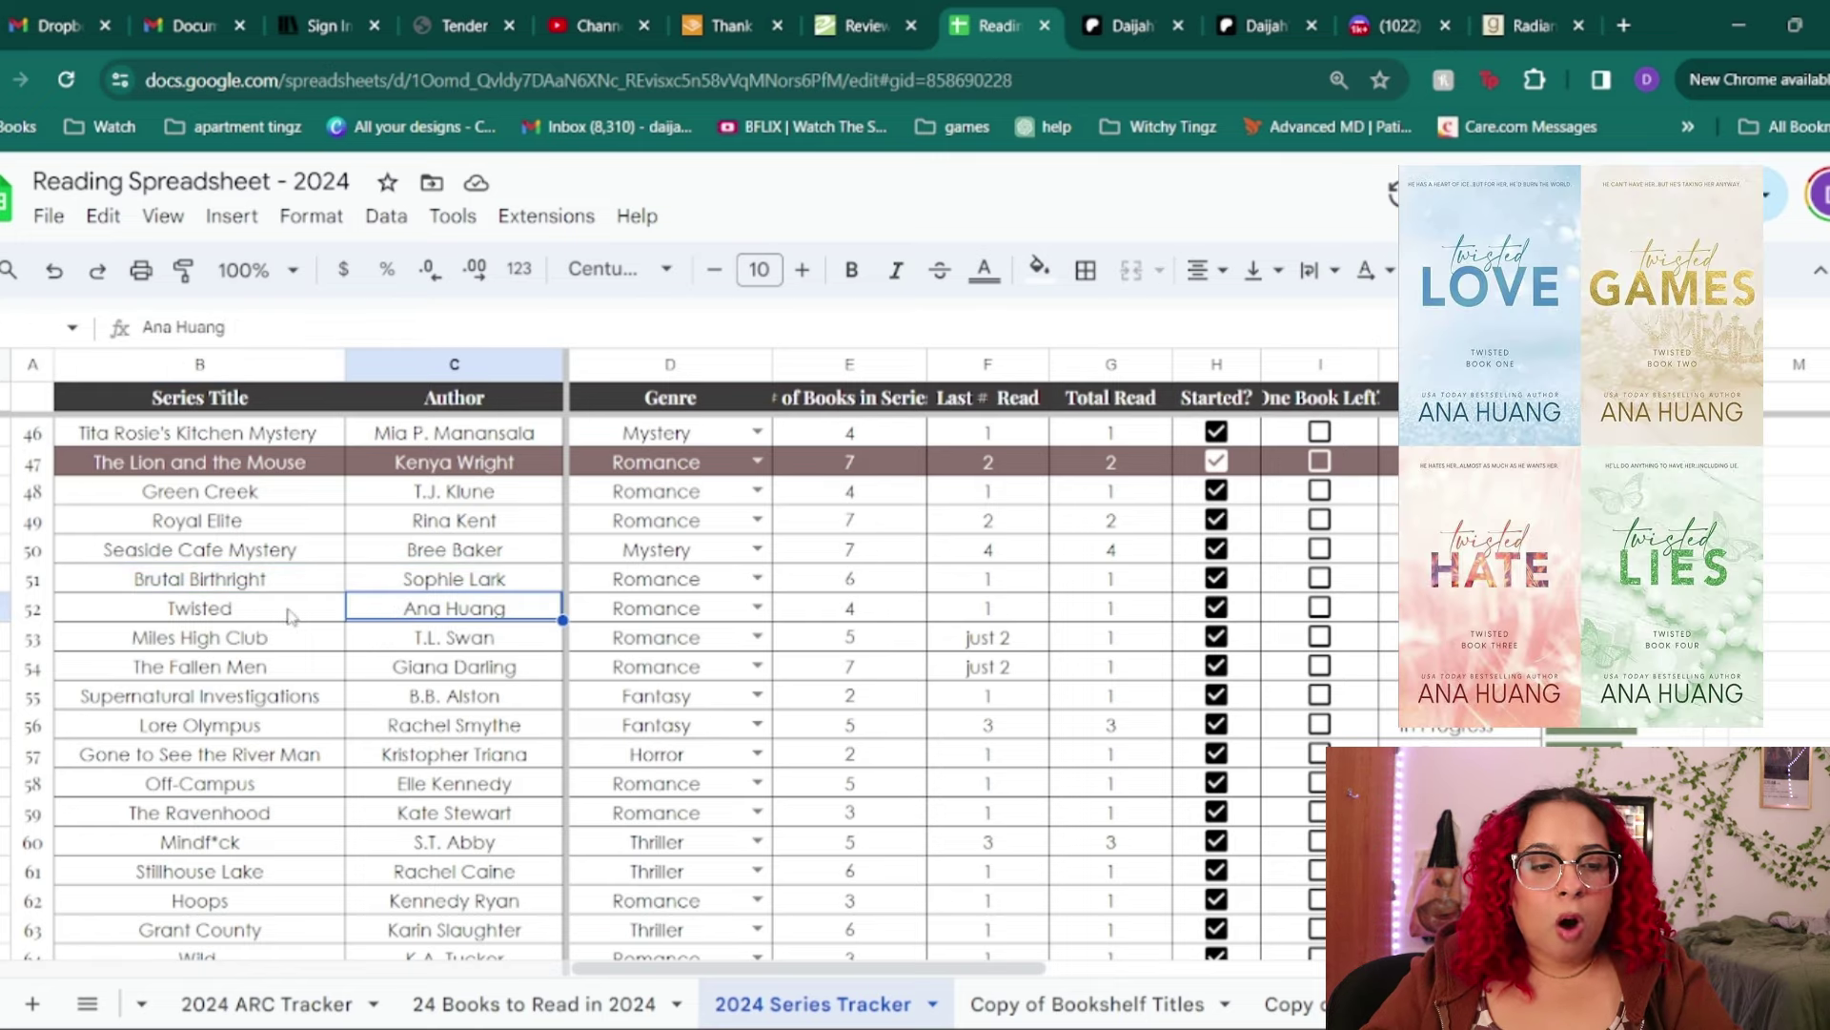
pyautogui.moveTo(291, 615); pyautogui.dragTo(448, 615)
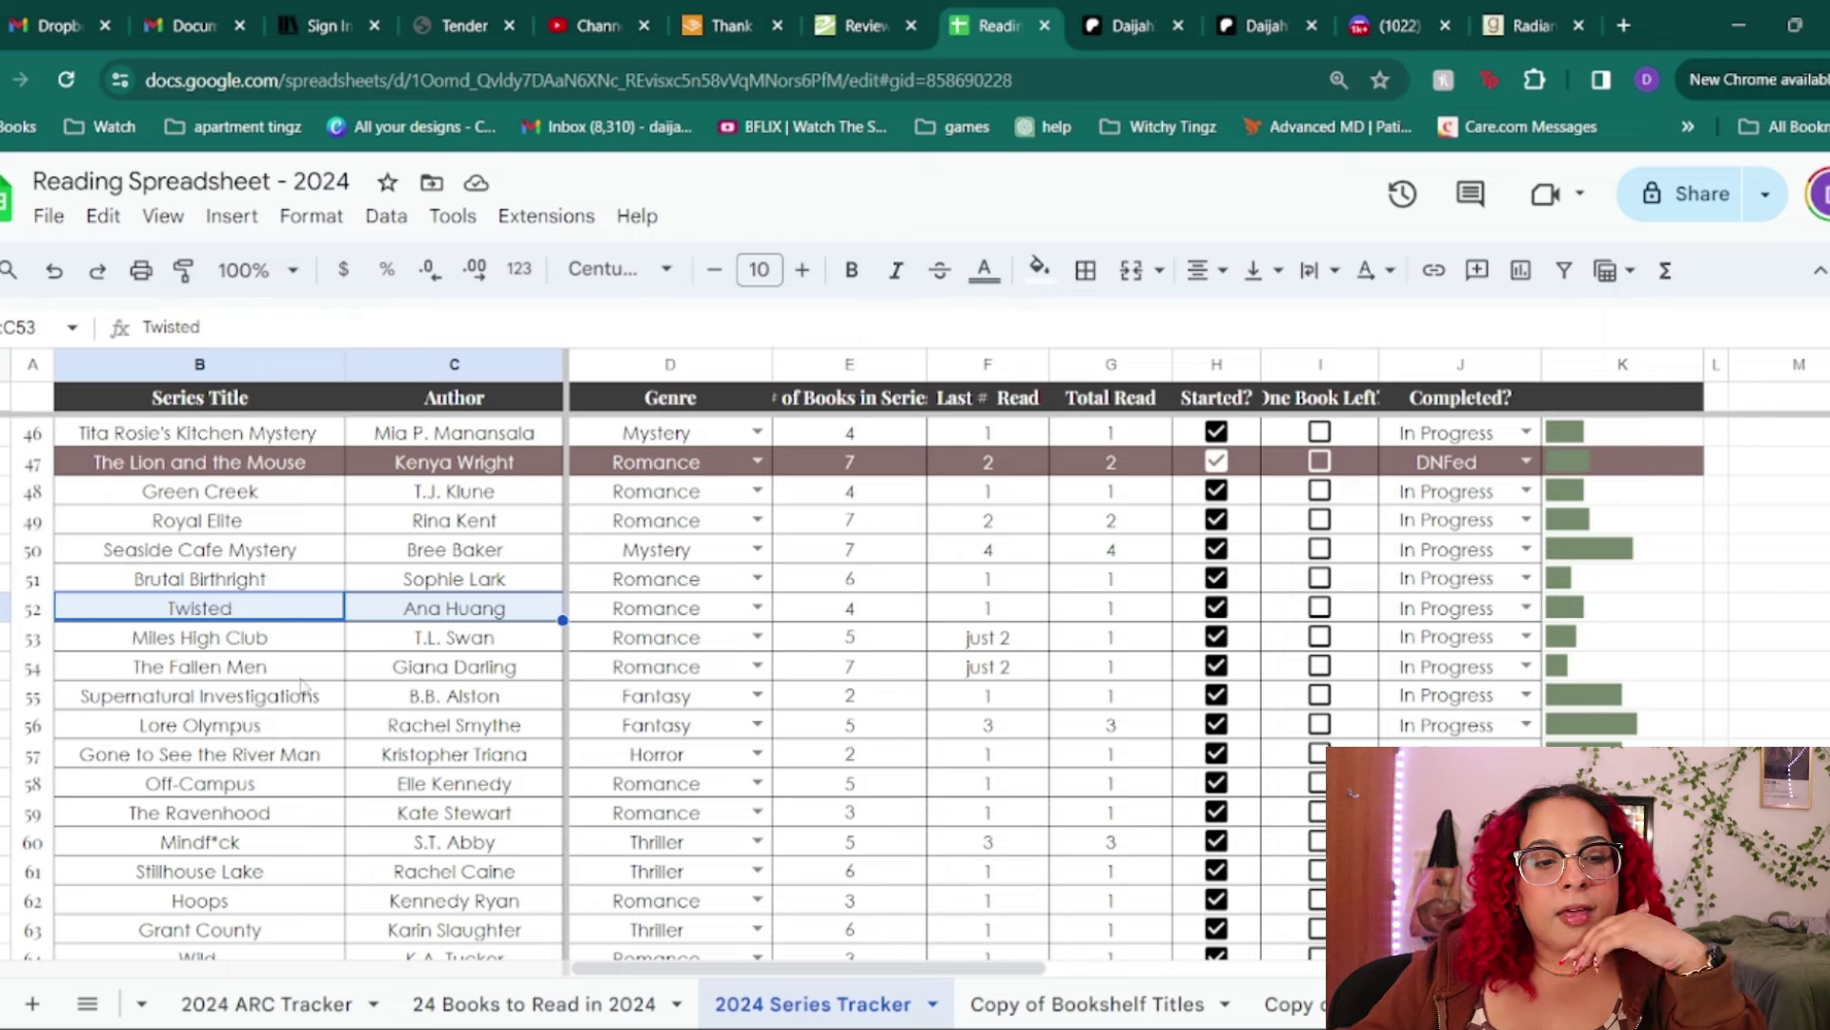
# - Review the entries for Miles High Club and The Fallen Men, checking the last book read in Miles High Club
pyautogui.moveTo(282, 638); pyautogui.dragTo(452, 638)
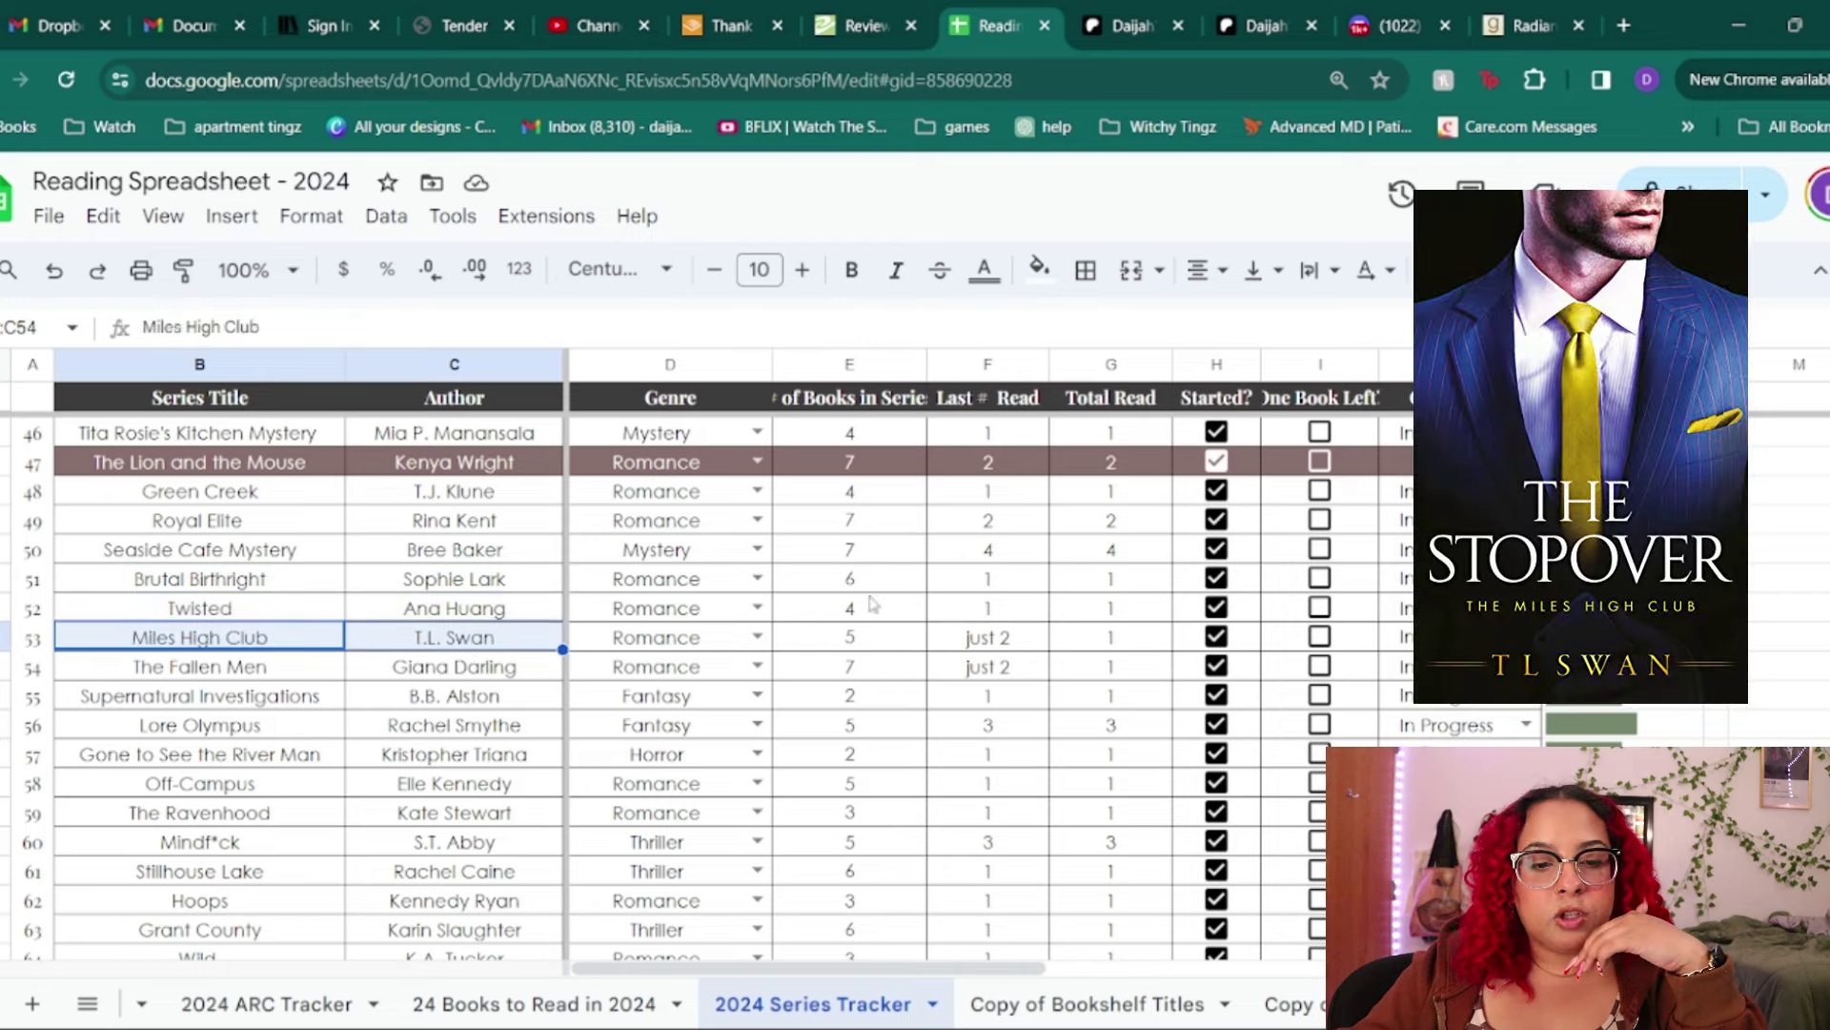
pyautogui.click(1011, 641)
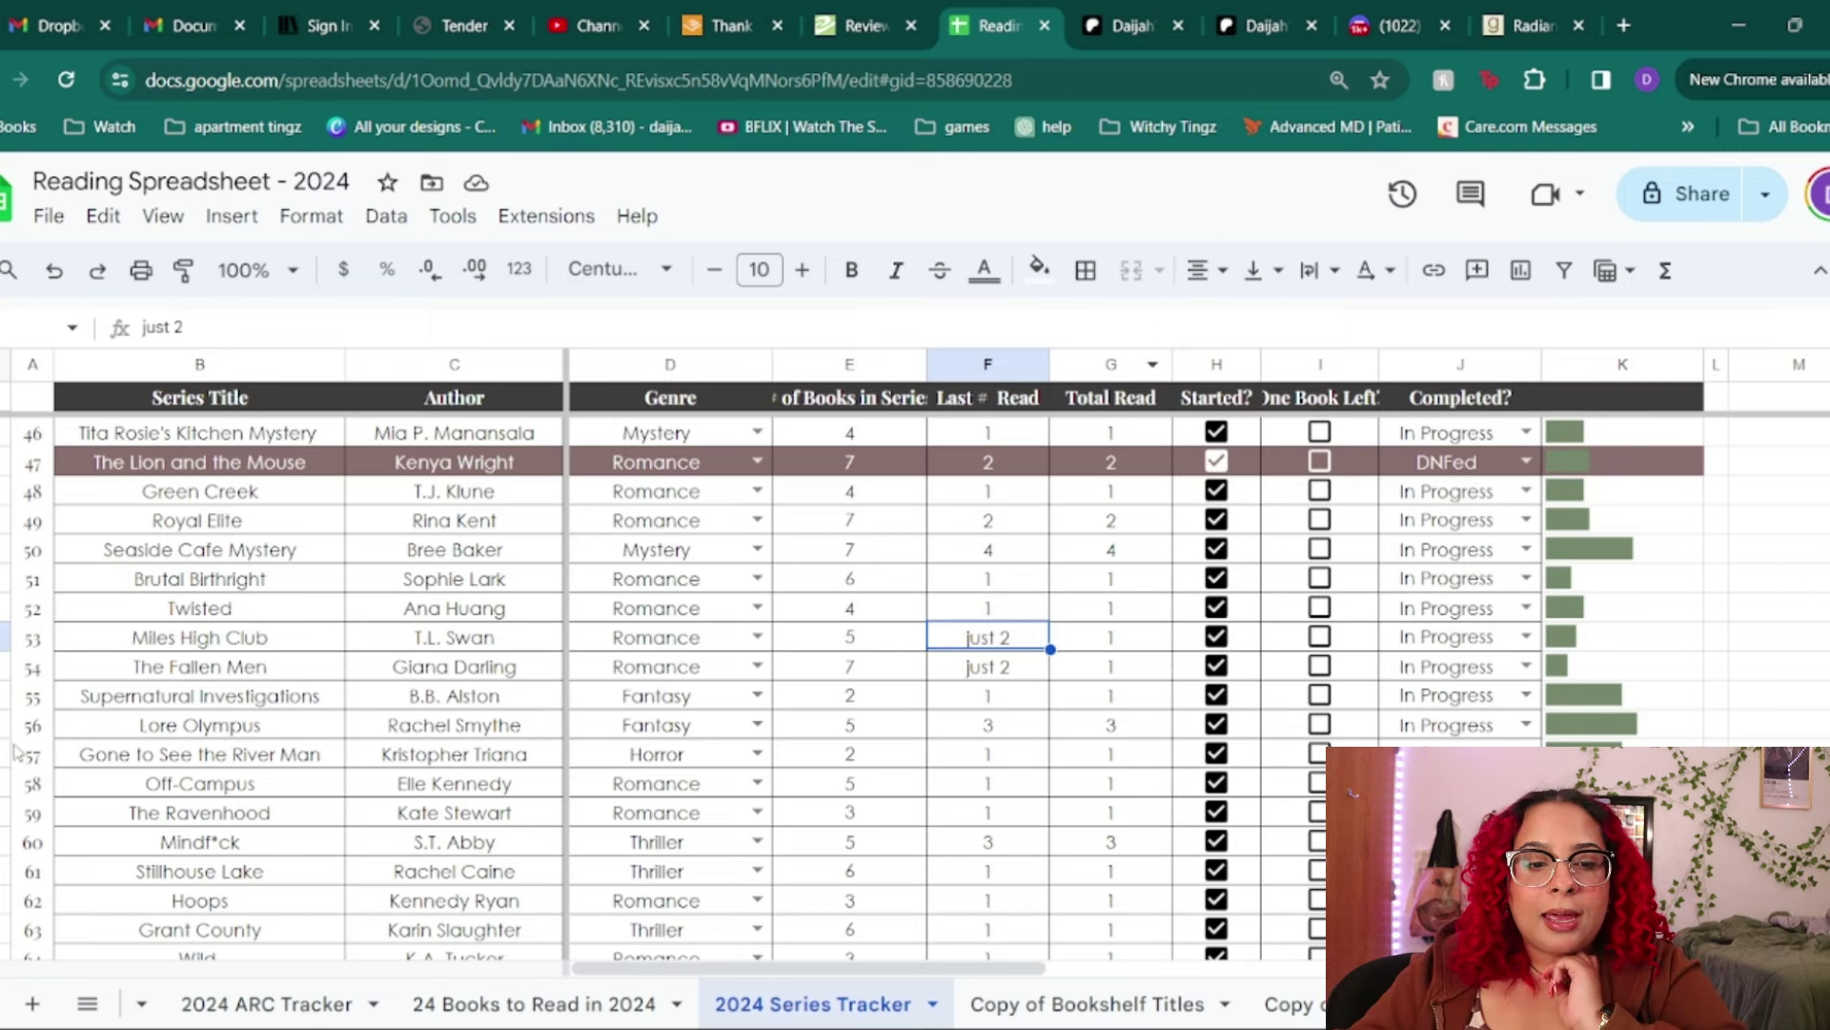
pyautogui.click(243, 640)
pyautogui.hotkey('shift', 'Right')
pyautogui.hotkey('shift', 'Right')
pyautogui.hotkey('shift', 'Right')
pyautogui.hotkey('shift', 'Right')
pyautogui.hotkey('shift', 'Right')
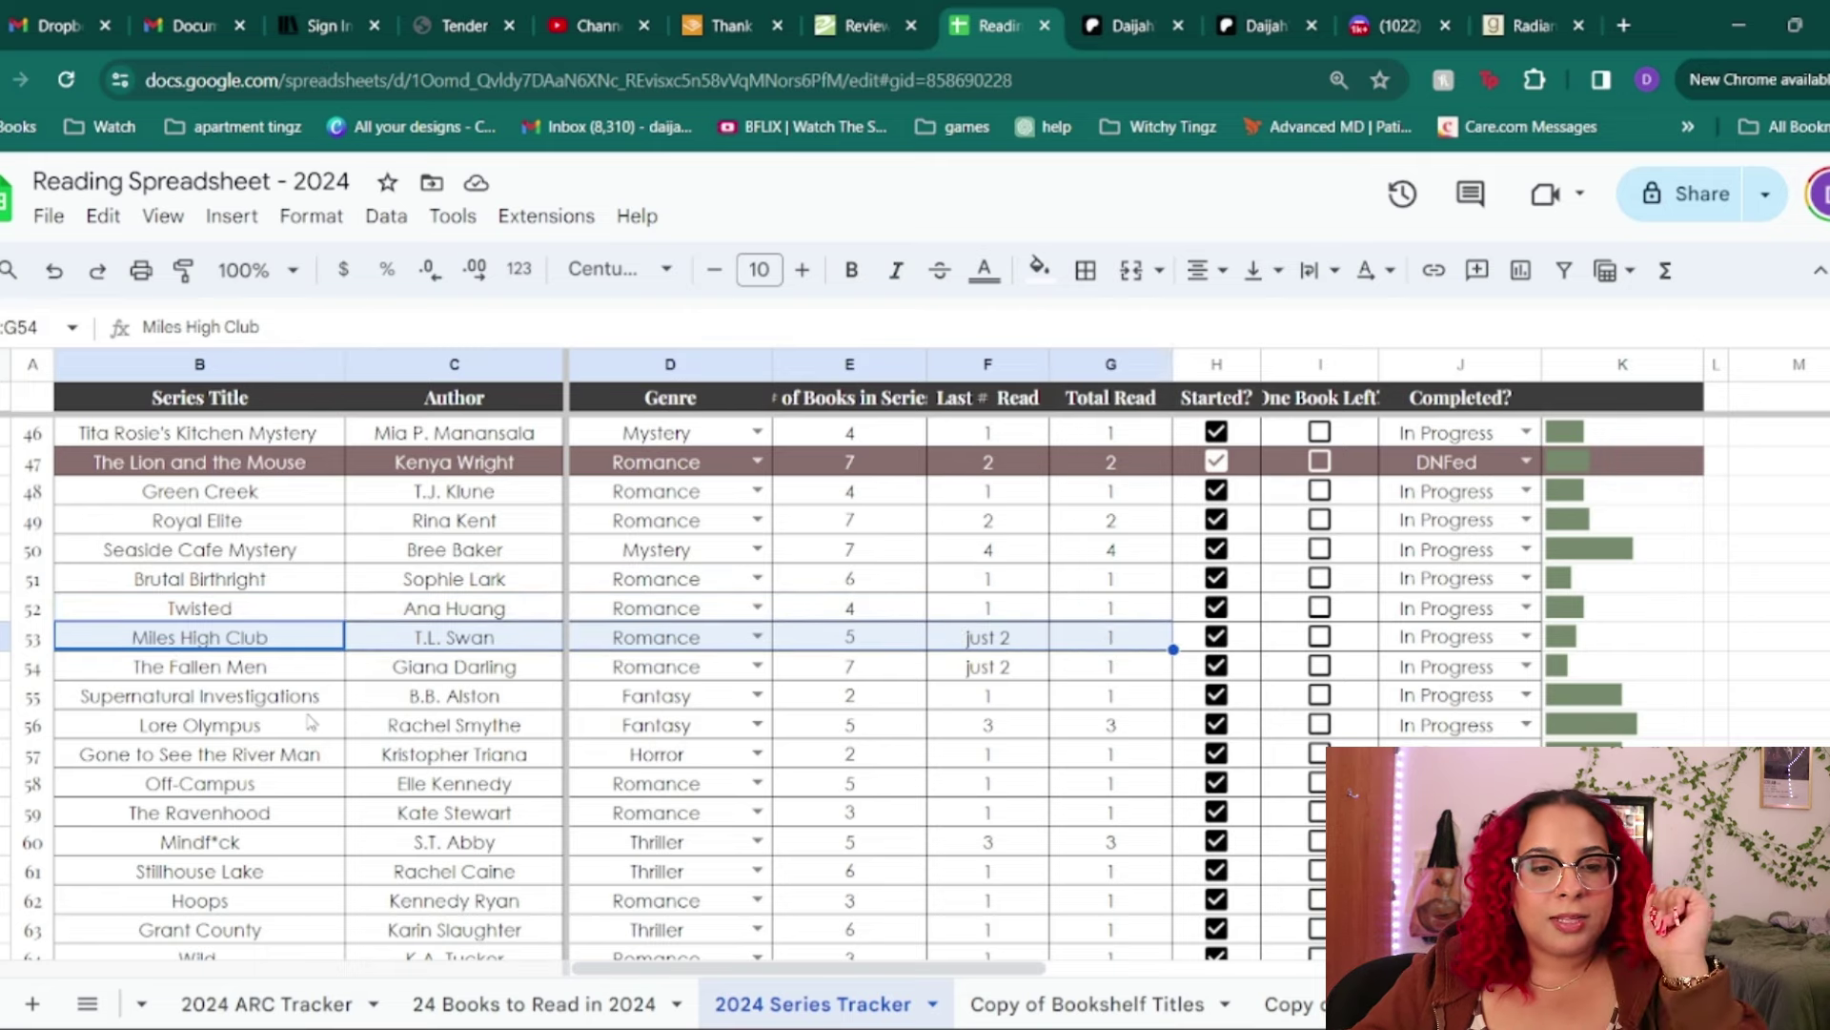
pyautogui.moveTo(246, 672); pyautogui.dragTo(458, 679)
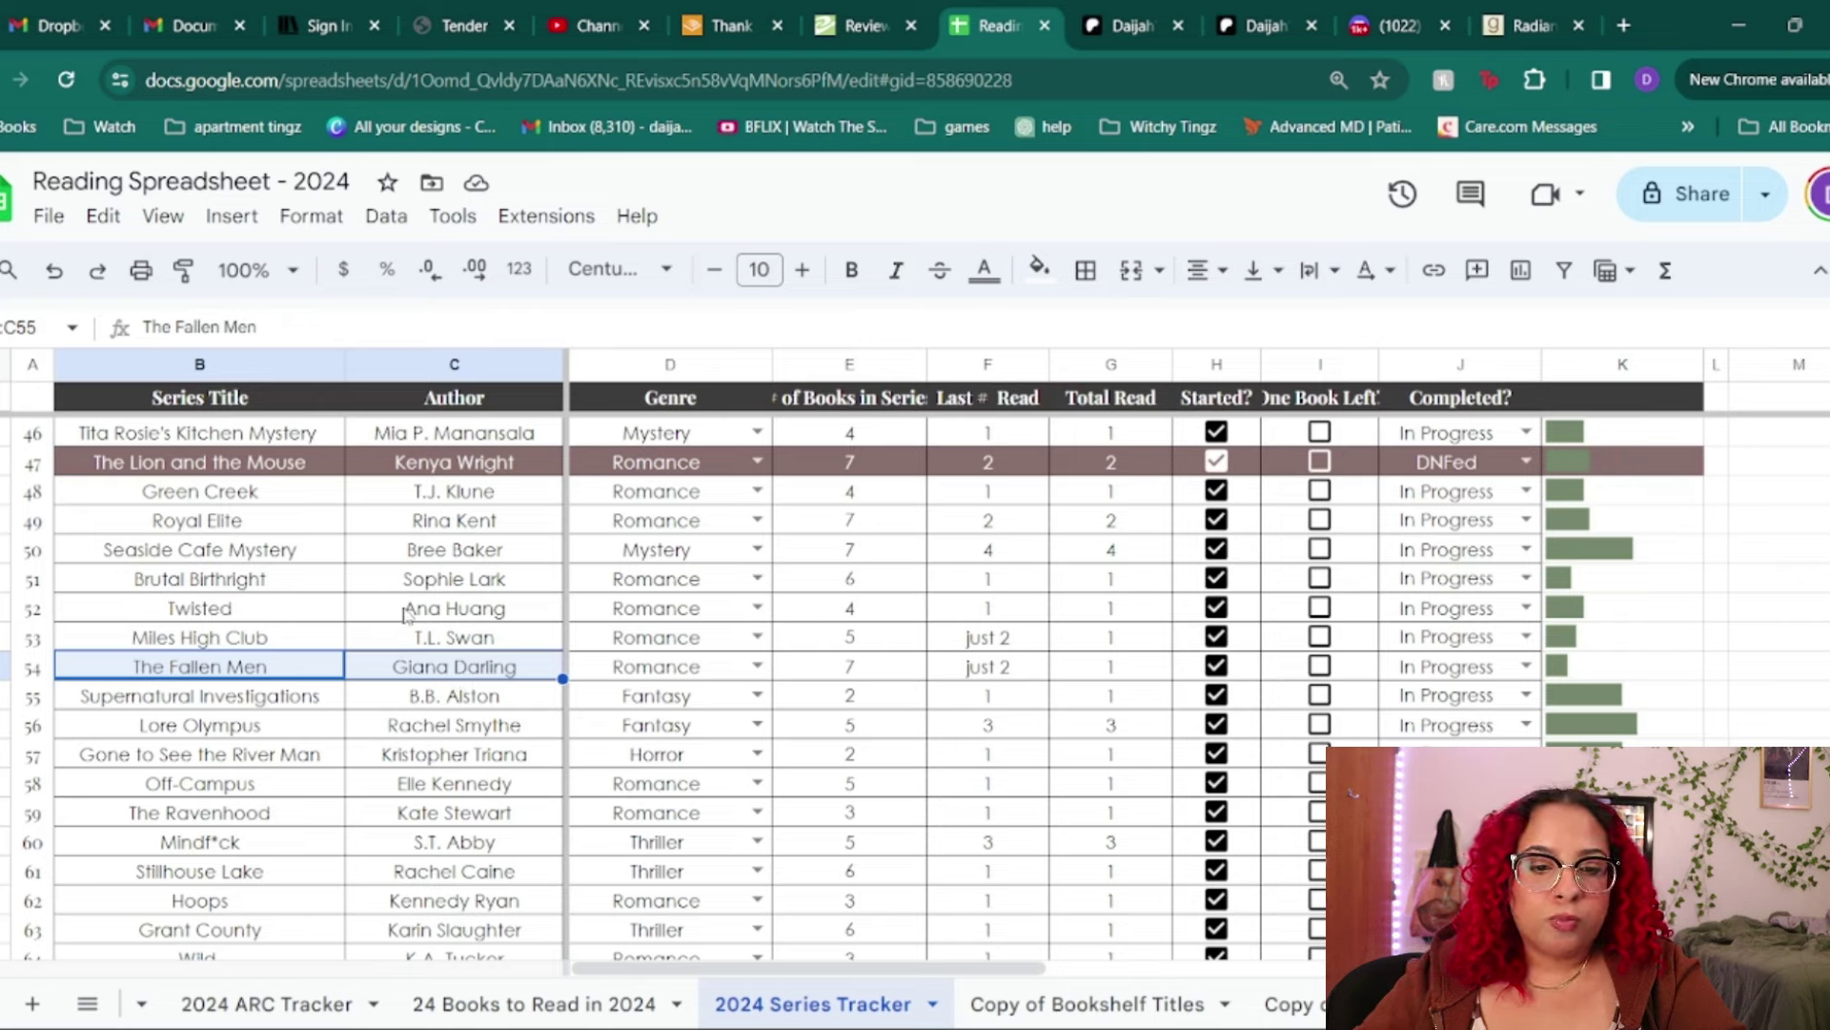
# - Fill the whole Supernatural Investigations row with the dusty pink used for series with one book left
pyautogui.moveTo(290, 700); pyautogui.dragTo(372, 700)
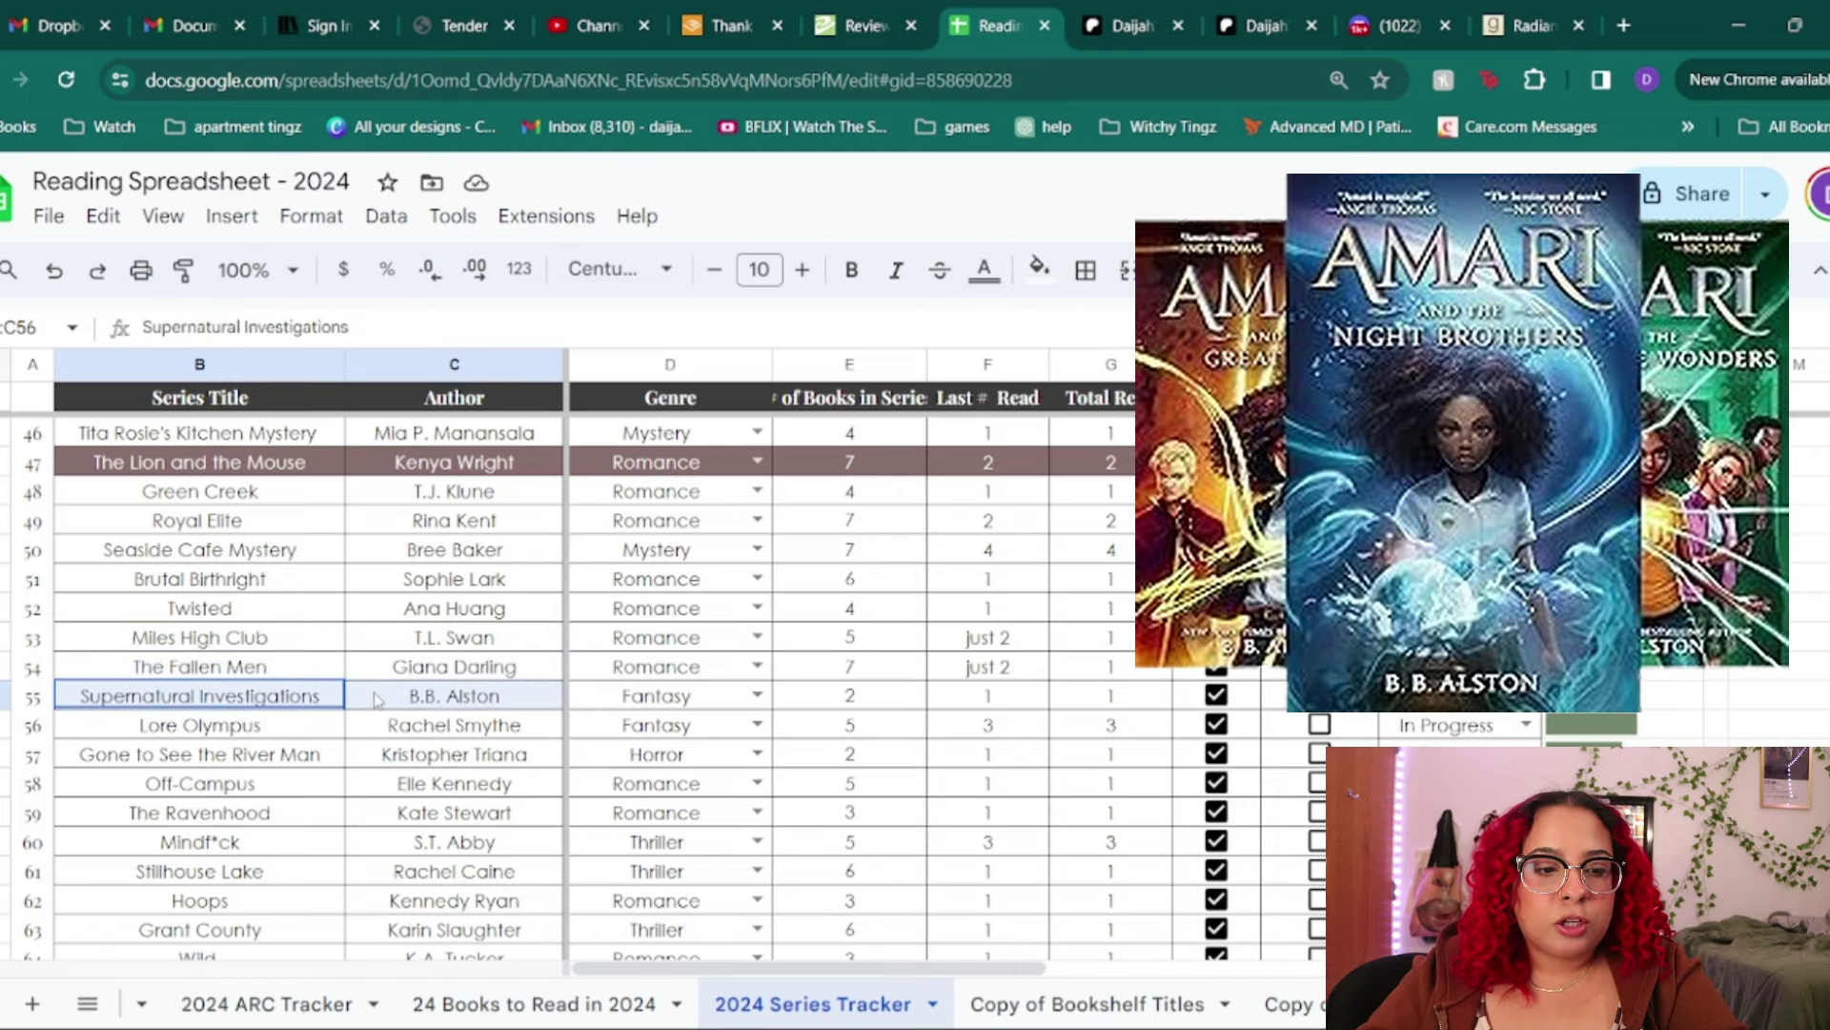
pyautogui.hotkey('ctrl', 'c')
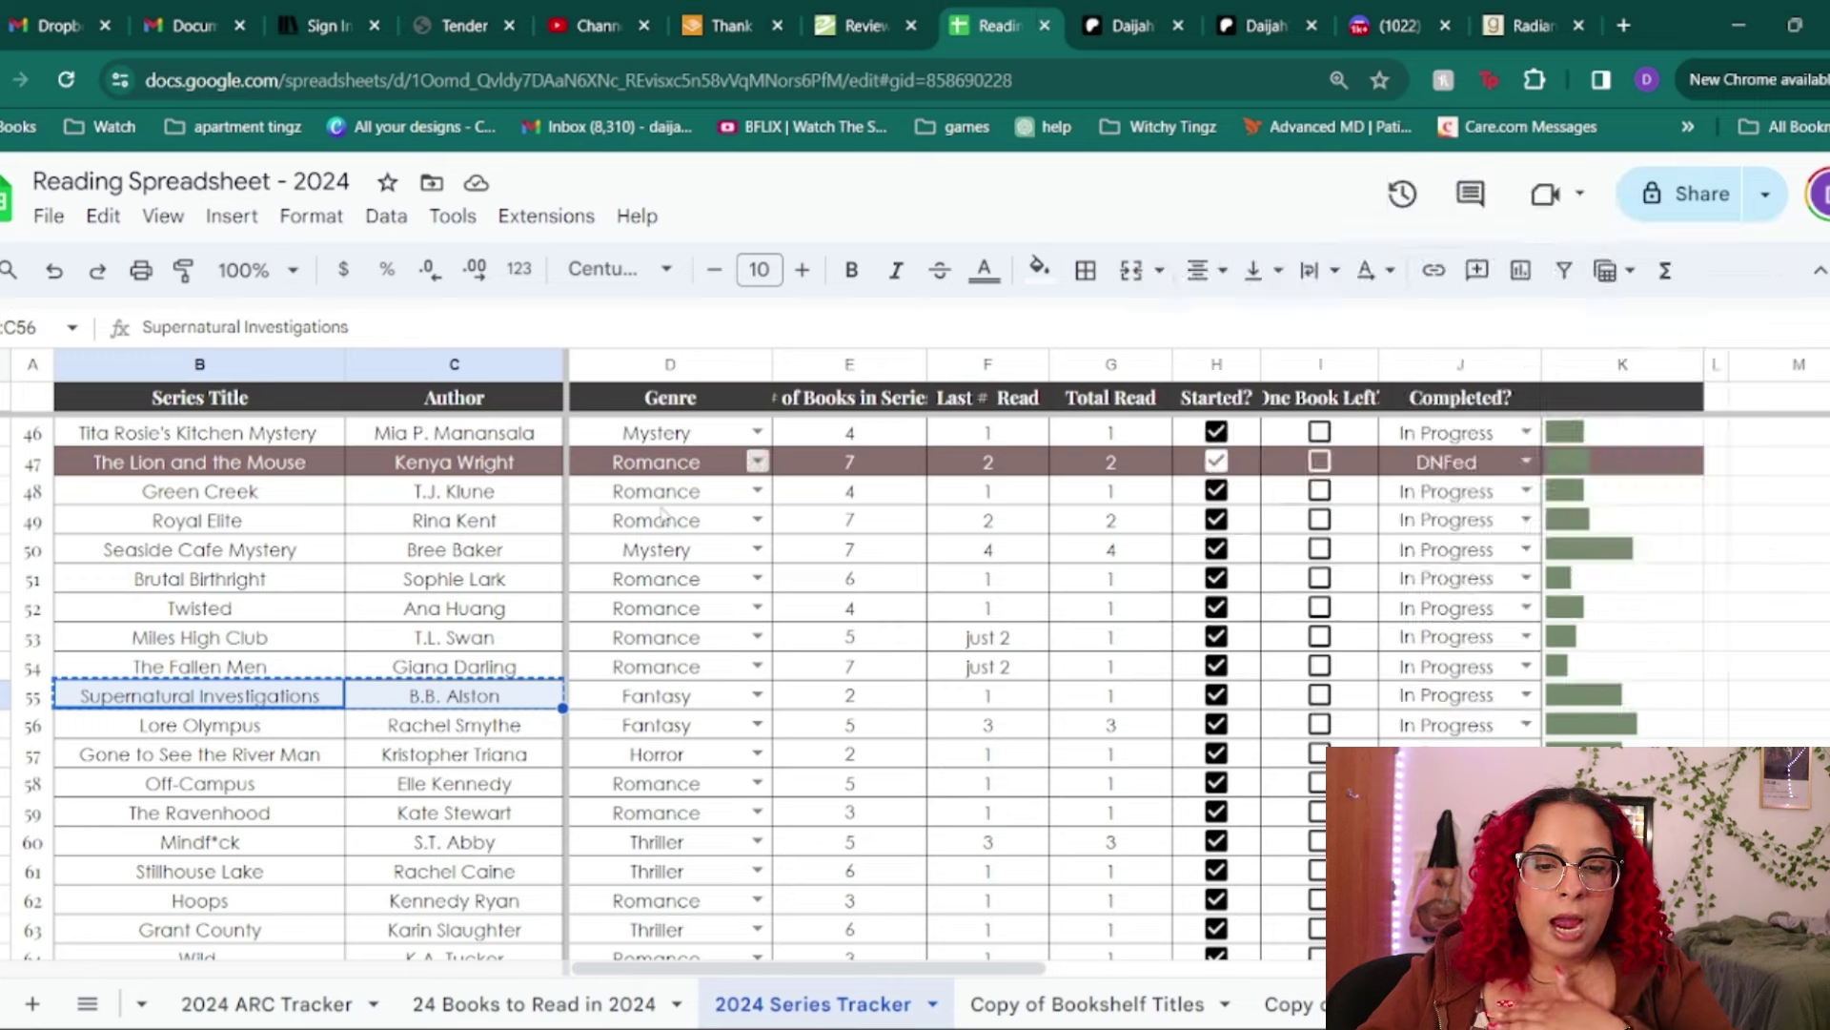
pyautogui.moveTo(277, 699); pyautogui.dragTo(1620, 701)
pyautogui.click(1039, 269)
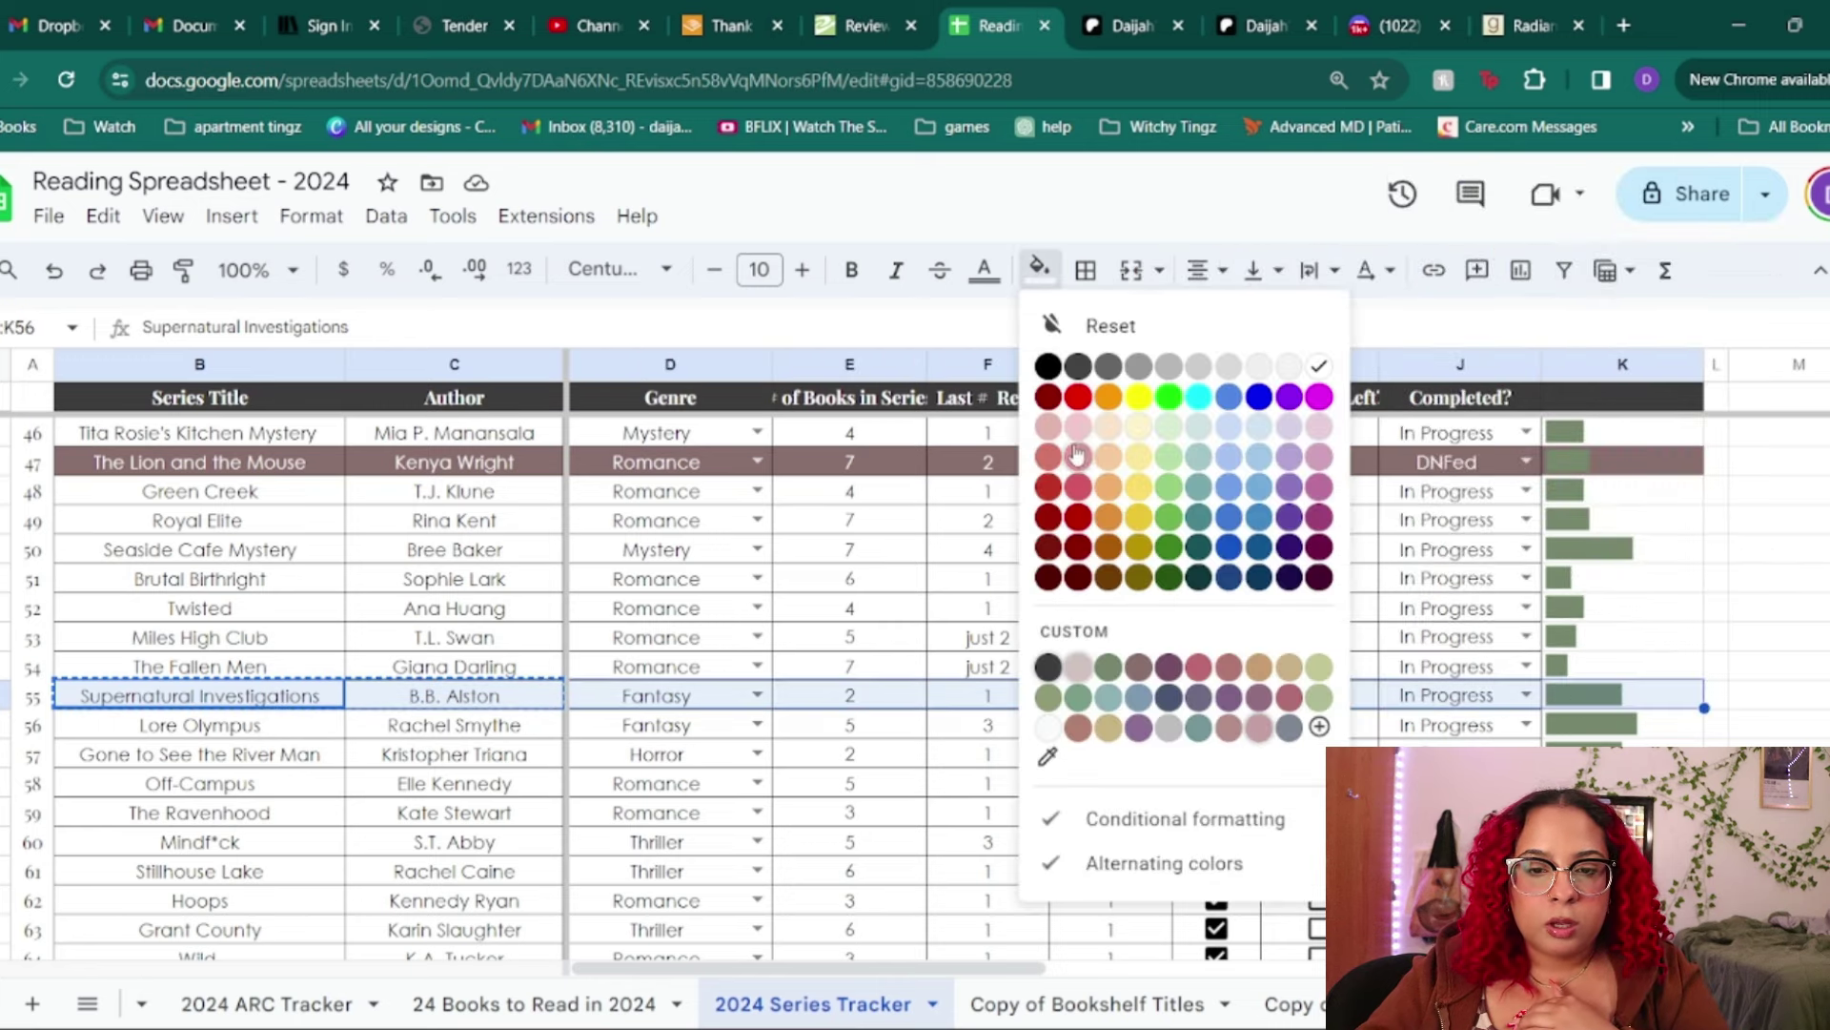
pyautogui.click(1078, 666)
pyautogui.click(820, 756)
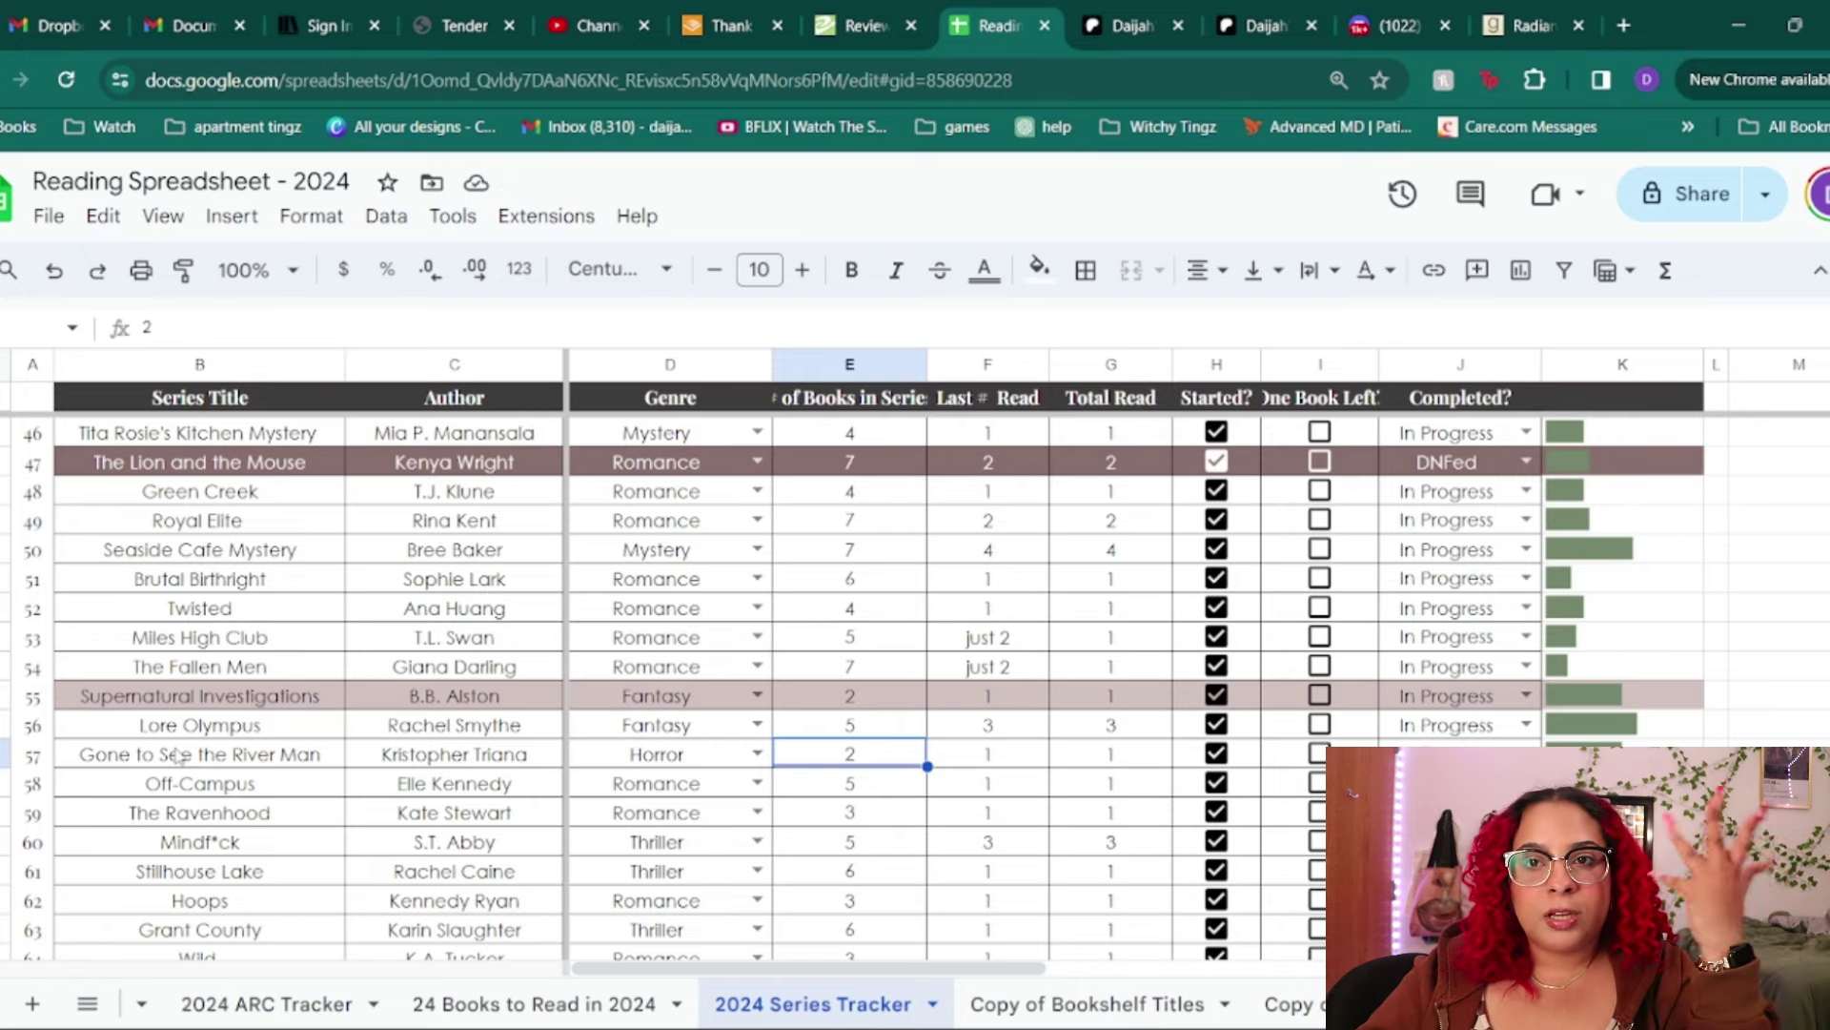
# - Review the entry for Lore Olympus, checking its number of books
pyautogui.click(290, 730)
pyautogui.moveTo(290, 729); pyautogui.dragTo(384, 730)
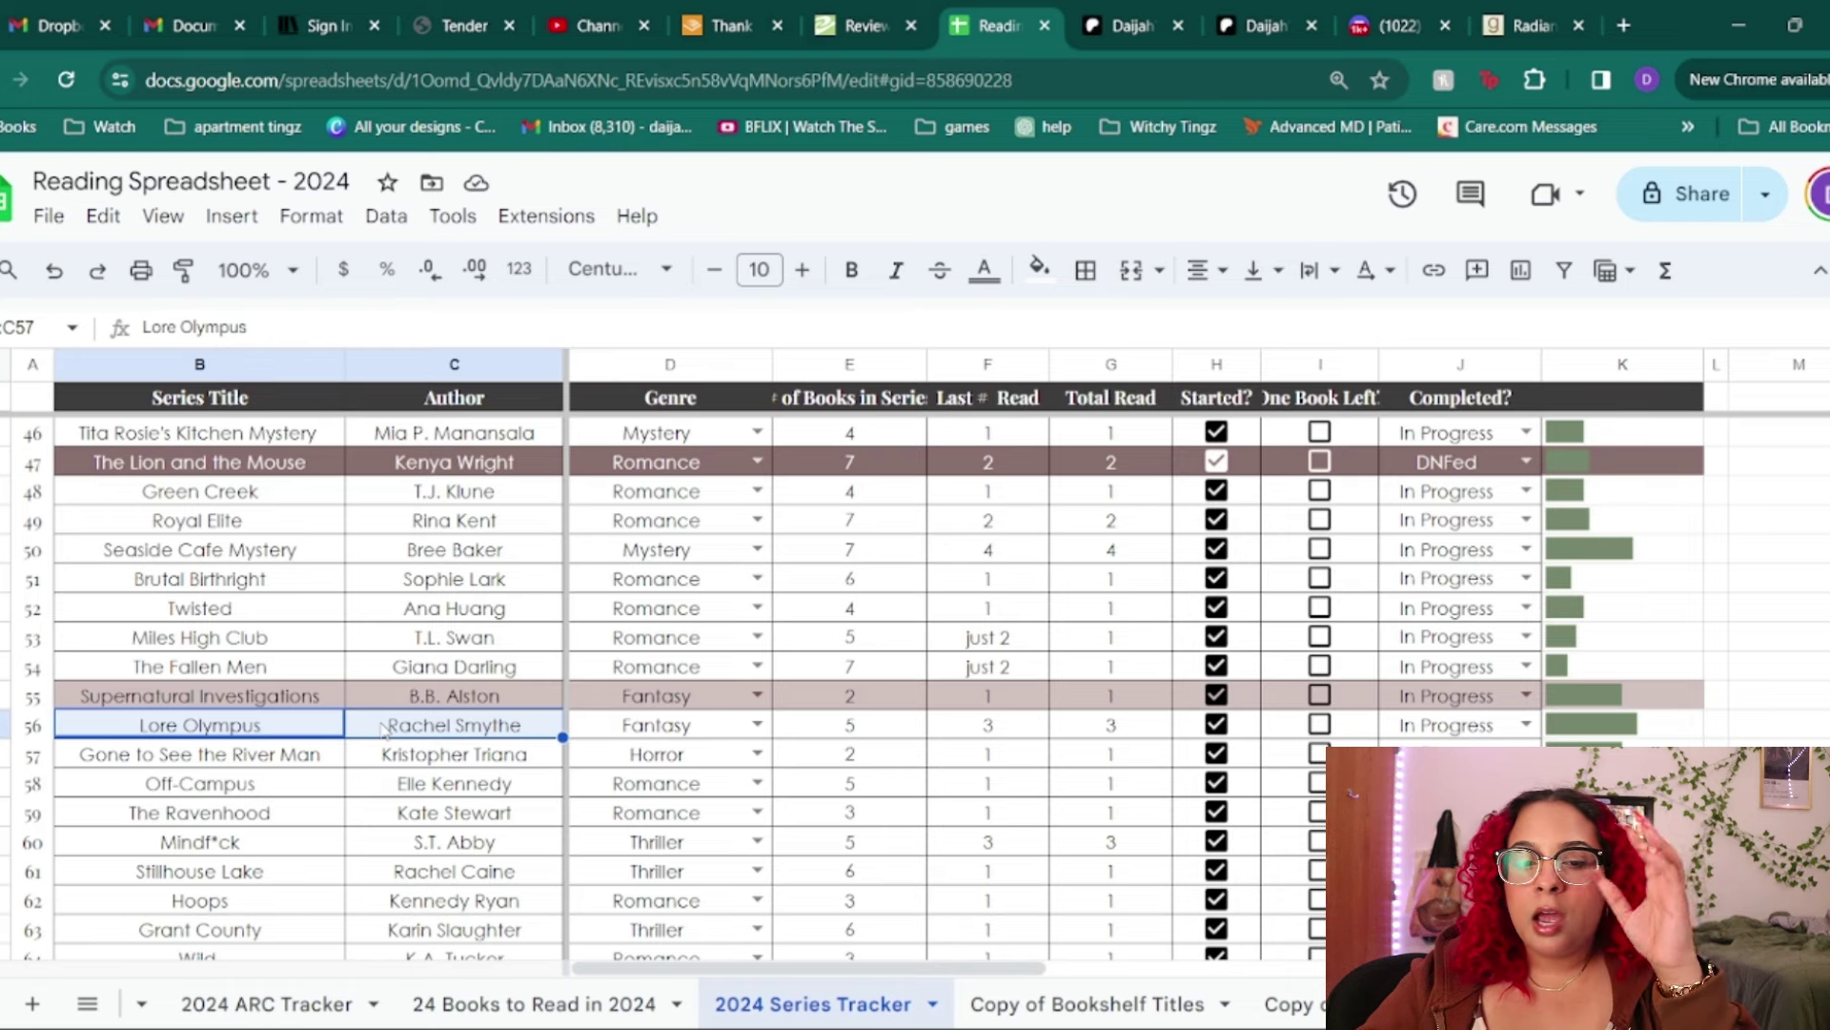
pyautogui.click(851, 726)
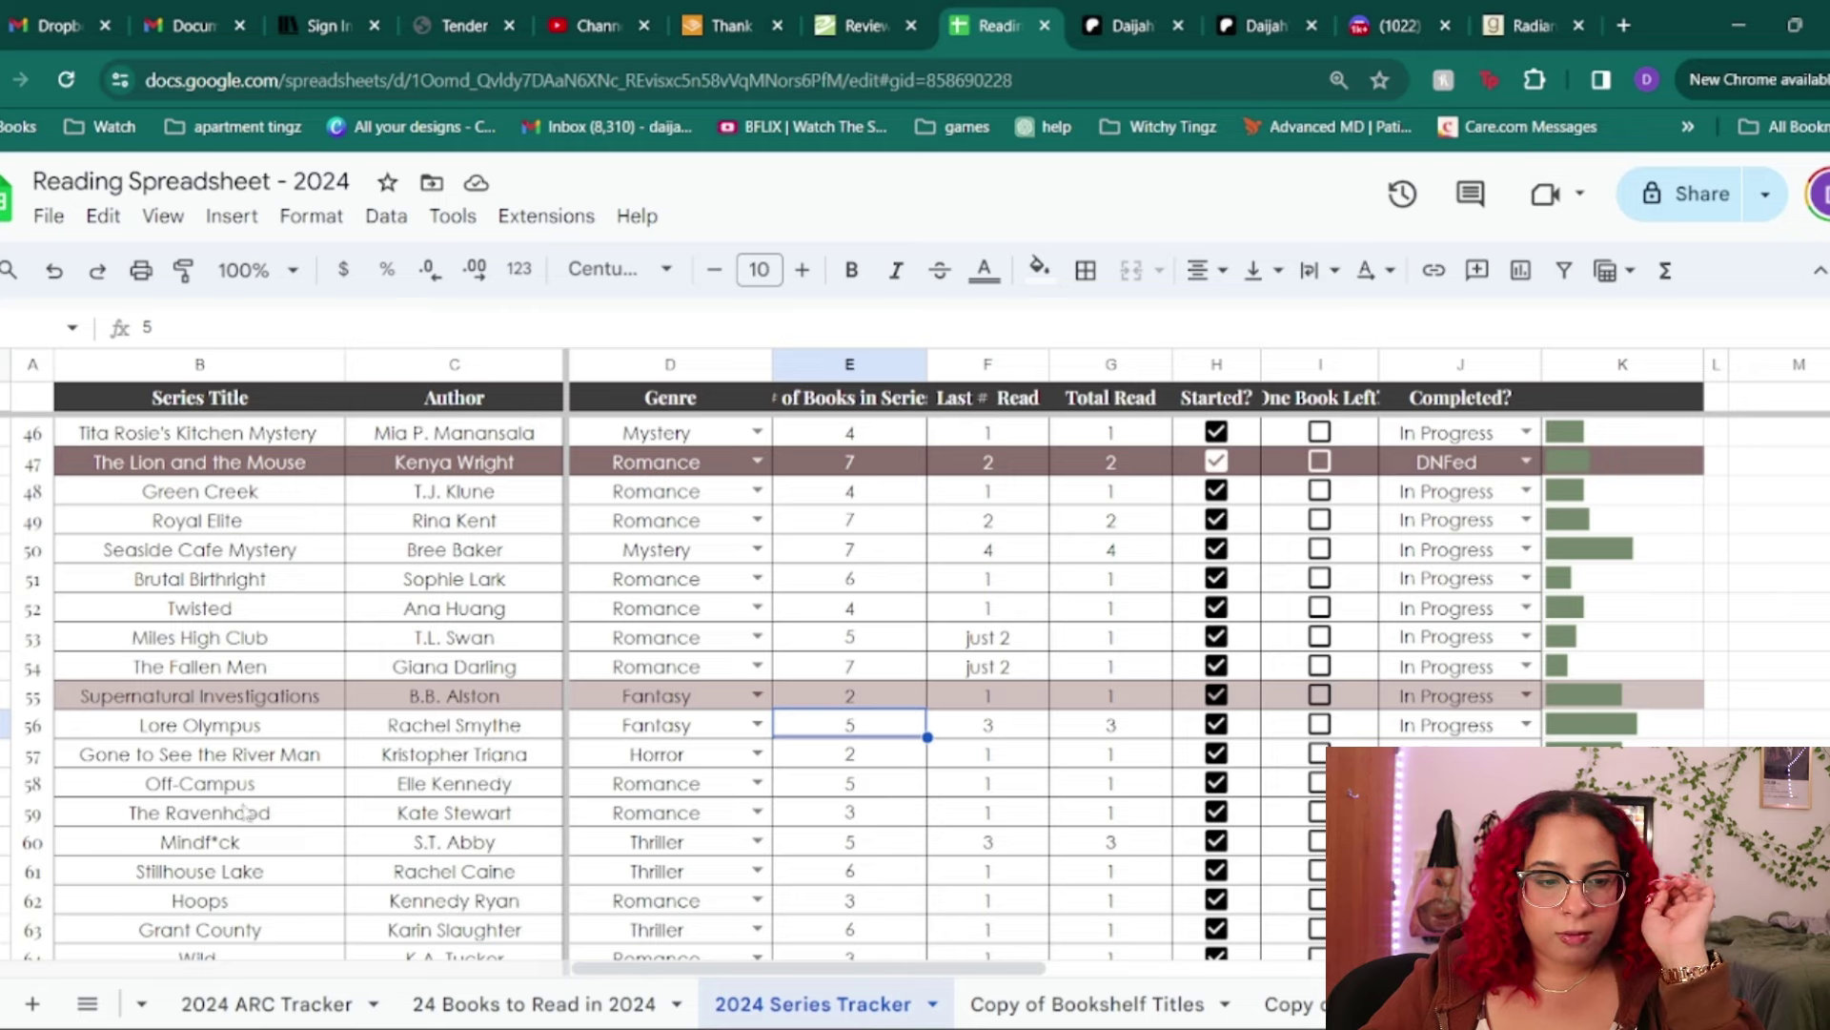
# - Fill the Gone to See the River Man row with dusty pink and tick One Book Left for it and Supernatural Investigations
pyautogui.moveTo(267, 758); pyautogui.dragTo(464, 758)
pyautogui.click(465, 758)
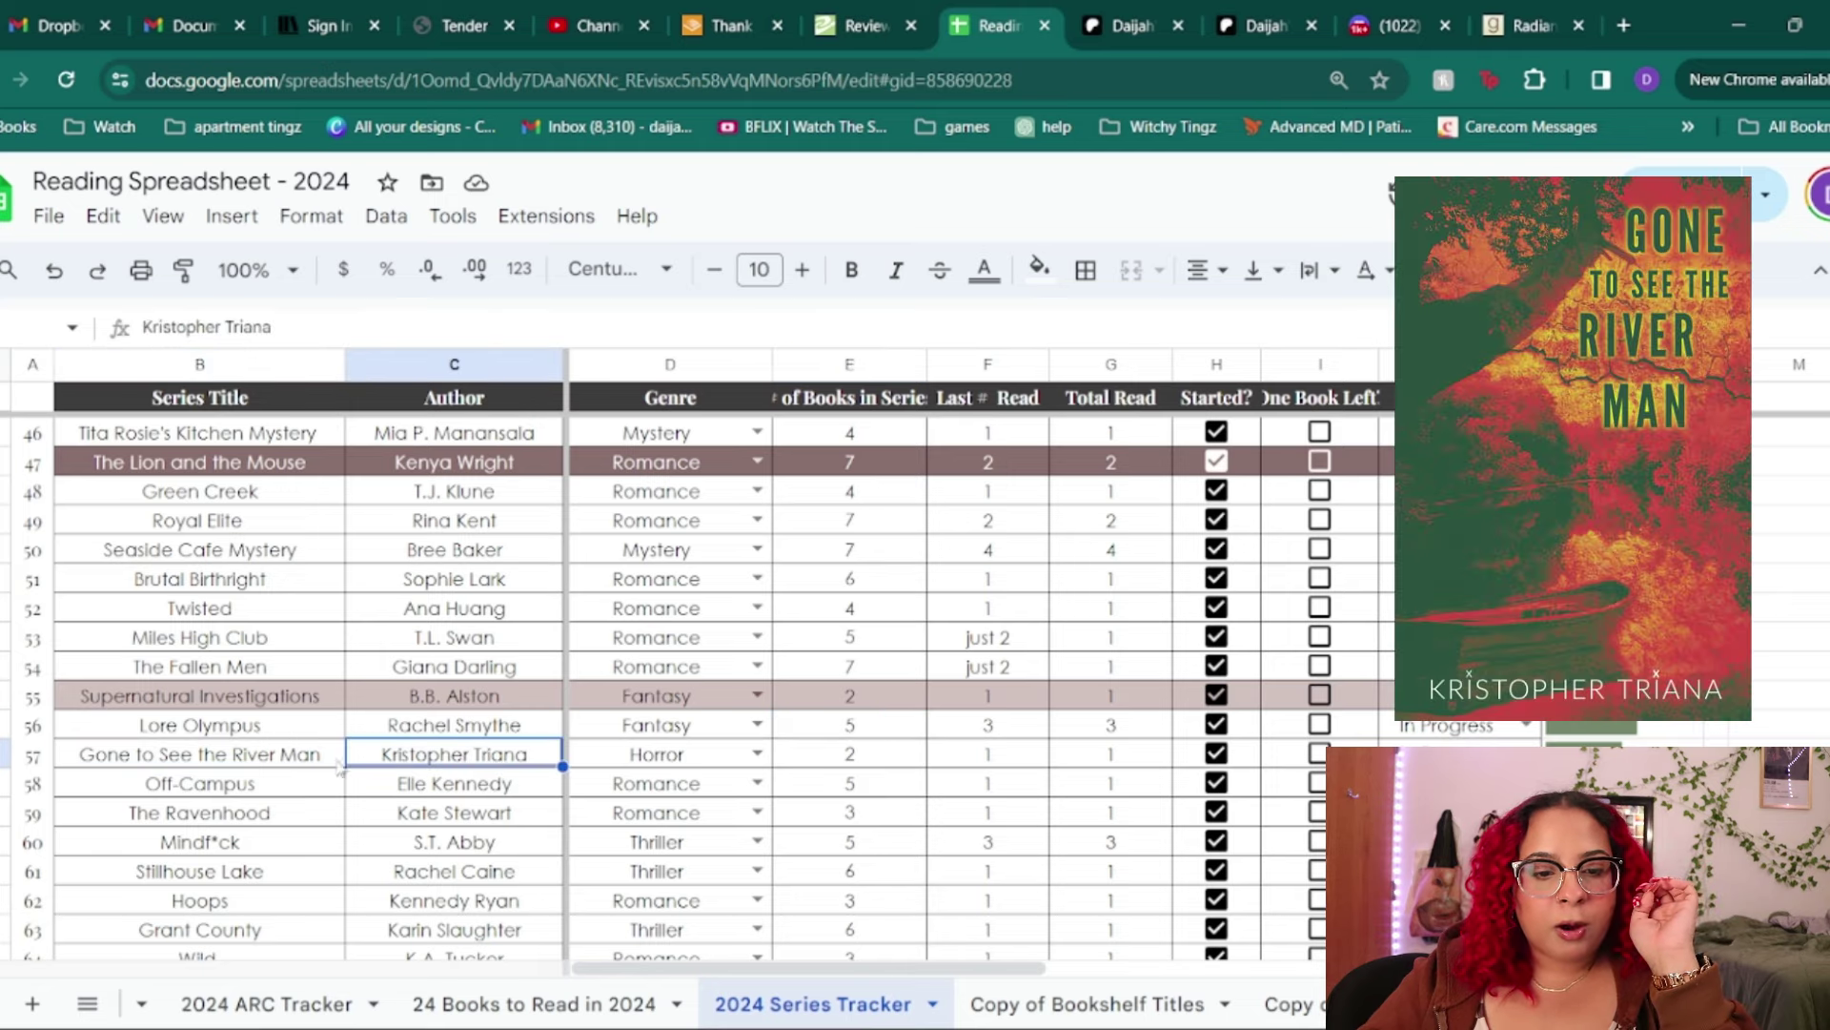
pyautogui.moveTo(238, 758); pyautogui.dragTo(1658, 757)
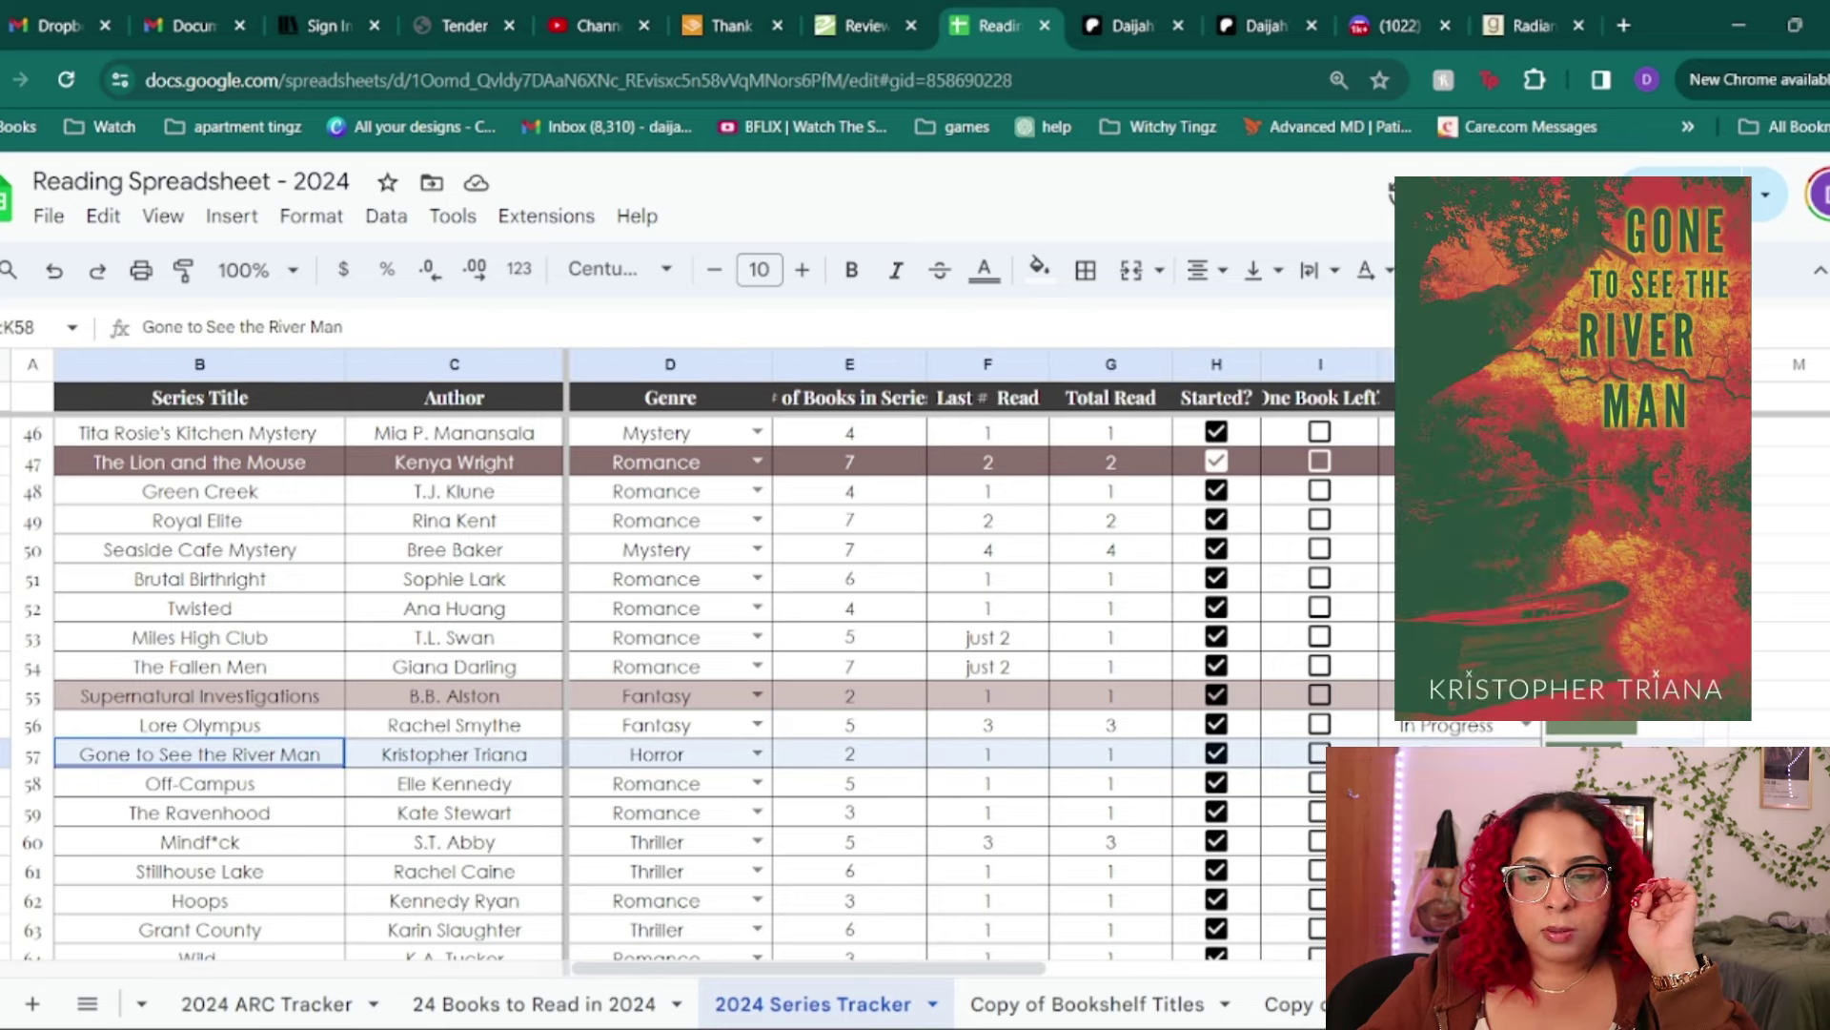
pyautogui.click(1039, 270)
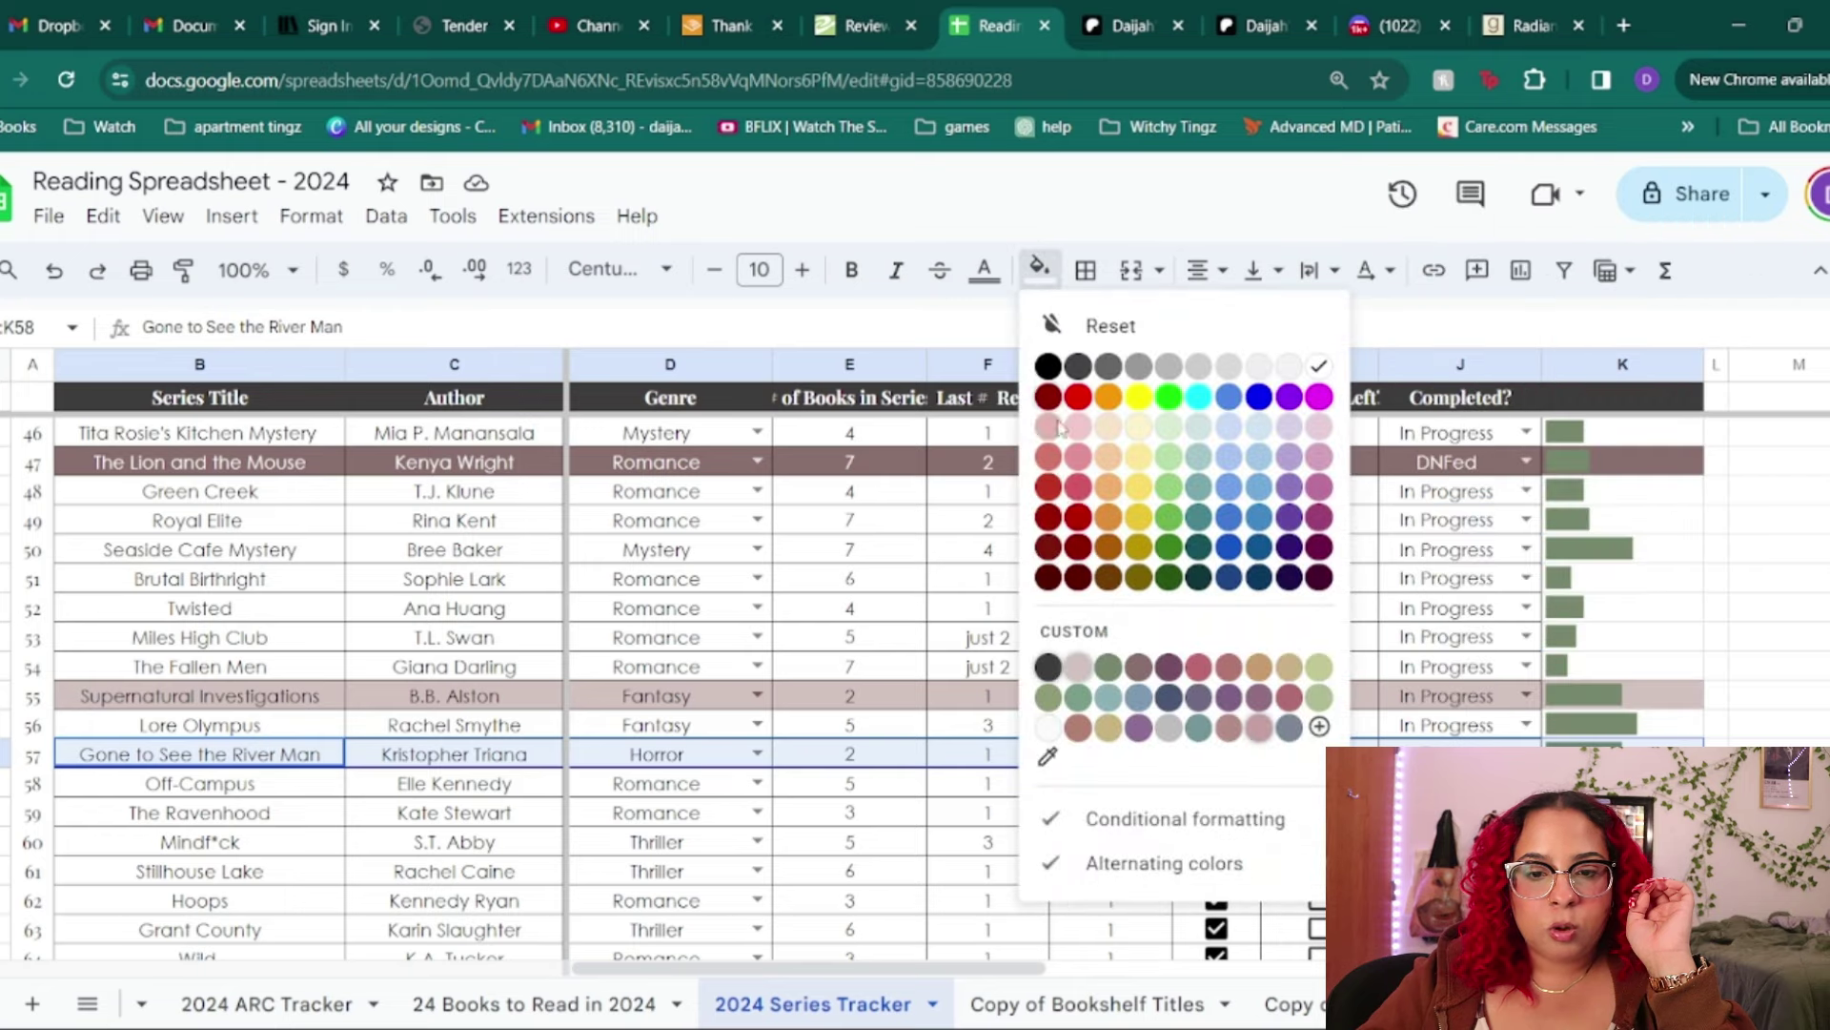
pyautogui.click(1055, 668)
pyautogui.click(1319, 695)
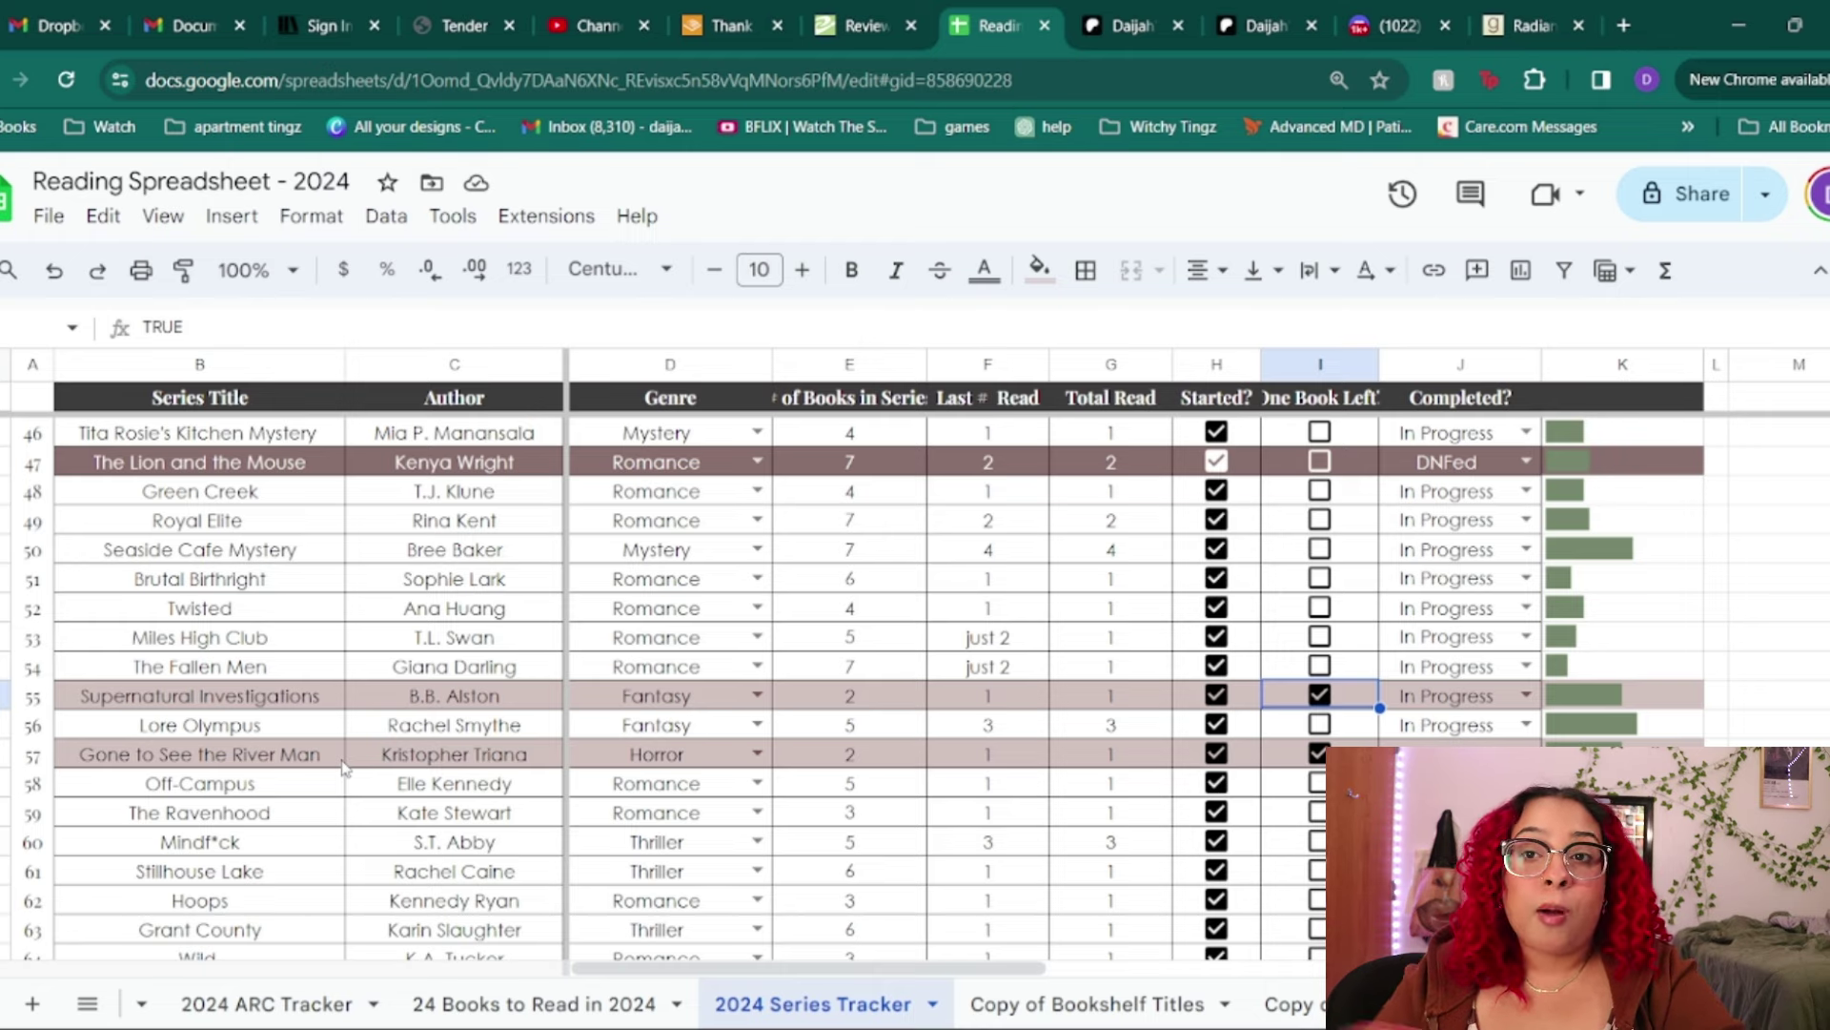
# - Review the entries for Off-Campus and The Ravenhood in the series tracker
pyautogui.scroll(1, 345, 763)
pyautogui.scroll(-3, 353, 758)
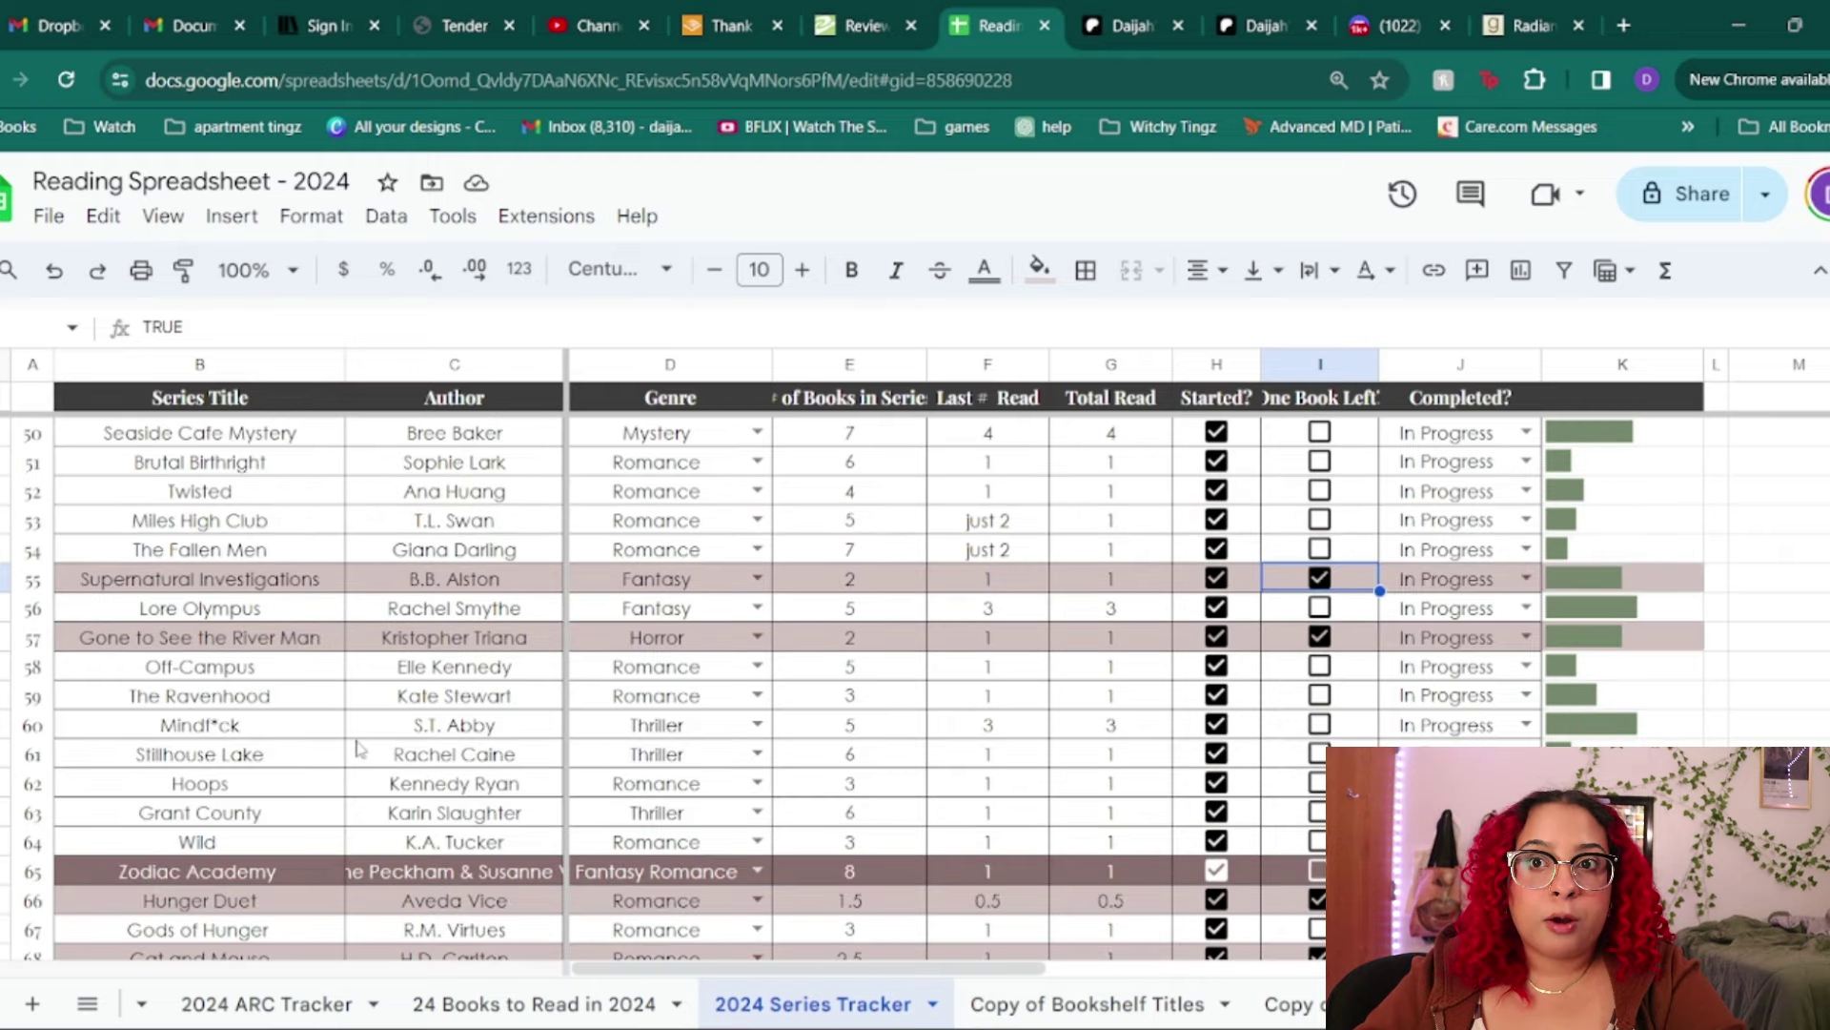
pyautogui.click(252, 672)
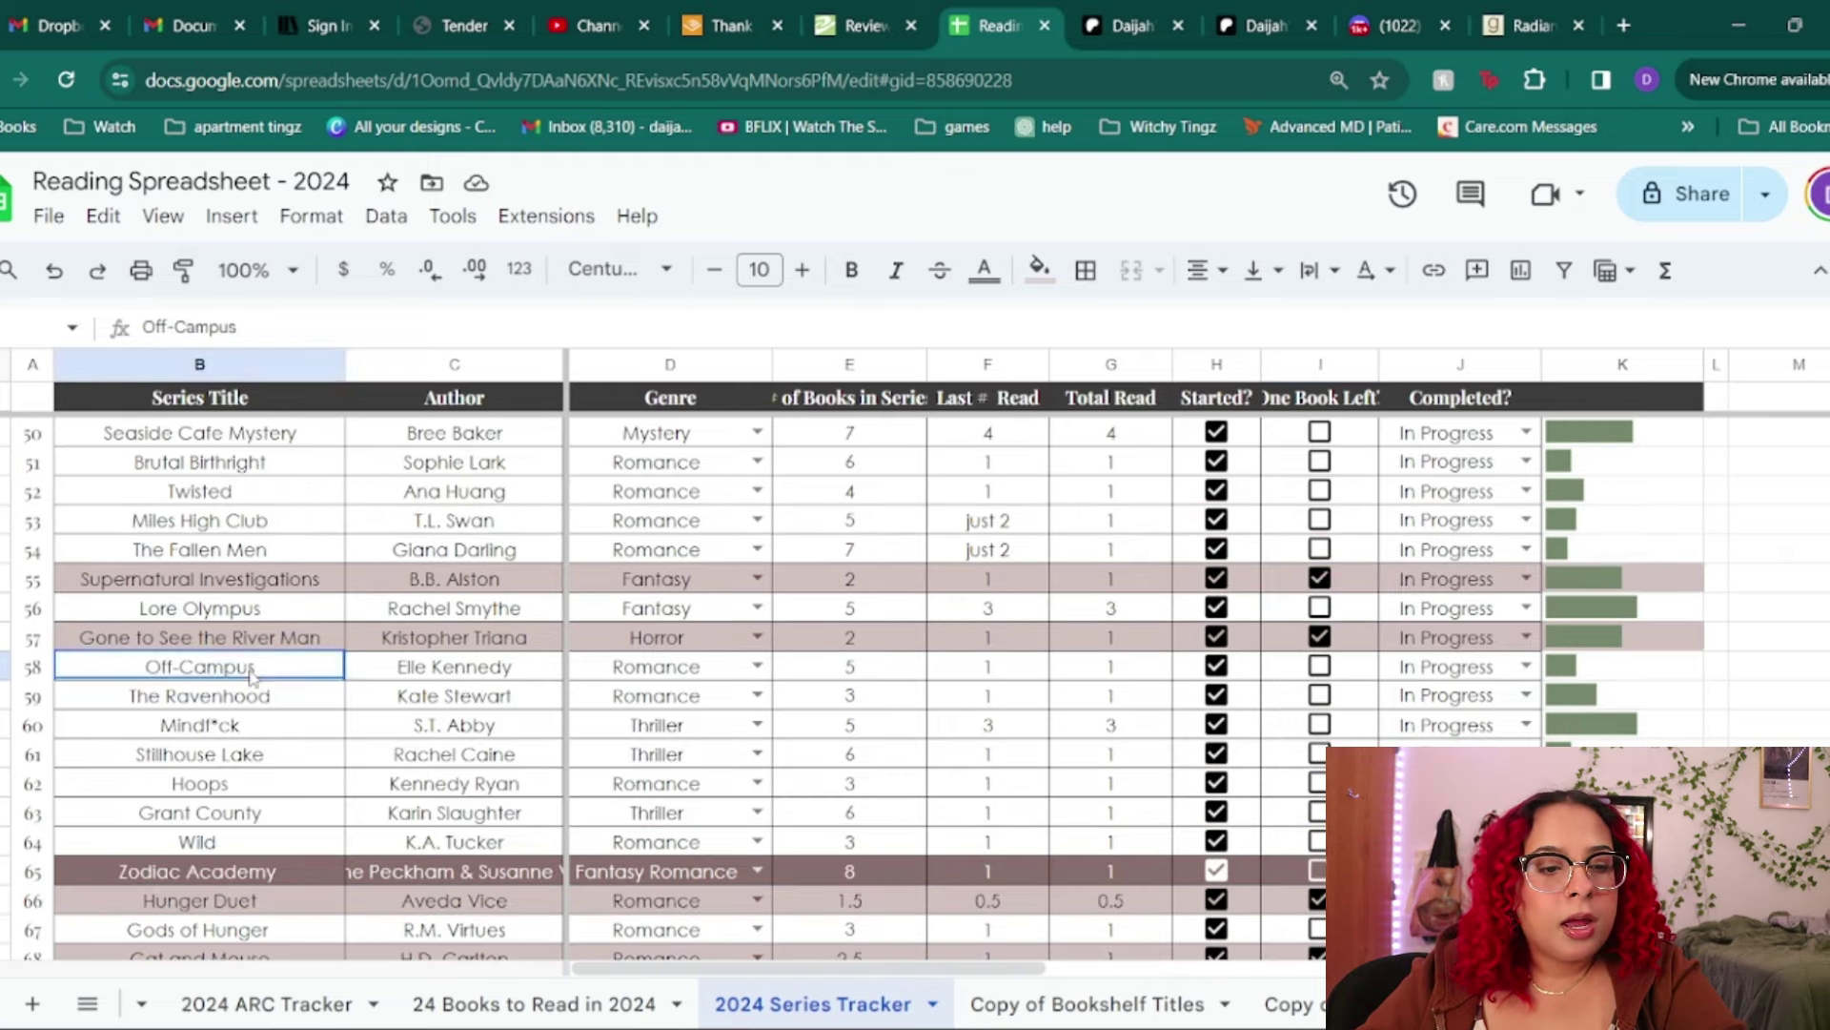
pyautogui.moveTo(252, 672); pyautogui.dragTo(421, 677)
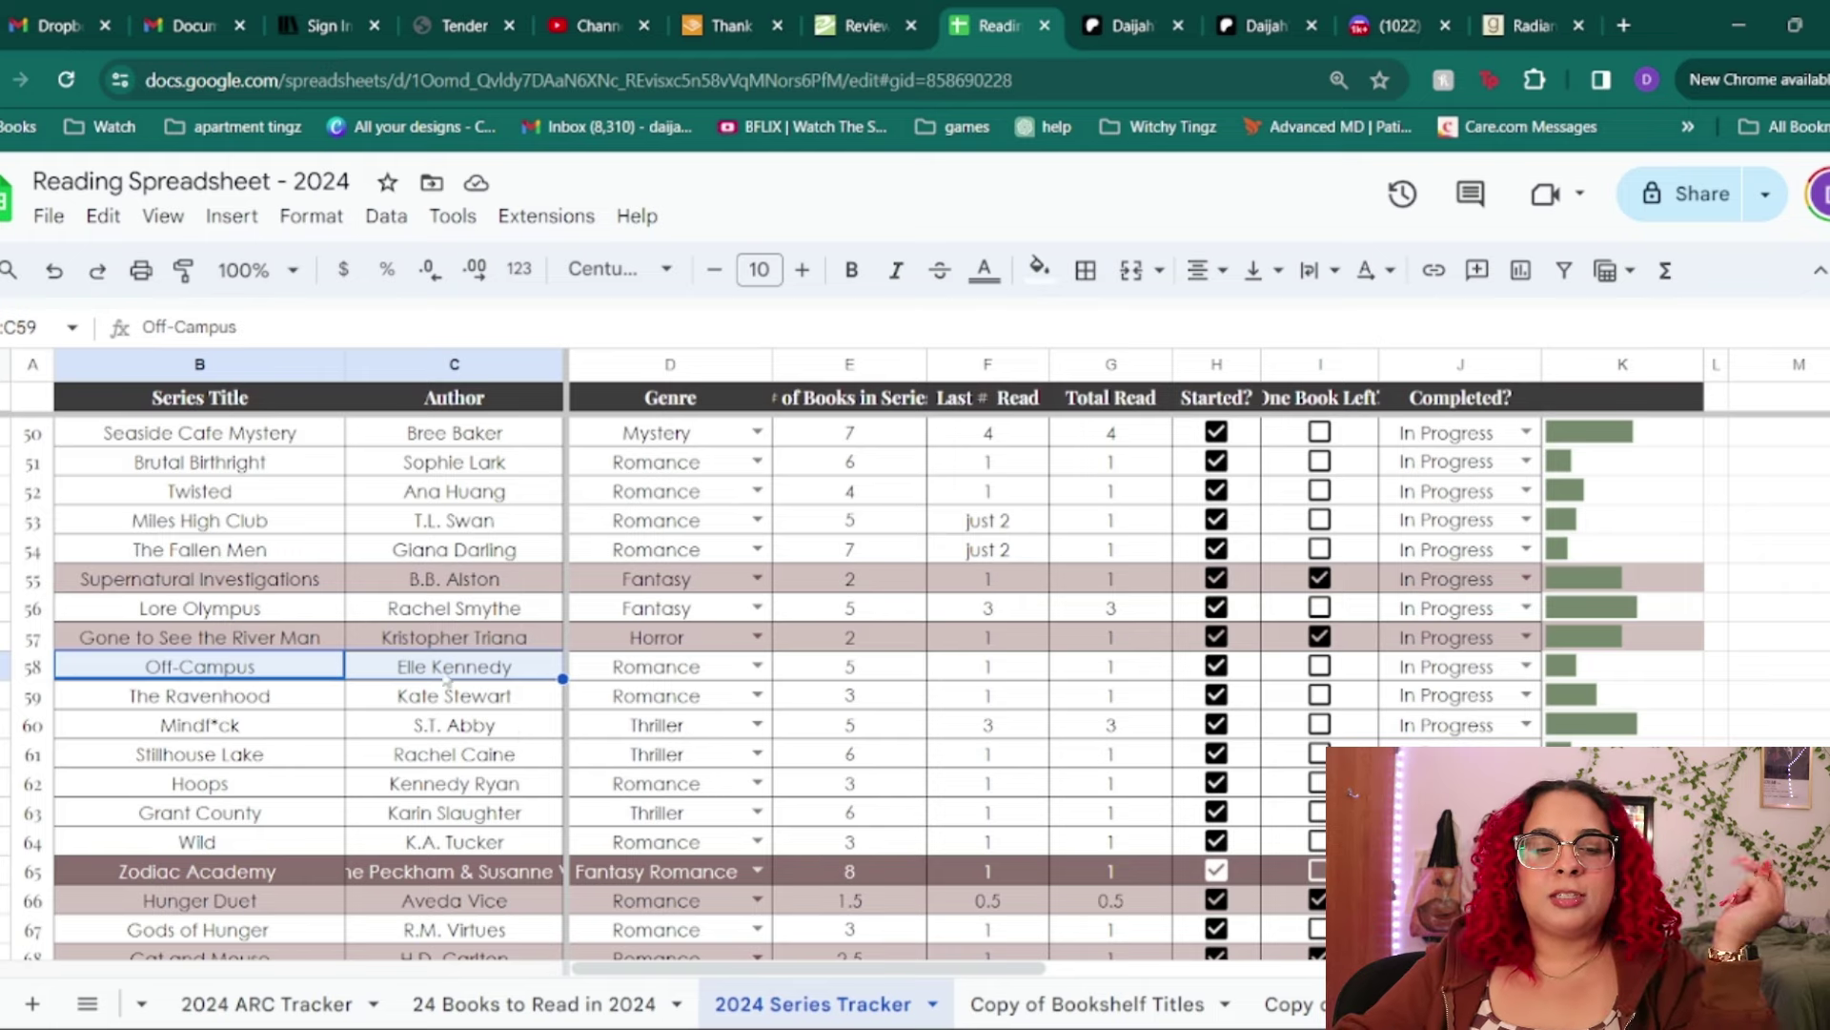
pyautogui.click(391, 692)
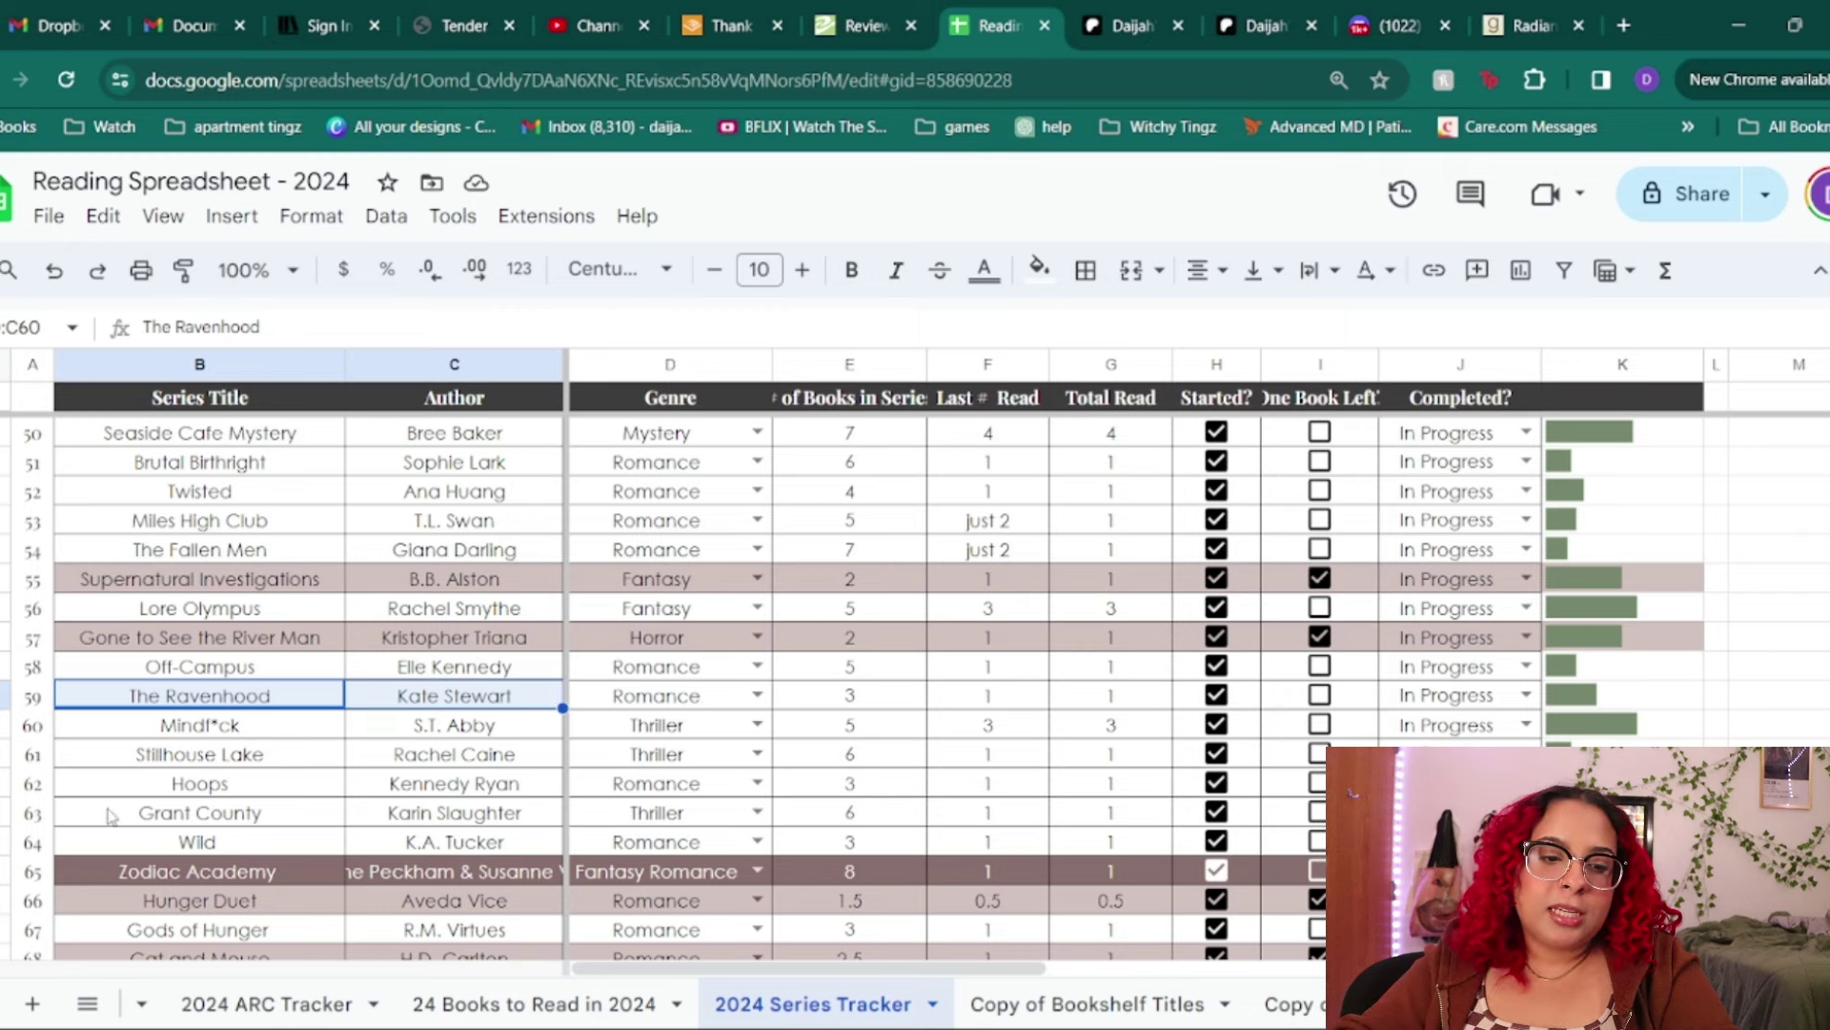
# - Review the entry for Mindf*ck, checking its last book read and number of books
pyautogui.click(225, 727)
pyautogui.hotkey('ctrl', 'c')
pyautogui.click(460, 734)
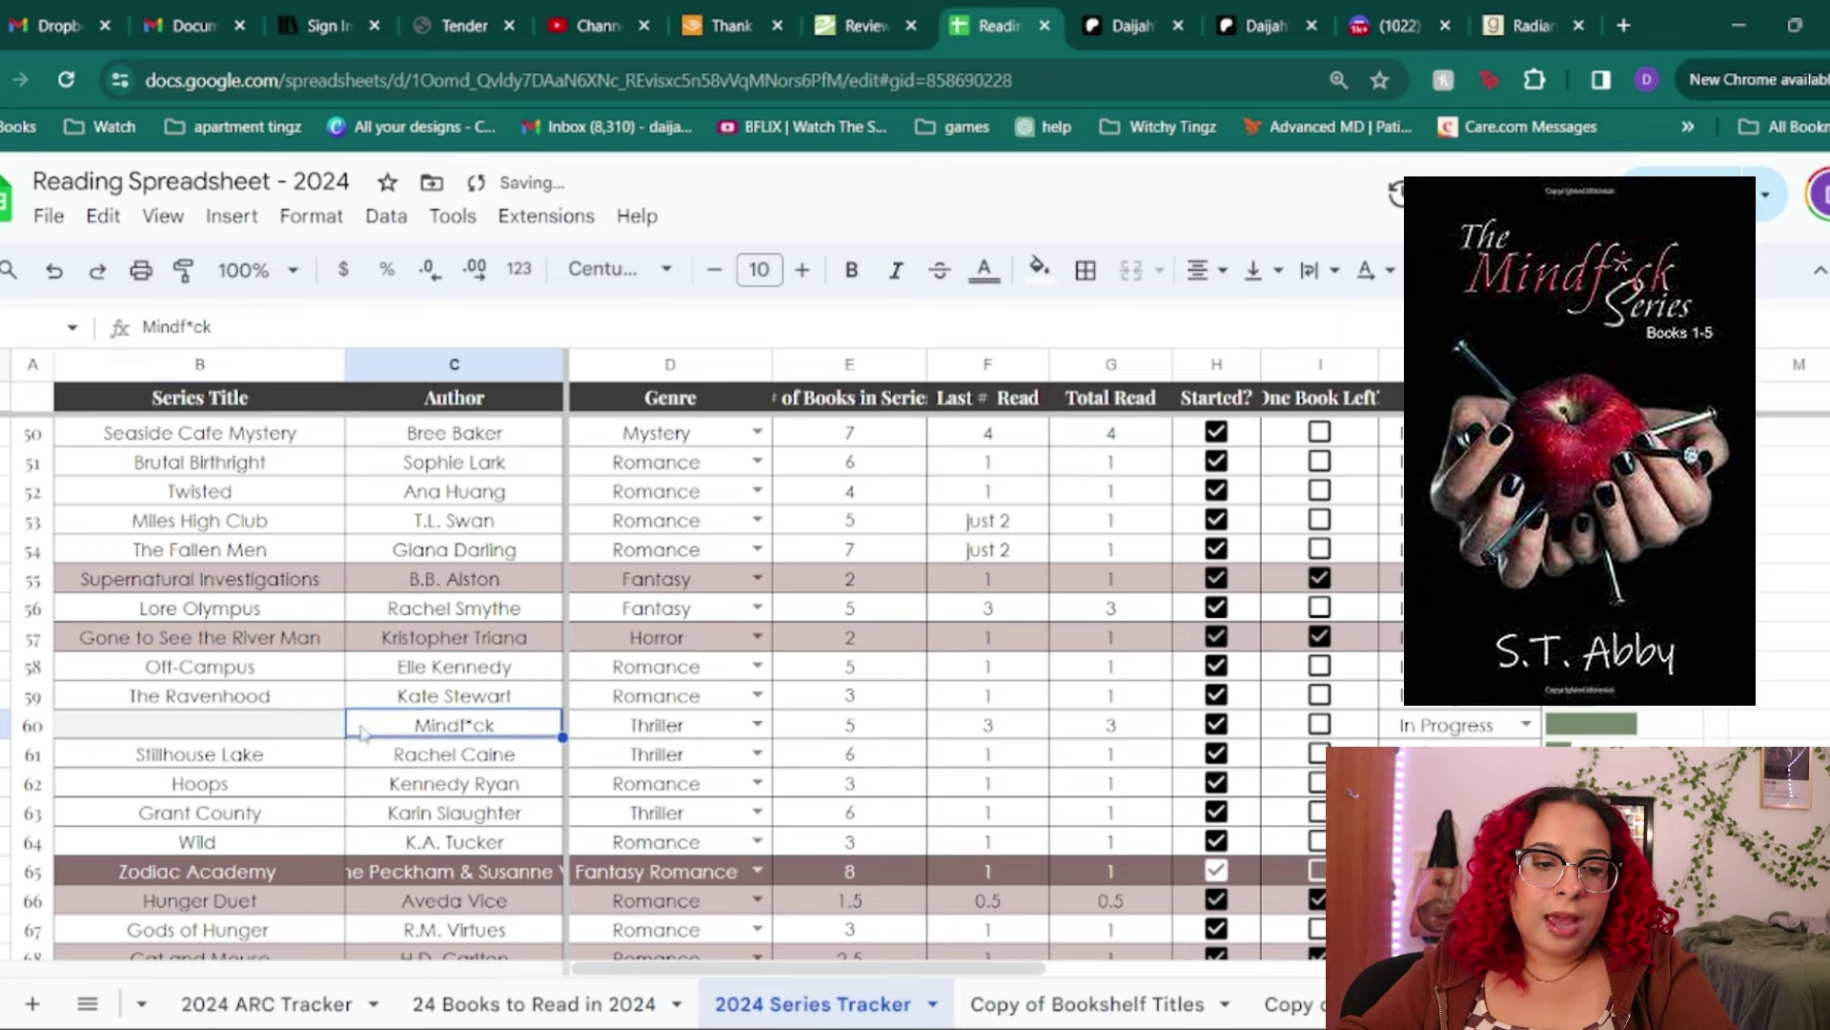
pyautogui.click(316, 734)
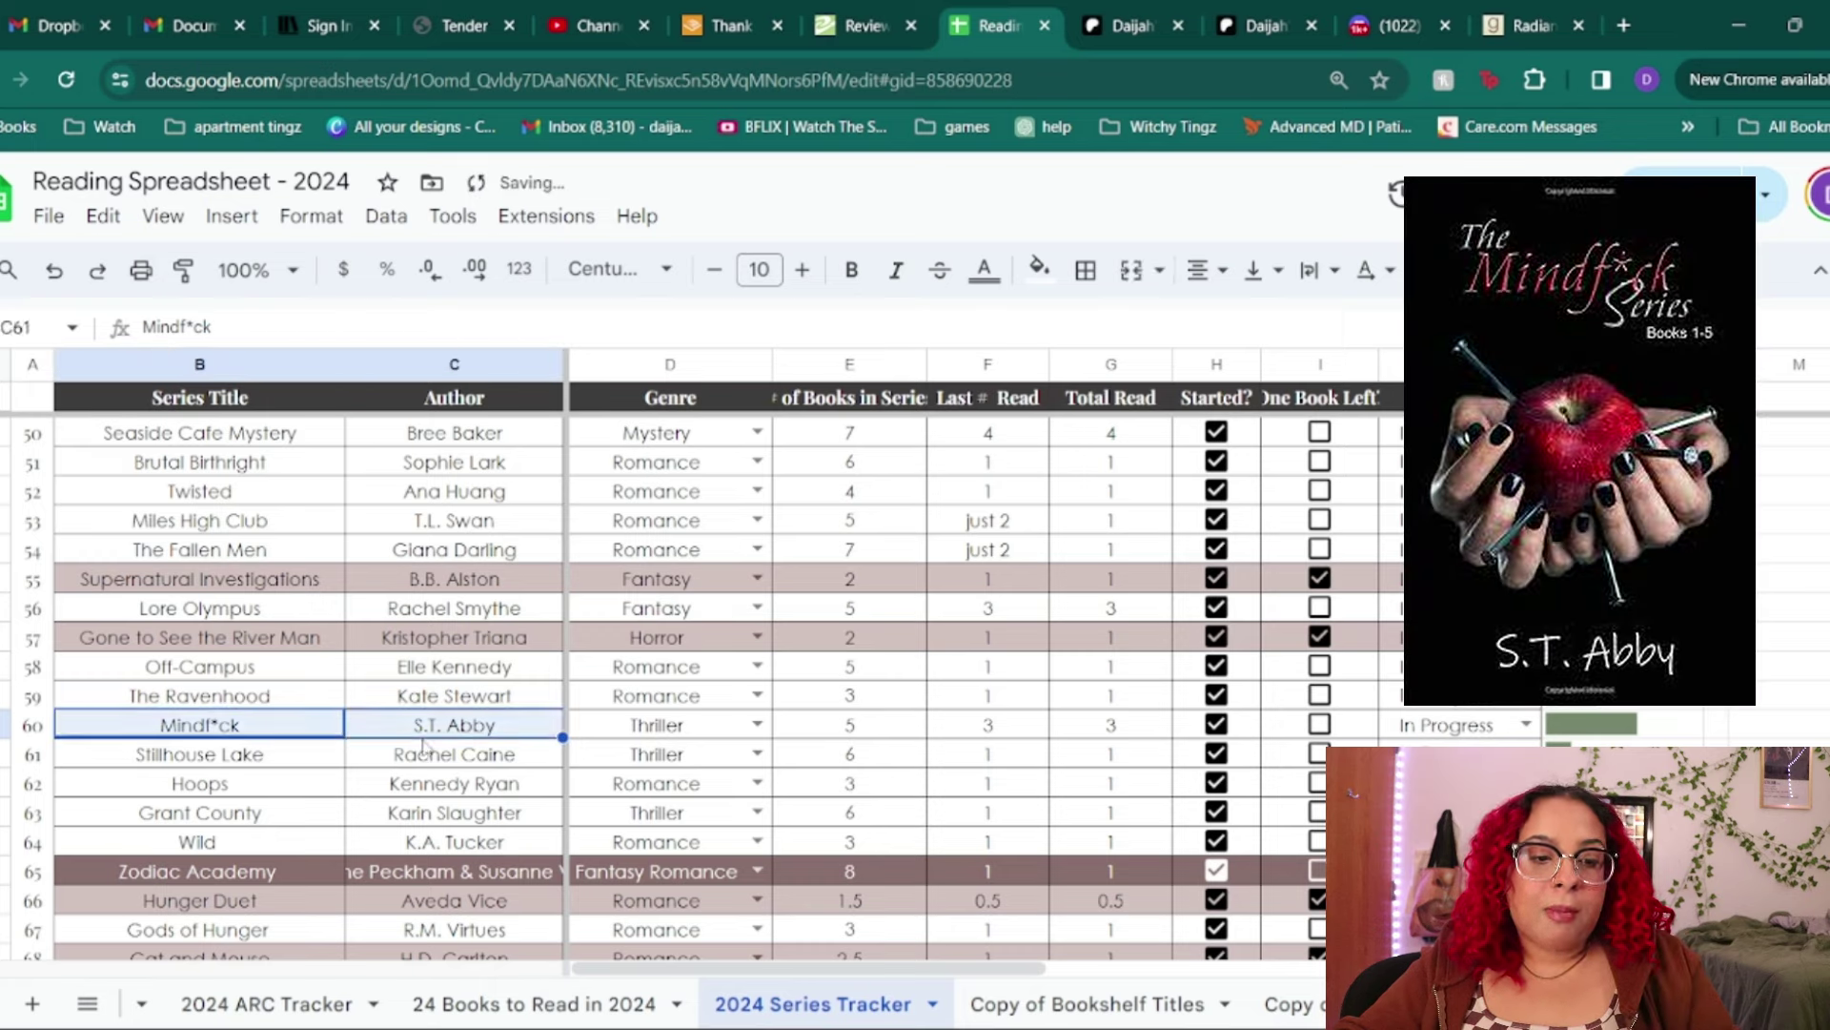
pyautogui.click(951, 737)
pyautogui.click(839, 734)
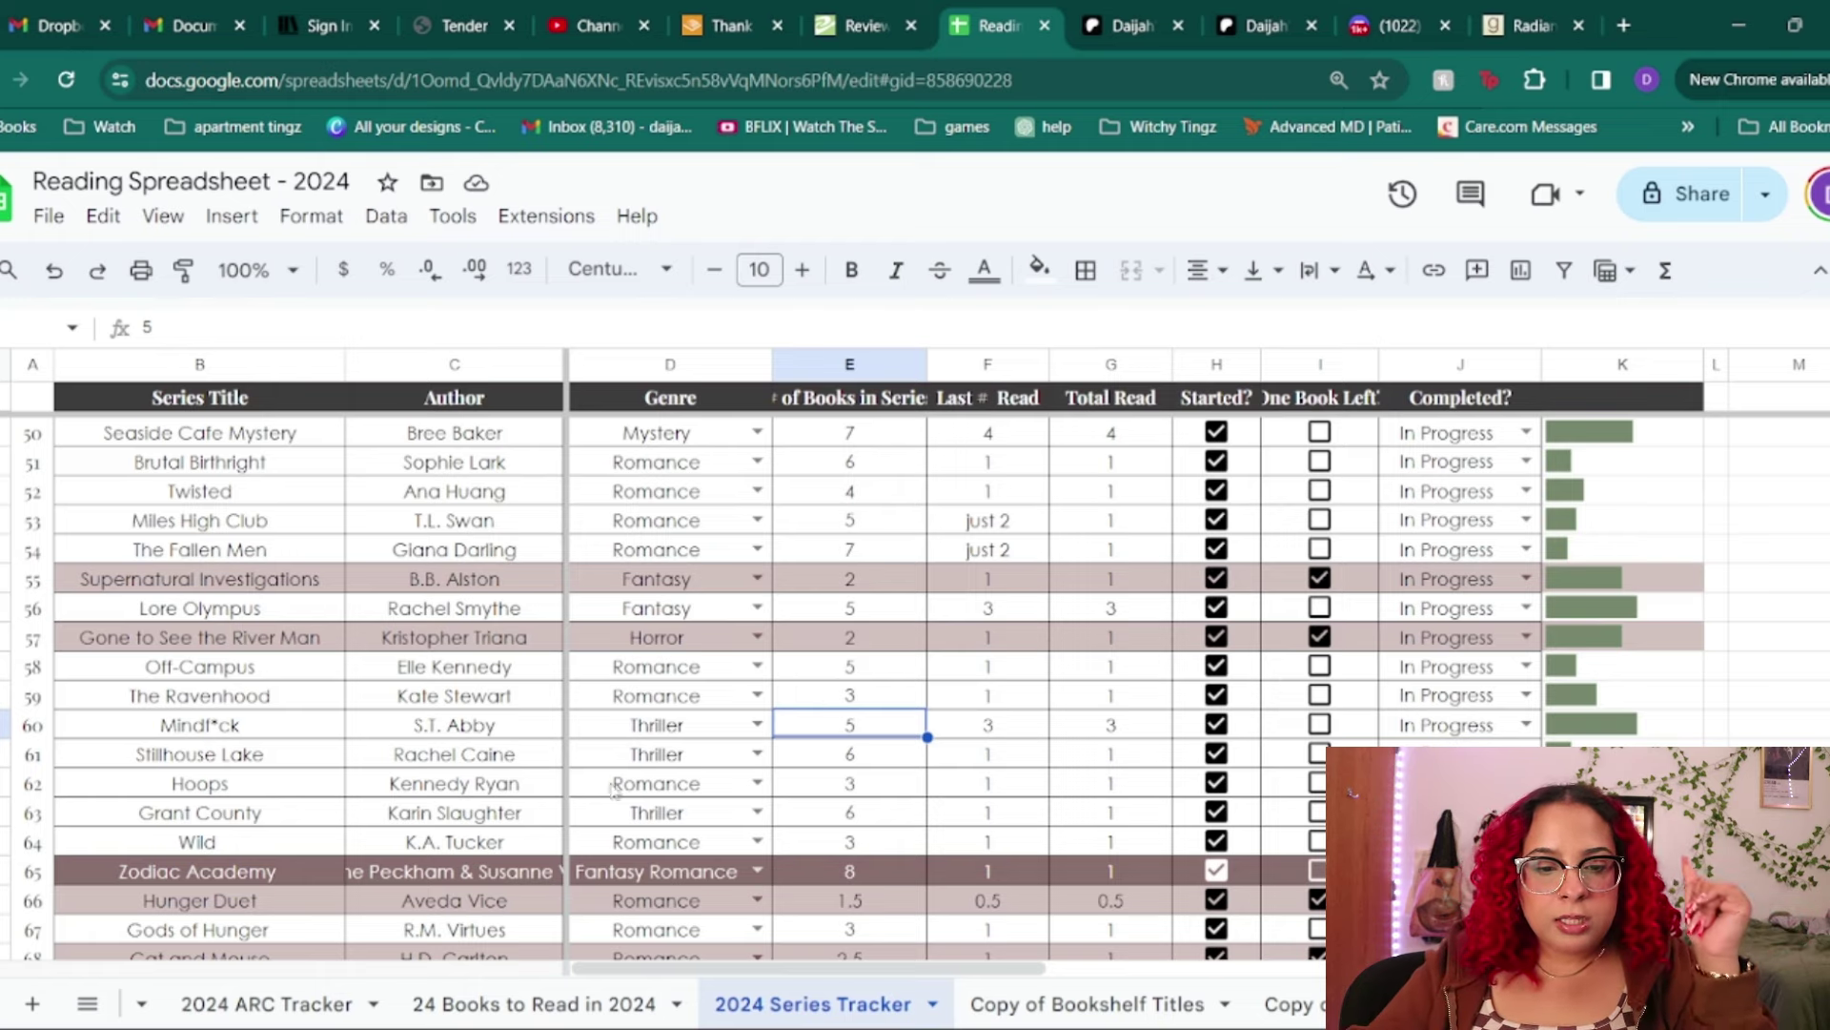
# - Review the entry for Stillhouse Lake, checking its number of books and last book read
pyautogui.moveTo(220, 755); pyautogui.dragTo(523, 763)
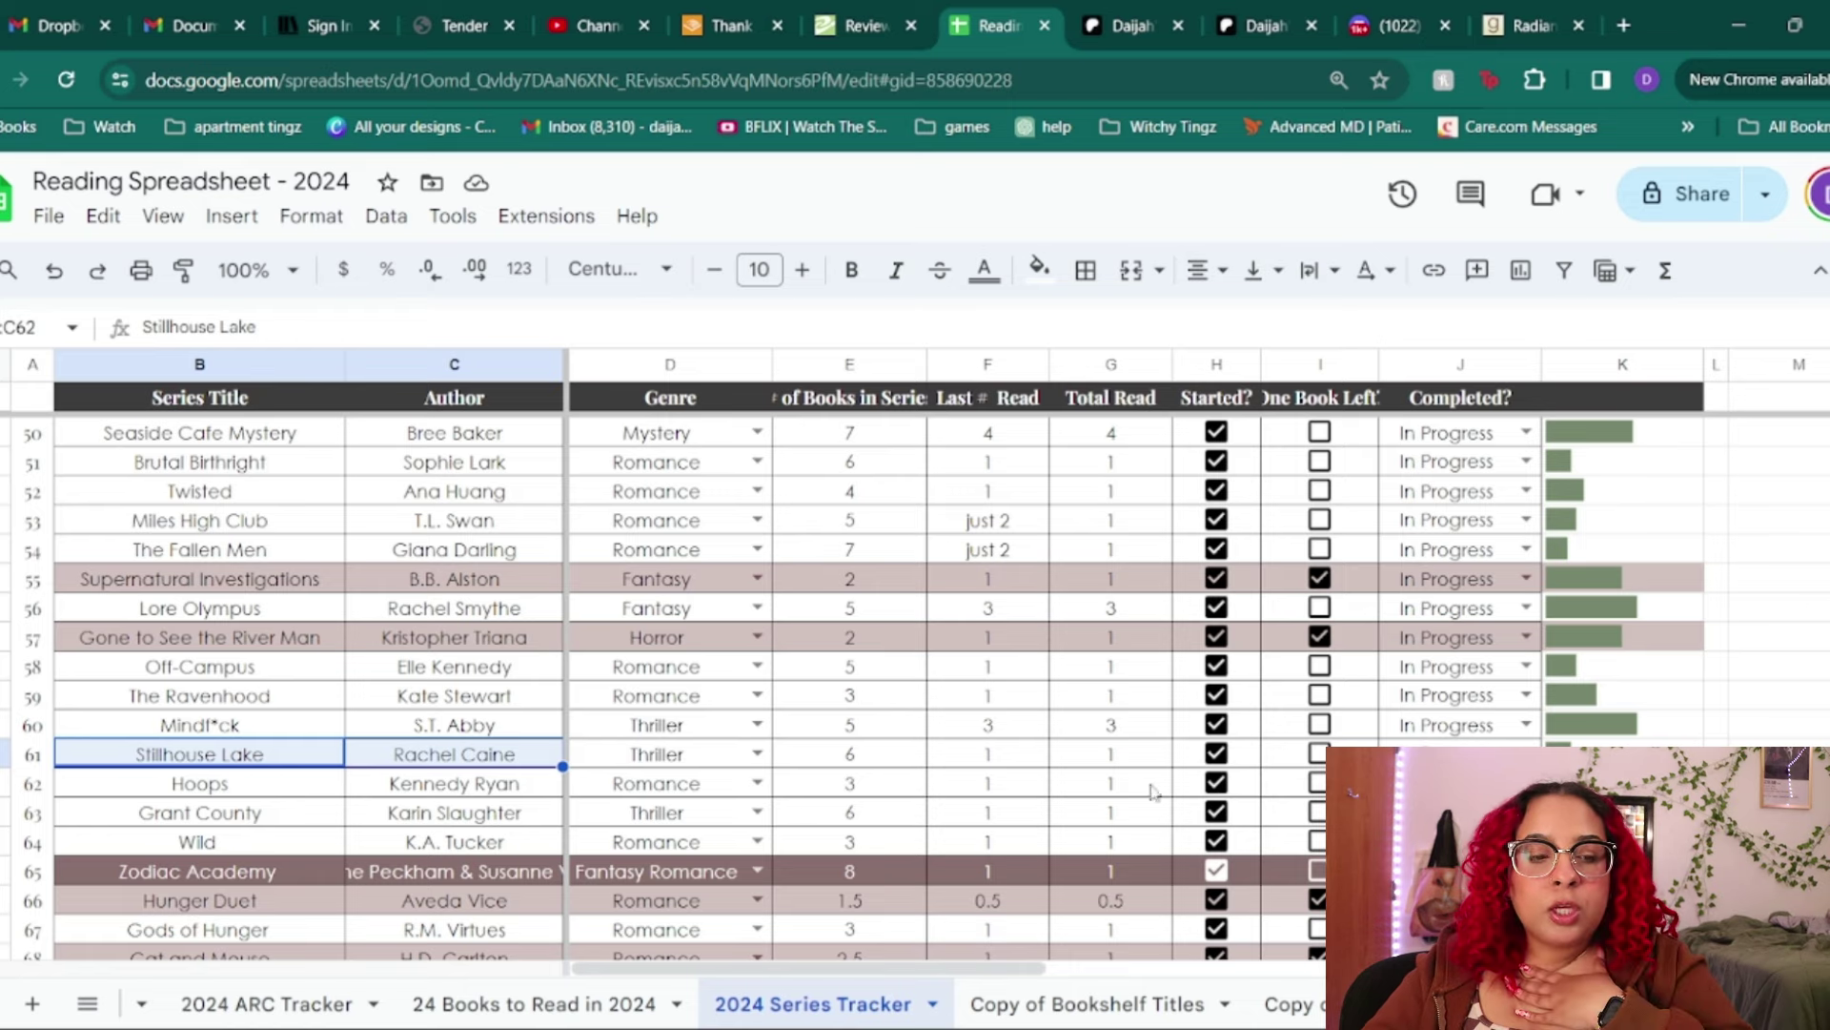
pyautogui.click(830, 763)
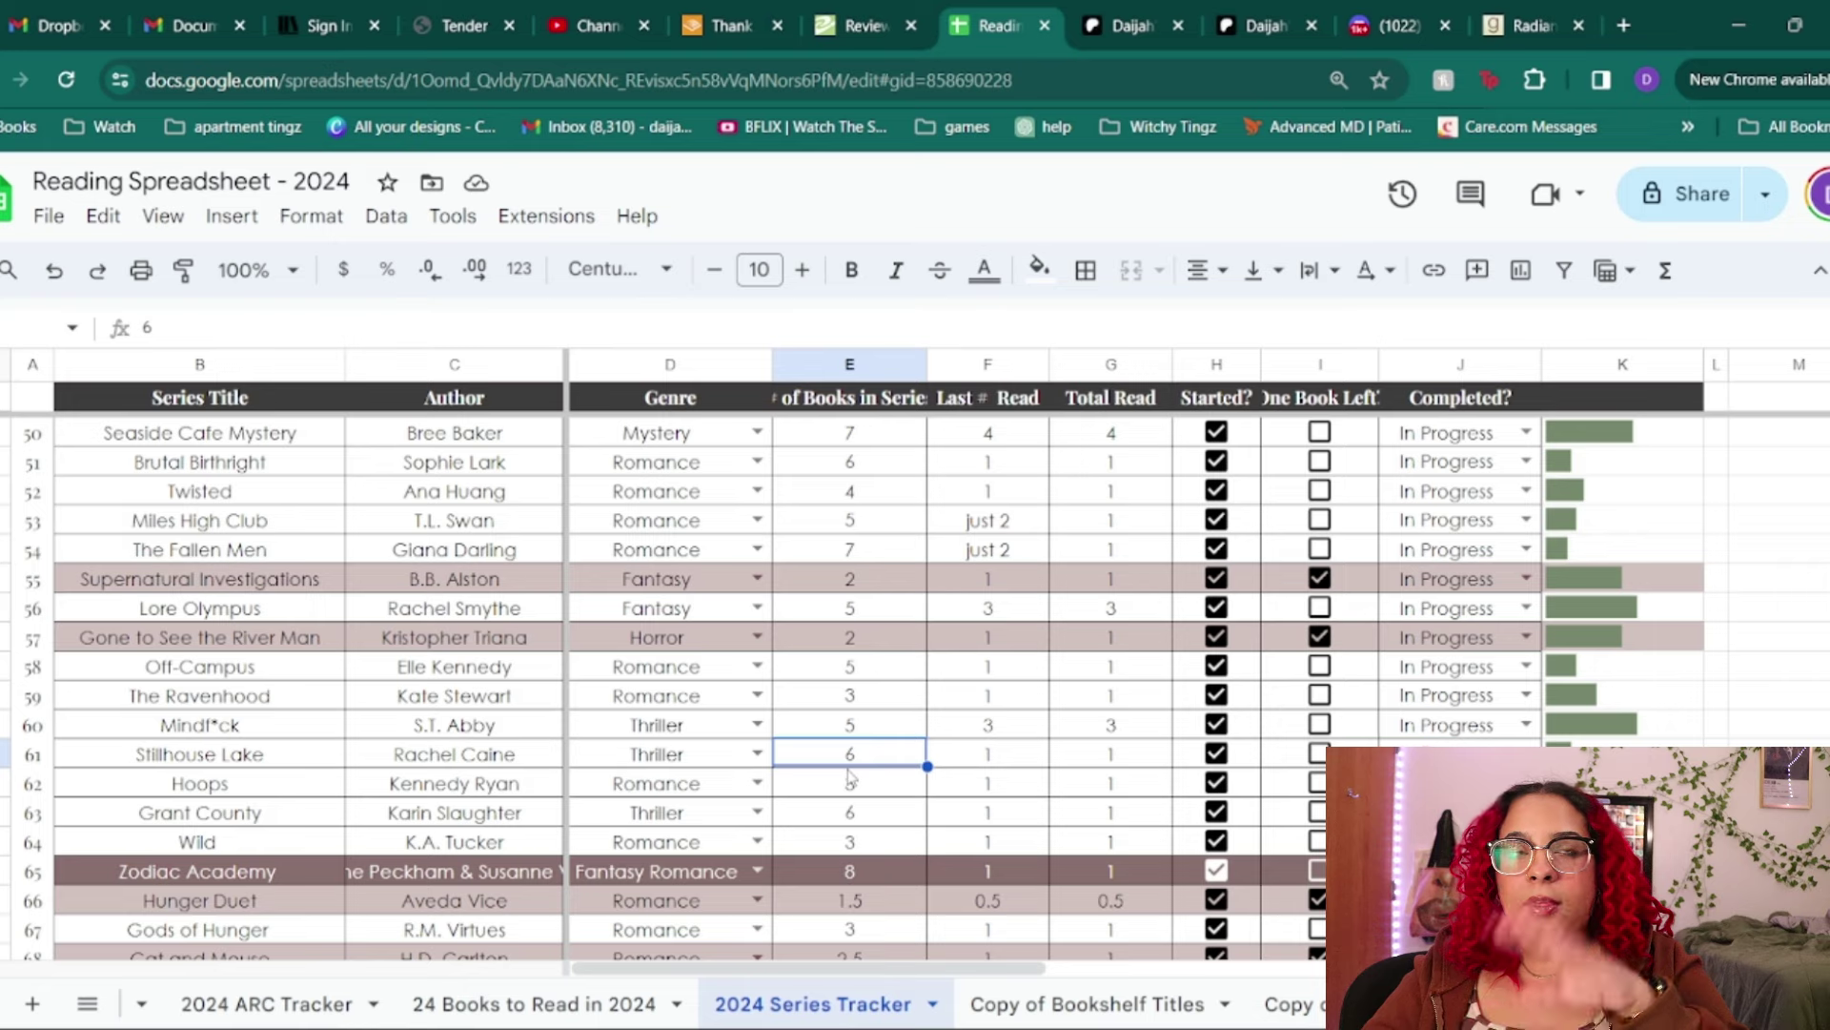
pyautogui.click(957, 765)
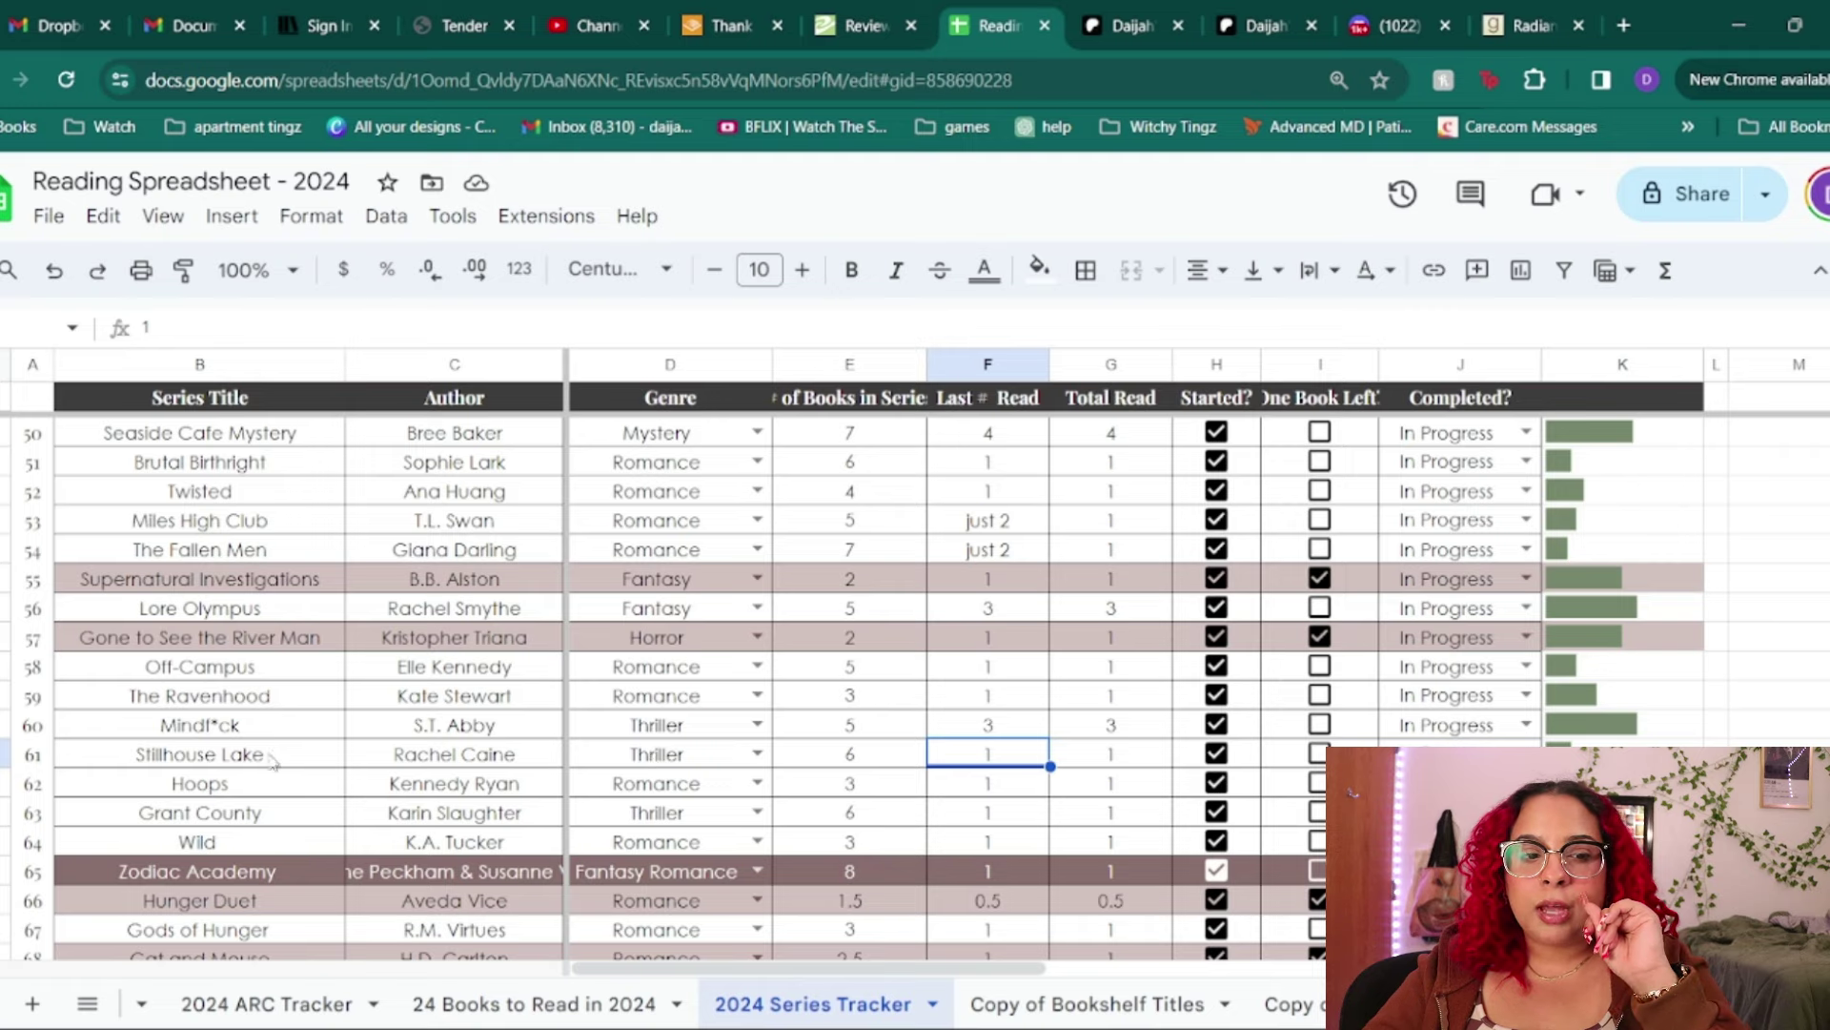
pyautogui.moveTo(274, 758); pyautogui.dragTo(374, 760)
pyautogui.scroll(-2, 324, 762)
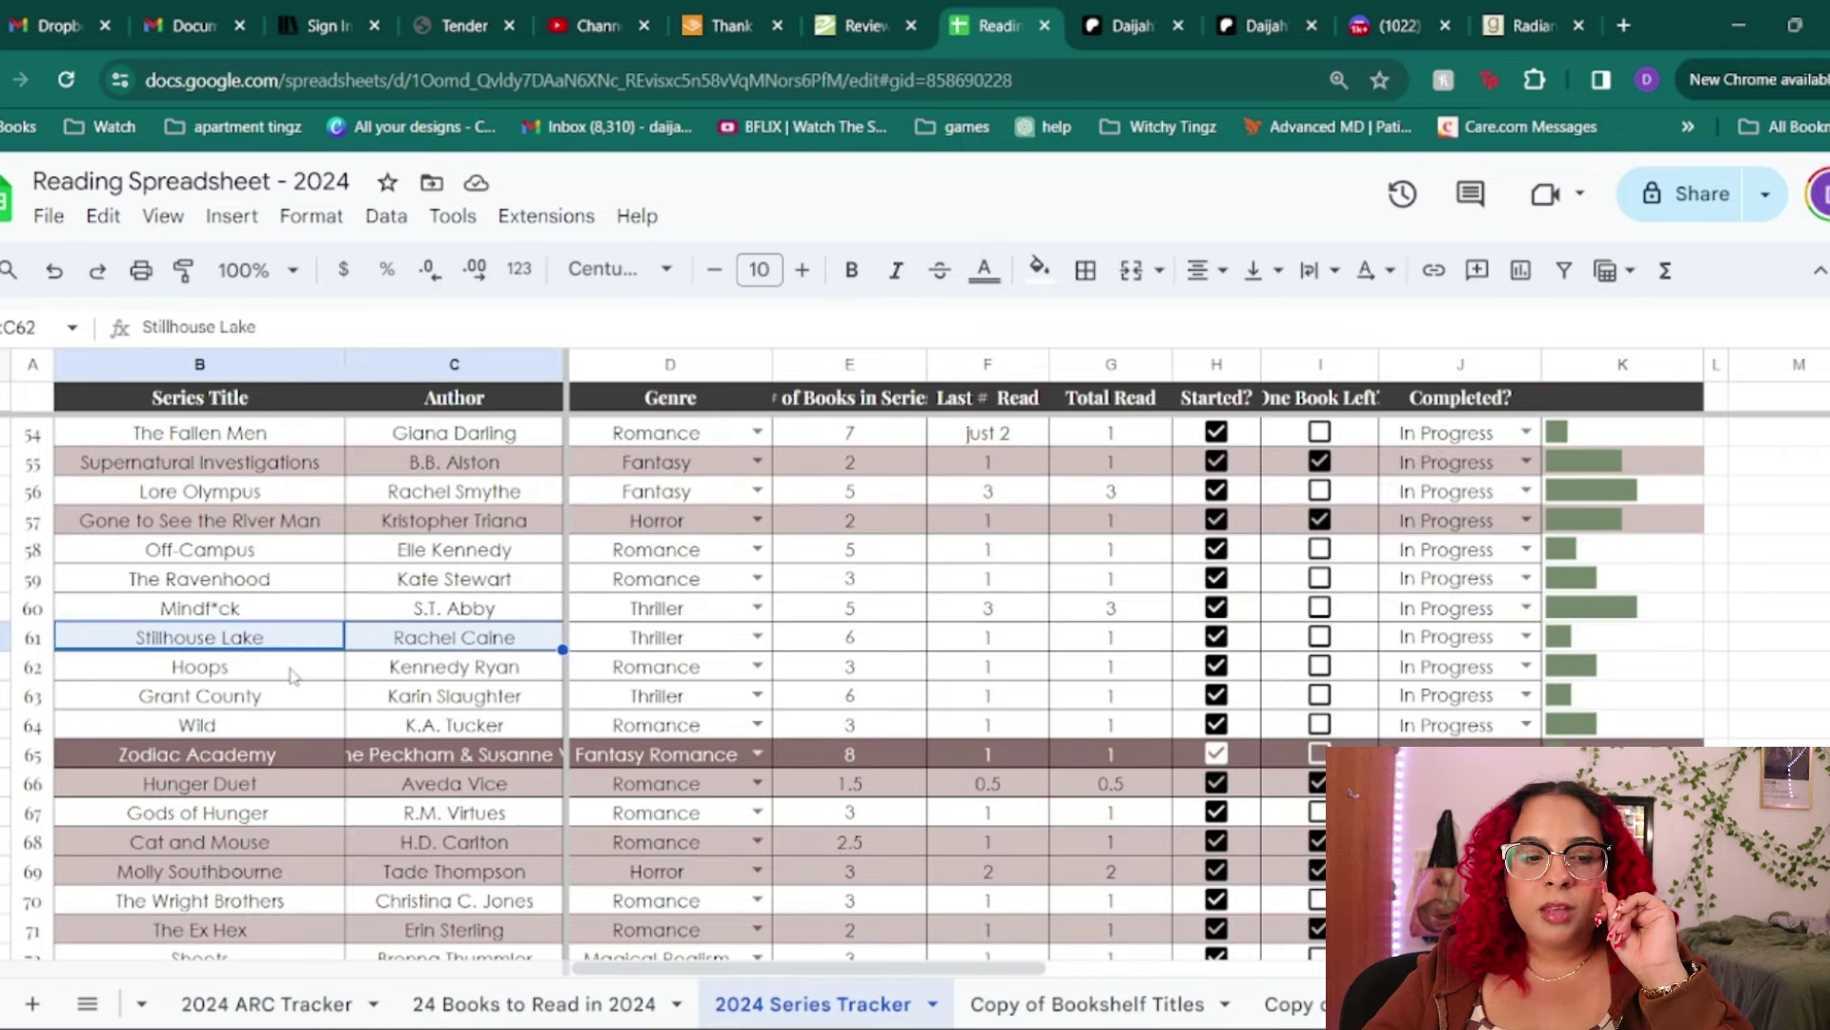
# - Review the entries for Hoops and Grant County, checking Grant County's last book read and number of books
pyautogui.click(359, 670)
pyautogui.moveTo(277, 668); pyautogui.dragTo(362, 669)
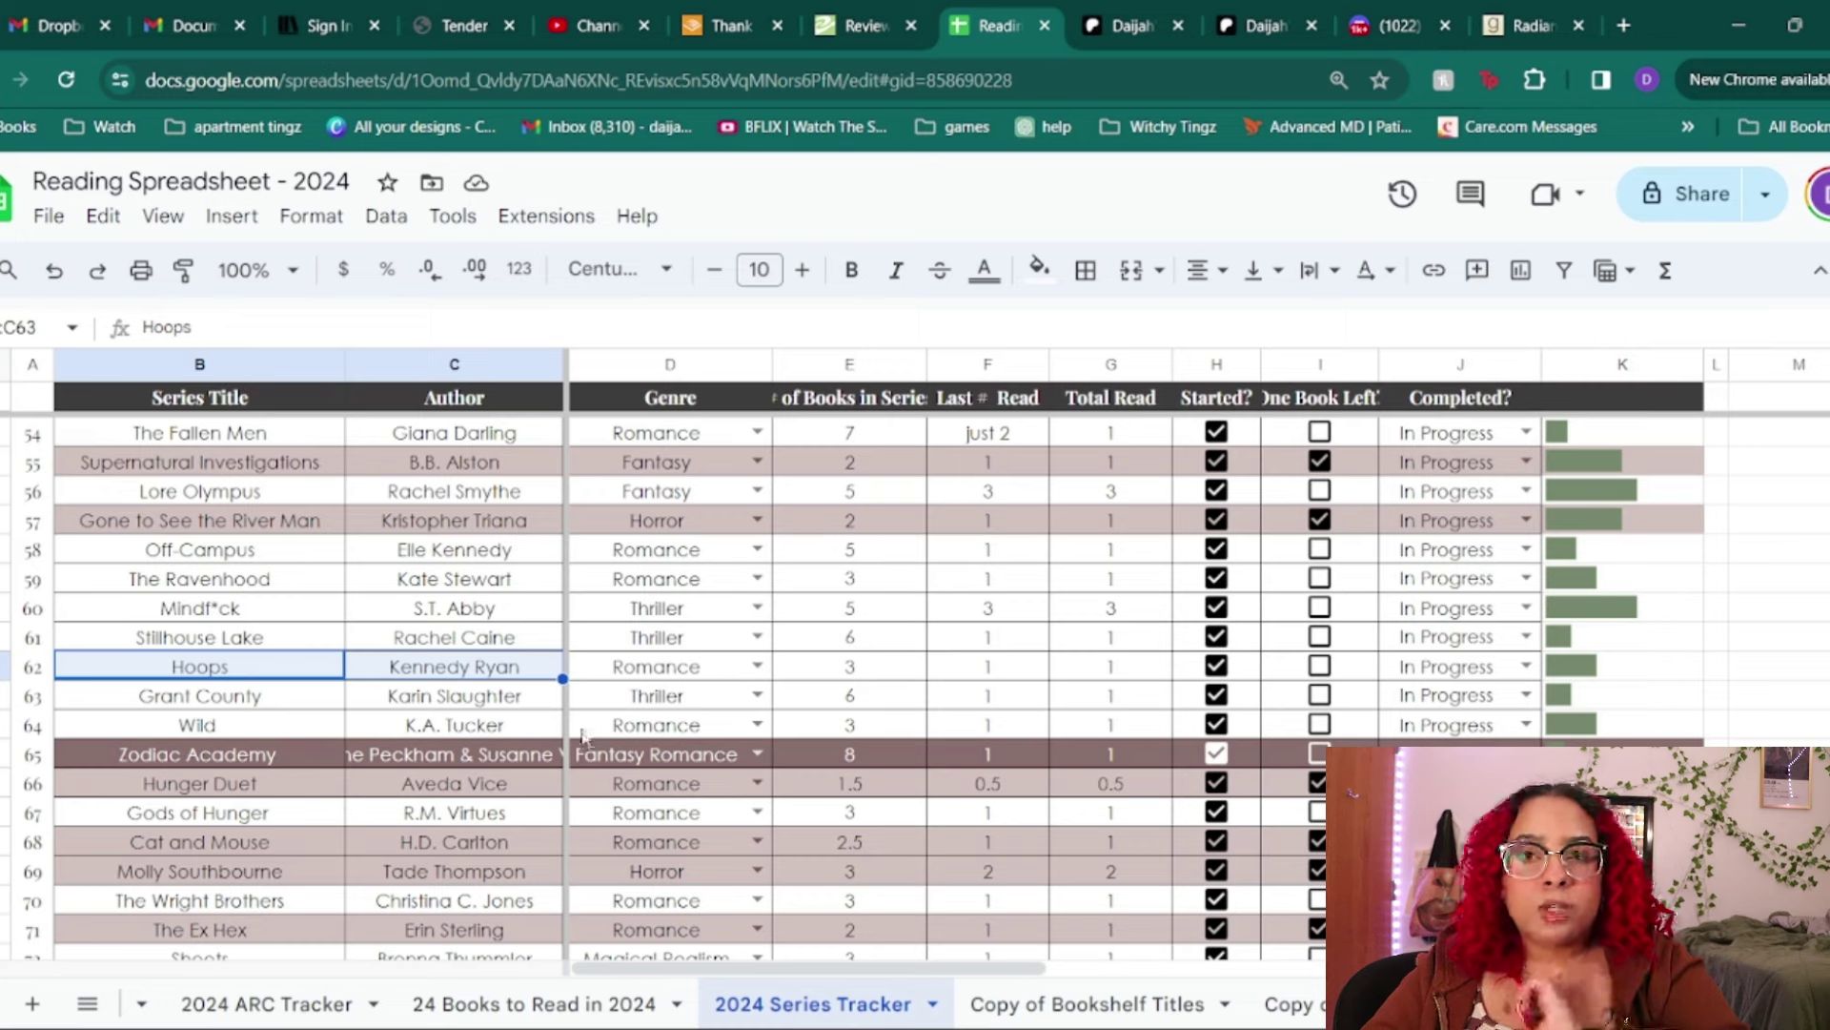
pyautogui.click(236, 705)
pyautogui.moveTo(237, 706); pyautogui.dragTo(464, 699)
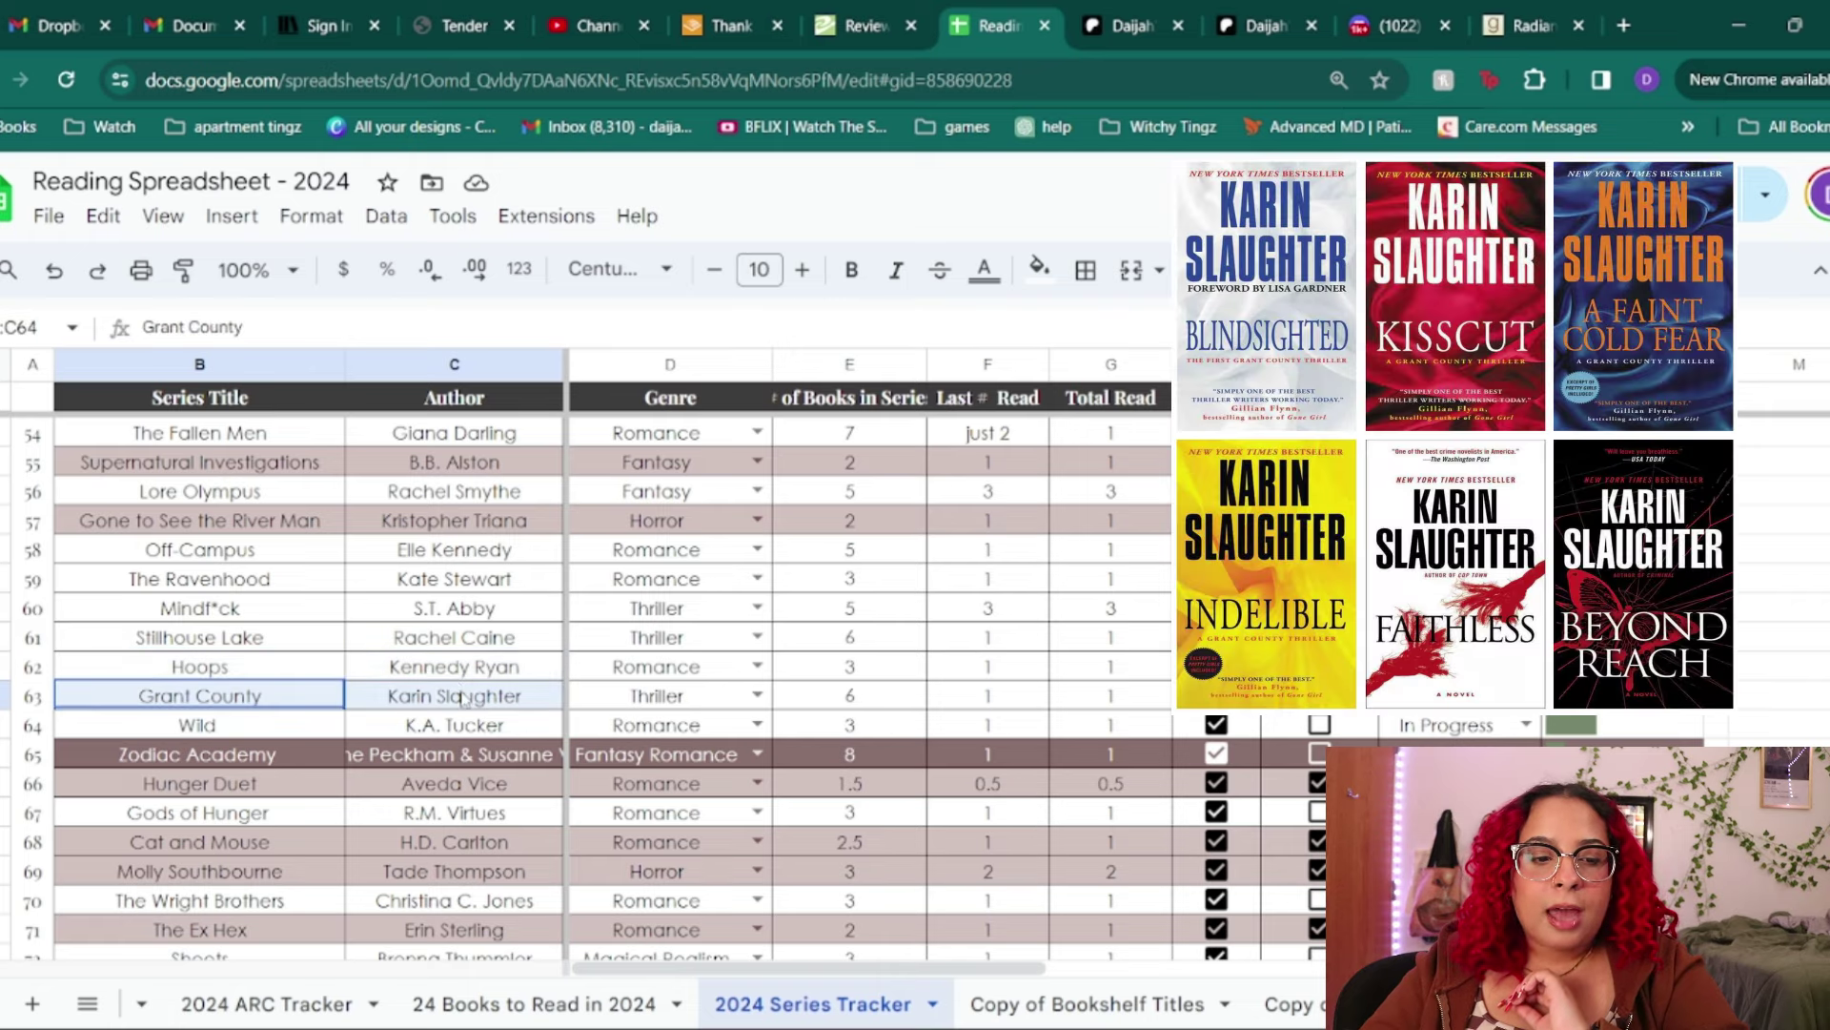
pyautogui.click(1001, 705)
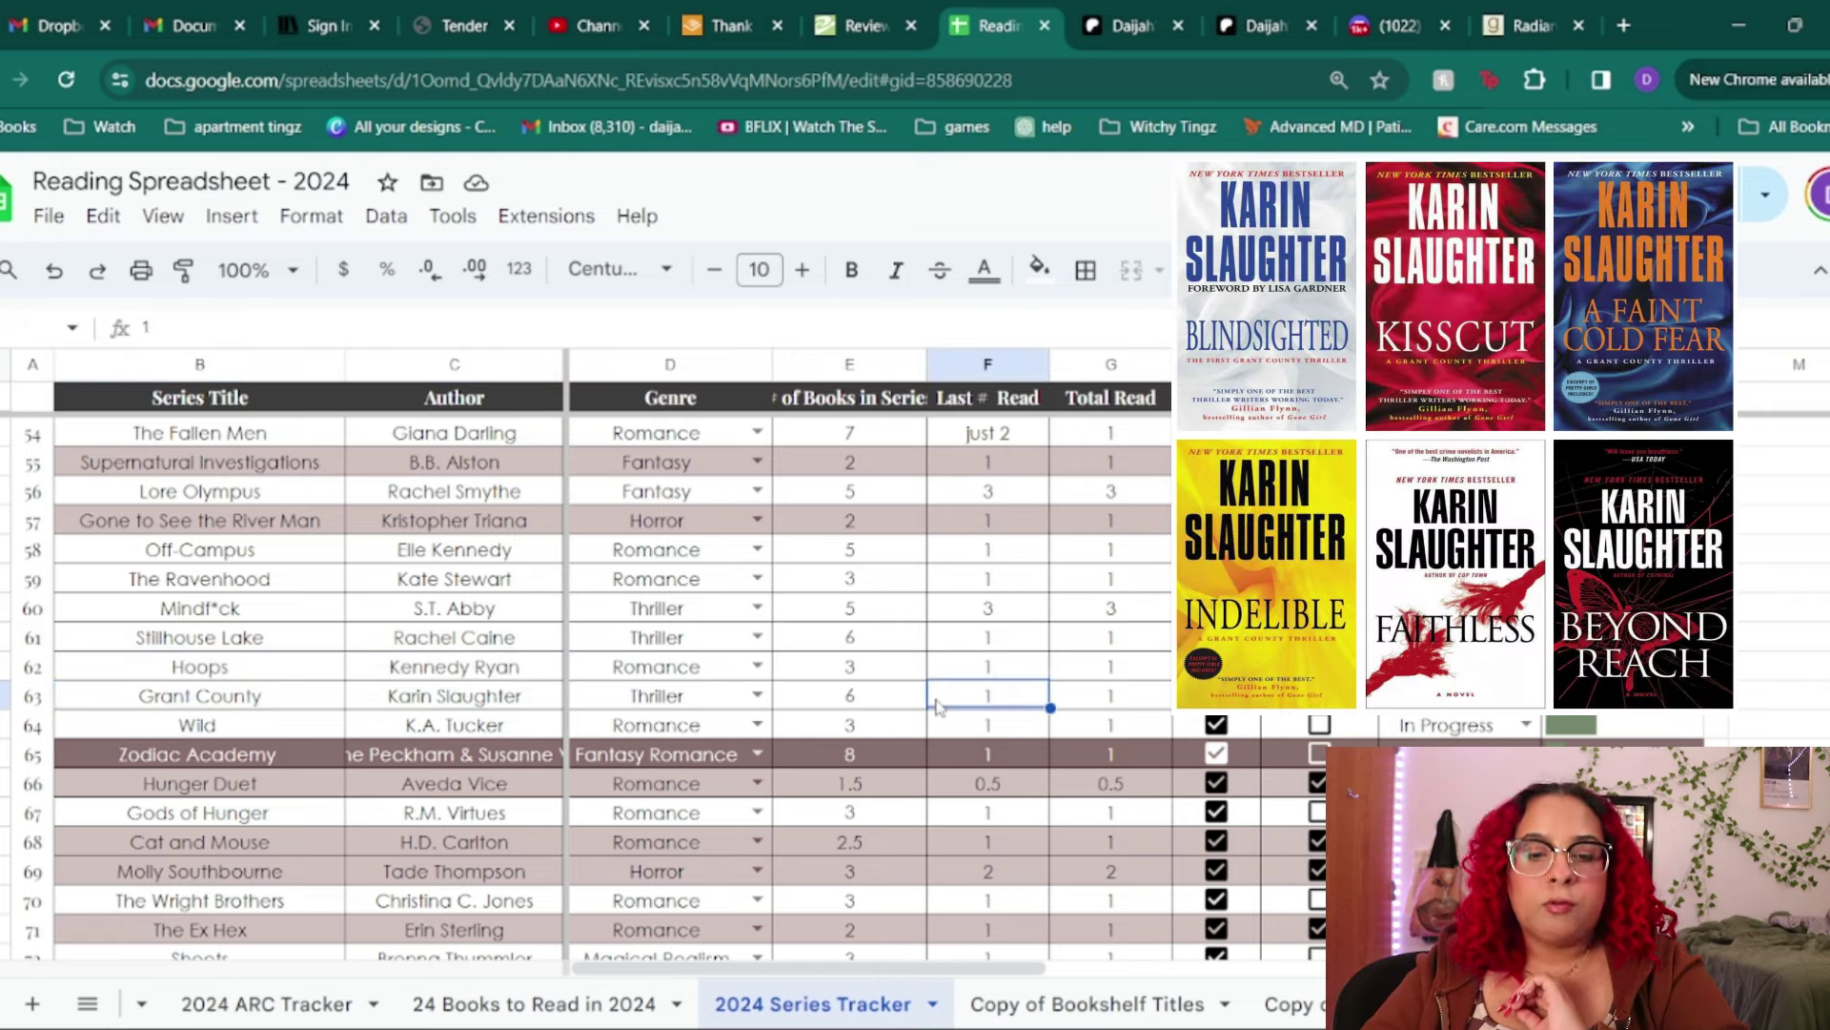
pyautogui.click(906, 703)
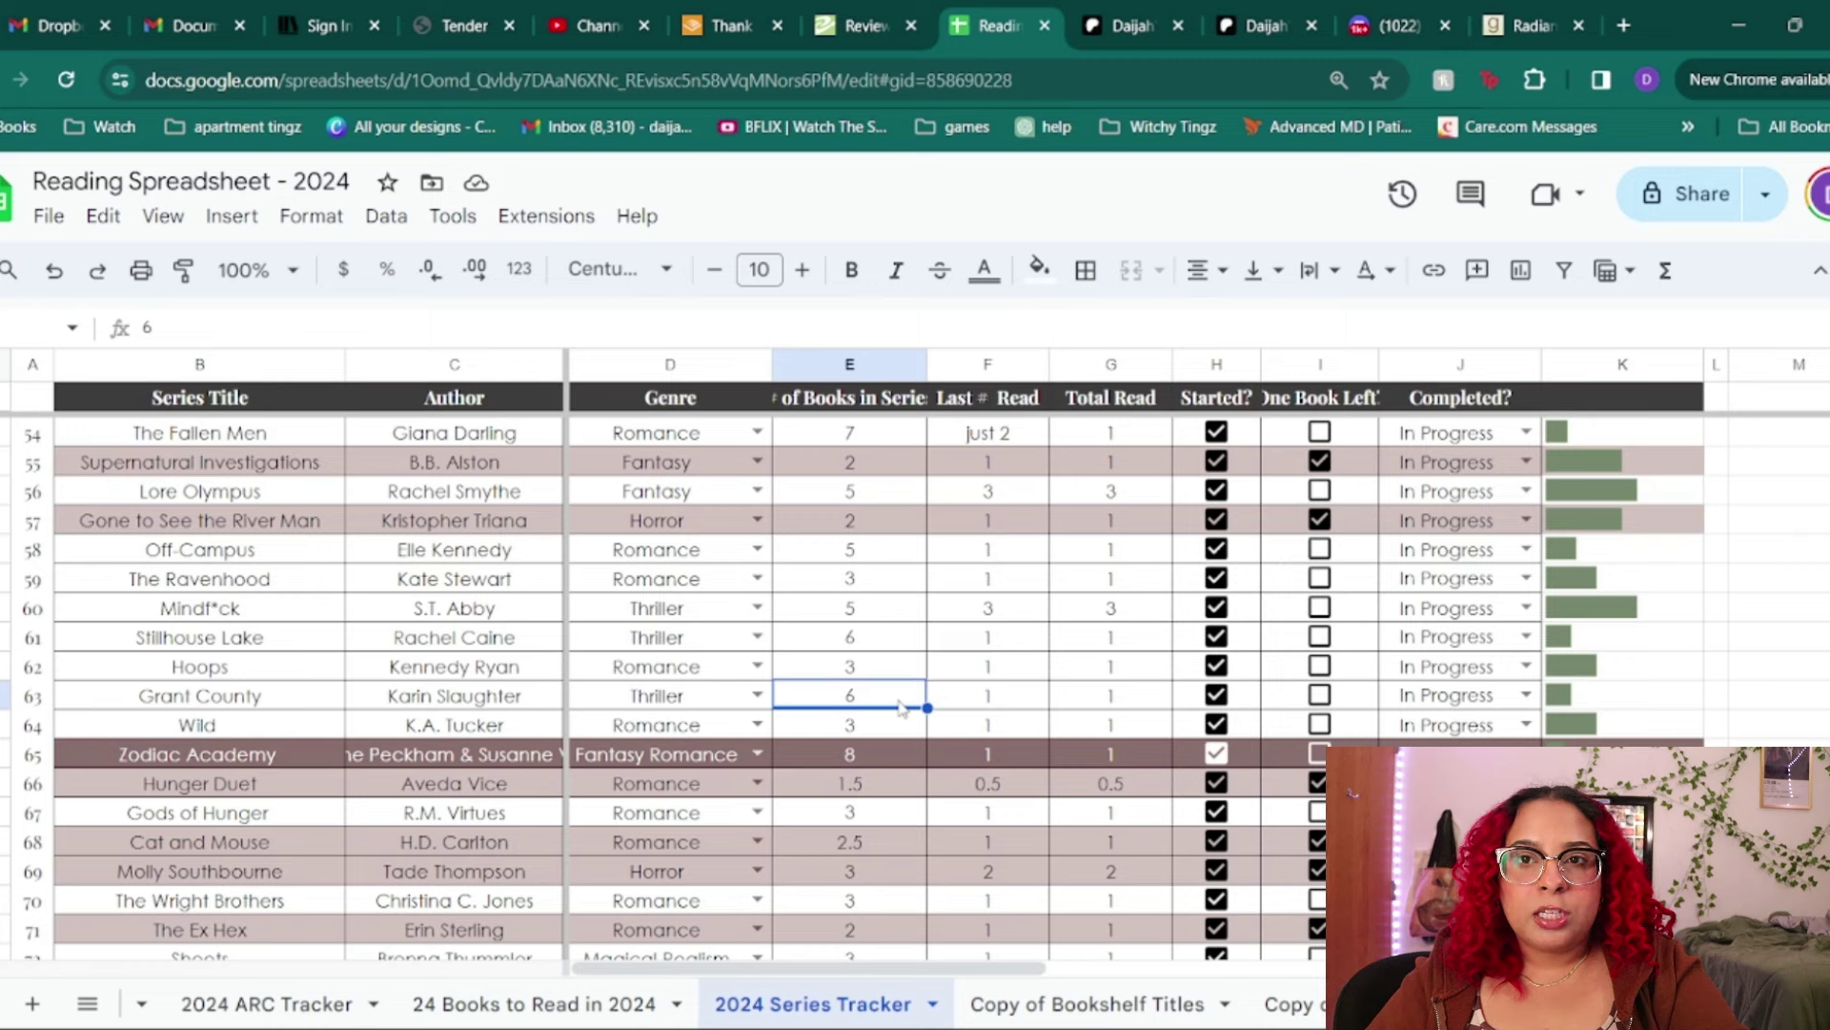
# - Review the entries for Wild and Hunger Duet in the series tracker
pyautogui.moveTo(277, 727); pyautogui.dragTo(448, 725)
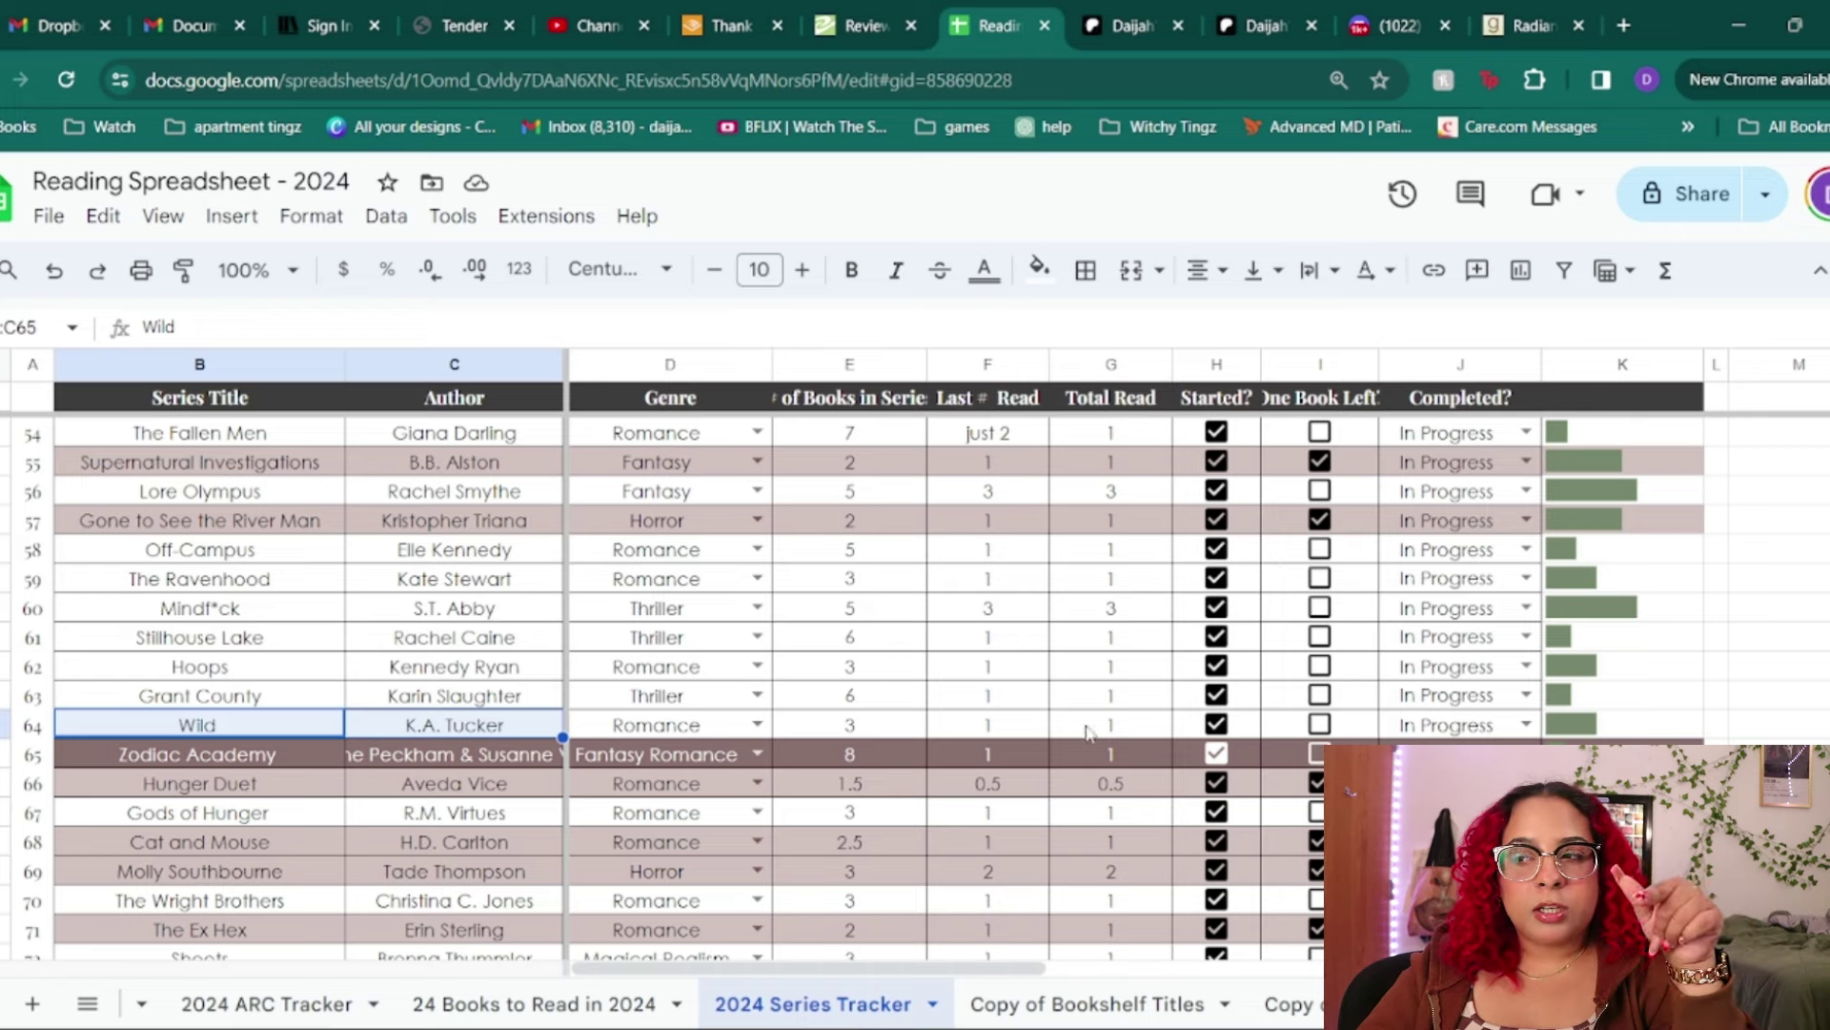
pyautogui.scroll(-3, 667, 667)
pyautogui.moveTo(199, 550); pyautogui.dragTo(455, 550)
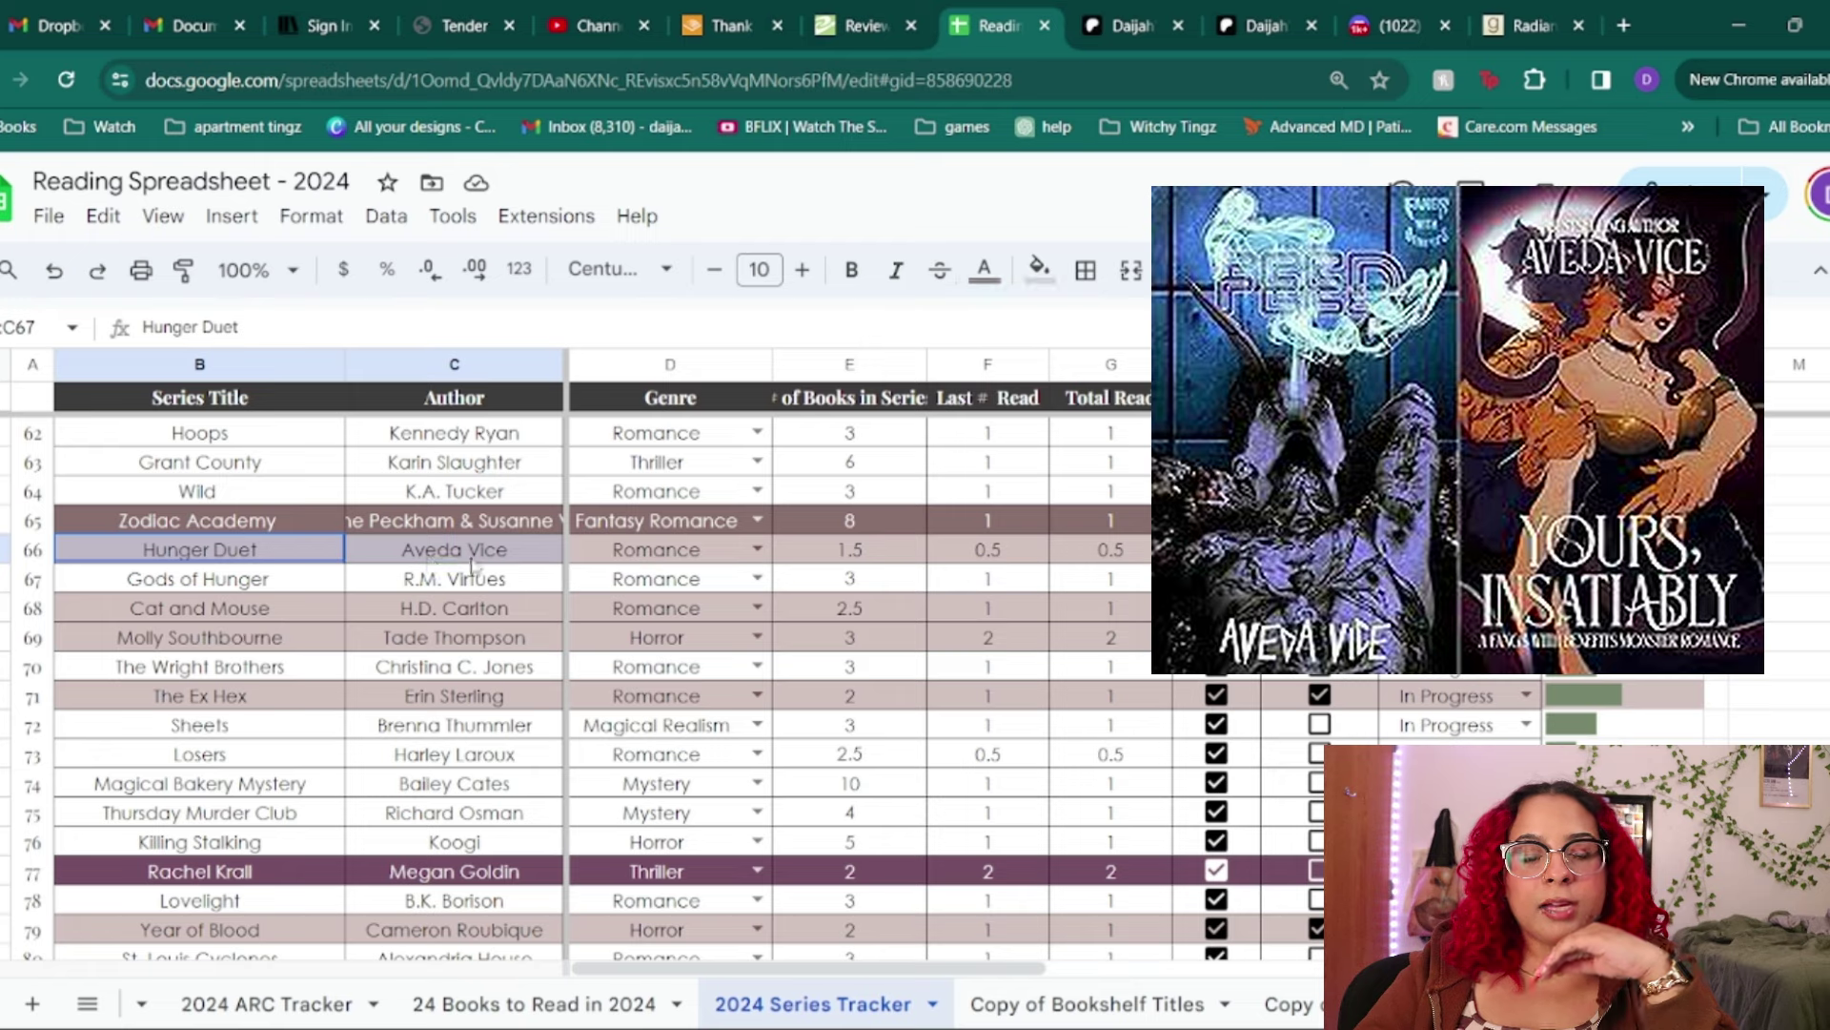
pyautogui.click(454, 550)
pyautogui.moveTo(199, 550); pyautogui.dragTo(455, 563)
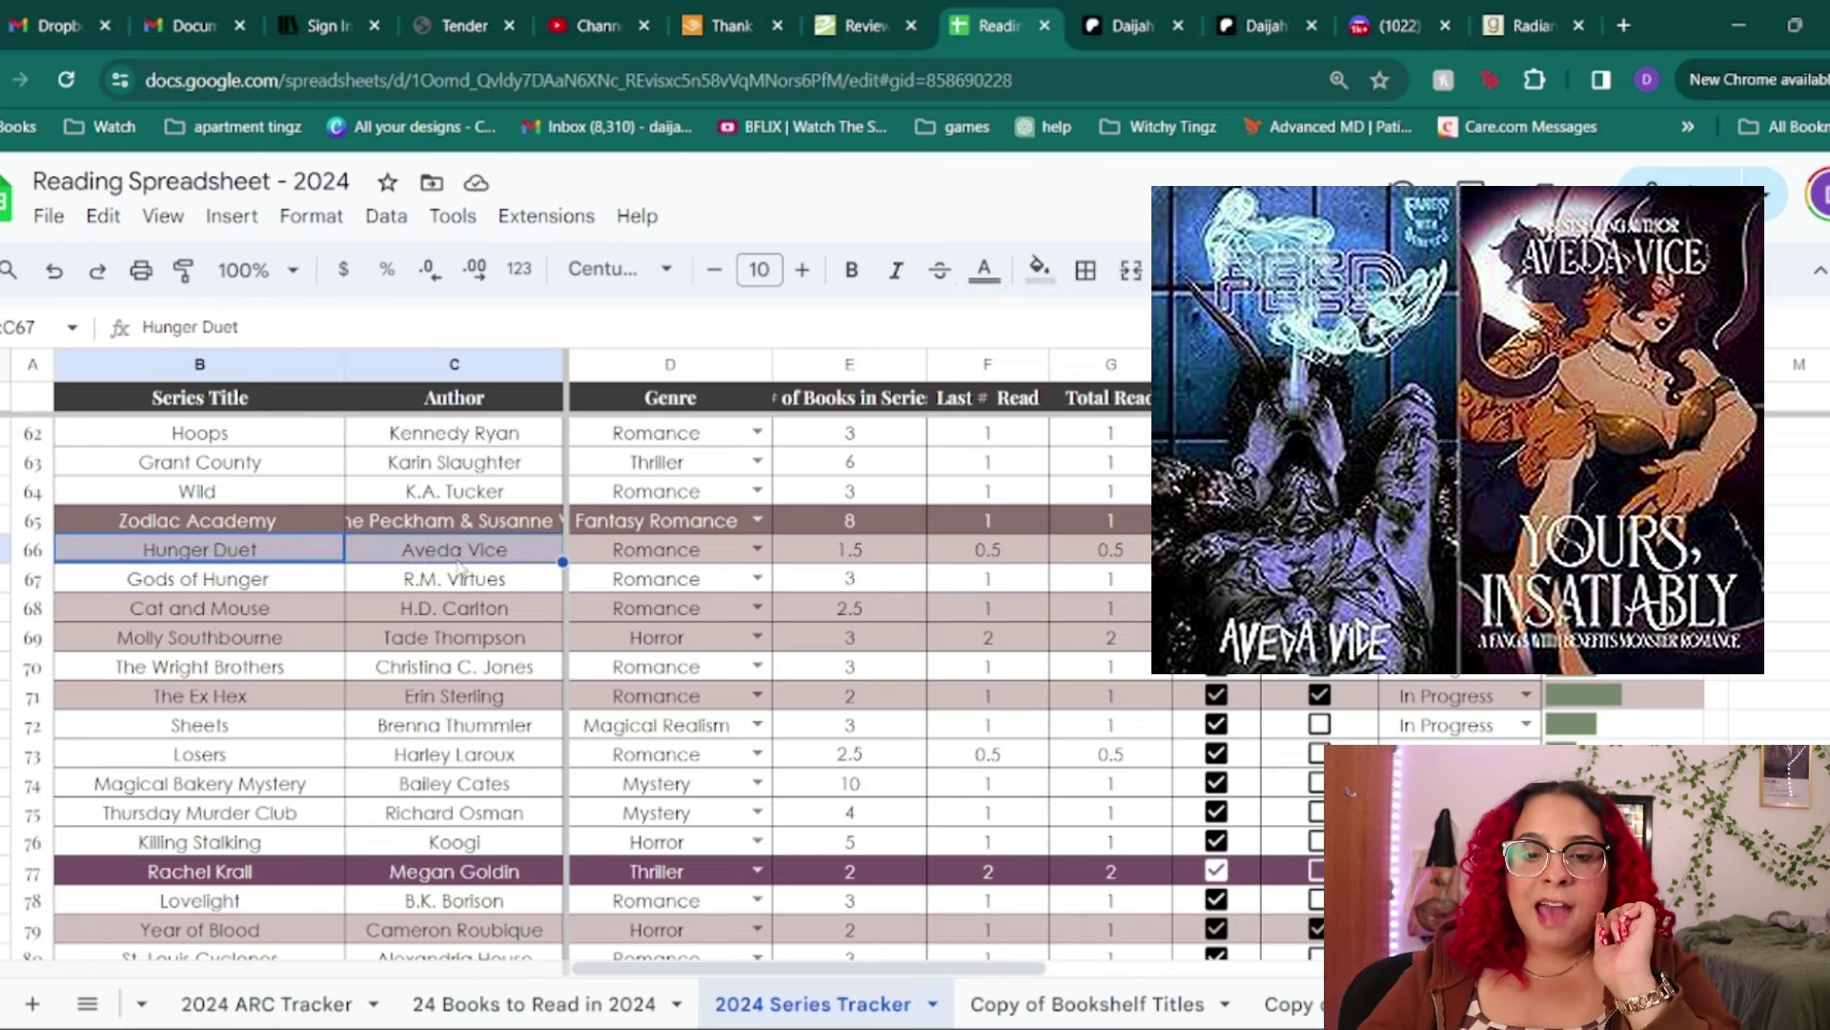
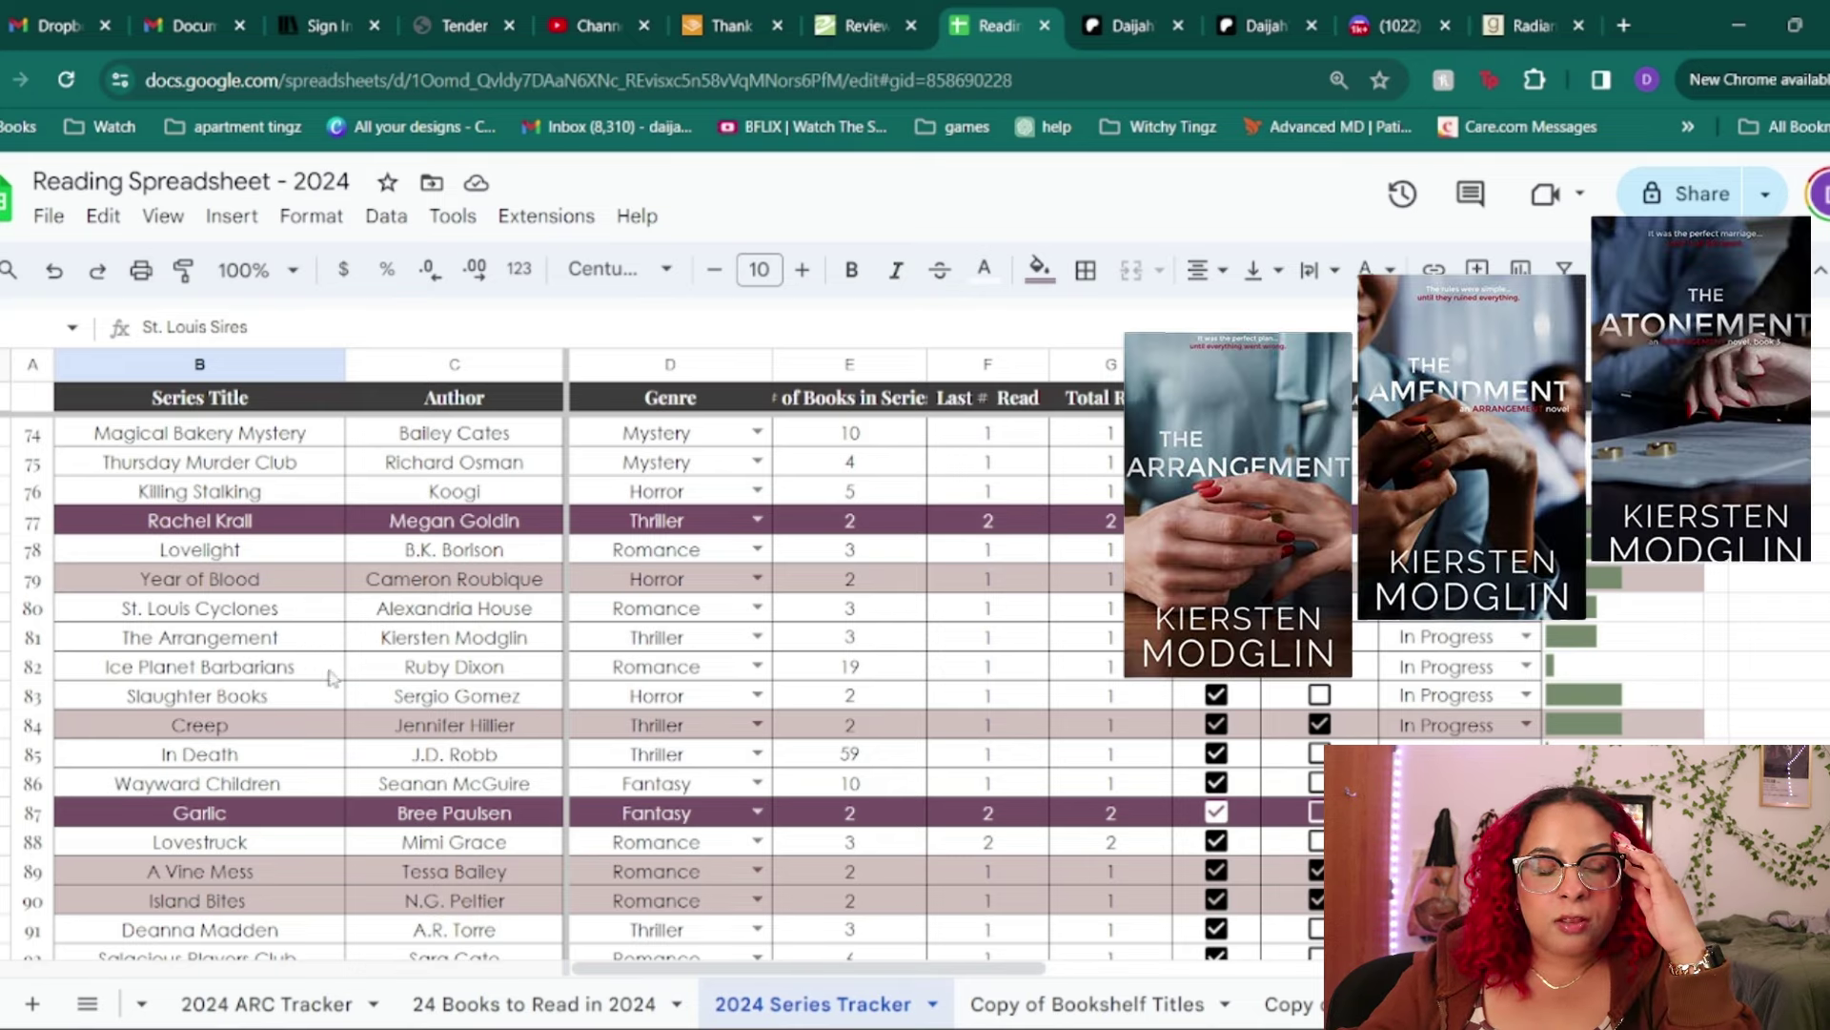
# - Review the entries for The Arrangement and Ice Planet Barbarians, checking the number of books in Ice Planet Barbarians
pyautogui.click(307, 645)
pyautogui.click(448, 645)
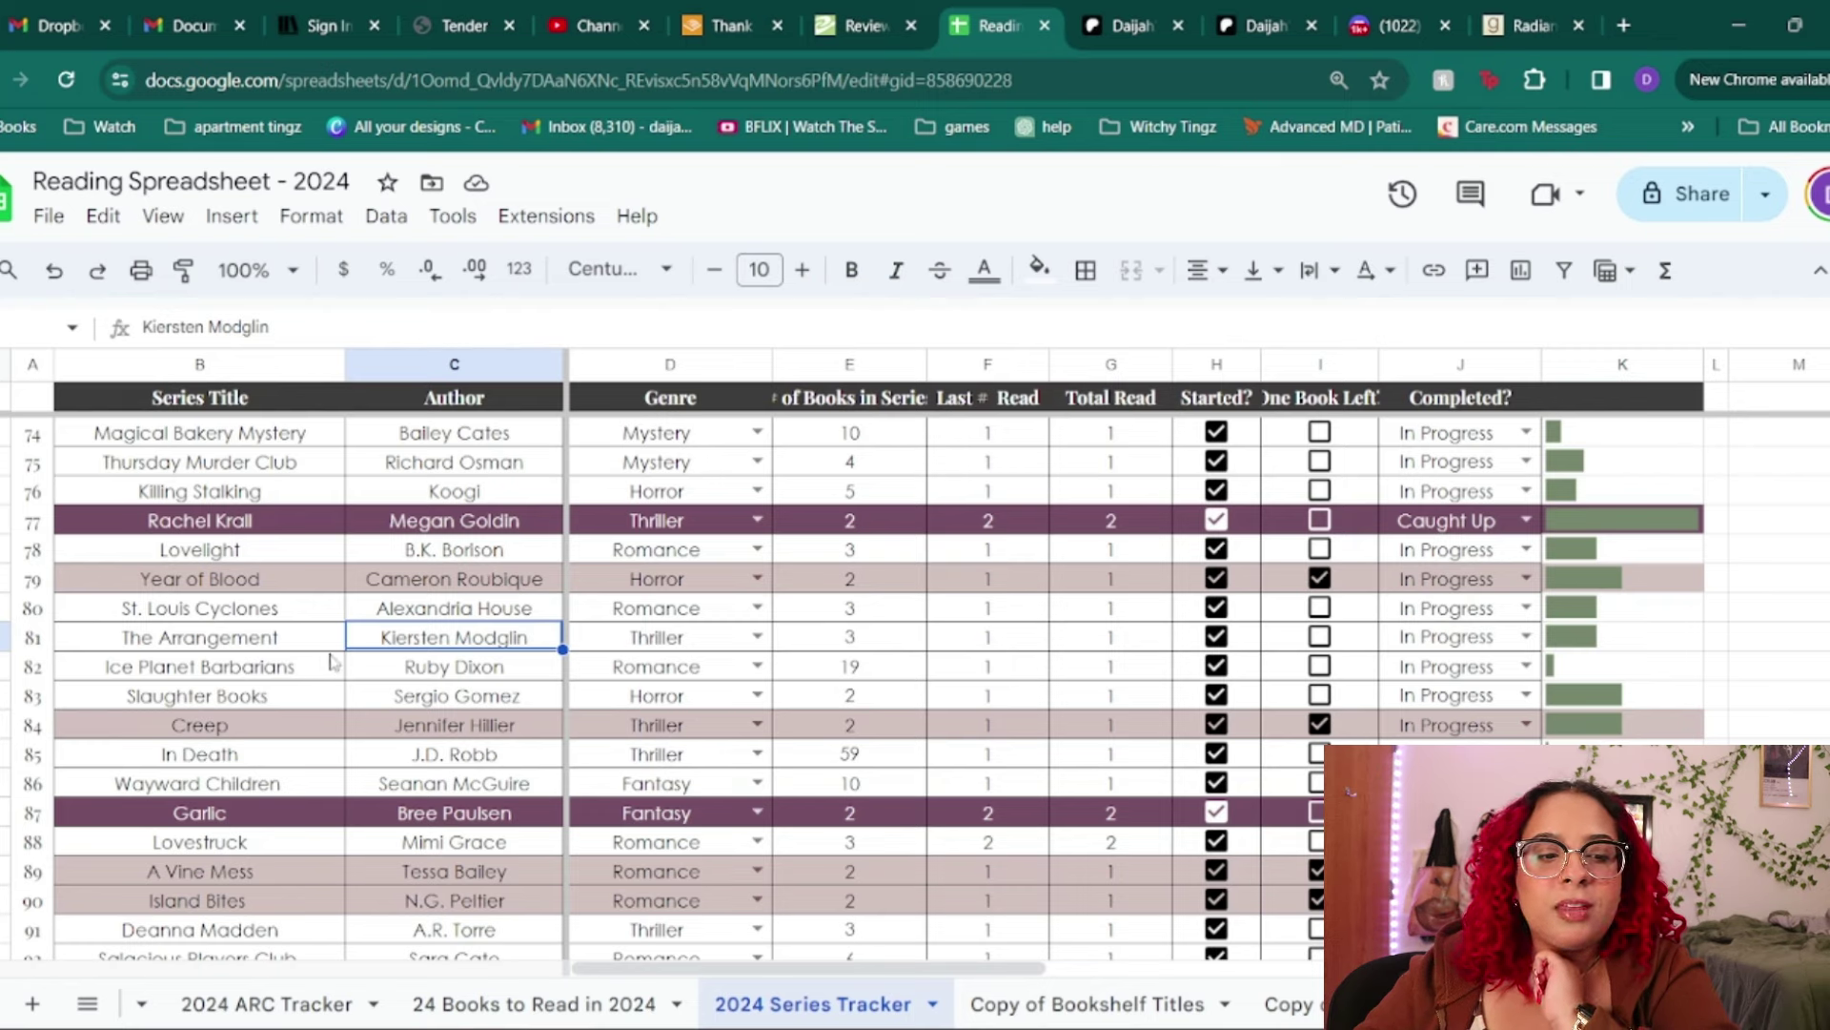
pyautogui.click(211, 677)
pyautogui.click(387, 677)
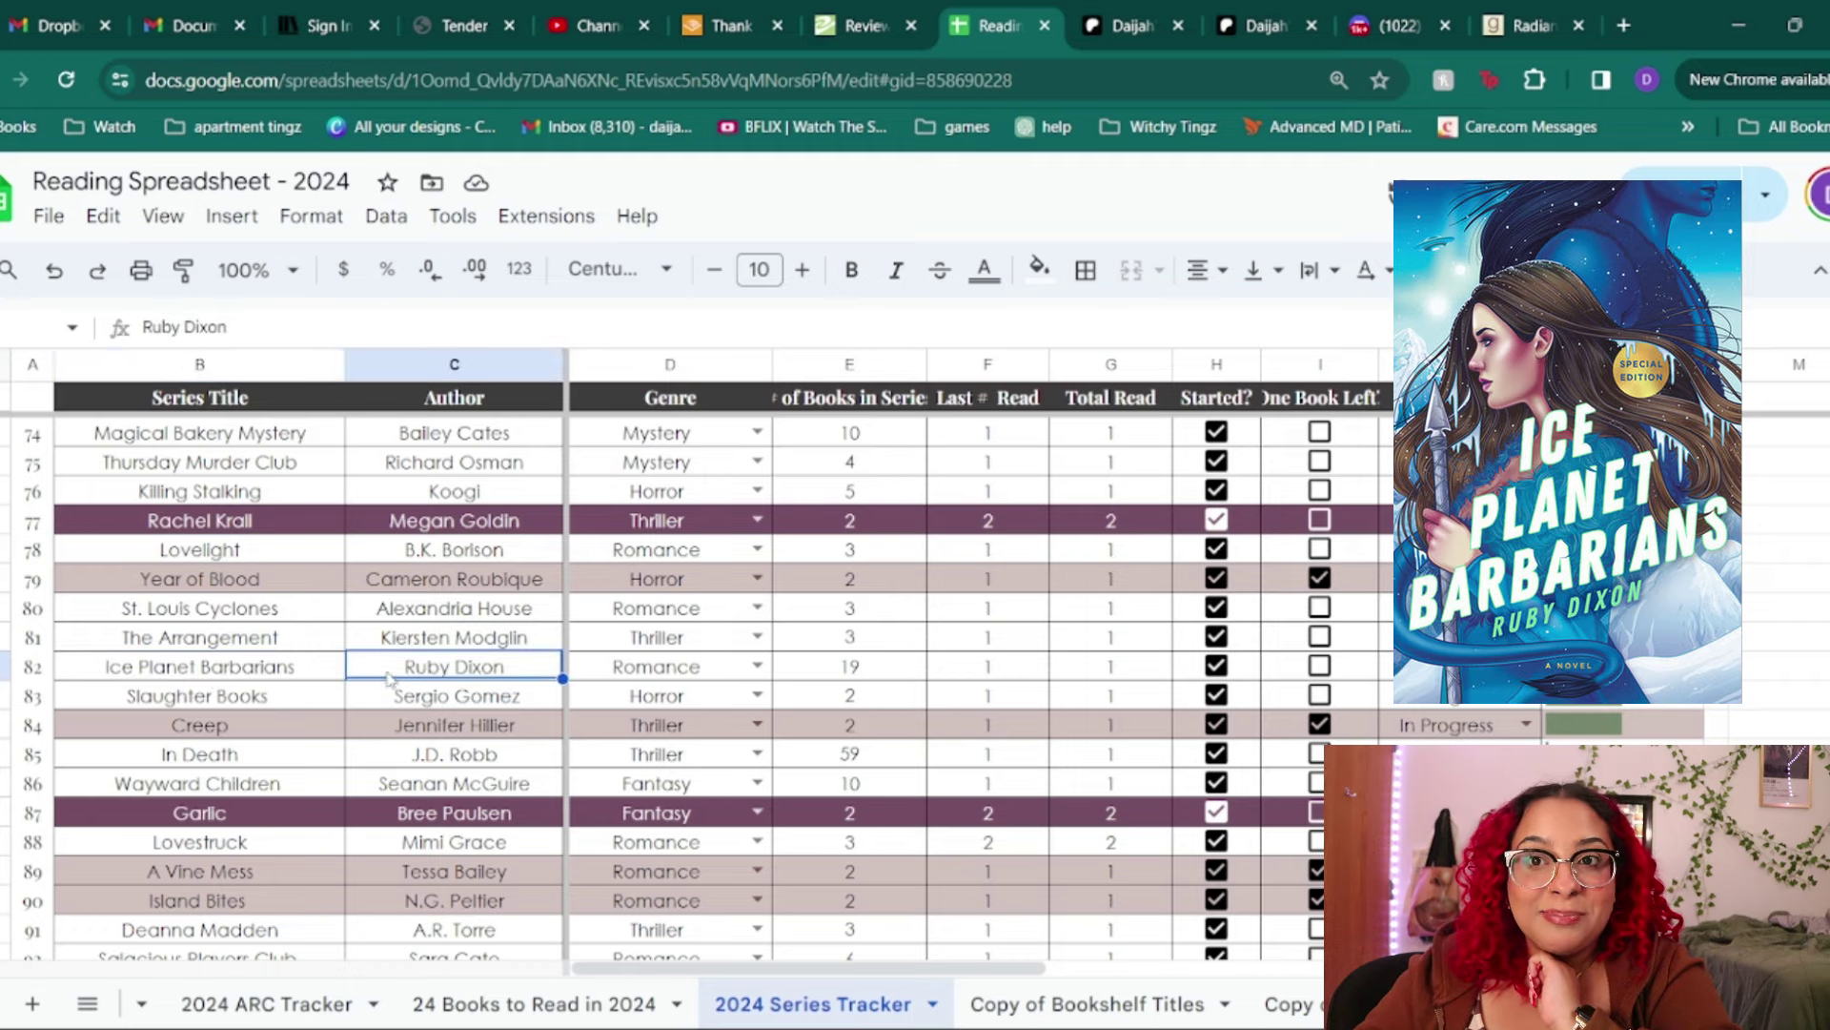
pyautogui.click(339, 679)
pyautogui.click(400, 675)
pyautogui.click(806, 674)
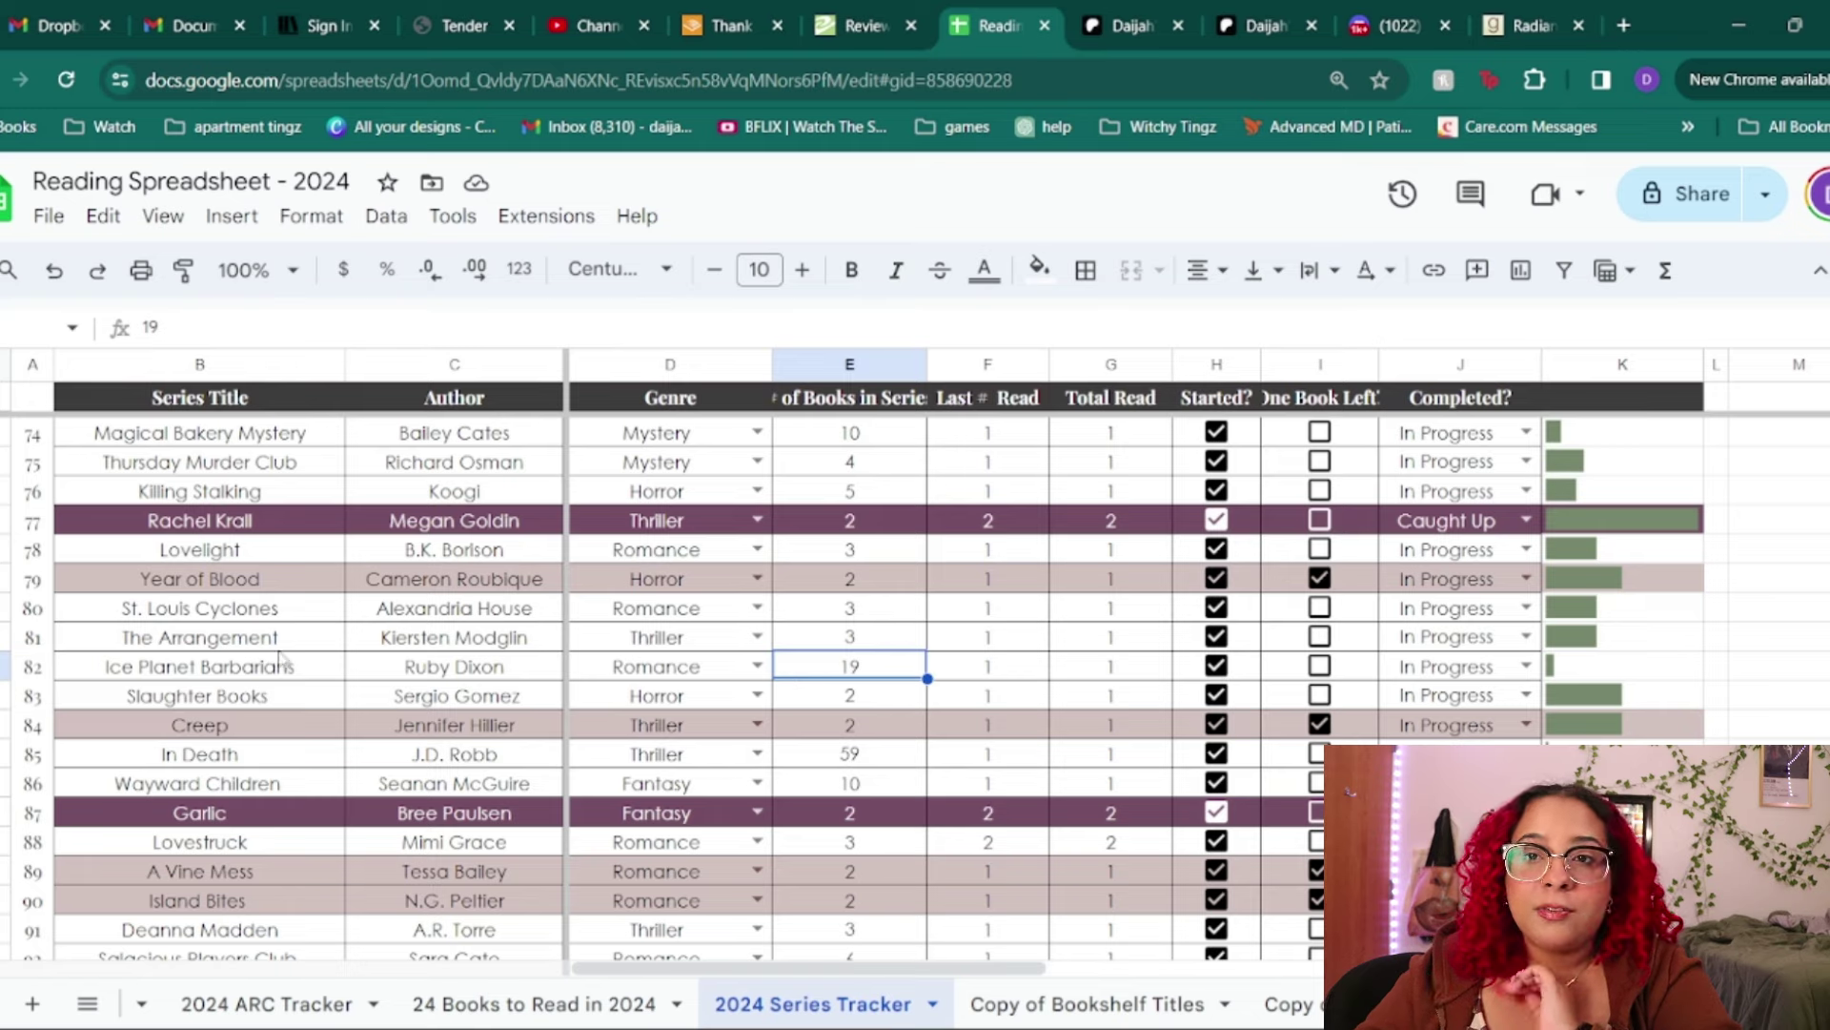
pyautogui.moveTo(303, 657); pyautogui.dragTo(478, 687)
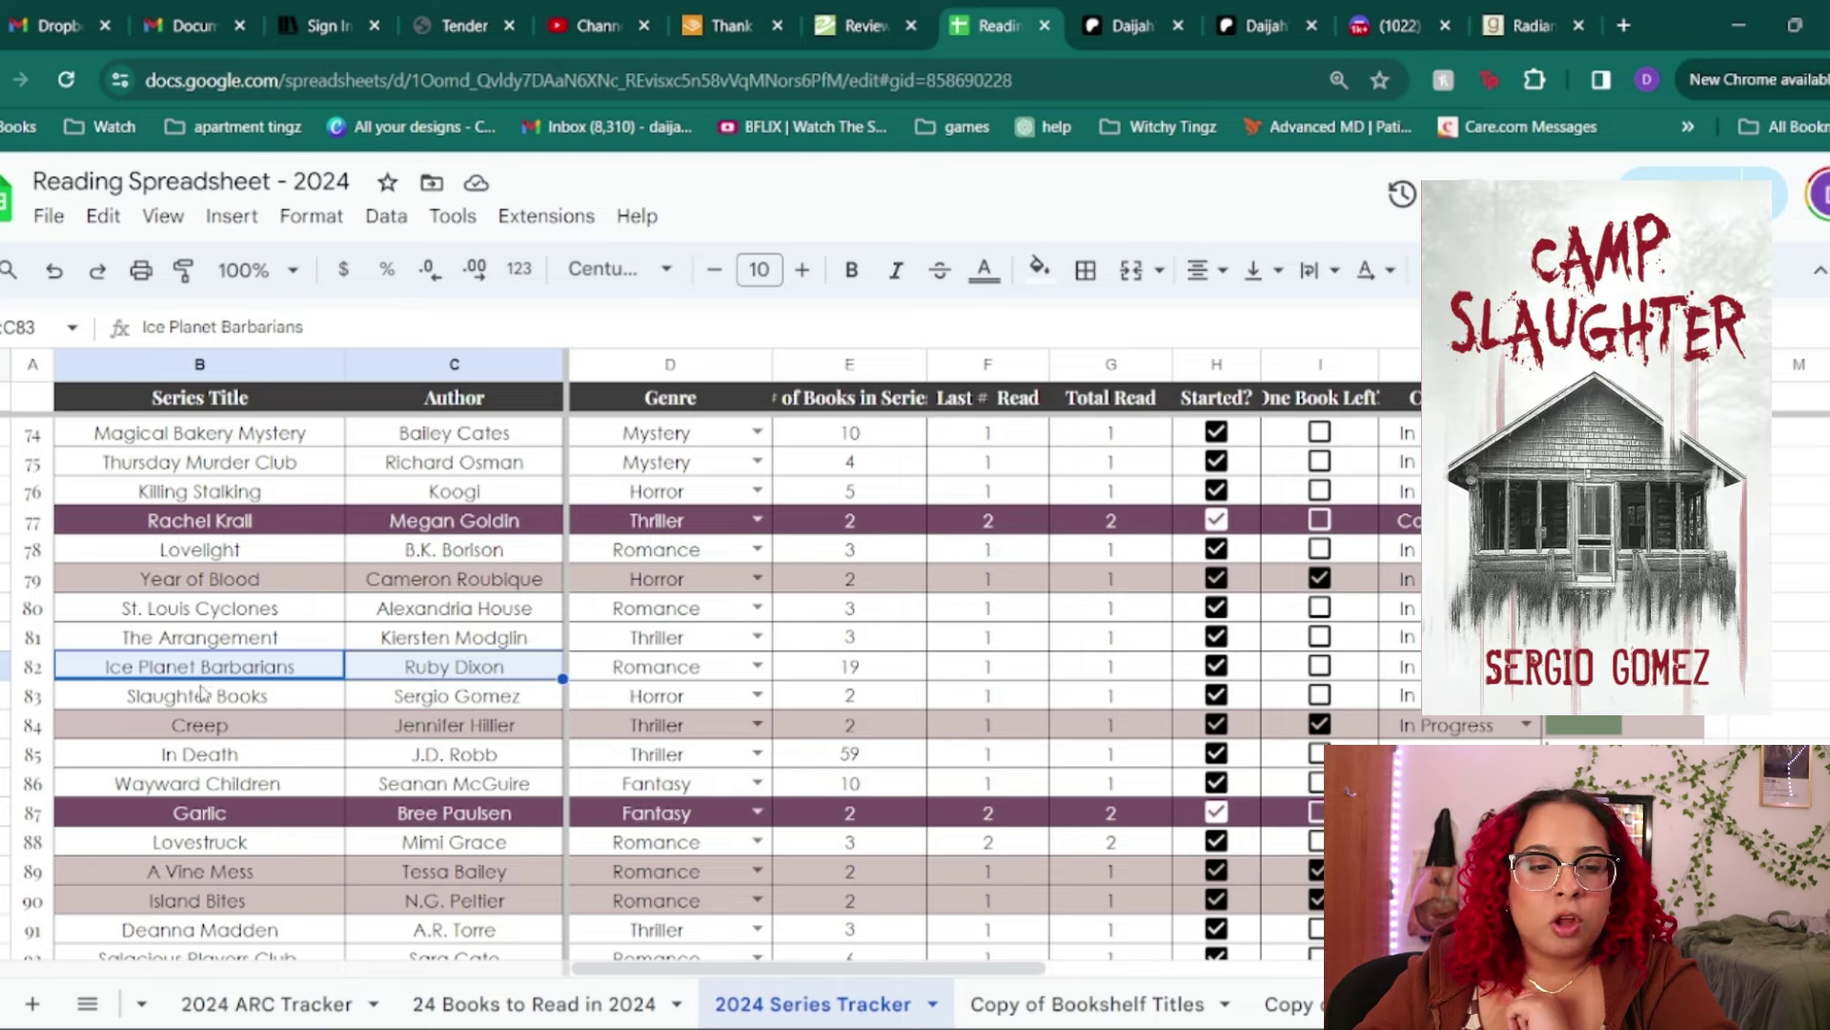
# - Fill the Slaughter Books row with dusty pink and tick One Book Left for the series
pyautogui.moveTo(134, 703); pyautogui.dragTo(372, 702)
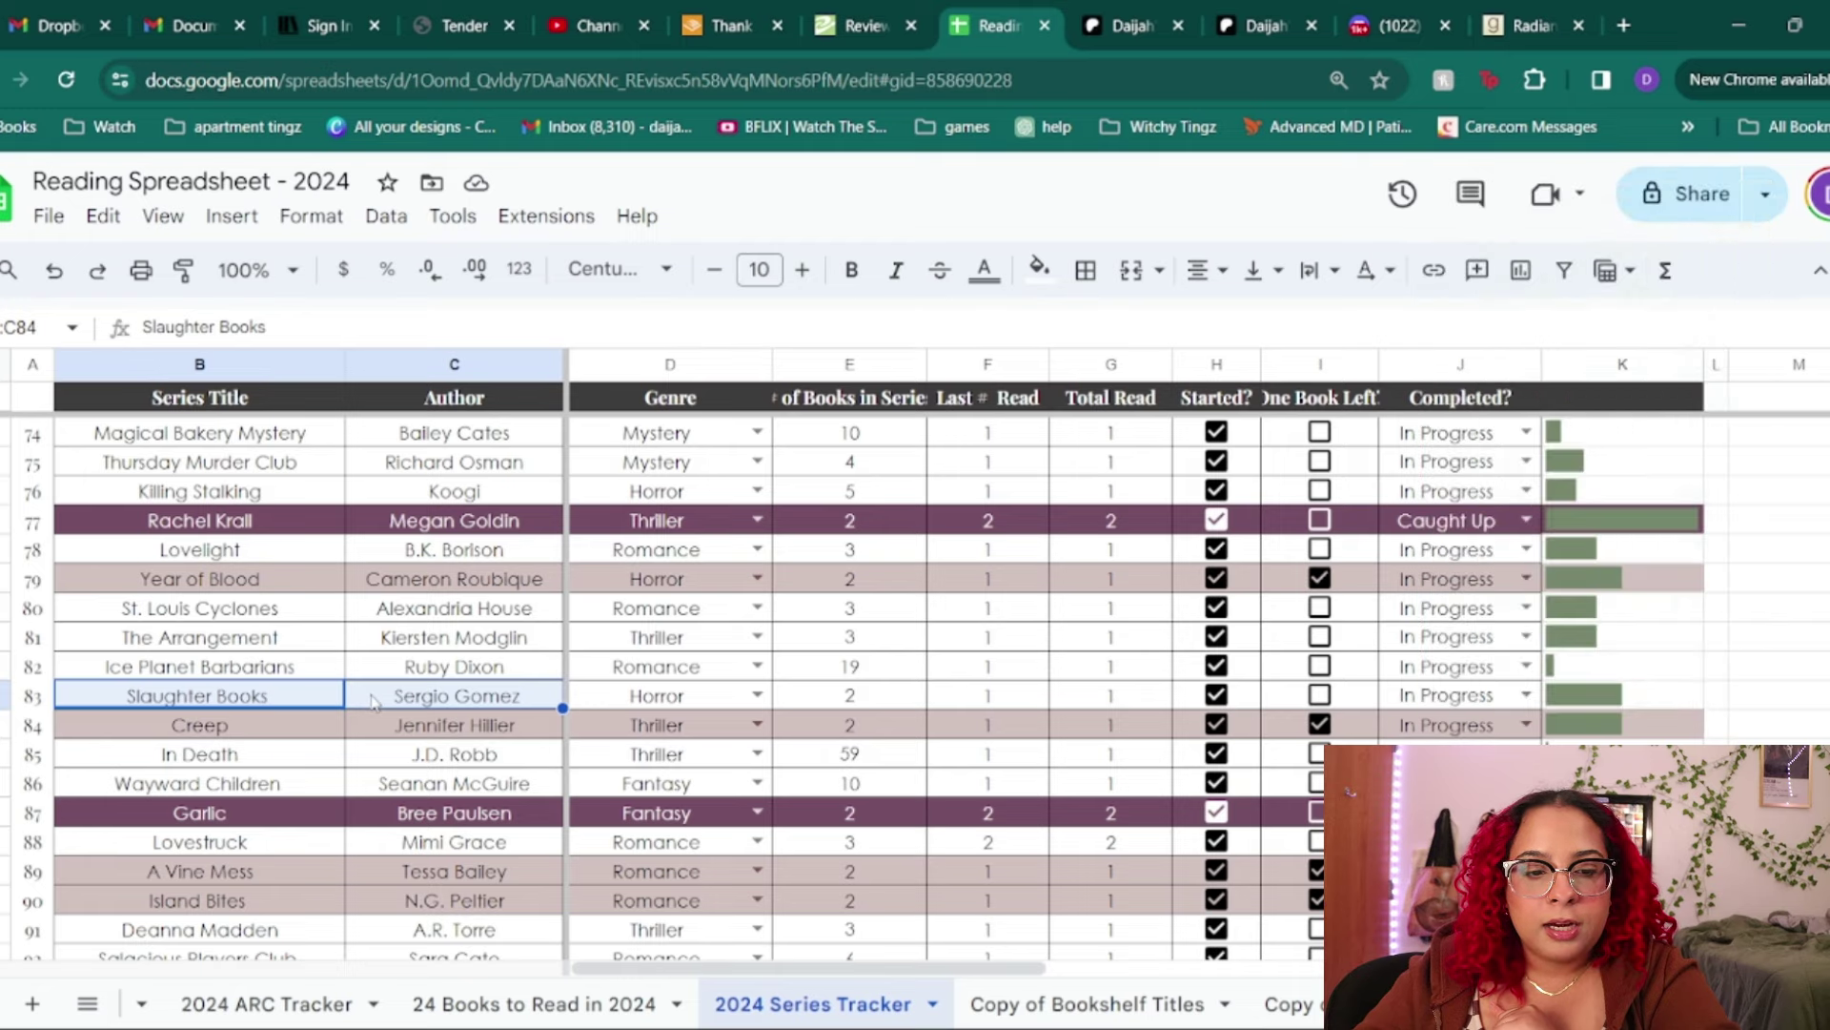
pyautogui.click(305, 701)
pyautogui.click(381, 703)
pyautogui.moveTo(291, 711); pyautogui.dragTo(1620, 705)
pyautogui.click(1039, 270)
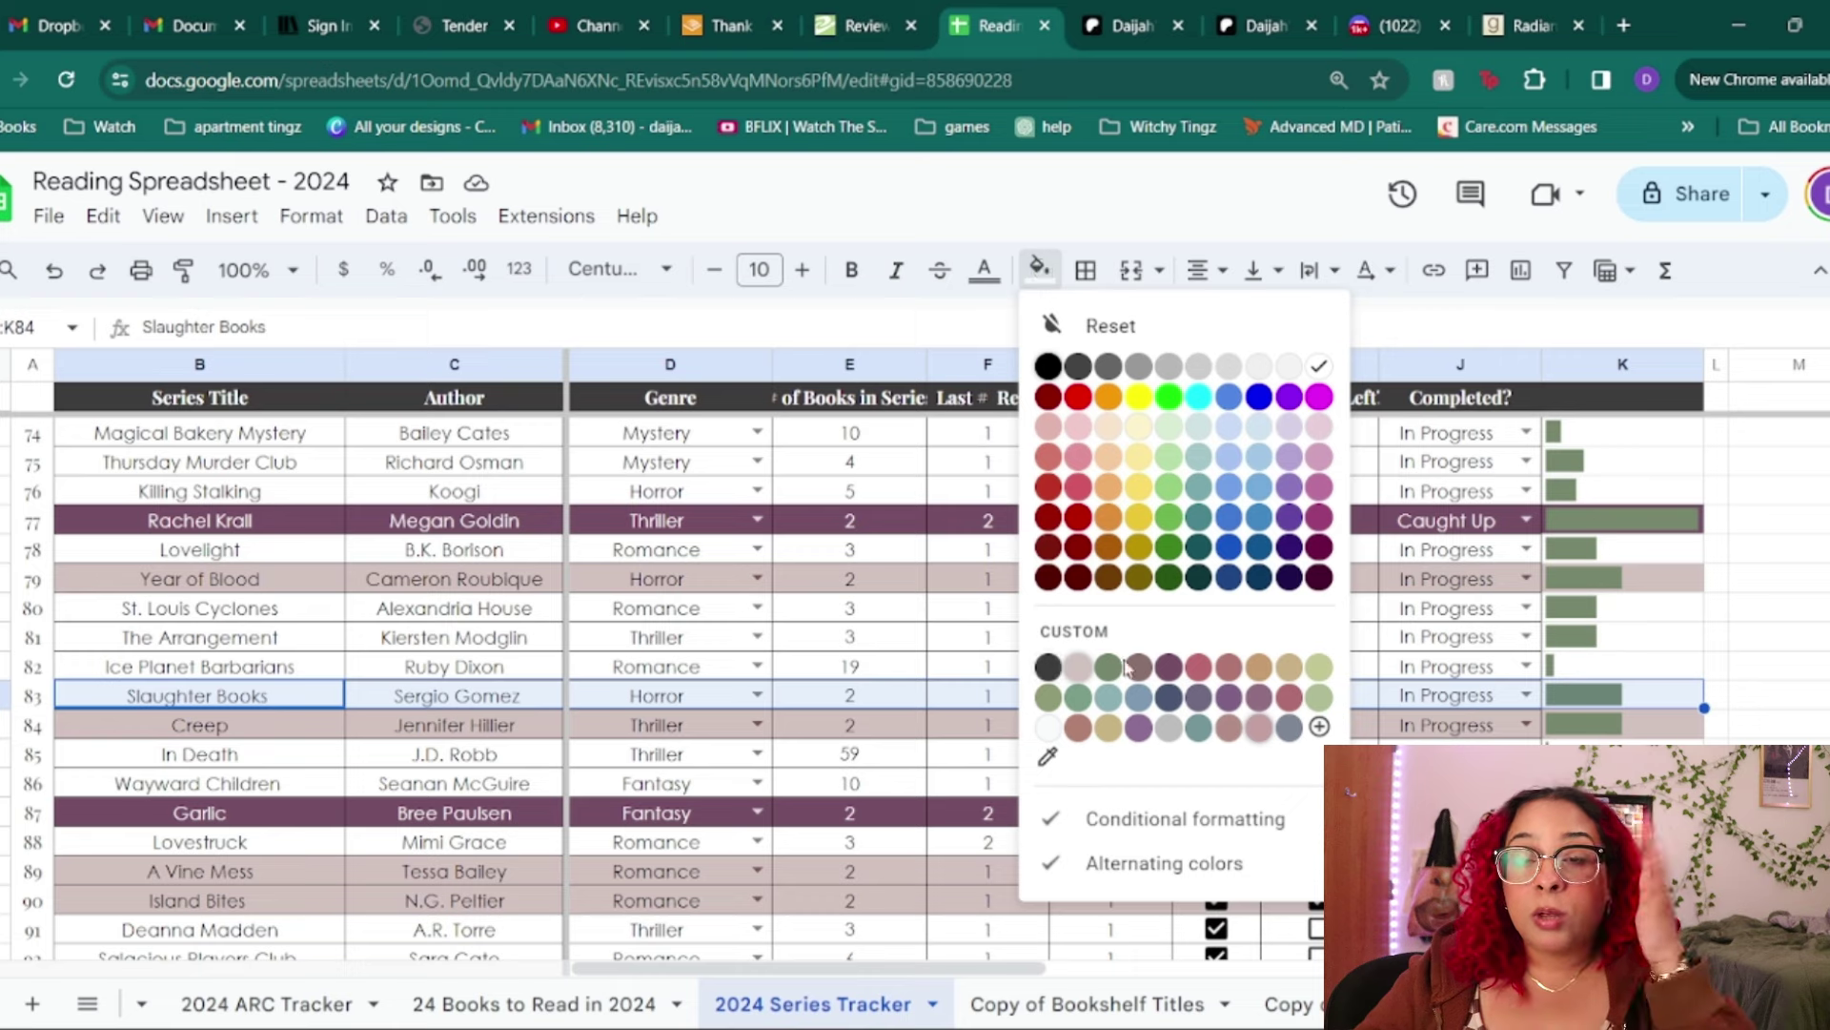
pyautogui.click(1085, 669)
pyautogui.click(1319, 696)
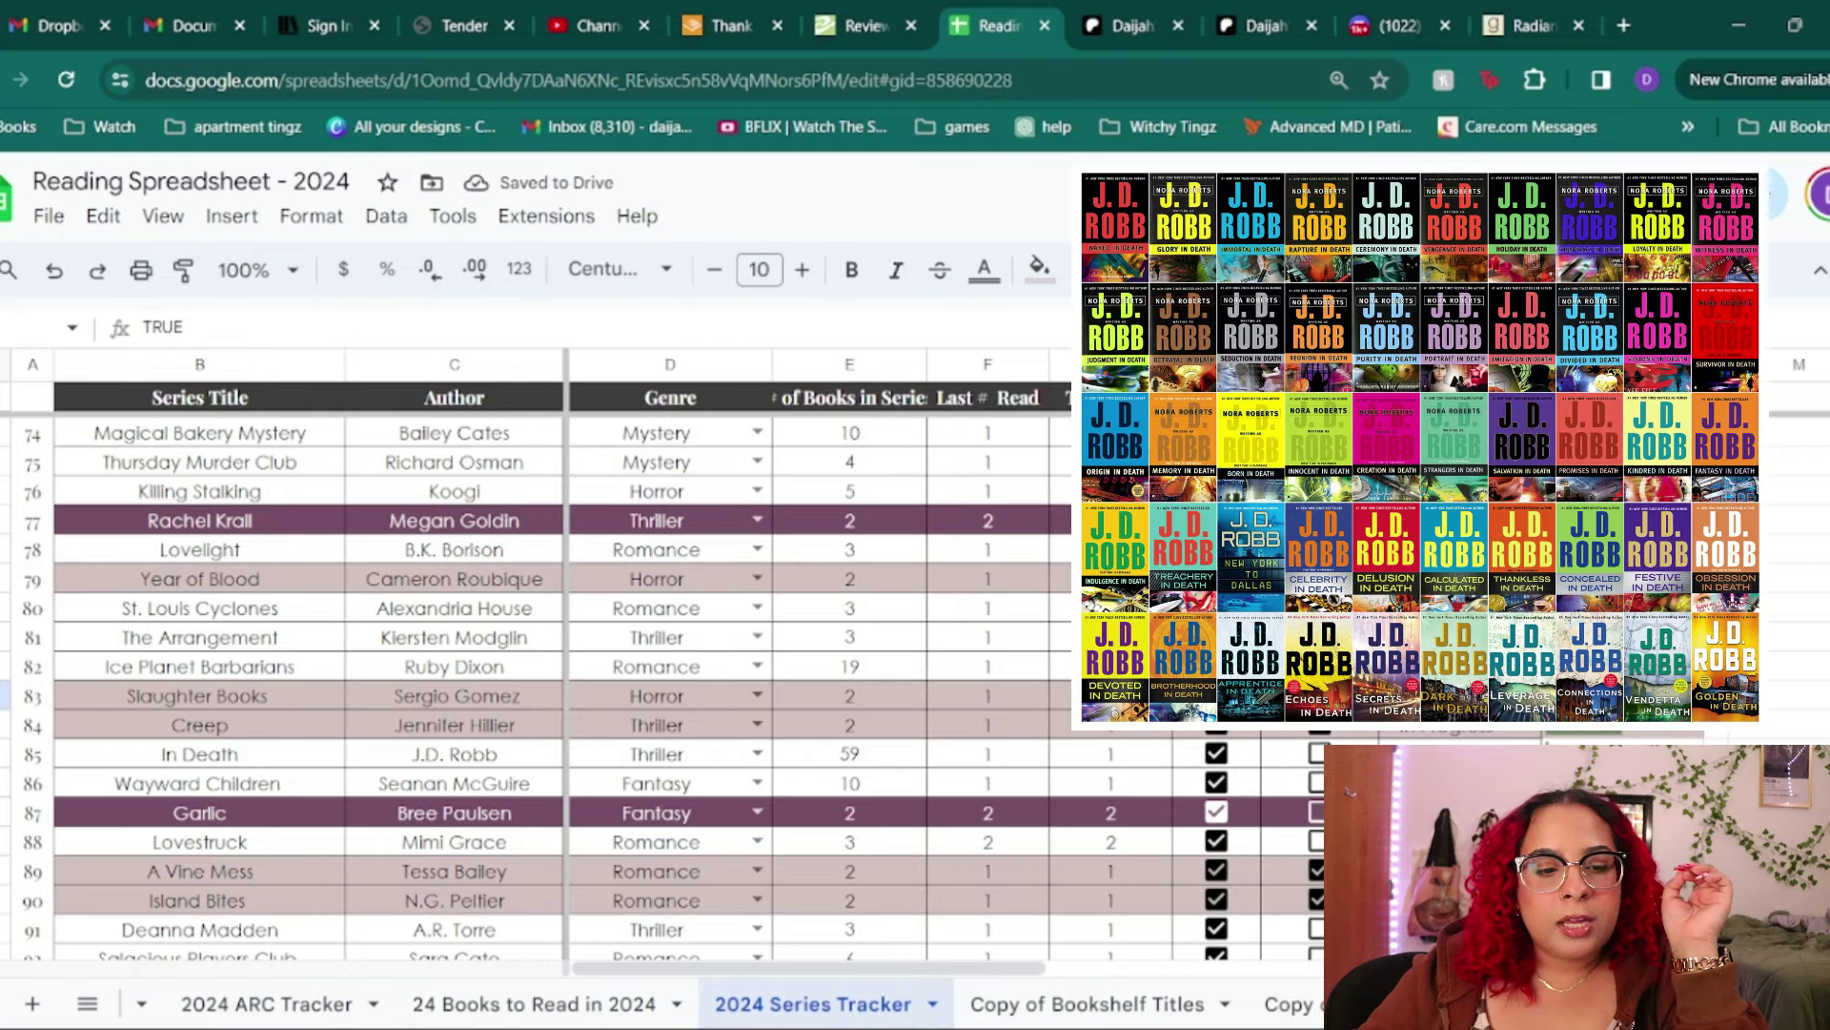
# - Review the entries for In Death and Wayward Children, checking the number of books in each series
pyautogui.moveTo(196, 758); pyautogui.dragTo(457, 758)
pyautogui.click(903, 756)
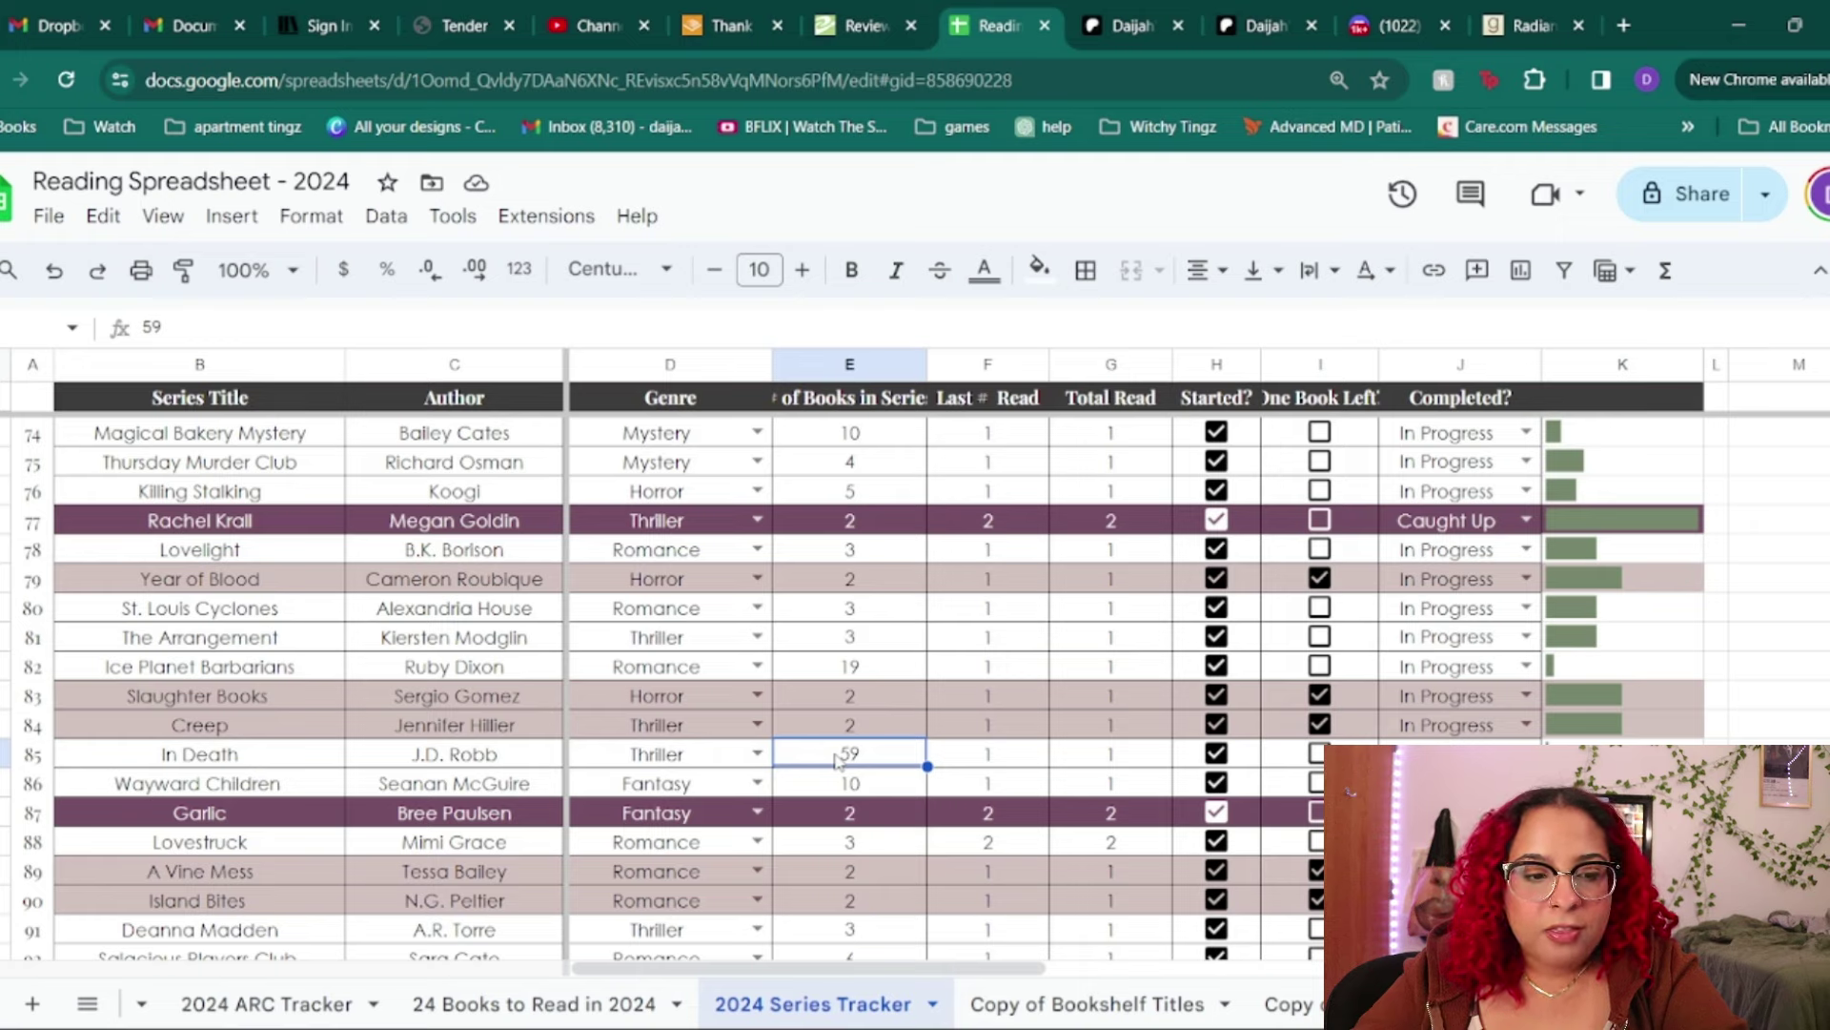
pyautogui.click(1622, 753)
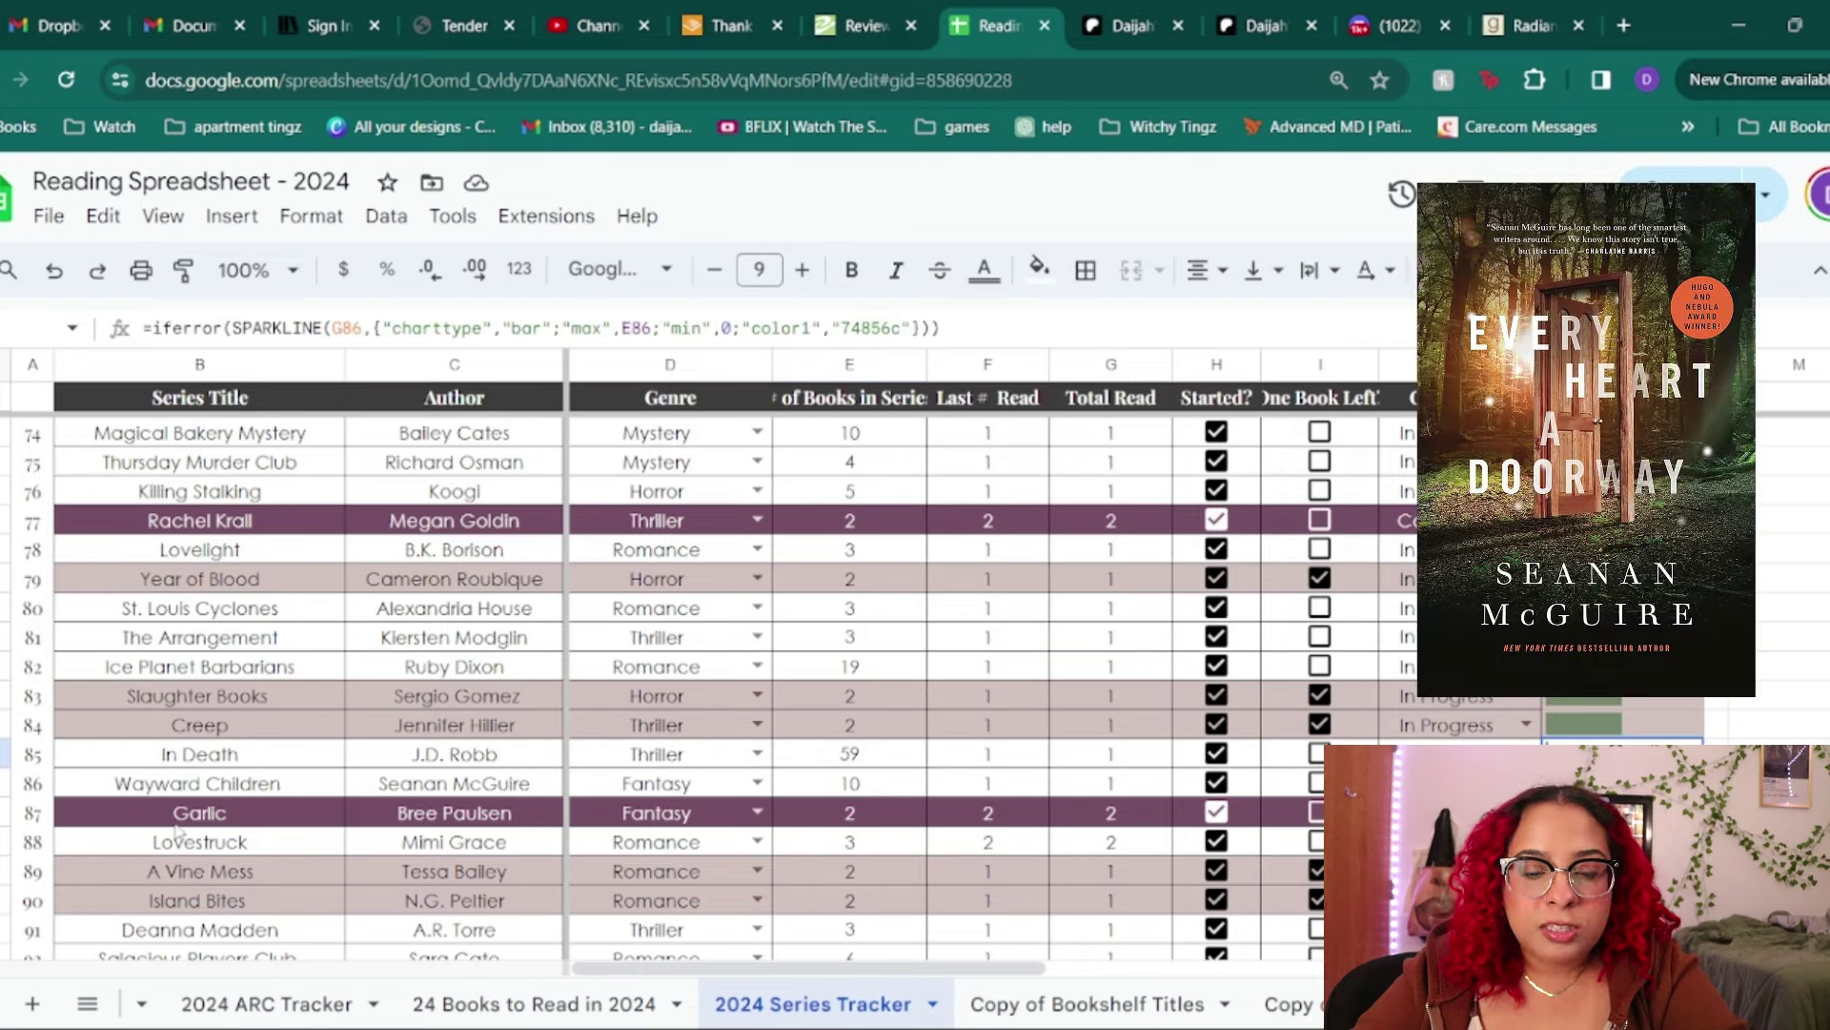
pyautogui.moveTo(200, 787); pyautogui.dragTo(405, 793)
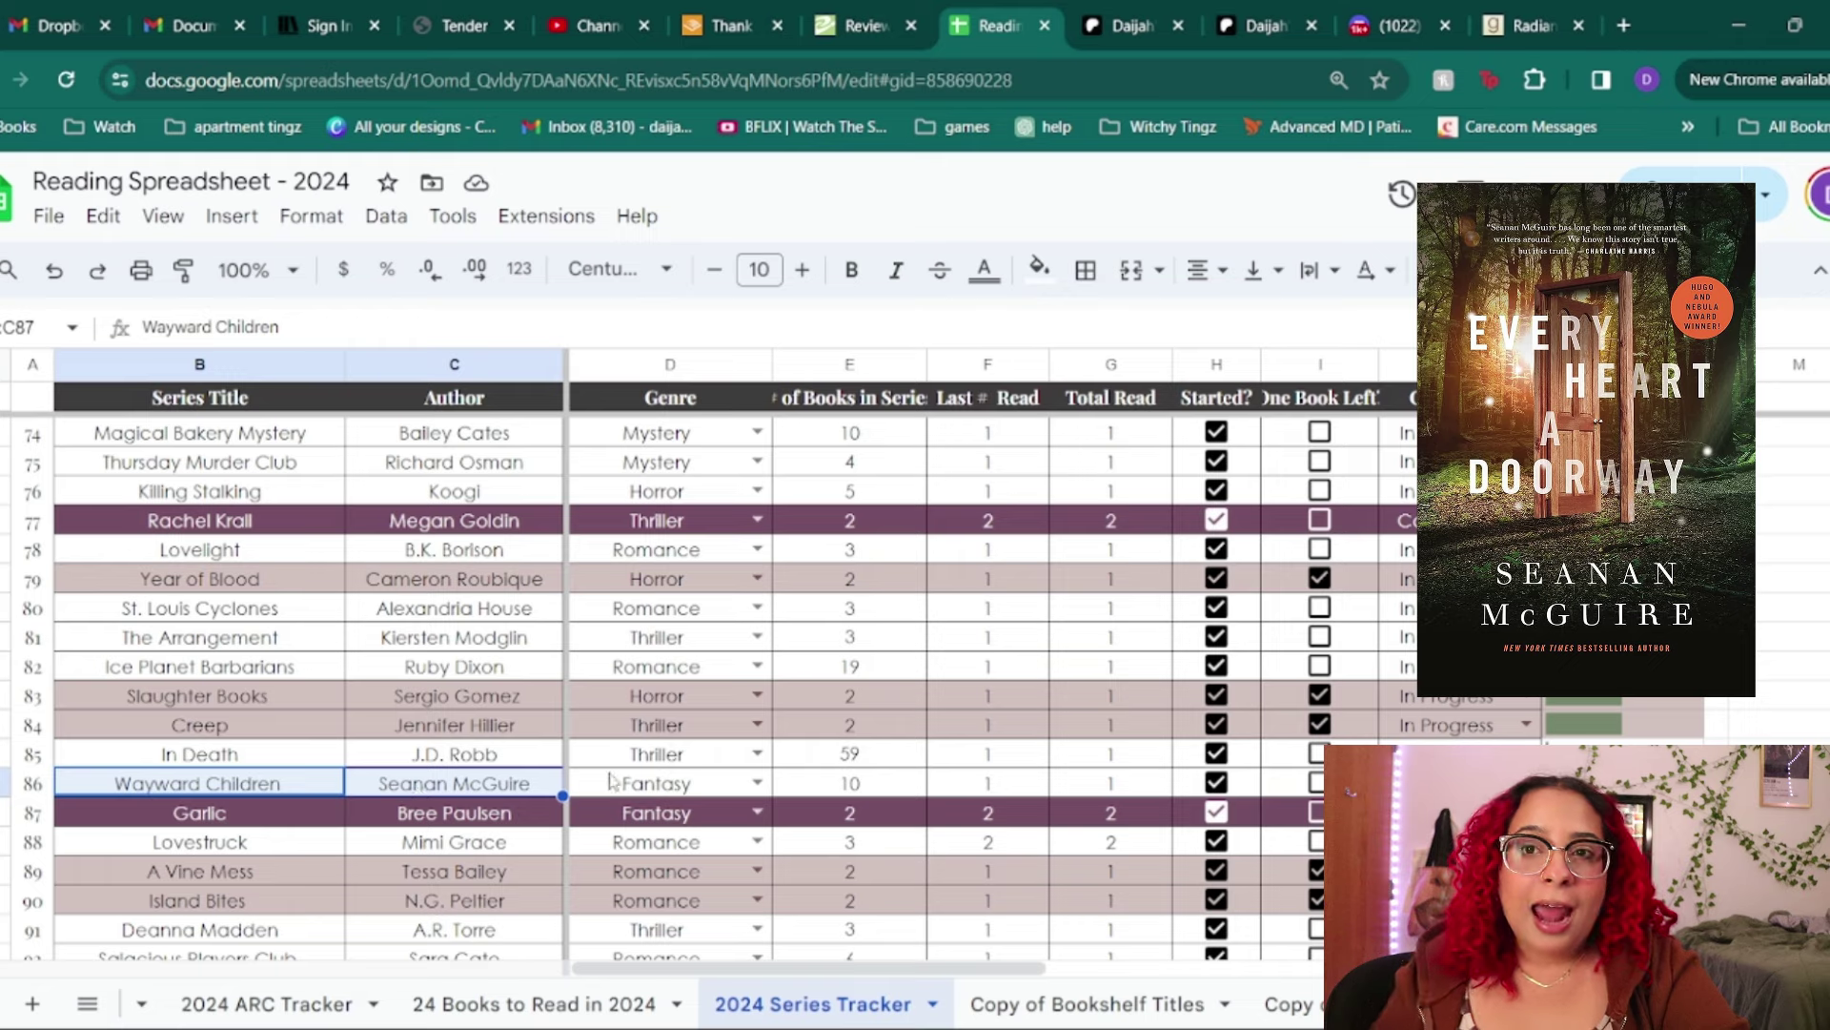
pyautogui.click(888, 790)
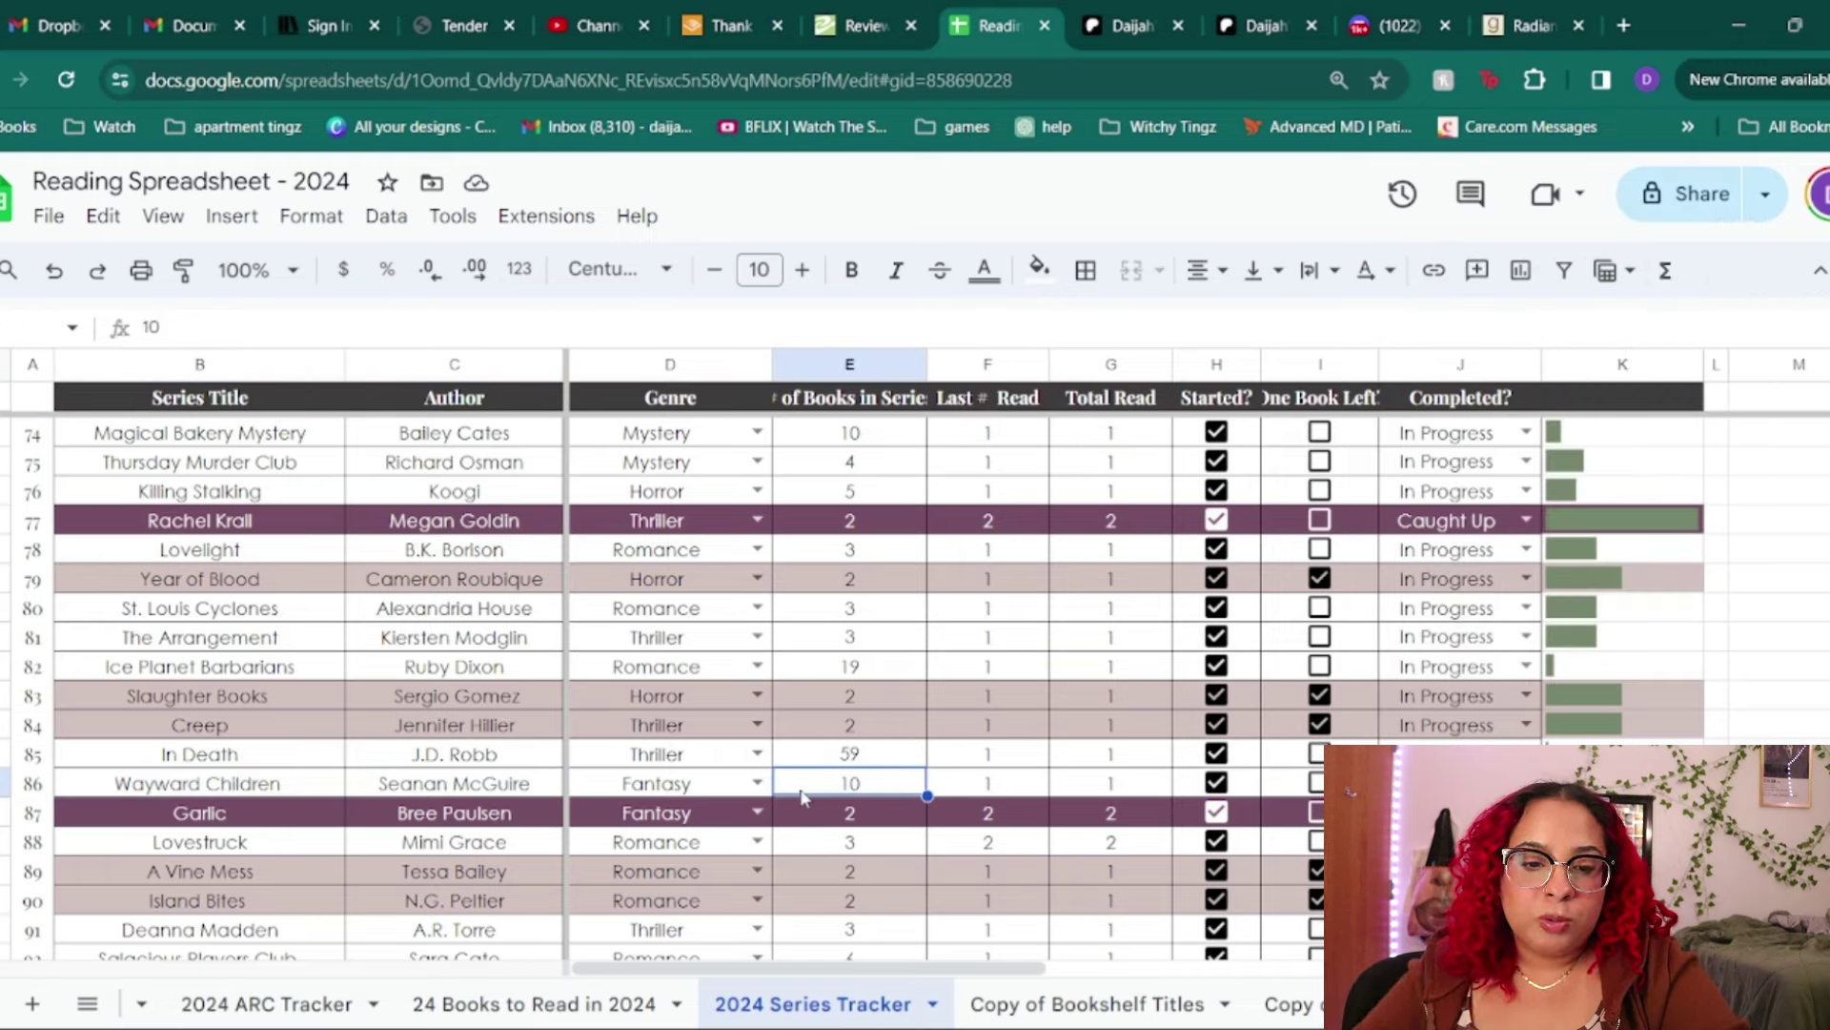
pyautogui.moveTo(200, 787); pyautogui.dragTo(371, 796)
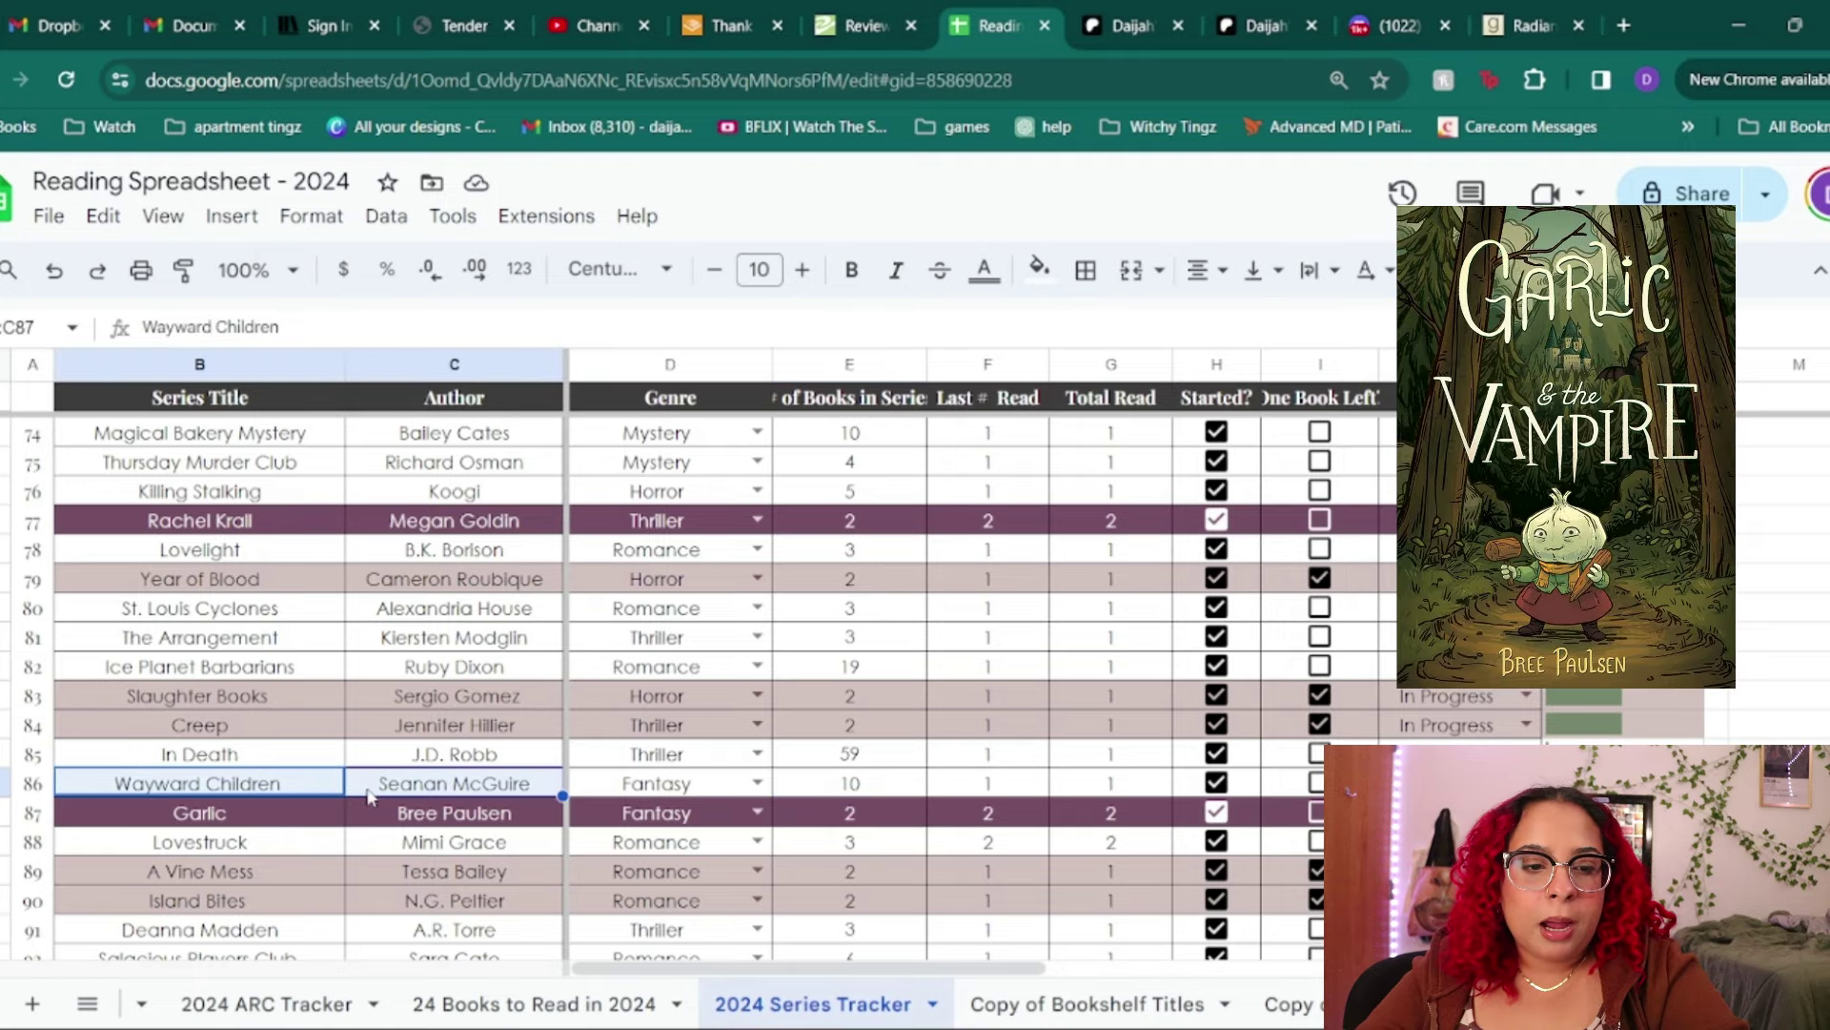
# - Set the completion status of the Garlic series to Completed
pyautogui.scroll(-2, 250, 818)
pyautogui.moveTo(254, 641); pyautogui.dragTo(443, 648)
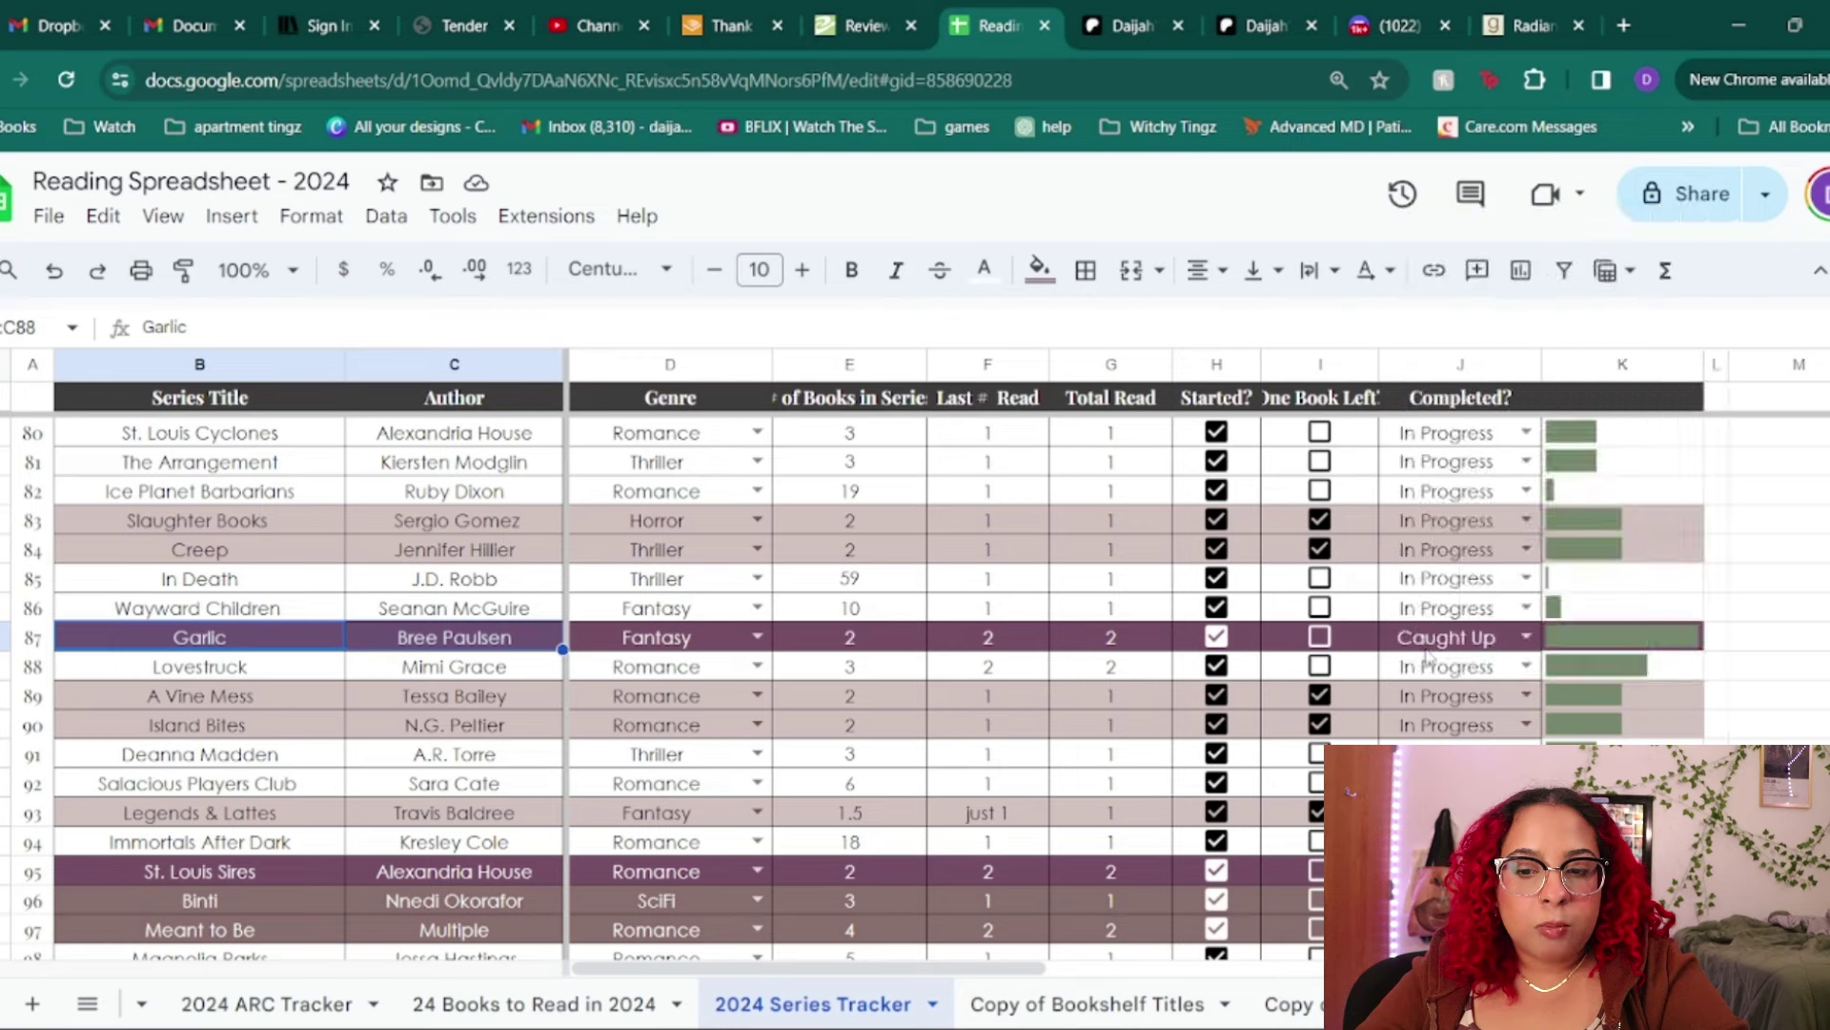
pyautogui.click(1524, 637)
pyautogui.click(1433, 669)
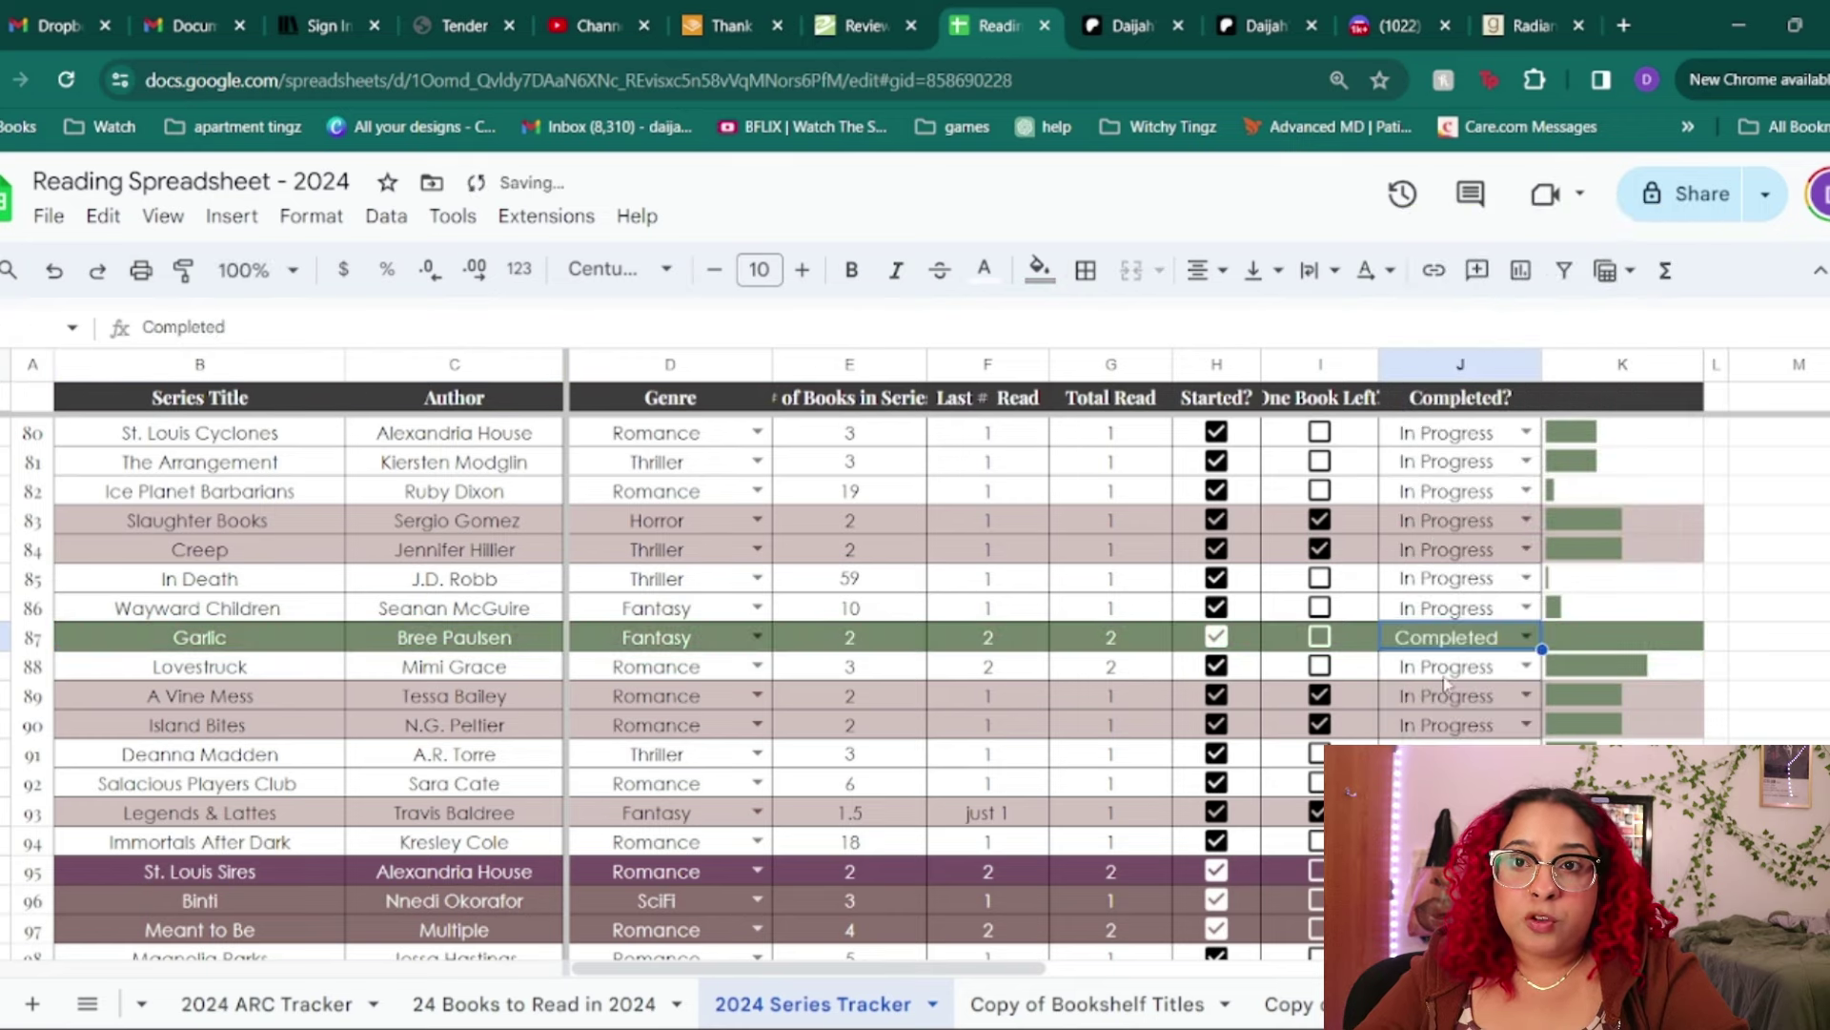
pyautogui.press('Right')
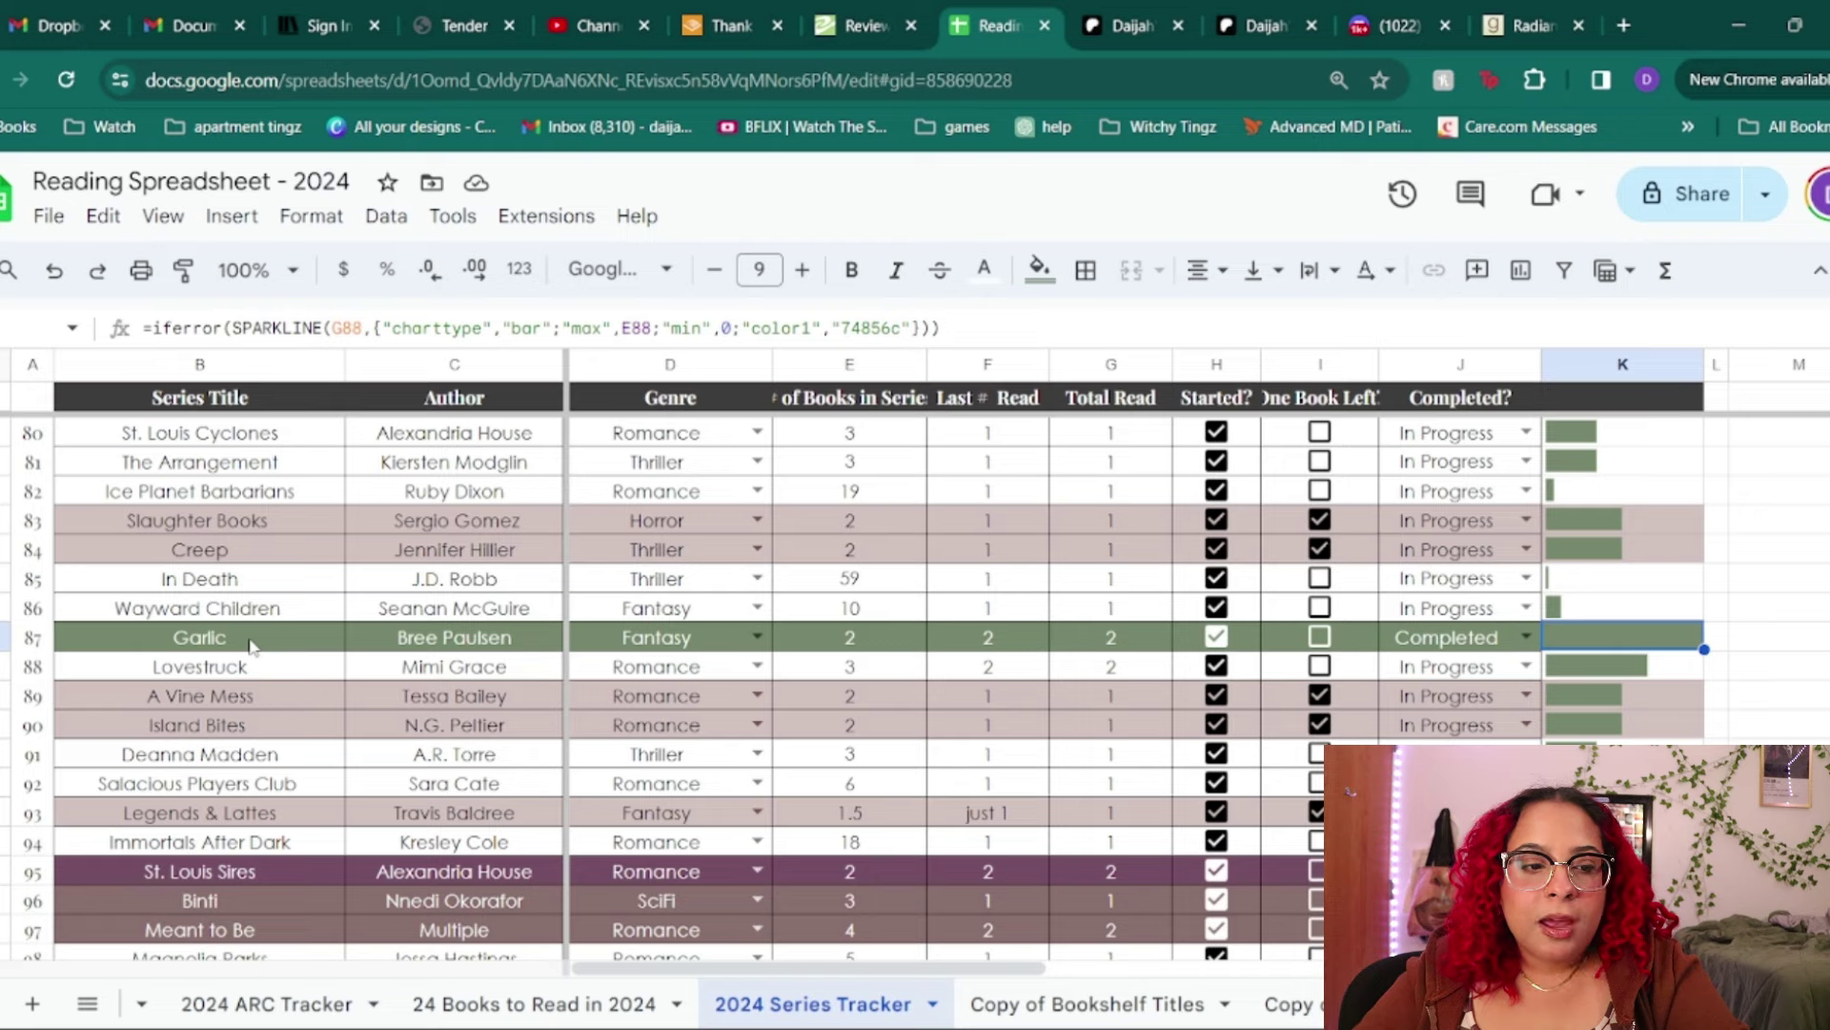
# - Review the Lovestruck entry and copy its series title and author
pyautogui.scroll(-1, 243, 650)
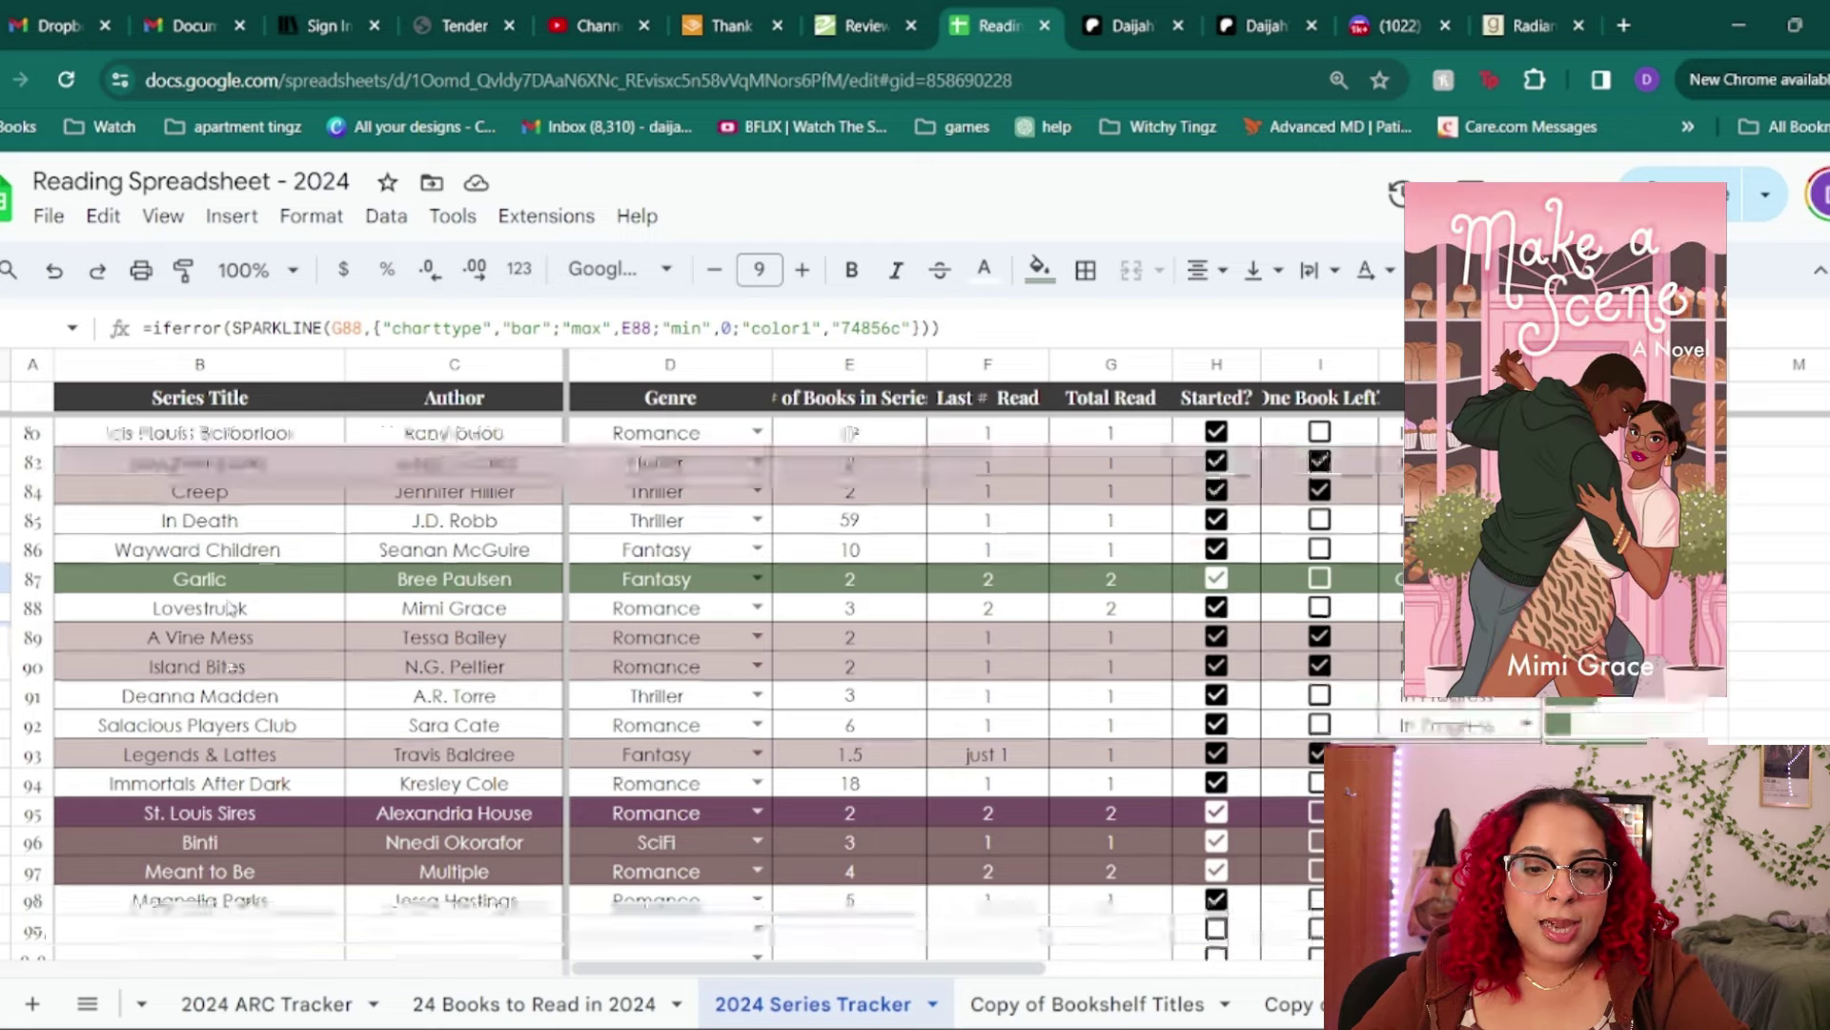
pyautogui.click(167, 610)
pyautogui.click(455, 610)
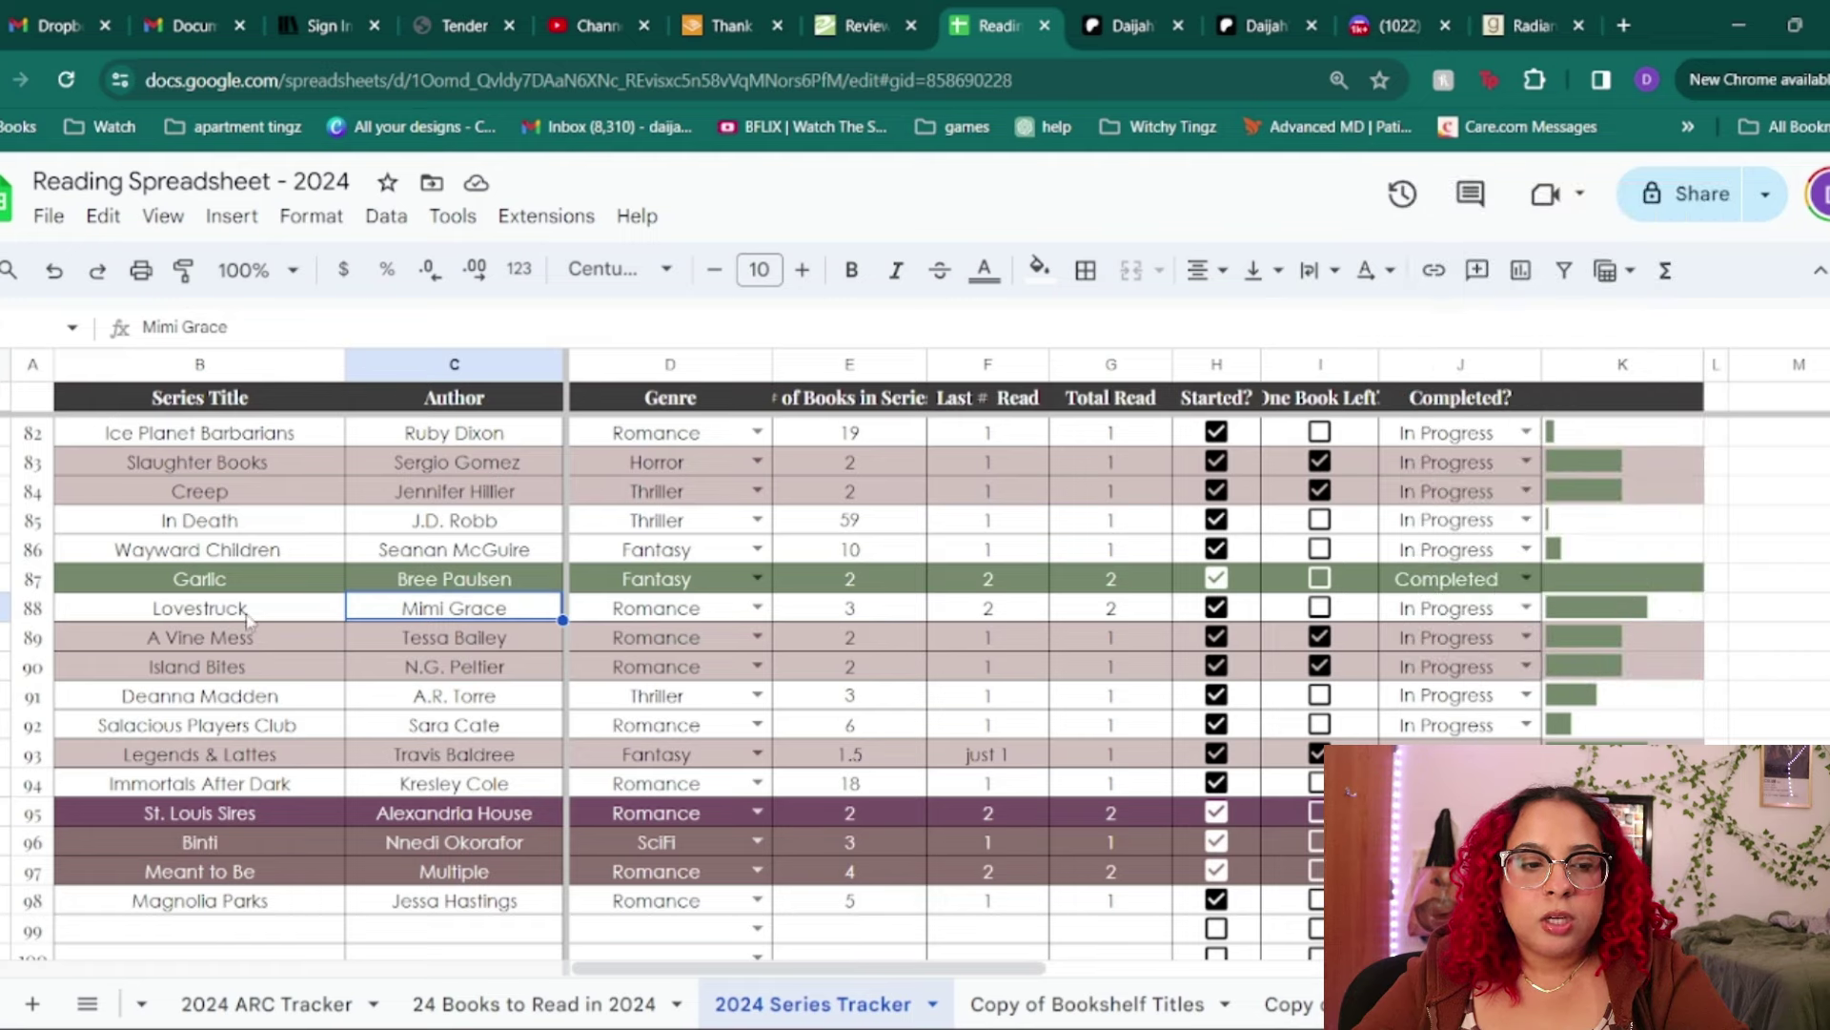
pyautogui.moveTo(248, 620); pyautogui.dragTo(455, 610)
pyautogui.hotkey('ctrl', 'c')
# - Tick One Book Left for Lovestruck and fill its row with dusty pink
pyautogui.click(1320, 607)
pyautogui.moveTo(200, 609); pyautogui.dragTo(1663, 610)
pyautogui.click(1039, 268)
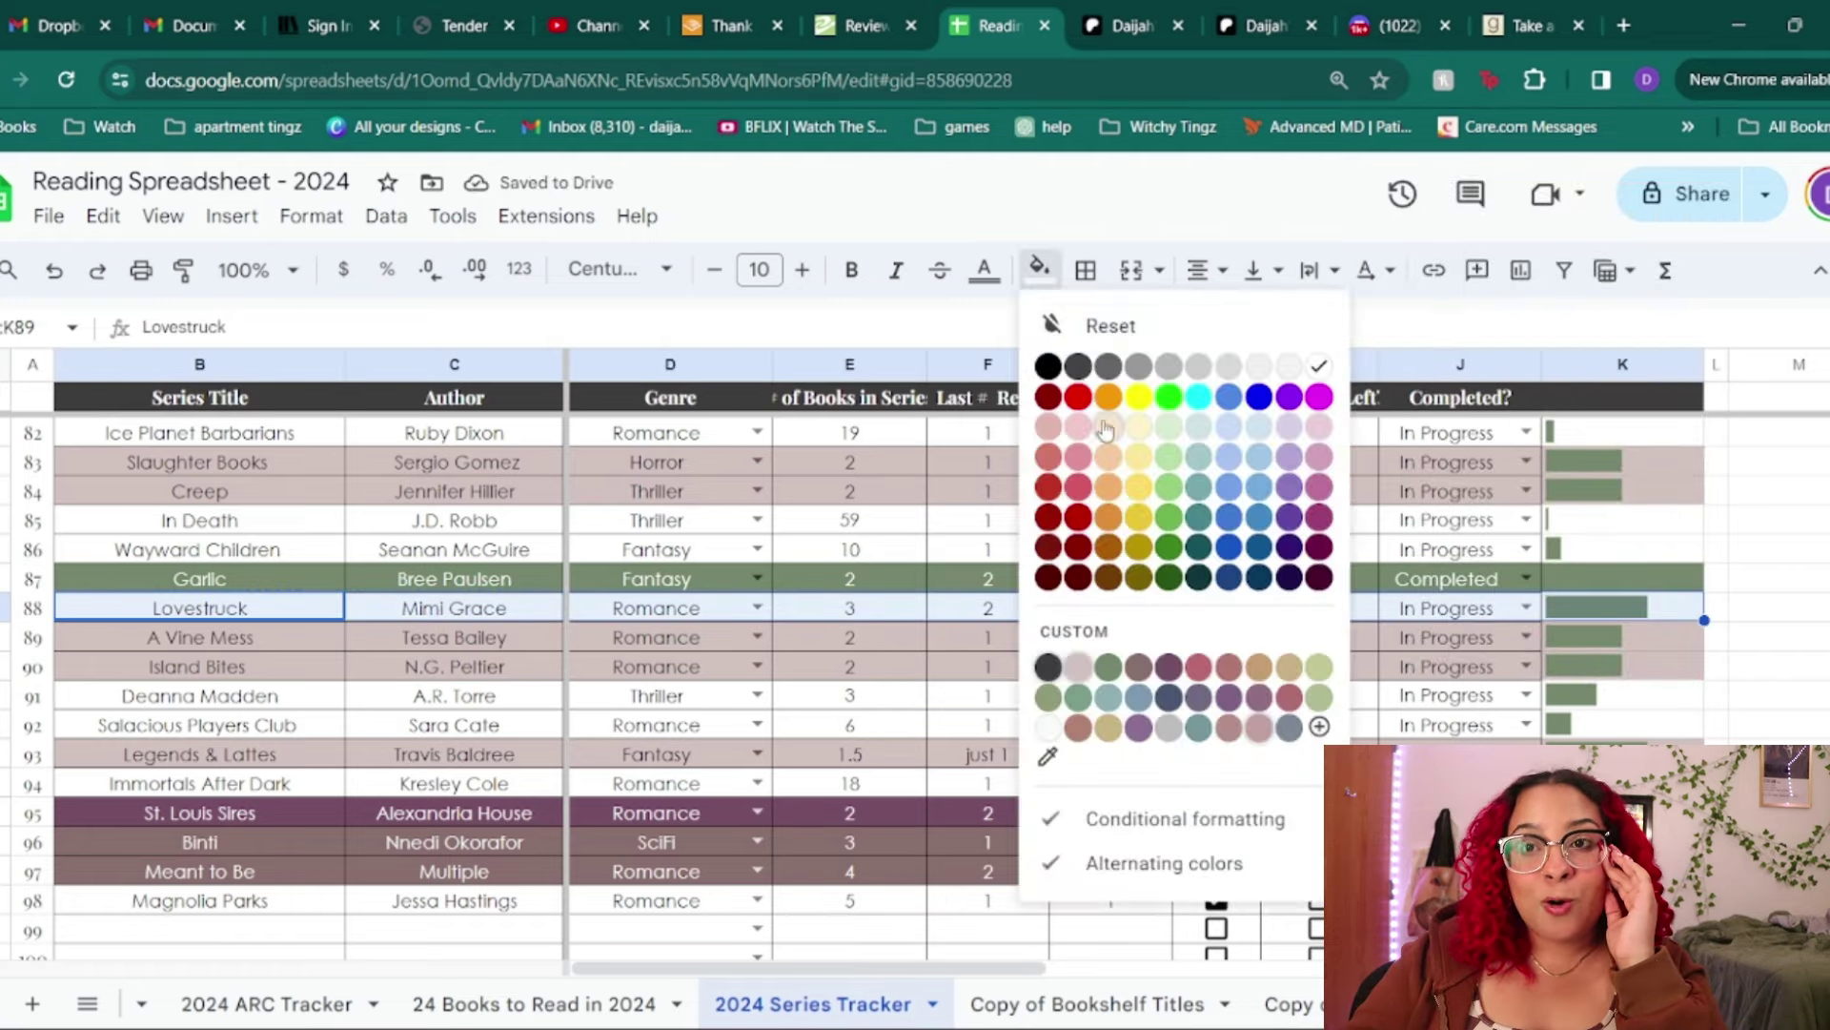
pyautogui.click(1093, 667)
pyautogui.click(632, 636)
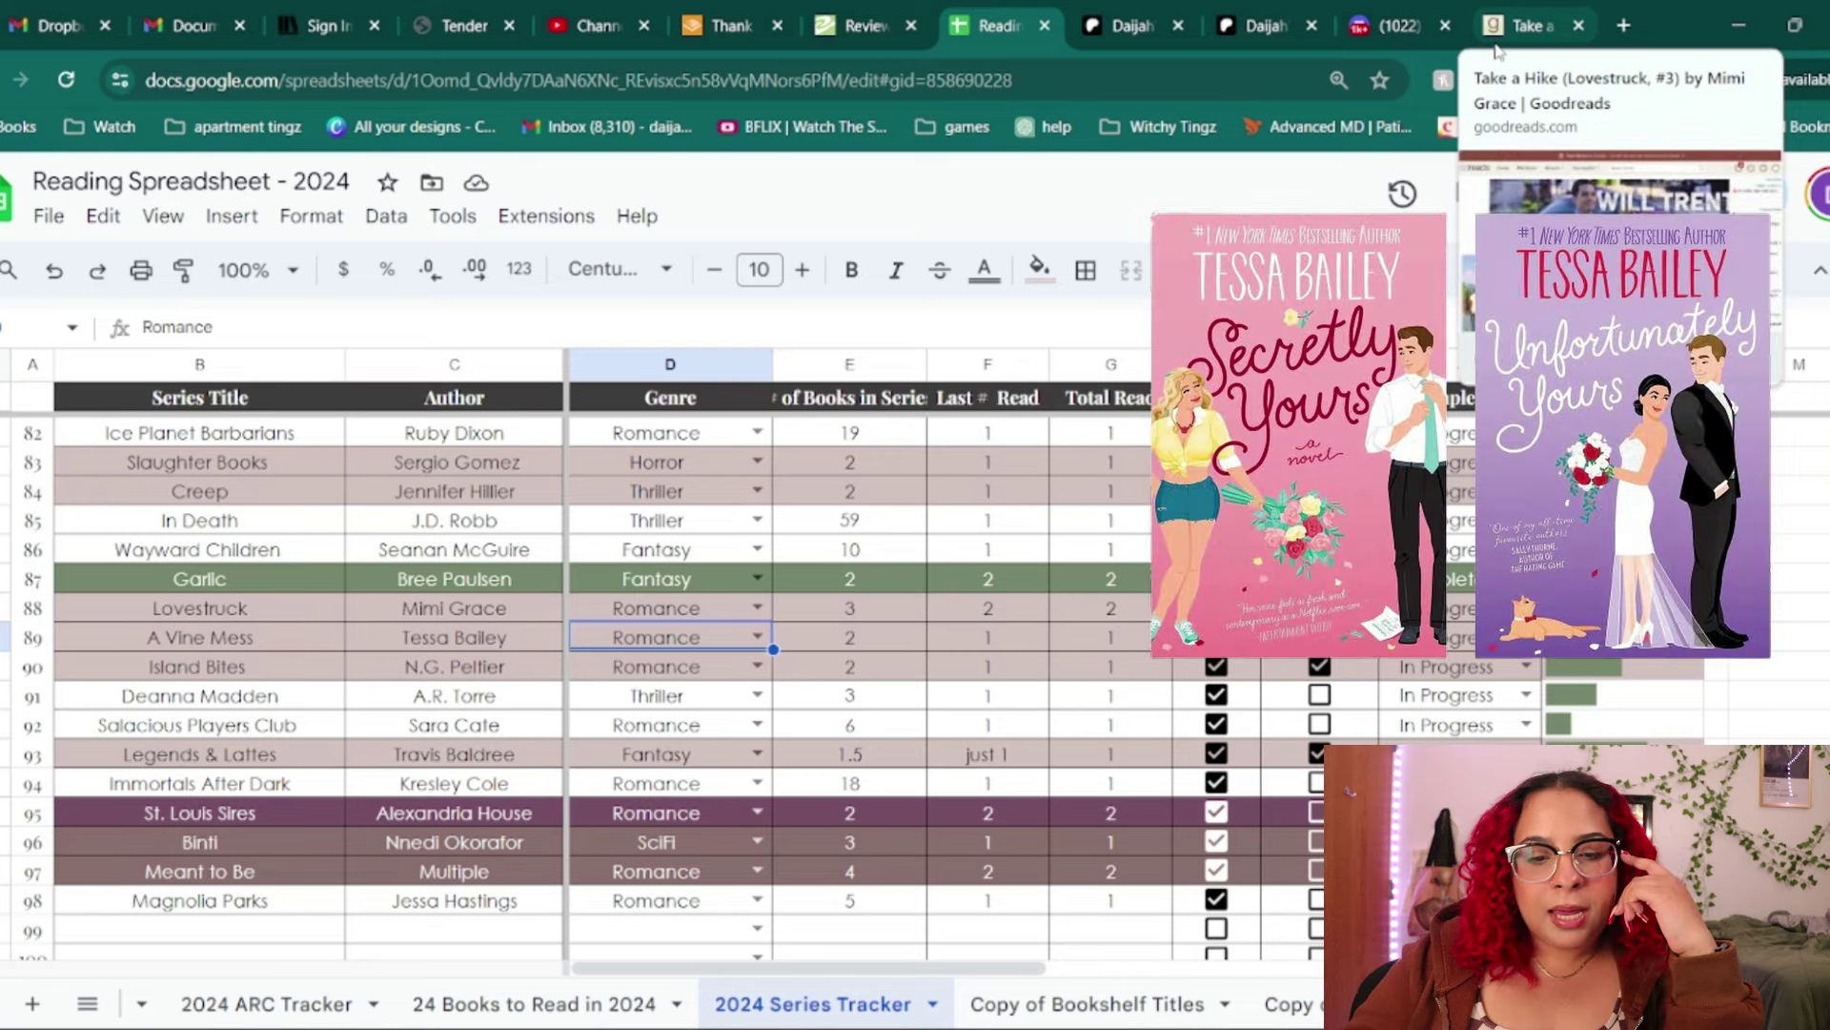
# - Review the entries for A Vine Mess, Island Bites, Deanna Madden and Salacious Players Club
pyautogui.moveTo(233, 637); pyautogui.dragTo(458, 637)
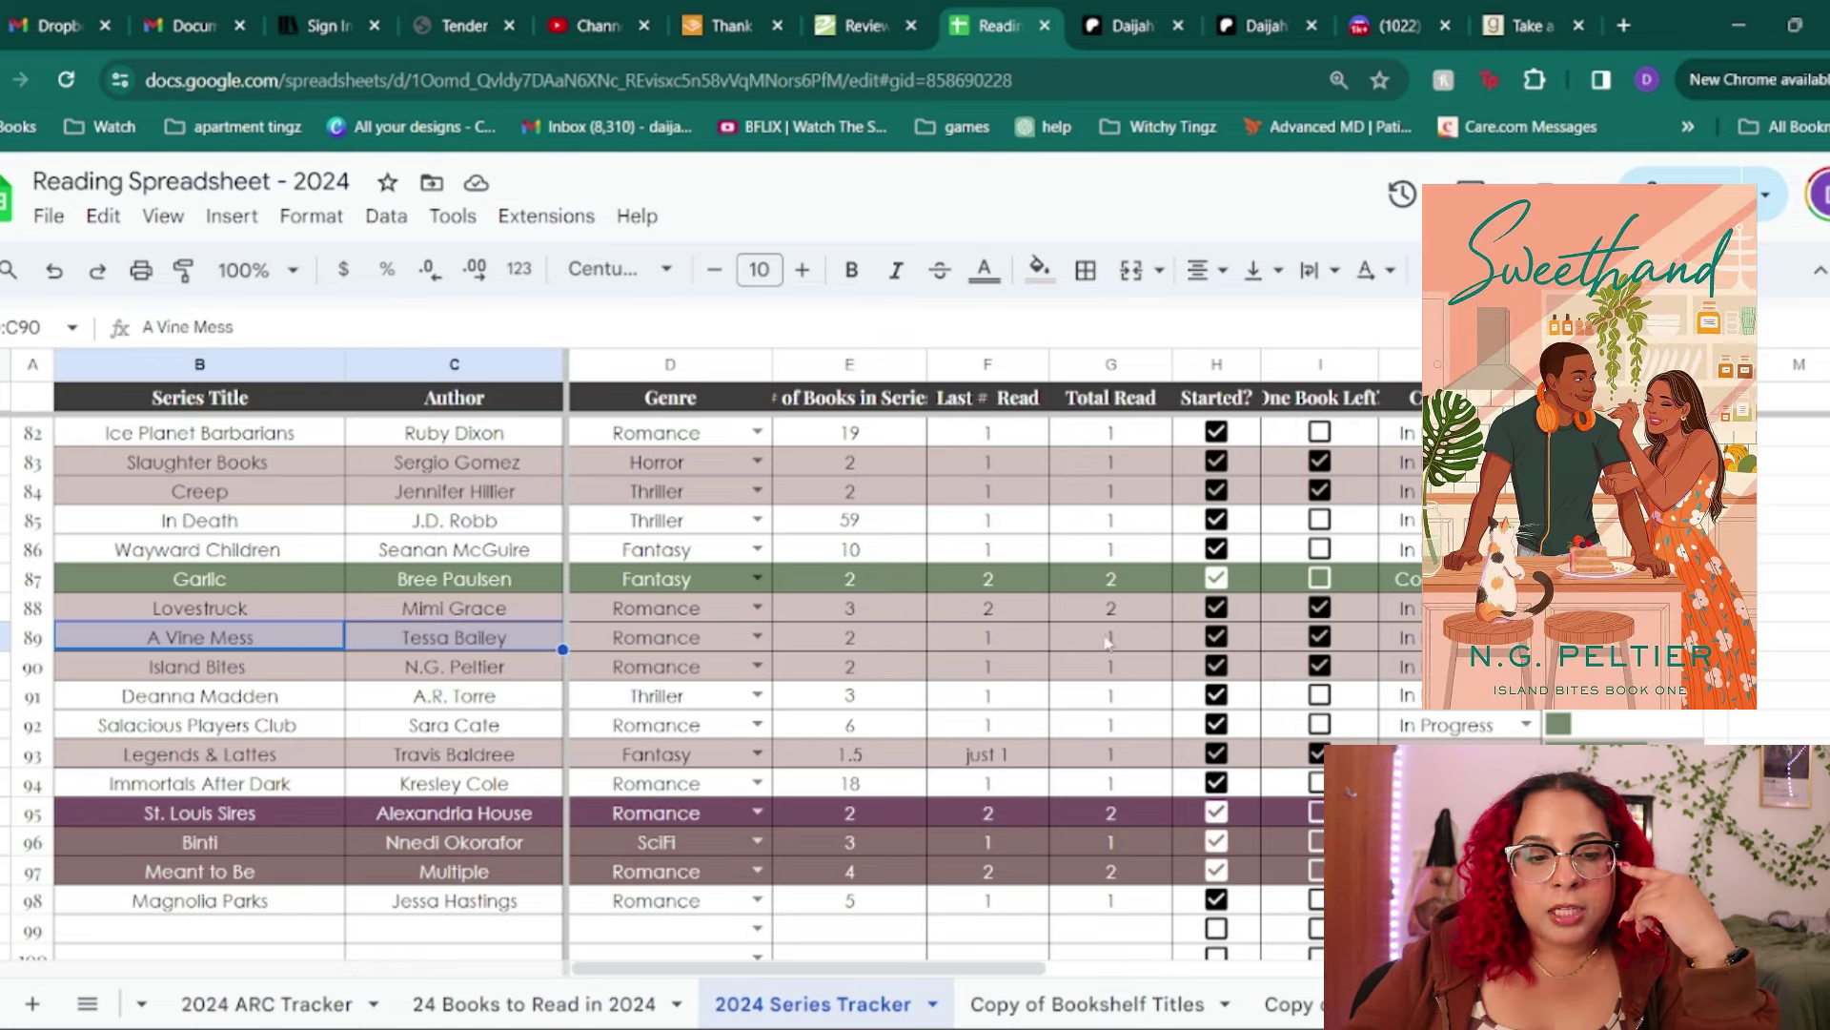
pyautogui.click(314, 676)
pyautogui.moveTo(315, 677); pyautogui.dragTo(410, 667)
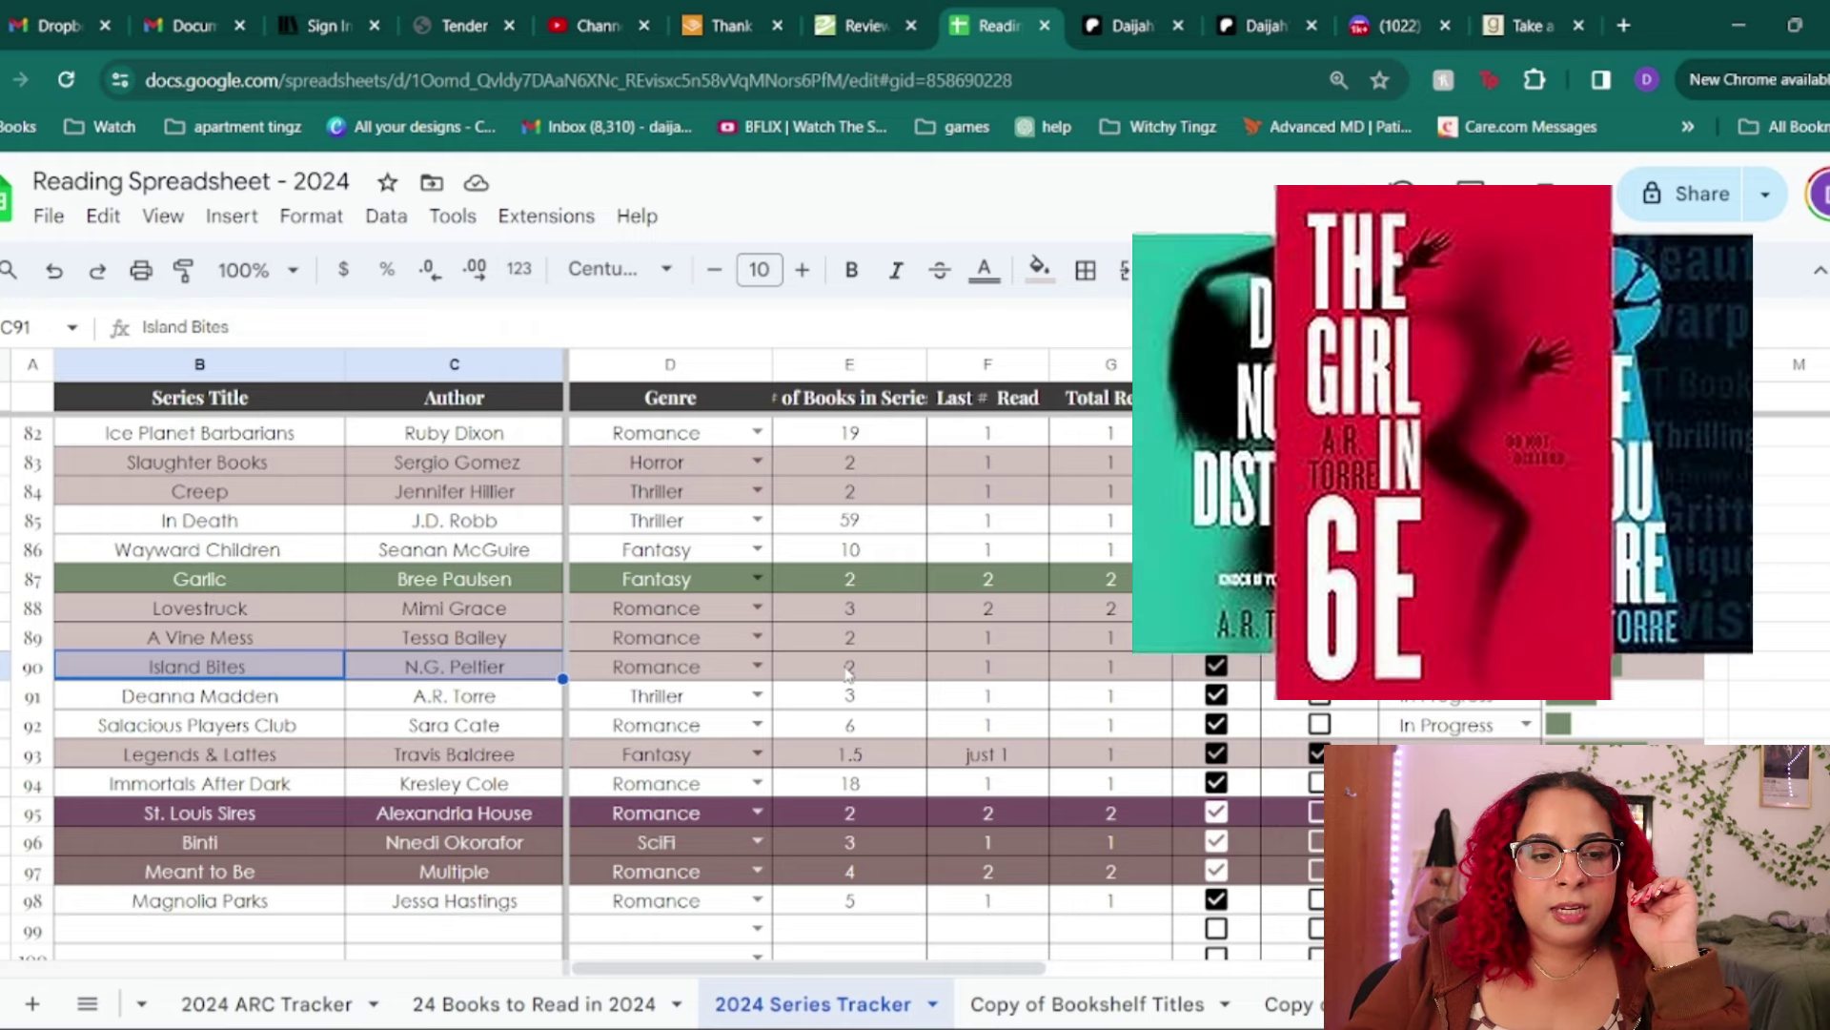
pyautogui.moveTo(223, 710); pyautogui.dragTo(414, 706)
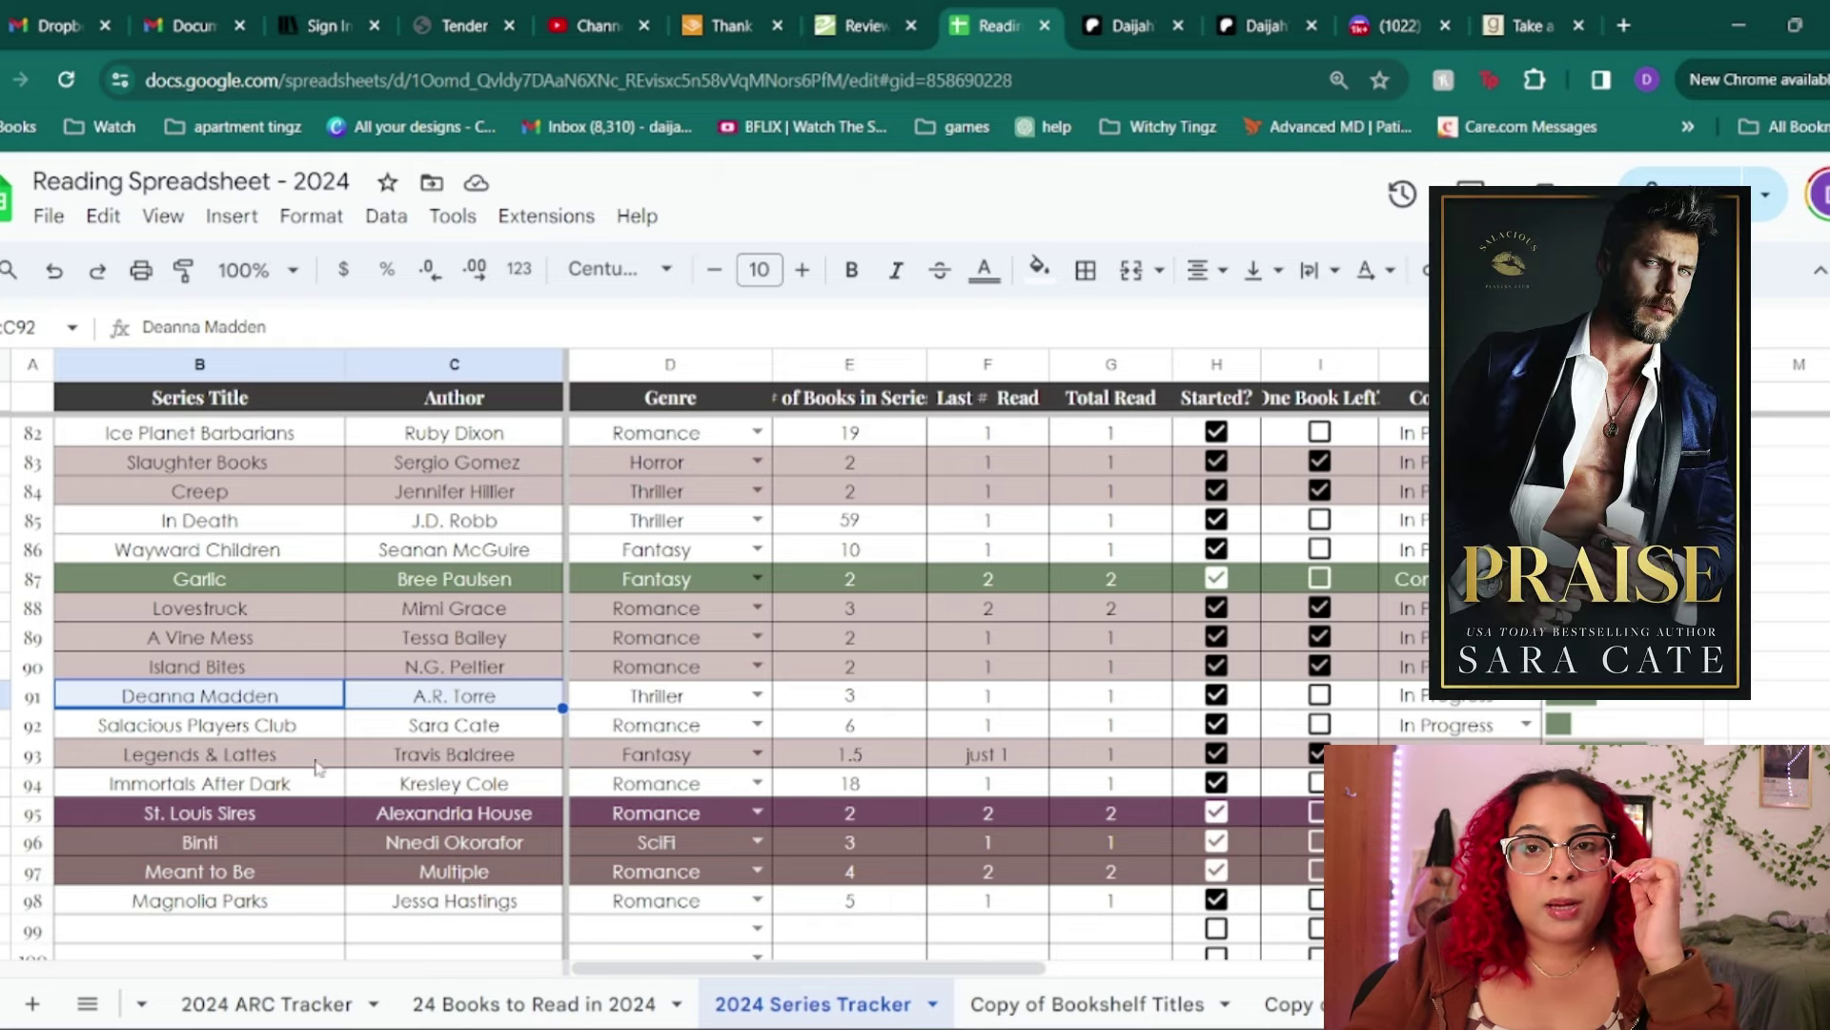
pyautogui.moveTo(210, 729); pyautogui.dragTo(379, 724)
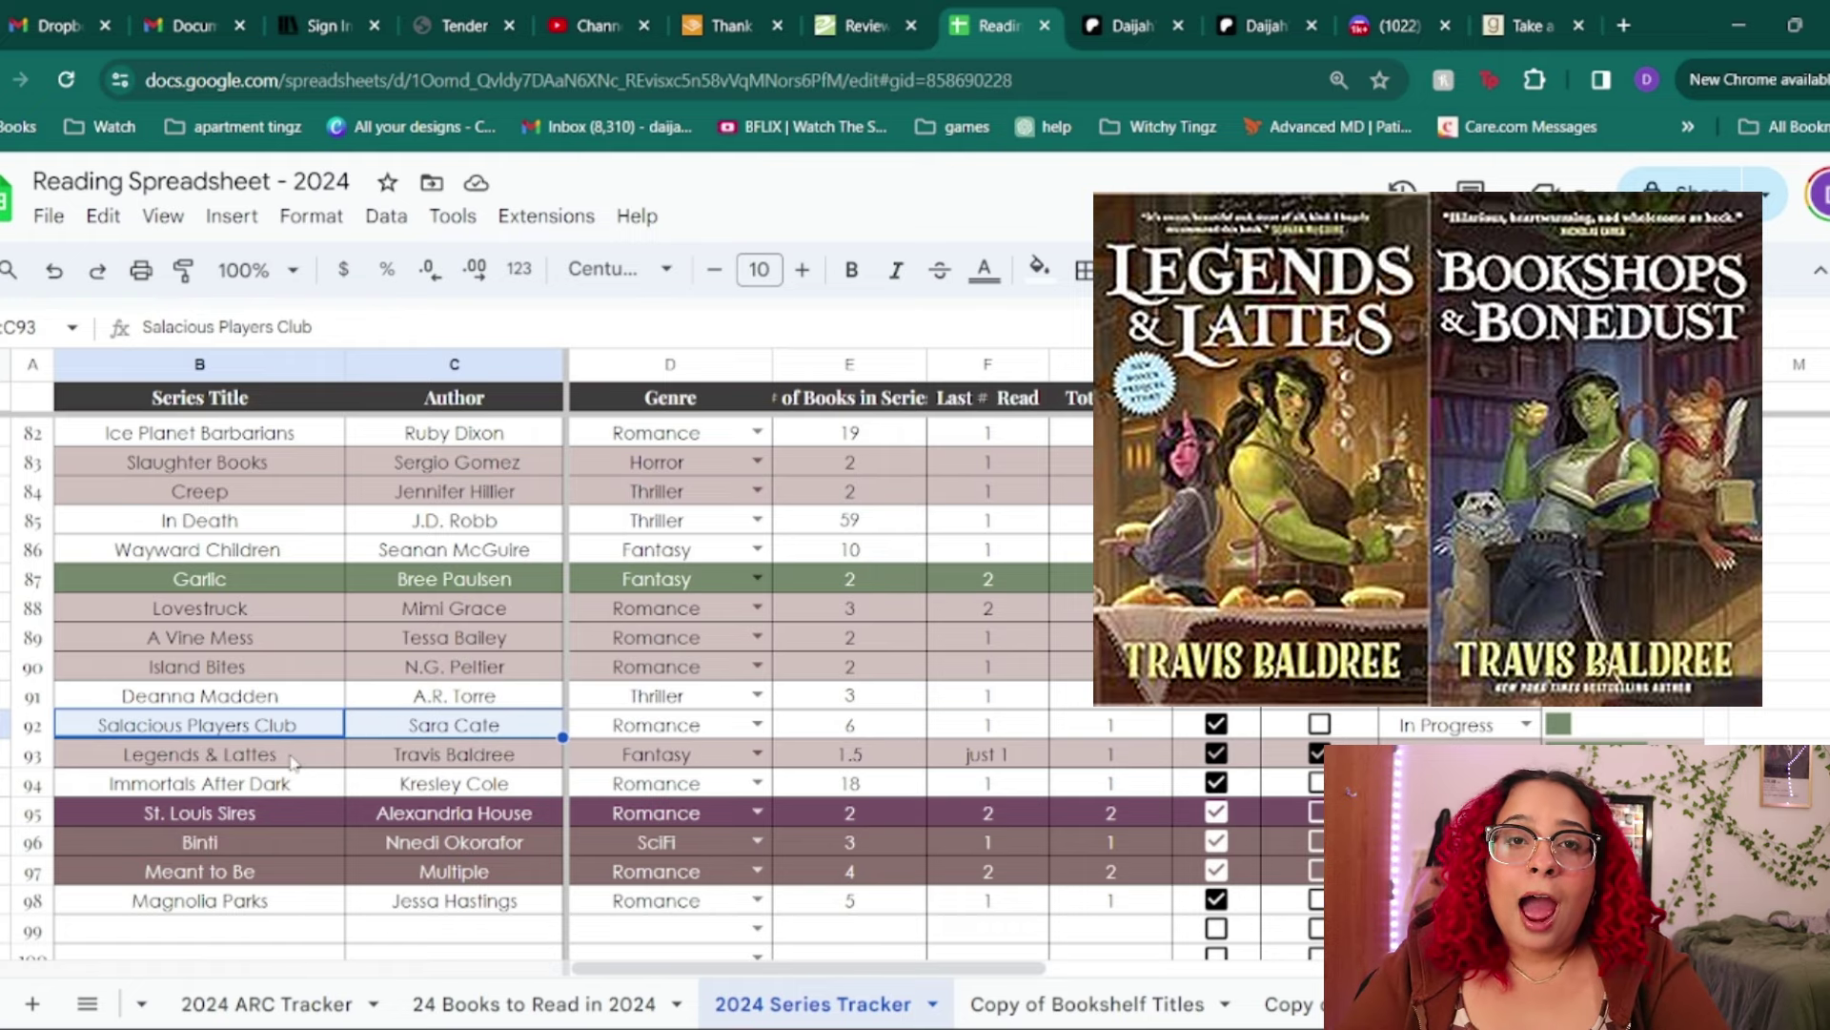
# - Review the entries for Legends & Lattes and Immortals After Dark, checking the number of books in Immortals After Dark
pyautogui.moveTo(296, 763); pyautogui.dragTo(427, 765)
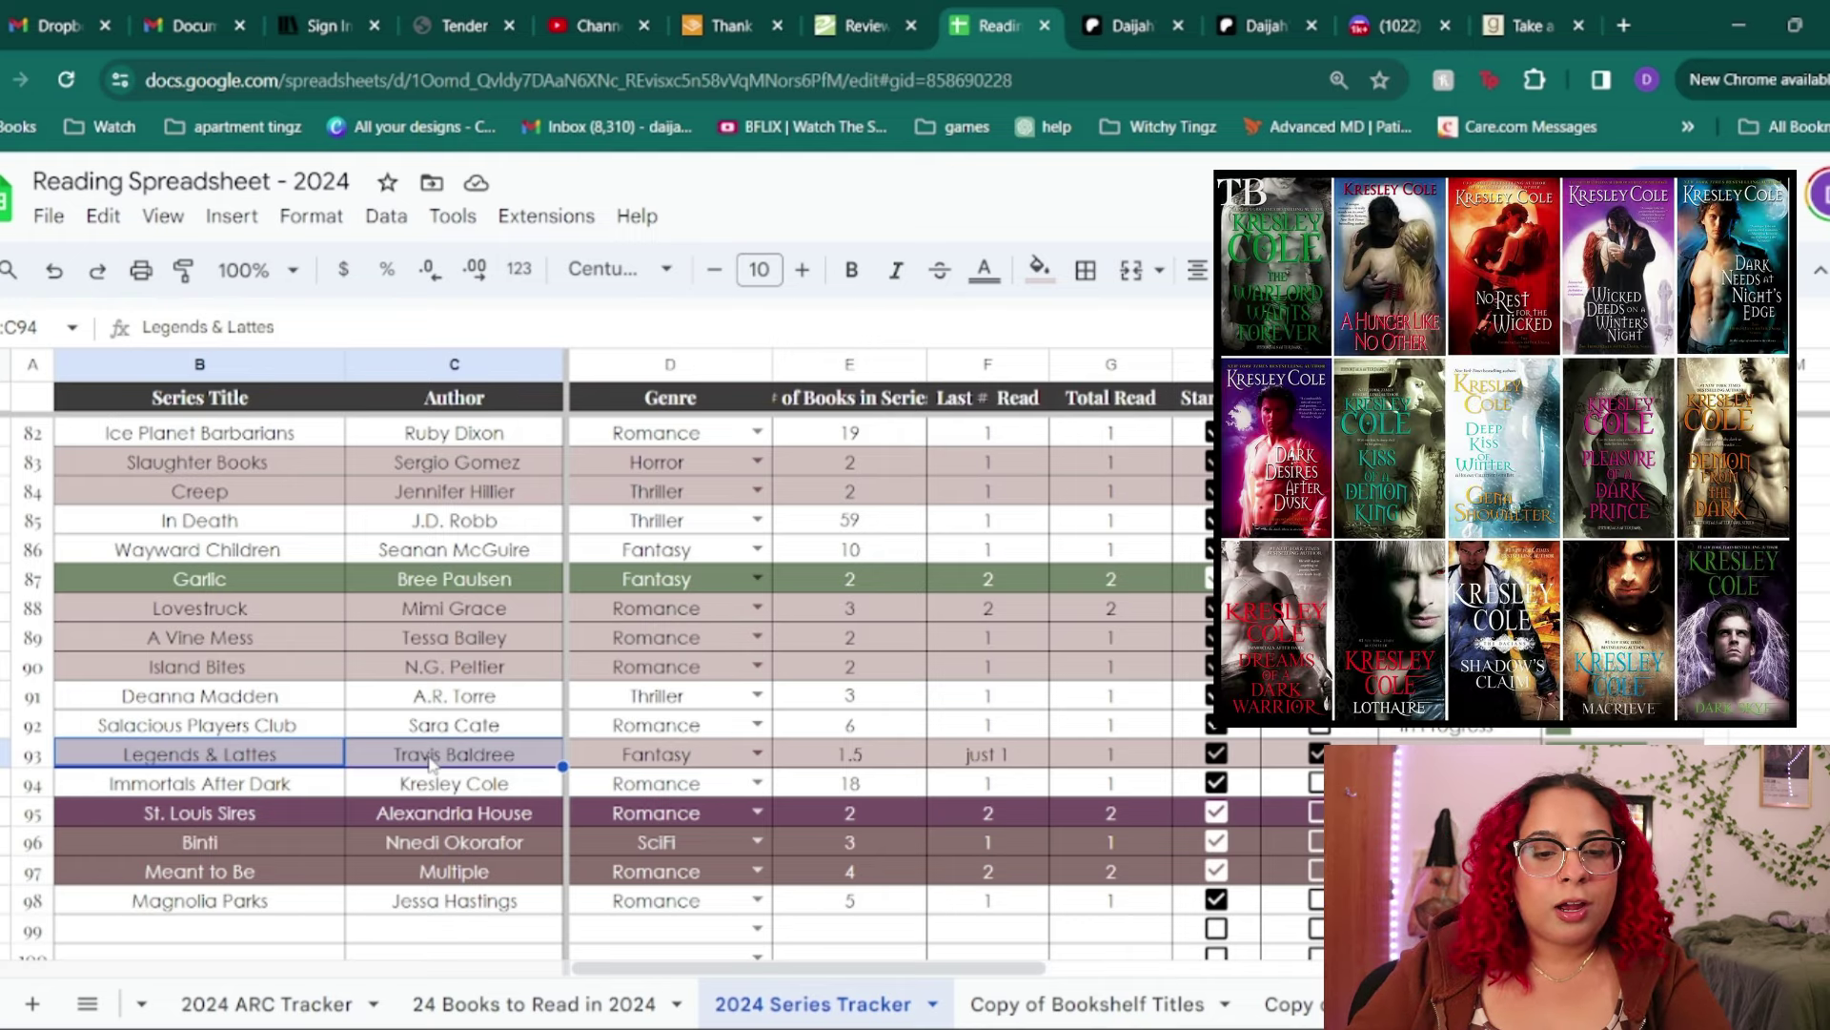
pyautogui.moveTo(276, 784); pyautogui.dragTo(399, 788)
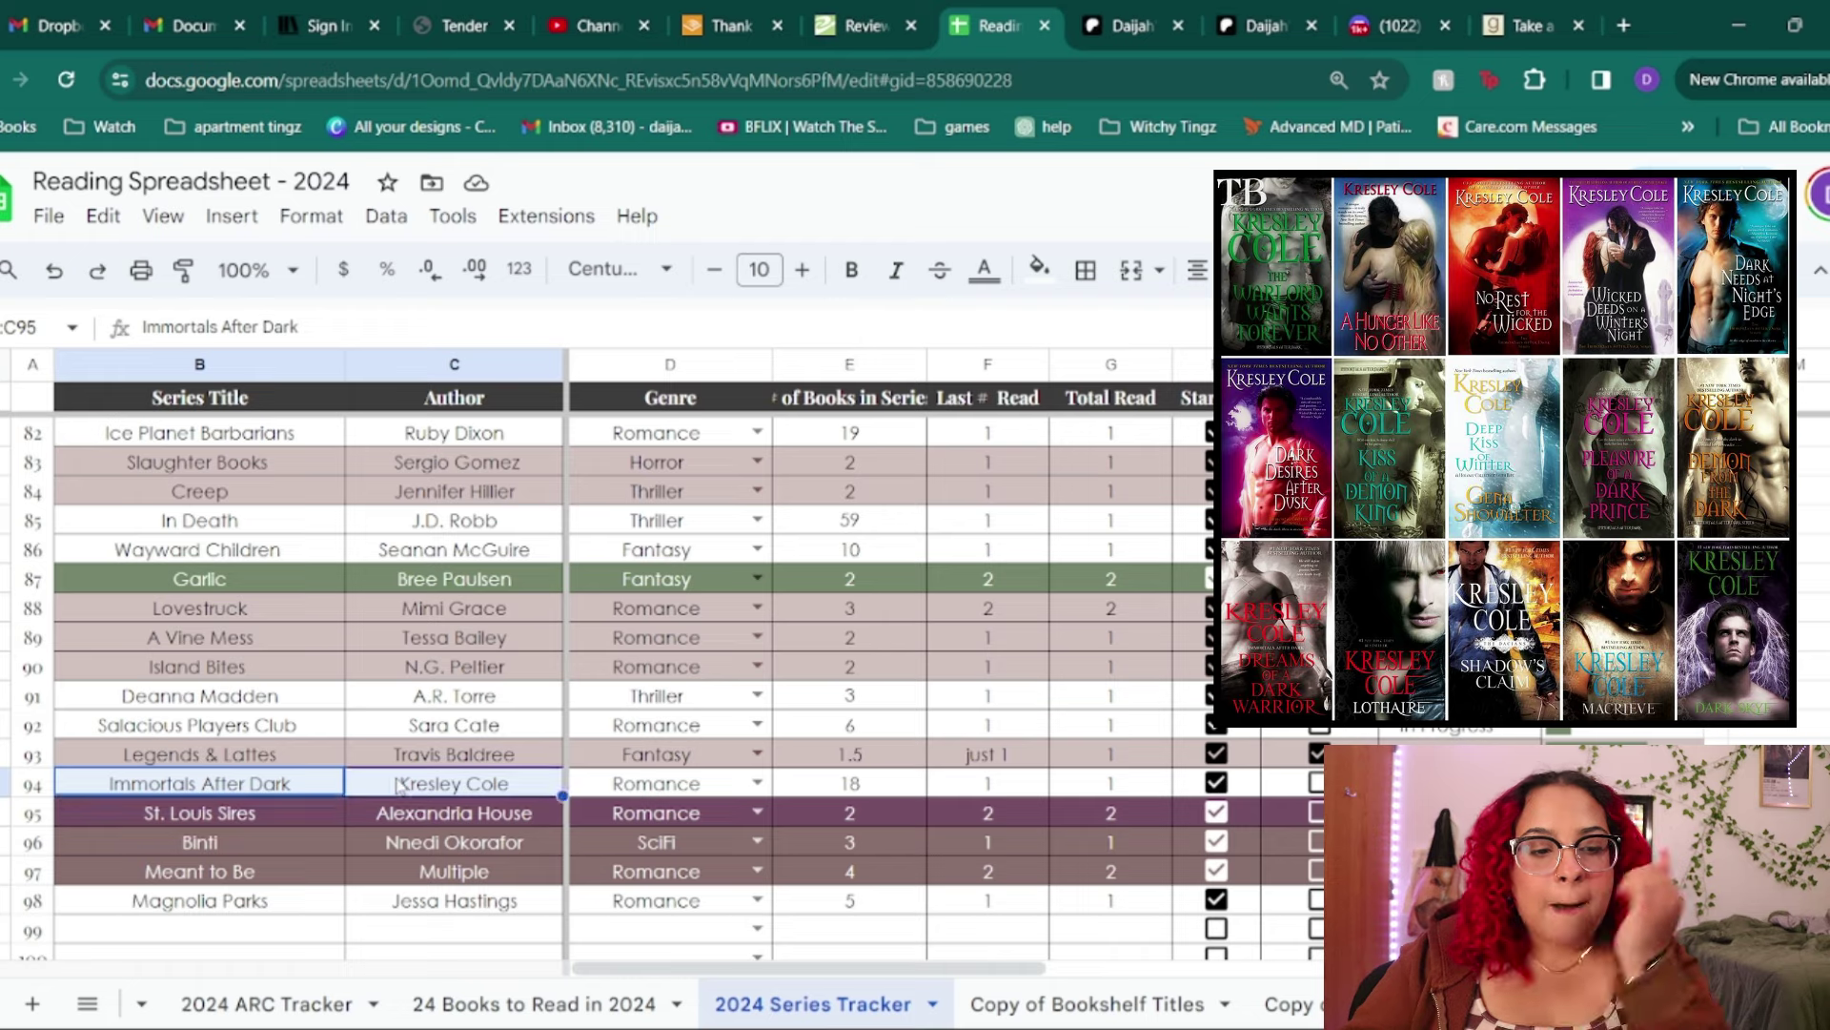
pyautogui.click(836, 790)
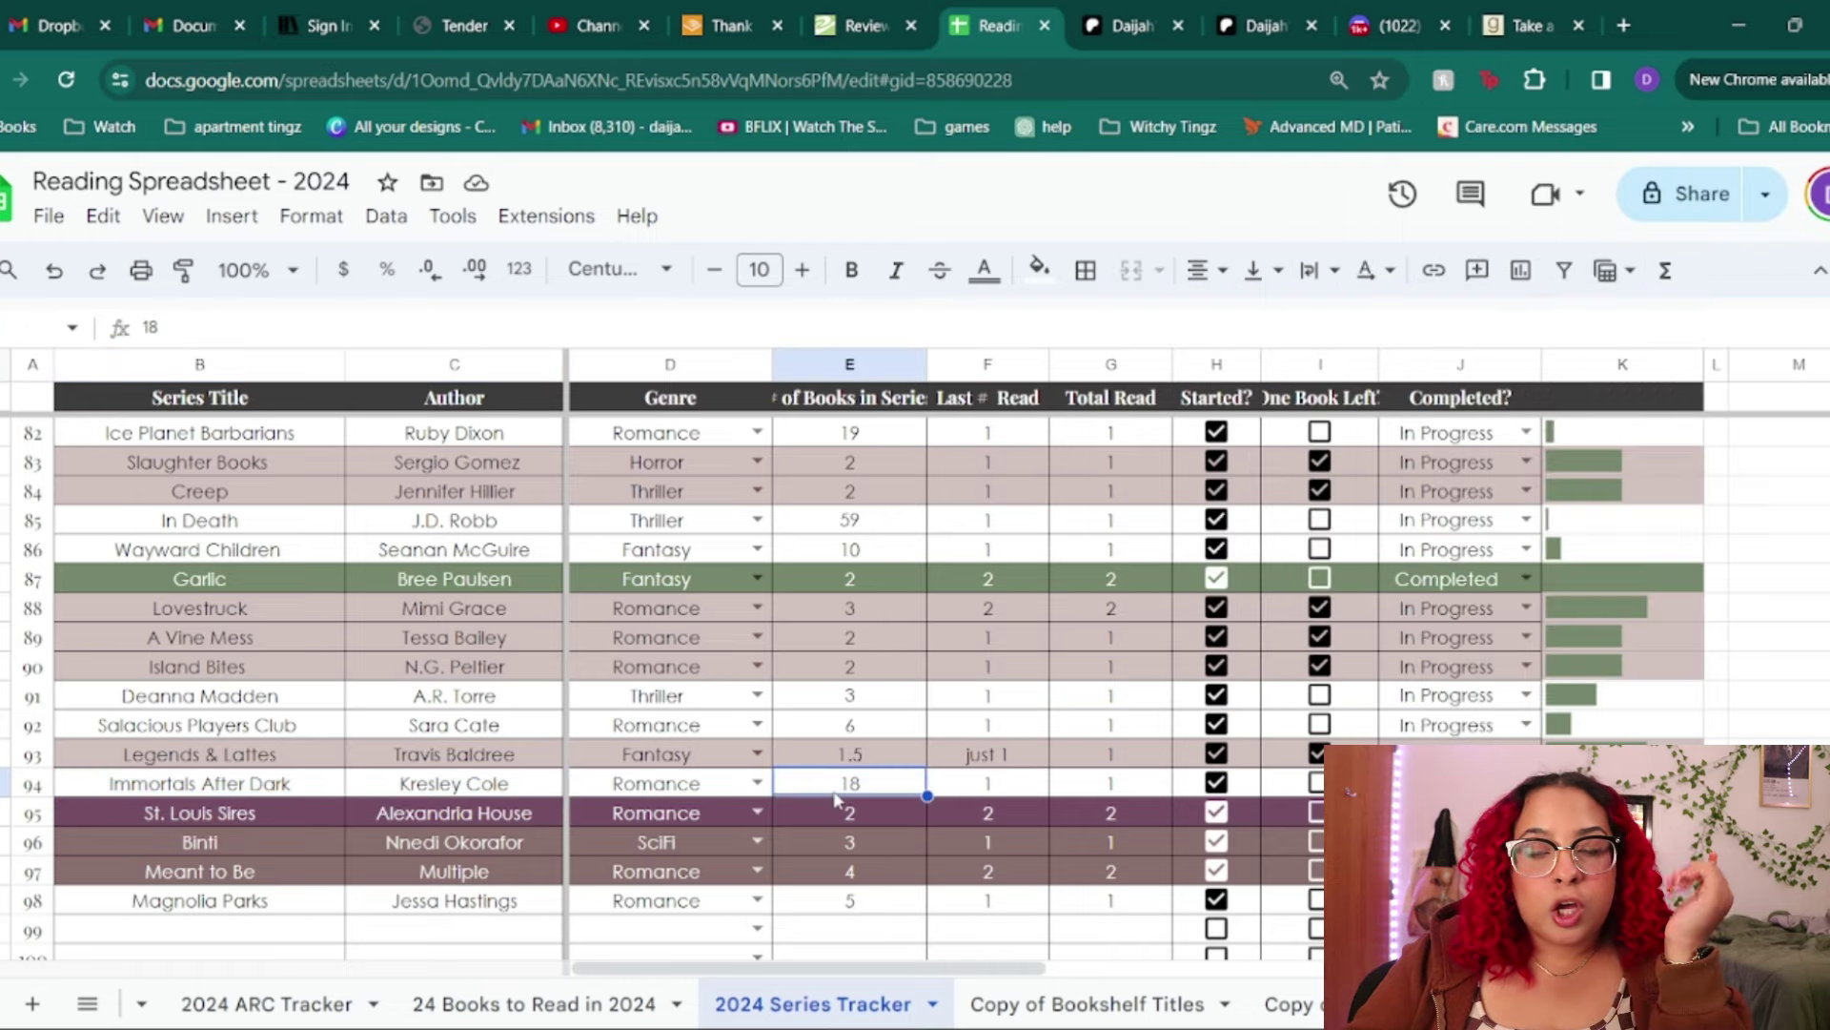
pyautogui.click(254, 793)
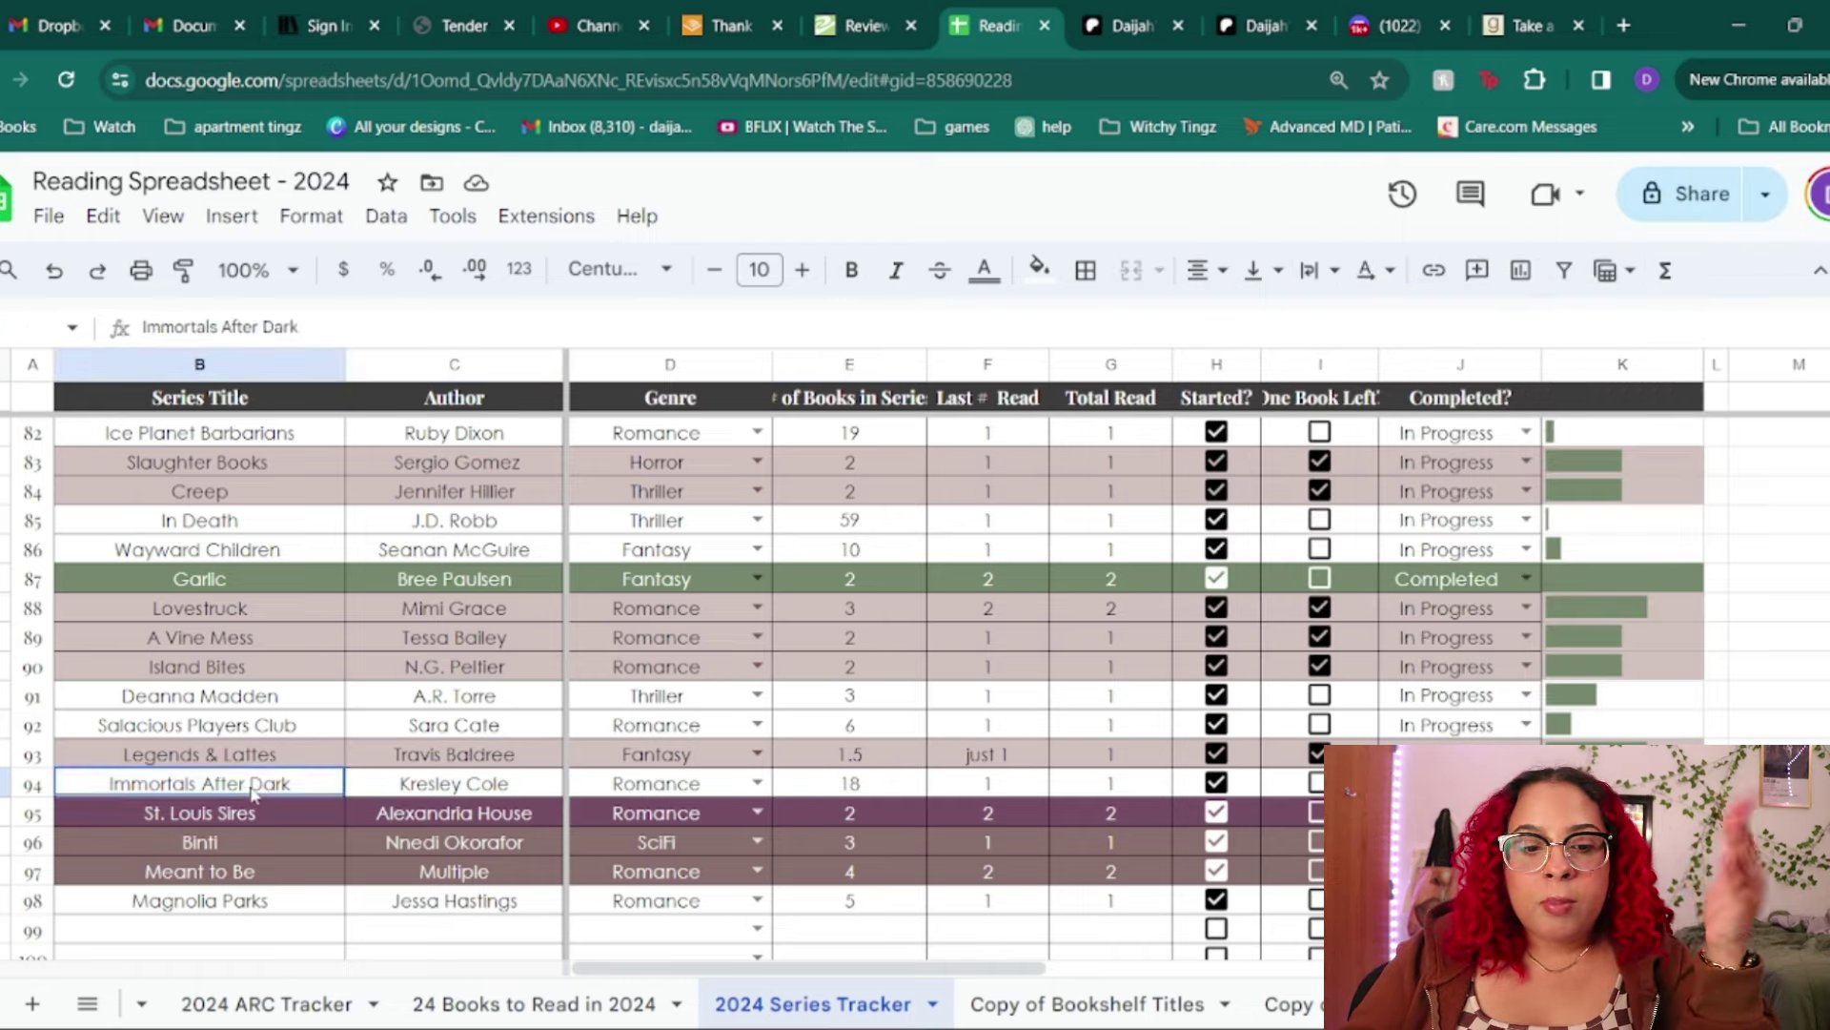
# - Review the entries for Immortals After Dark, St. Louis Sires, Binti, Meant to Be and Magnolia Parks
pyautogui.moveTo(254, 794); pyautogui.dragTo(476, 799)
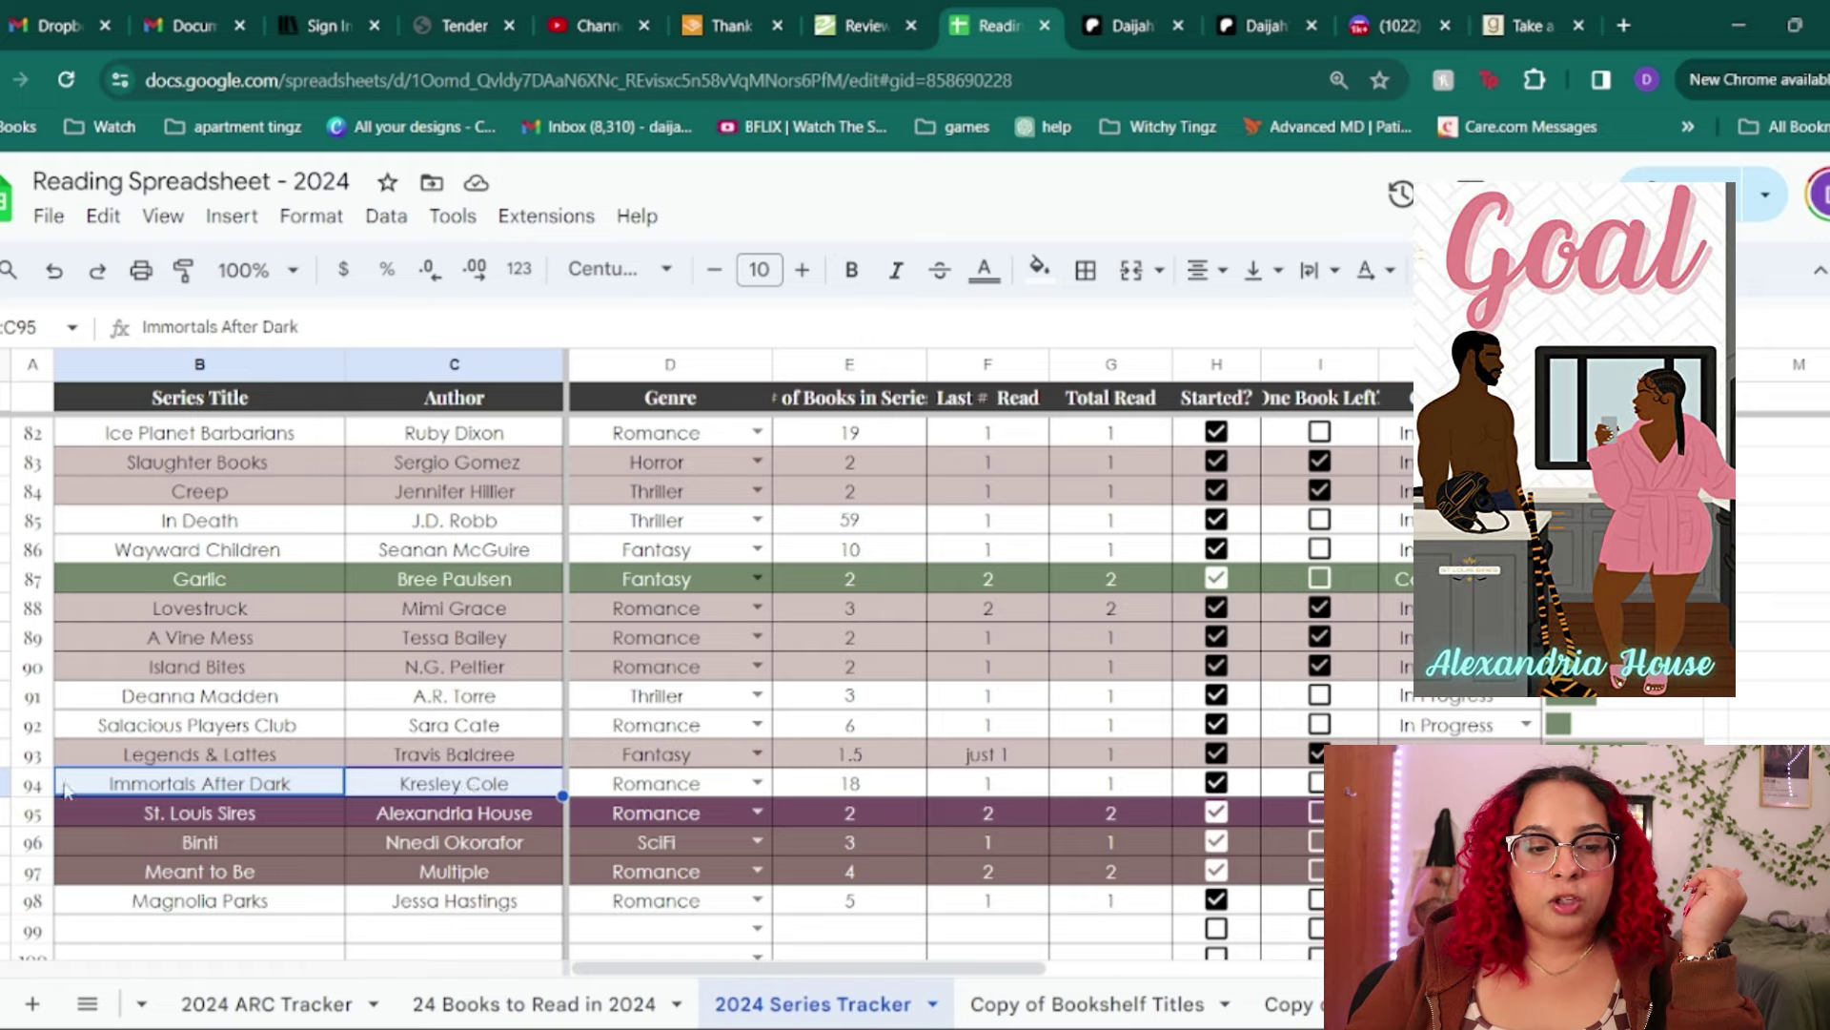
pyautogui.moveTo(219, 822); pyautogui.dragTo(391, 826)
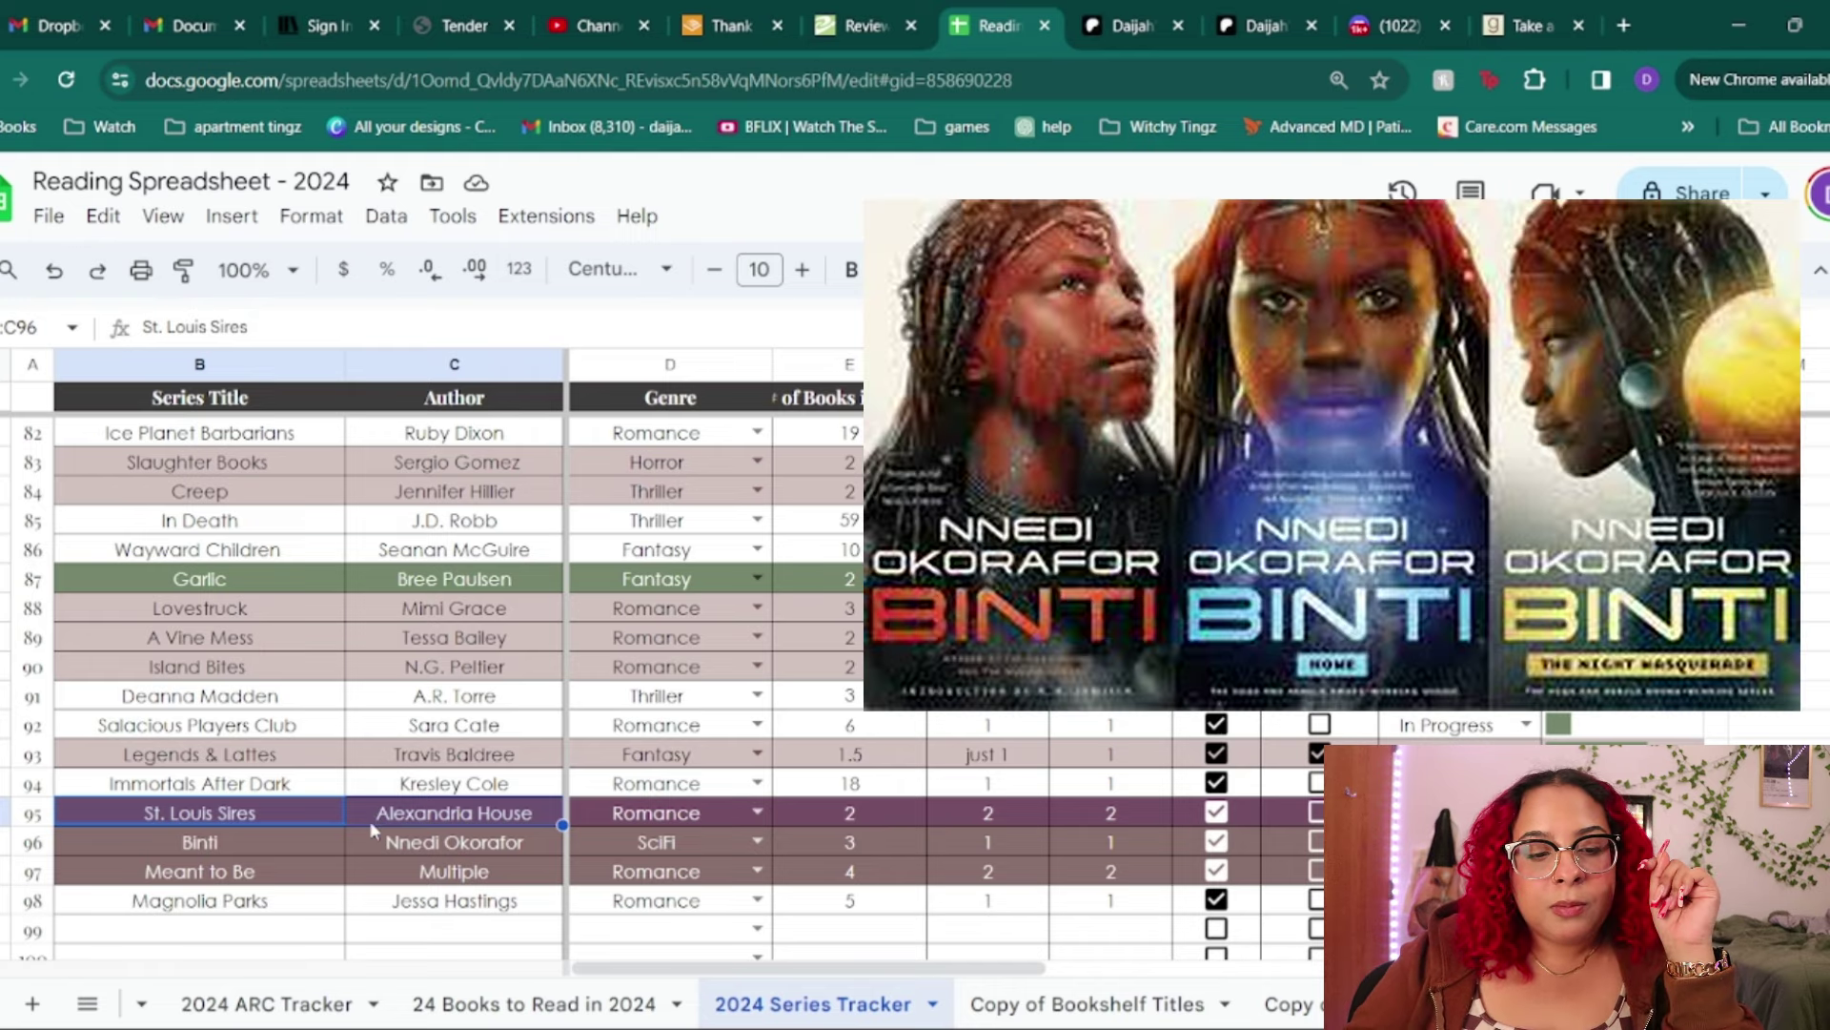
pyautogui.moveTo(342, 848); pyautogui.dragTo(374, 849)
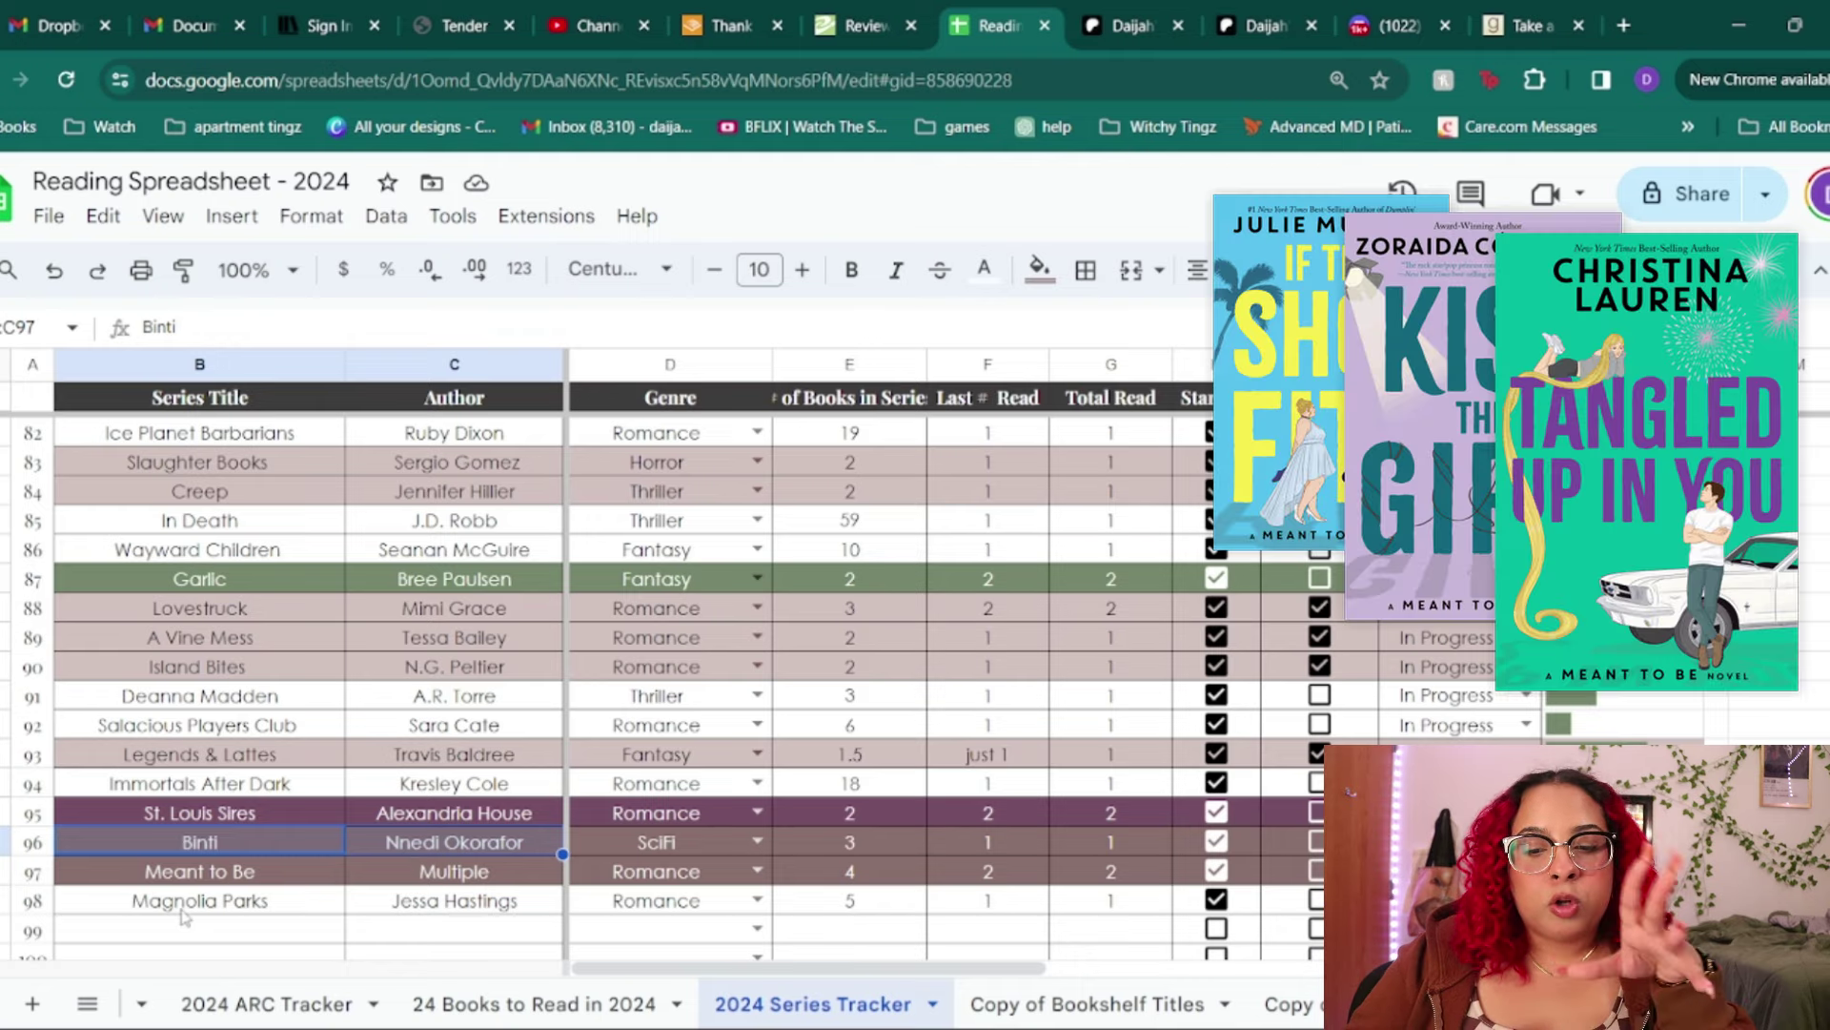
pyautogui.click(345, 882)
pyautogui.click(355, 887)
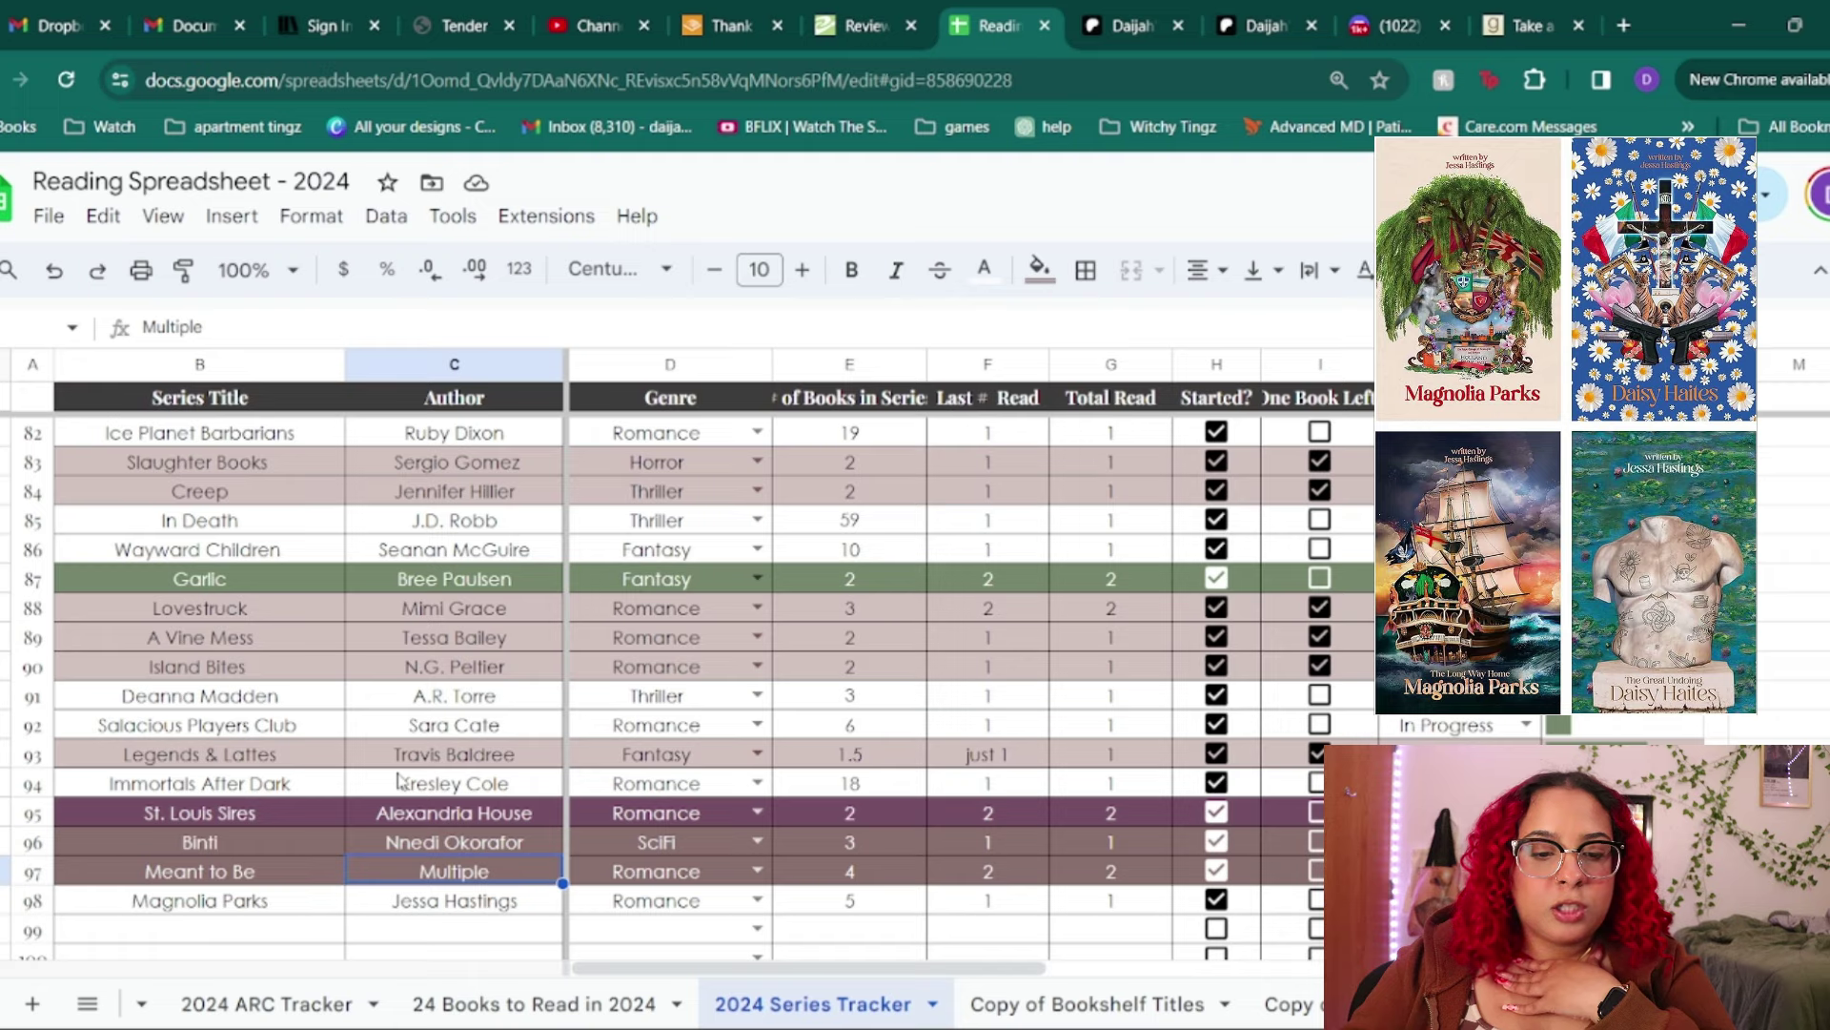
pyautogui.moveTo(219, 904); pyautogui.dragTo(358, 907)
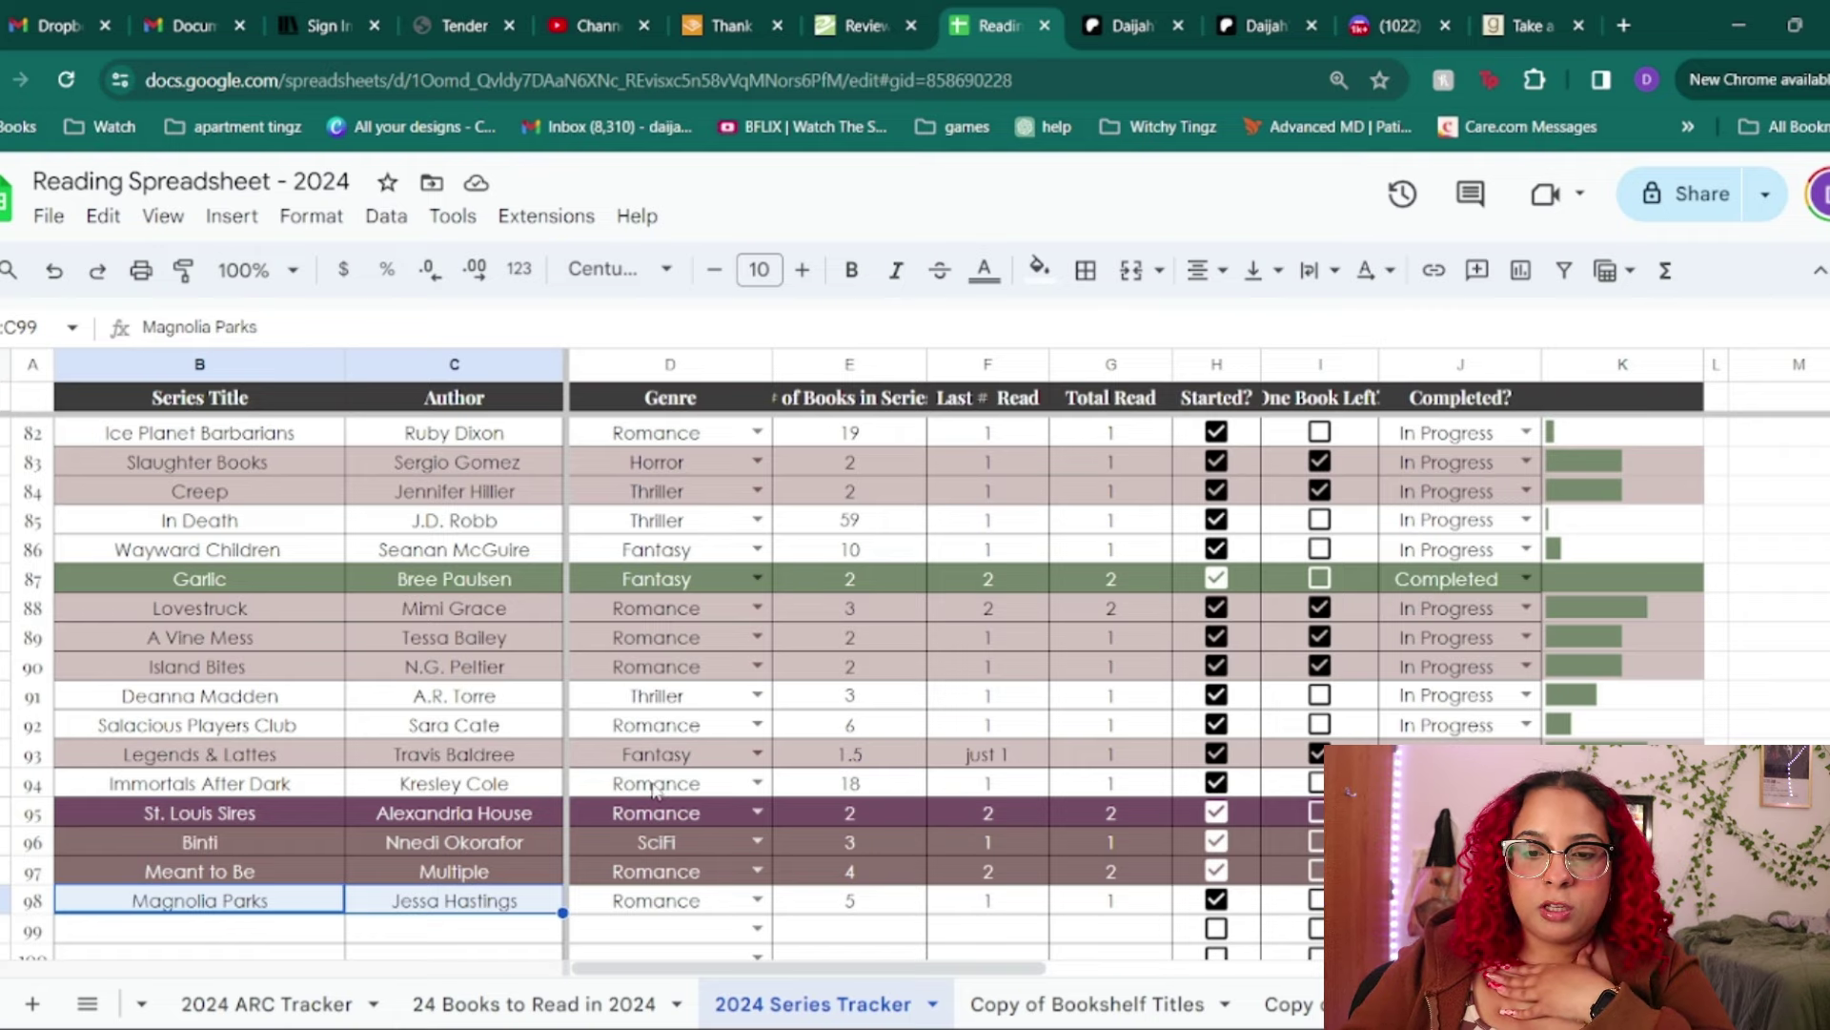
# - Examine the Series summary table beside the tracker, covering series in progress, finished, caught up, almost done and DNFed
pyautogui.scroll(-3, 656, 791)
pyautogui.scroll(2, 667, 789)
pyautogui.scroll(2, 668, 789)
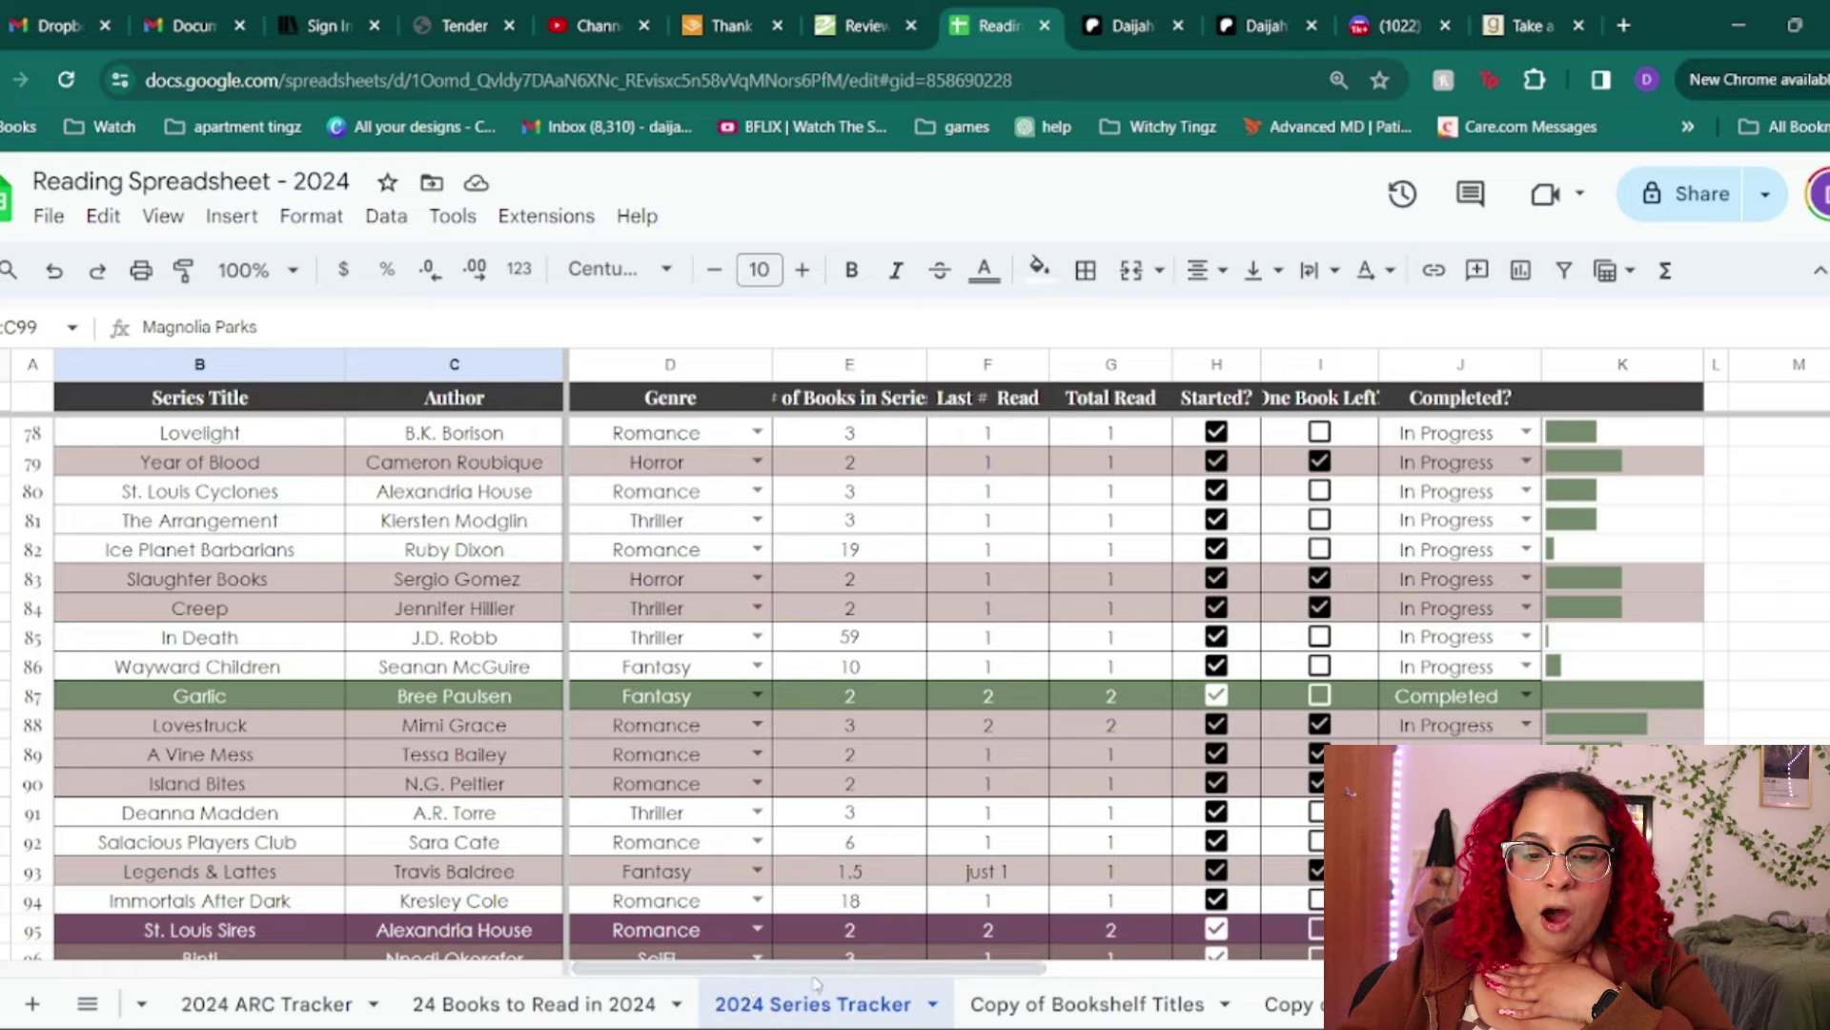
pyautogui.hscroll(5, 750, 987)
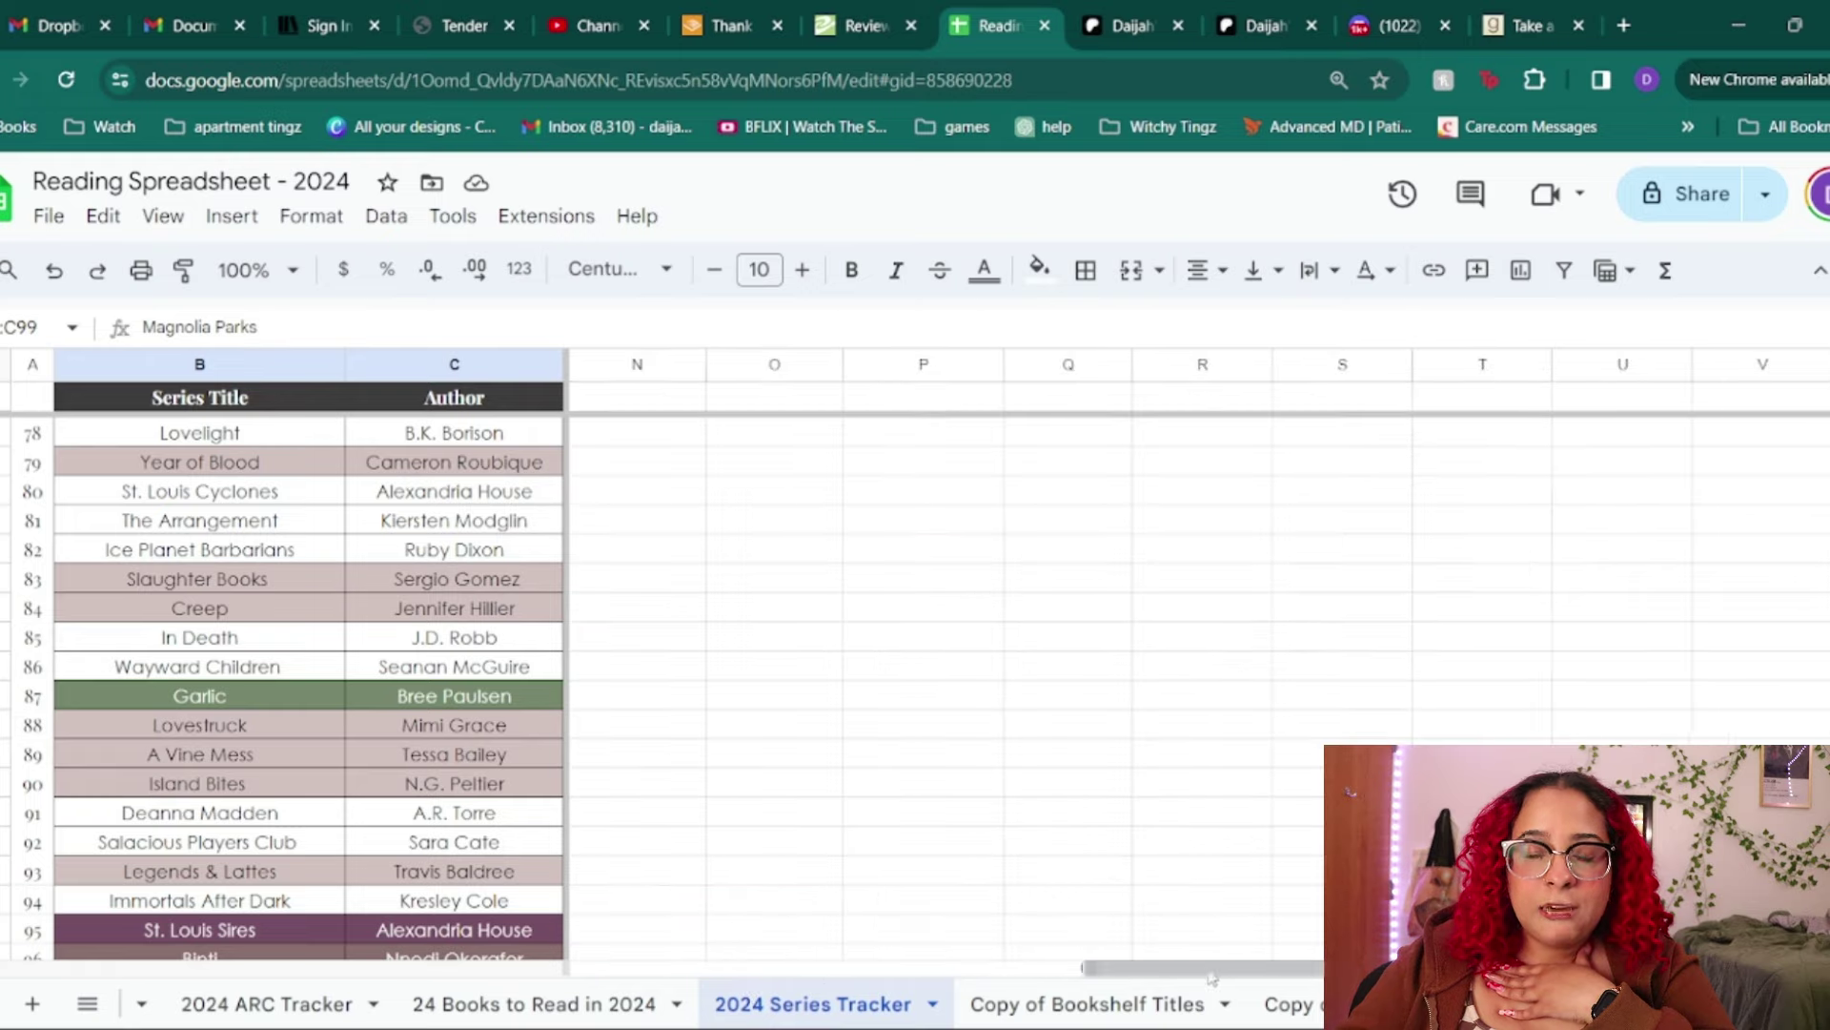
pyautogui.hscroll(-3, 1106, 885)
pyautogui.scroll(6, 1106, 885)
pyautogui.scroll(15, 1105, 885)
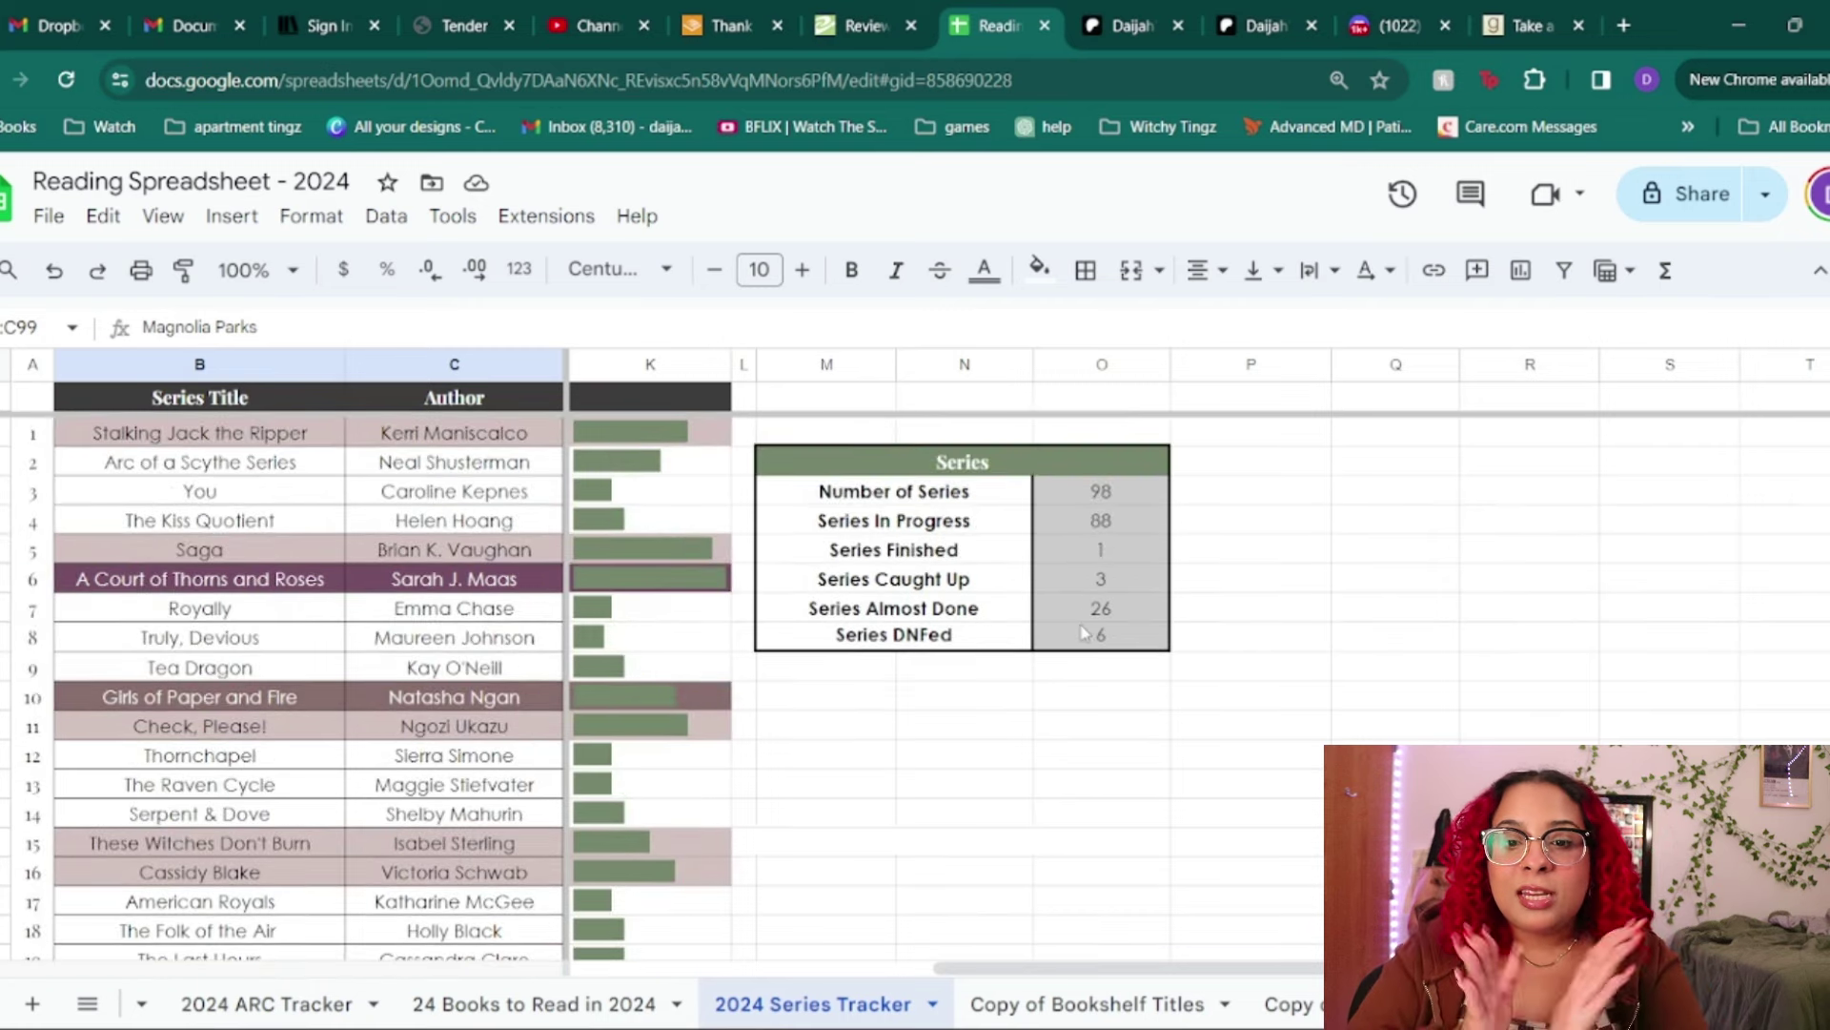
pyautogui.click(1044, 578)
pyautogui.doubleClick(1045, 578)
pyautogui.click(1289, 675)
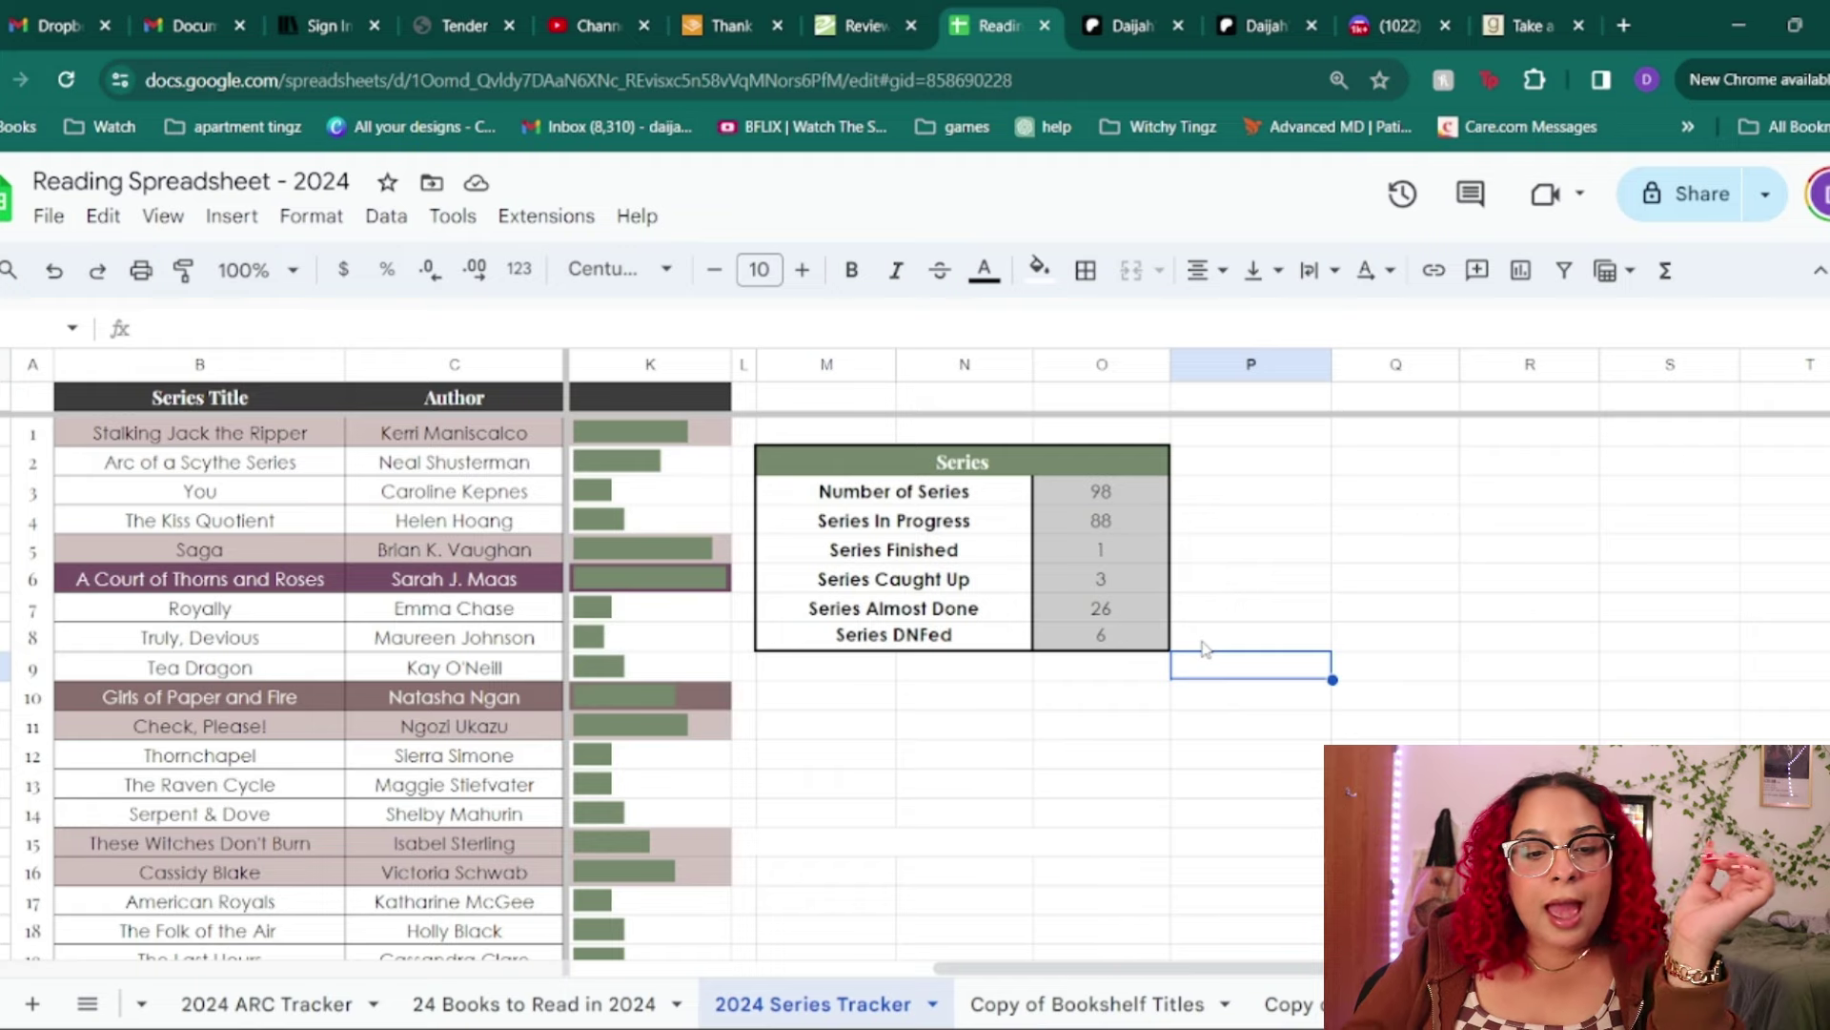
pyautogui.moveTo(1370, 968); pyautogui.dragTo(1199, 974)
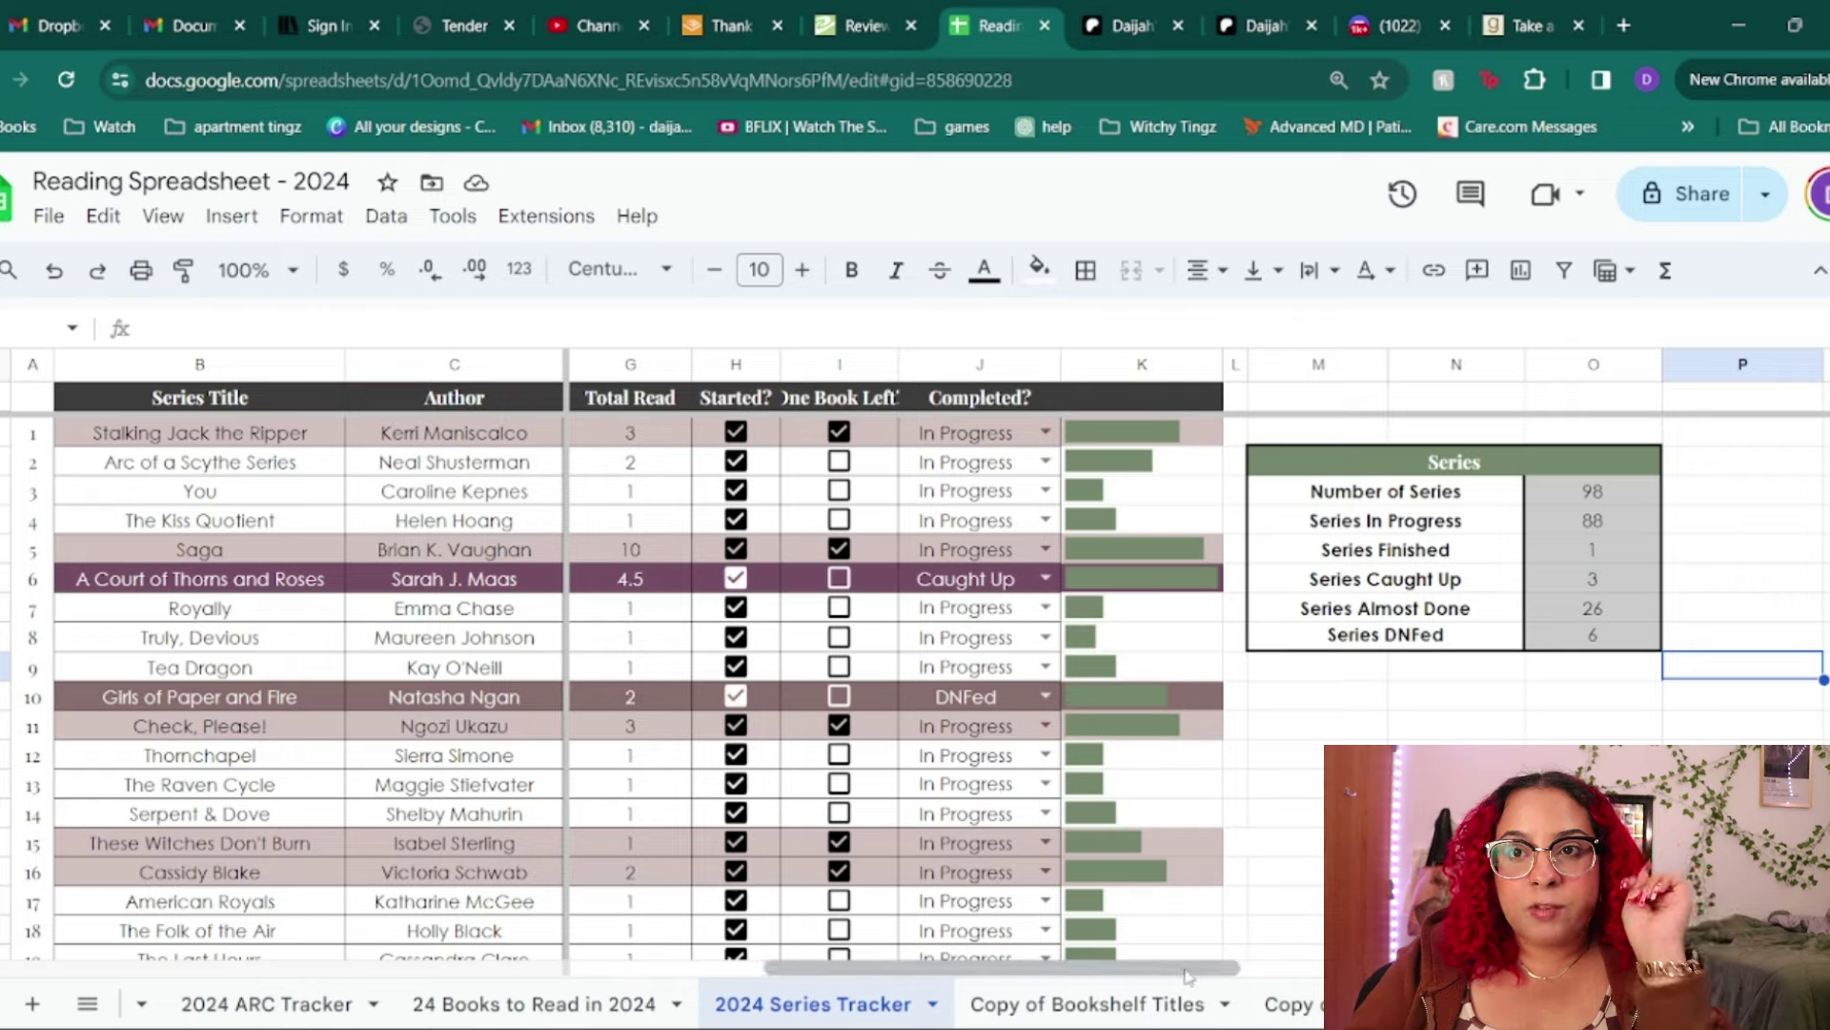